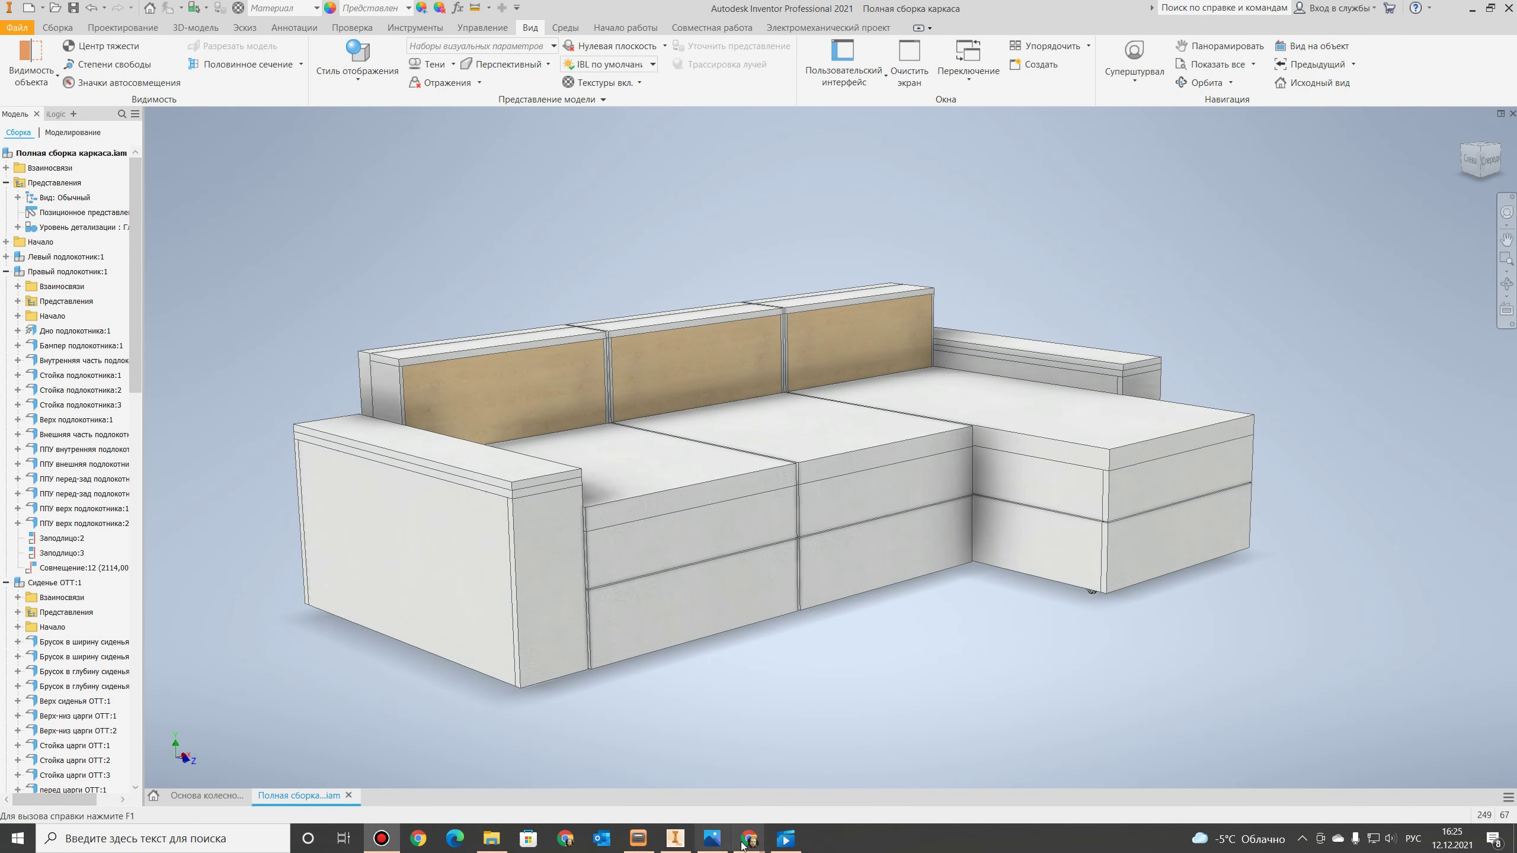
Switch to the browser page of the straight-rolling castor and view its variant with a wheel diameter up to 40 mm.
mouse_move(754, 843)
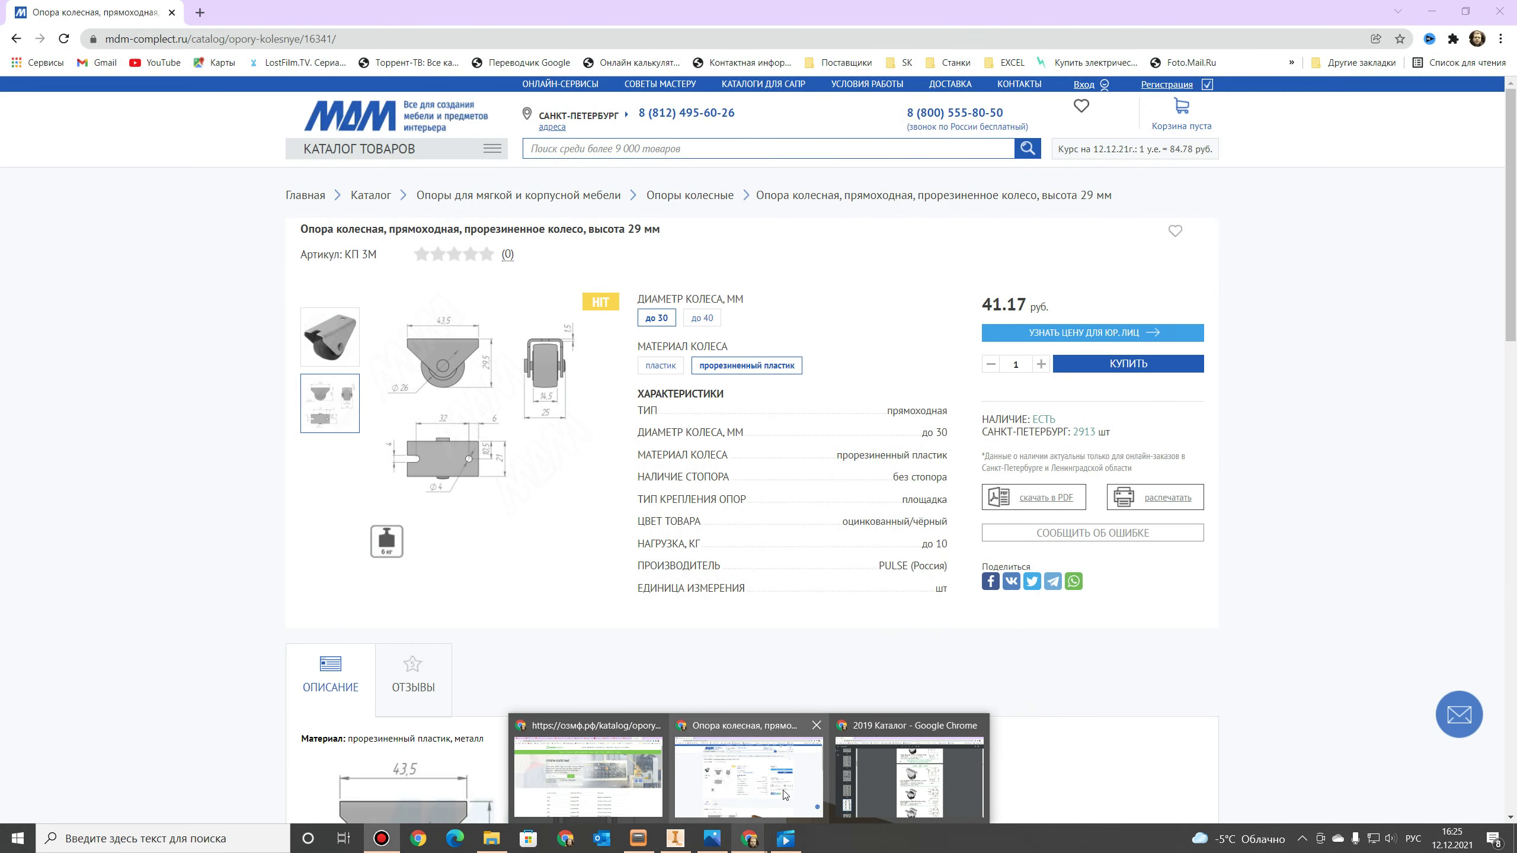
left_click(784, 795)
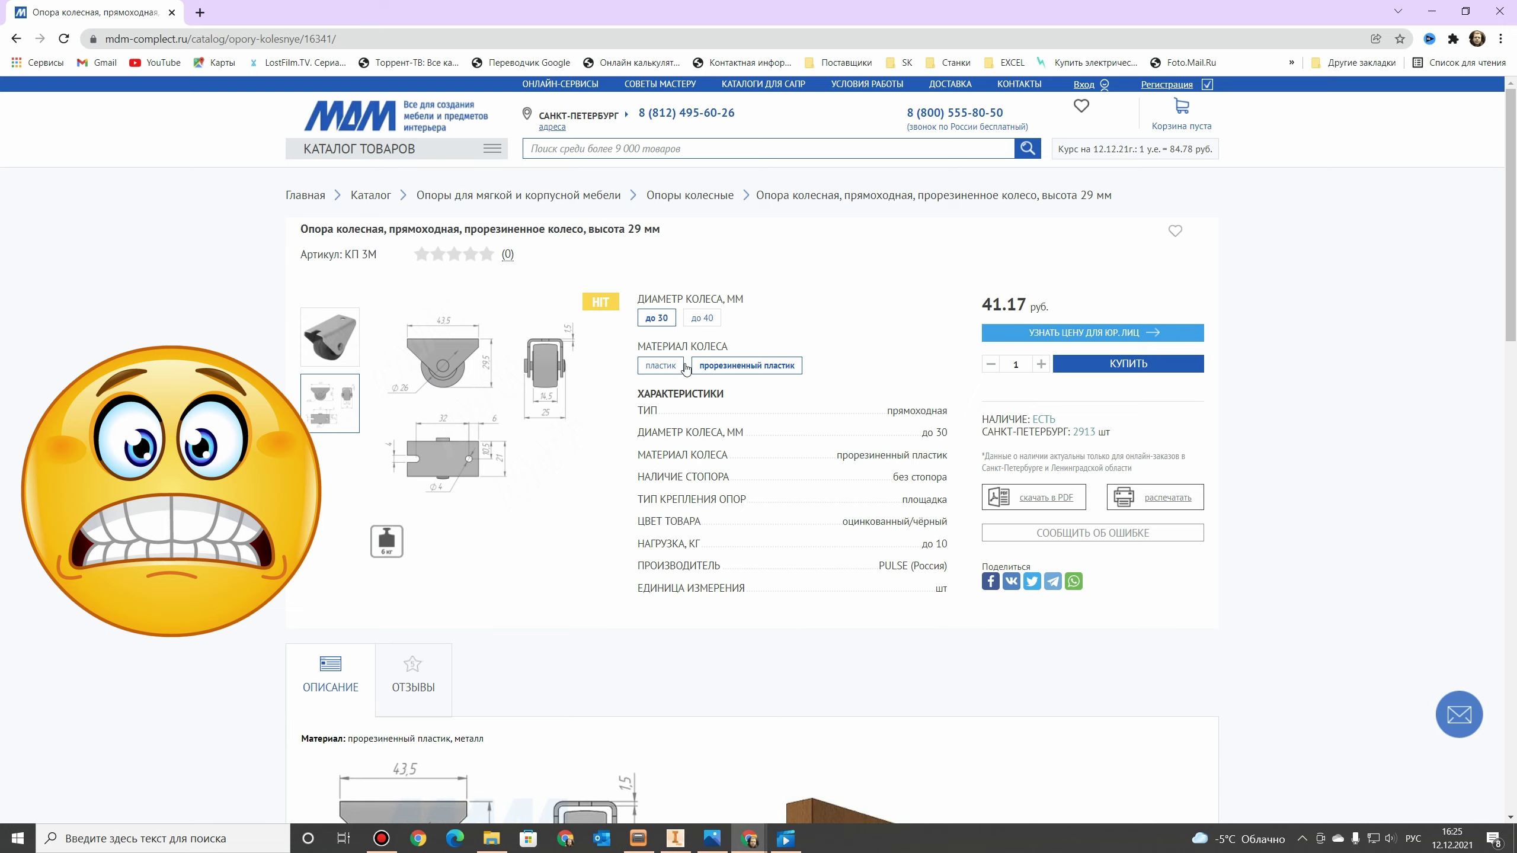
left_click(702, 318)
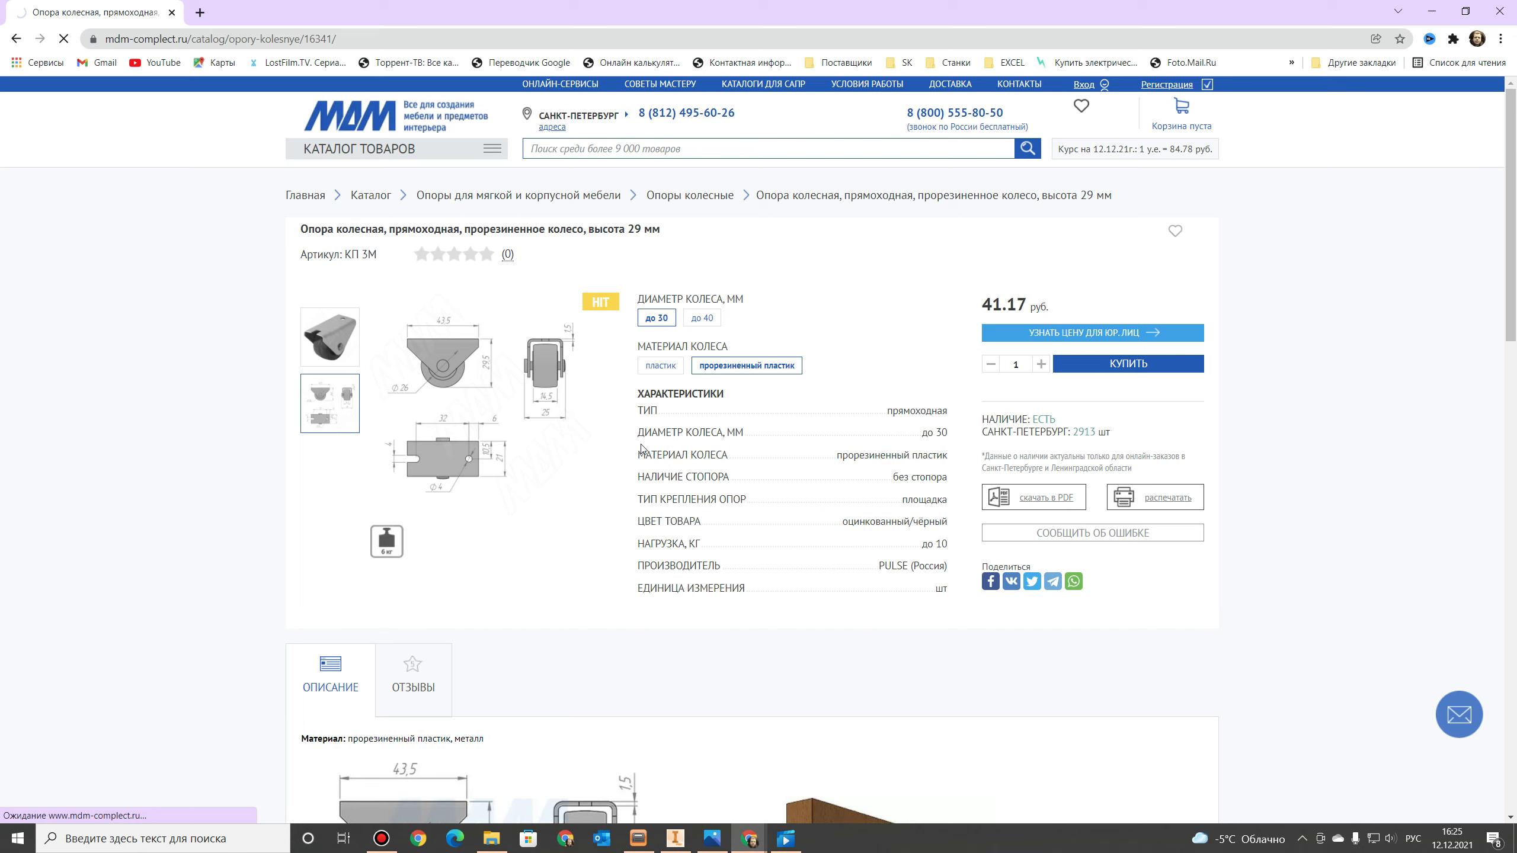
left_click(678, 375)
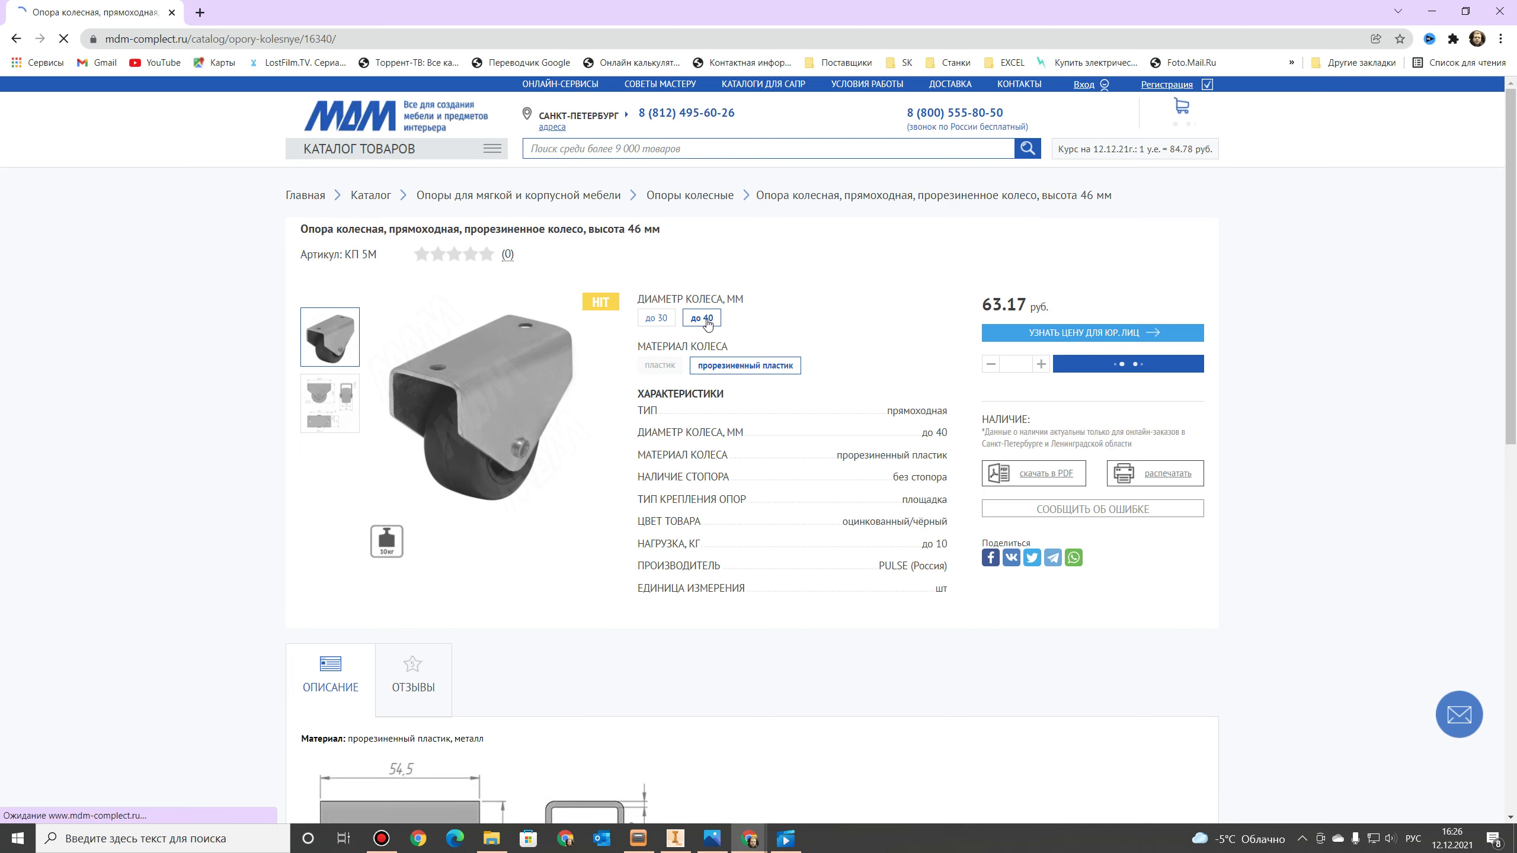
mouse_move(383, 555)
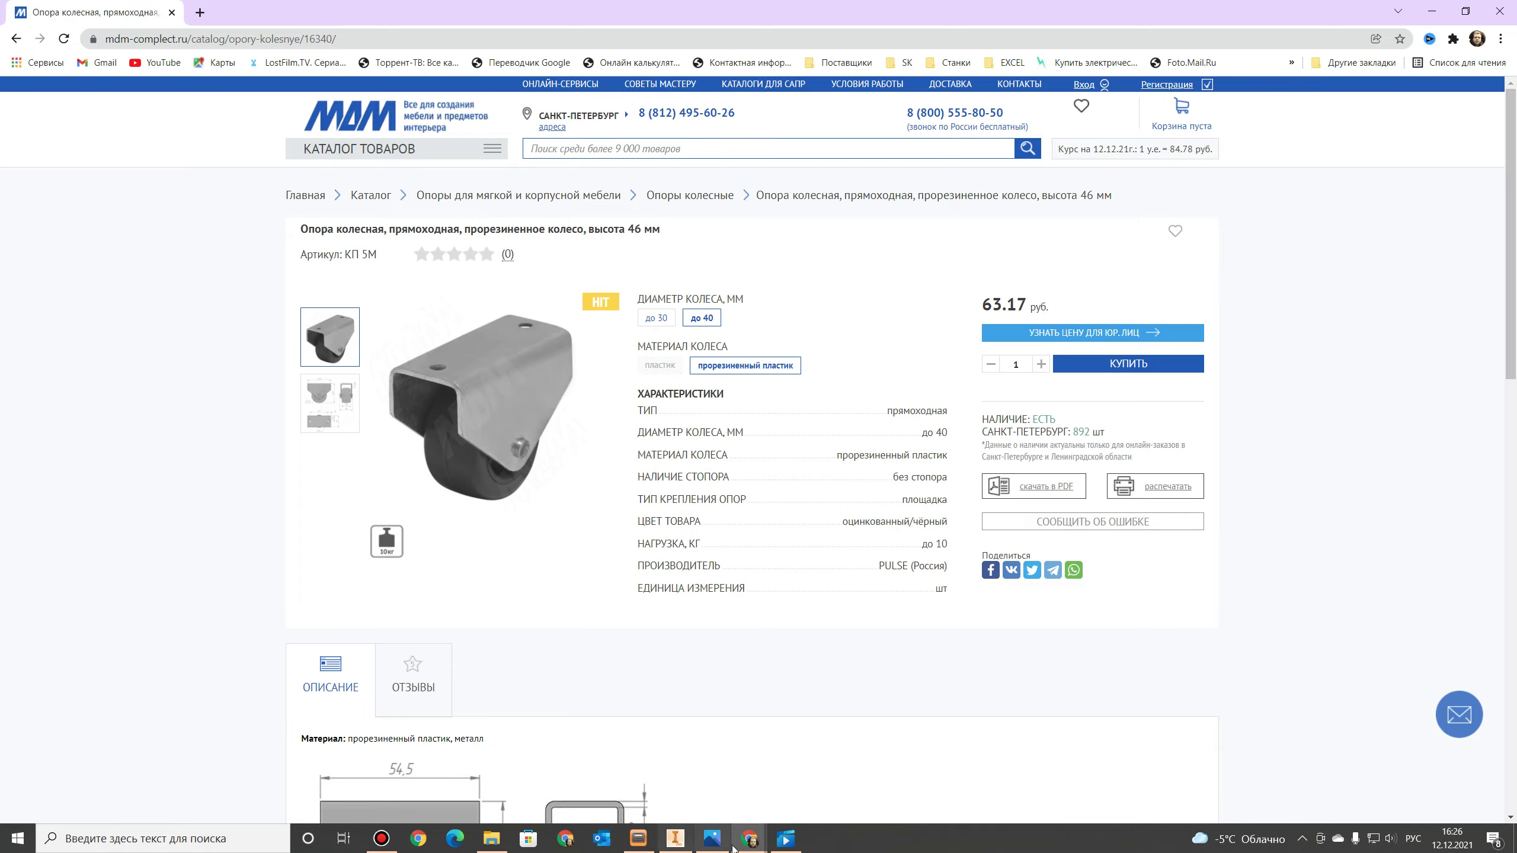
Bring up the 2019 catalogue PDF and examine the drawing of furniture castor No. 512P.
mouse_move(754, 846)
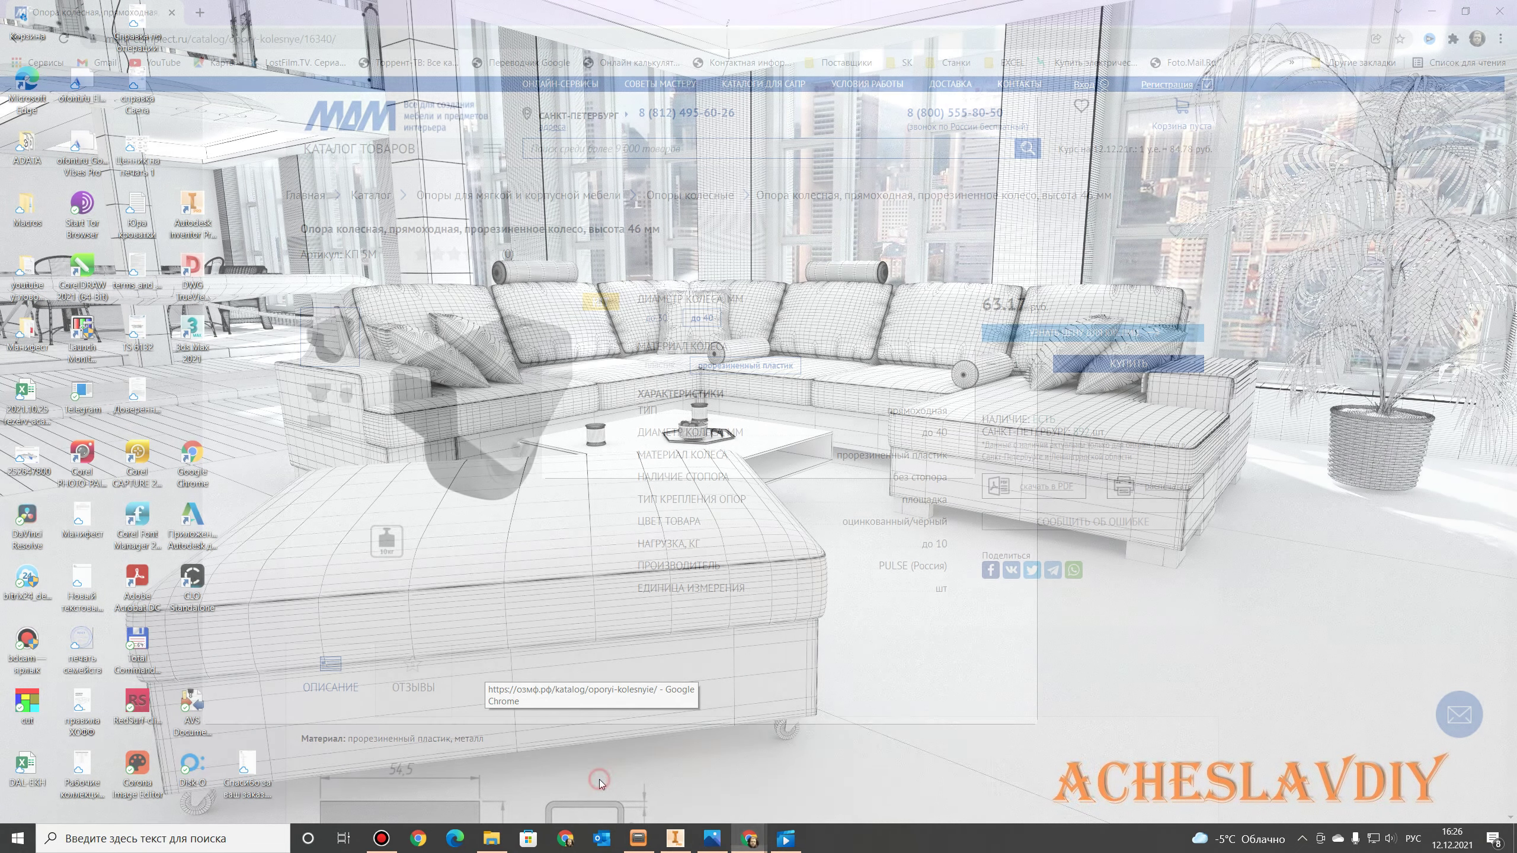
left_click(749, 777)
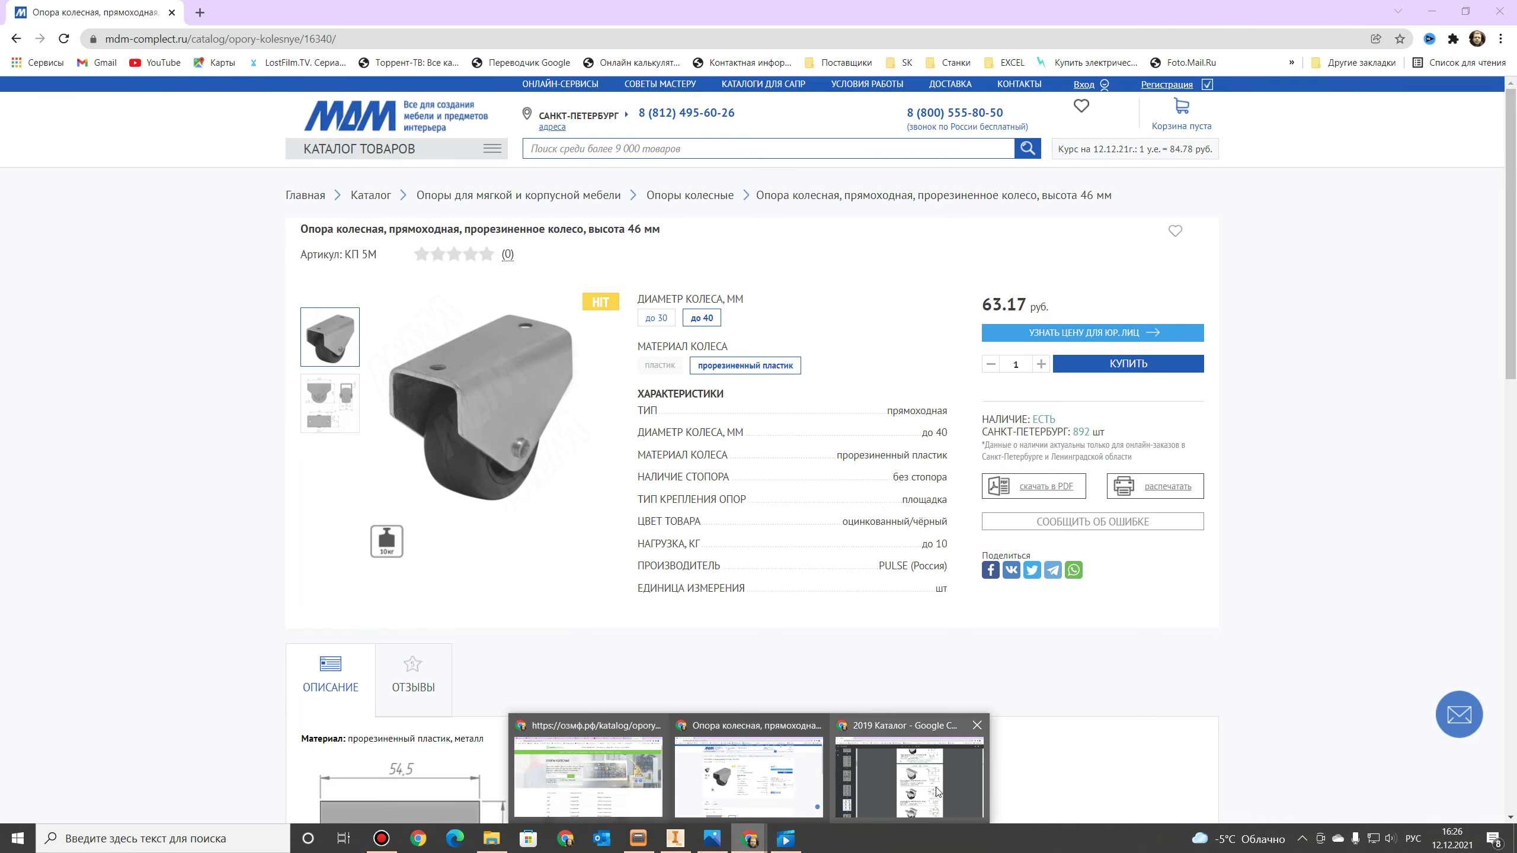
left_click(937, 791)
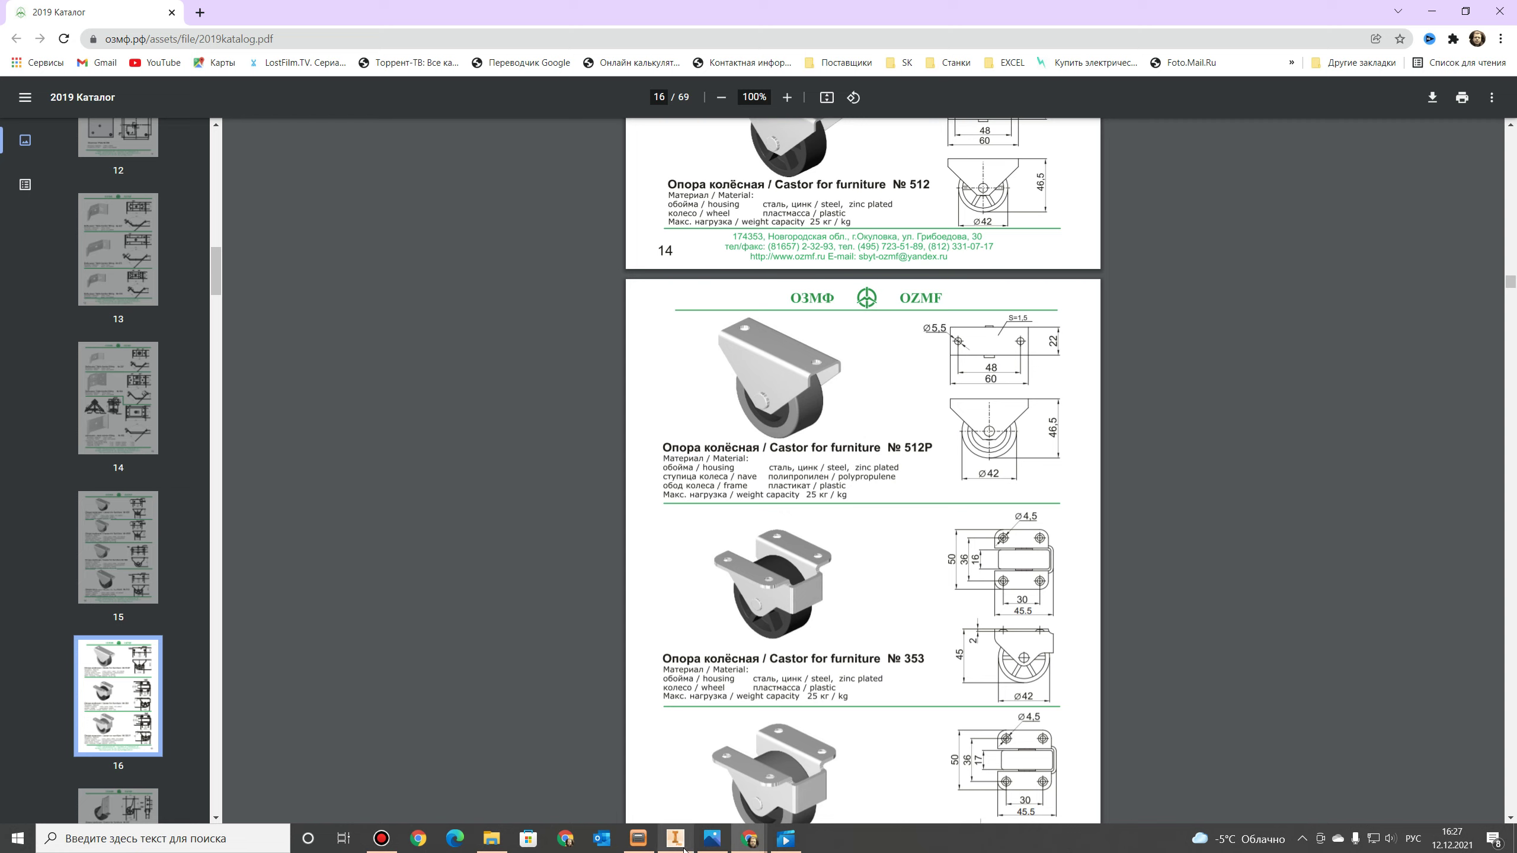
Switch back to the sofa assembly in Inventor and inspect the castors mounted under the seats.
mouse_move(691, 841)
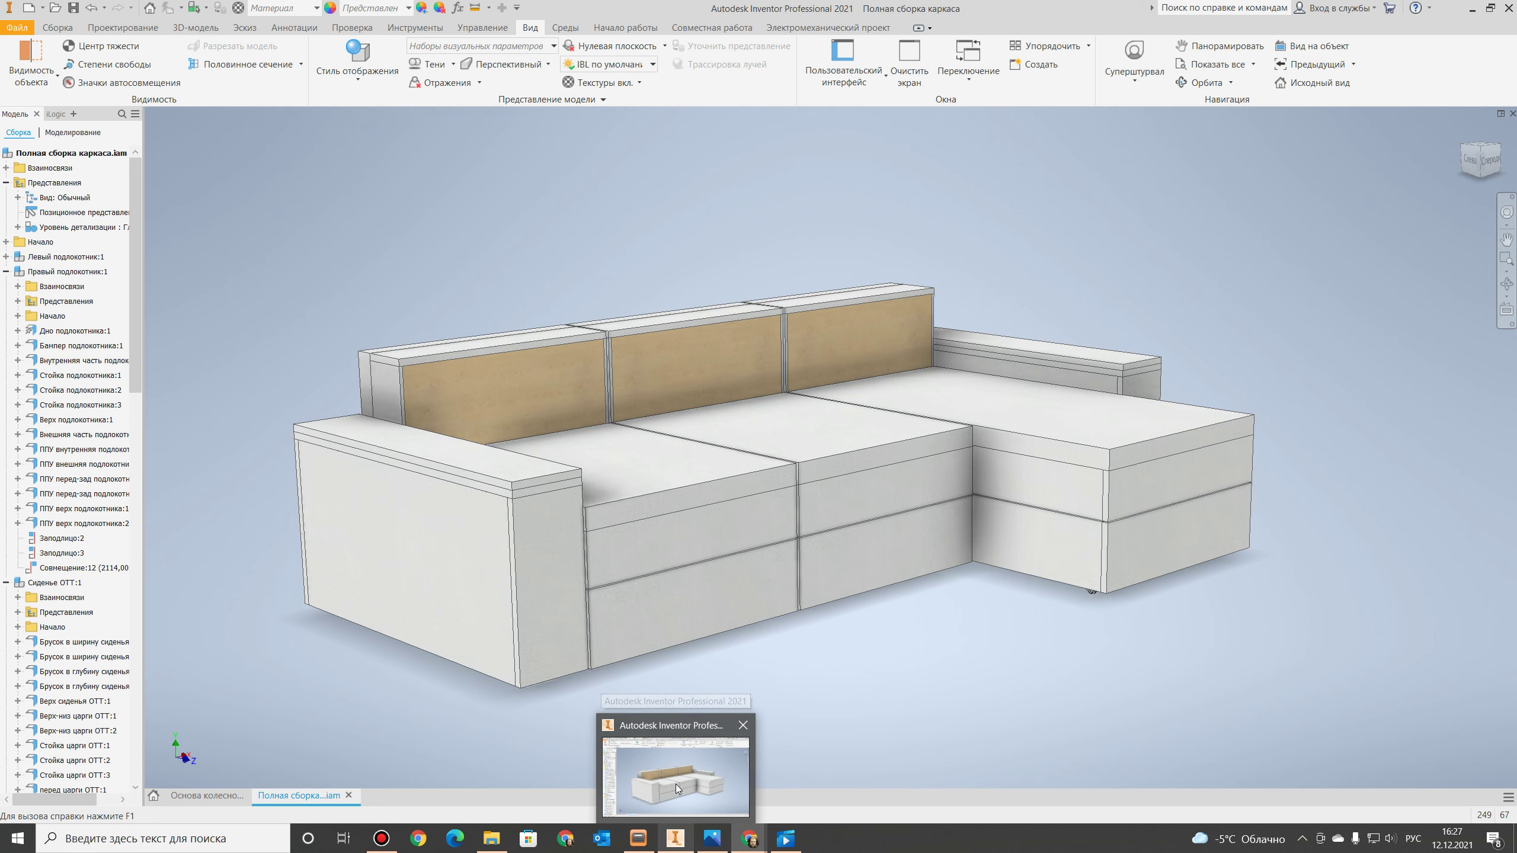
left_click(676, 786)
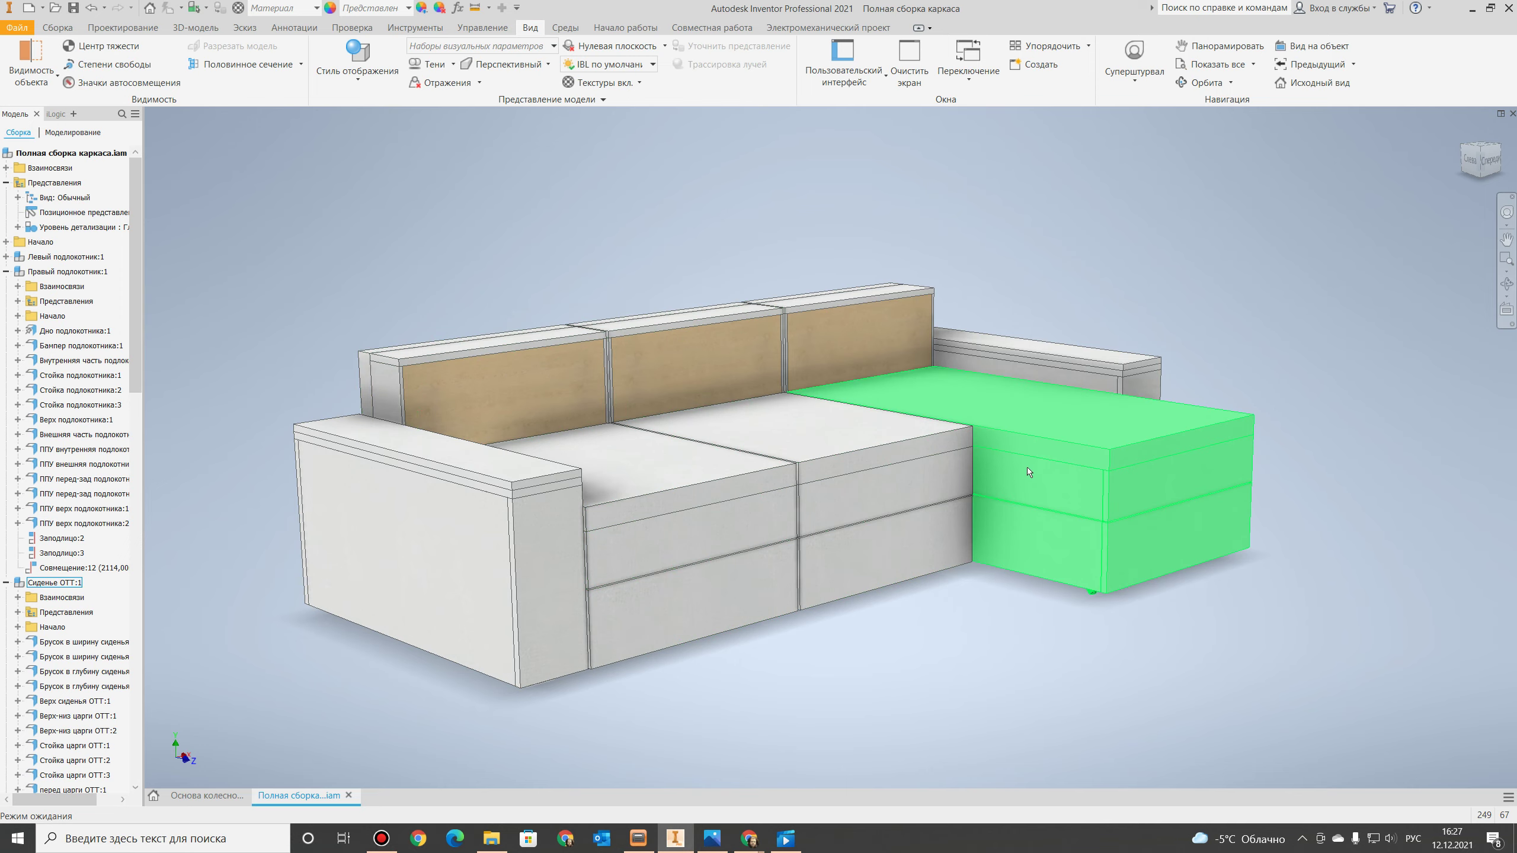
middle_click_drag(770, 576, 607, 526, "shift")
scroll(597, 478, "up", 10)
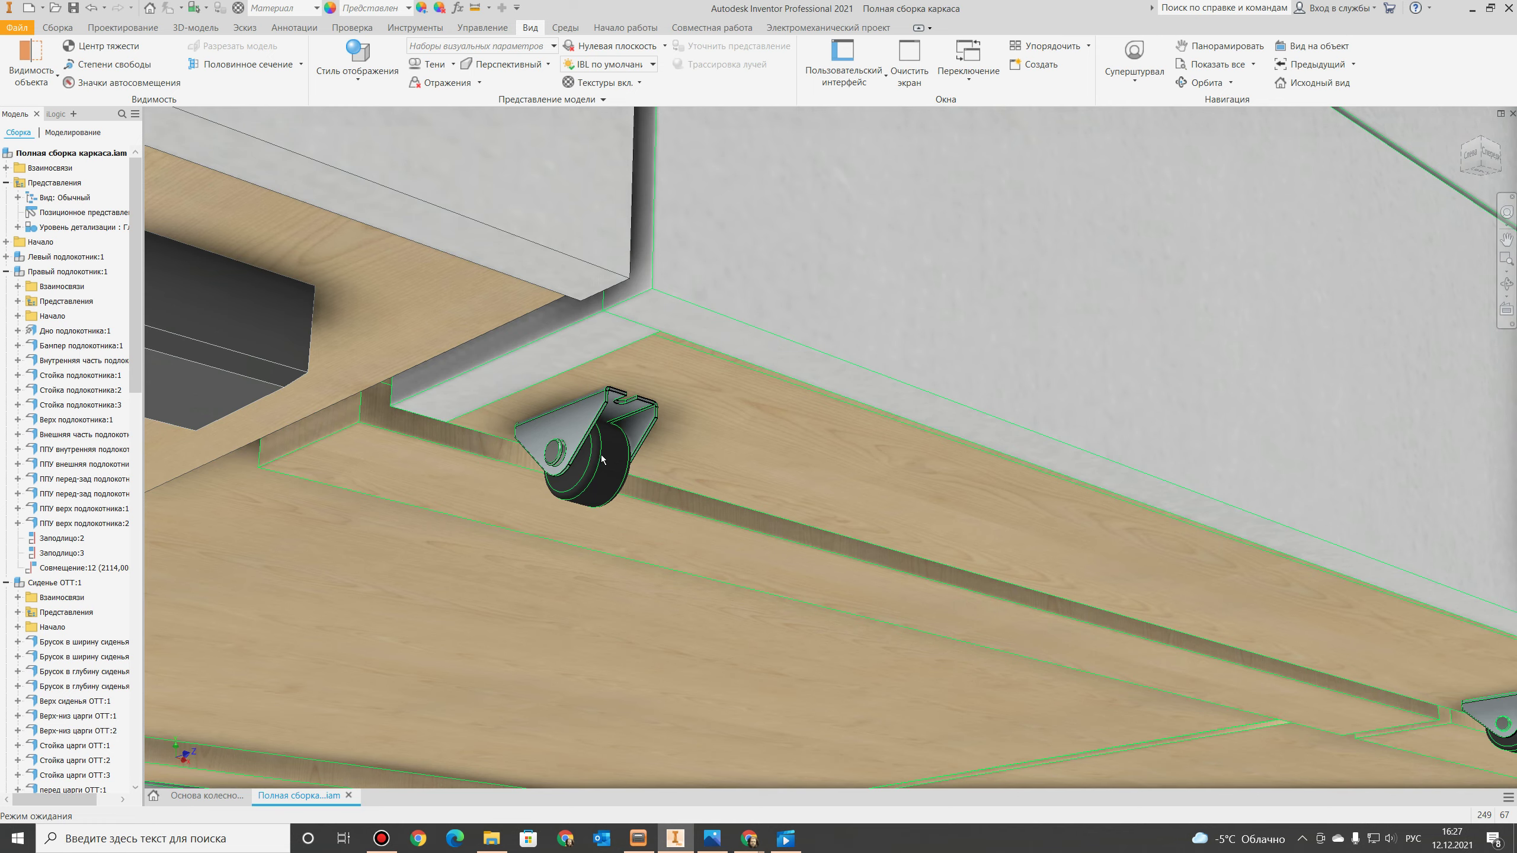
middle_click_drag(621, 468, 665, 468, "shift")
scroll(711, 487, "down", 5)
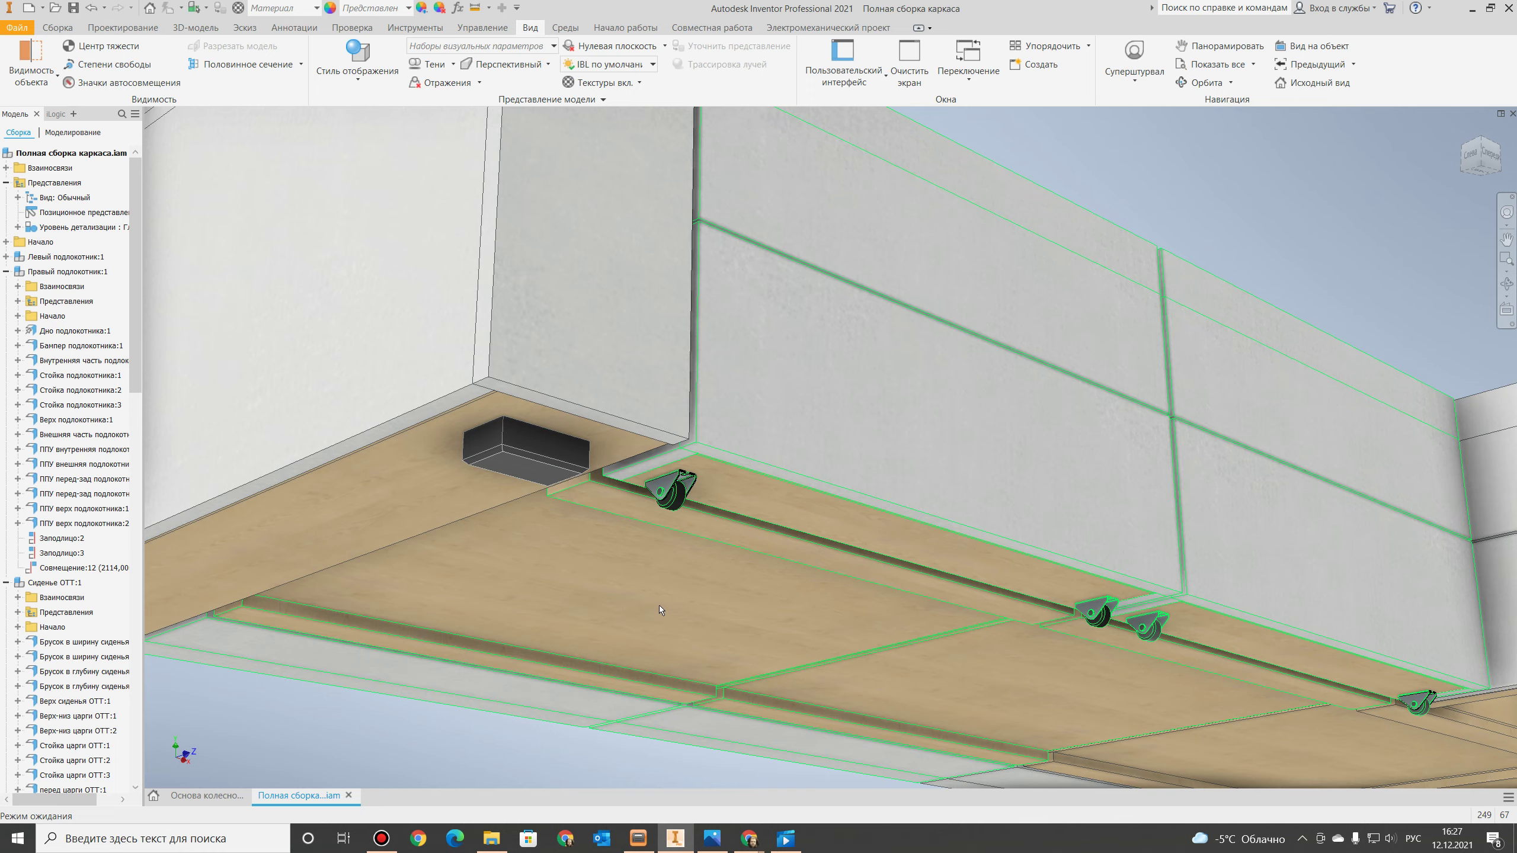
middle_click_drag(1265, 754, 911, 578)
Open the linen box Бельевой ящик:4 in place within the assembly and examine its side guide rails and the castors above them.
left_click(927, 585)
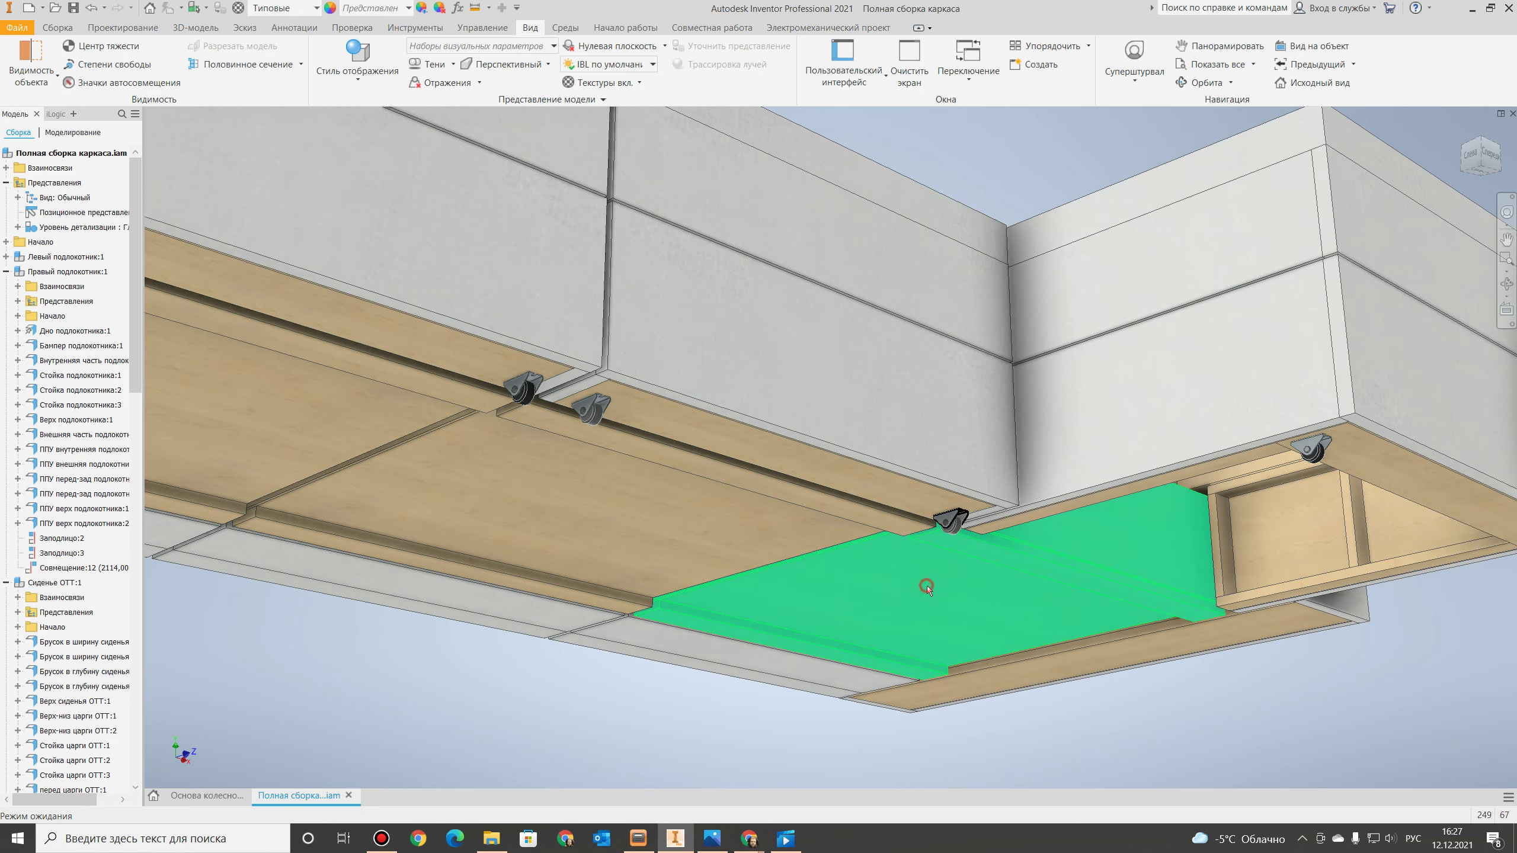
double_click(927, 585)
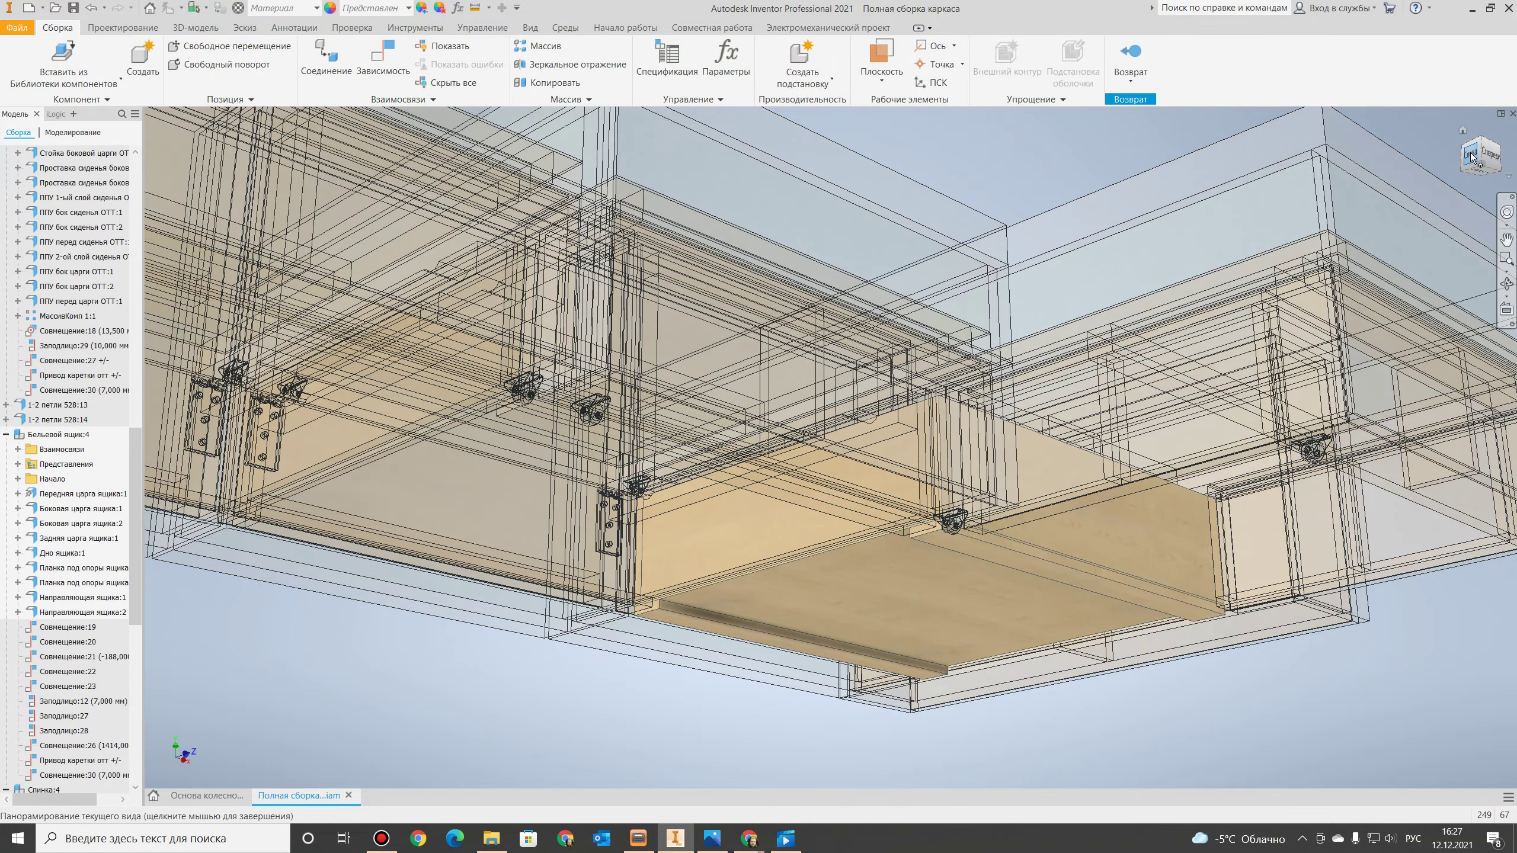
left_click(1471, 156)
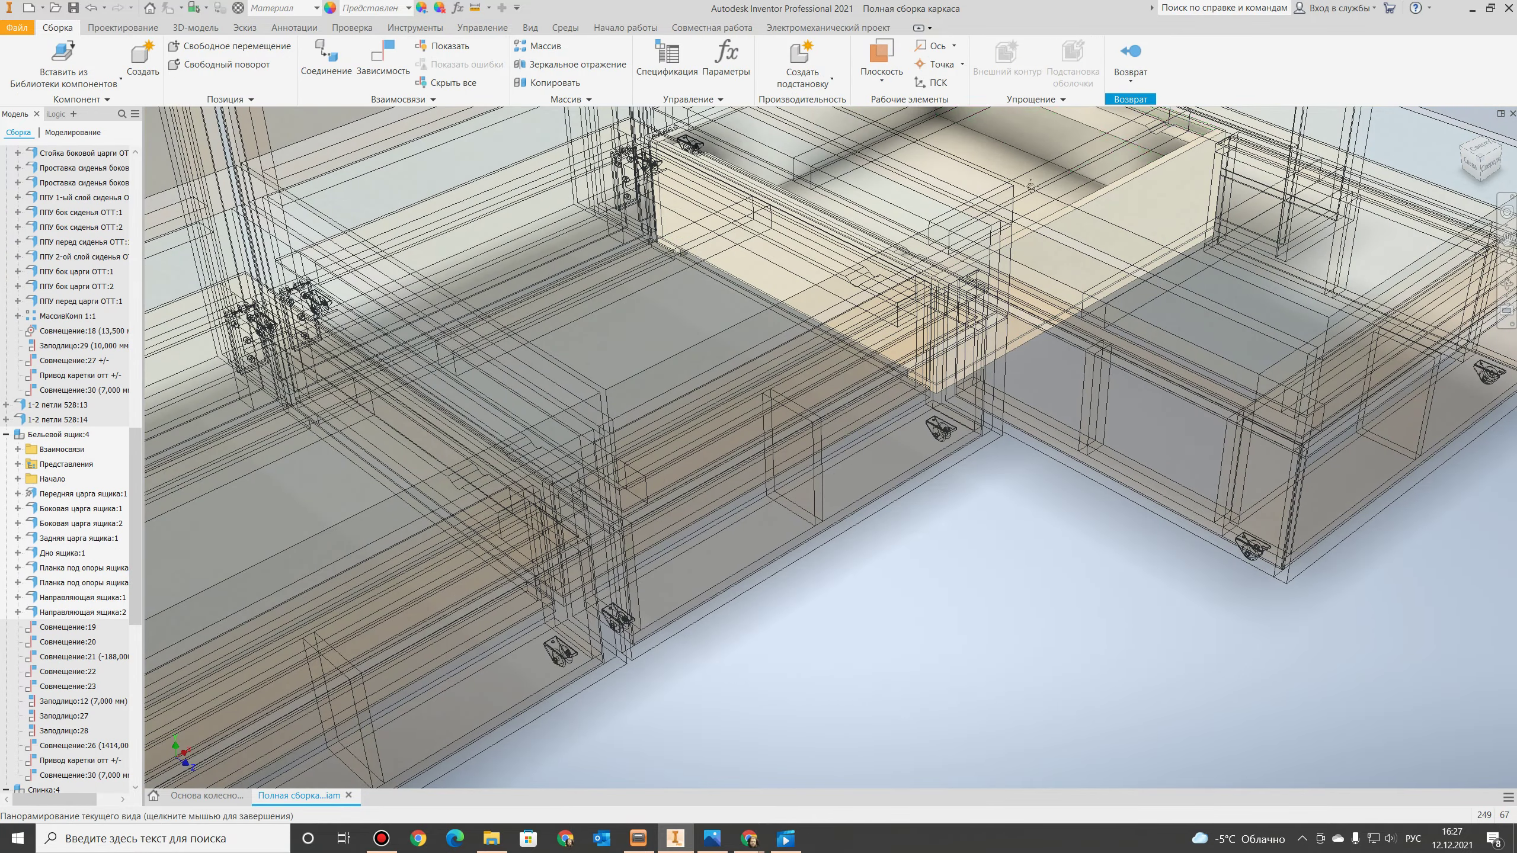
scroll(891, 242, "up", 5)
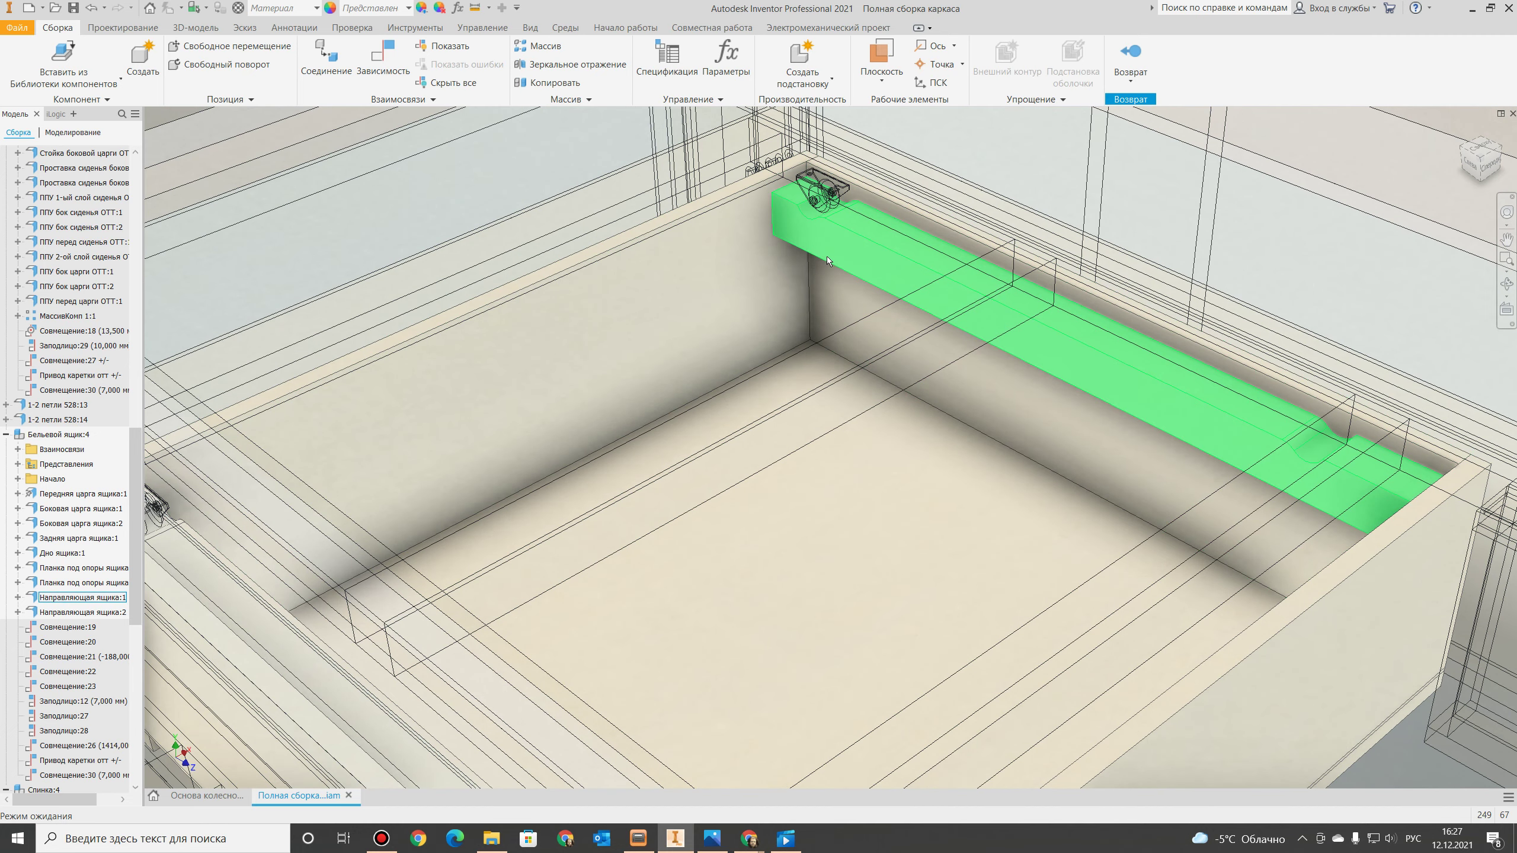
scroll(830, 257, "down", 2)
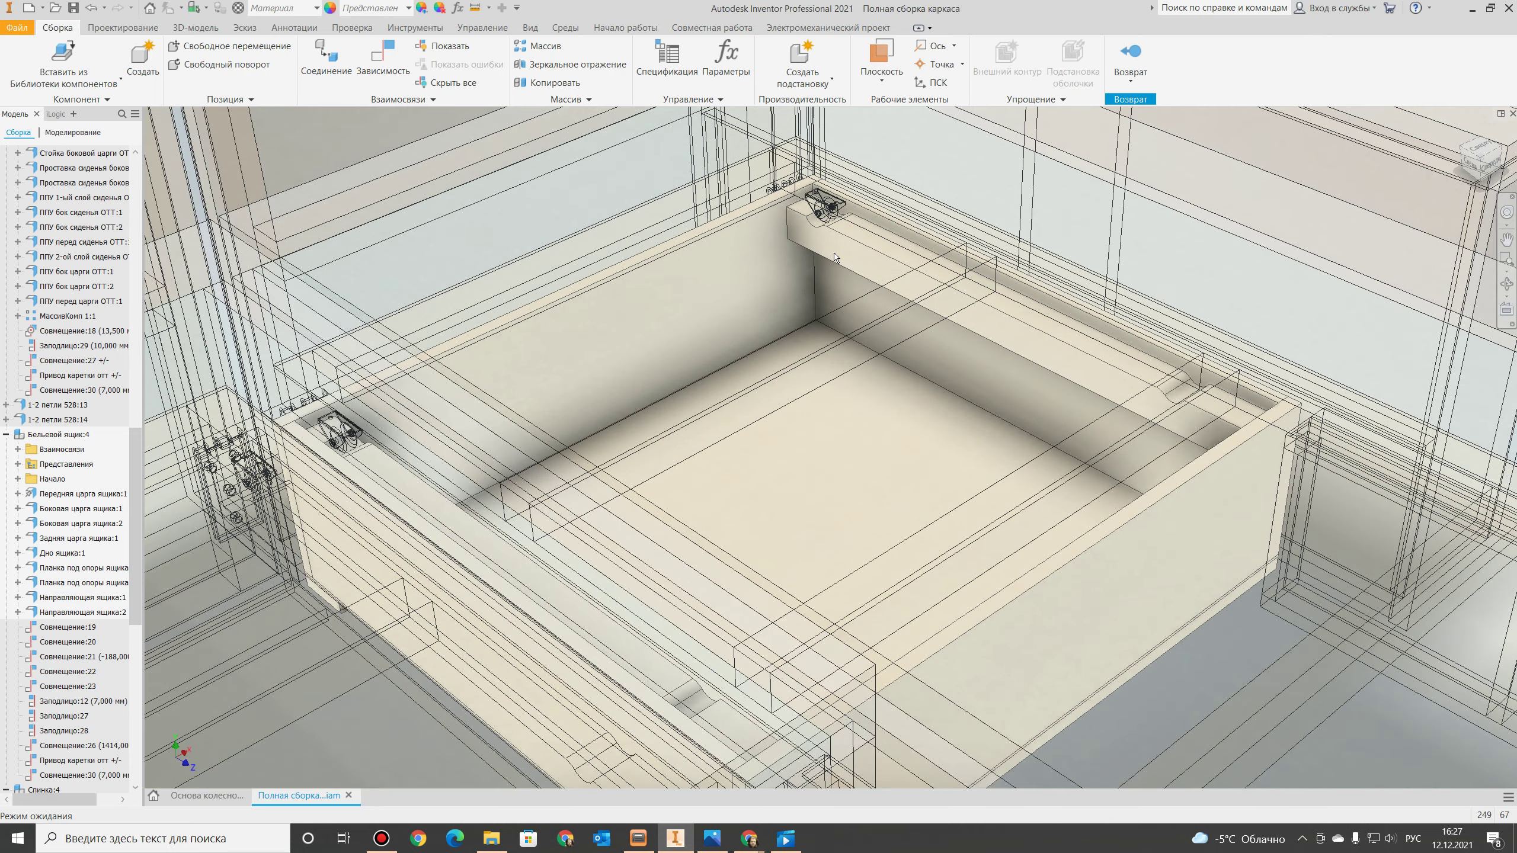
scroll(875, 272, "down", 2)
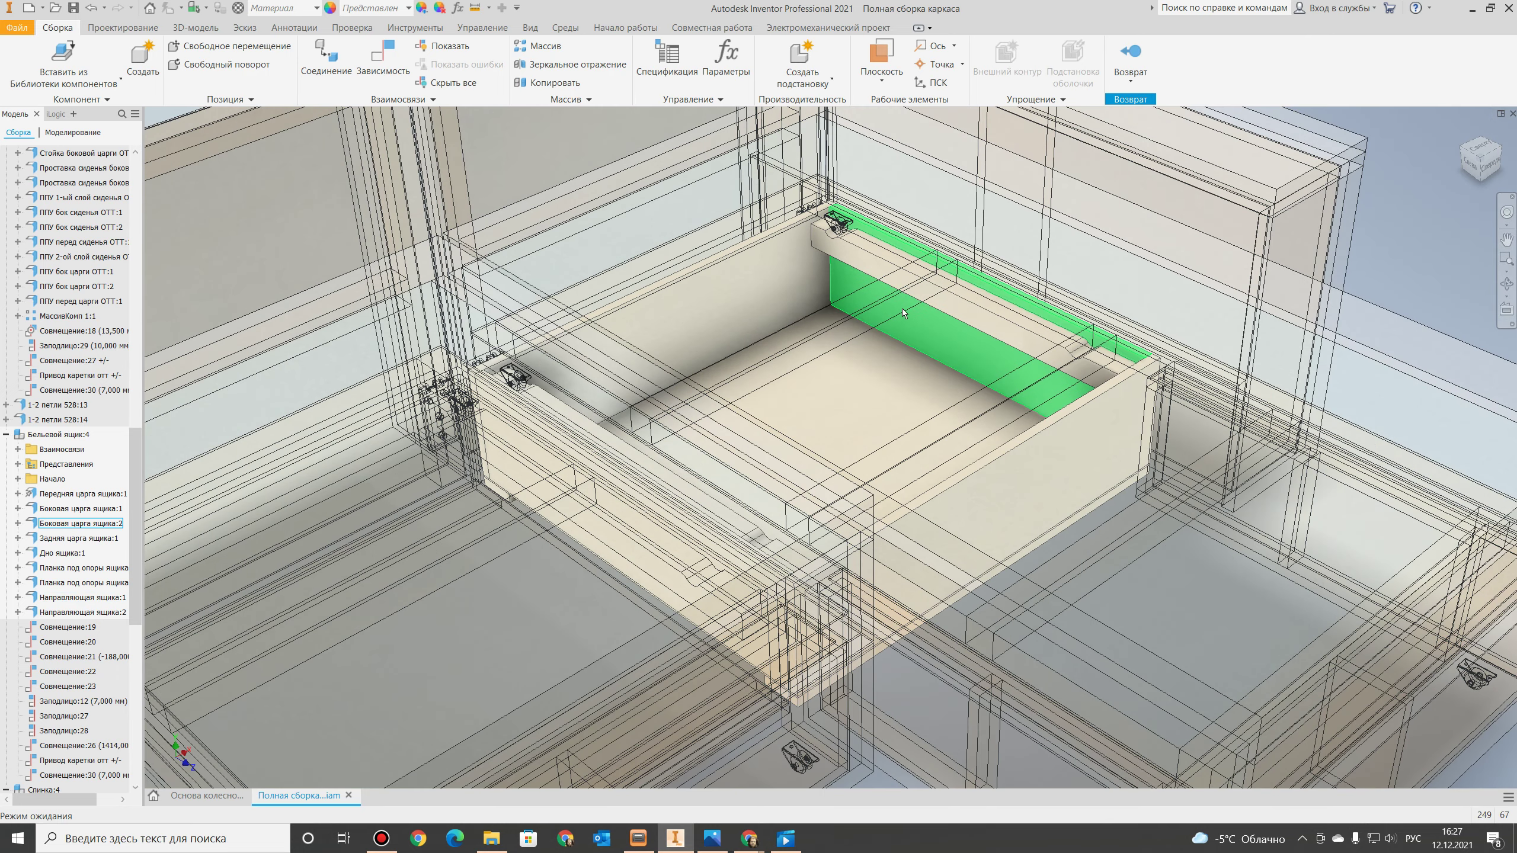
middle_click_drag(1031, 398, 881, 348)
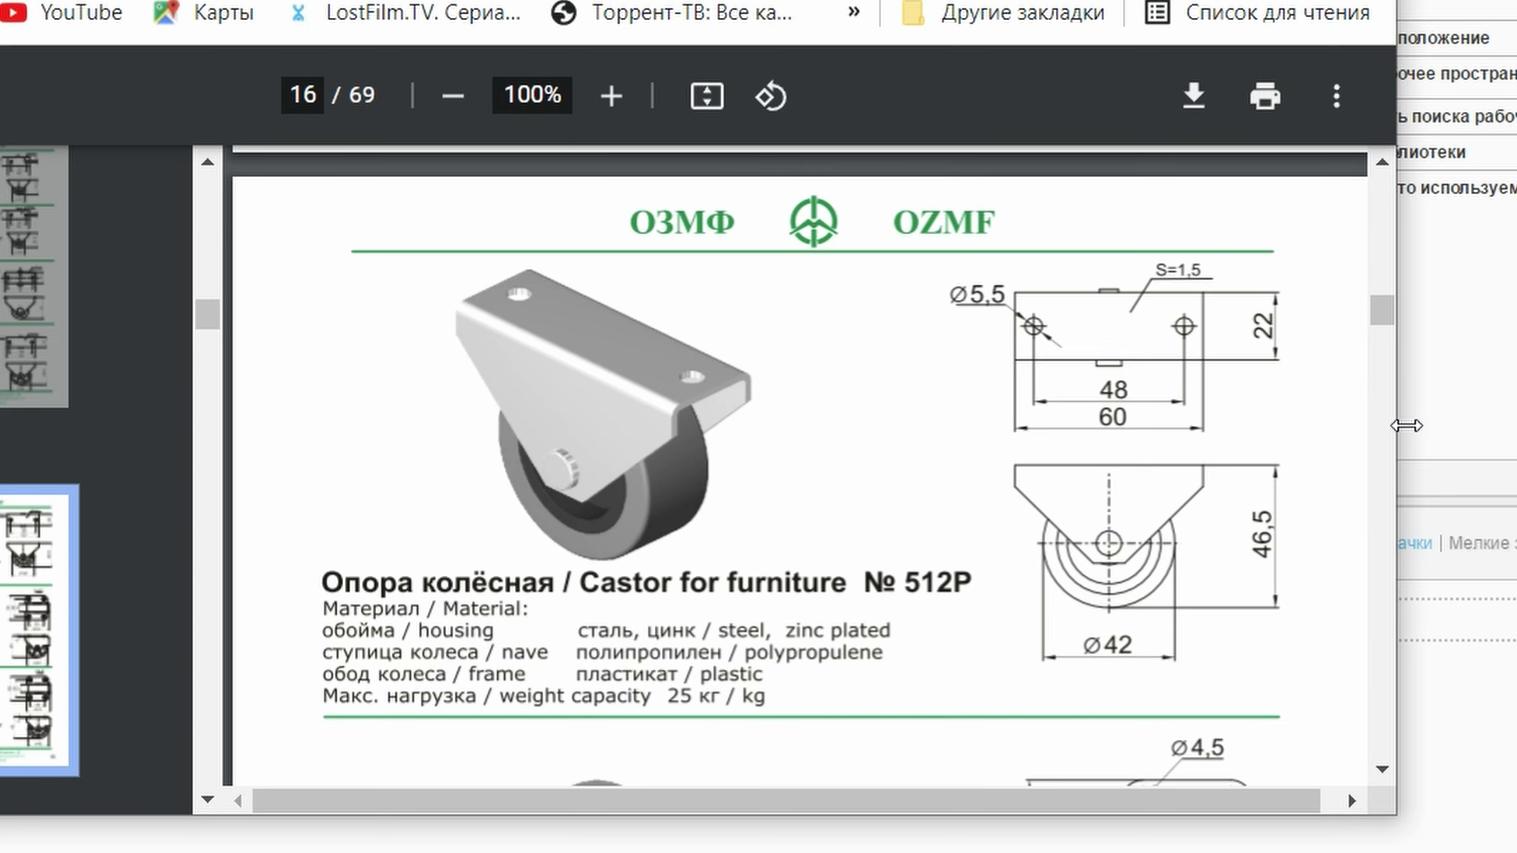
Resize the catalogue window showing castor No. 512P and create a new part for the castor base.
left_click_drag(1404, 425, 1479, 562)
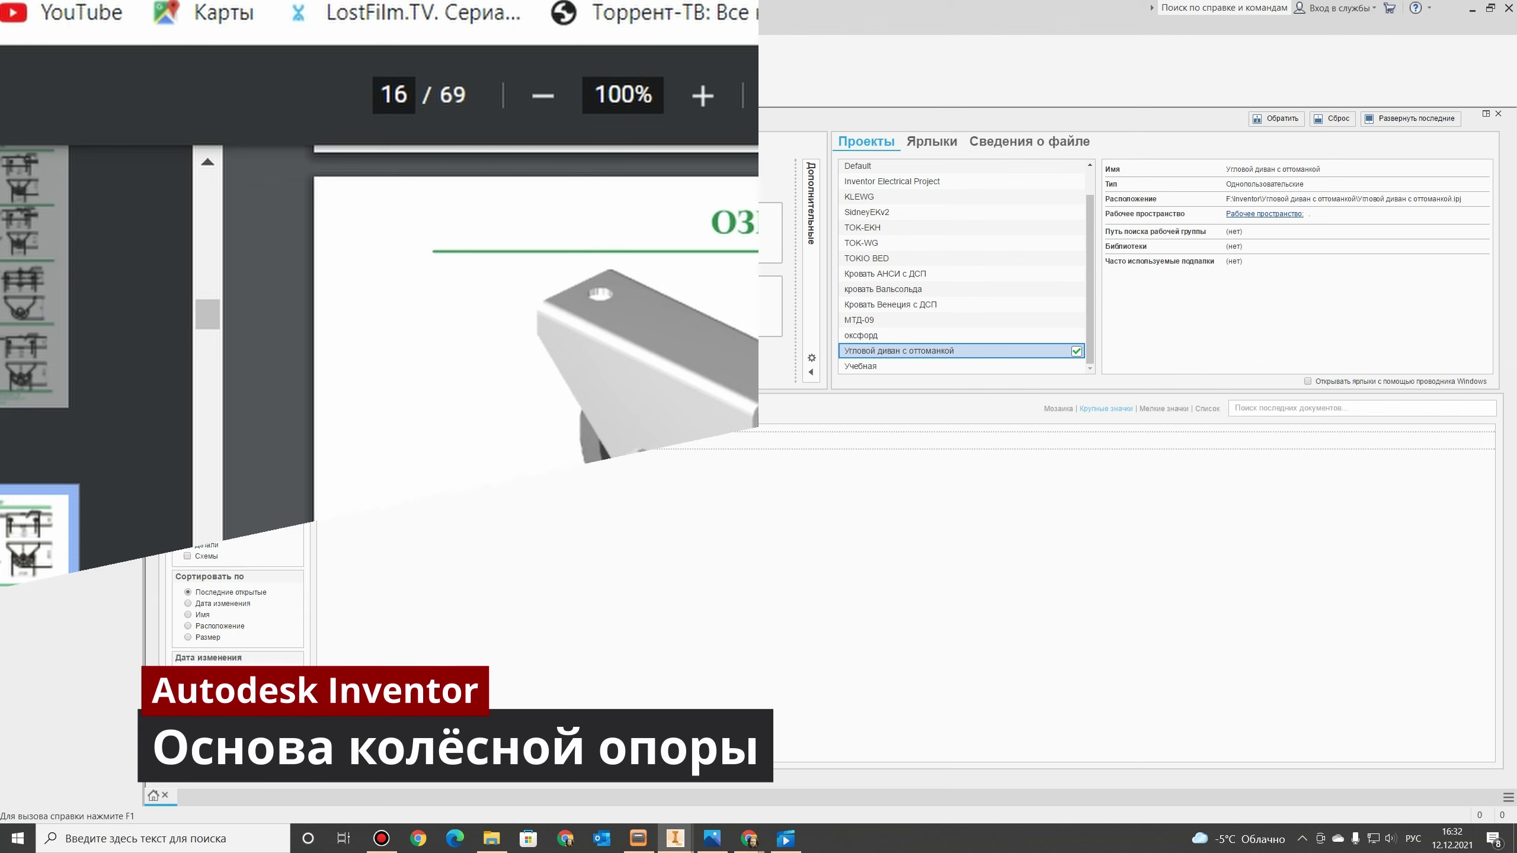
left_click(356, 239)
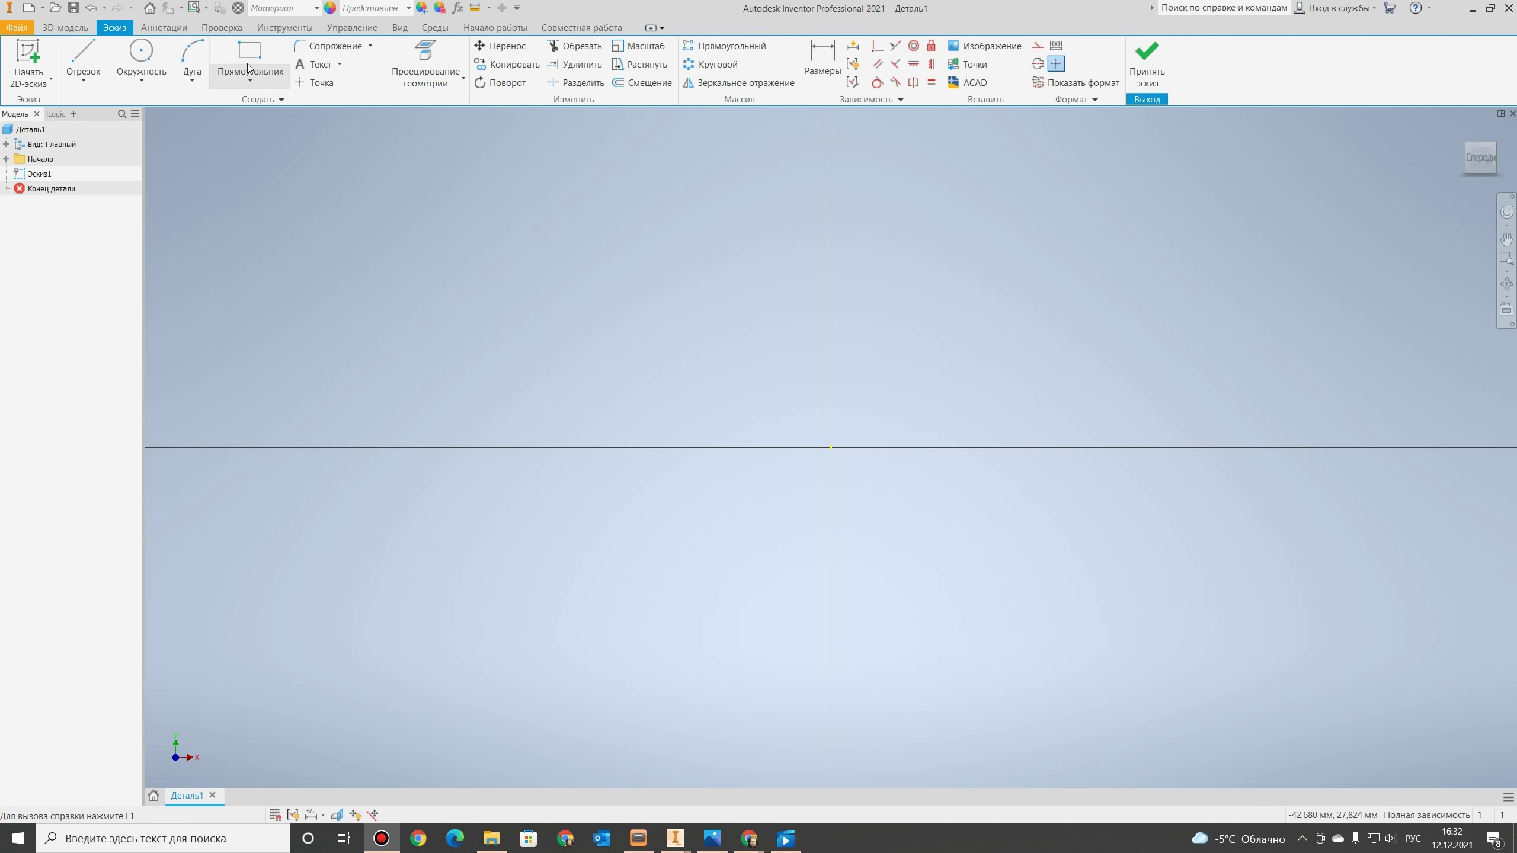
Draw a 60 × 22 mm centre rectangle in the sketch and make its centre coincident with the origin.
left_click(251, 79)
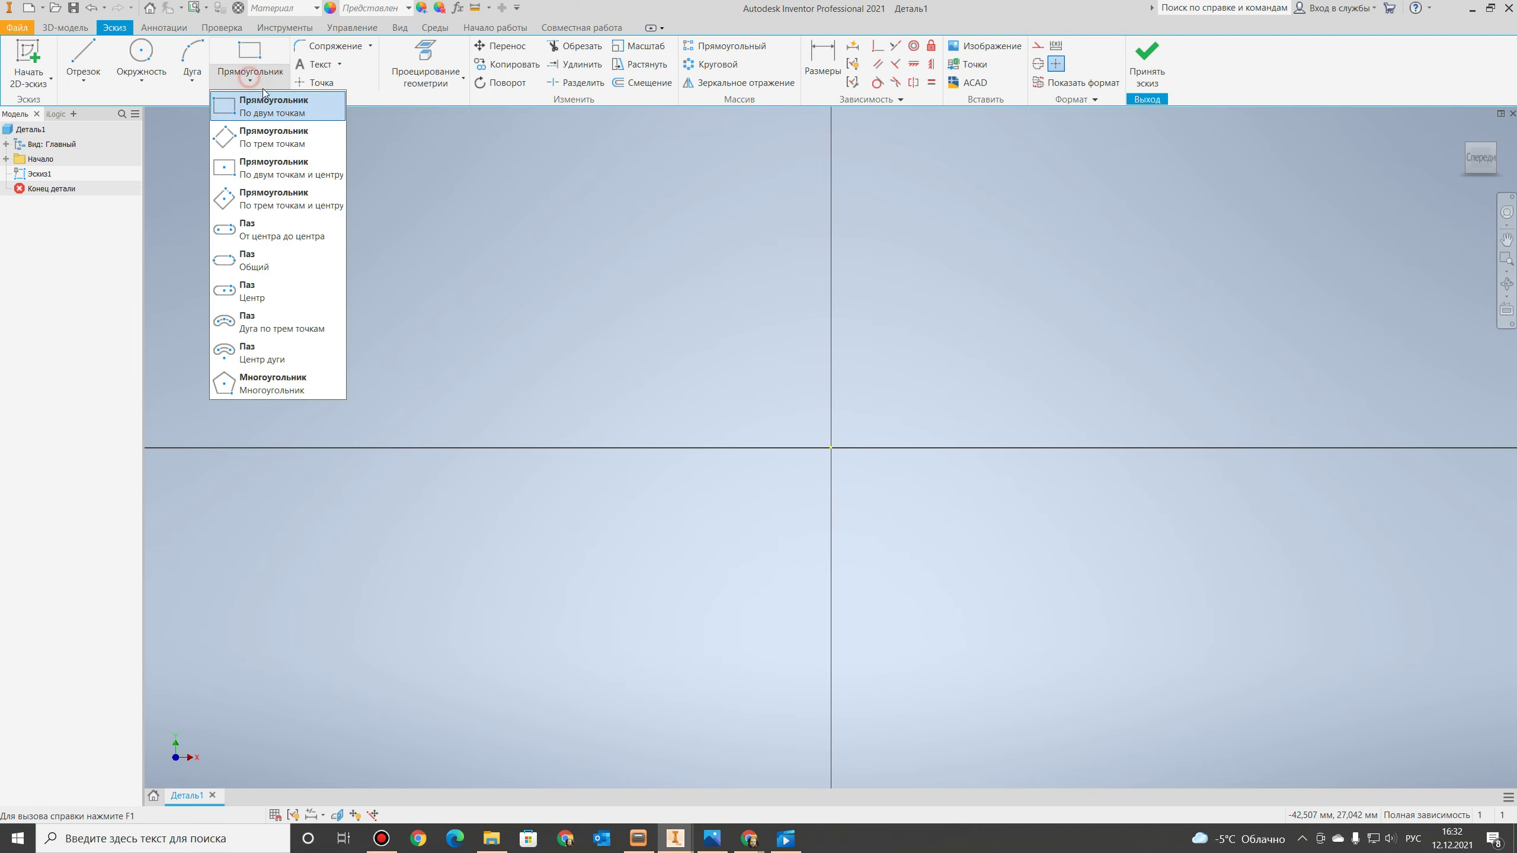
left_click(251, 169)
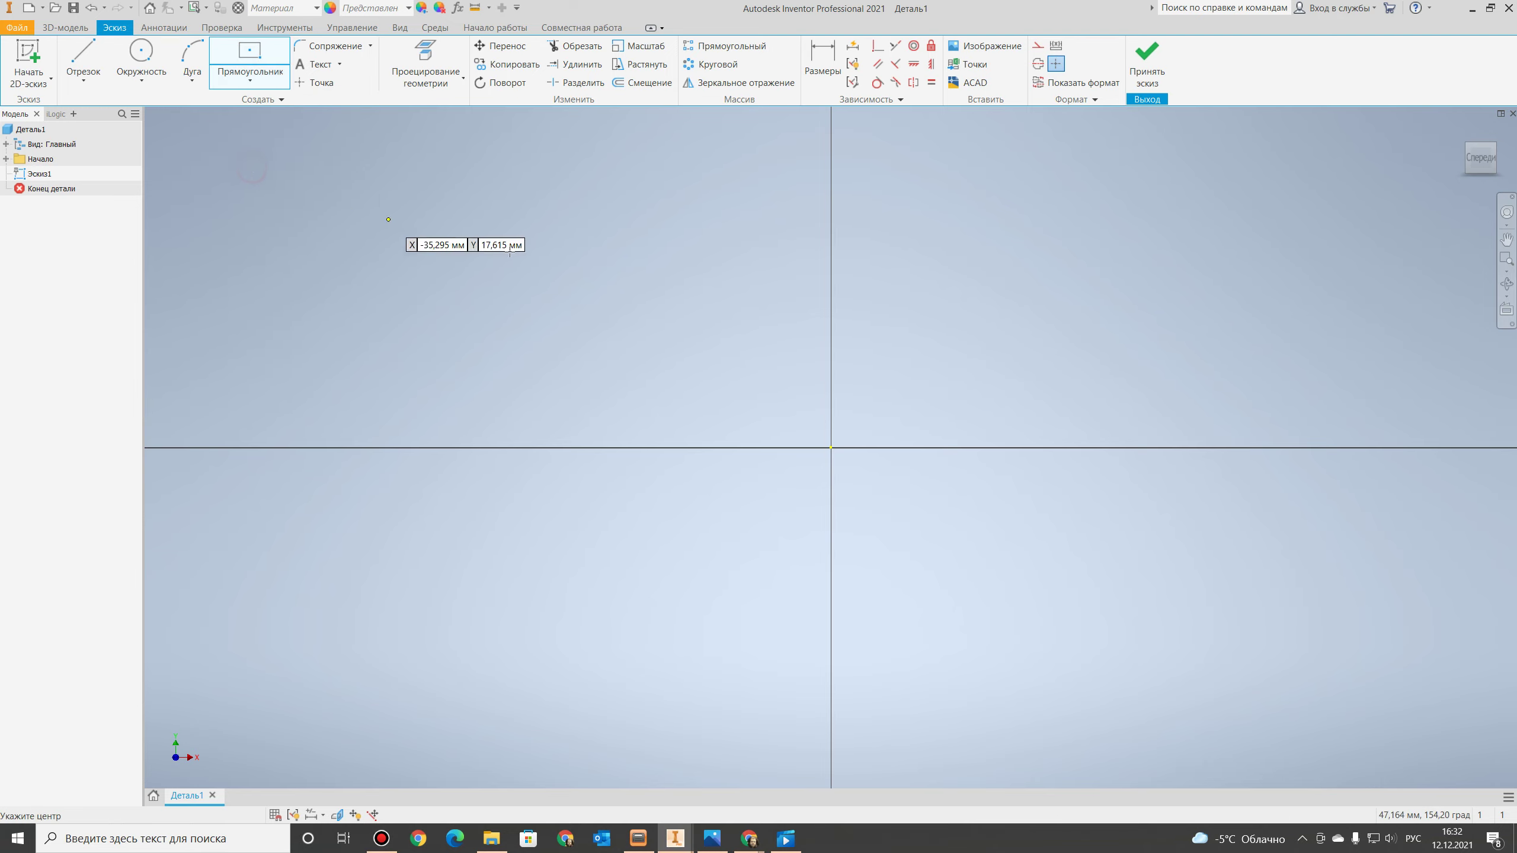
left_click(612, 332)
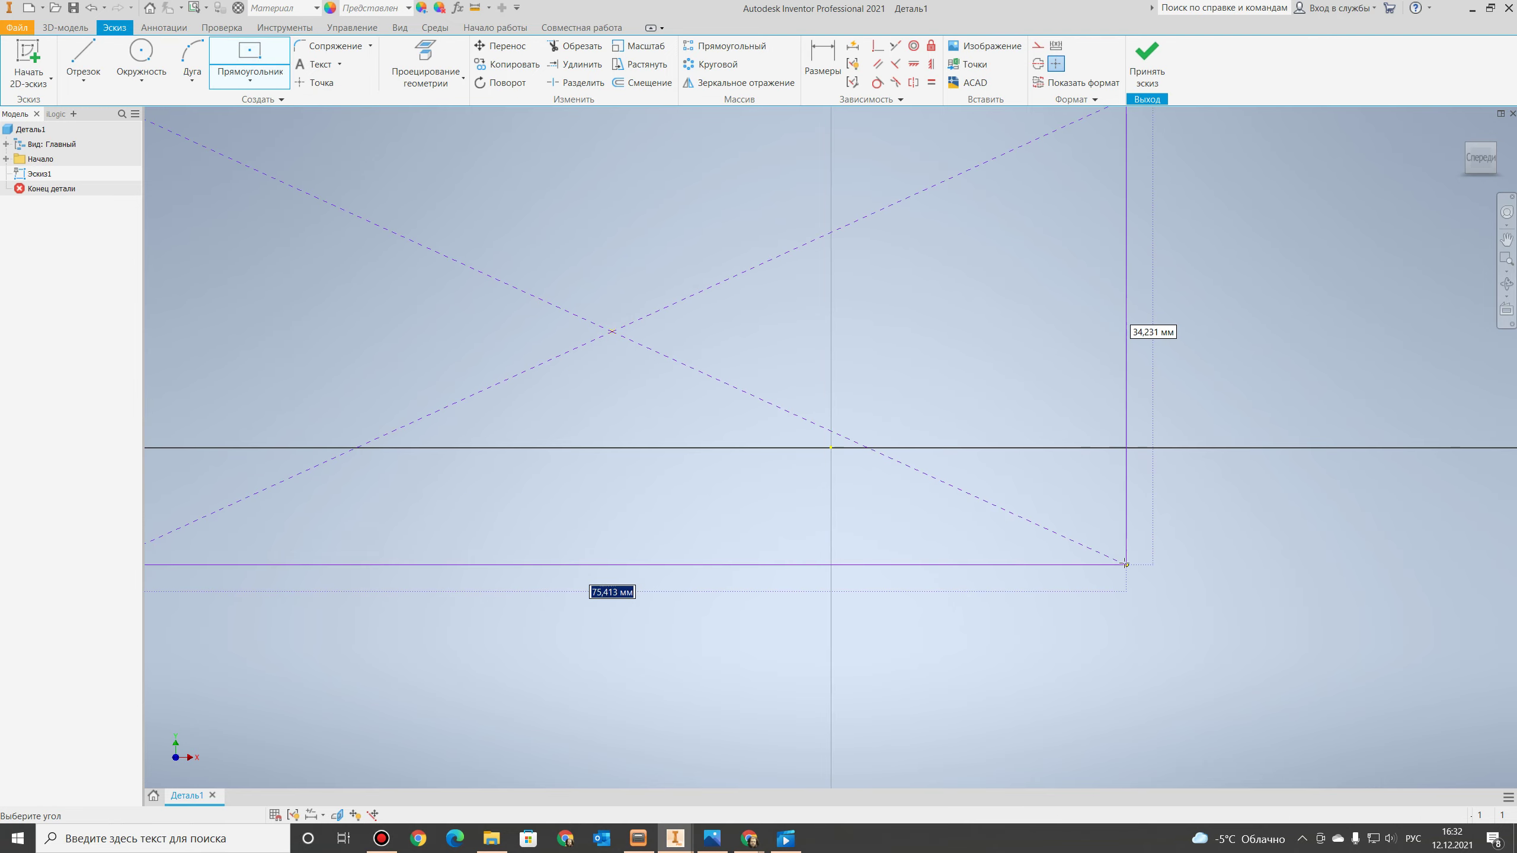
type("60")
key("Tab")
type("22")
key("Return")
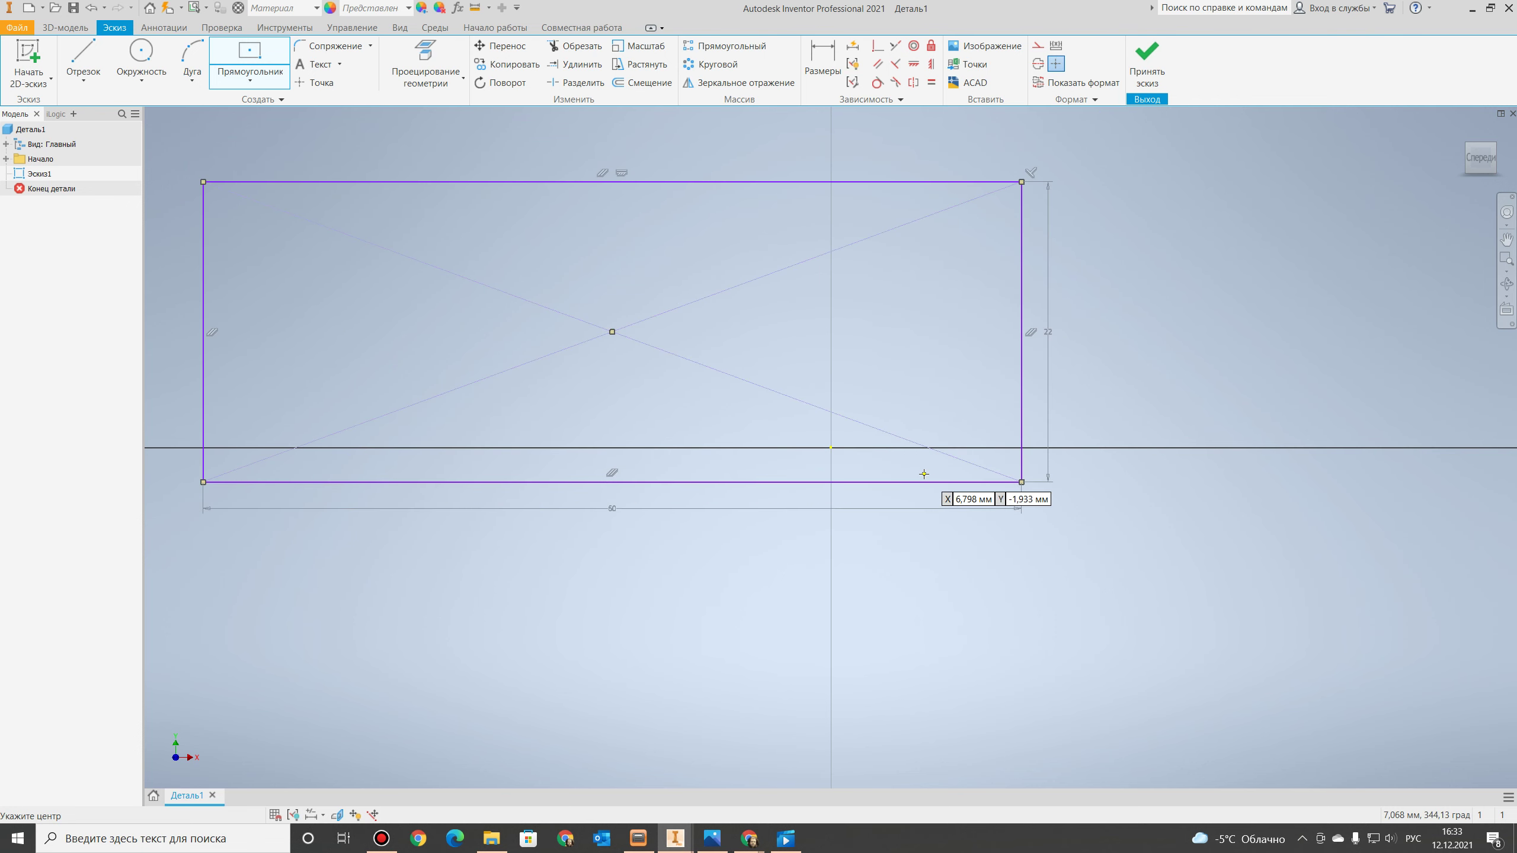
left_click(877, 48)
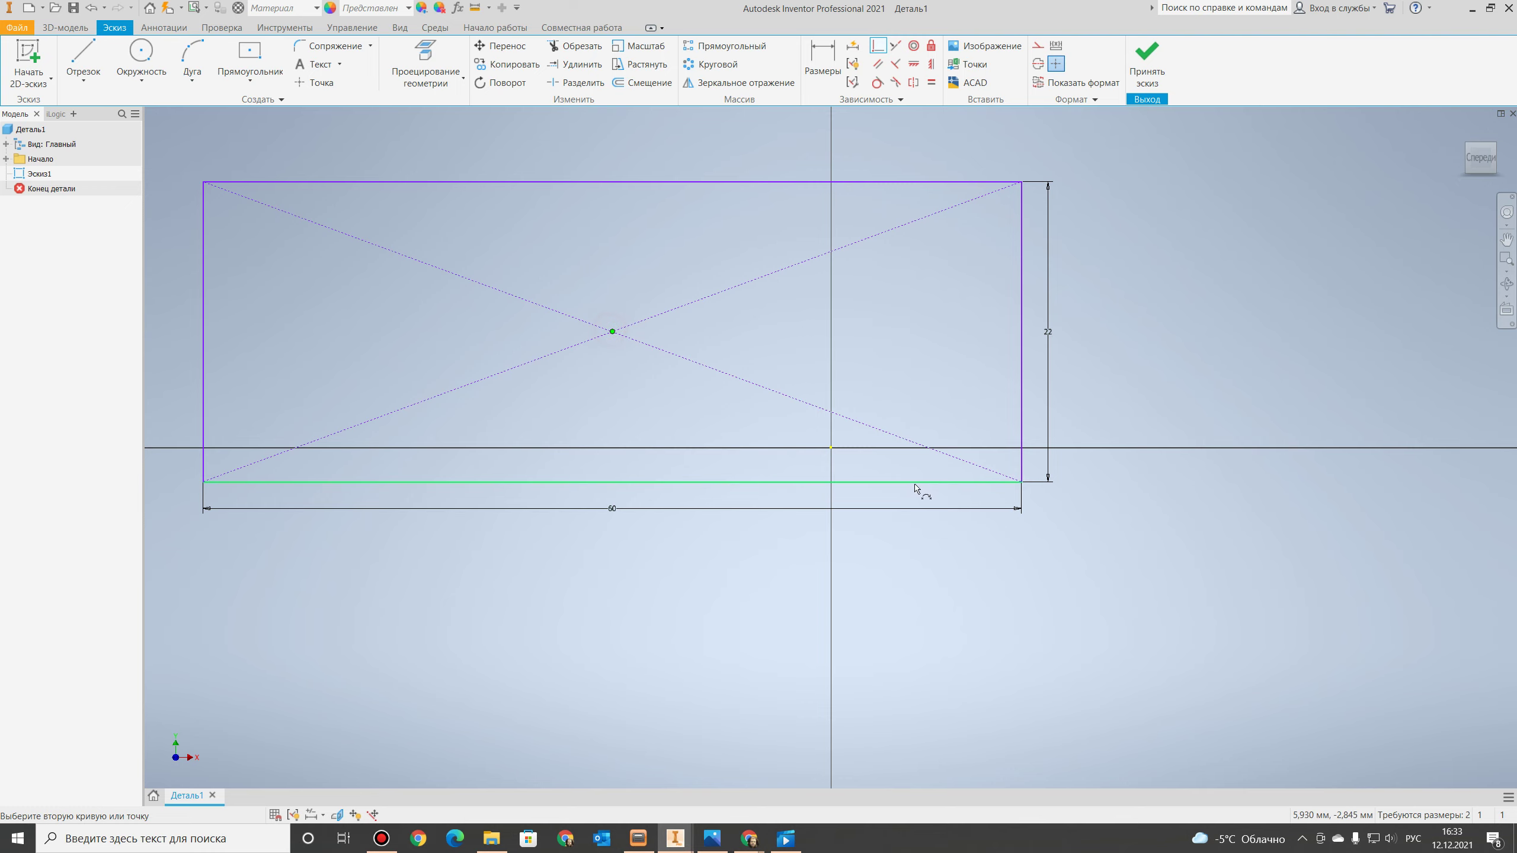
left_click(830, 447)
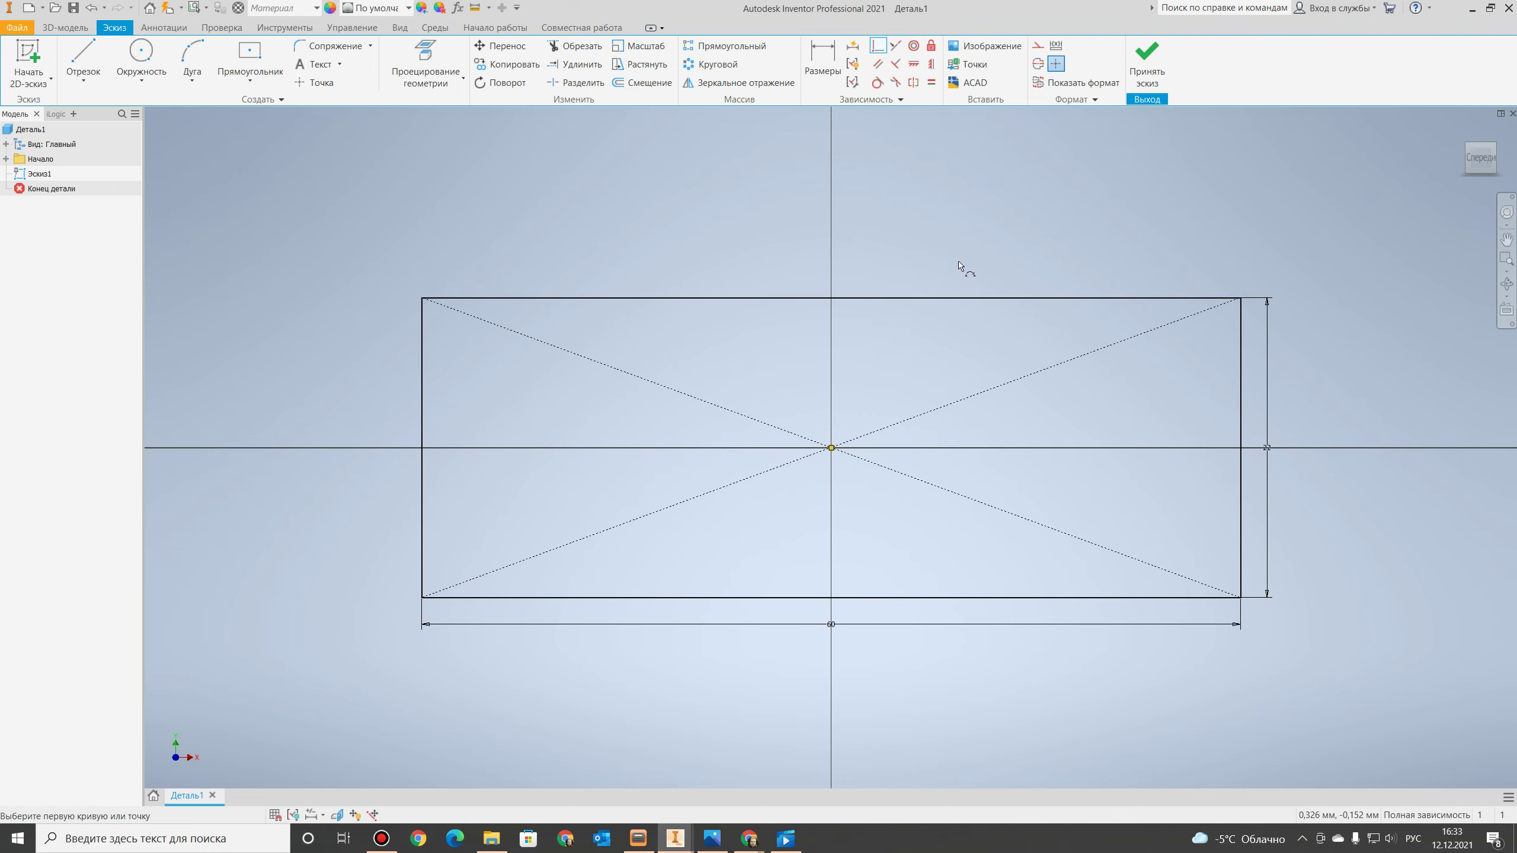
Draw the upper flap outline: a 3,5 mm left edge, an apex about 46 mm above the origin, and a right edge of about 5 mm.
middle_click_drag(965, 264, 902, 237)
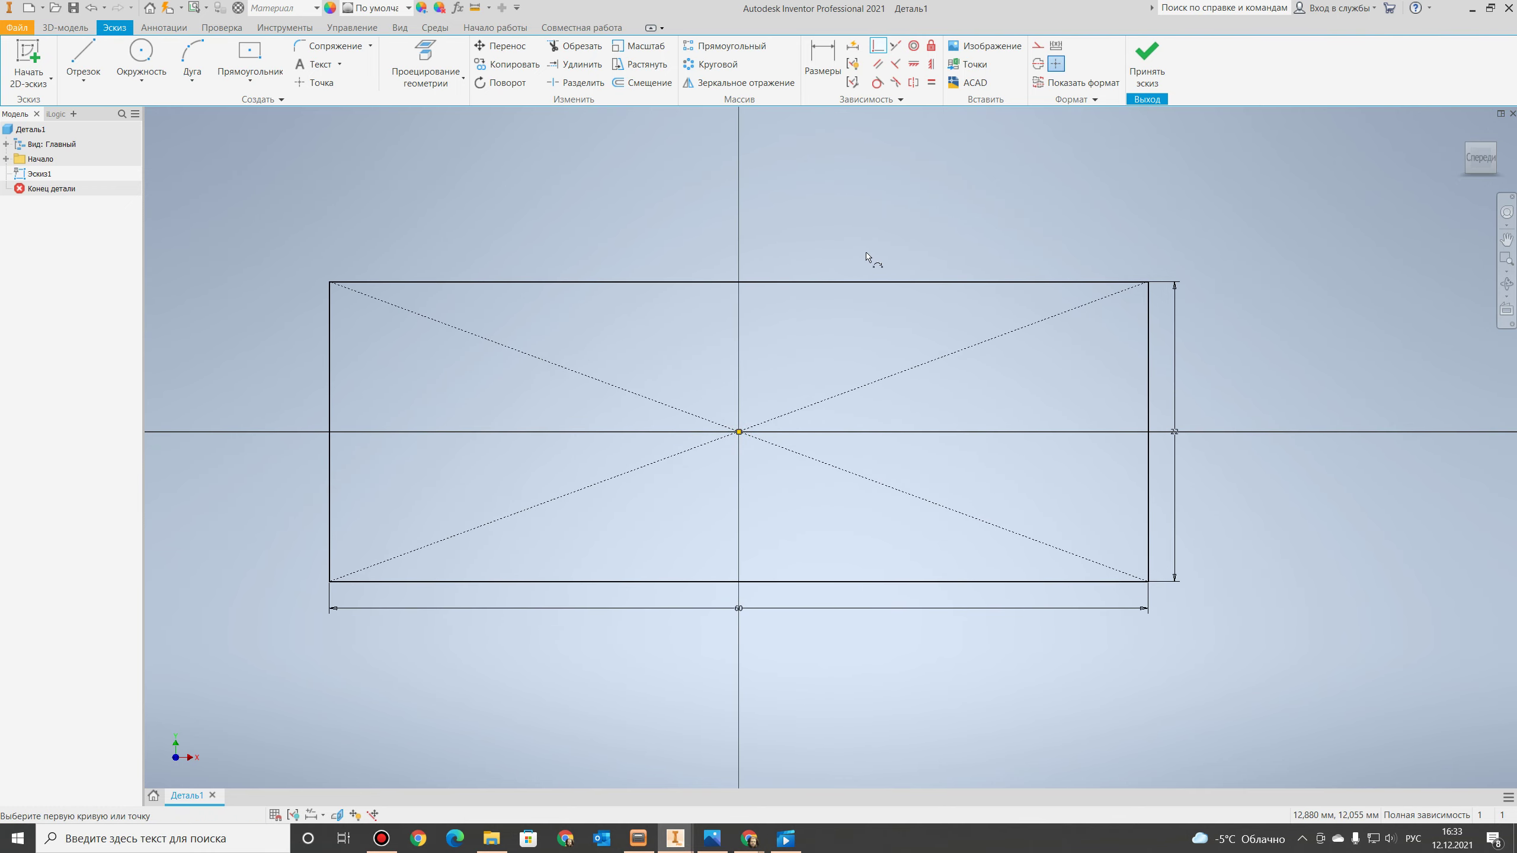
left_click(83, 60)
left_click(328, 282)
type("3,5")
key("Return")
scroll(358, 412, "down", 5)
left_click(488, 199)
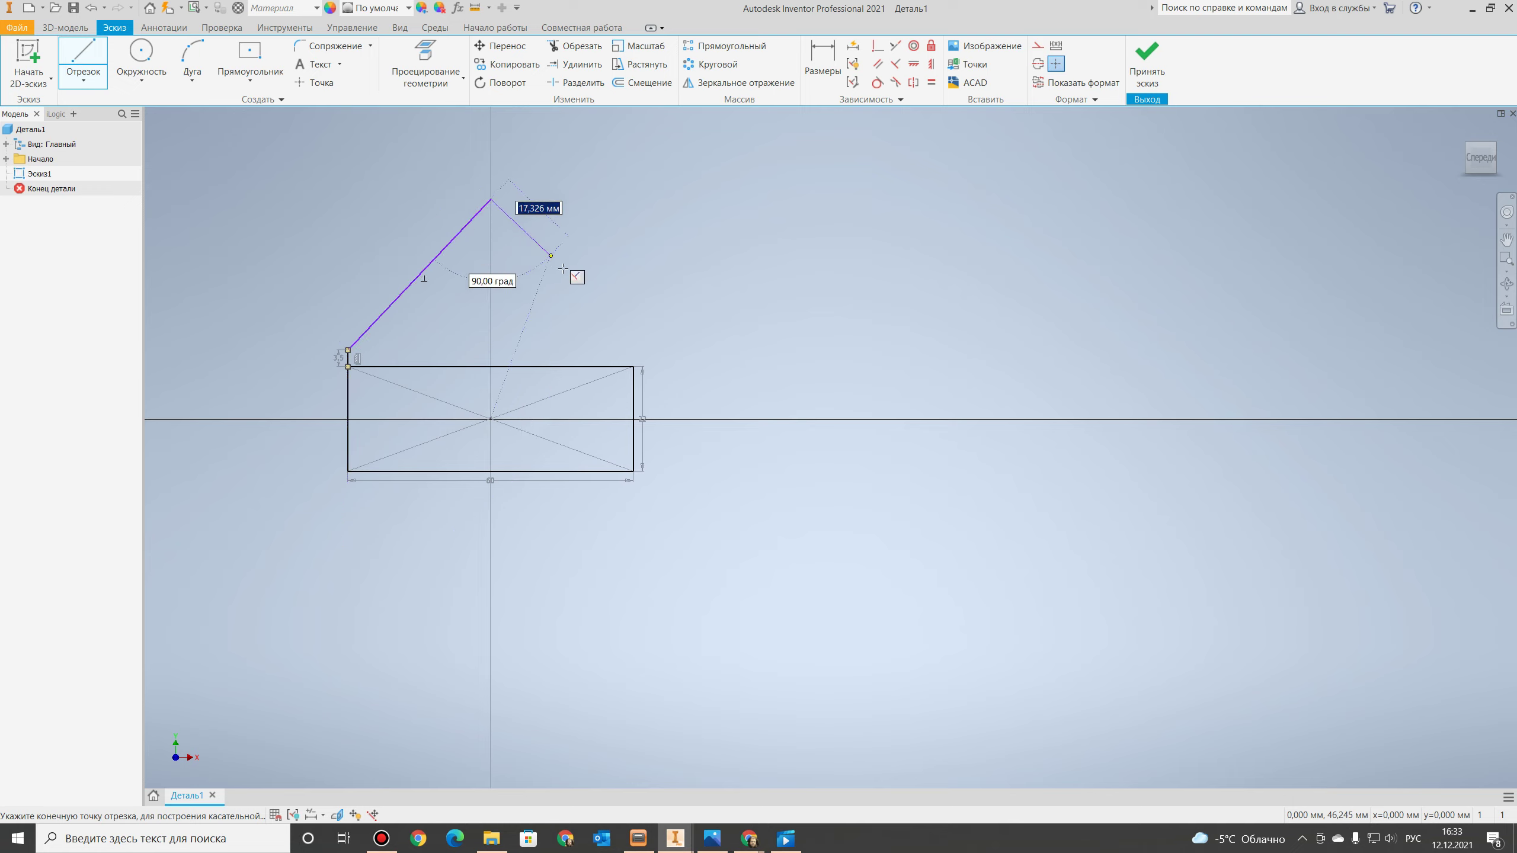
left_click(634, 343)
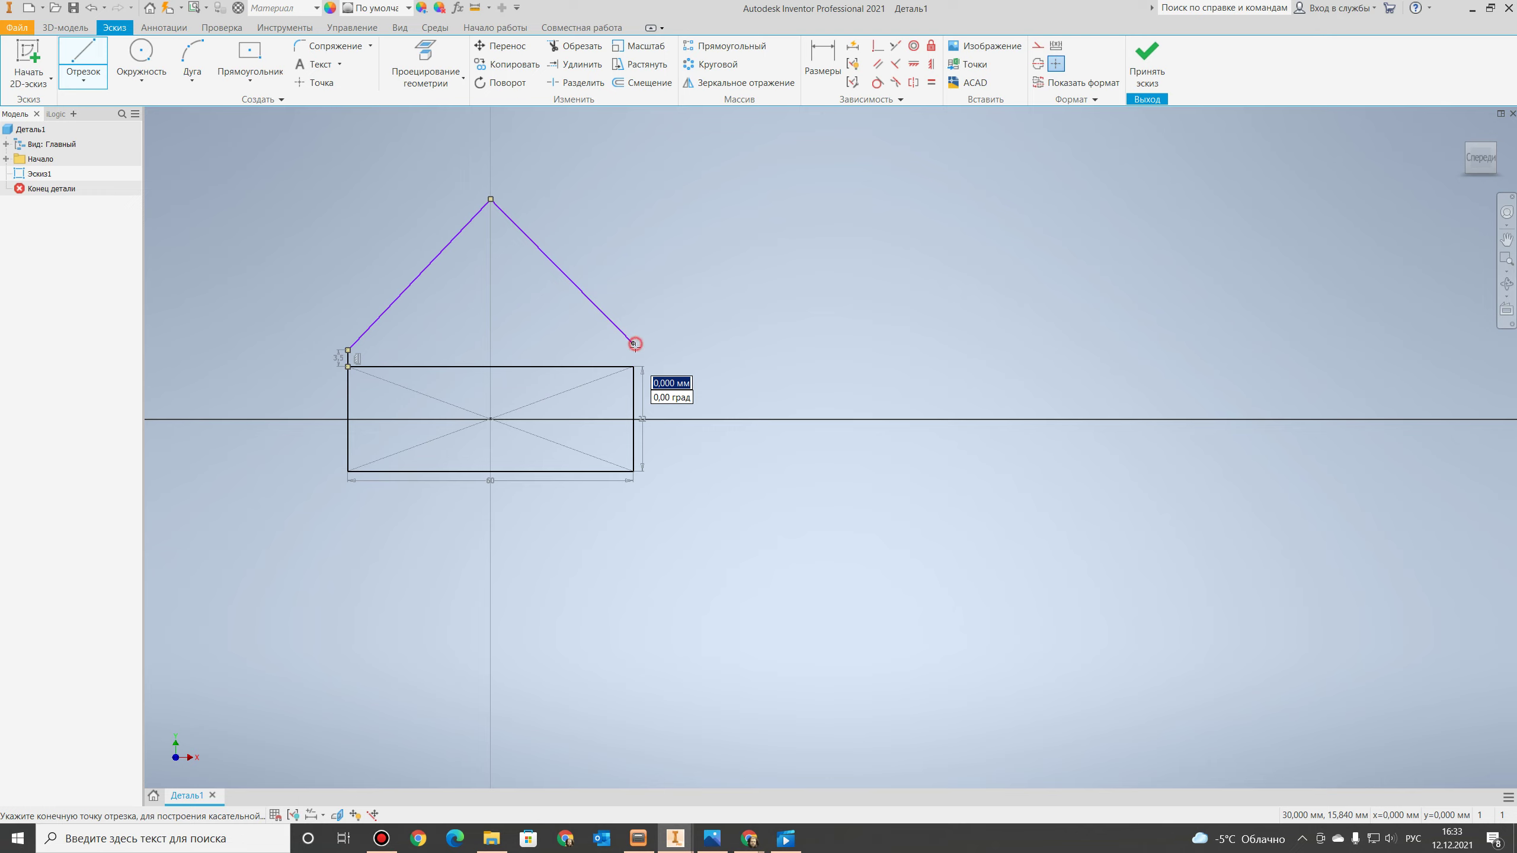
double_click(633, 366)
Draw the lower flap outline: a 3,5 mm left edge, an apex about 43 mm below the origin, and a short right edge.
scroll(764, 376, "down", 4)
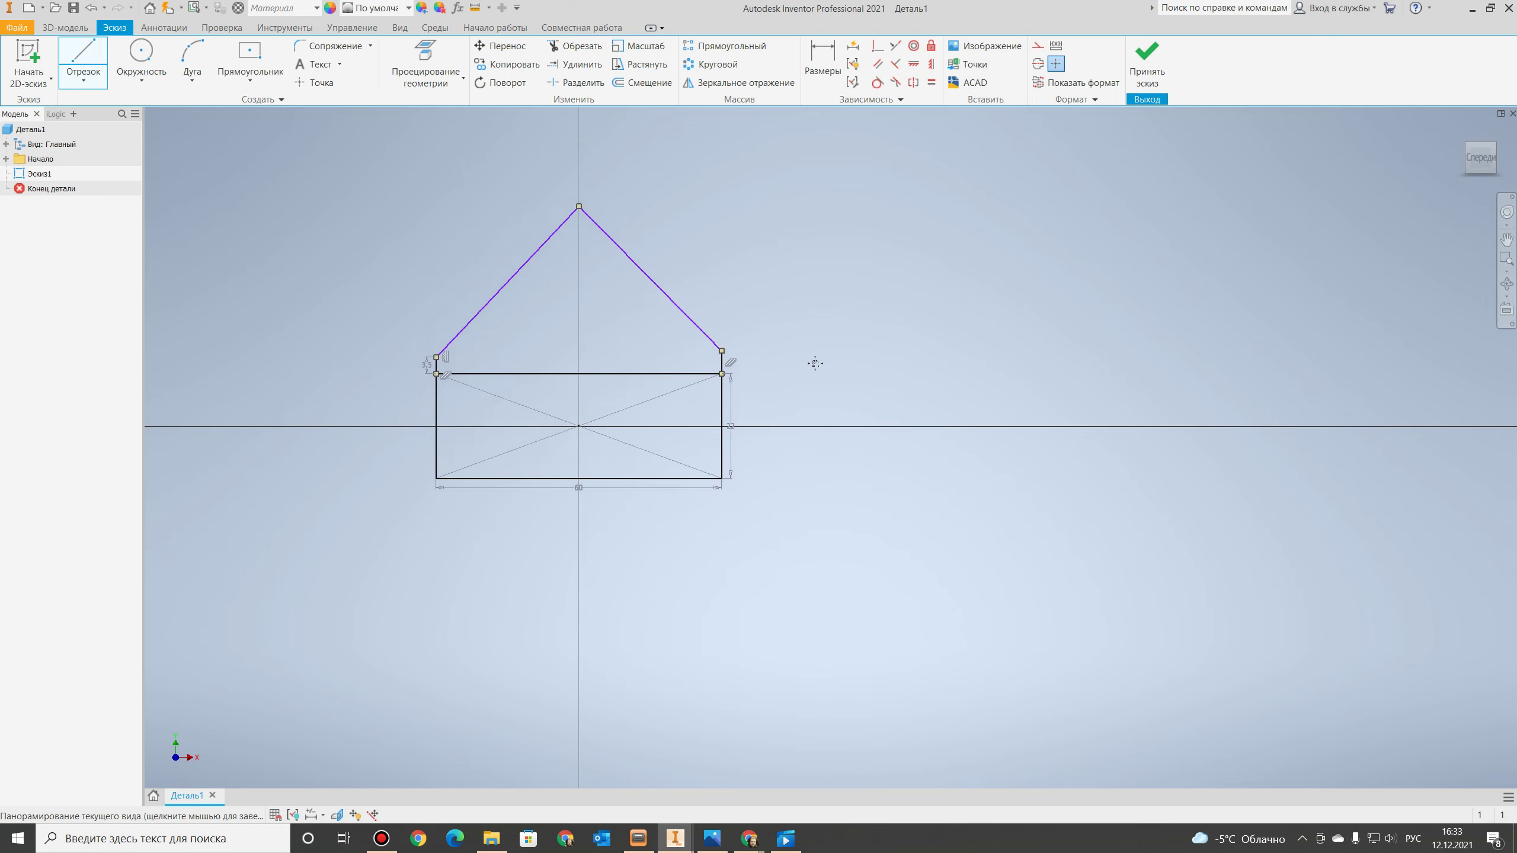
scroll(765, 382, "up", 4)
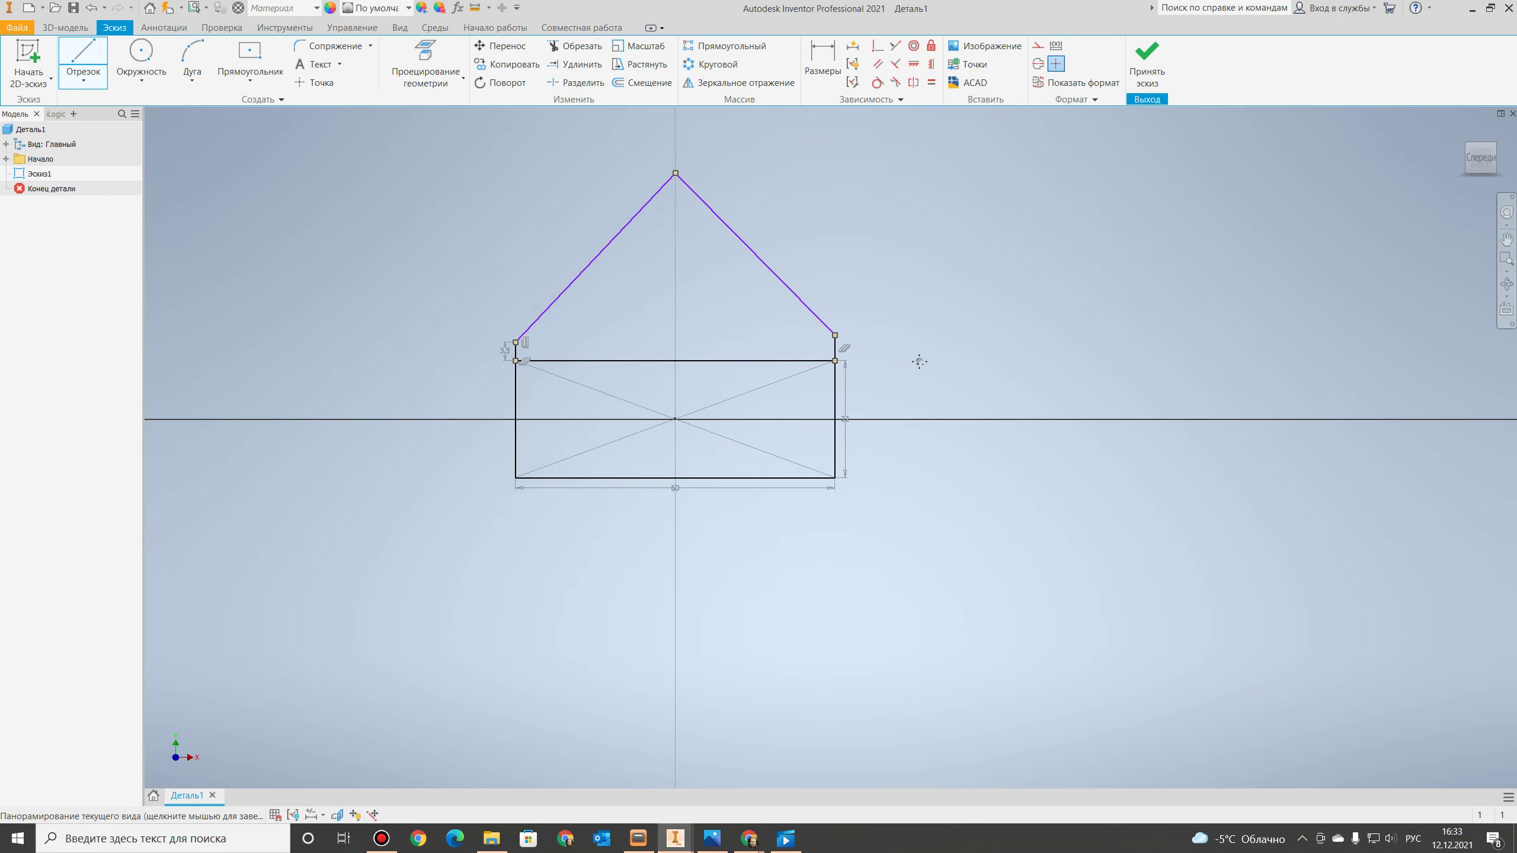
left_click(528, 476)
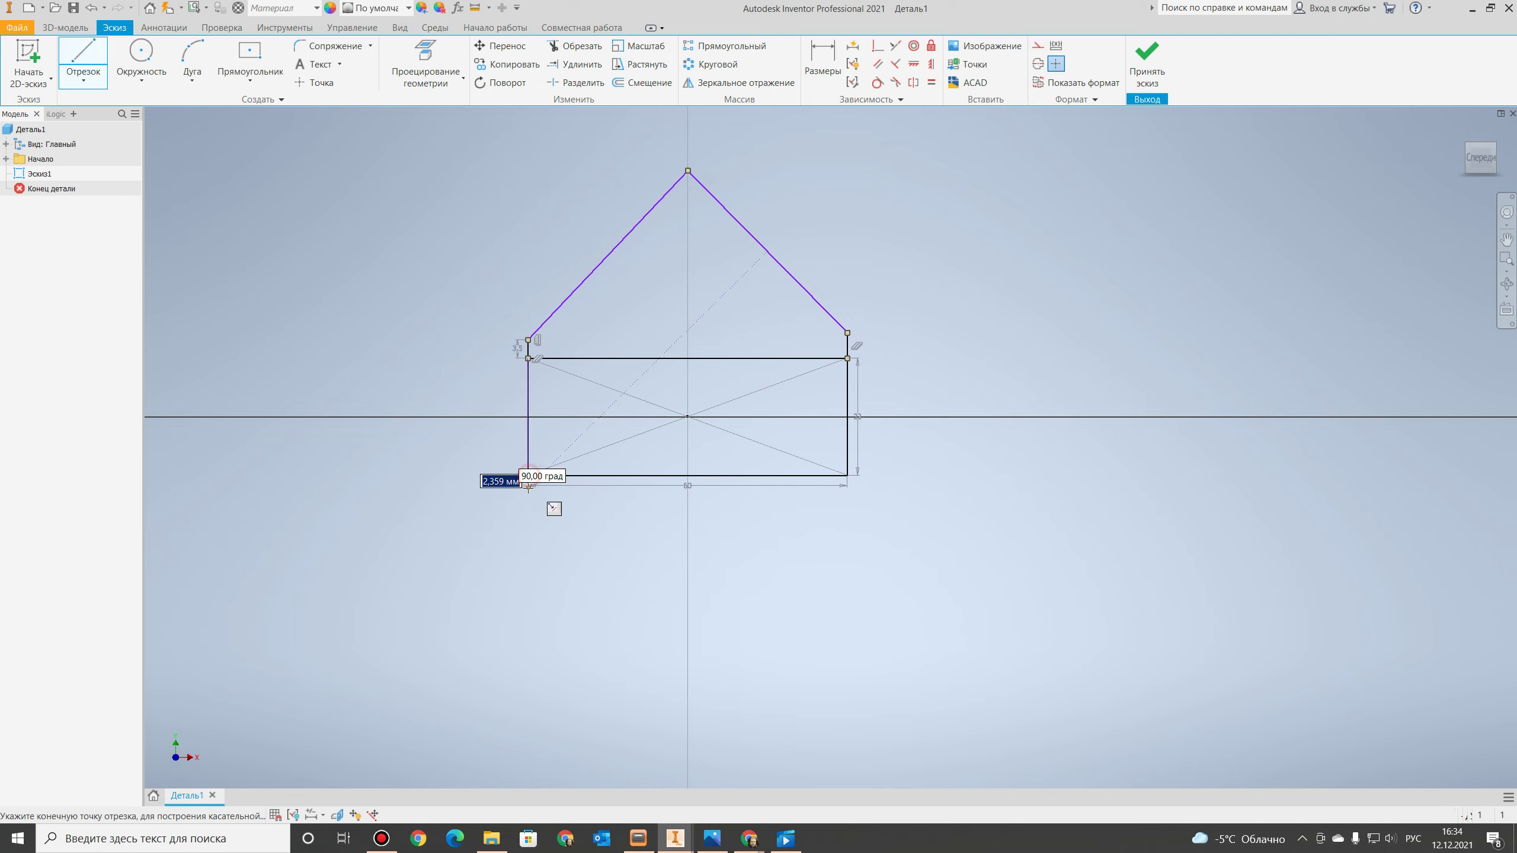
type("3,")
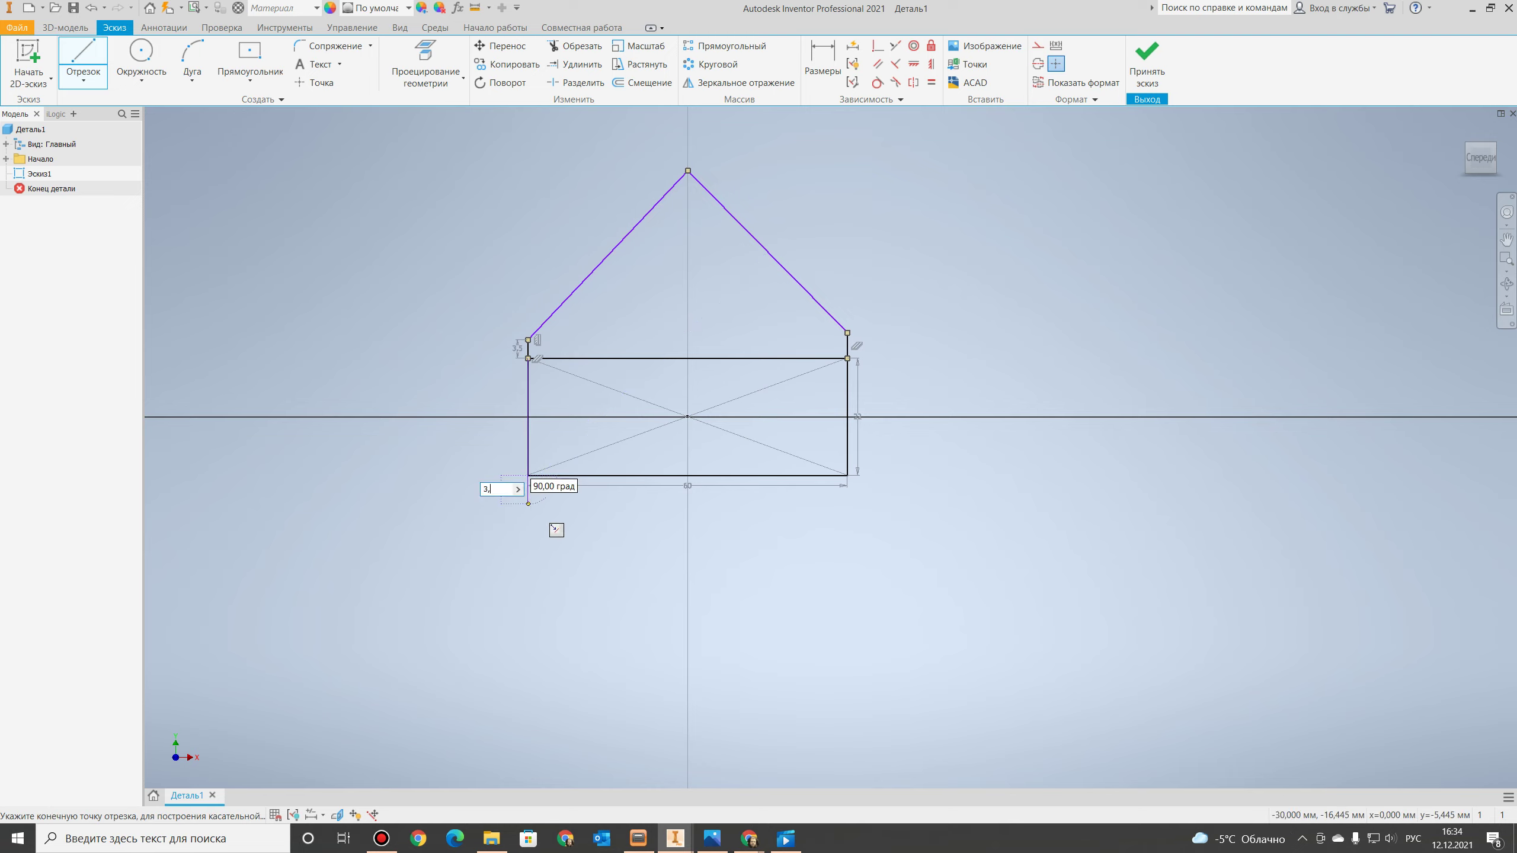
type("5")
key("Return")
left_click(688, 644)
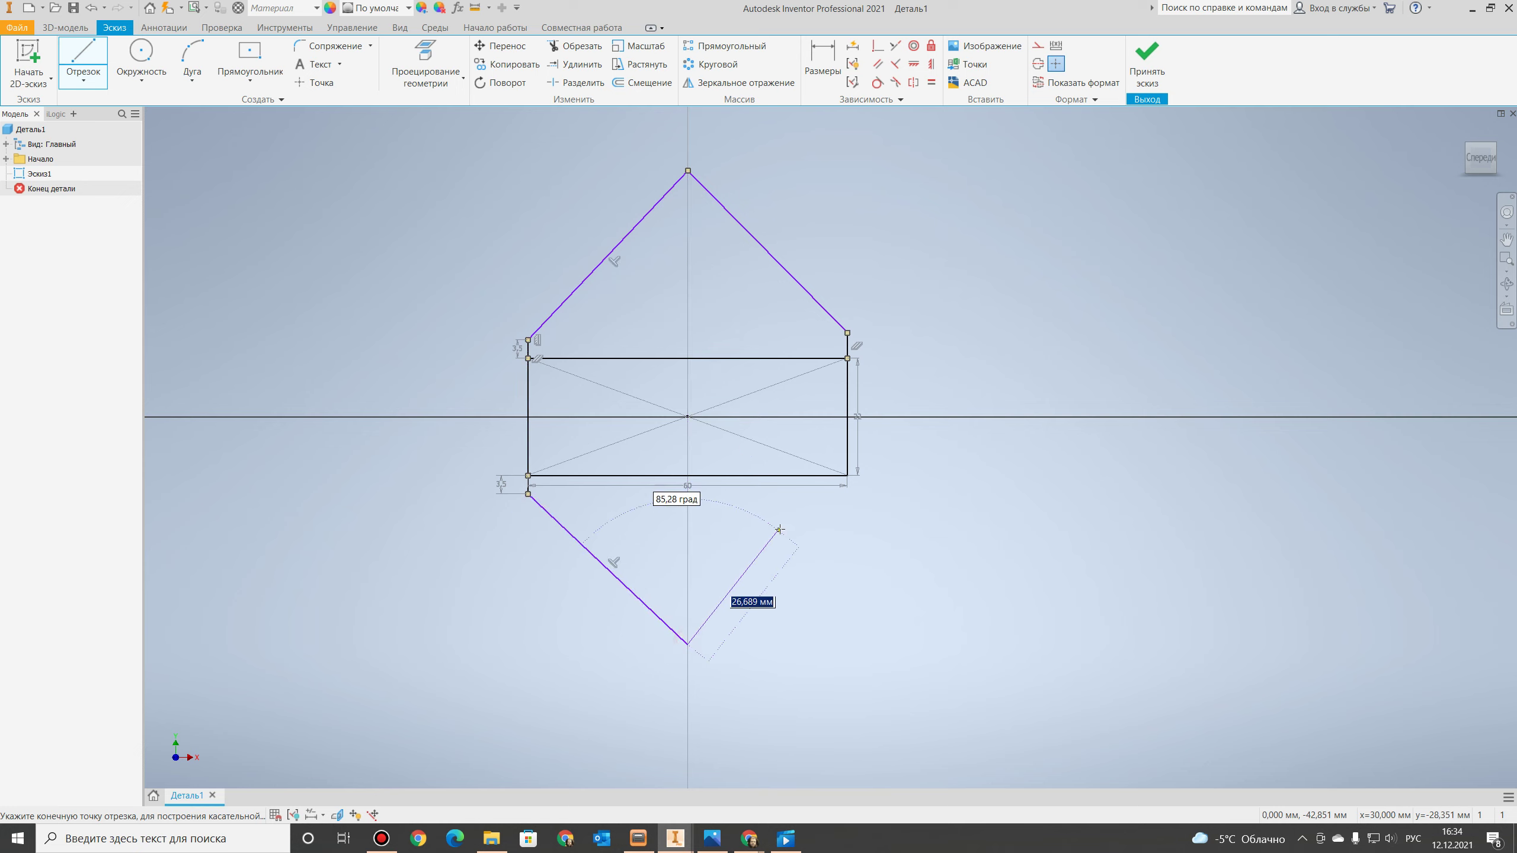
left_click(847, 512)
key("Escape")
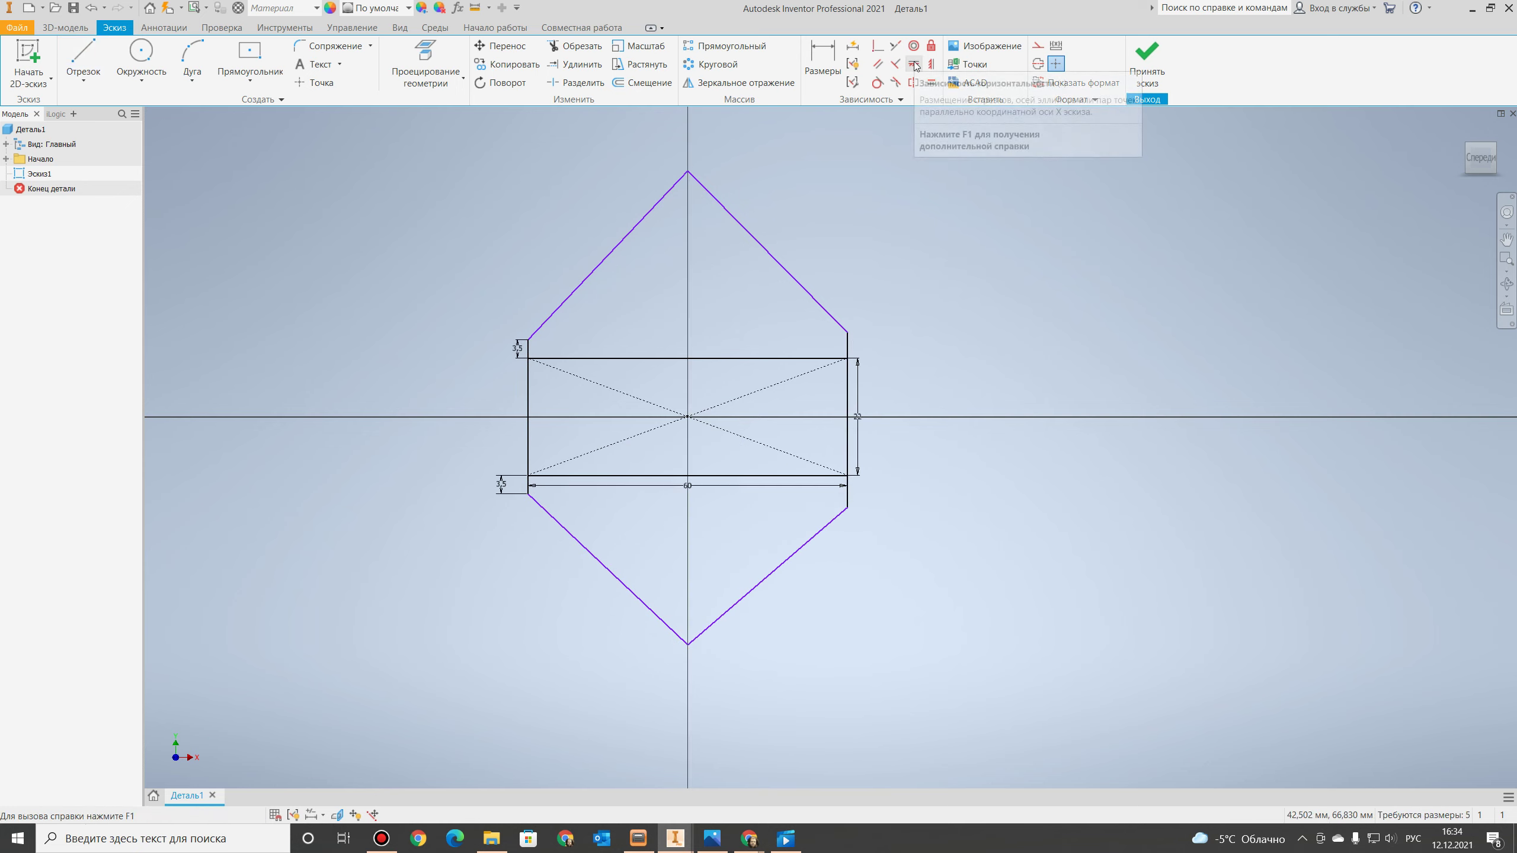
Constrain the short right edges' outer endpoints horizontally to the matching left endpoints on both the upper and lower flaps.
left_click(912, 61)
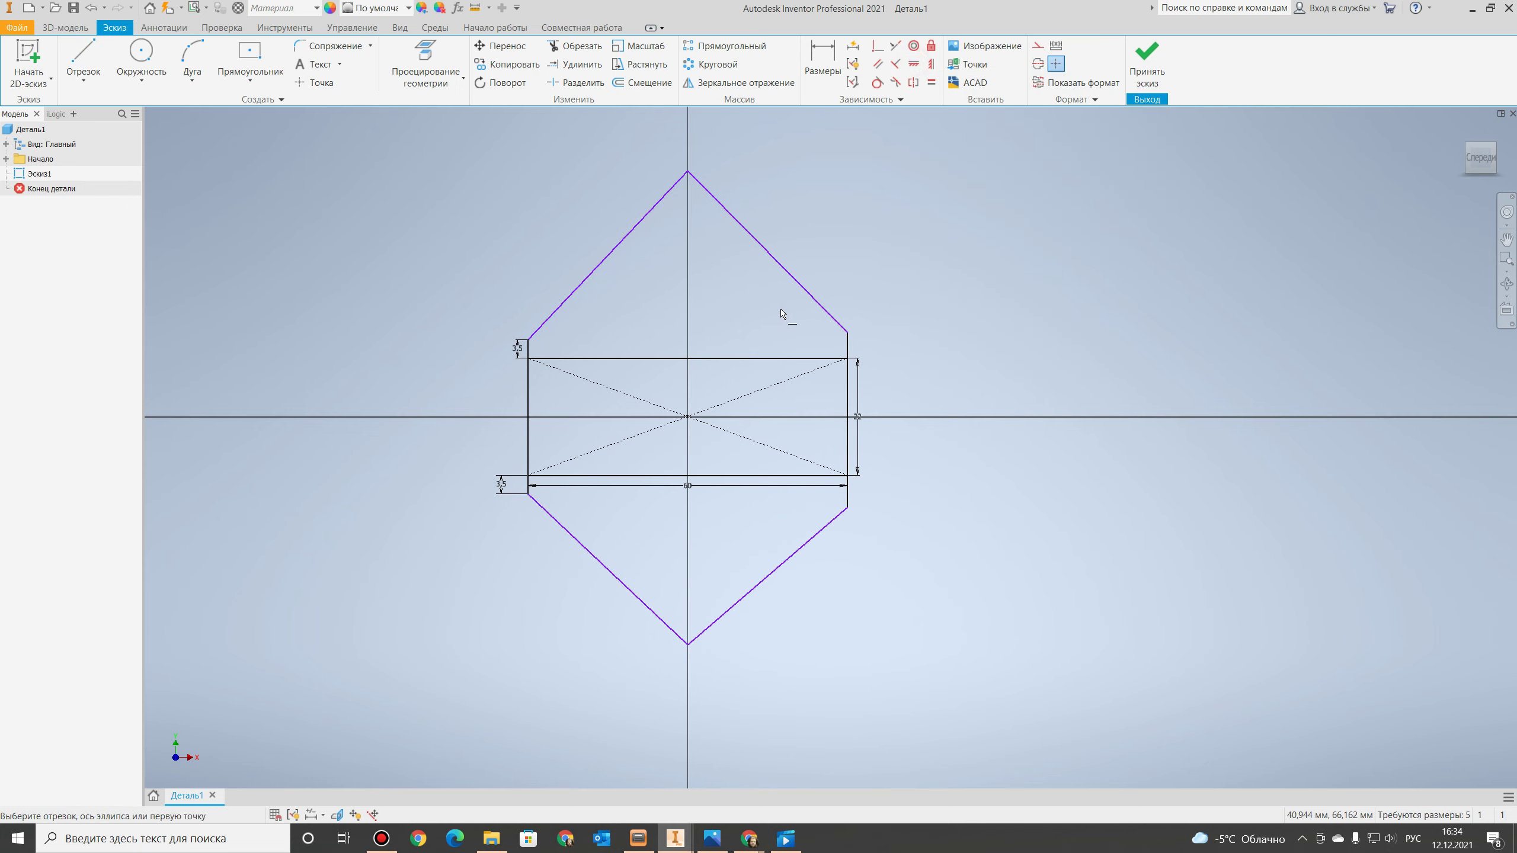
left_click(847, 335)
left_click(528, 340)
left_click(528, 495)
left_click(848, 507)
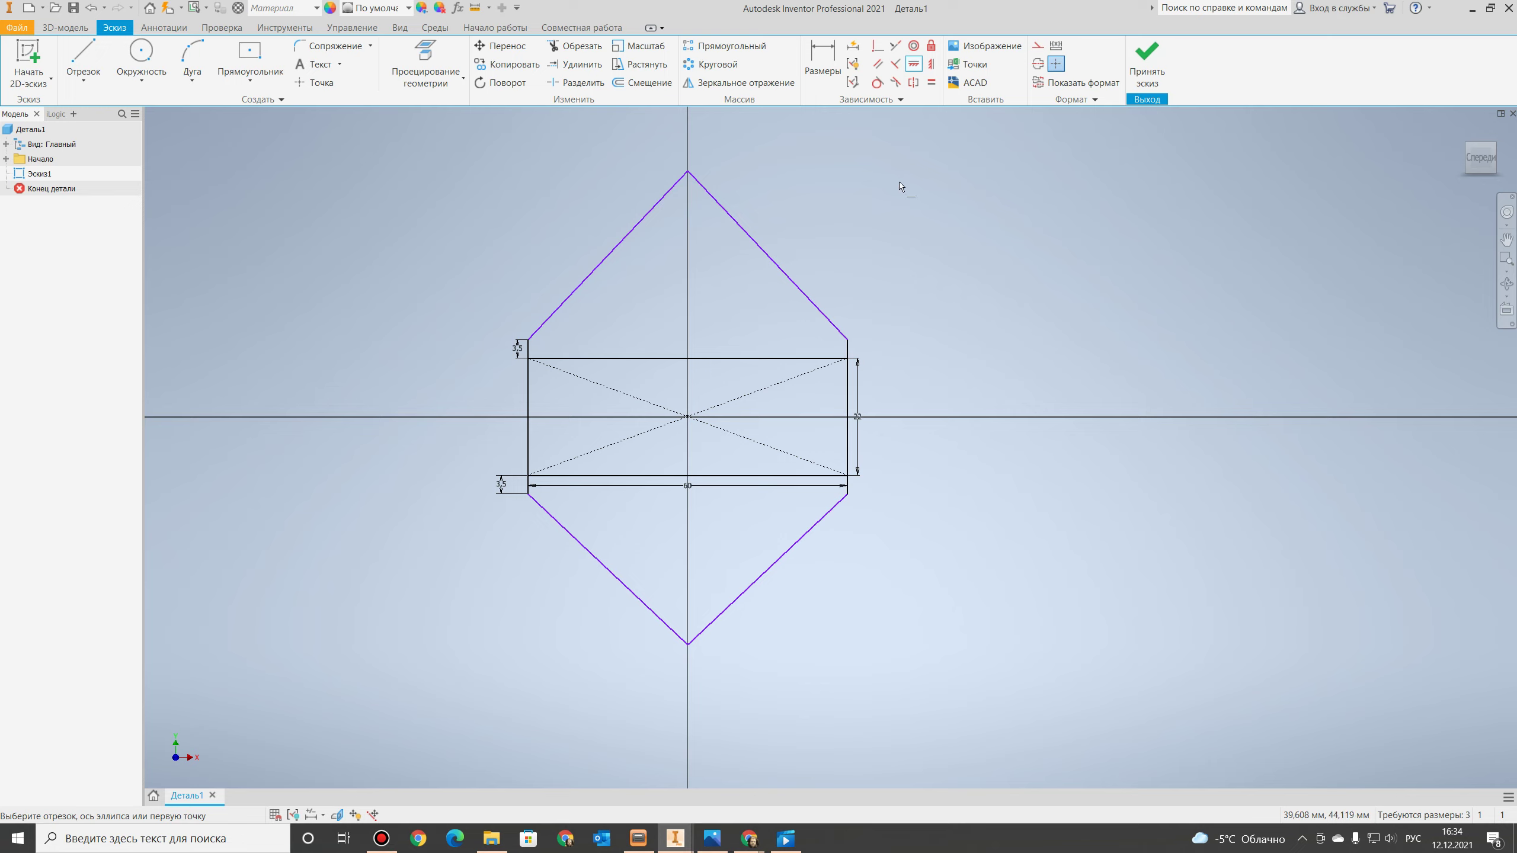
Constrain the upper and lower flap apexes vertically to the sketch origin.
left_click(931, 64)
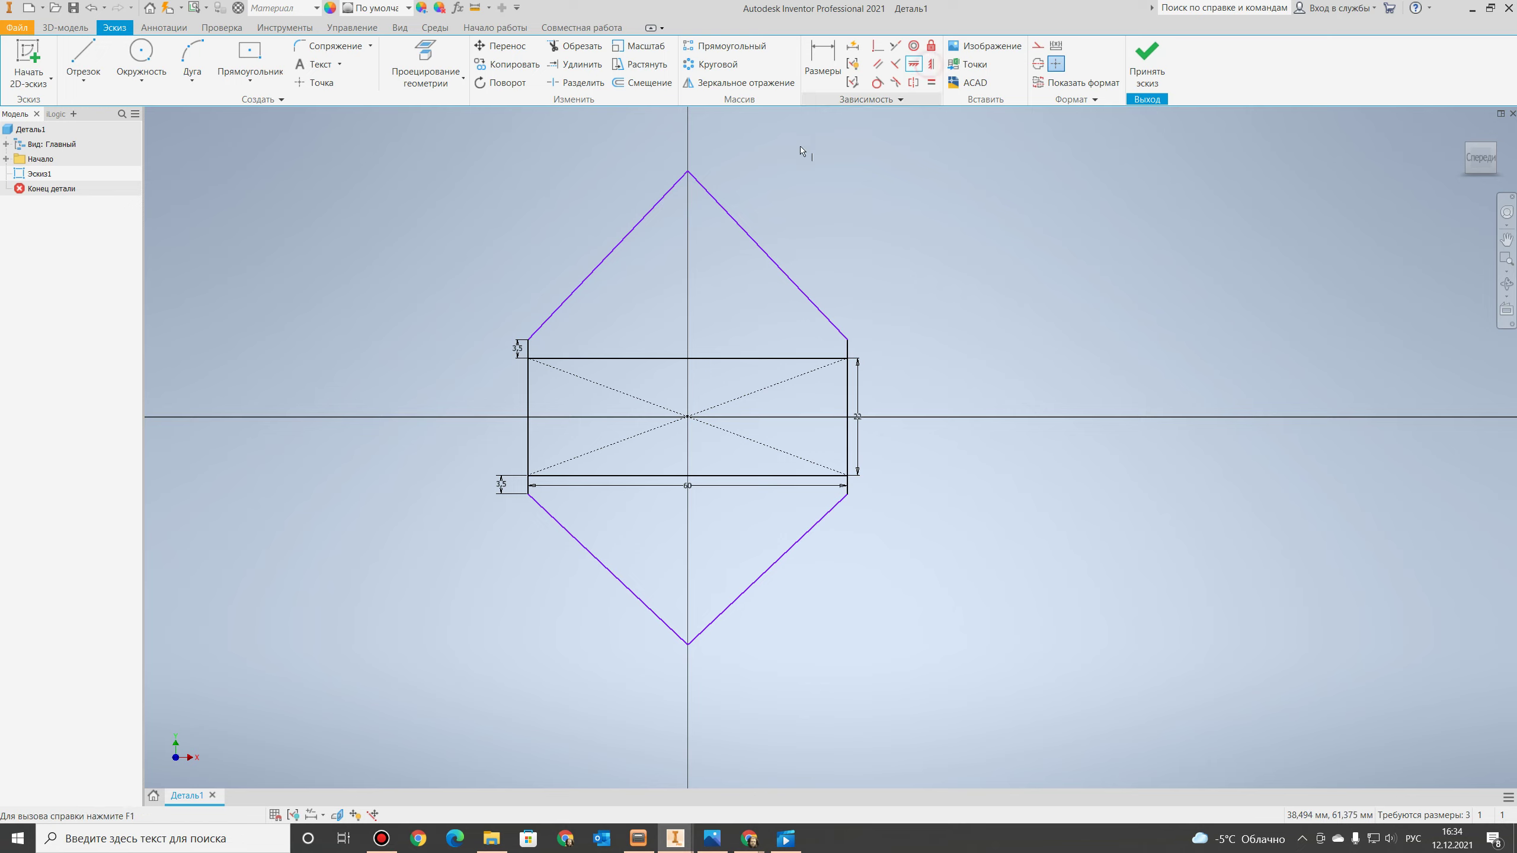
left_click(687, 173)
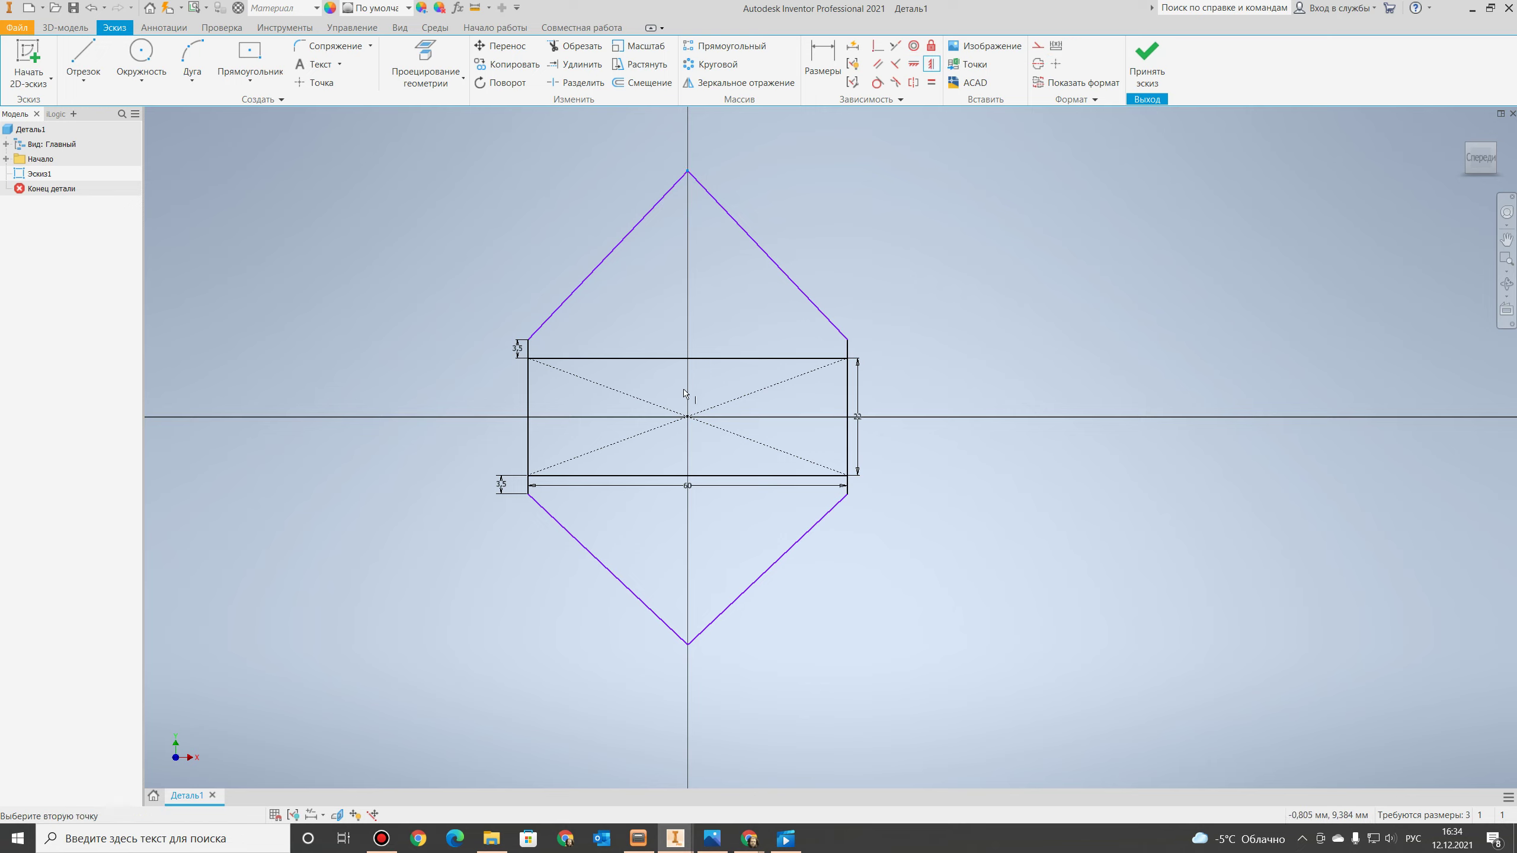
left_click(687, 418)
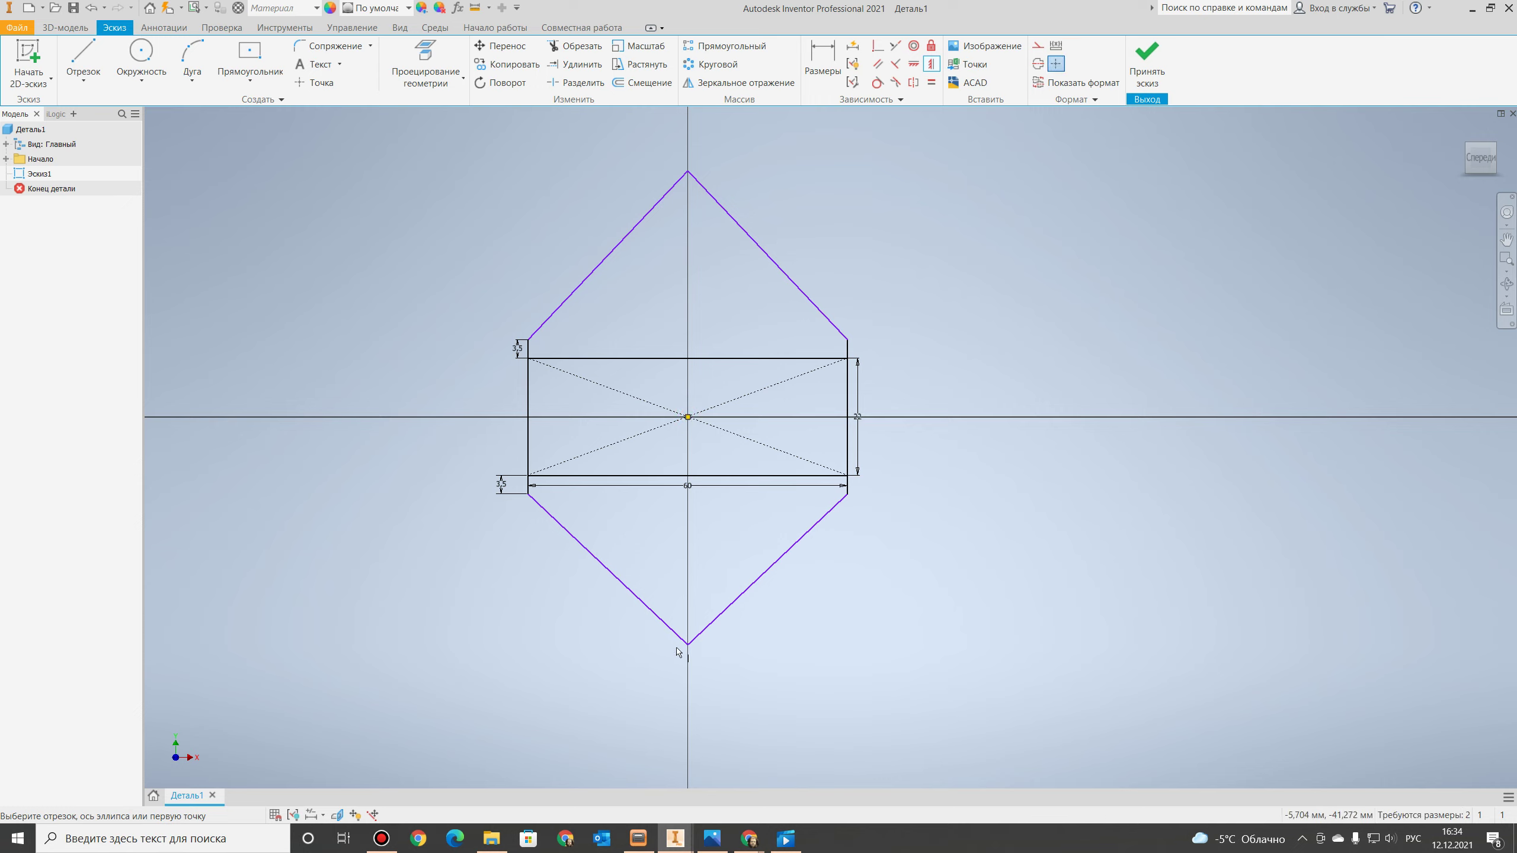
left_click(688, 417)
scroll(1051, 291, "up", 2)
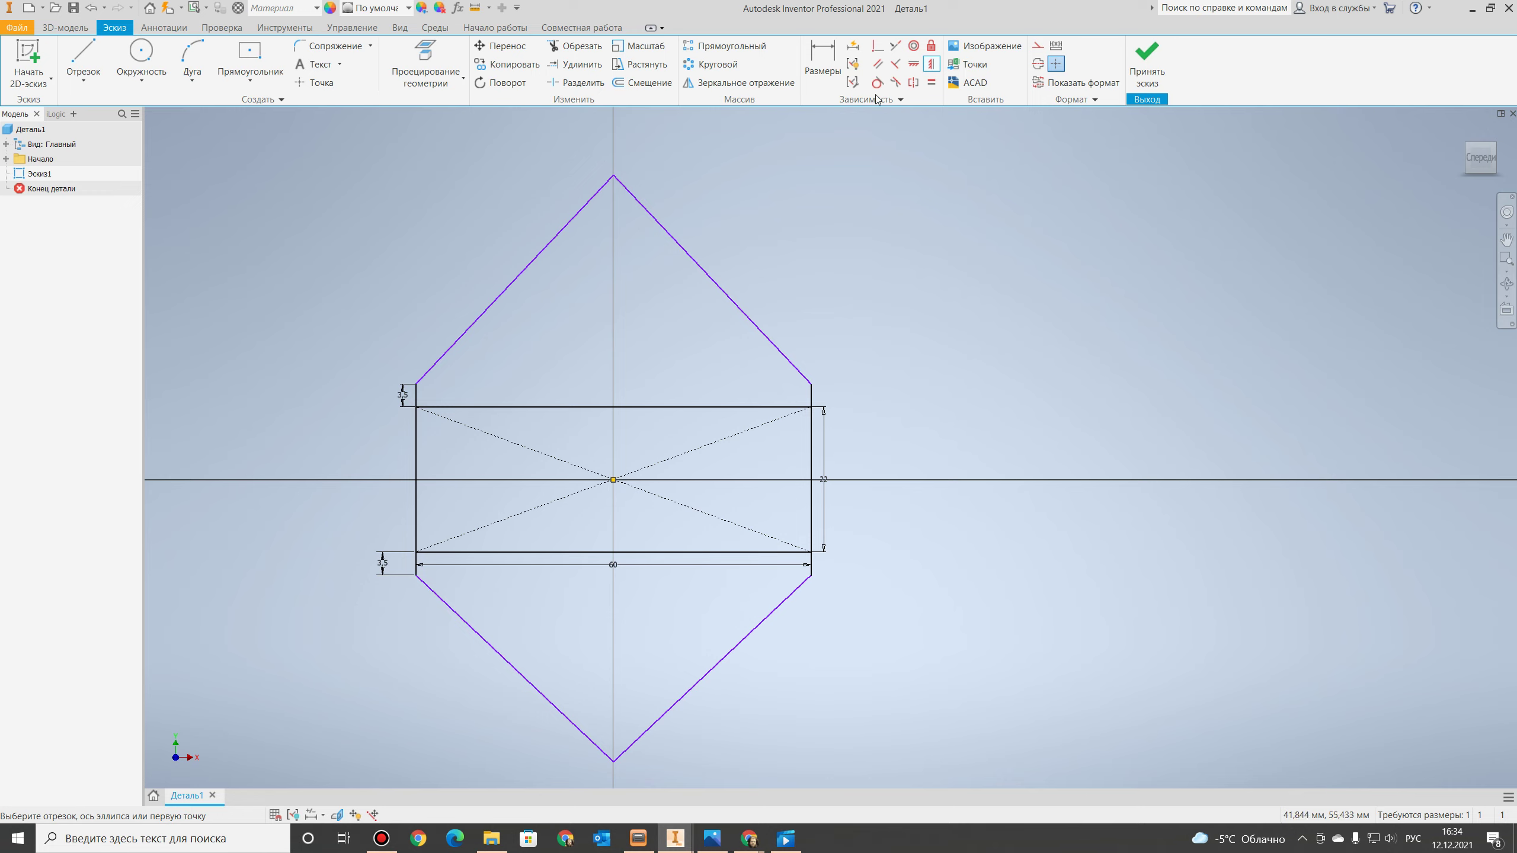
Dimension the angle between the upper flap's left sloping line and its short left edge as 135°.
left_click(823, 57)
left_click(426, 374)
left_click(414, 396)
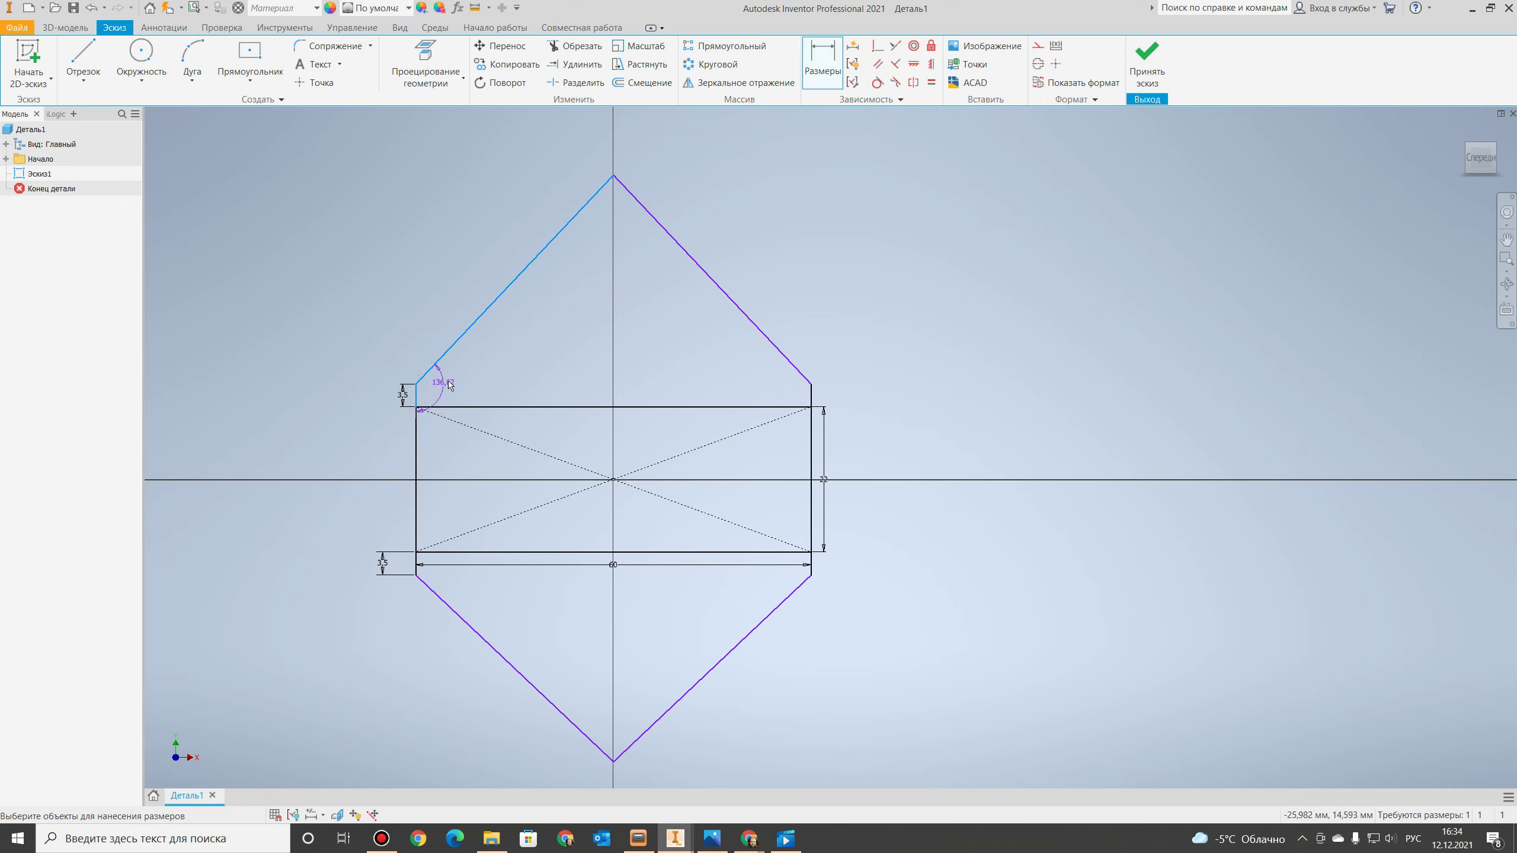
left_click(465, 377)
type("135")
key("Return")
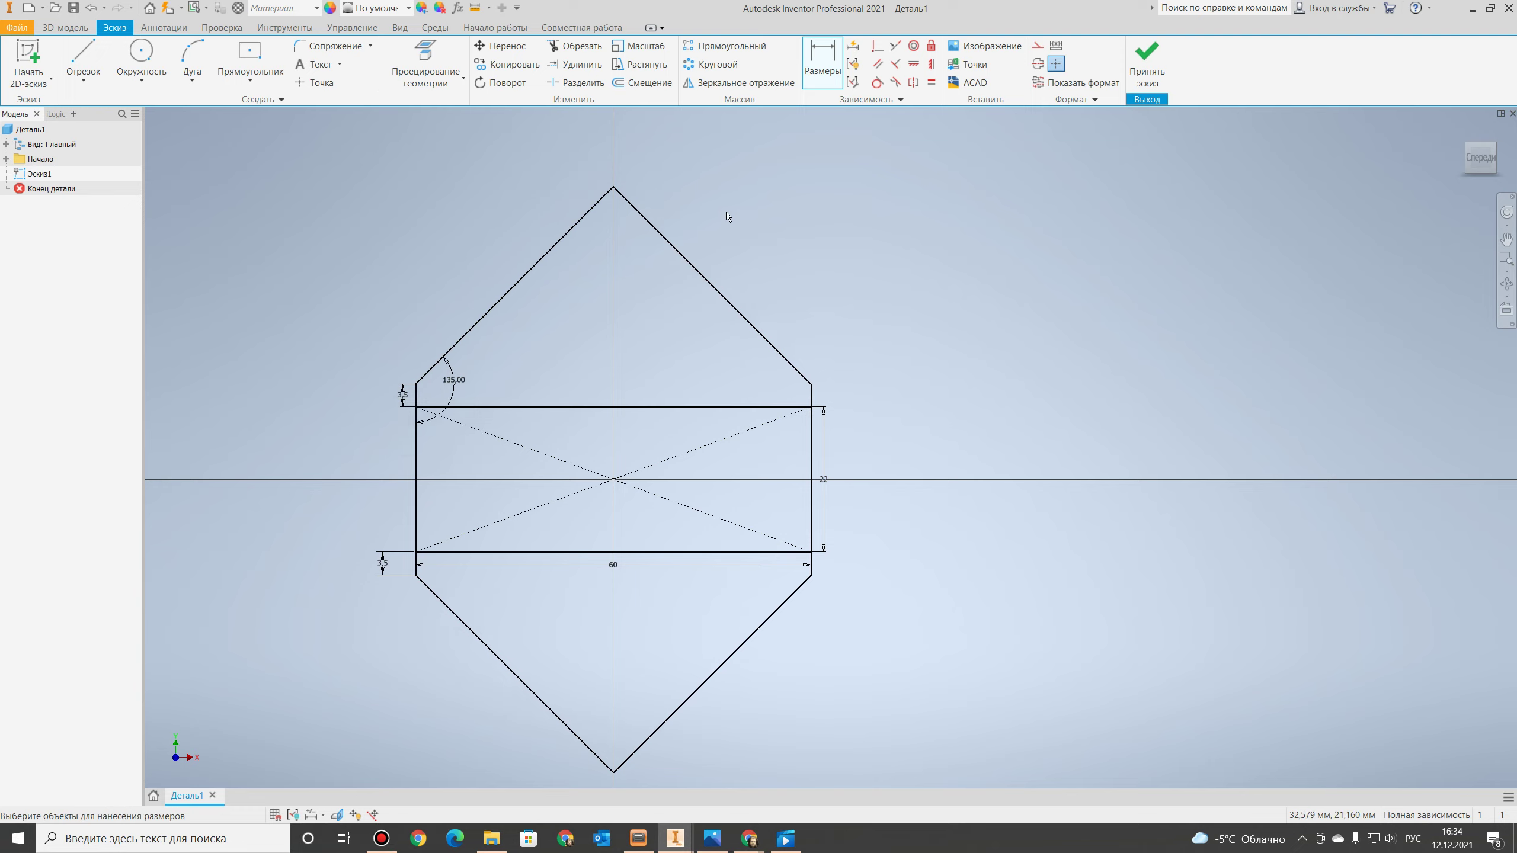
Fillet the upper and lower flap apexes with a 7,5 mm radius and finish the sketch.
left_click(307, 48)
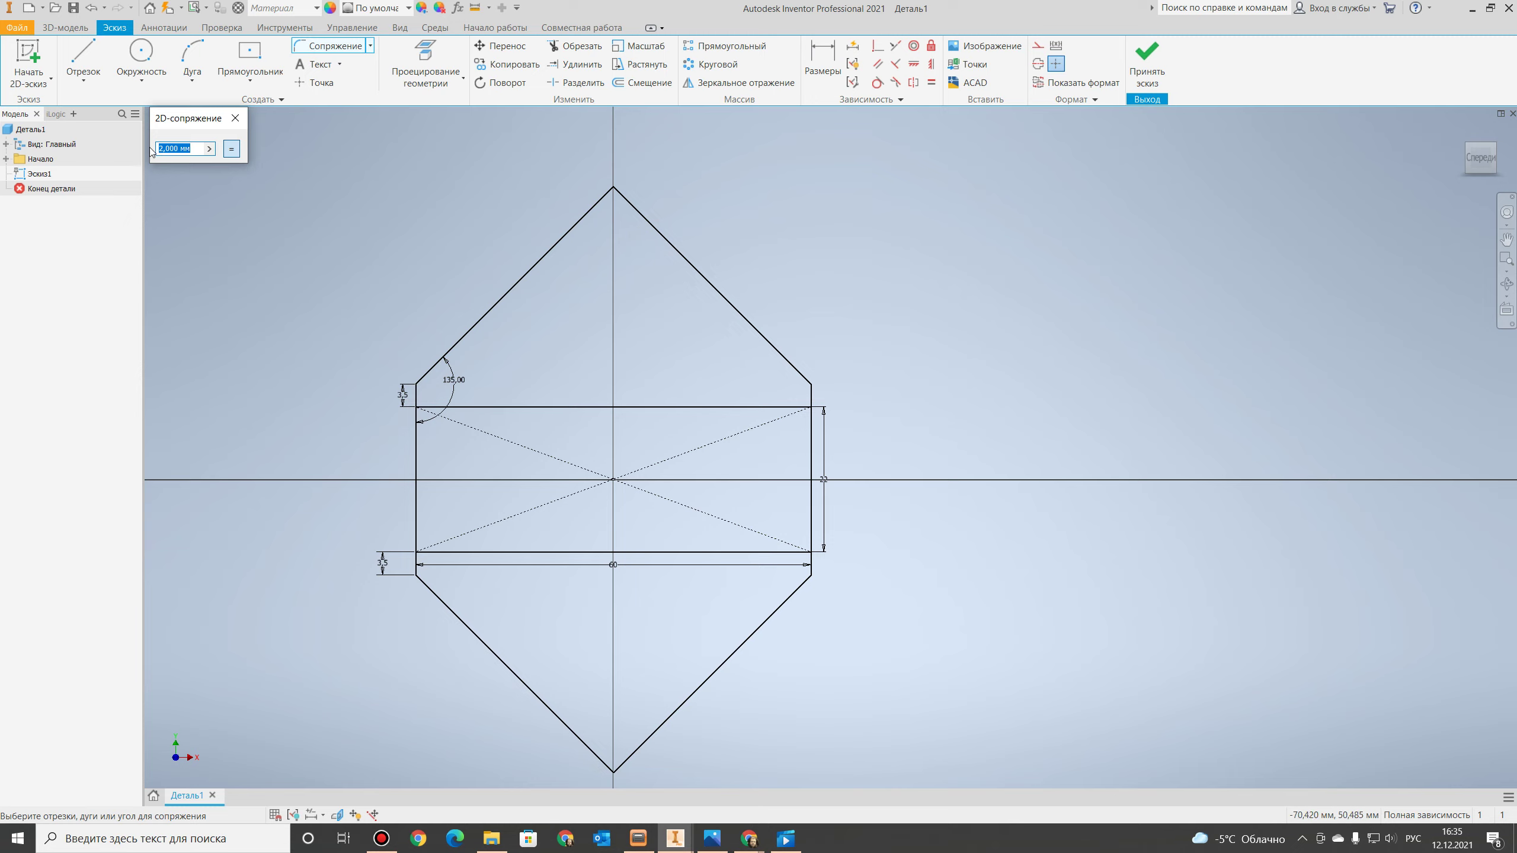
key("Escape")
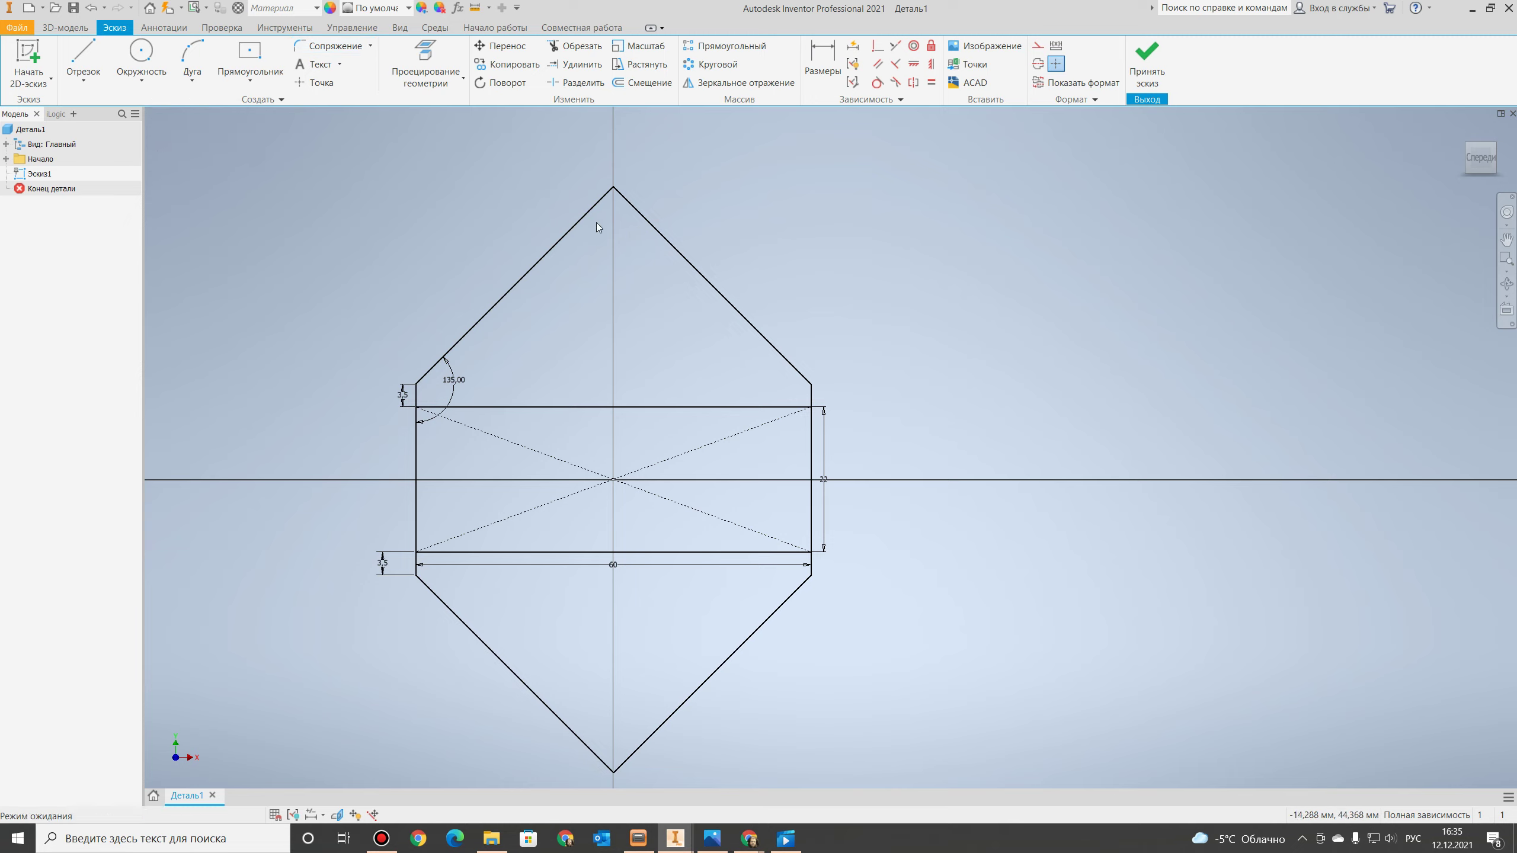
left_click(326, 47)
left_click(558, 243)
left_click(667, 241)
left_click(575, 732)
left_click(654, 734)
key("Escape")
left_click(1147, 59)
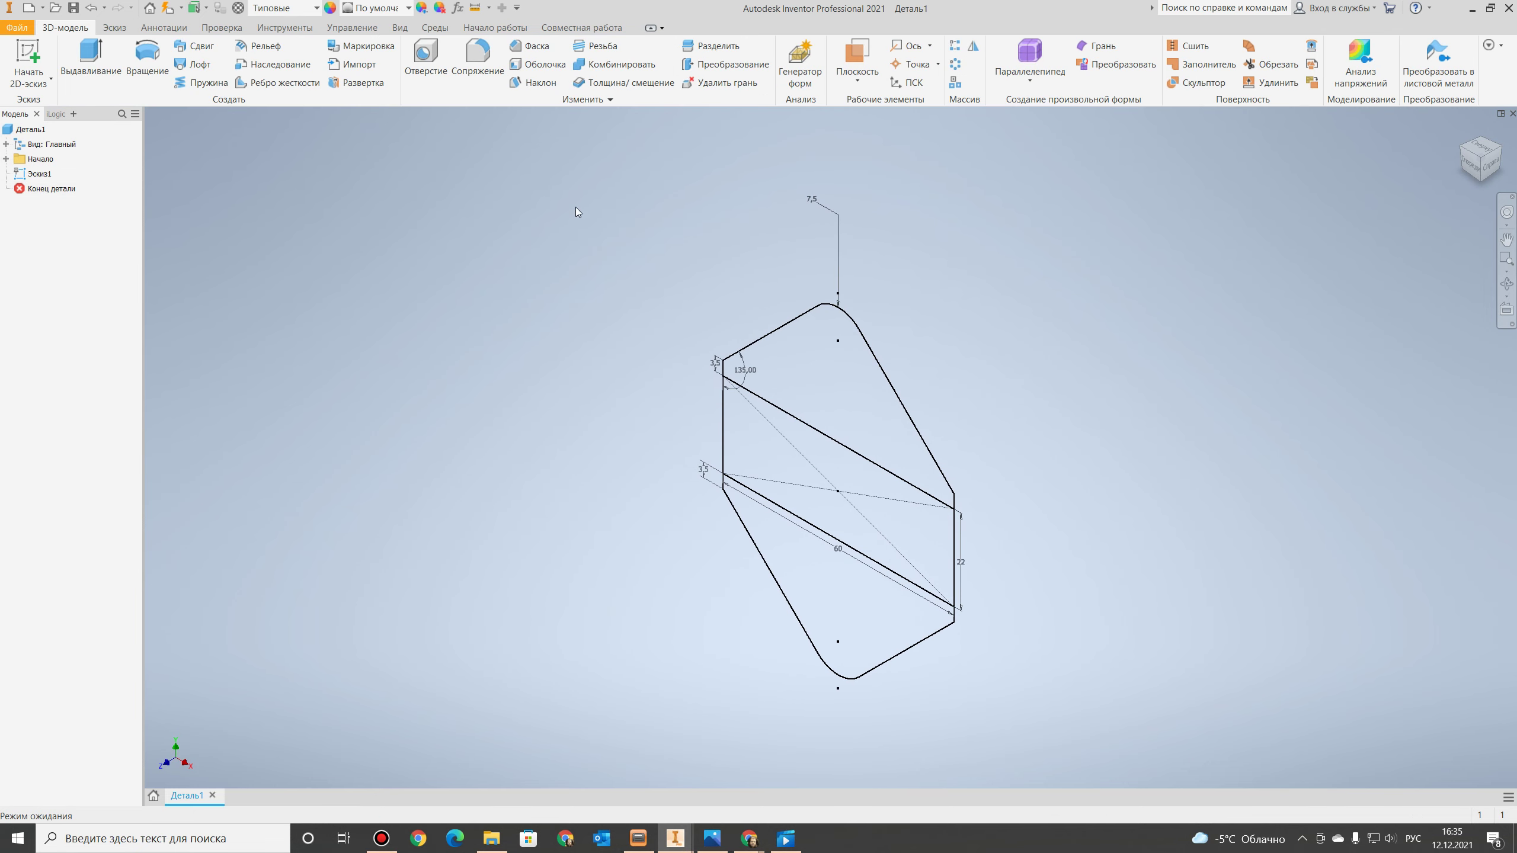
Convert the part to sheet metal and override the rule's thickness with 1,5 mm.
left_click(1438, 60)
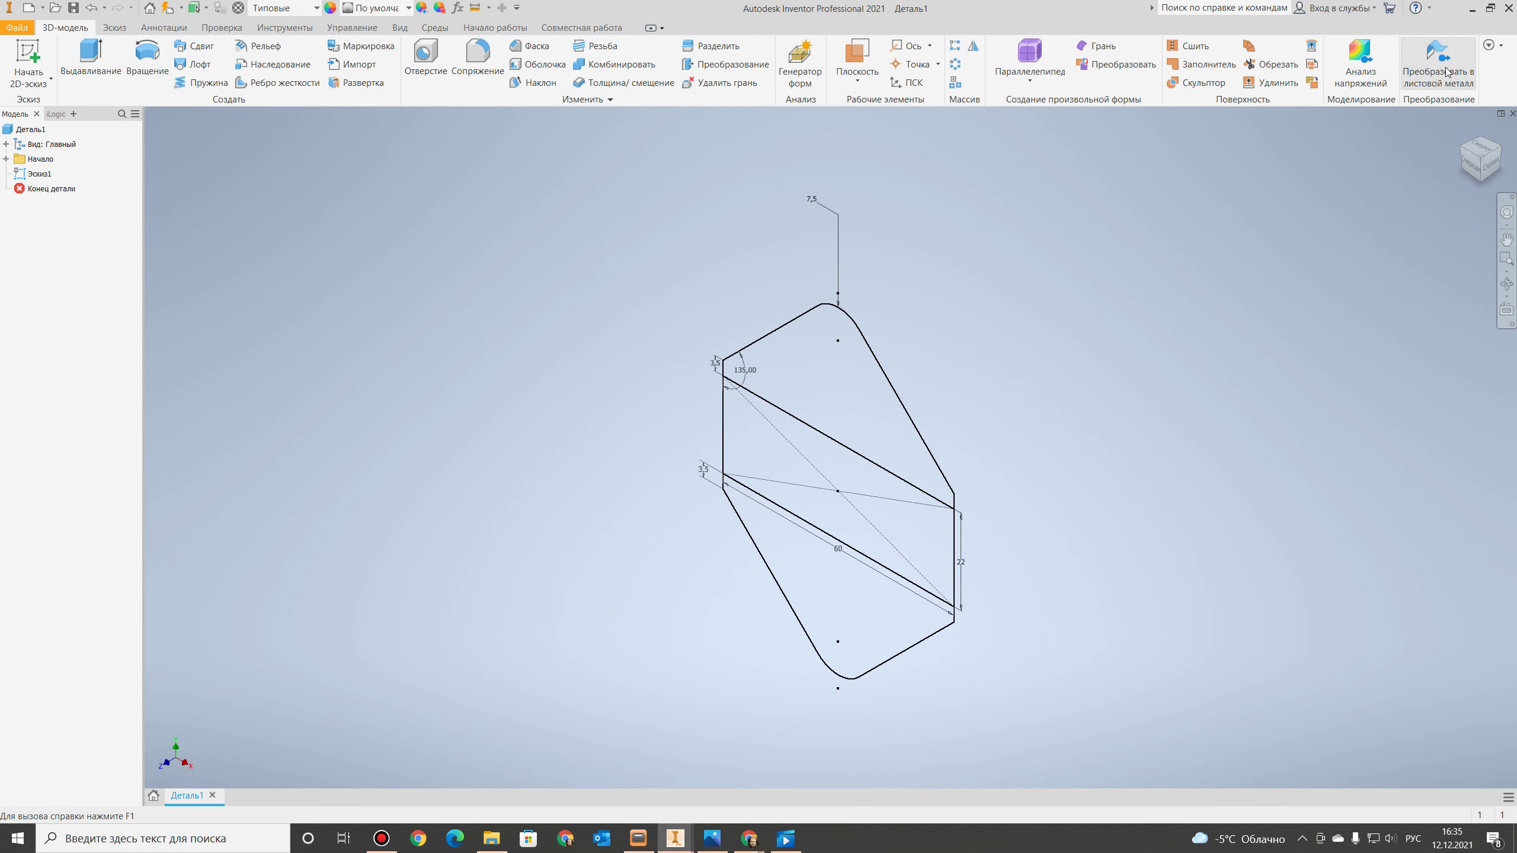
left_click(1122, 57)
type("1,5")
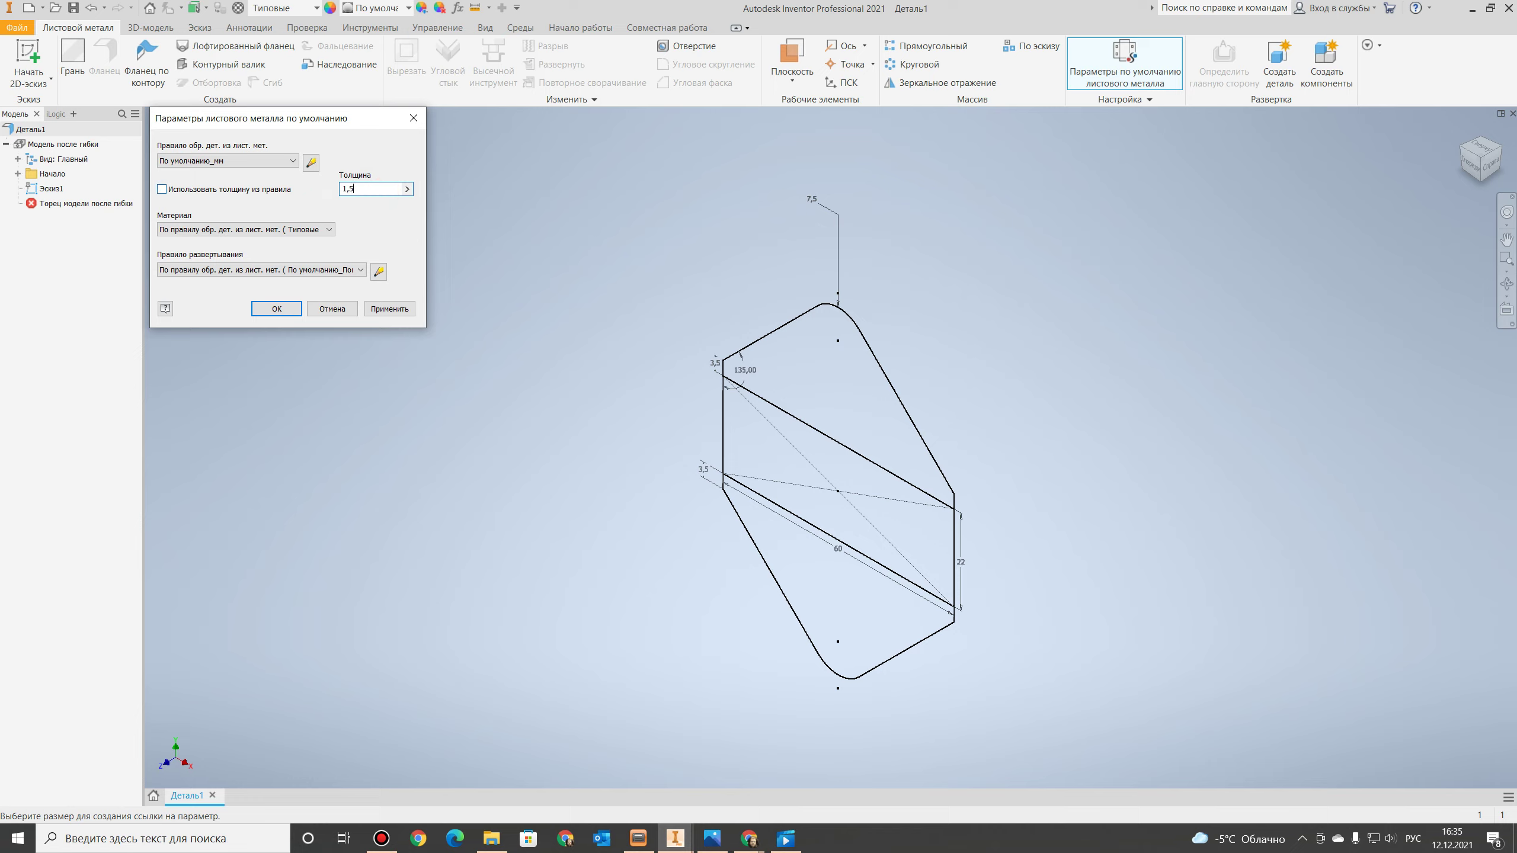
key("Return")
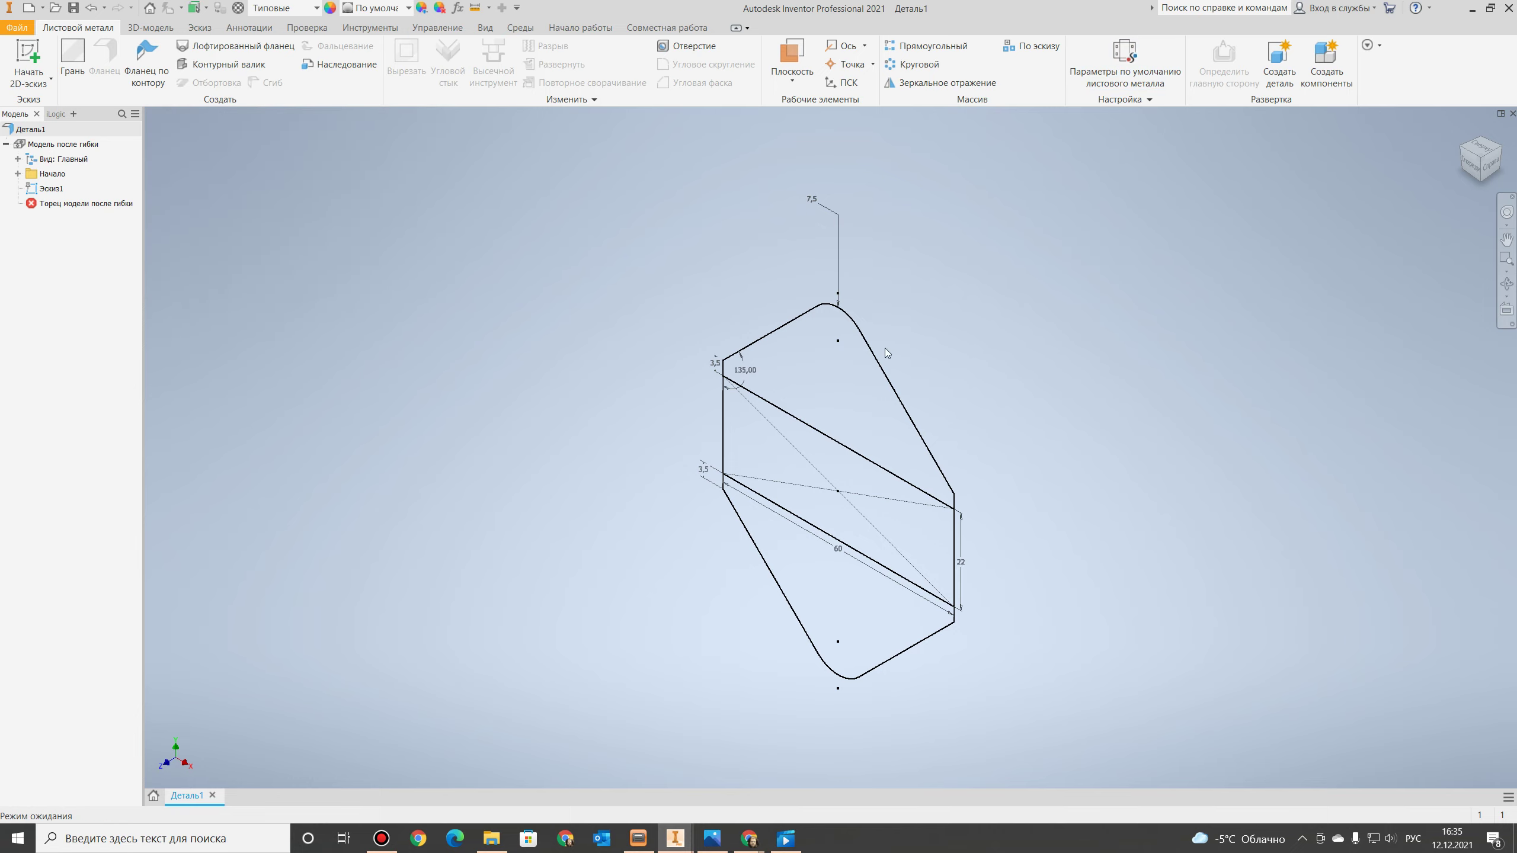
Create a sheet metal face from the central rectangle and both flap profiles.
left_click(72, 60)
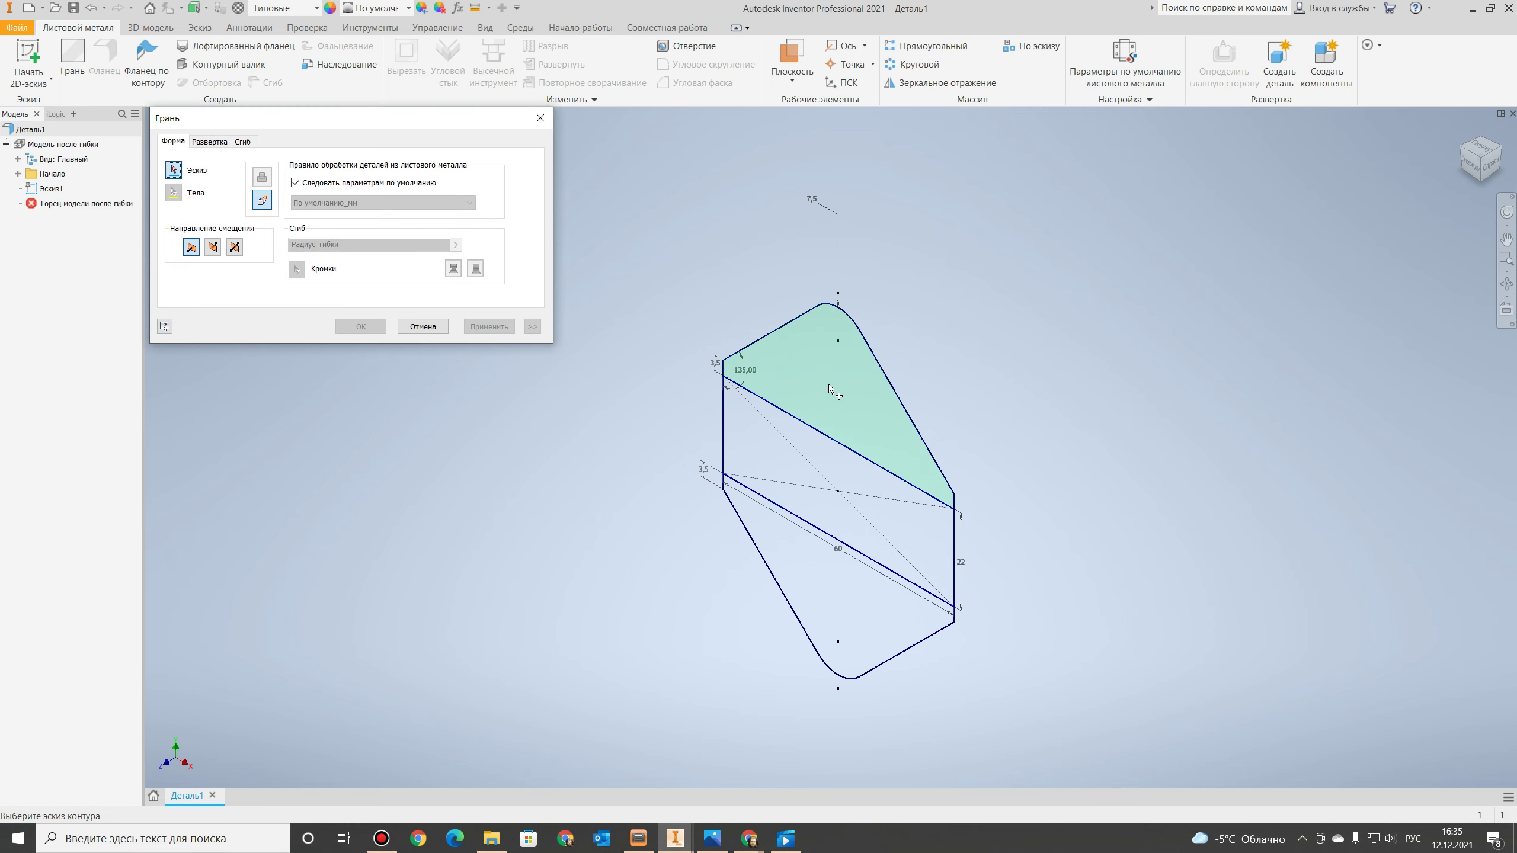
left_click(857, 397)
left_click(822, 468)
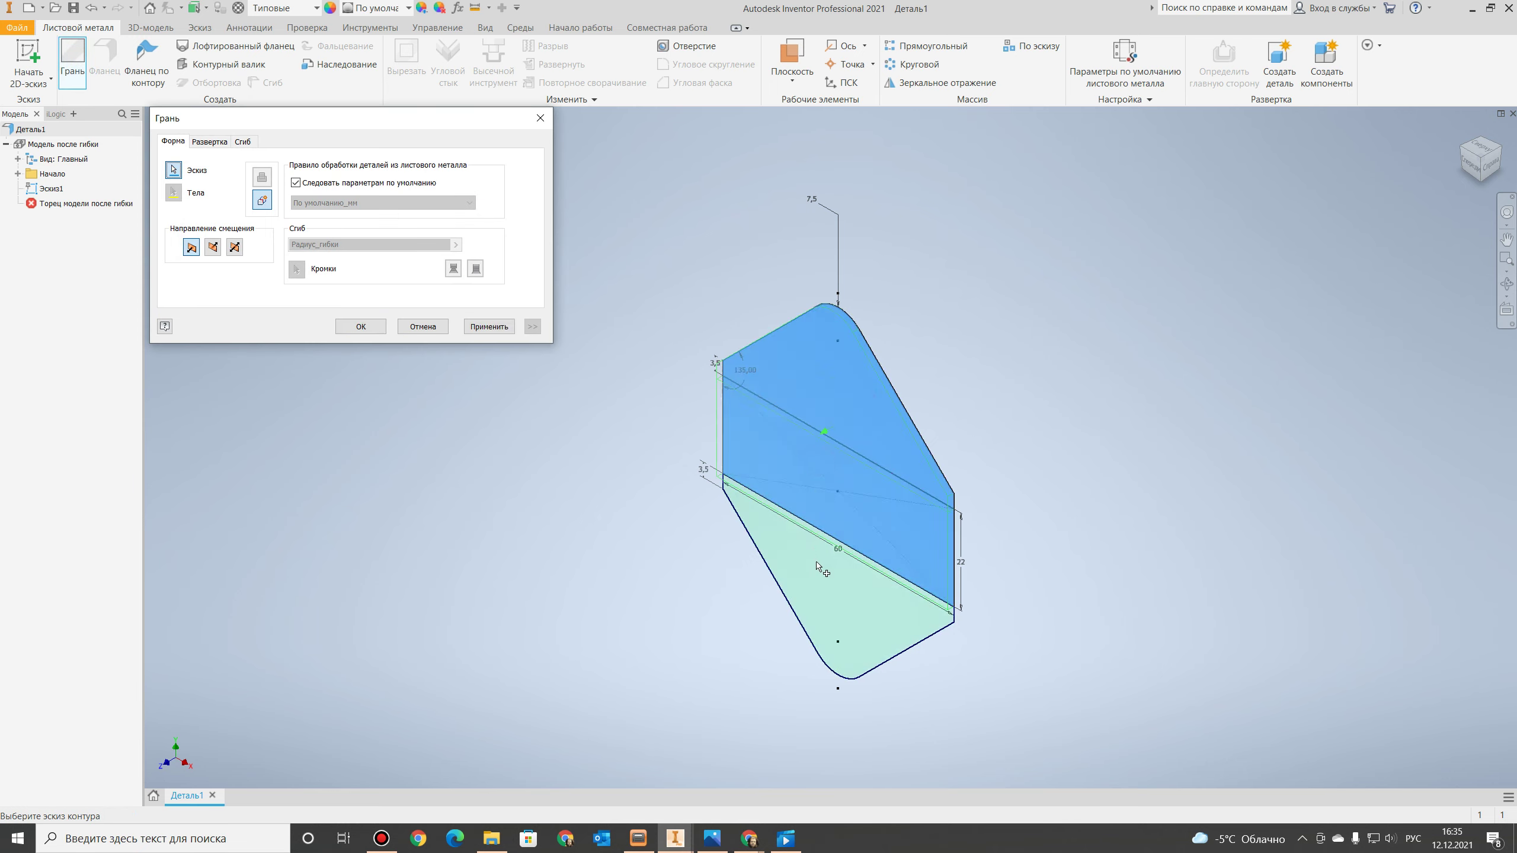
left_click(817, 583)
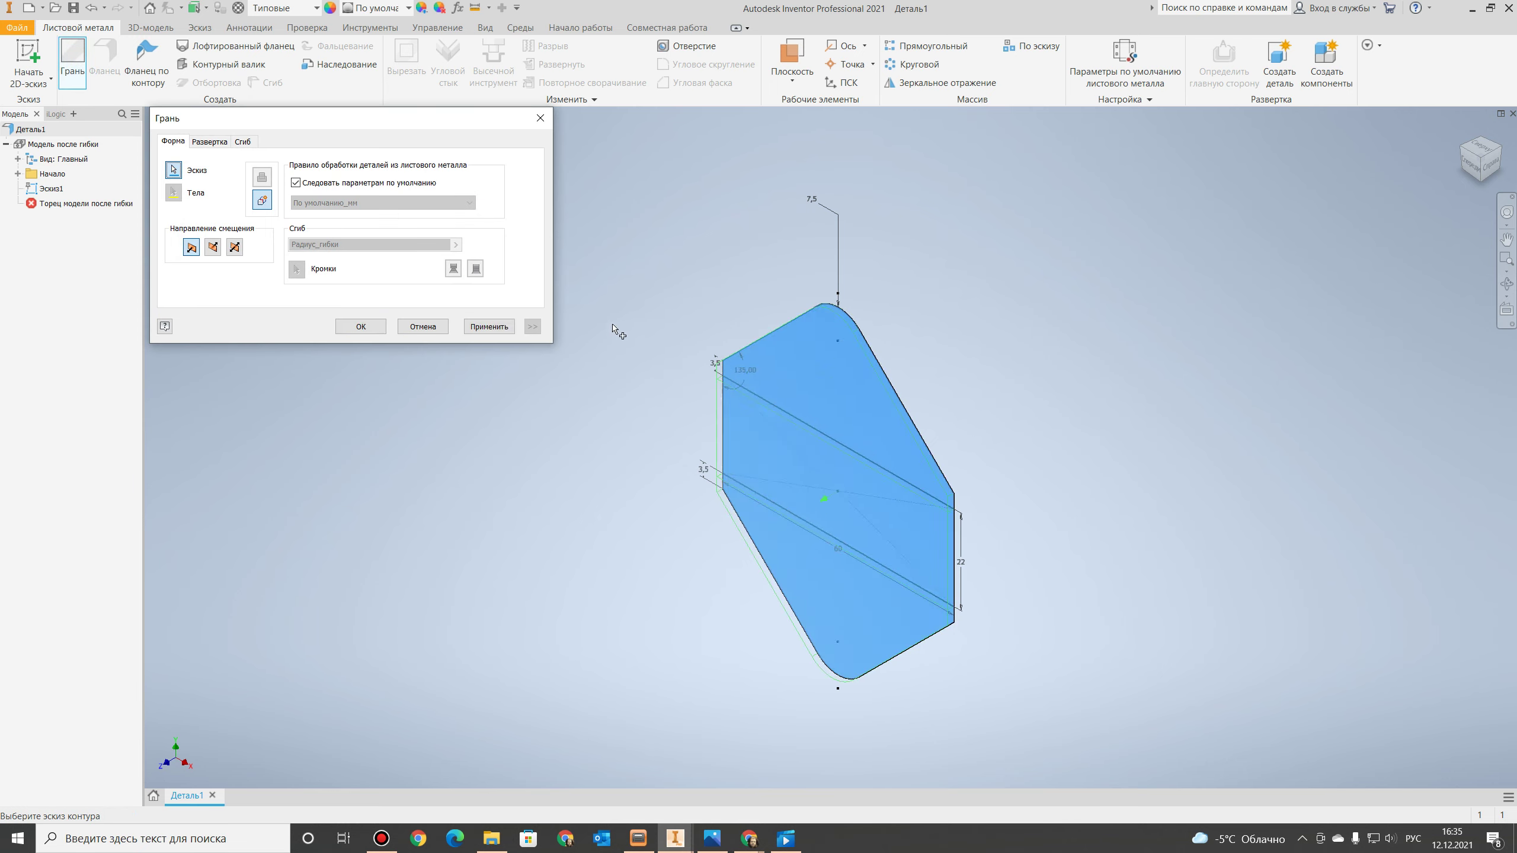
left_click(490, 326)
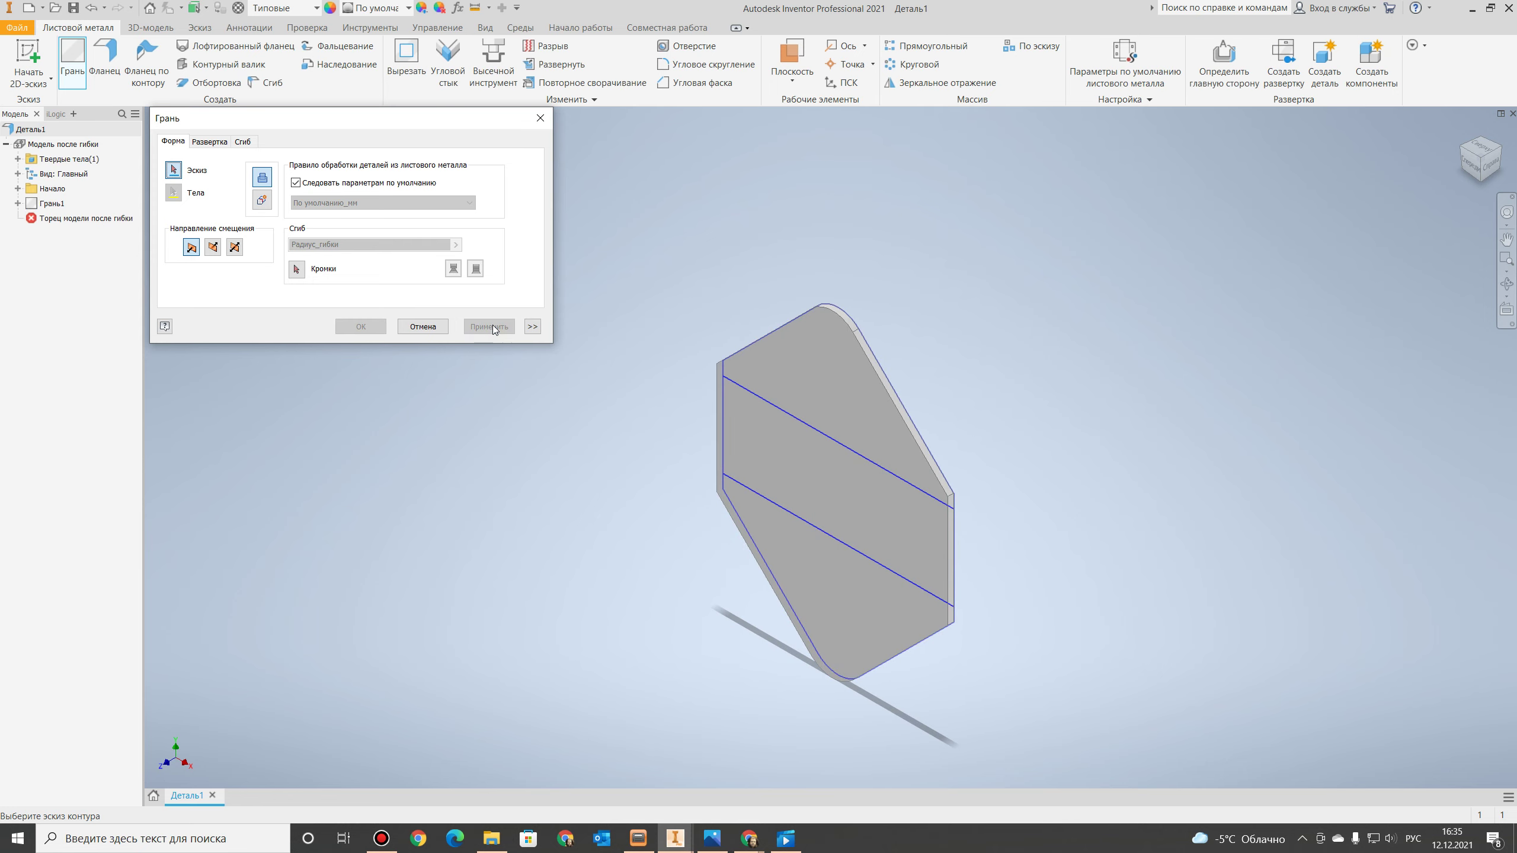
left_click(423, 327)
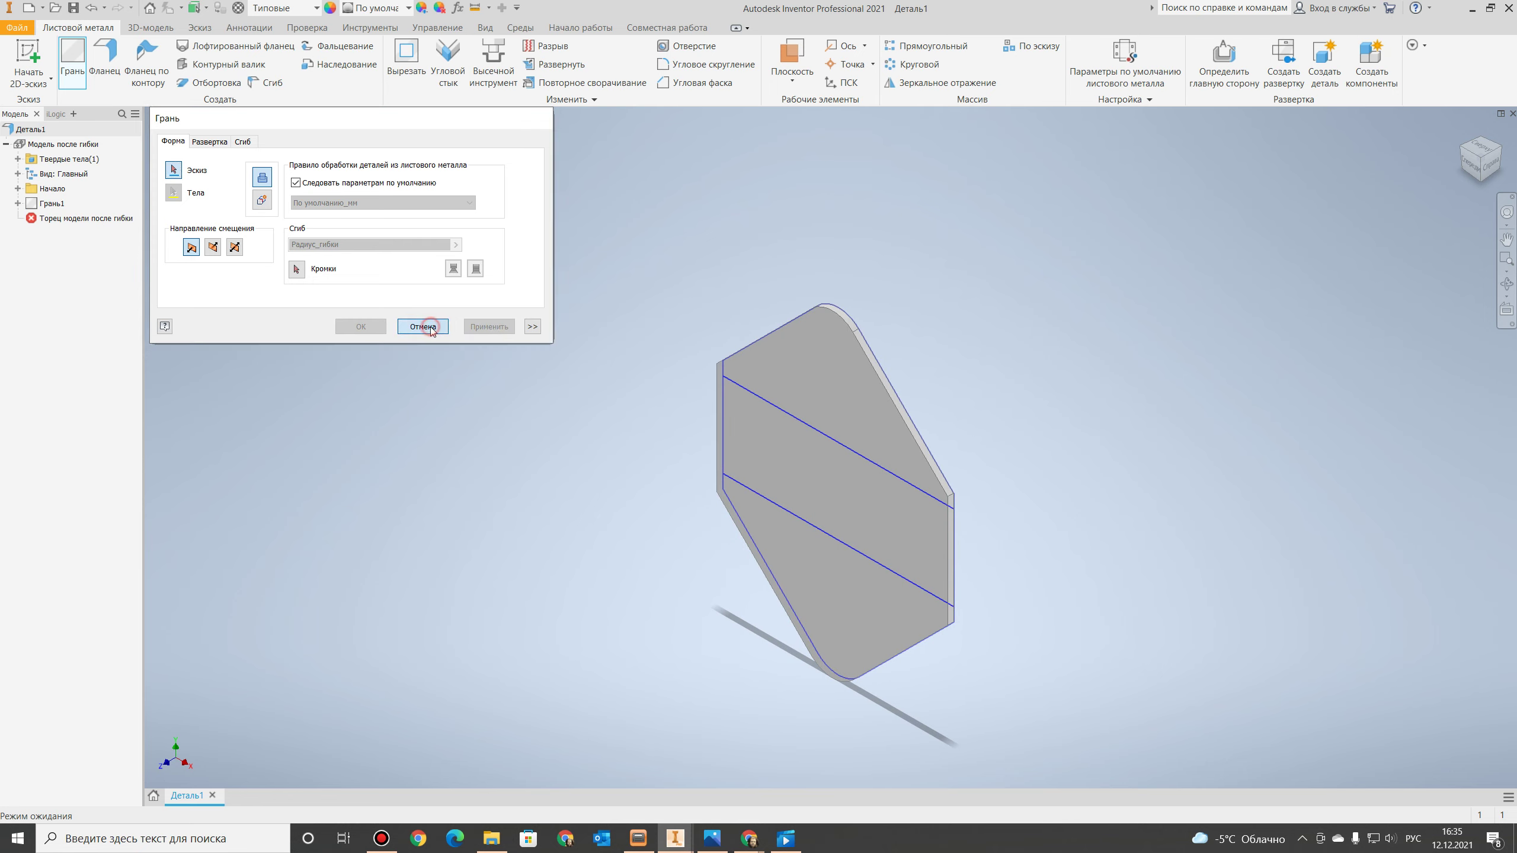
Share the sketch used by the sheet metal face so its lines can be reused for folding.
left_click(1475, 171)
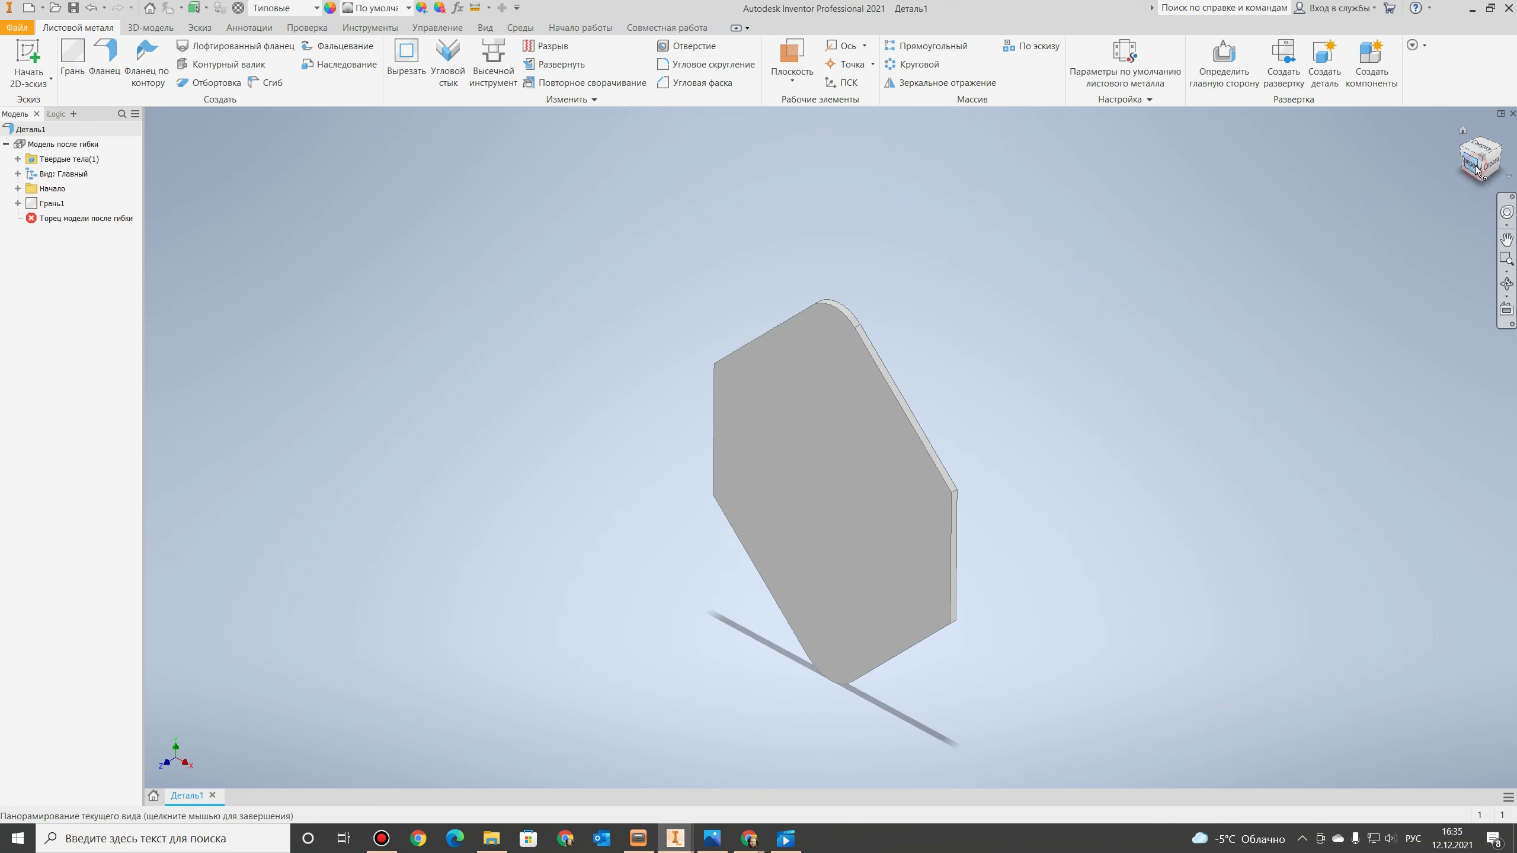
left_click(18, 203)
left_click(49, 218)
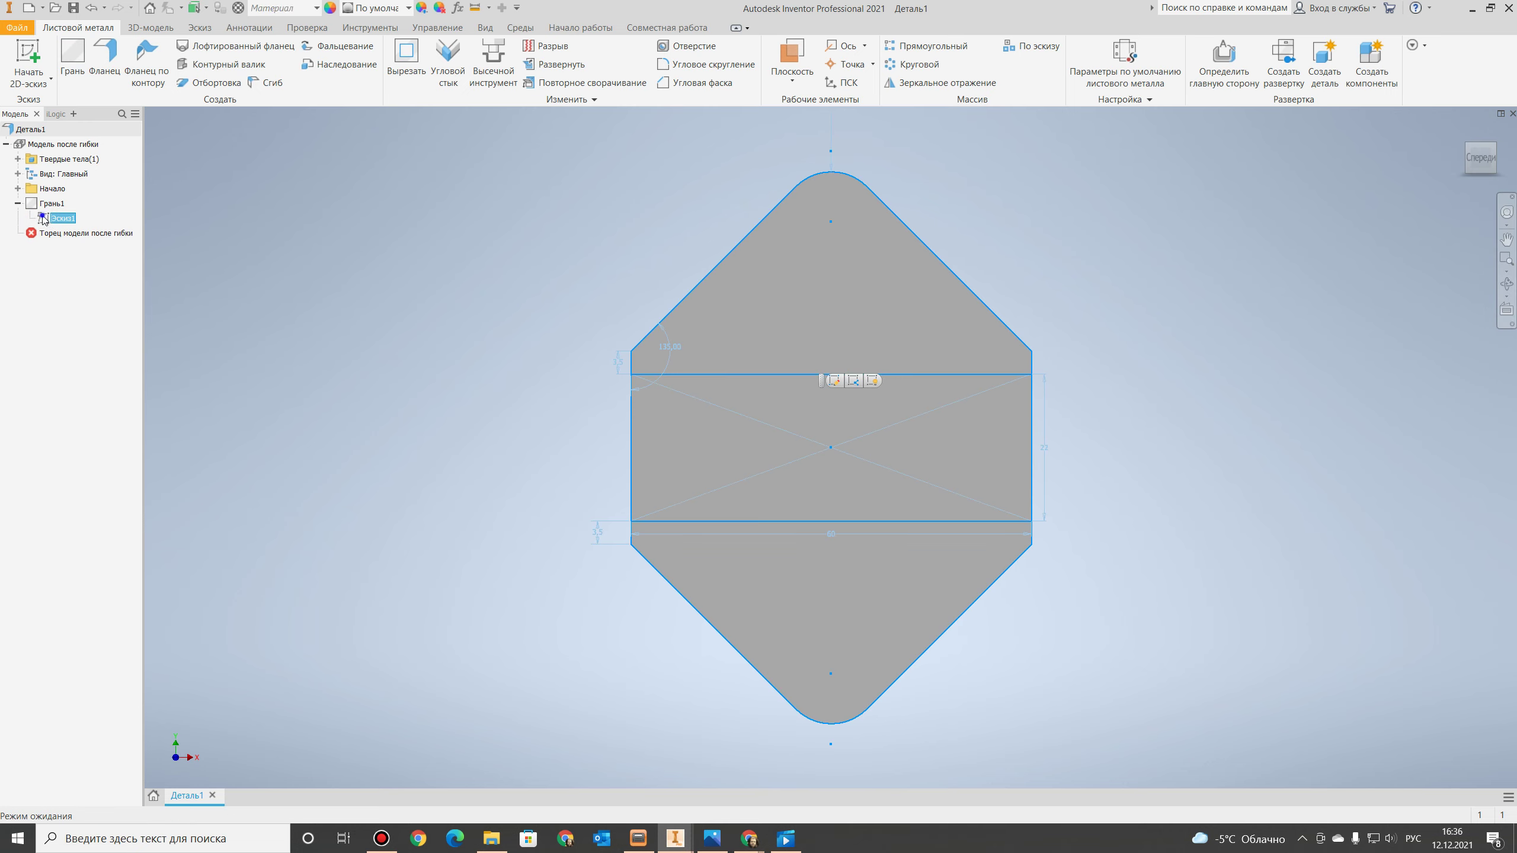
right_click(49, 219)
left_click(77, 277)
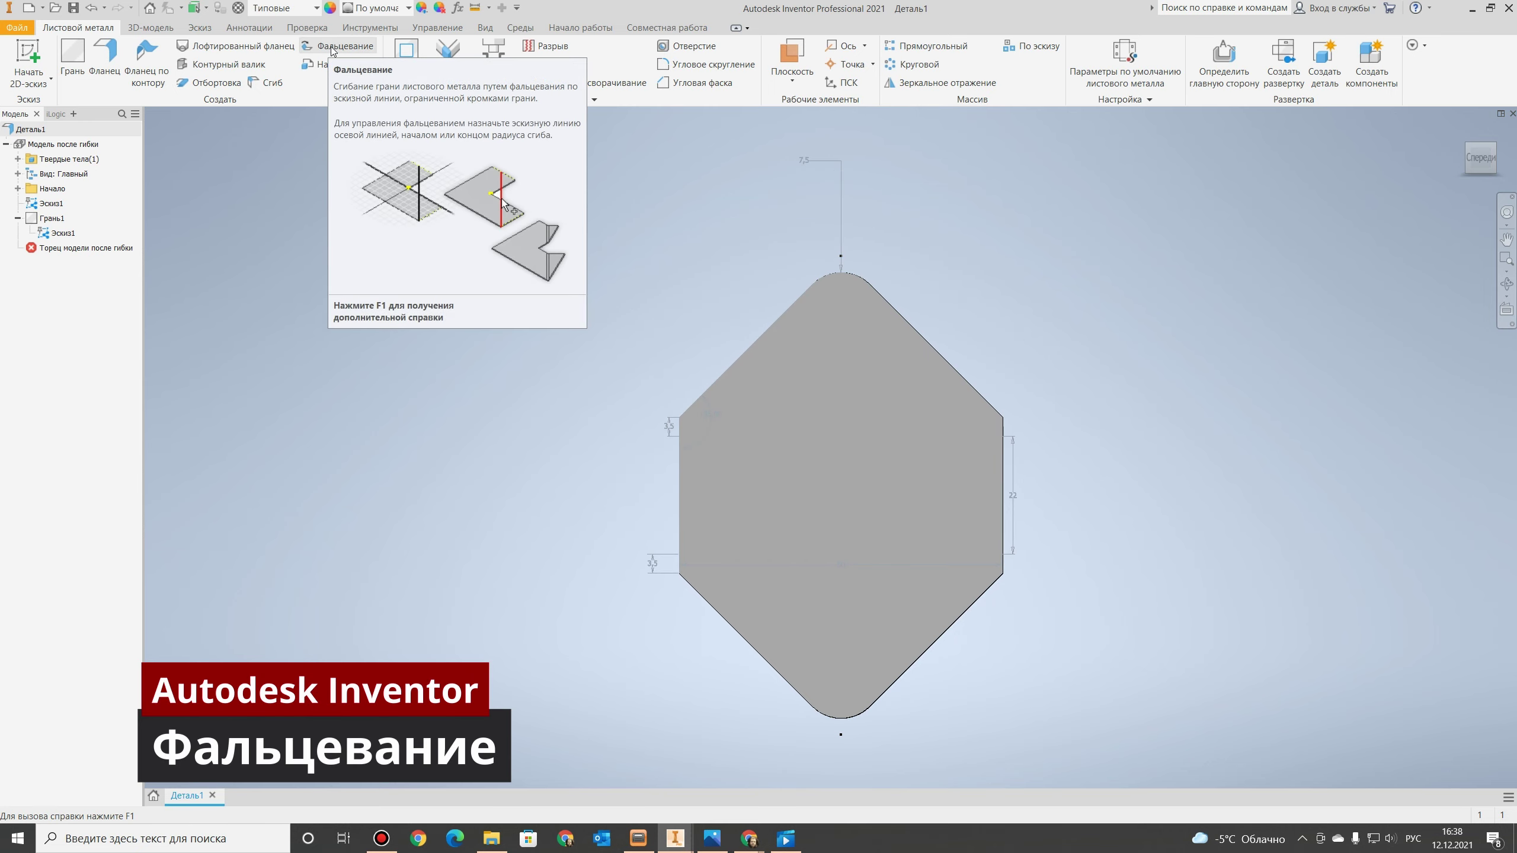
Fold the upper flap 90° along the rectangle's upper line with the side flipped, the line at the bend's end and a 0,75 mm radius.
left_click(332, 48)
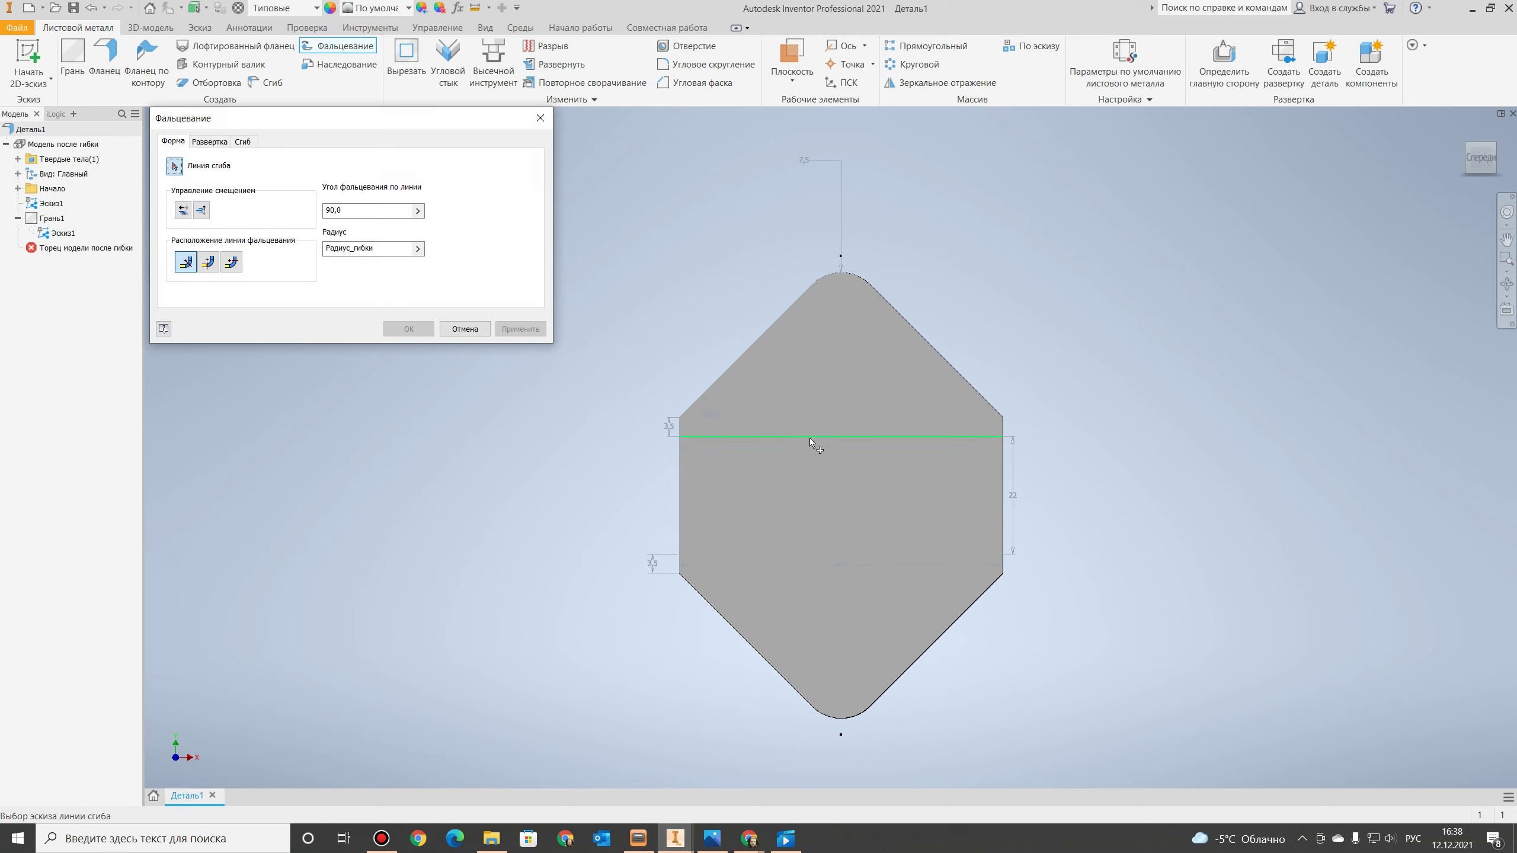
left_click(816, 436)
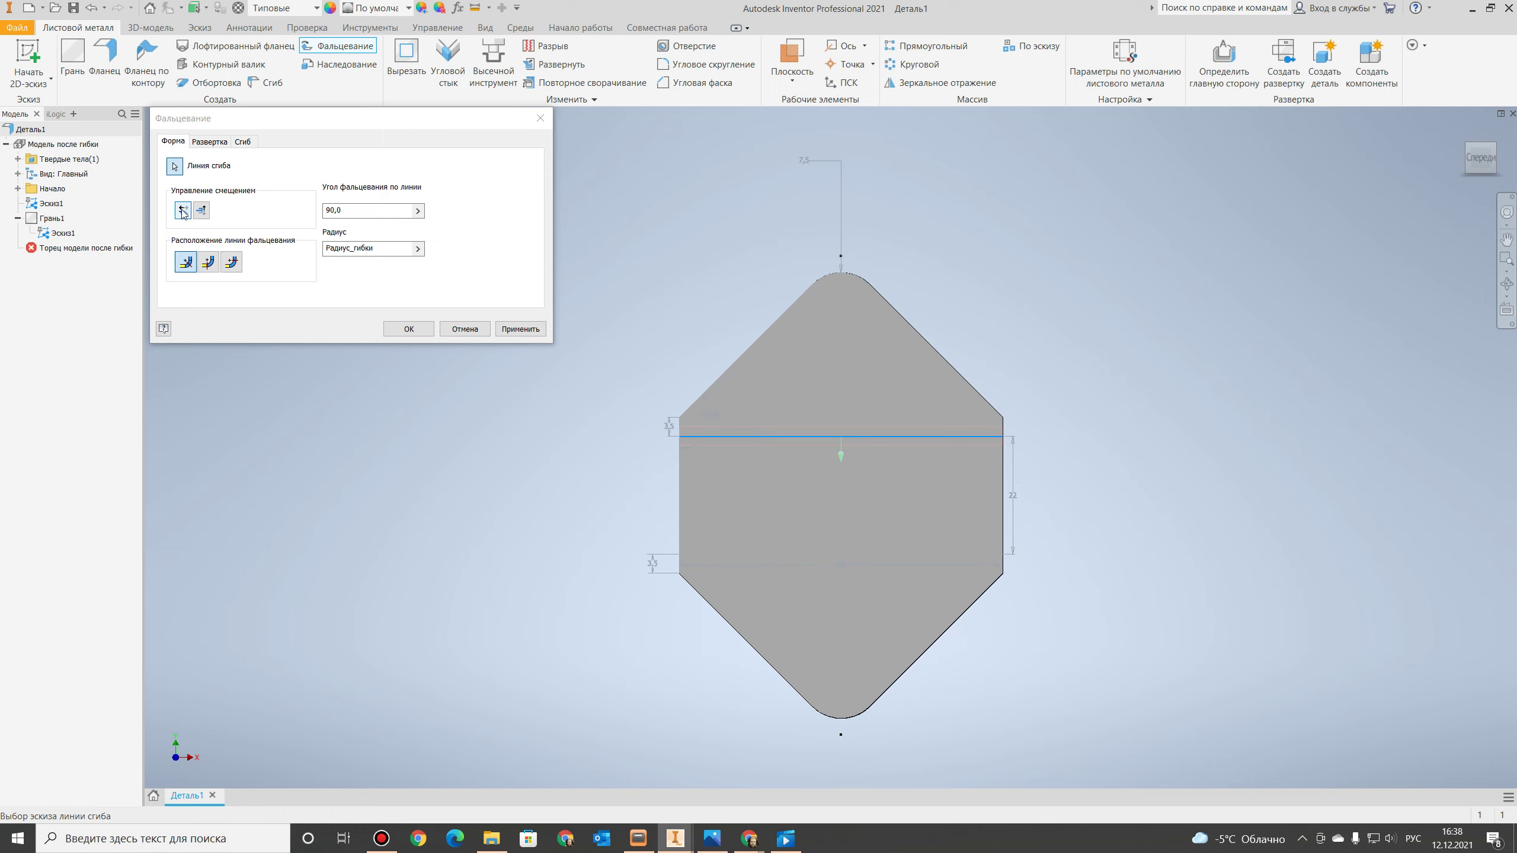
left_click(182, 211)
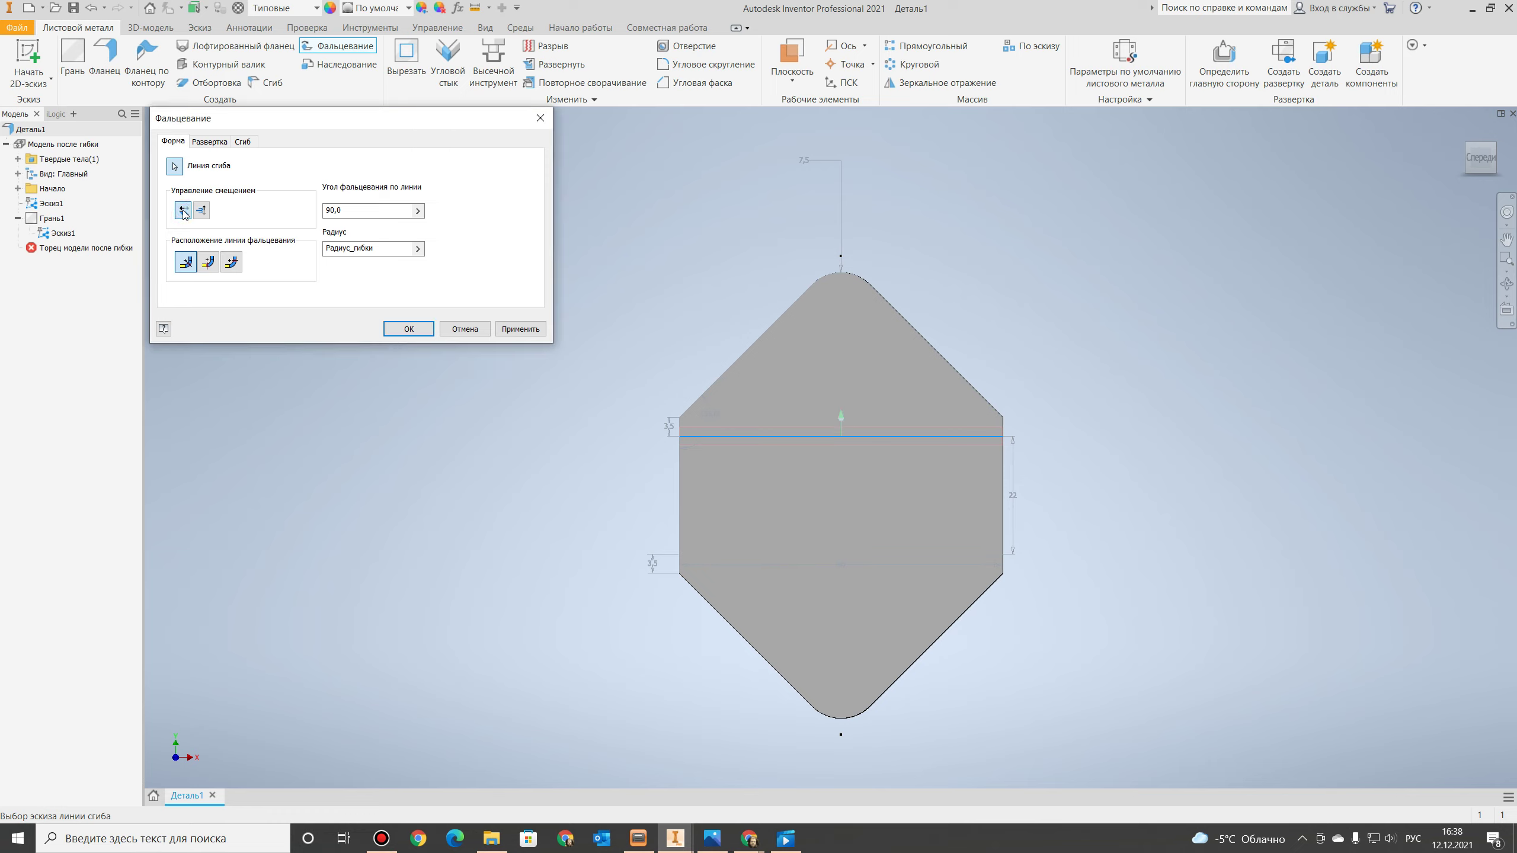
left_click(232, 265)
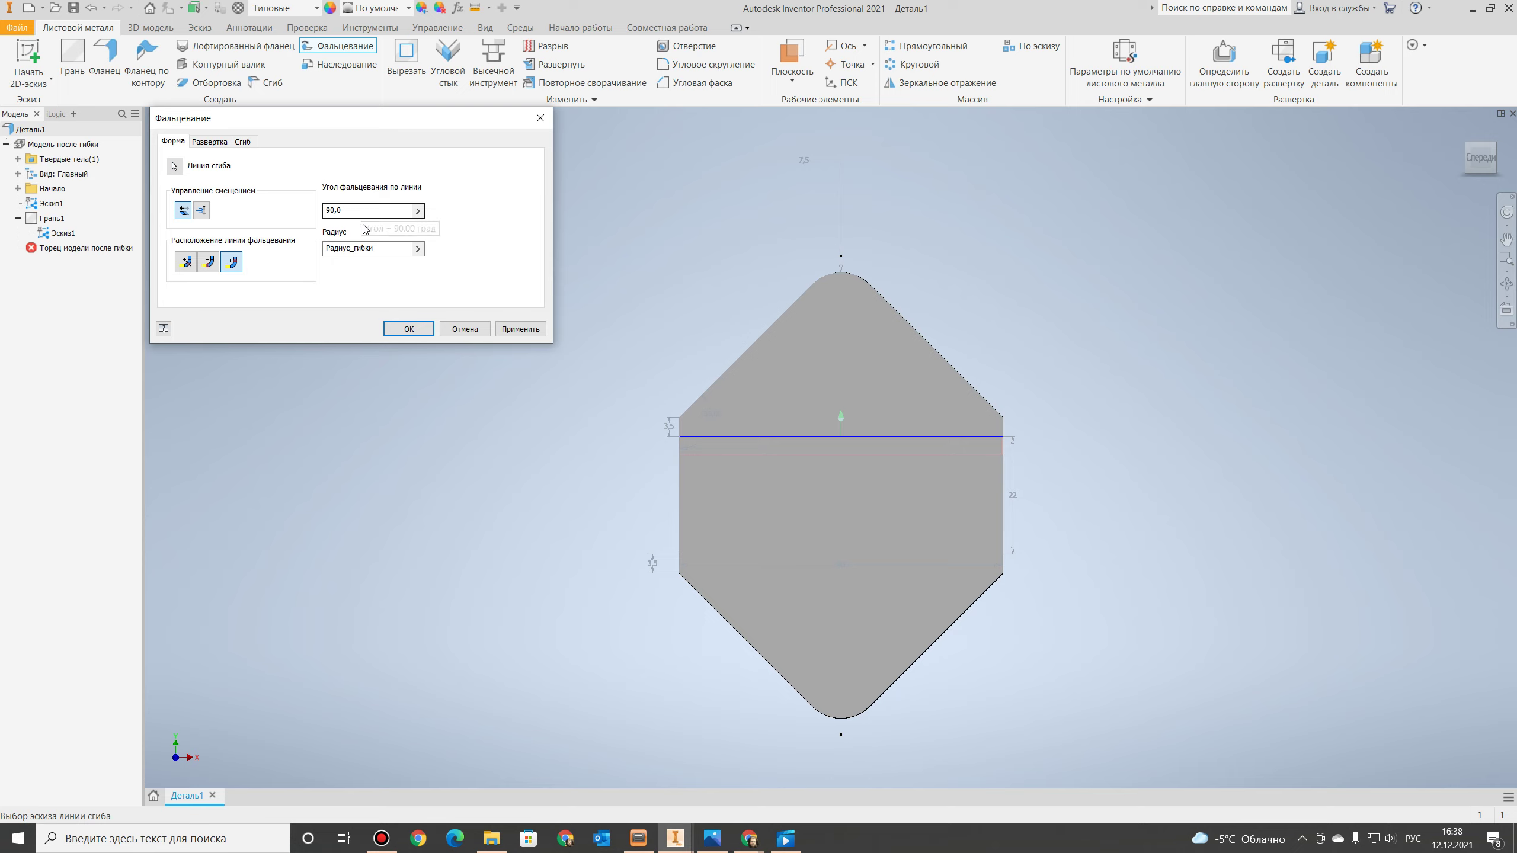
left_click(368, 251)
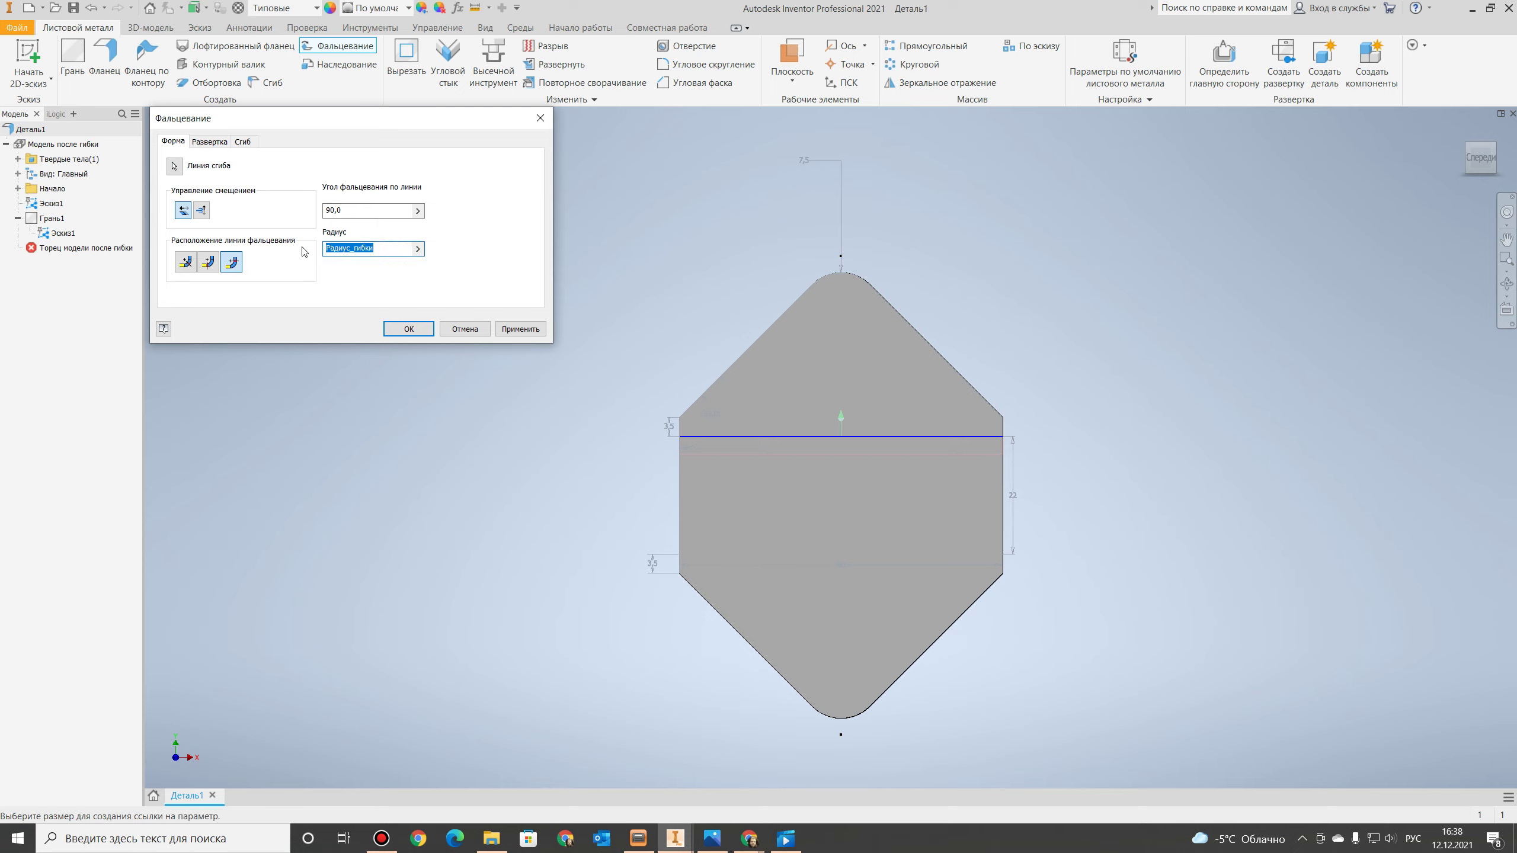
type("0,75")
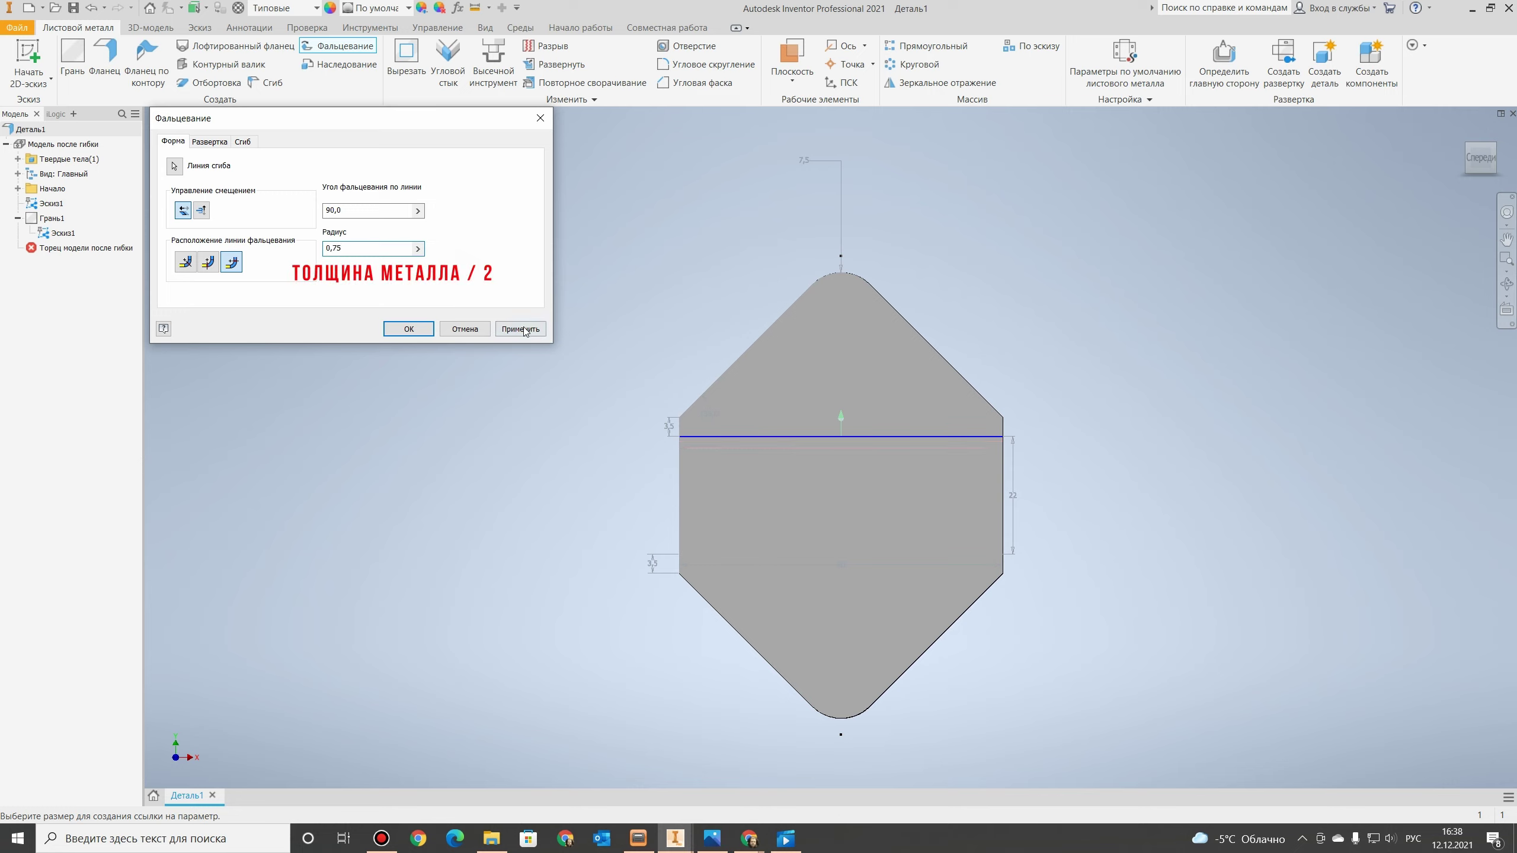
left_click(521, 329)
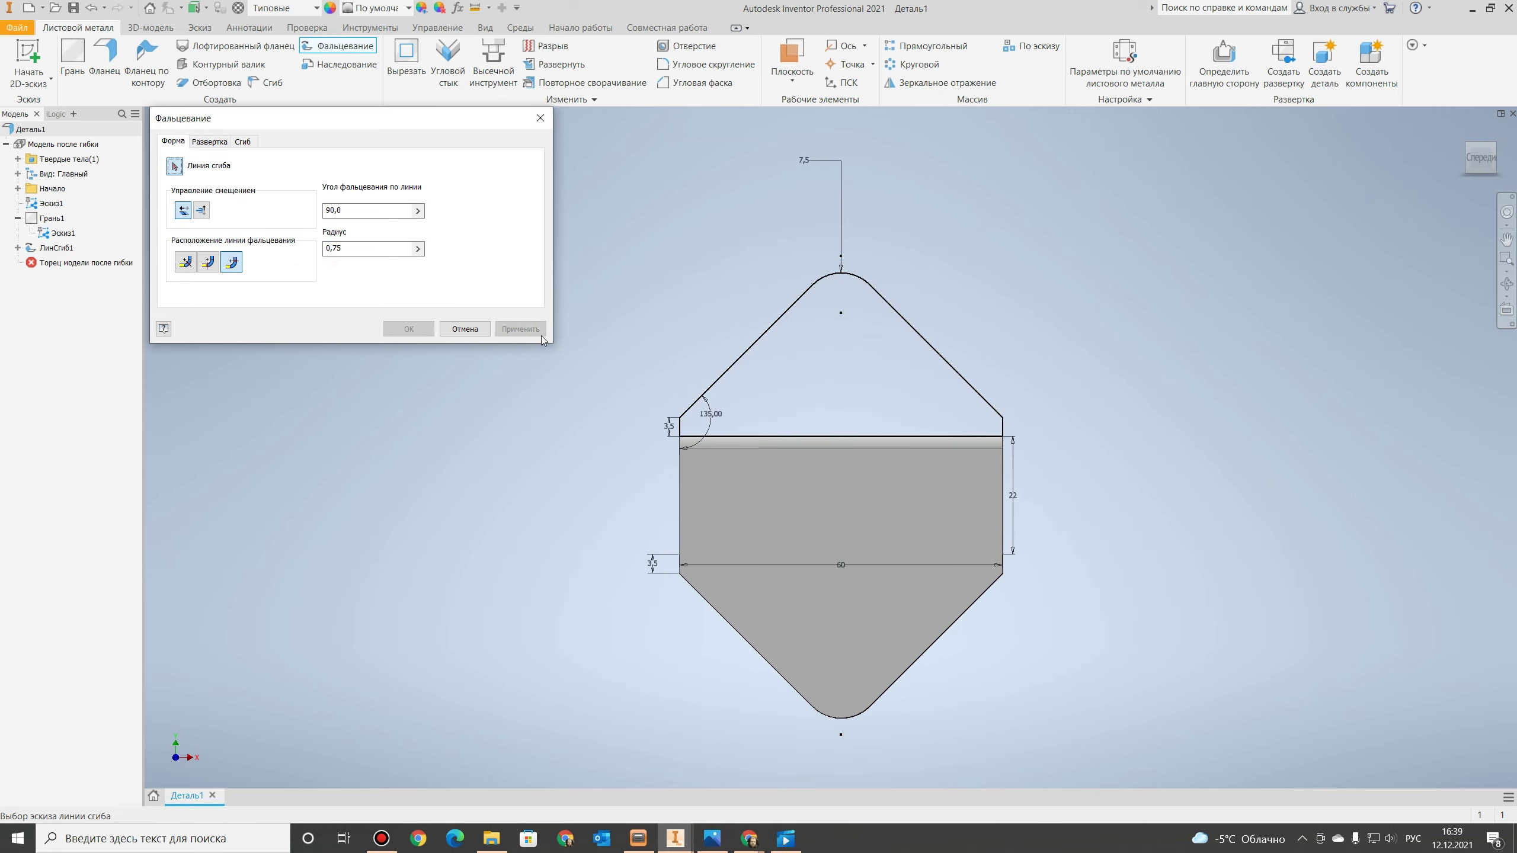
Fold the lower flap 90° along the rectangle's lower line with the side flipped, the line at the bend's end and a 0,75 mm radius.
left_click(465, 330)
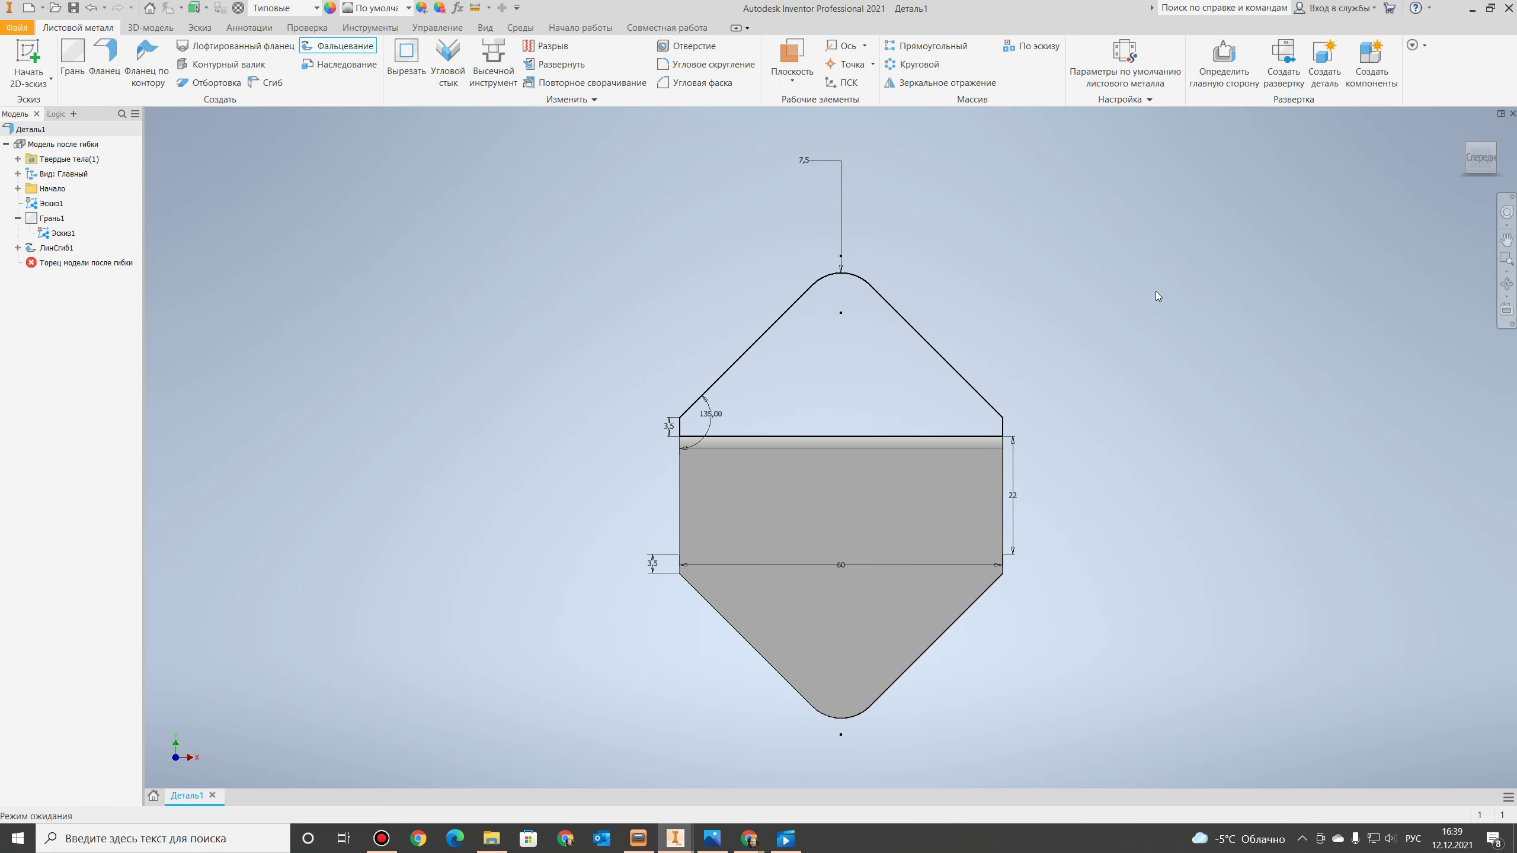
mouse_move(1482, 159)
left_mouse_down()
mouse_move(1444, 149)
mouse_move(1456, 156)
left_mouse_up()
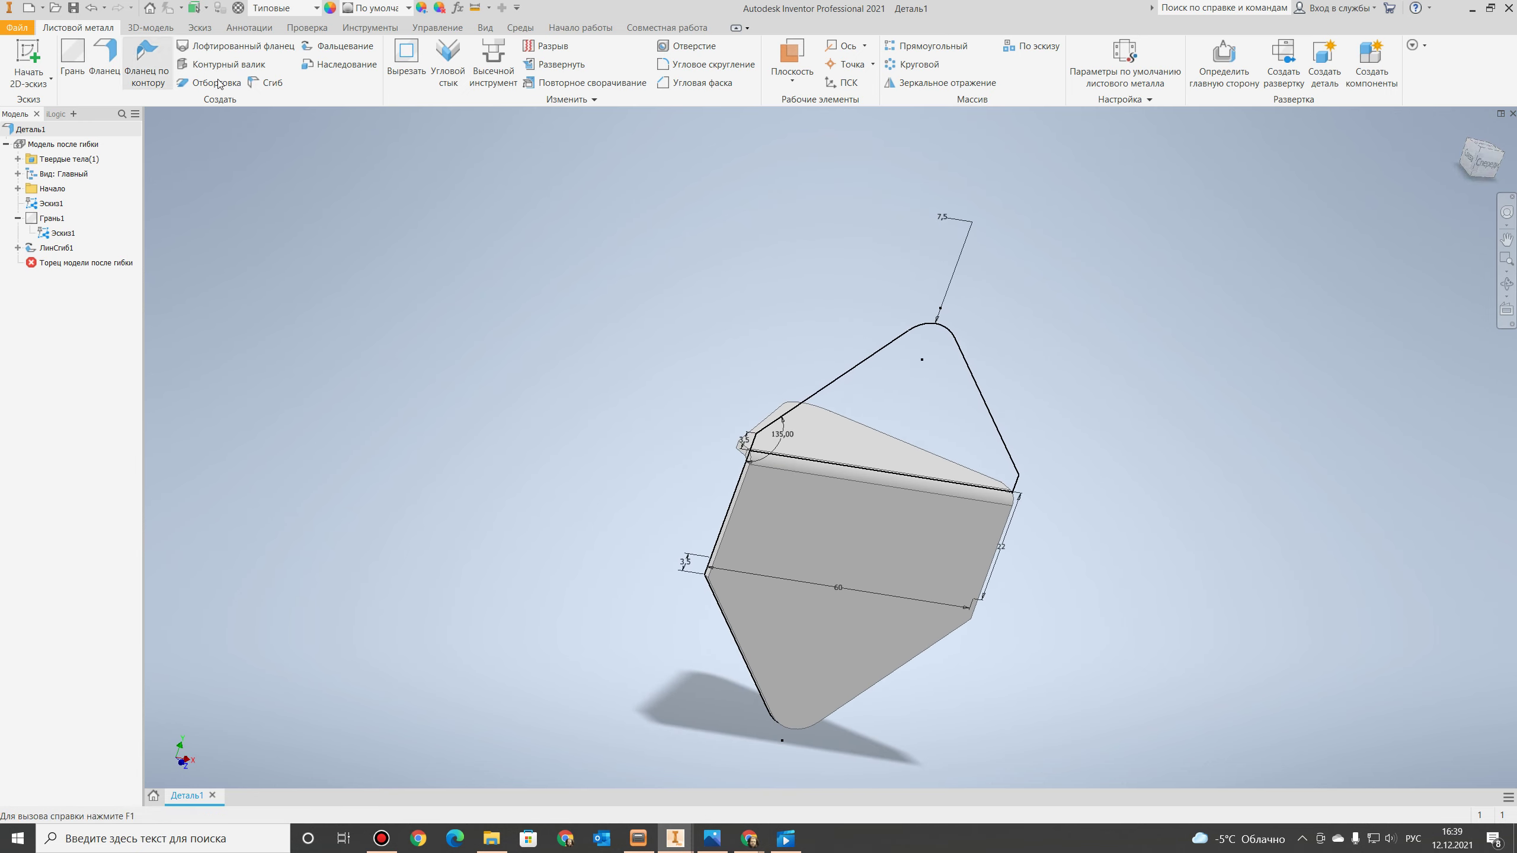
left_click(330, 46)
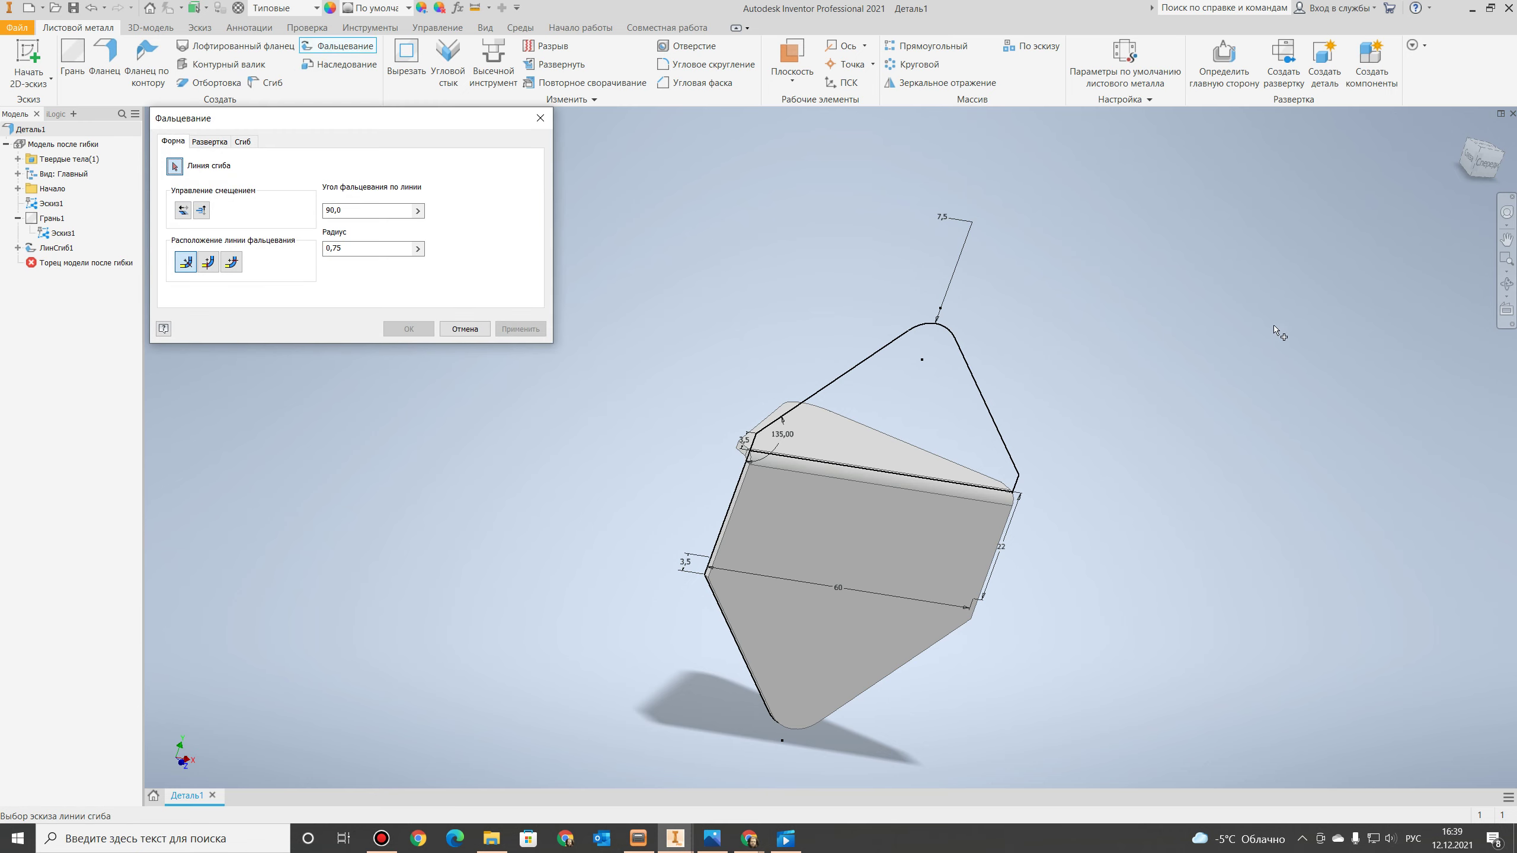
left_click(787, 567)
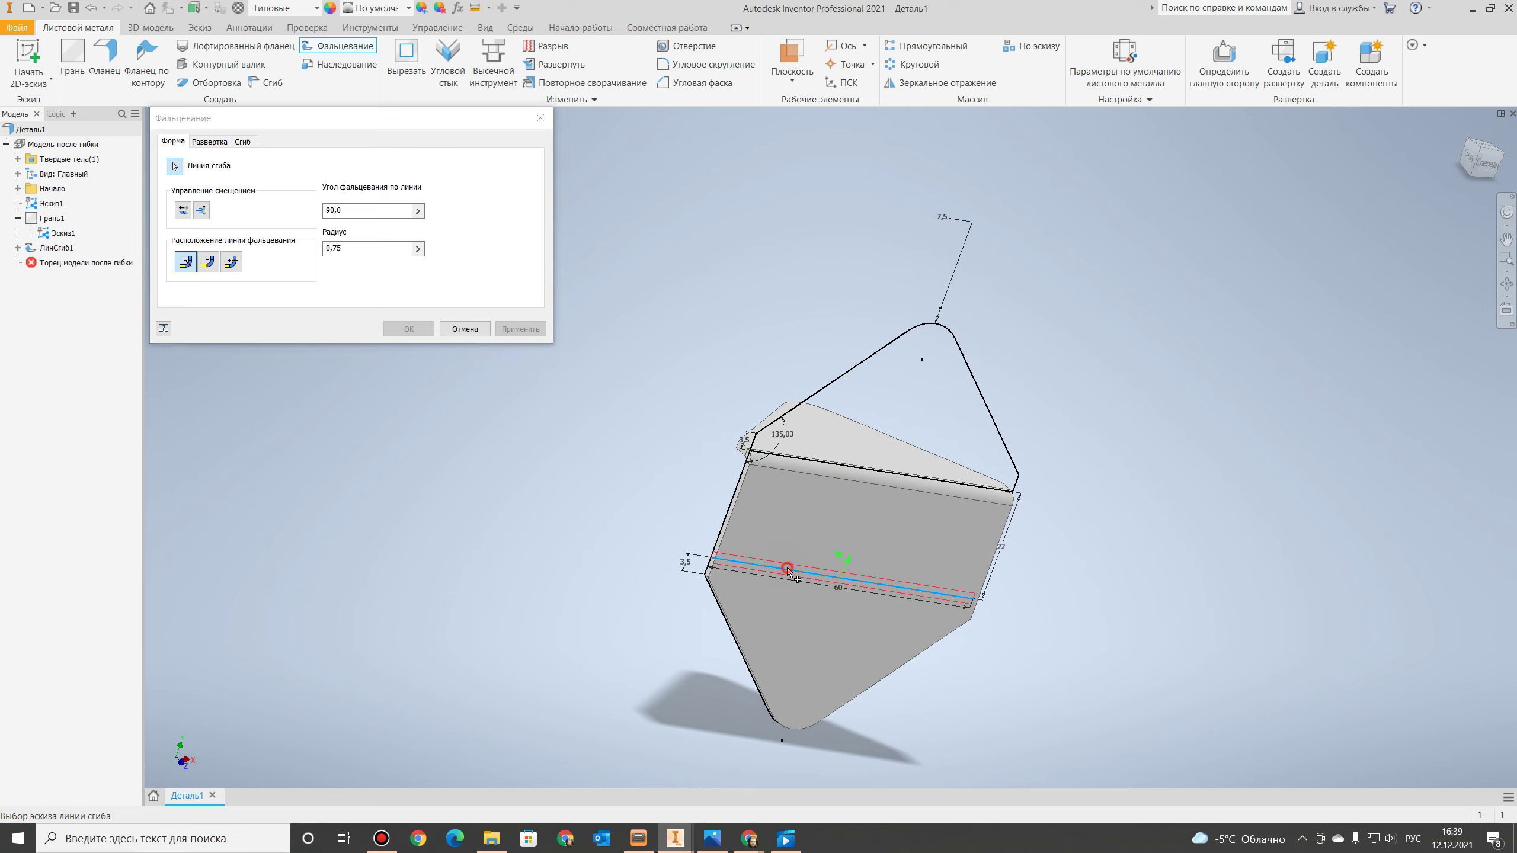
left_click(183, 210)
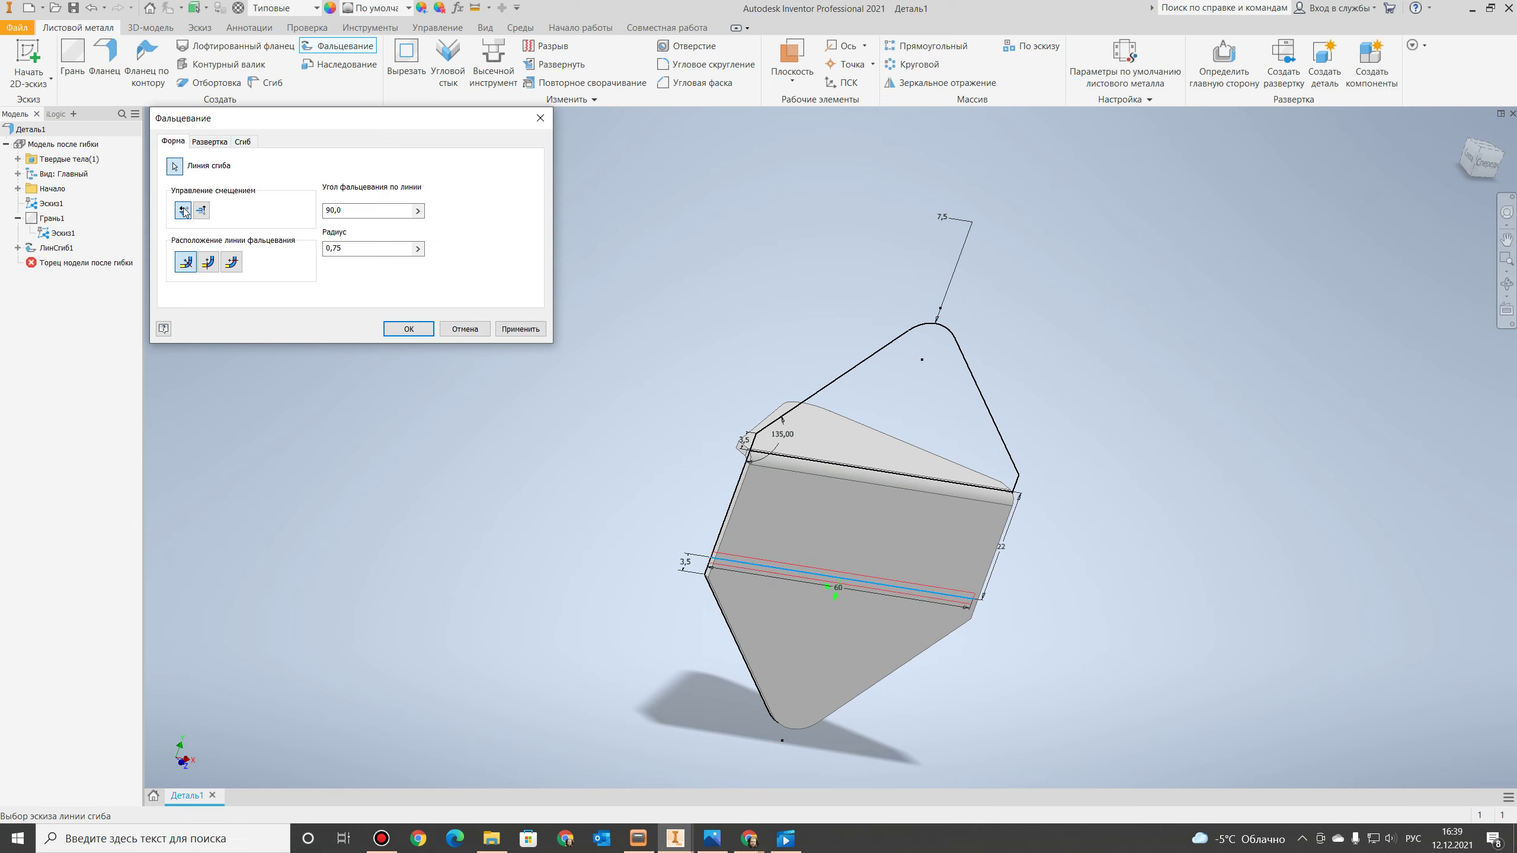
left_click(232, 263)
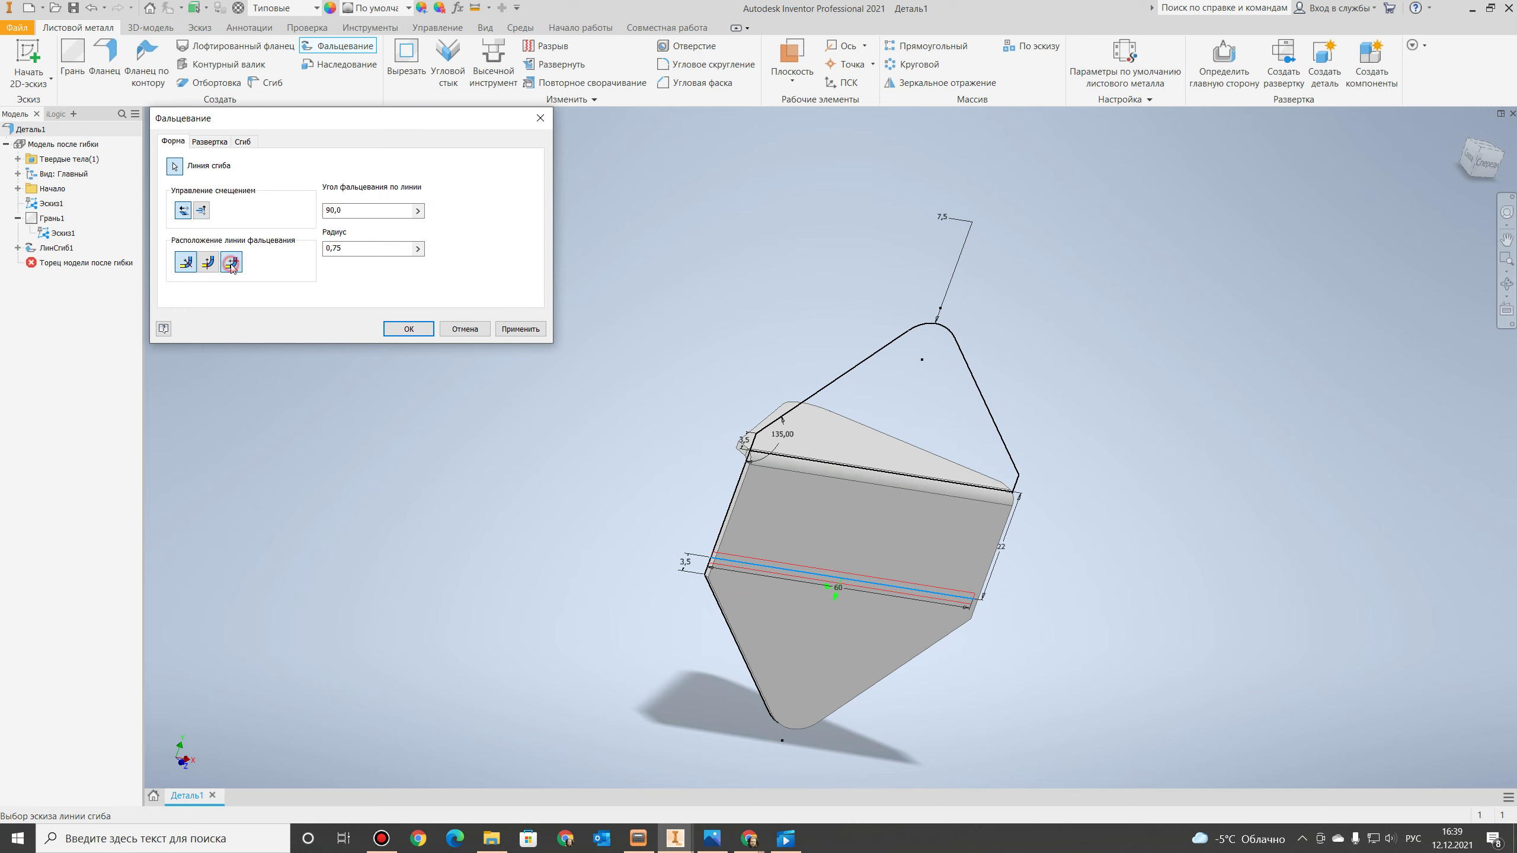
left_click(514, 332)
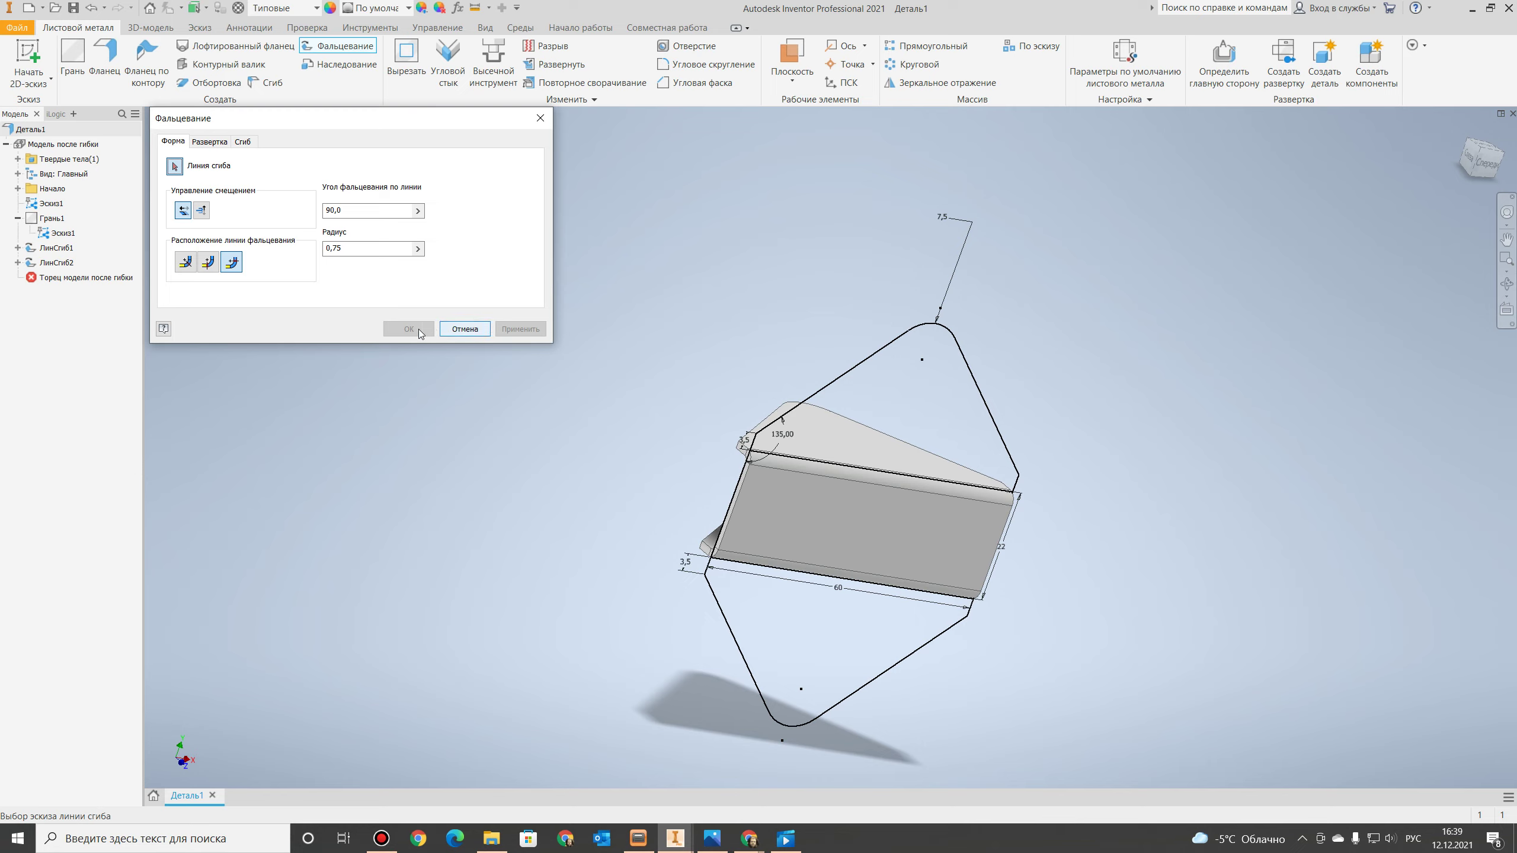
left_click(464, 330)
Start a sketch on the central face between the bends and place two points about 47 mm apart on its horizontal axis.
key("F2")
key("F5")
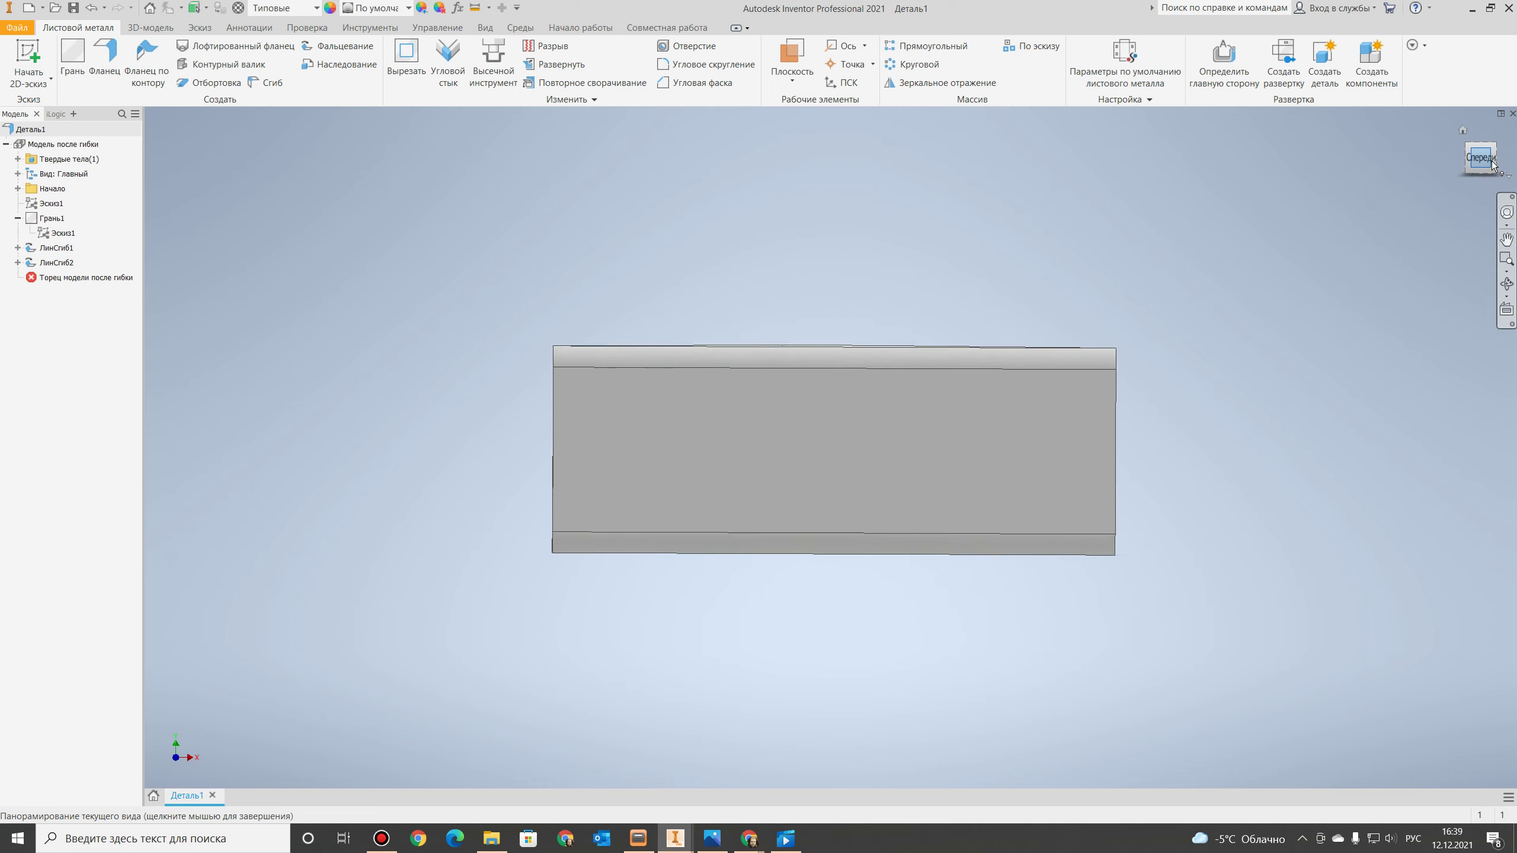
middle_click_drag(831, 446, 831, 447, "shift")
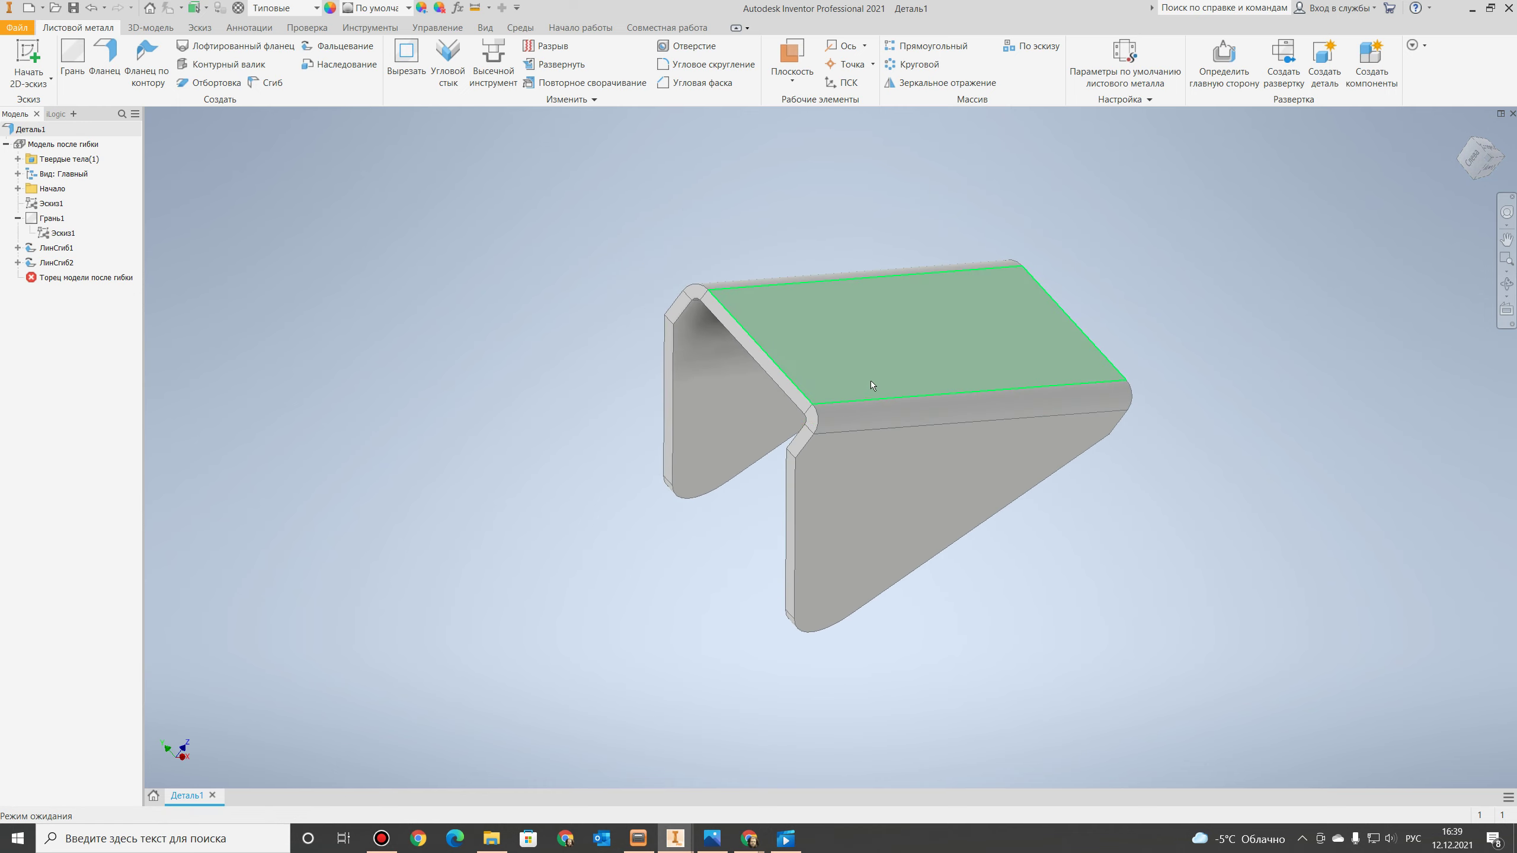
left_click(1489, 170)
left_click(1490, 170)
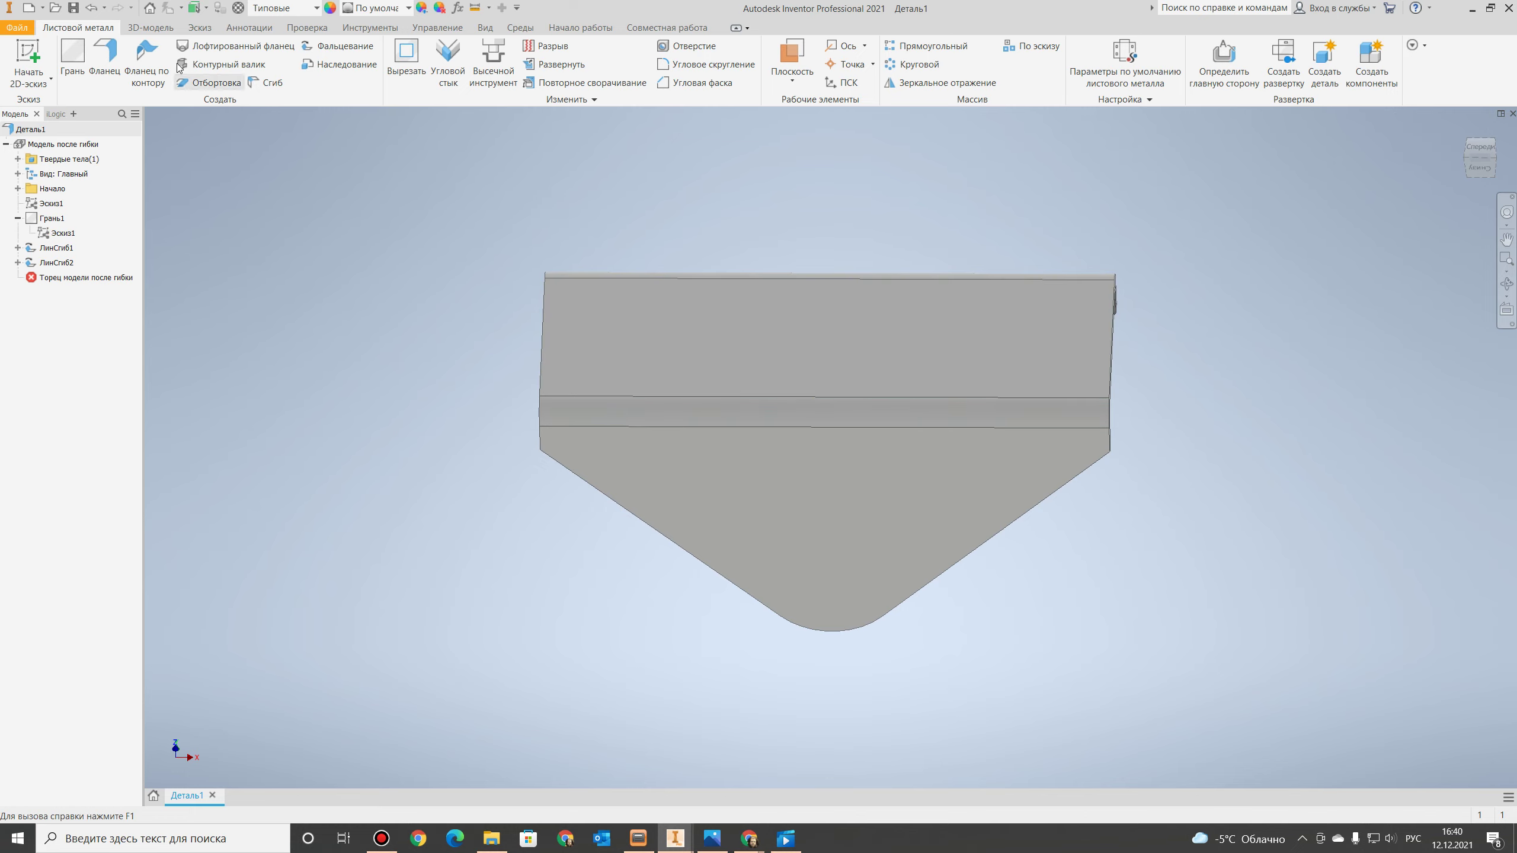
left_click(27, 57)
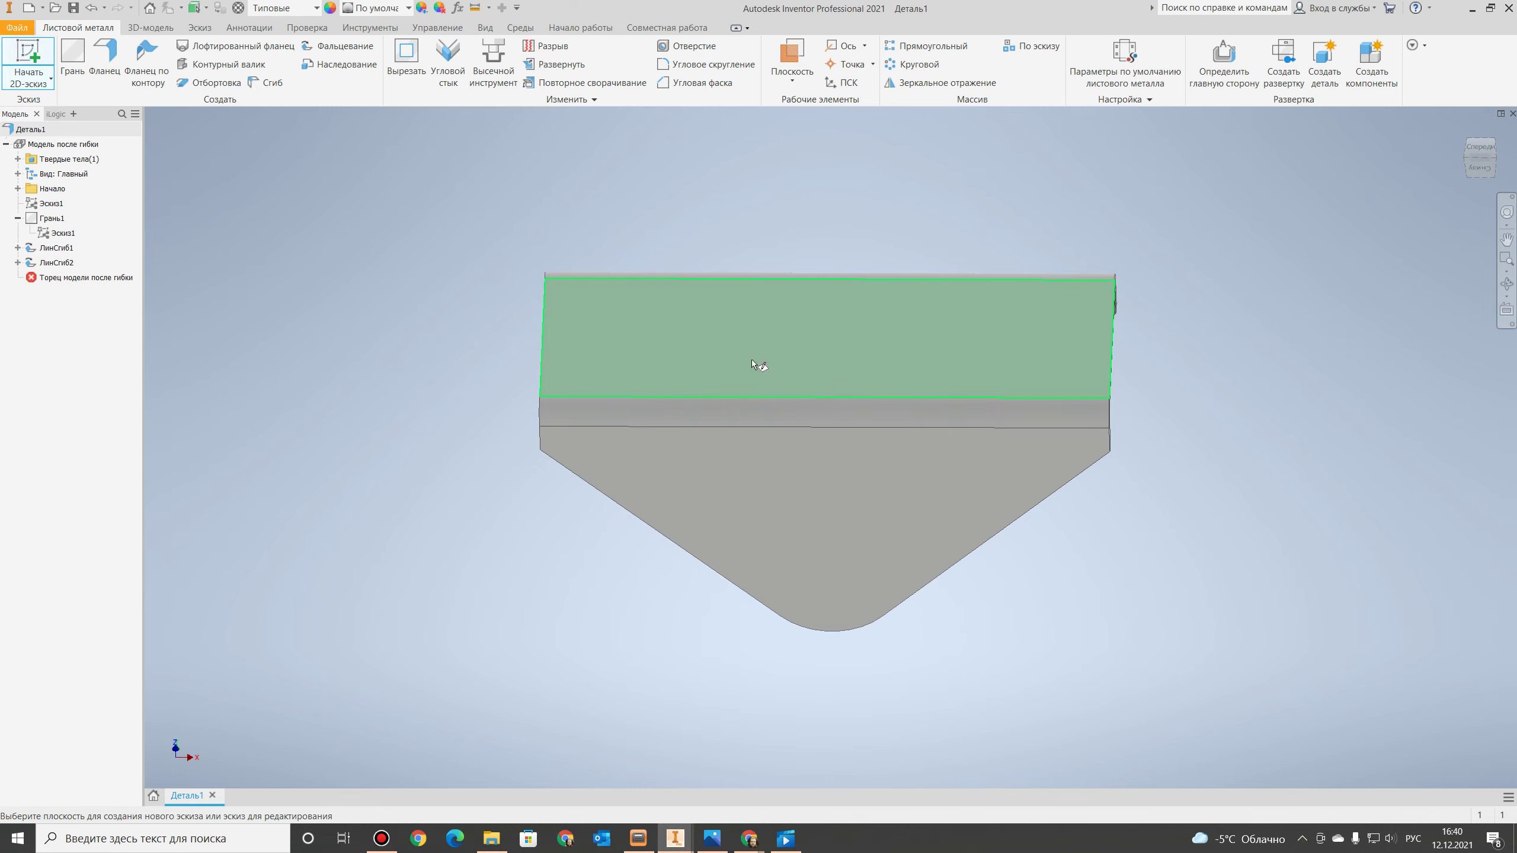
left_click(844, 353)
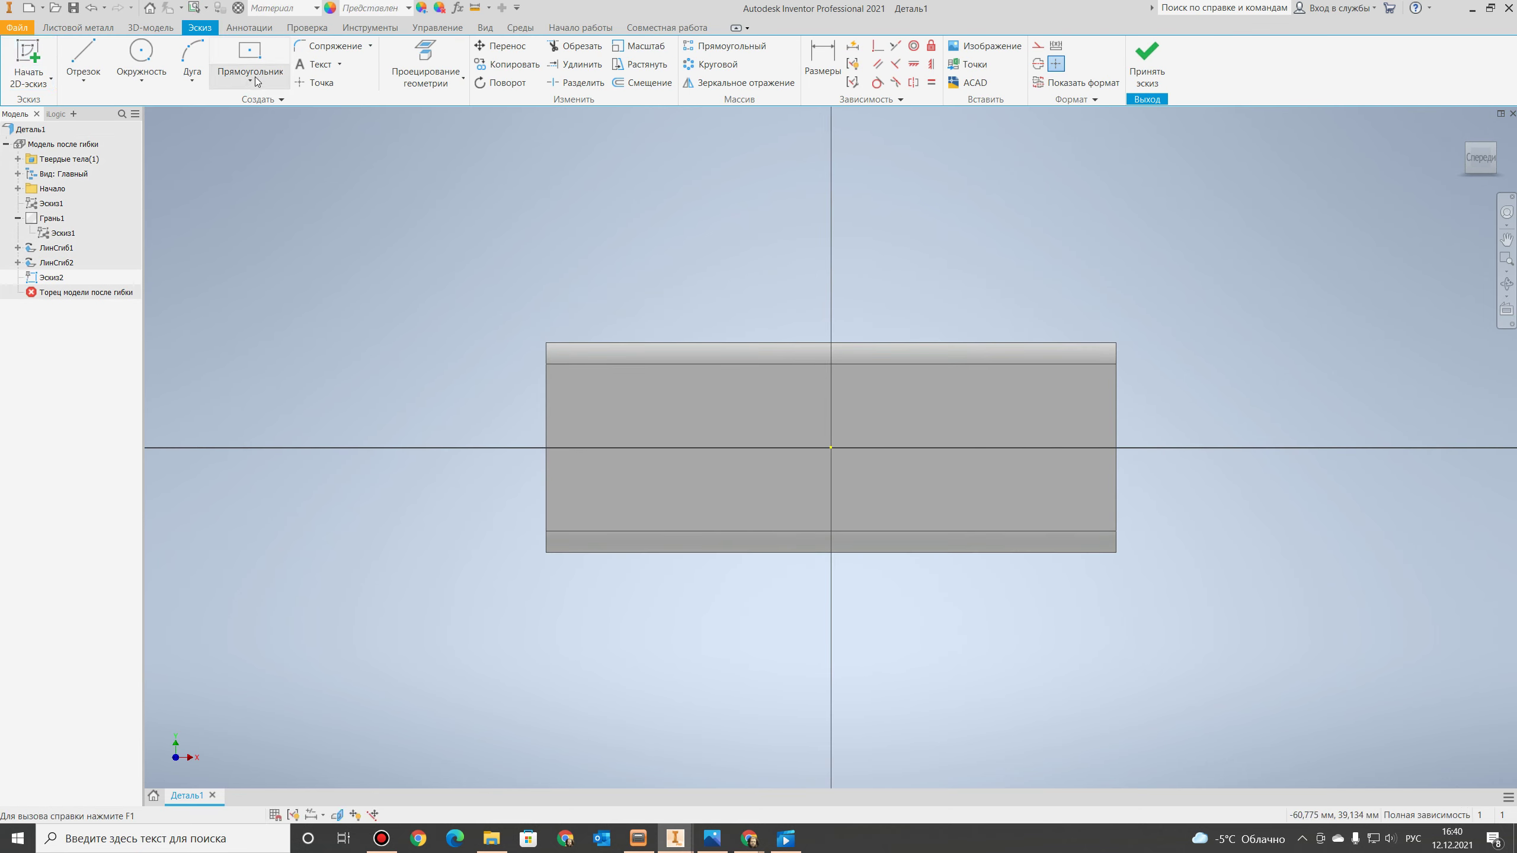
left_click(315, 82)
left_click(609, 447)
left_click(1054, 448)
Dimension the horizontal distance between the two sketch points as 48 mm.
left_click(824, 59)
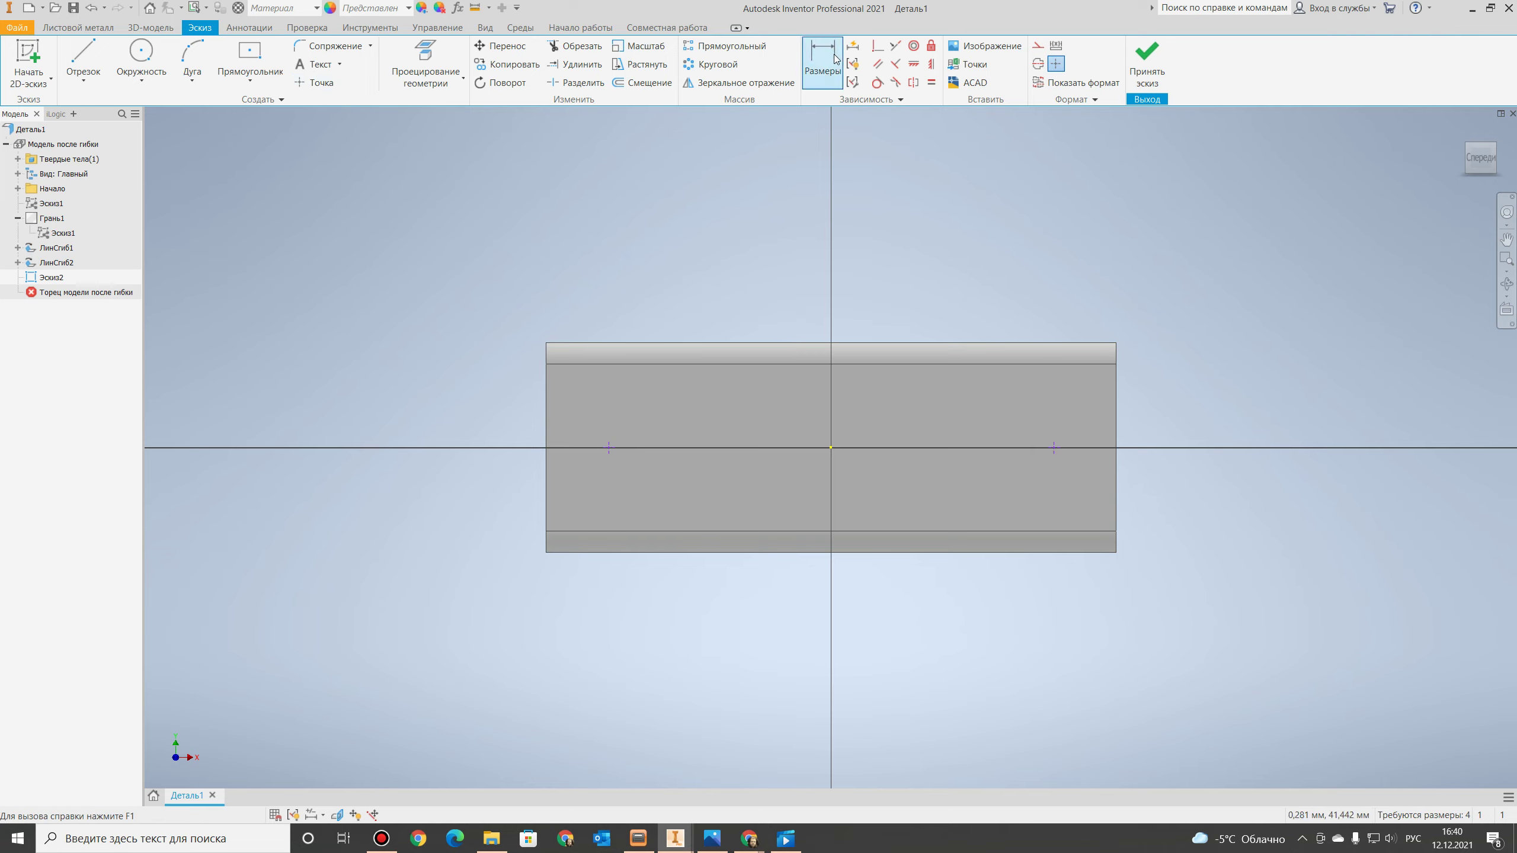
left_click(609, 447)
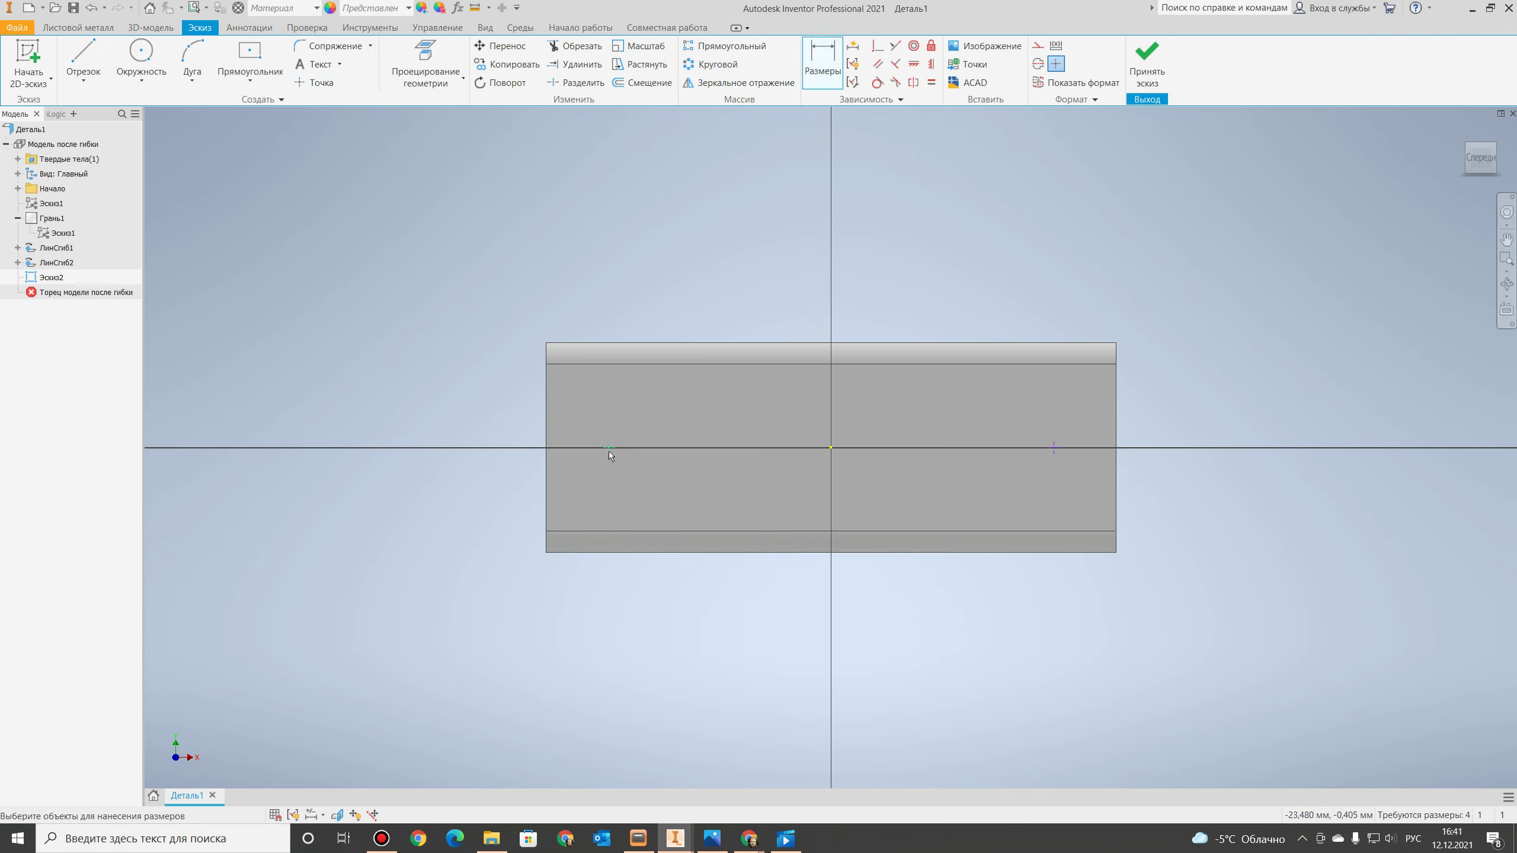
left_click(1055, 448)
left_click(855, 613)
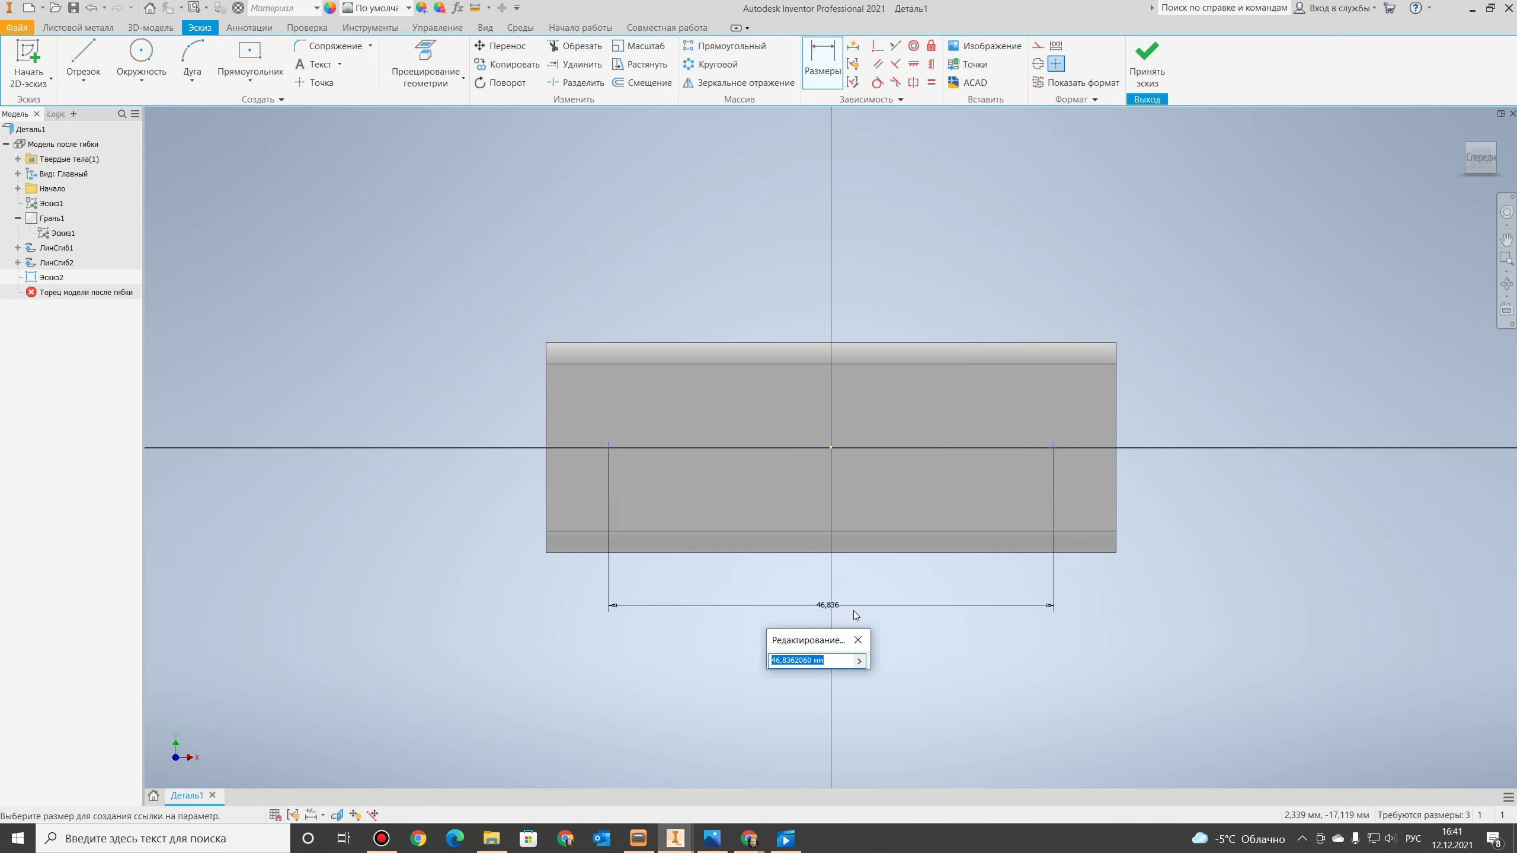
type("48")
key("Return")
Dimension the right point from the sketch origin as half the point spacing, using the expression d19/2.
left_click(1059, 448)
left_click(831, 447)
left_click(963, 407)
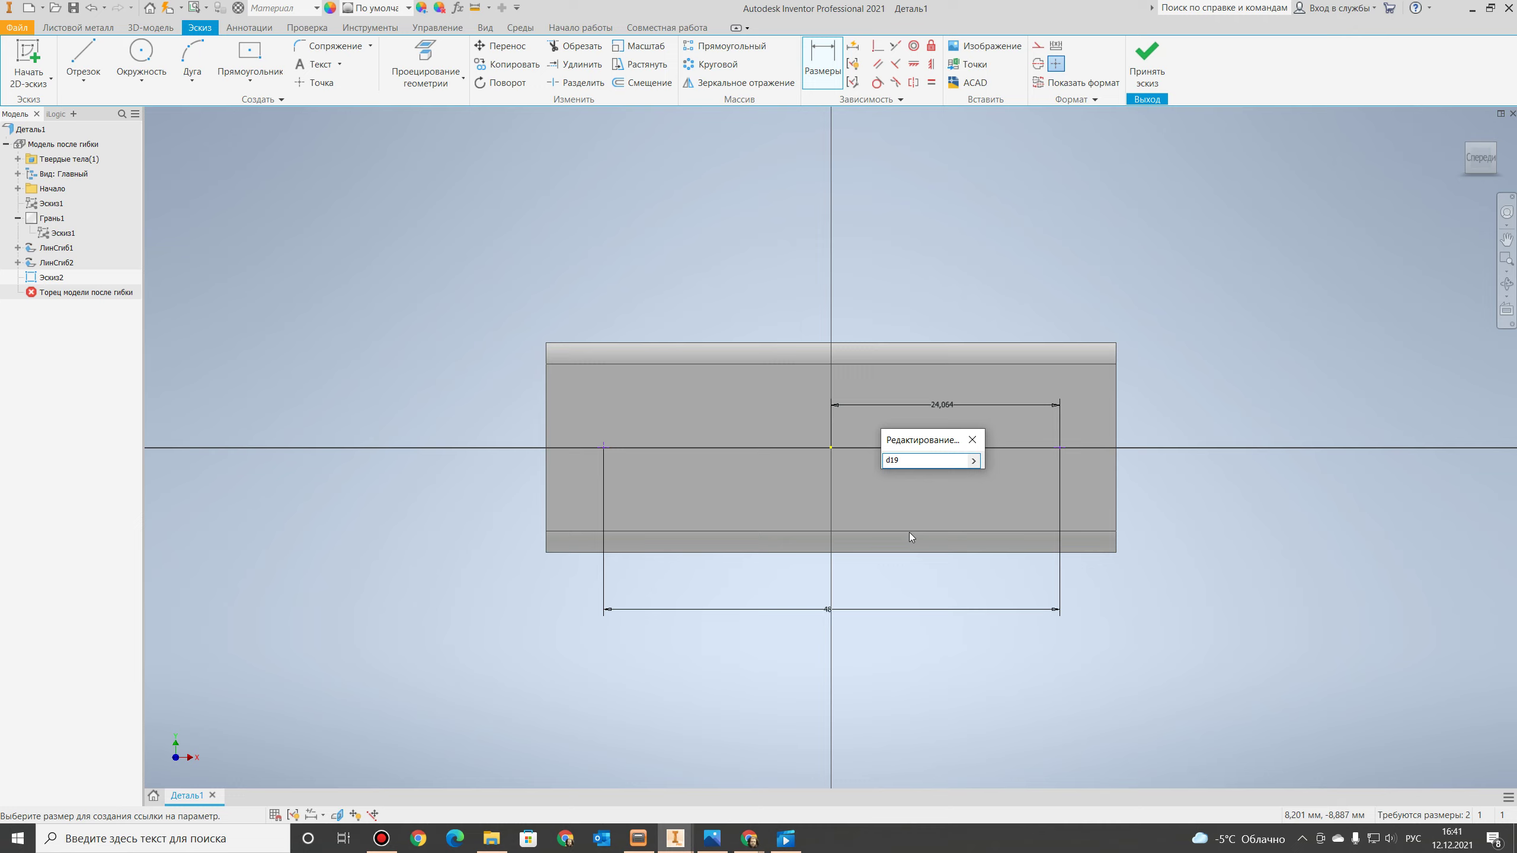
type("/2")
key("Return")
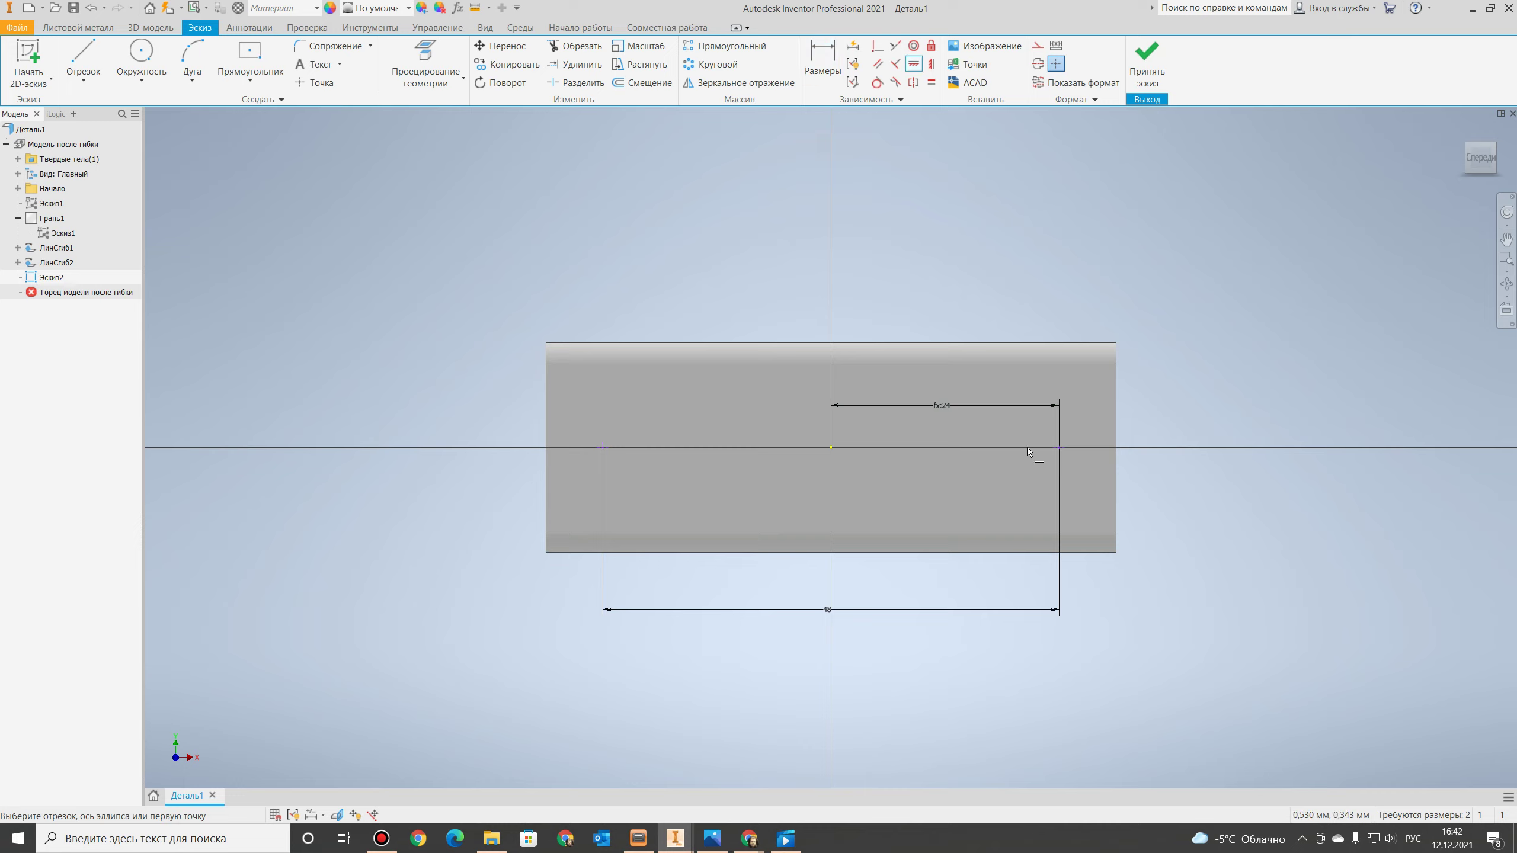
Constrain both points horizontally in line with the sketch origin and finish the sketch.
left_click(1061, 448)
key("Escape")
left_click(599, 448)
key("Escape")
left_click(1147, 66)
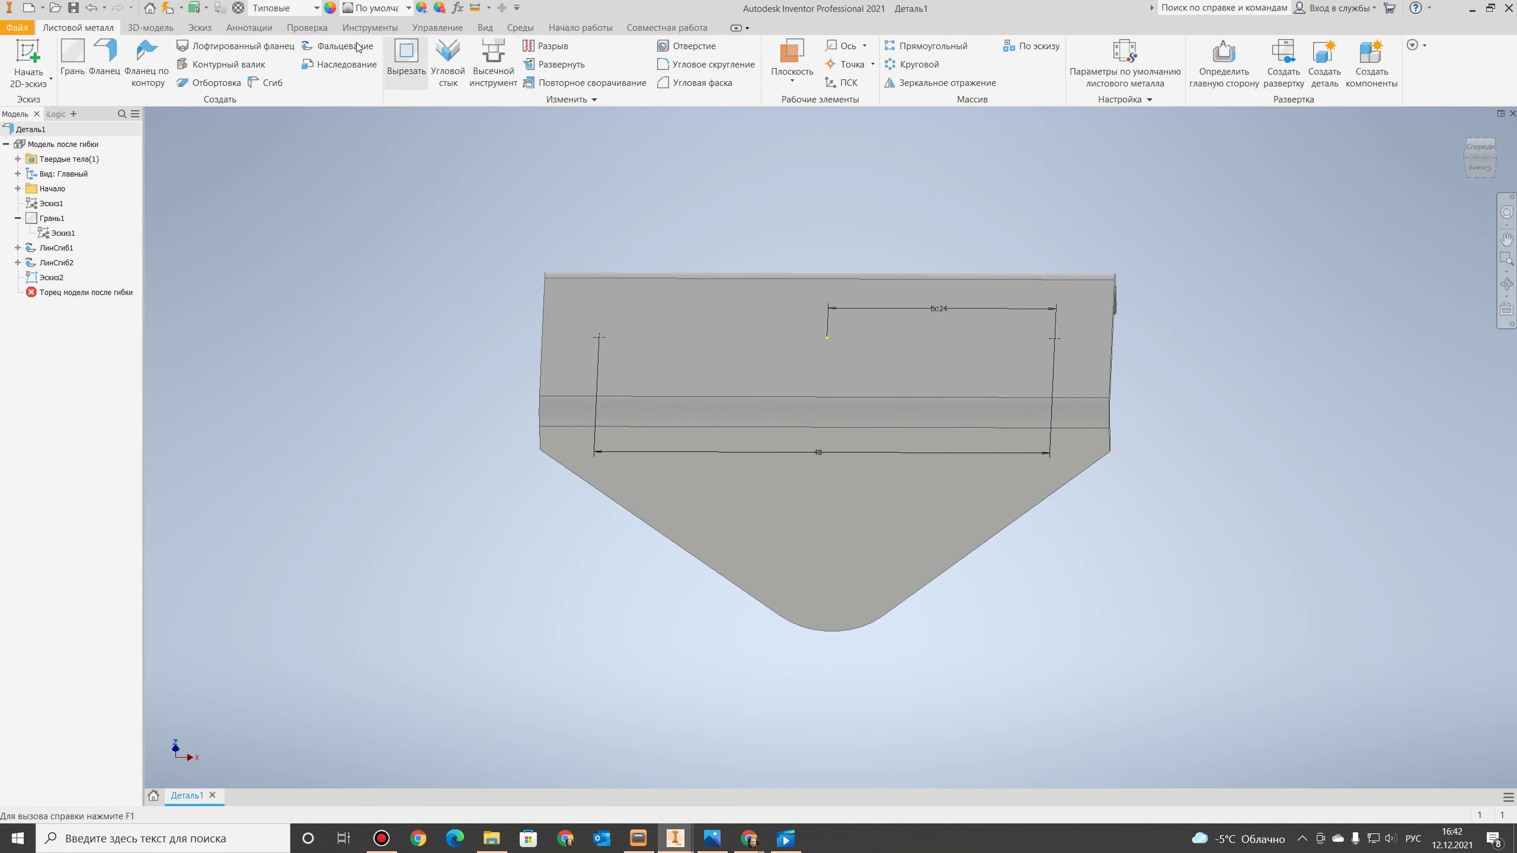
Create simple through-all holes at the two sketch points on the central face.
left_click(138, 28)
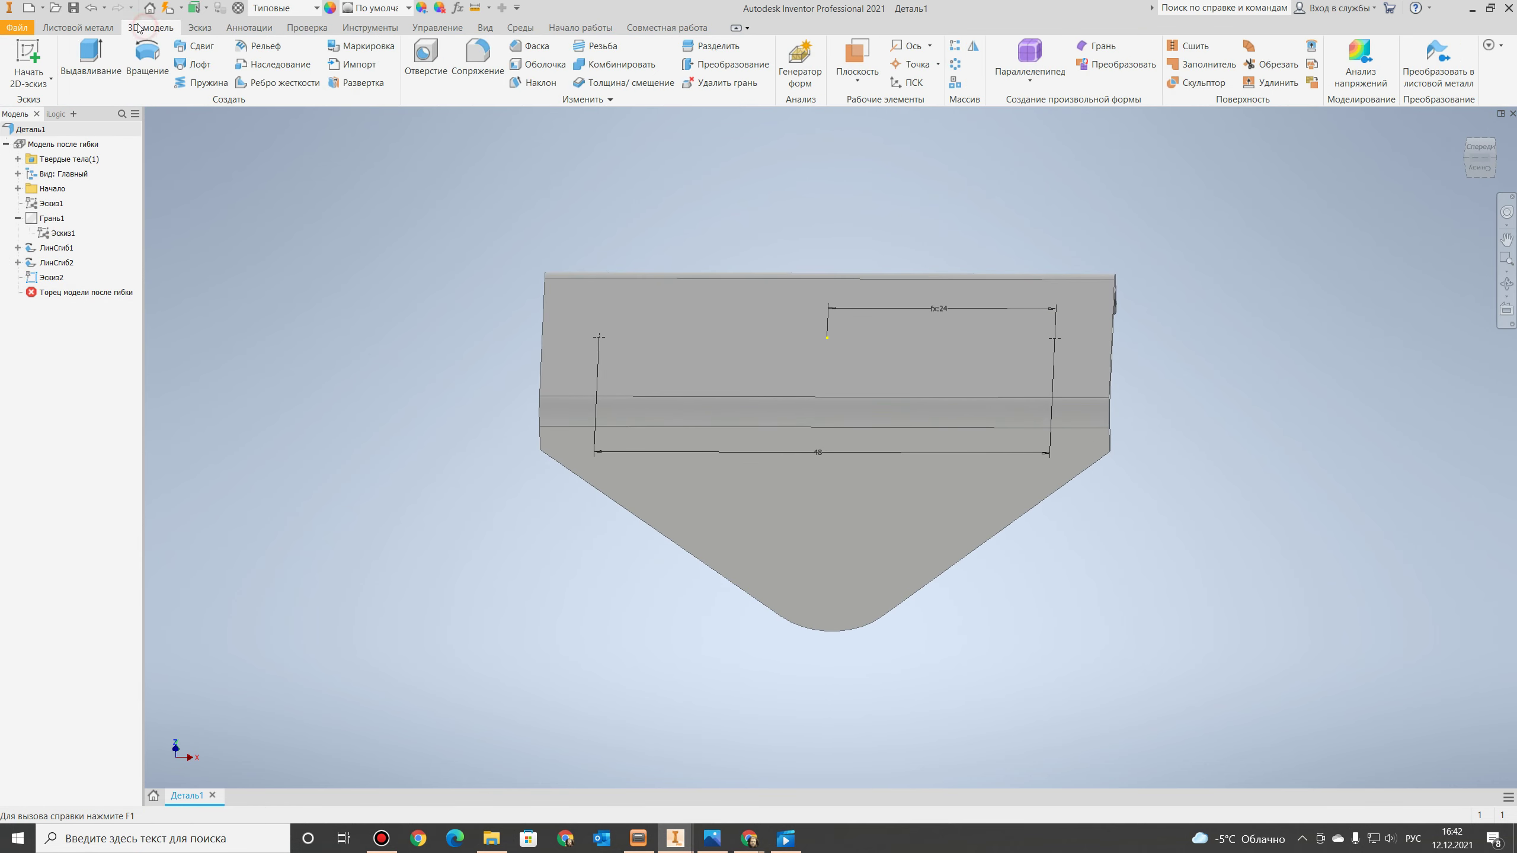
left_click(426, 57)
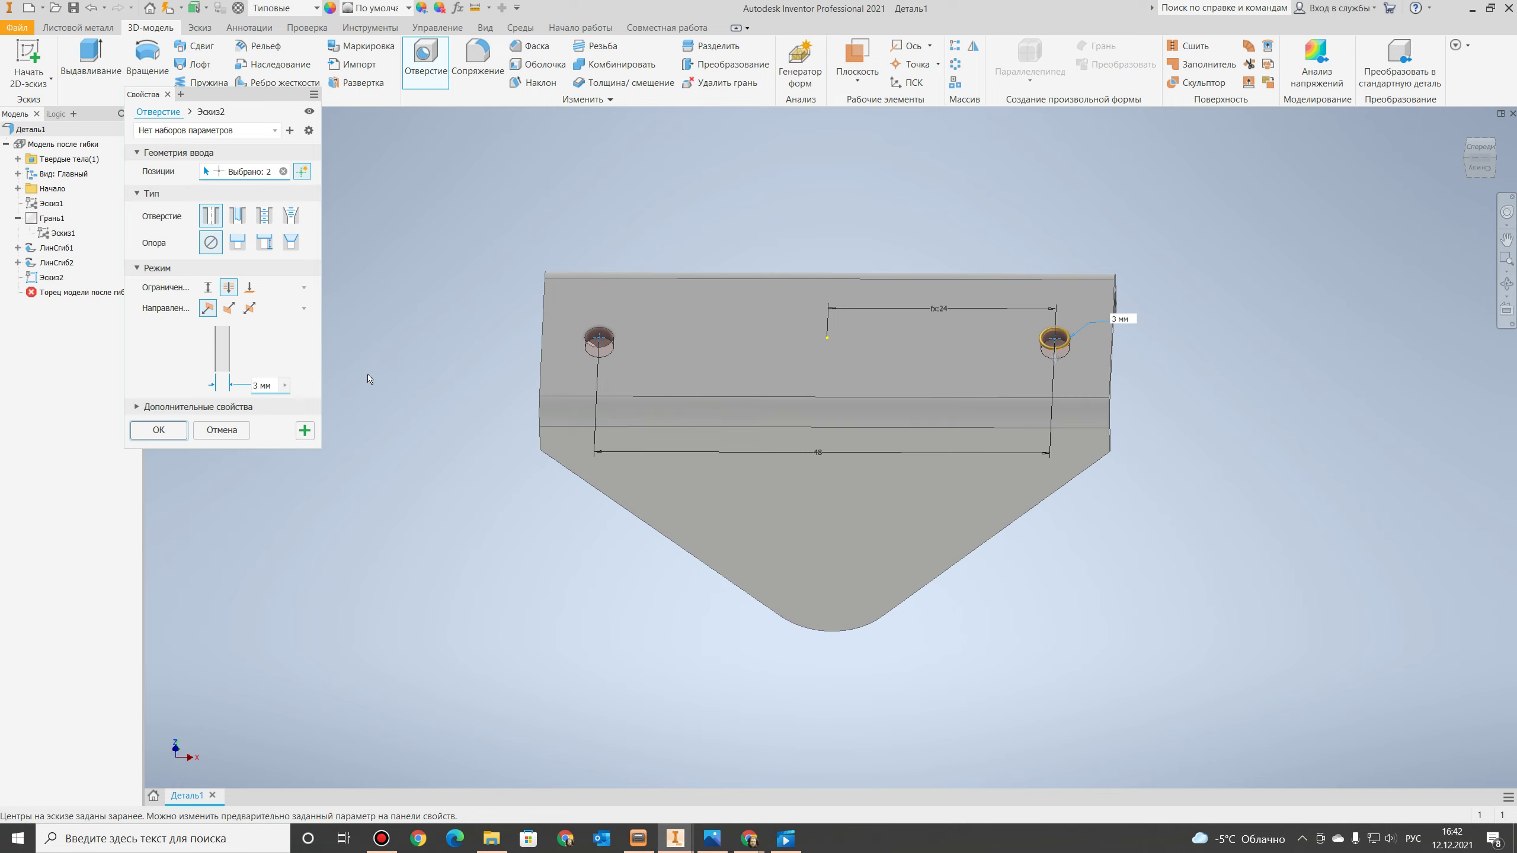
key("Return")
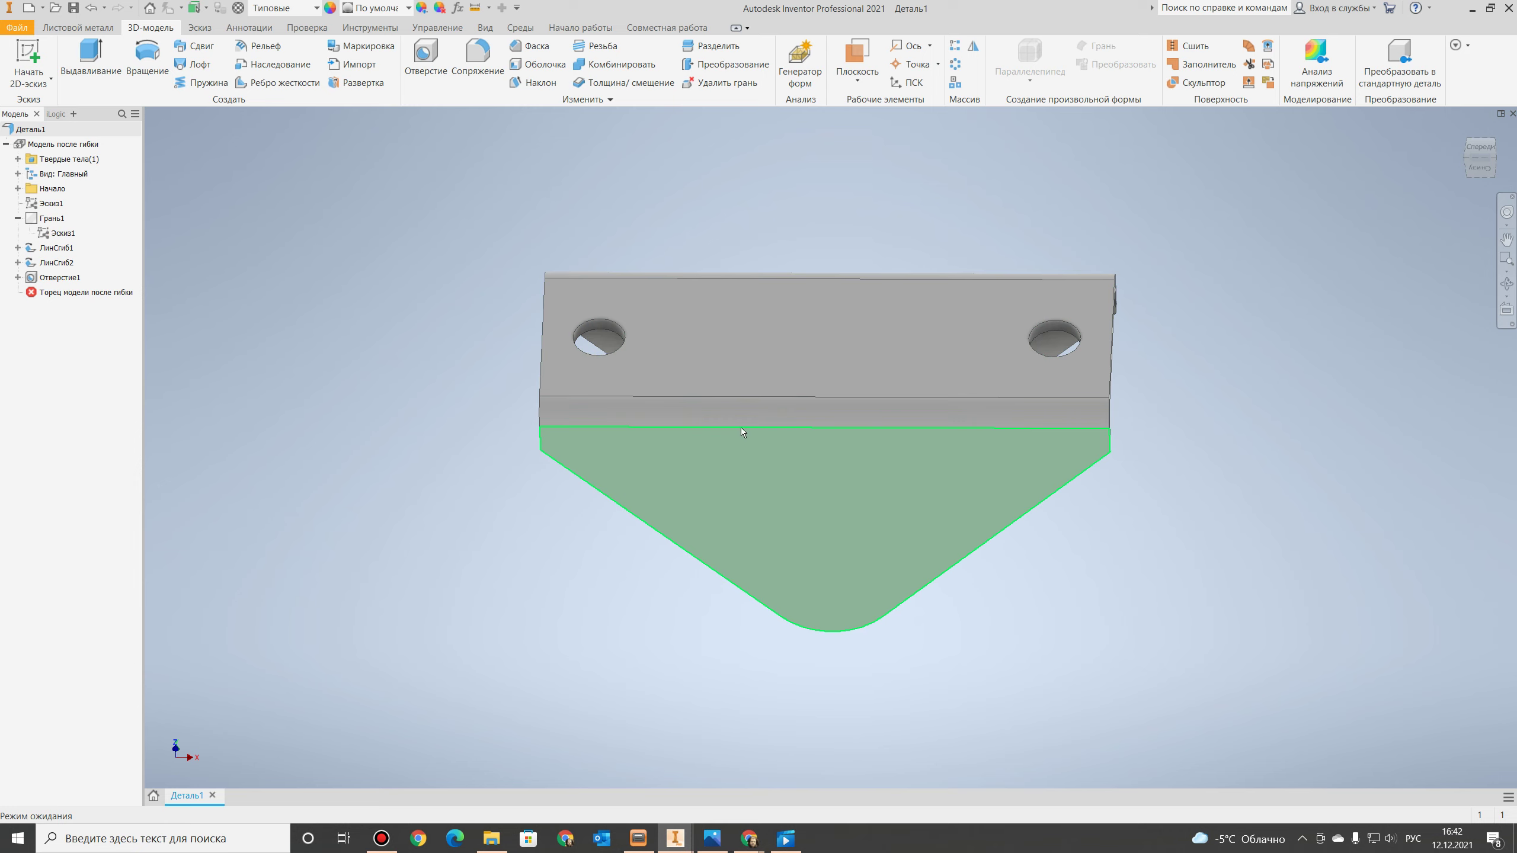
Start a sketch on the front triangular flap and place one point on its vertical centre line, about 23 mm below the upper edge.
left_click(28, 57)
left_click(786, 543)
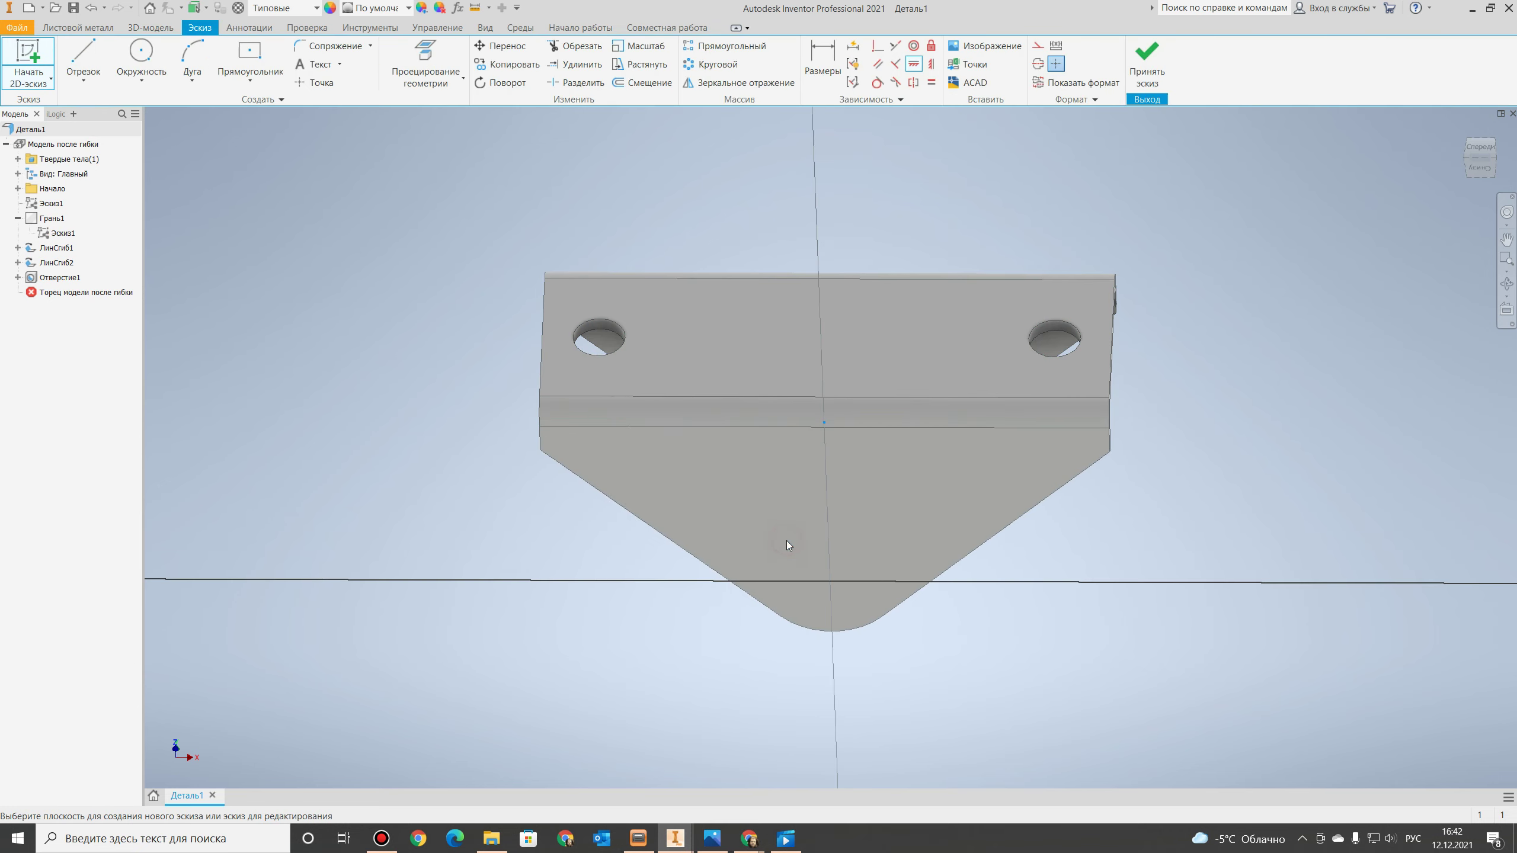
middle_click_drag(904, 602, 804, 529)
key("p")
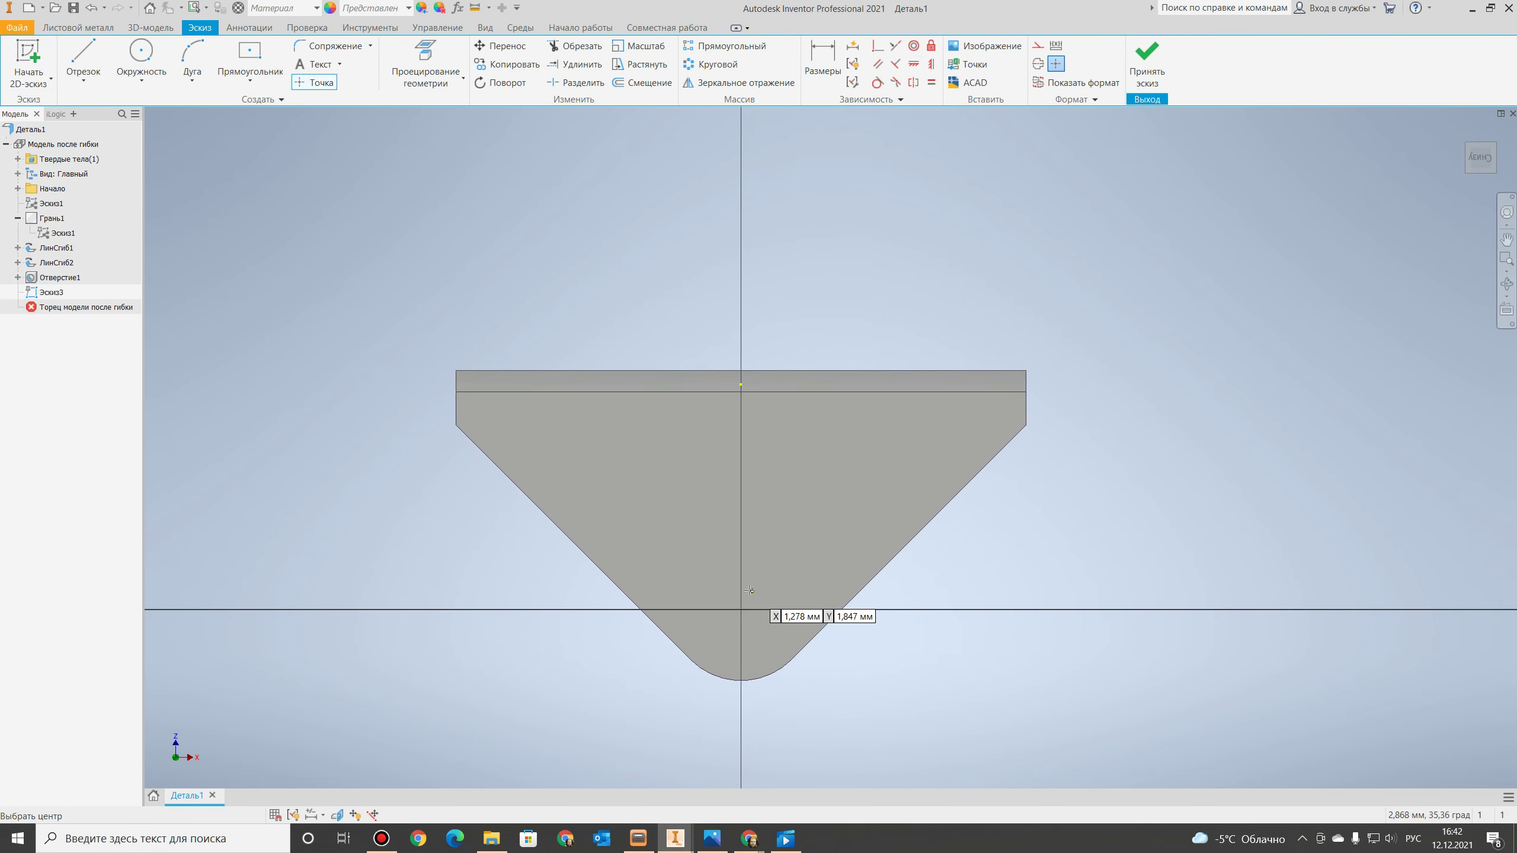
right_click(830, 536)
left_click(870, 524)
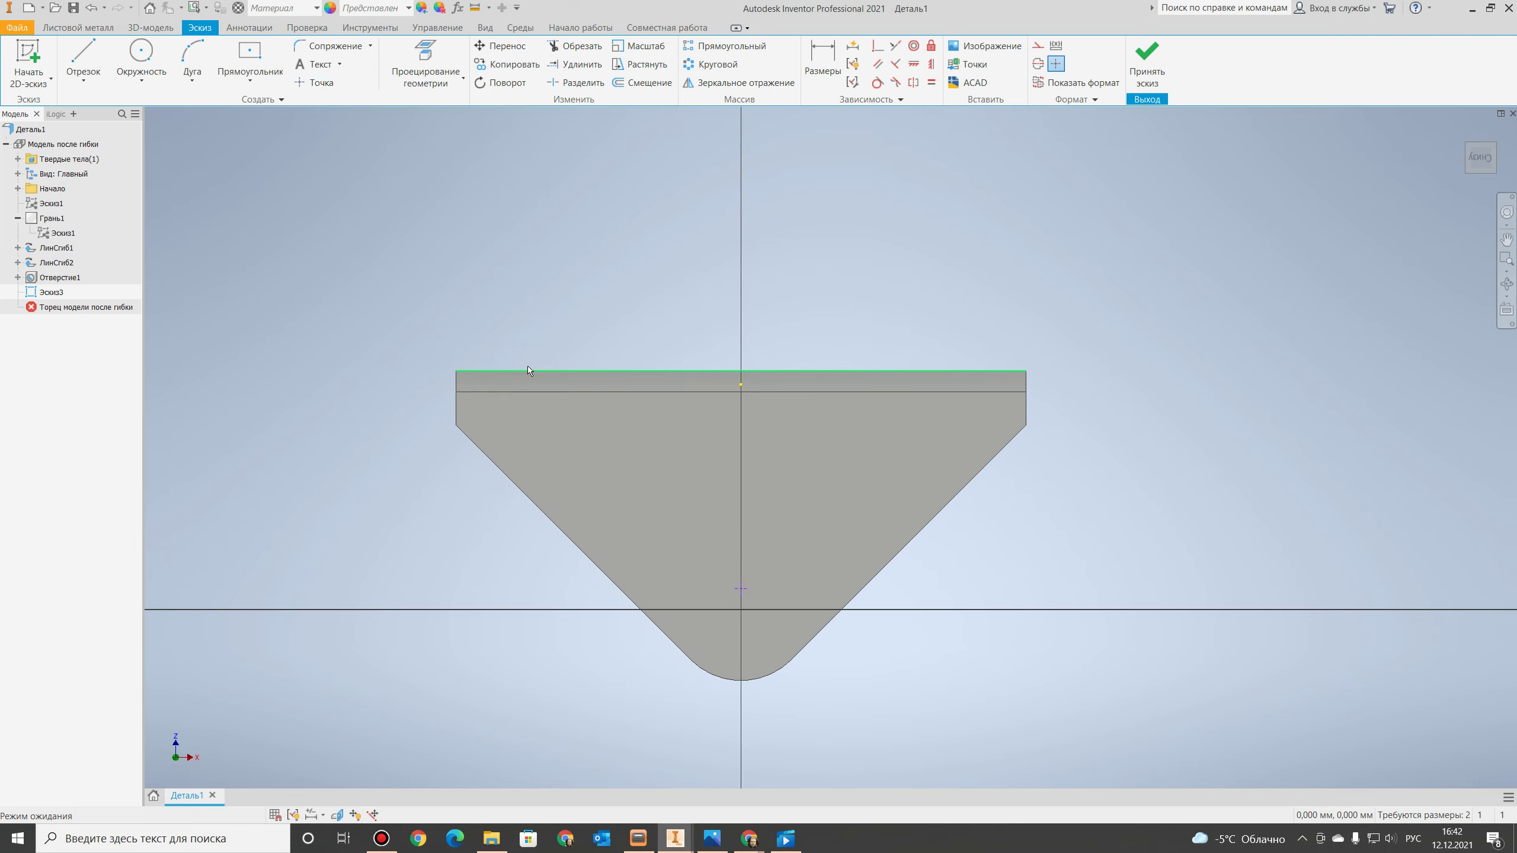
Dimension the point's distance from the flap's upper edge as 25,5 mm.
left_click(823, 56)
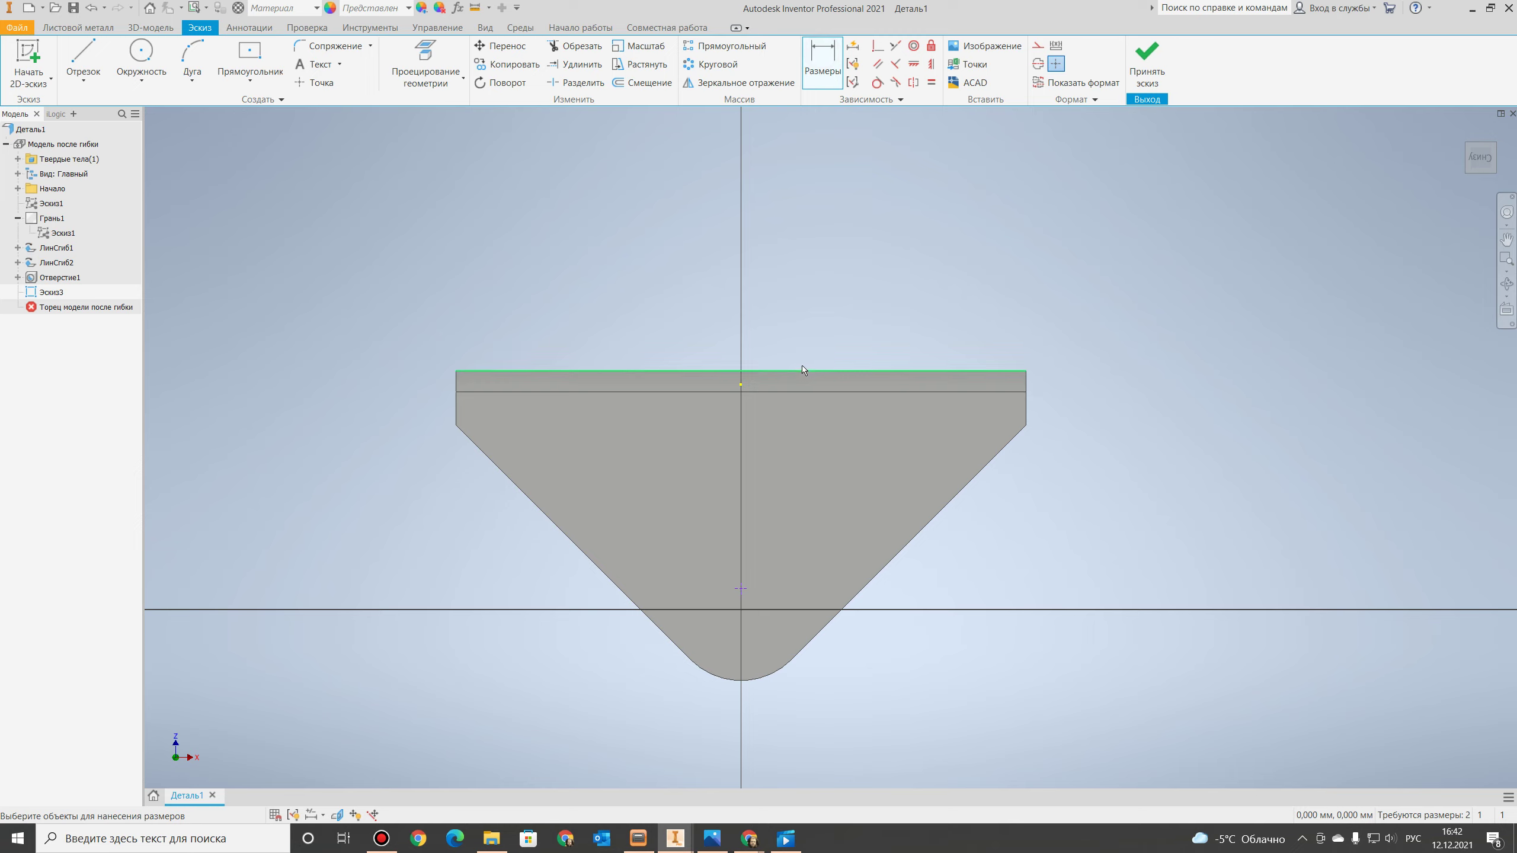
left_click(797, 371)
left_click(740, 588)
left_click(806, 509)
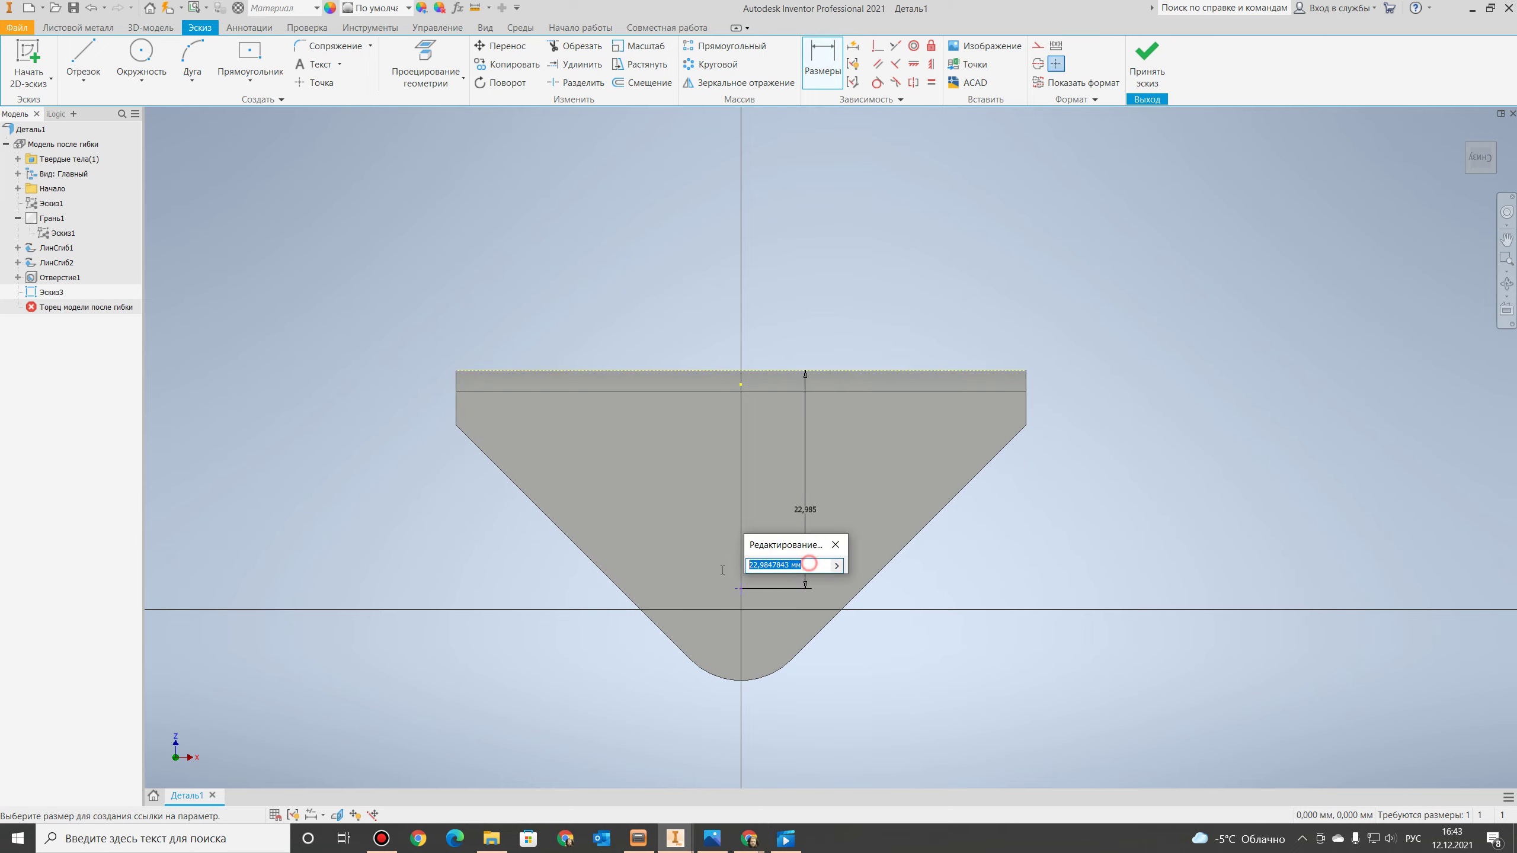
type("25,5")
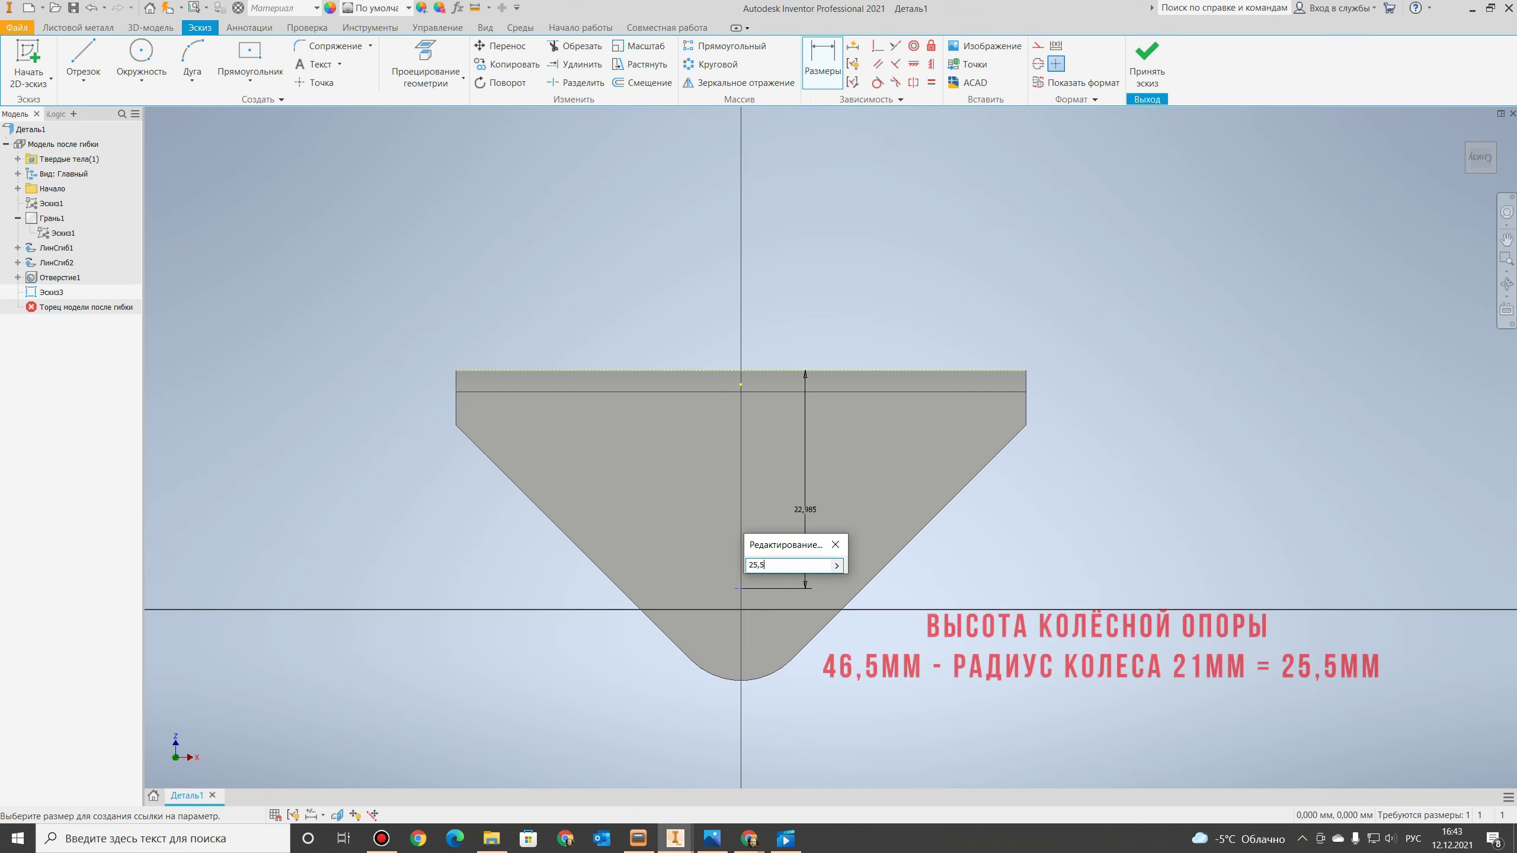
key("Return")
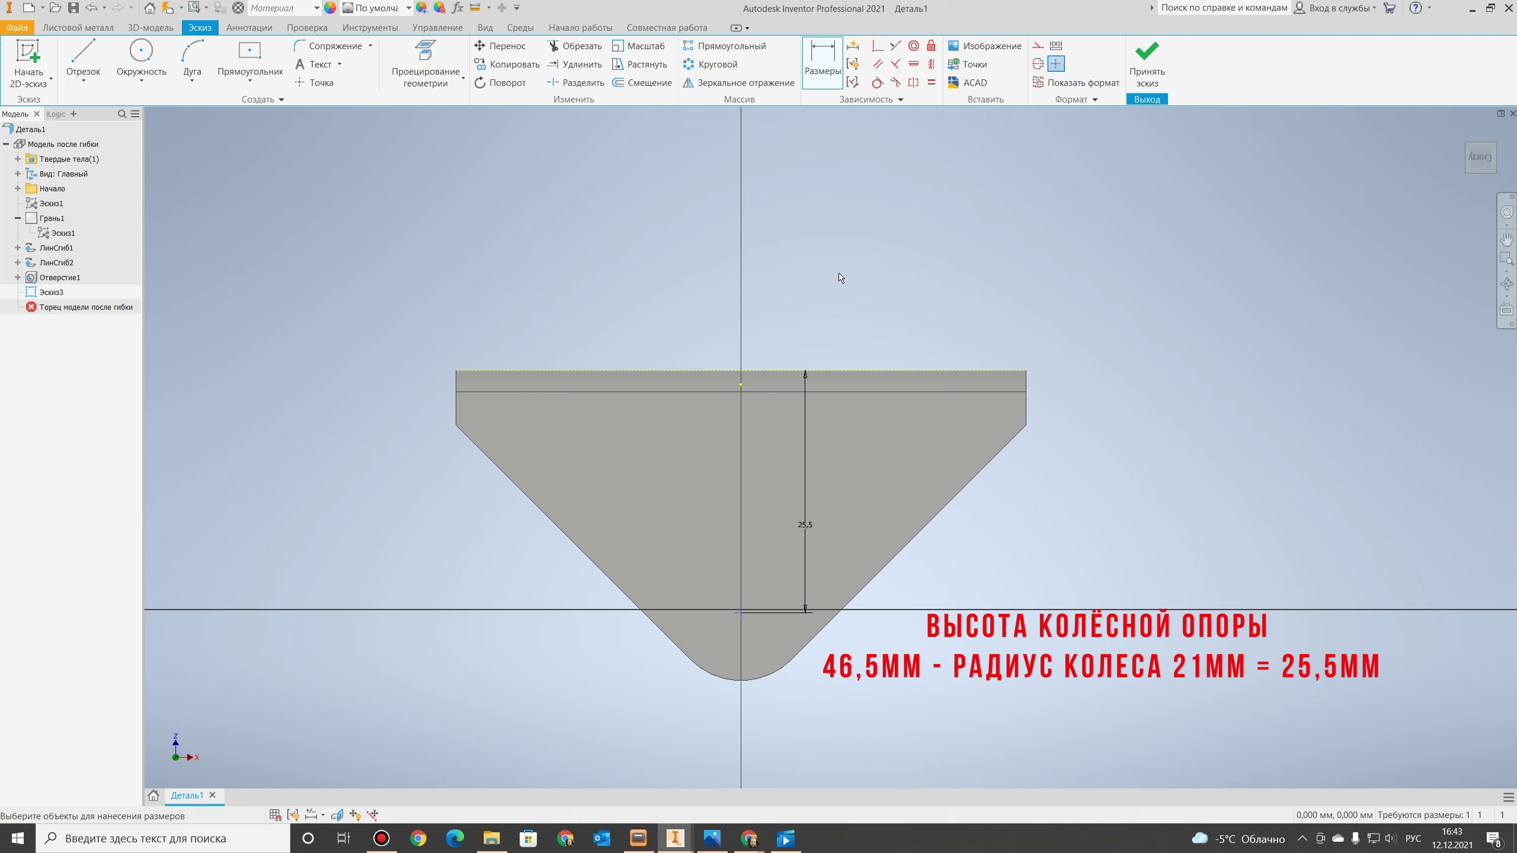
Constrain the point vertically in line with the flap's projected centre point and create a simple 6 mm through-all hole at it.
left_click(929, 65)
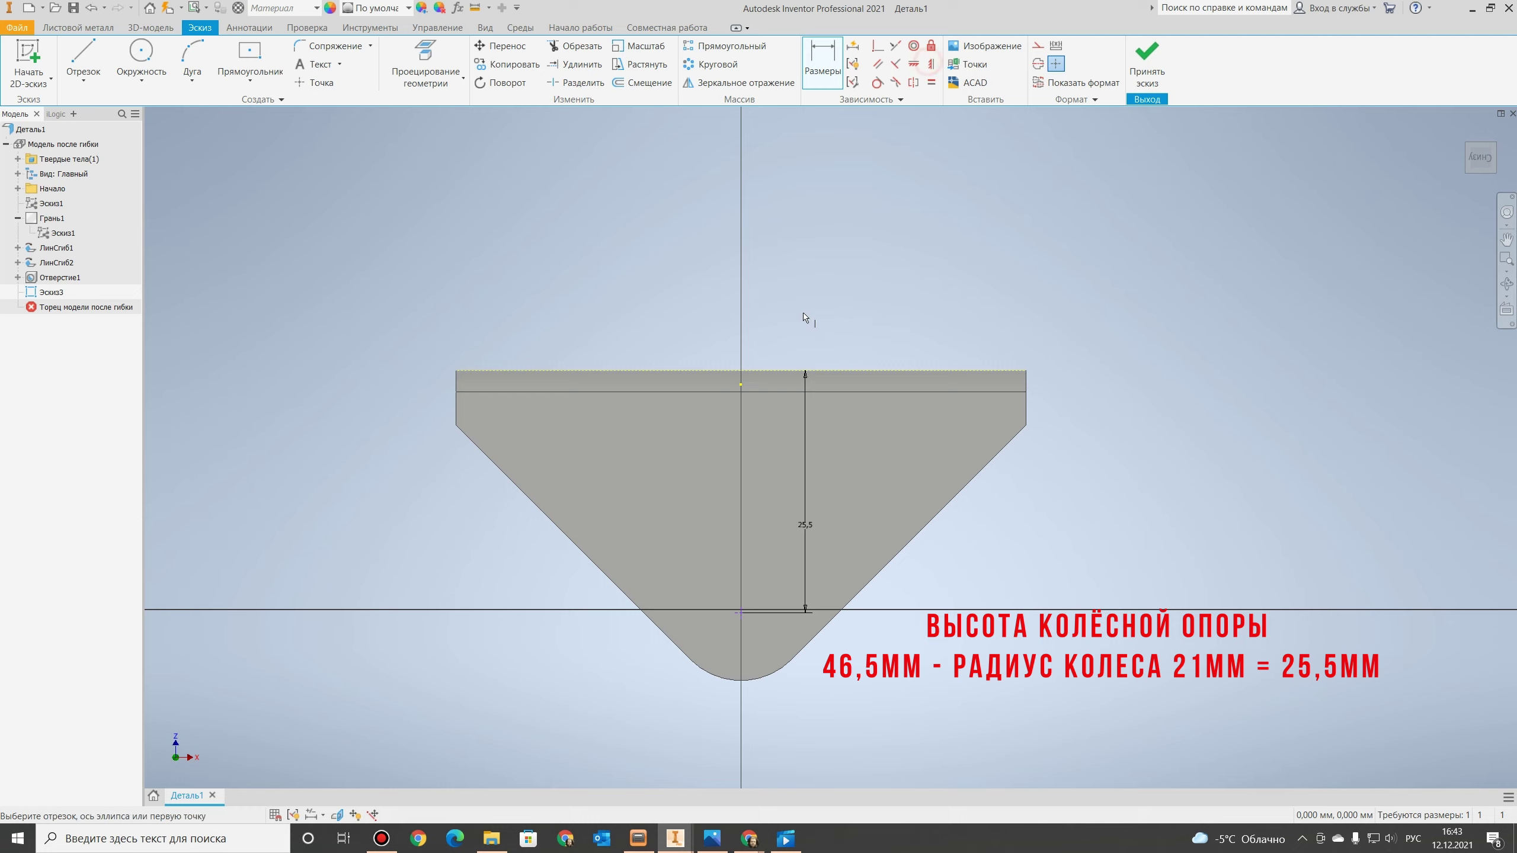
left_click(742, 384)
left_click(739, 614)
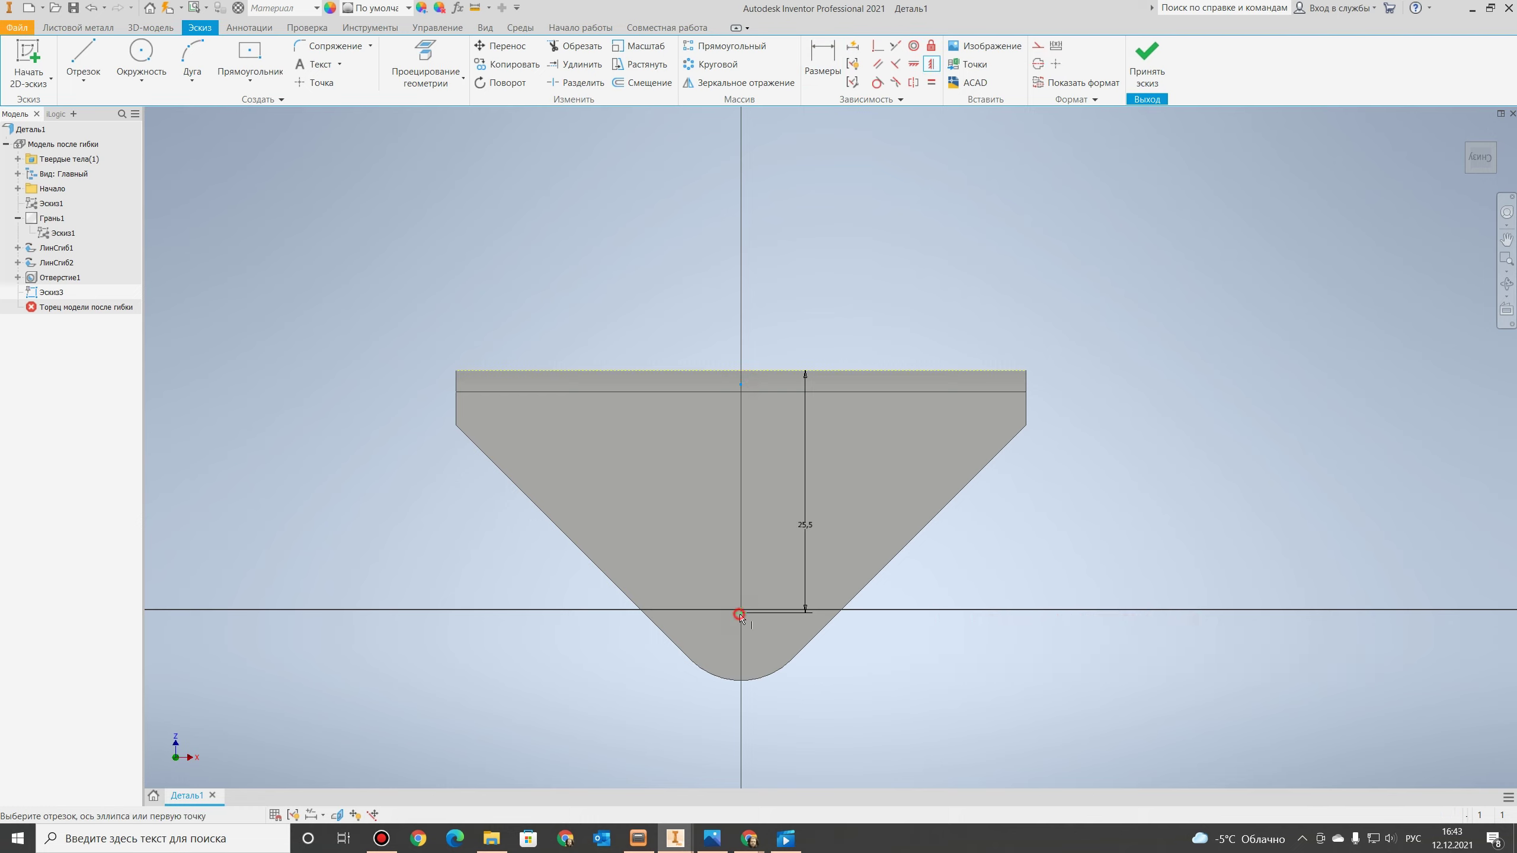
left_click(1150, 63)
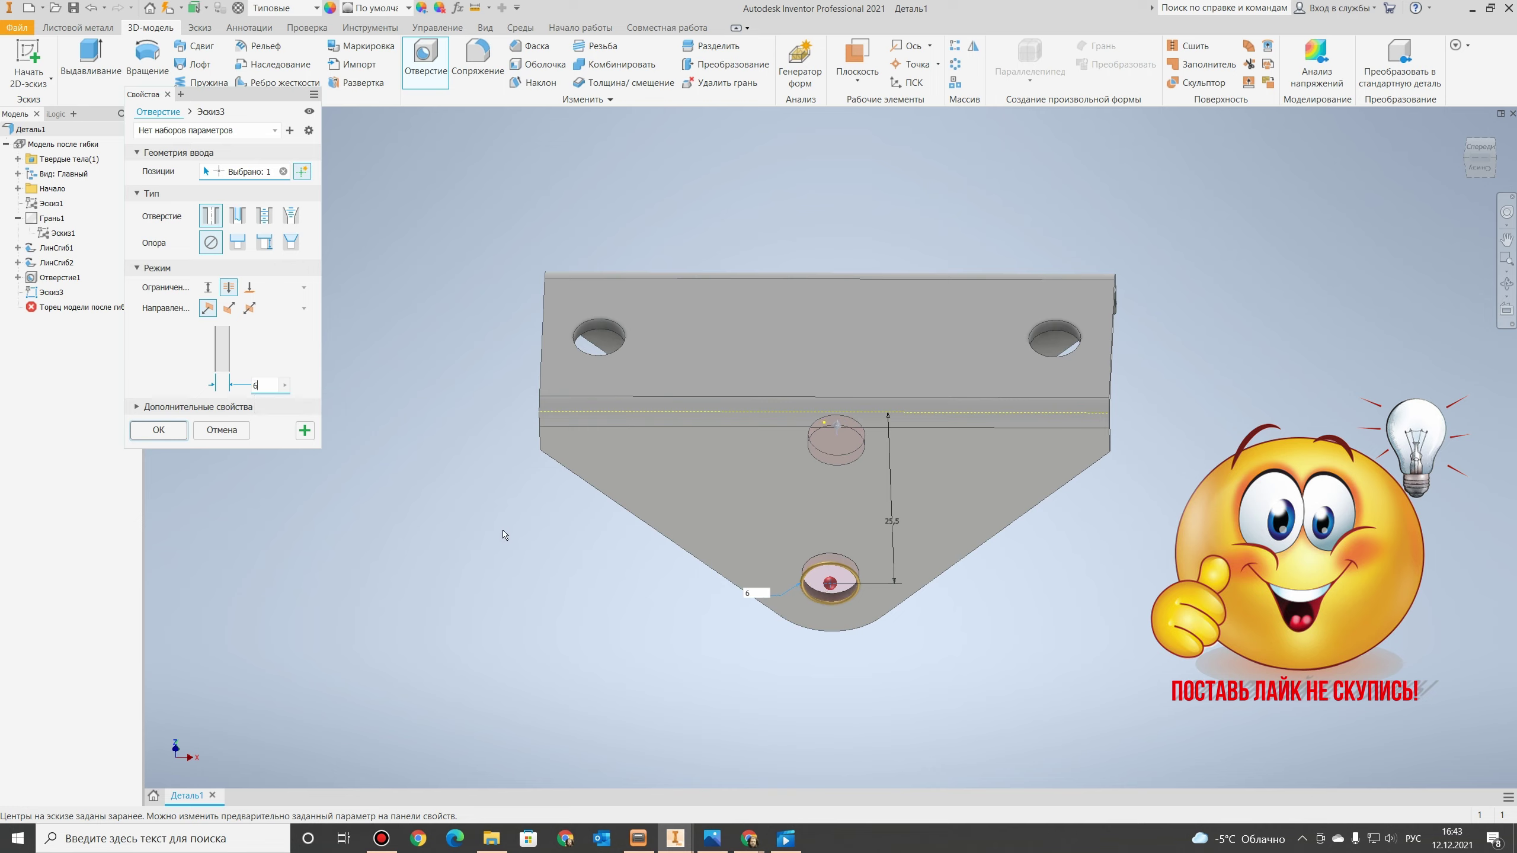
key("Return")
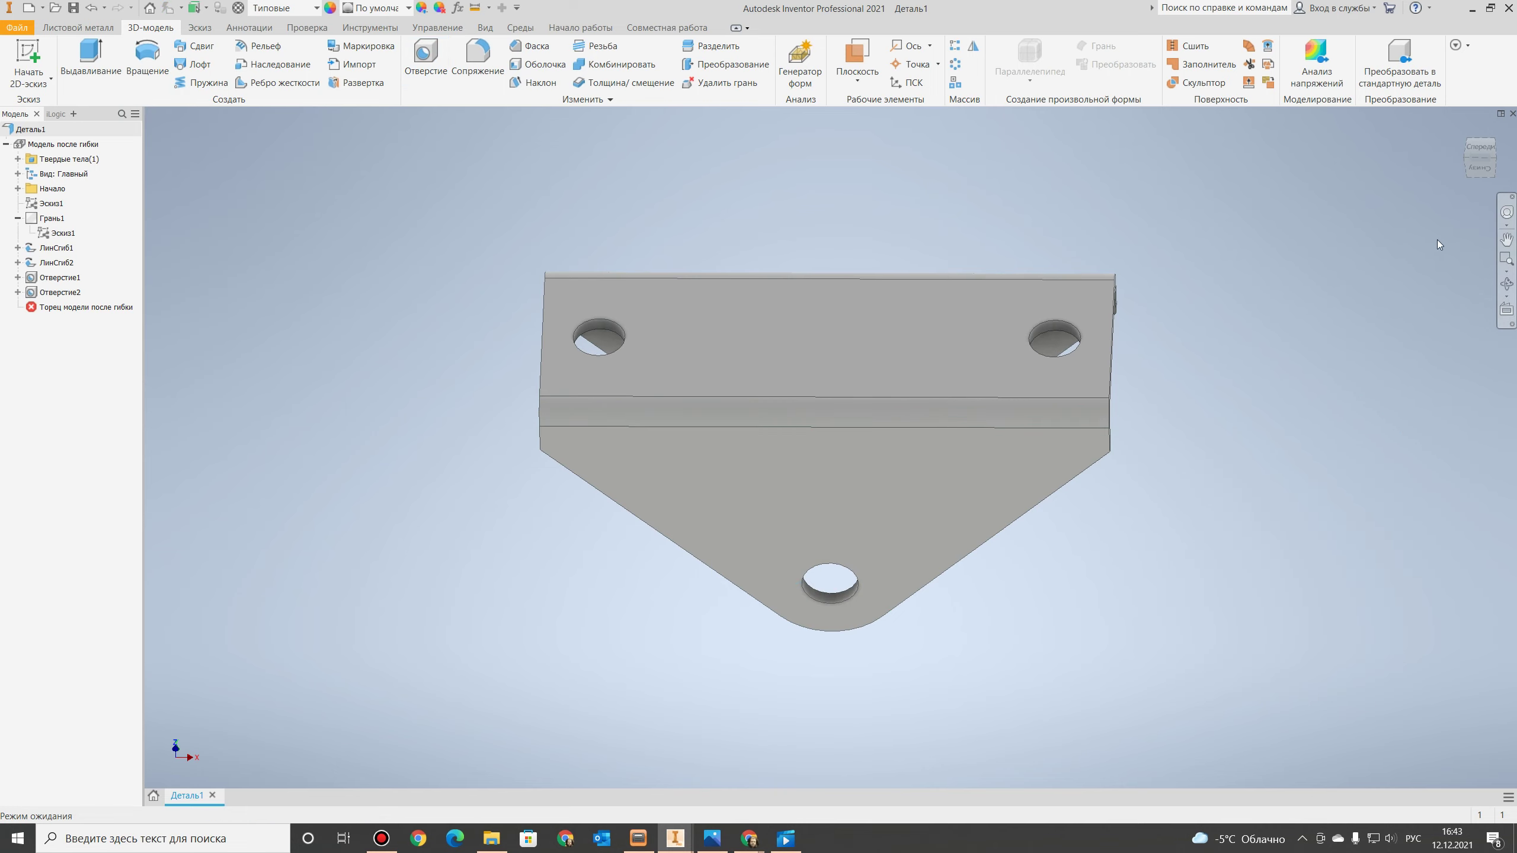
Begin saving the finished base part as a new file and create a folder 512Р inside the Фурнитура folder.
left_click(1484, 171)
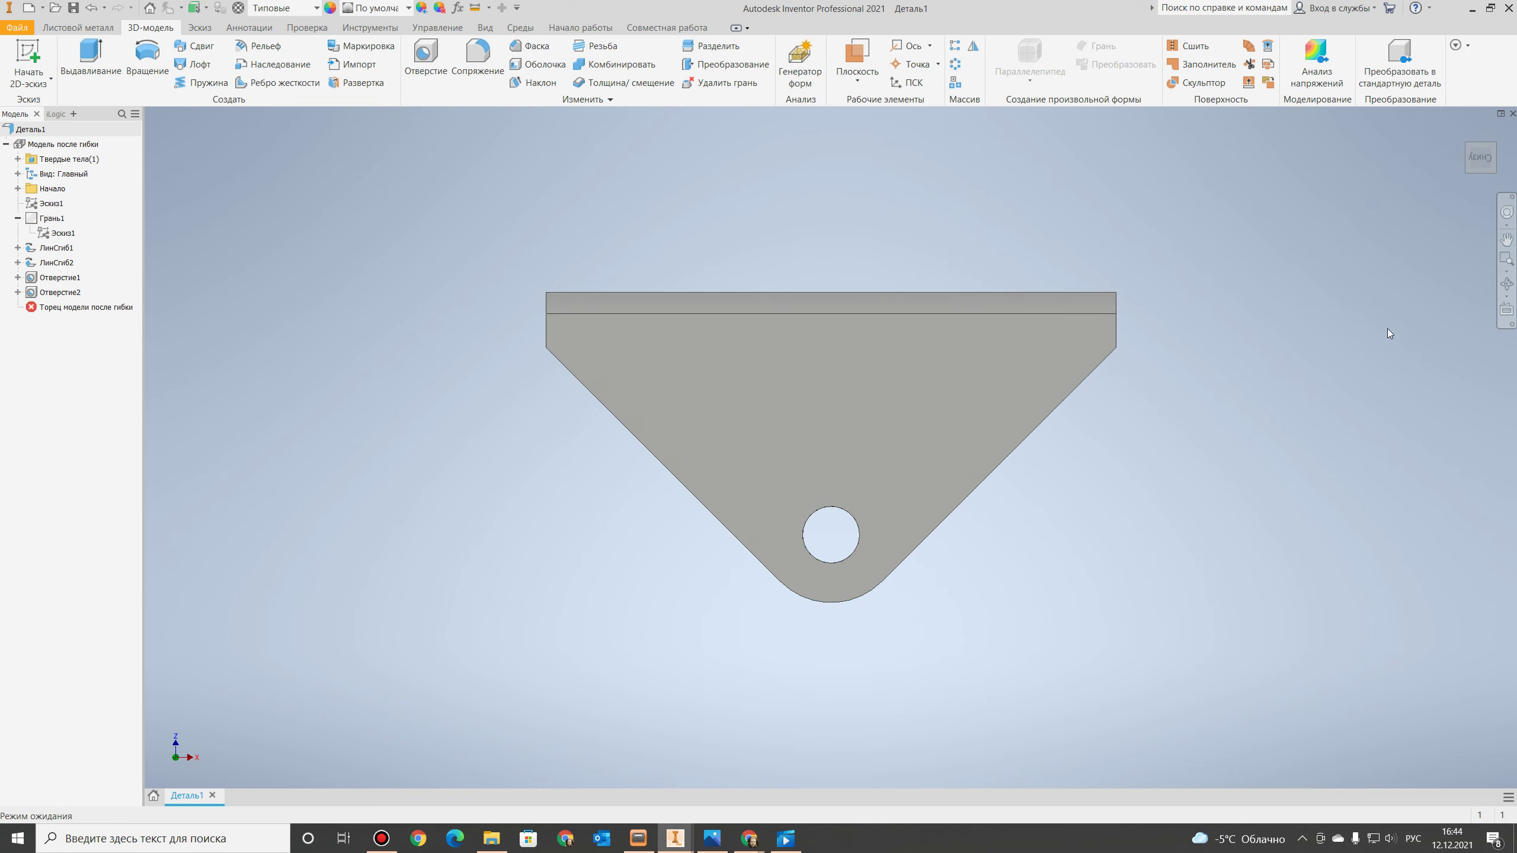
left_click(1475, 167)
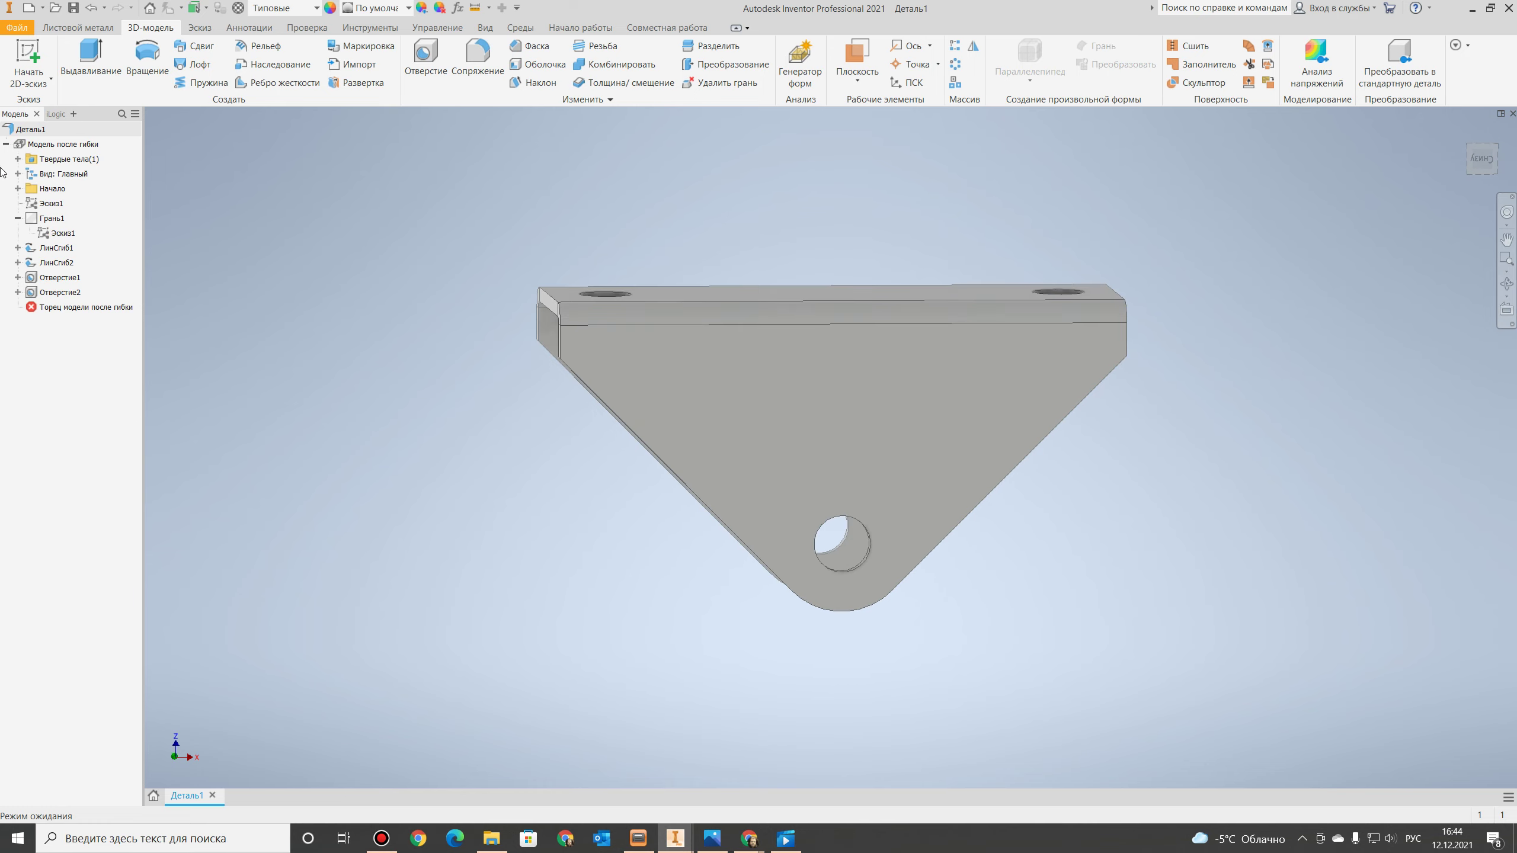
left_click(15, 28)
left_click(36, 187)
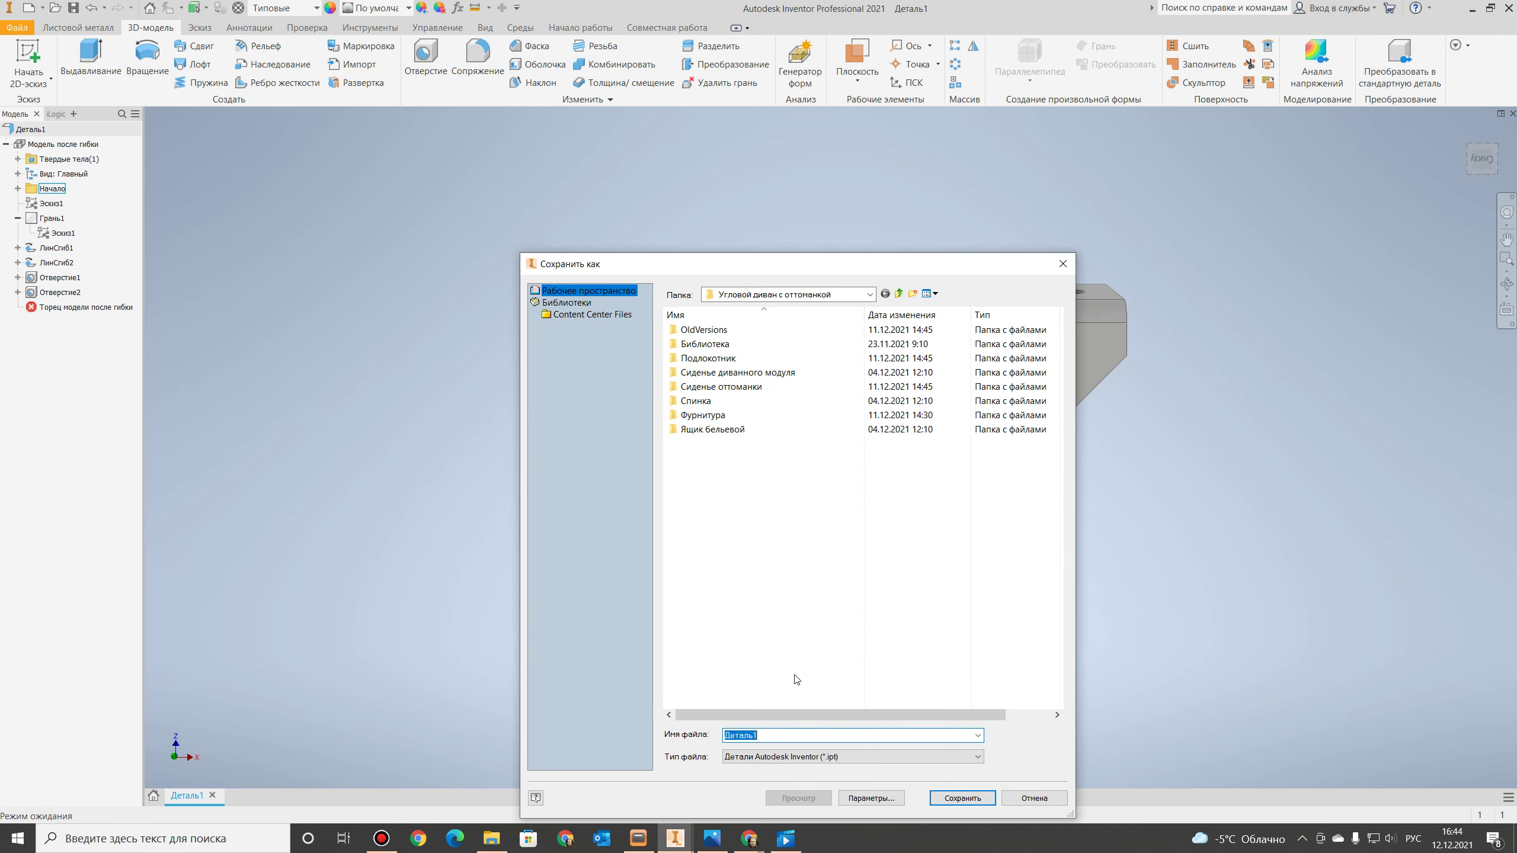
double_click(710, 416)
right_click(729, 471)
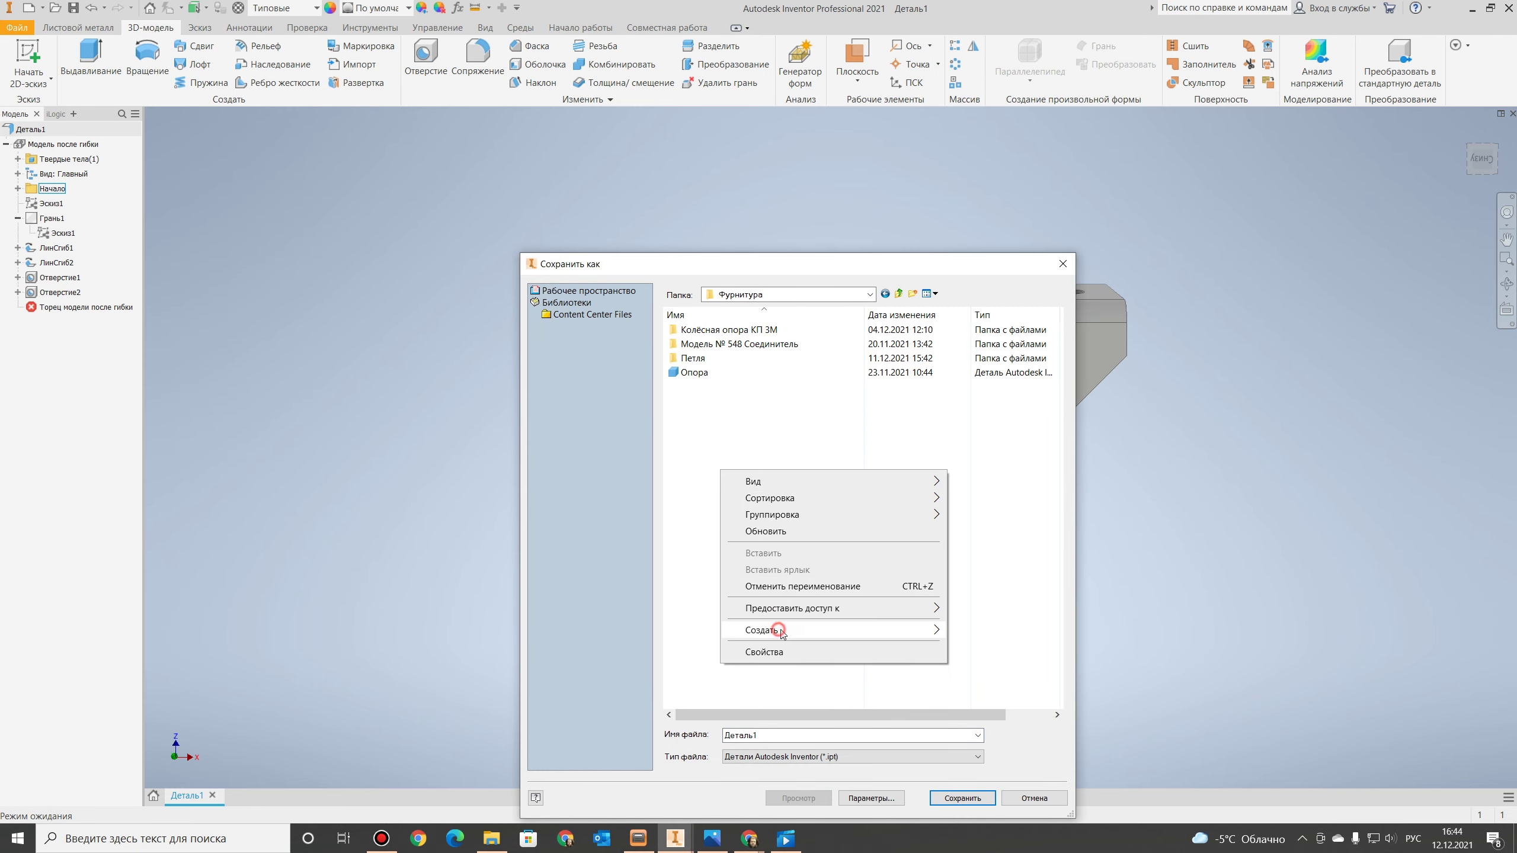
mouse_move(776, 630)
left_click(997, 418)
type("512Р")
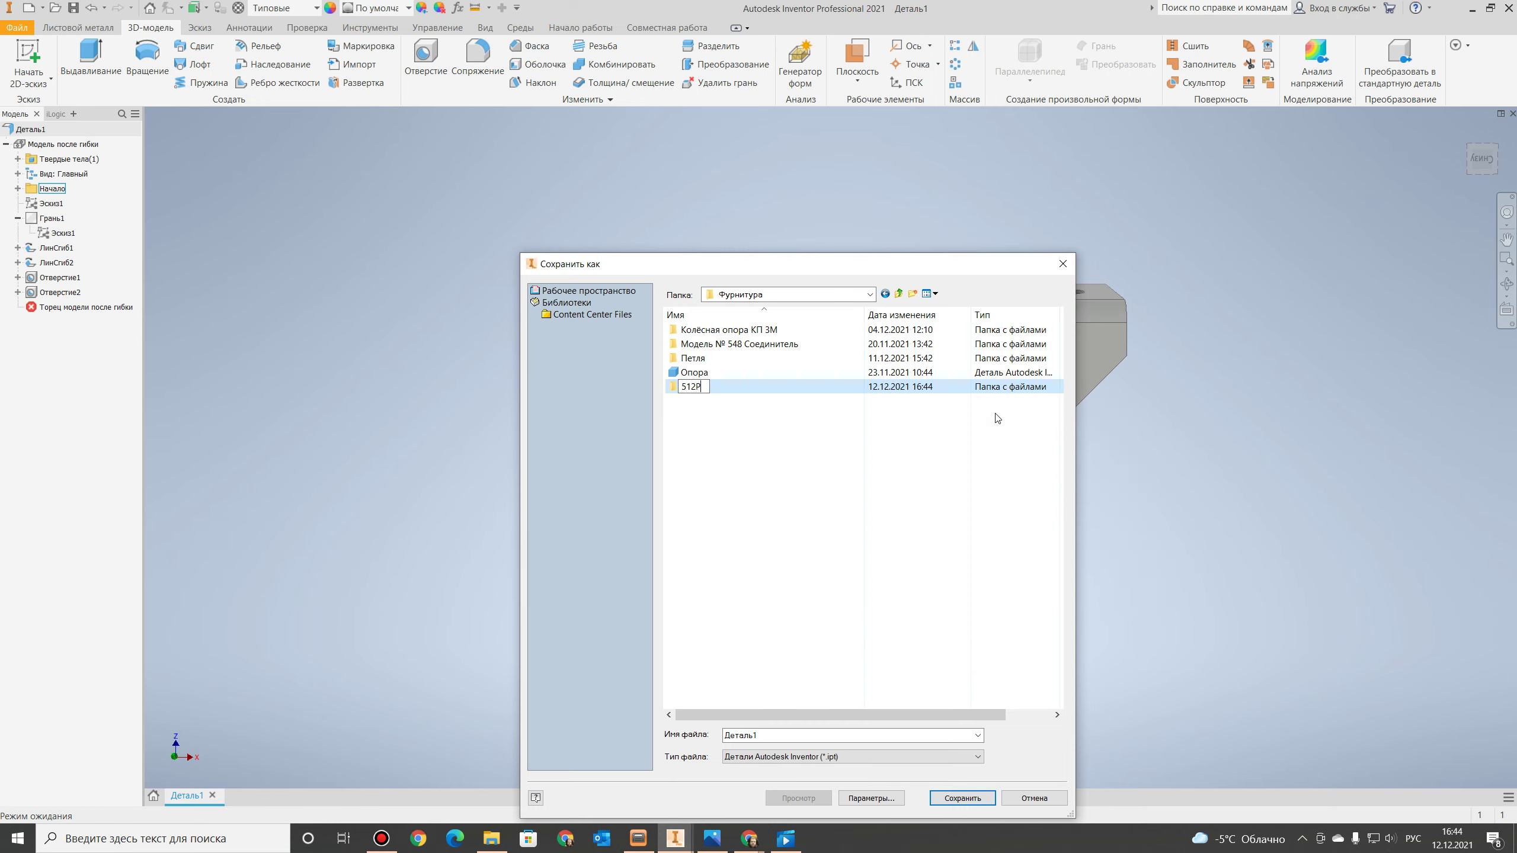
Save the base part as "Основа КО 512" in the 512Р folder and close it.
double_click(693, 386)
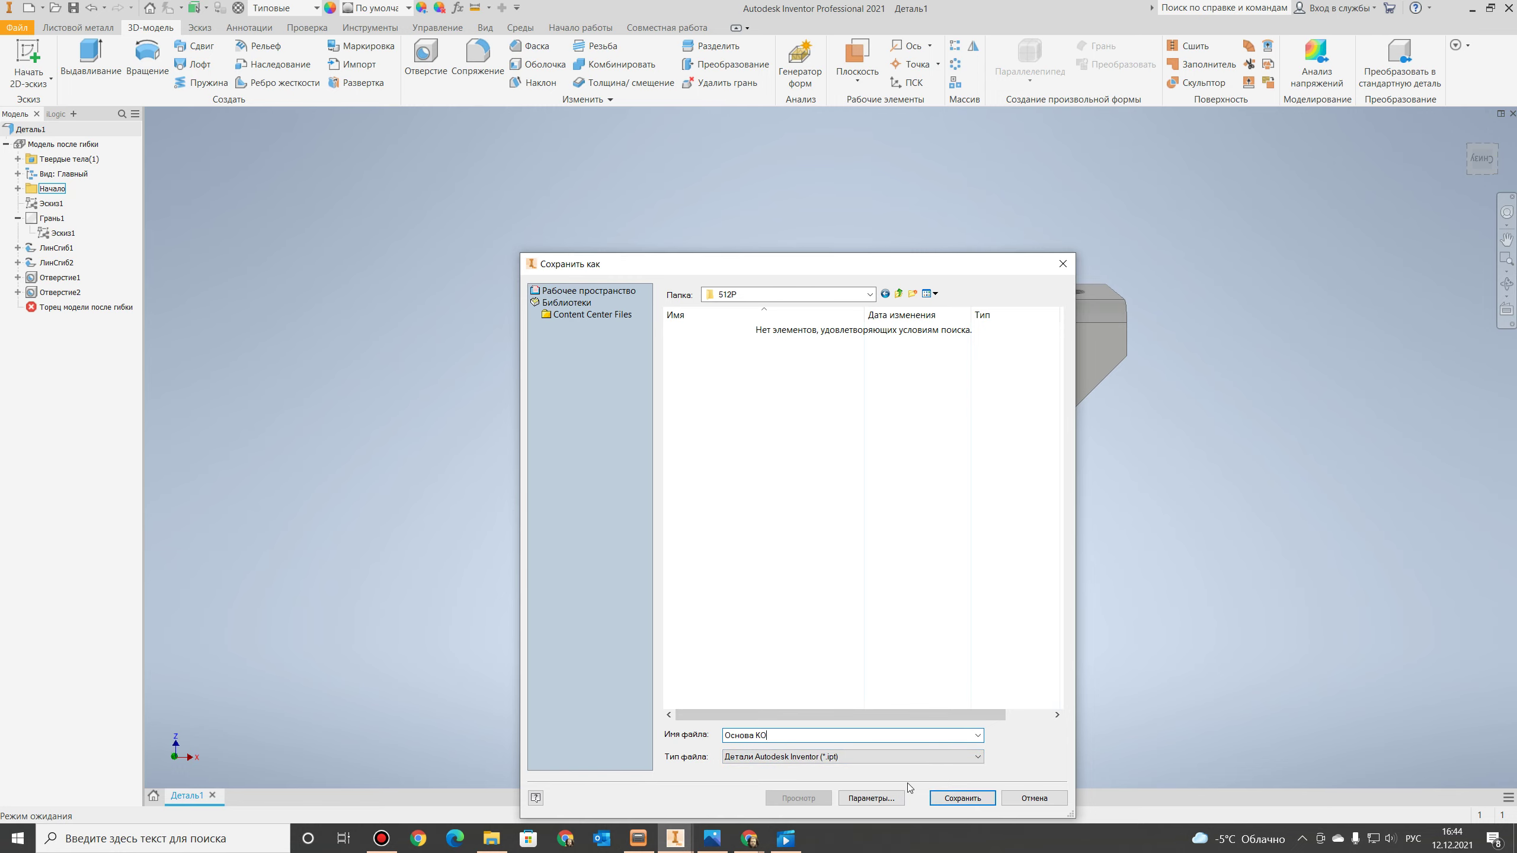
type("512")
key("Return")
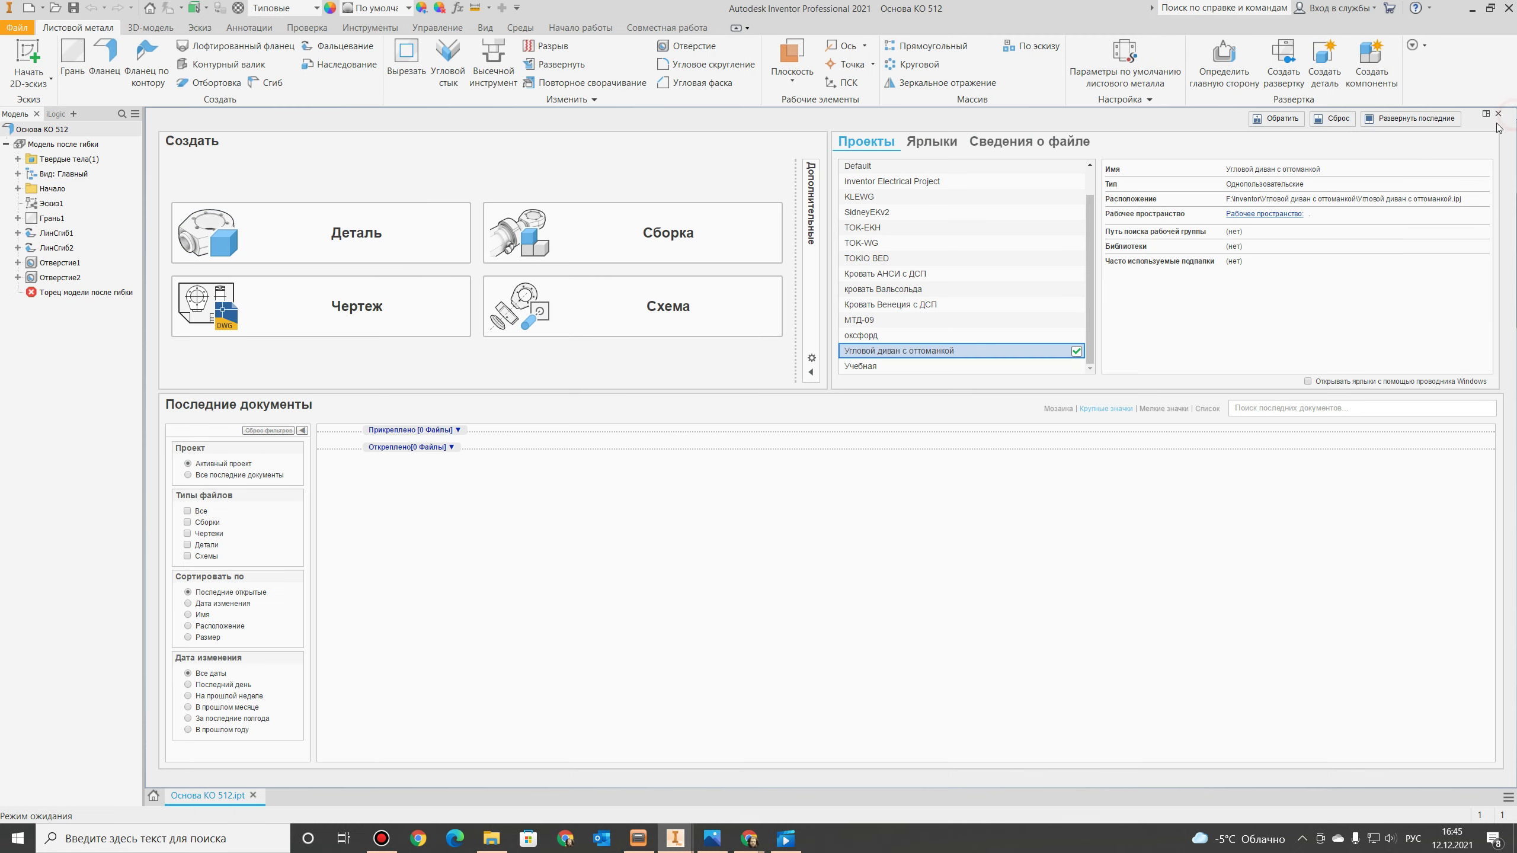
left_click(1498, 113)
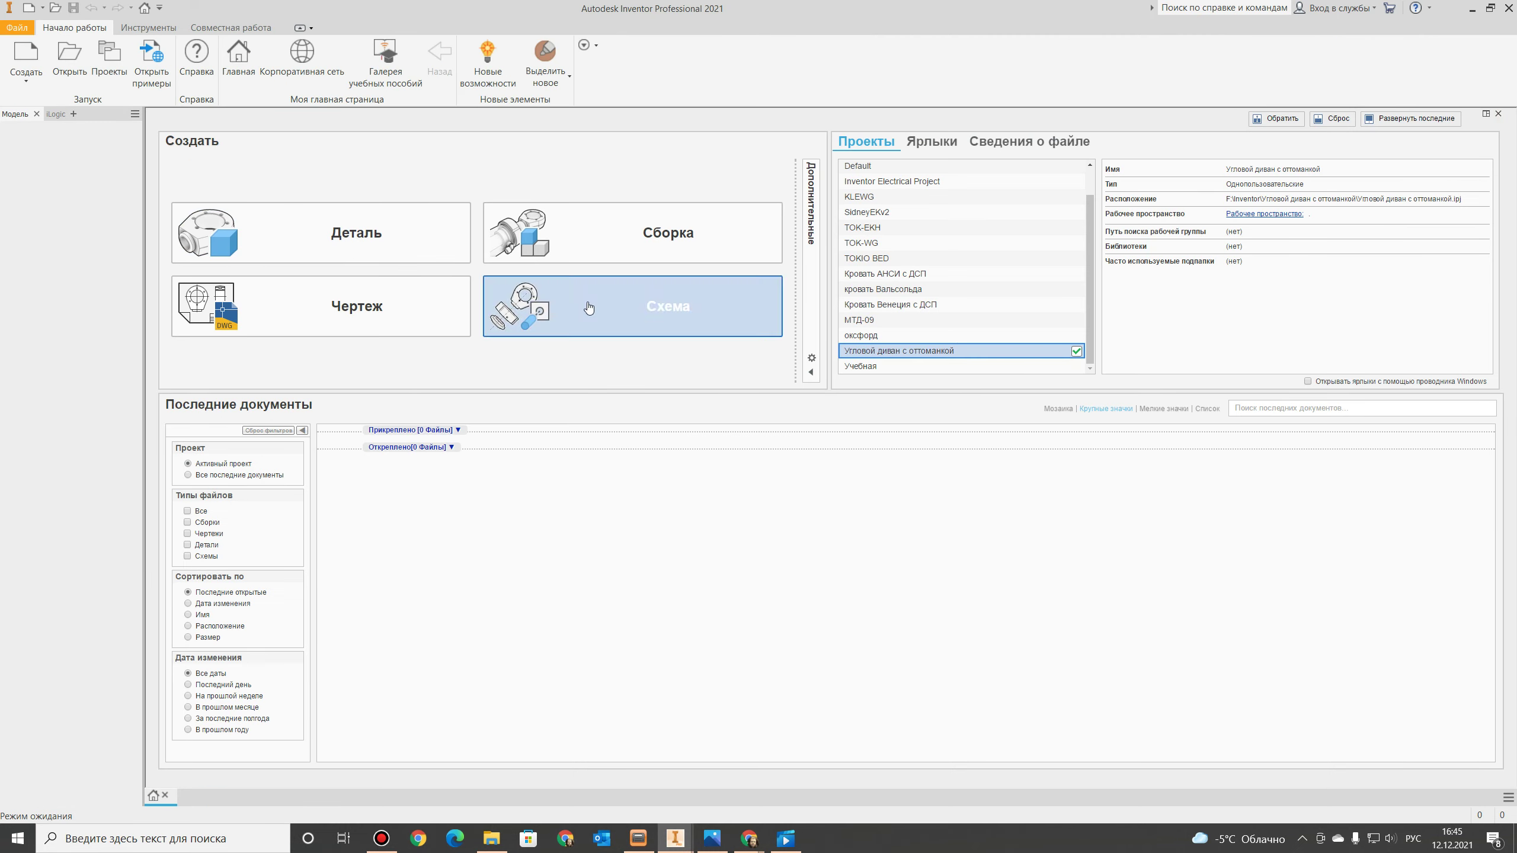
Create a new part and sketch on its XY plane an open stepped line profile with a collar at each end, about 35 mm wide.
left_click(322, 232)
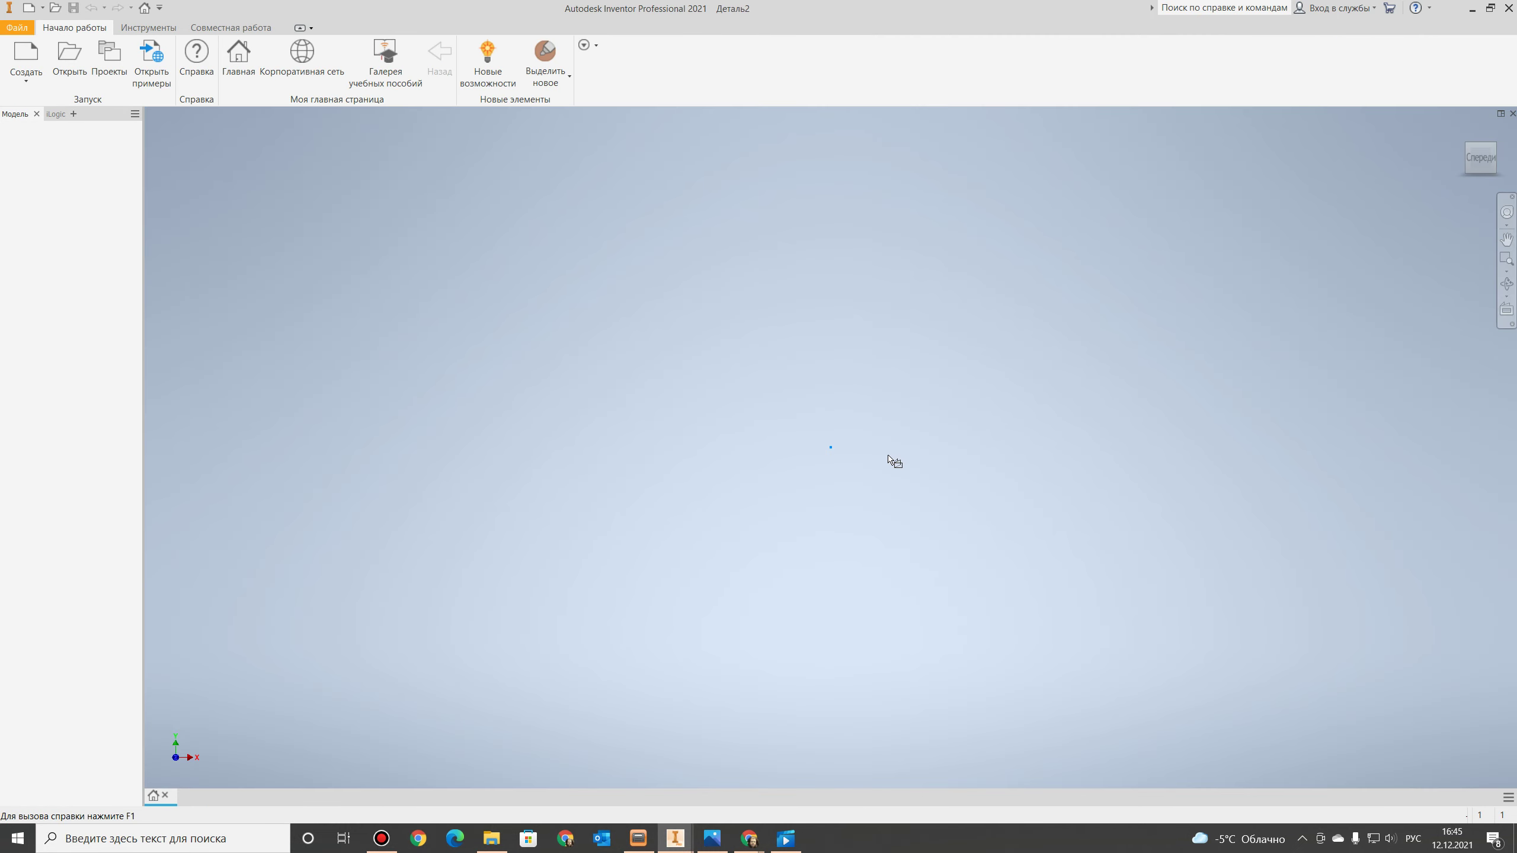
key("c")
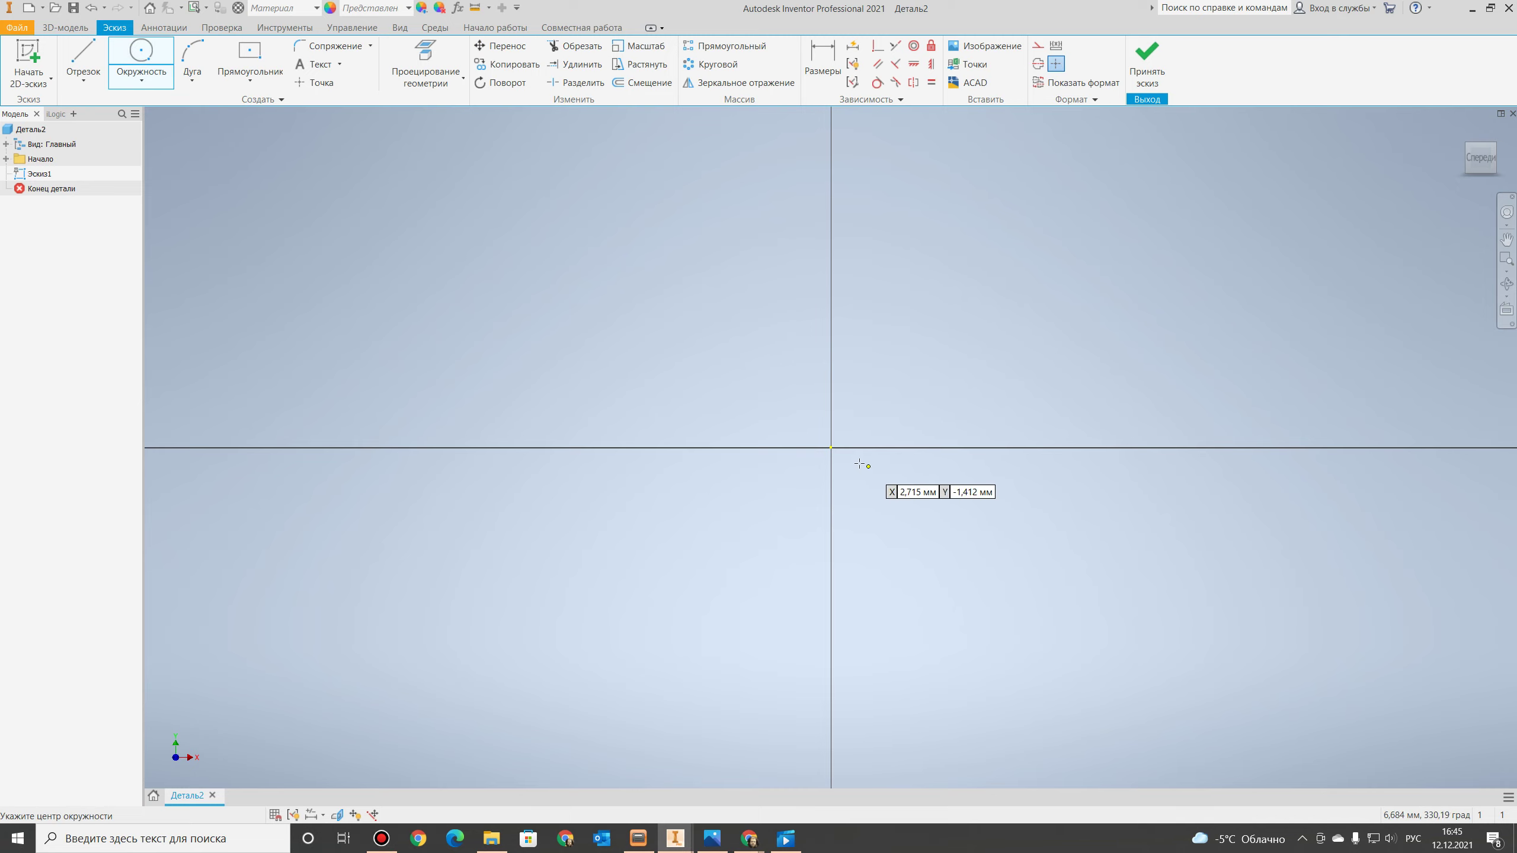
left_click(89, 53)
left_click(583, 447)
left_click(611, 437)
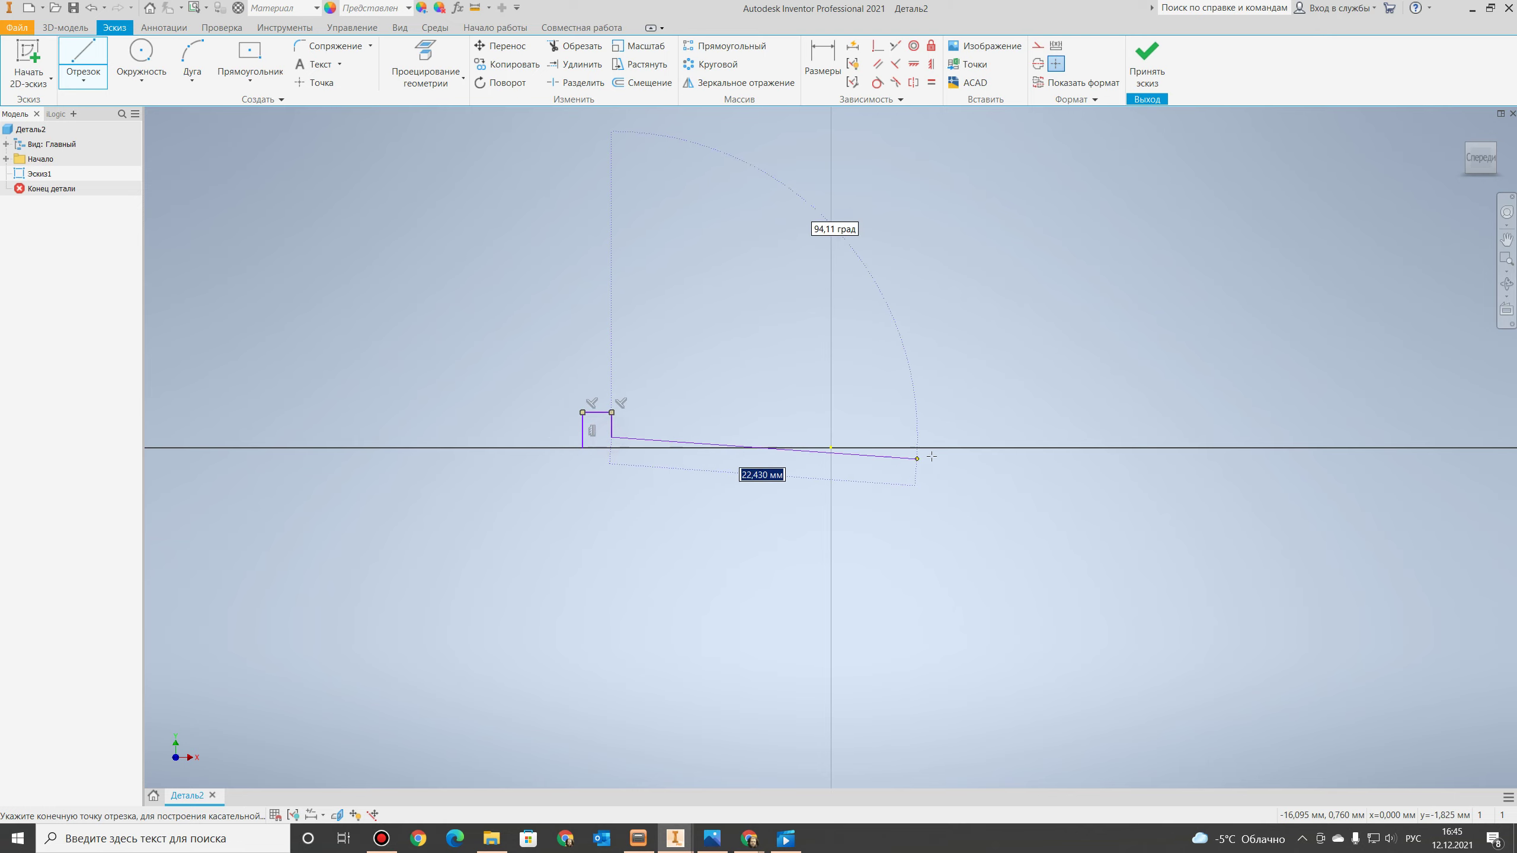
left_click(1037, 438)
left_click(1038, 412)
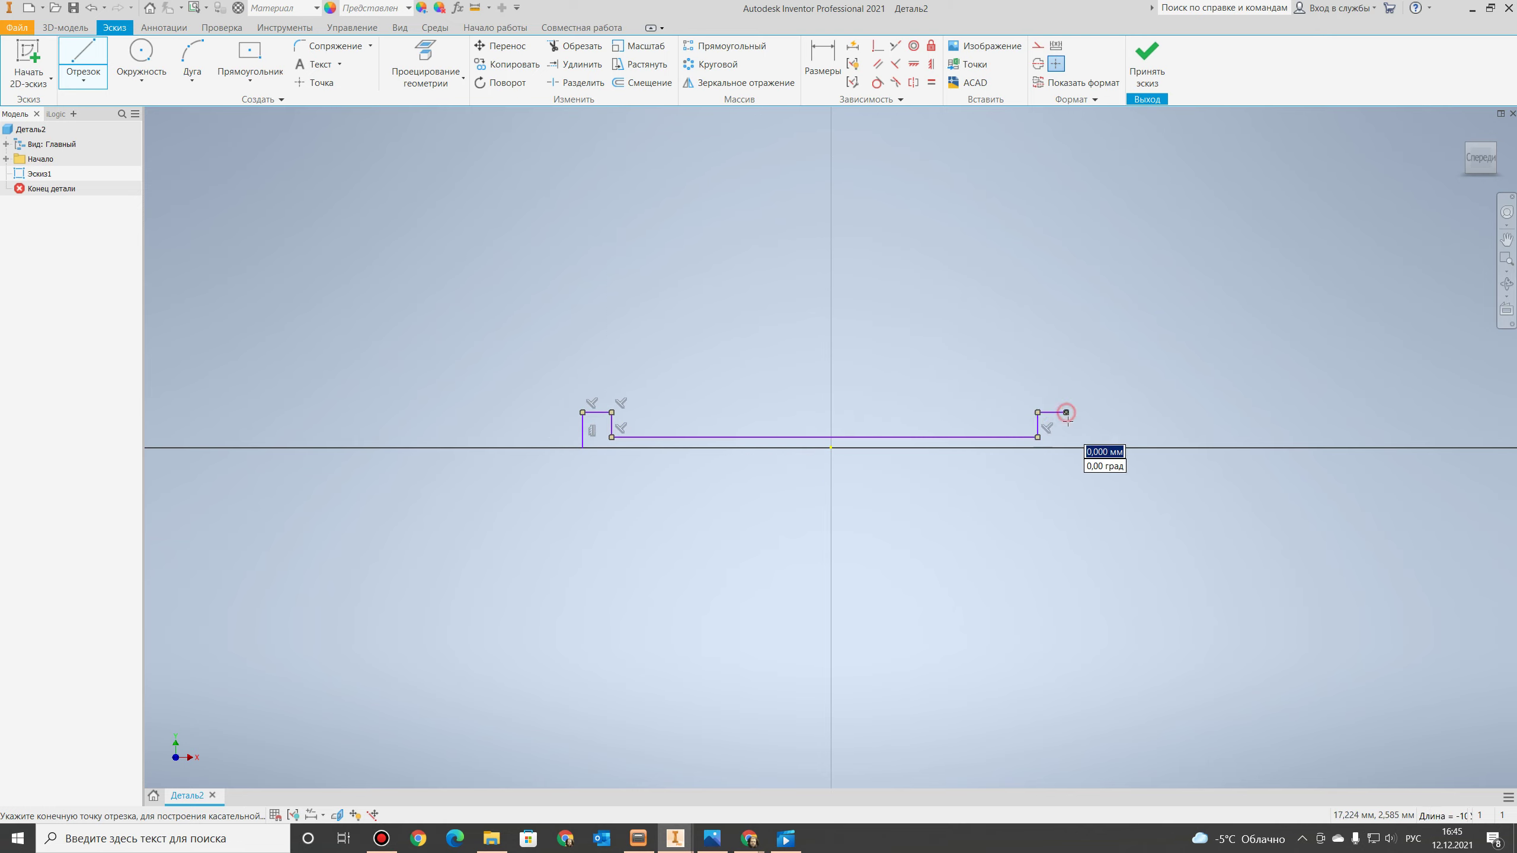
left_click(1066, 413)
left_click(1066, 447)
right_click(1199, 397)
left_click(1111, 439)
Dimension the profile's long middle line at 3 mm above the origin.
middle_click_drag(1036, 458, 948, 431)
left_click(822, 60)
left_click(734, 412)
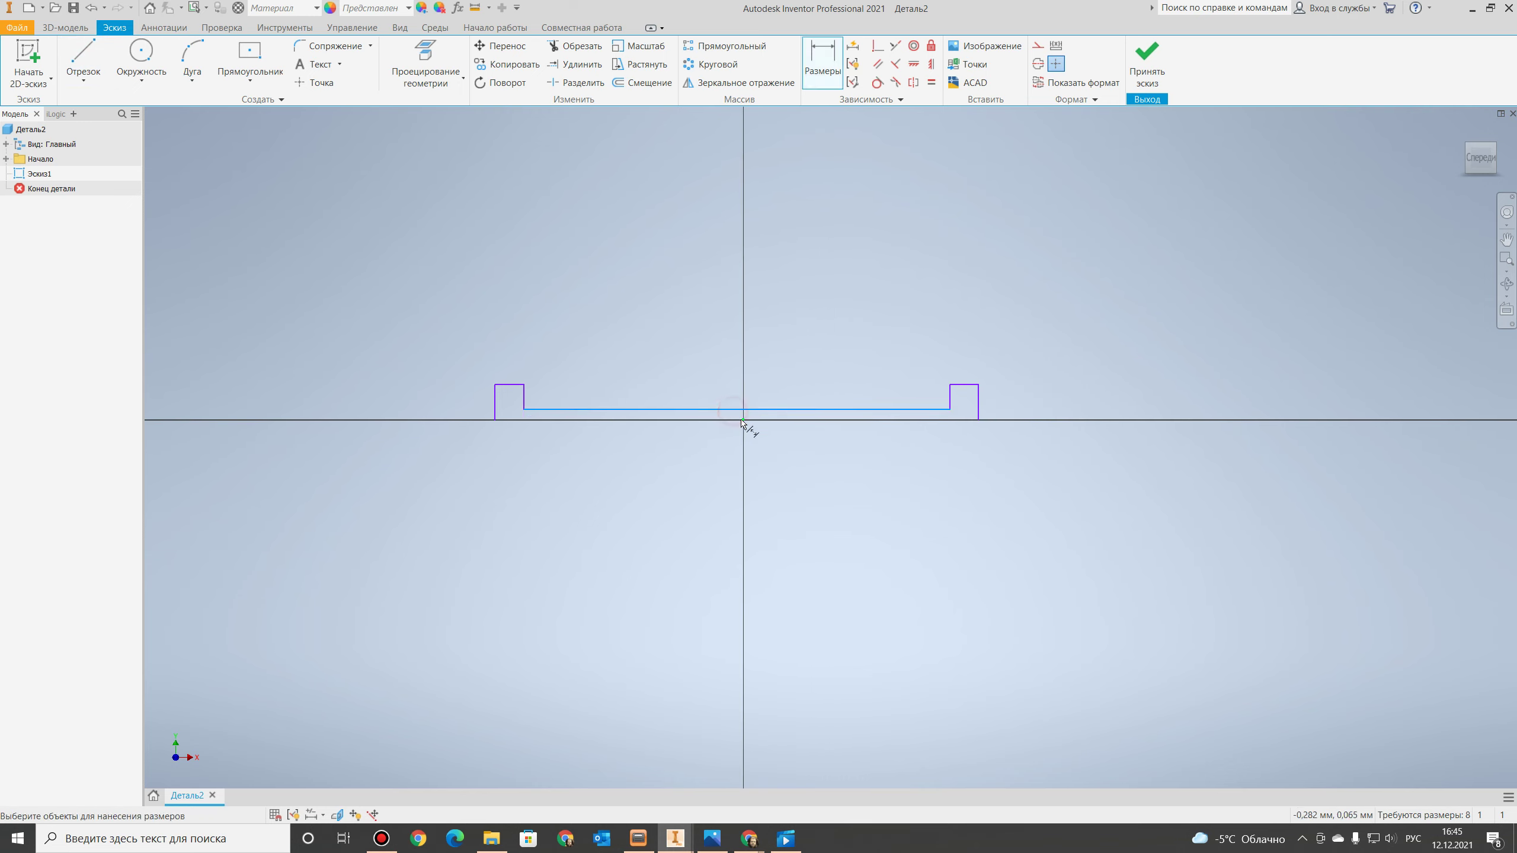
left_click(661, 359)
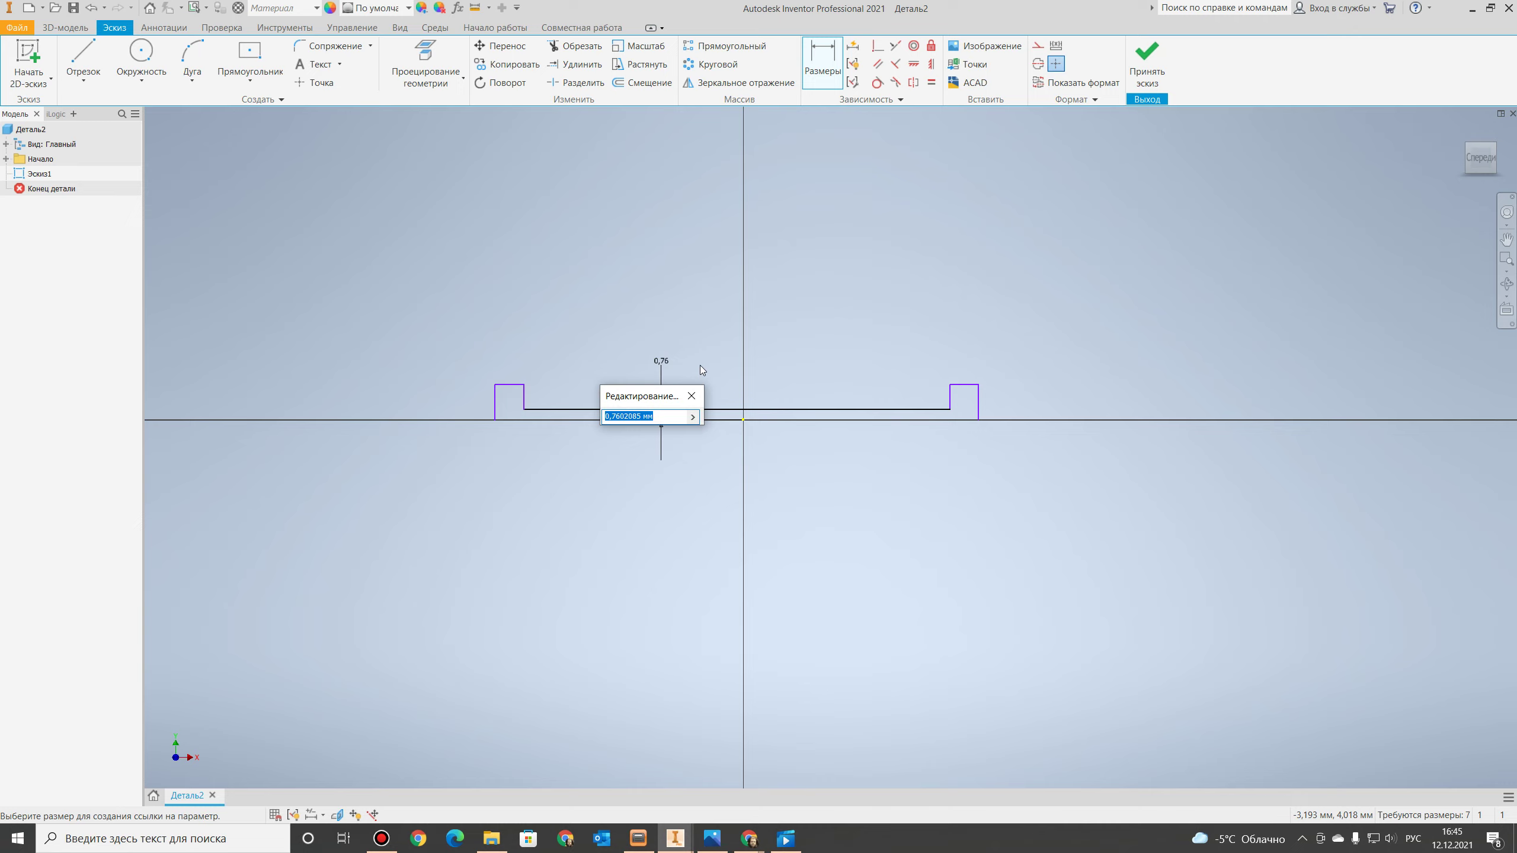
type("3")
key("Return")
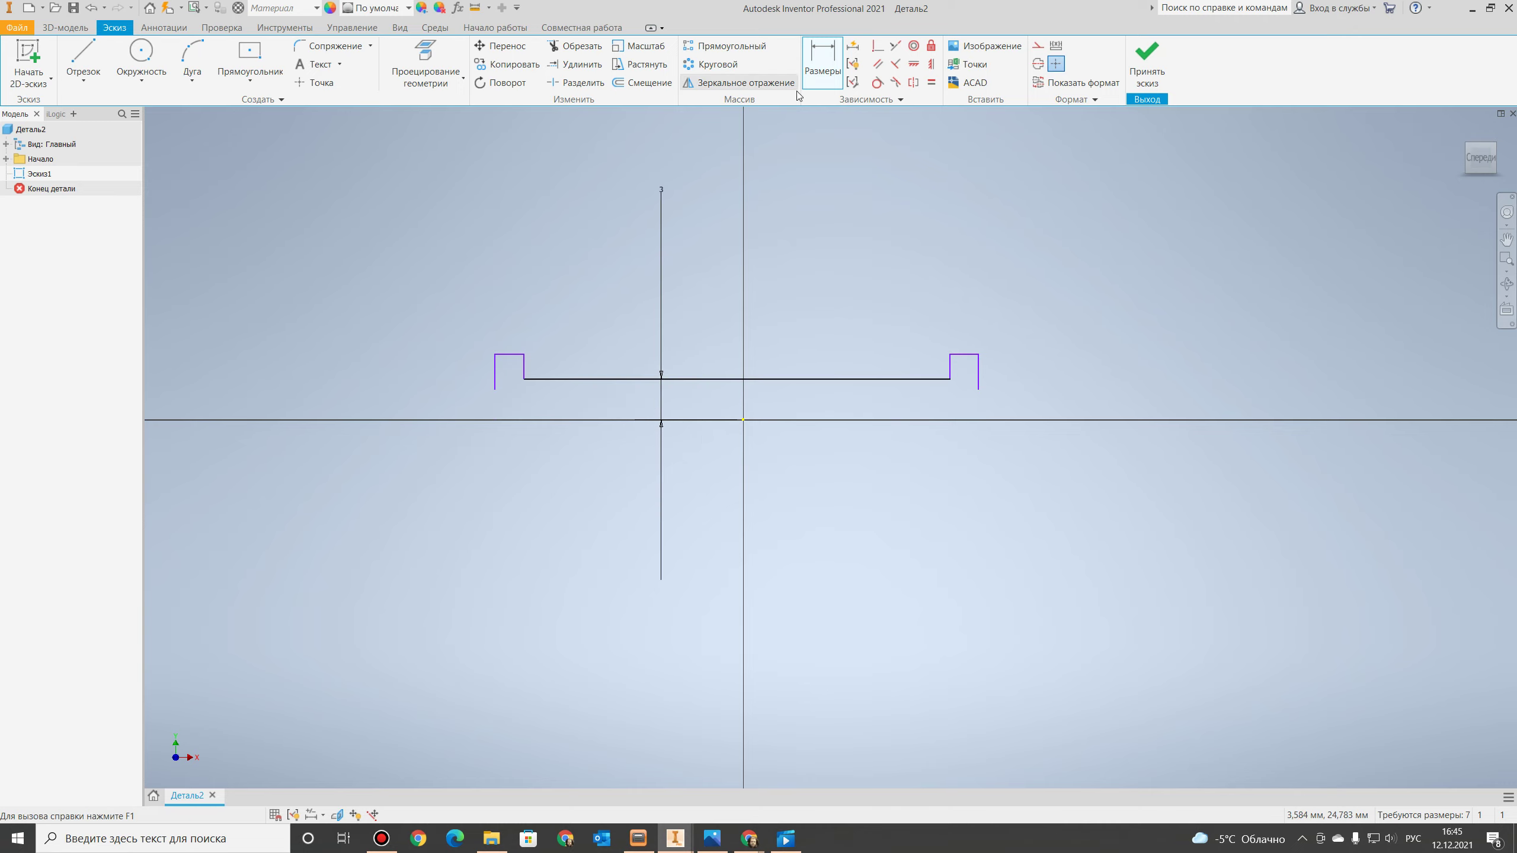
Align the left side's lower endpoint horizontally with the origin and dimension the left collar's upper edge 3,5 mm above the origin.
left_click(914, 64)
left_click(495, 390)
left_click(743, 420)
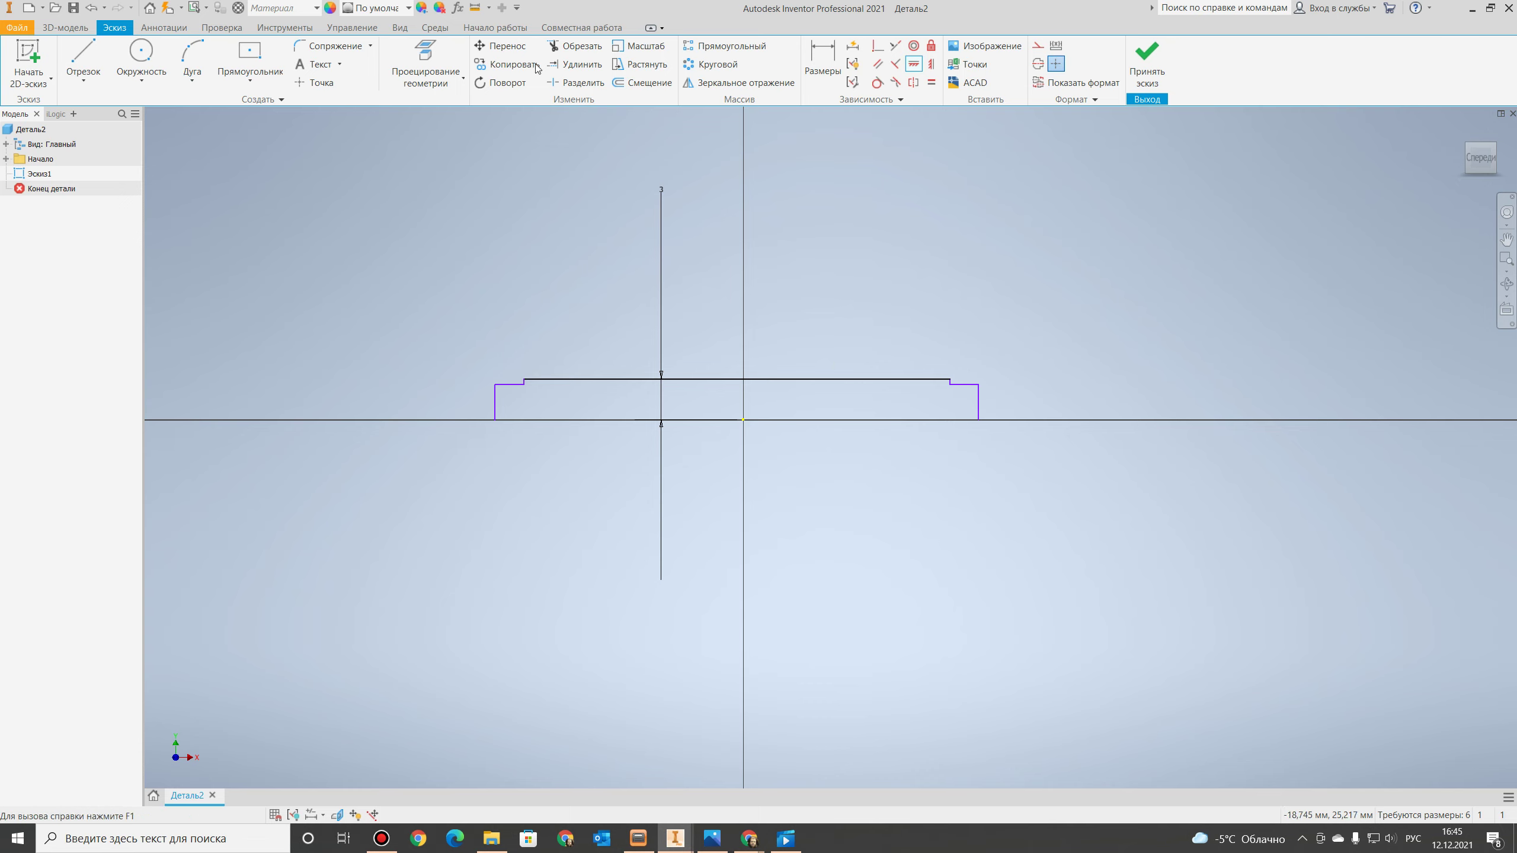
left_click(822, 60)
left_click(516, 383)
left_click(736, 421)
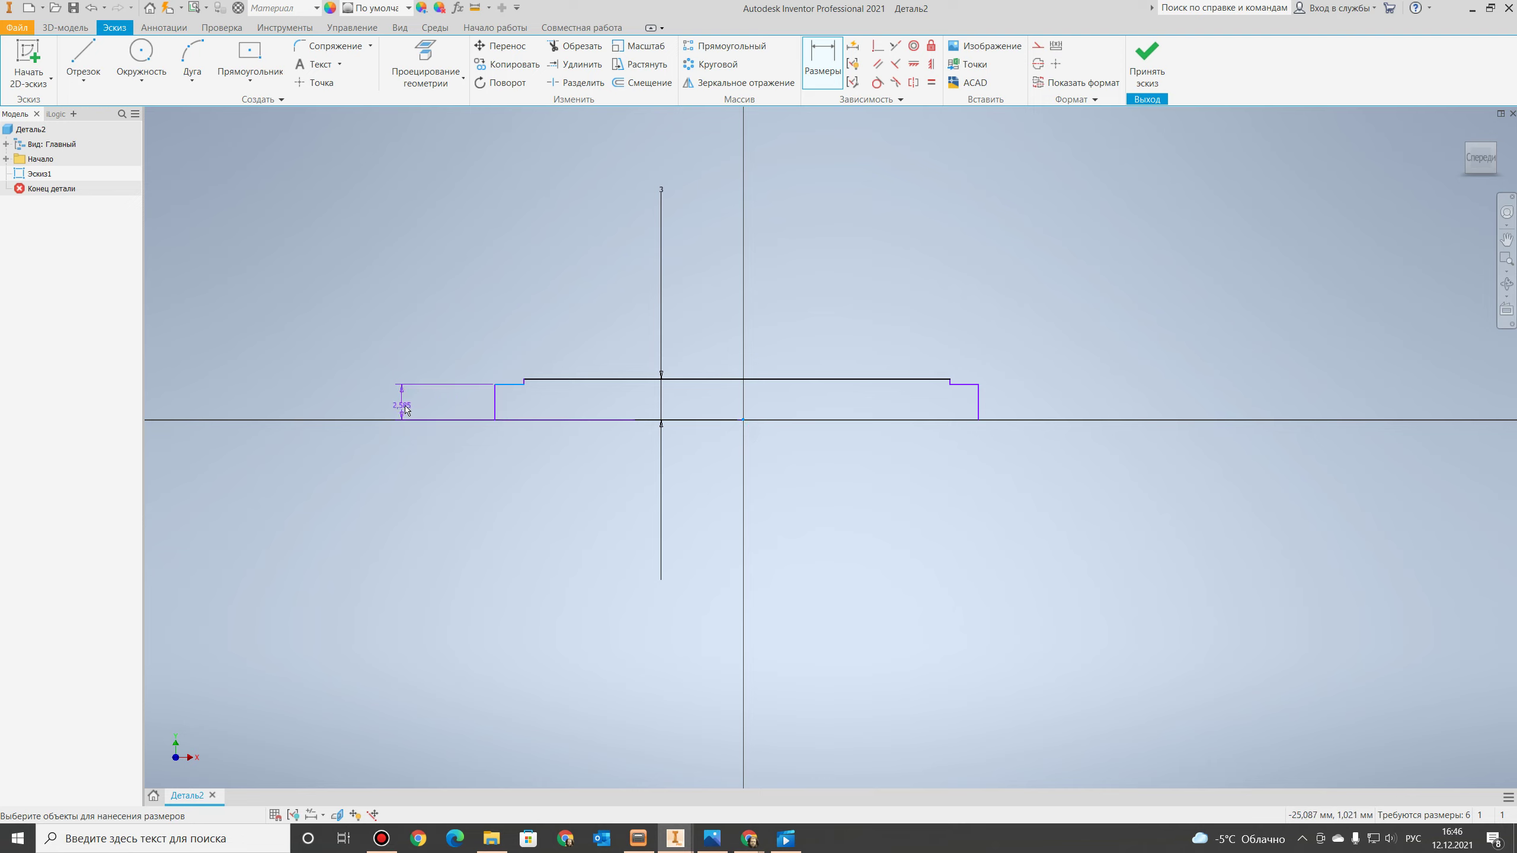
left_click(413, 403)
type("3,5")
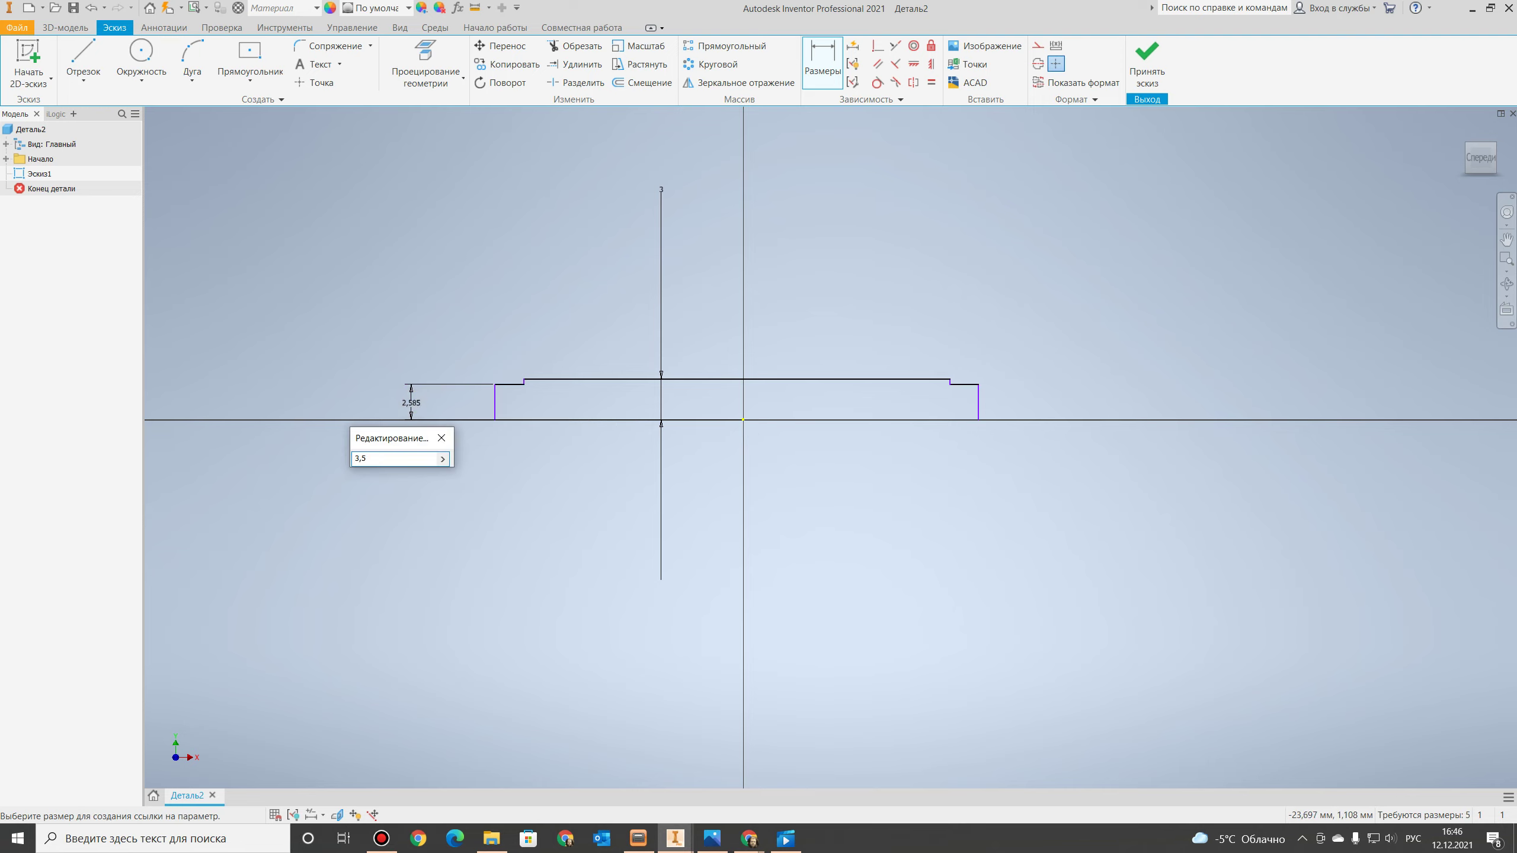
key("Return")
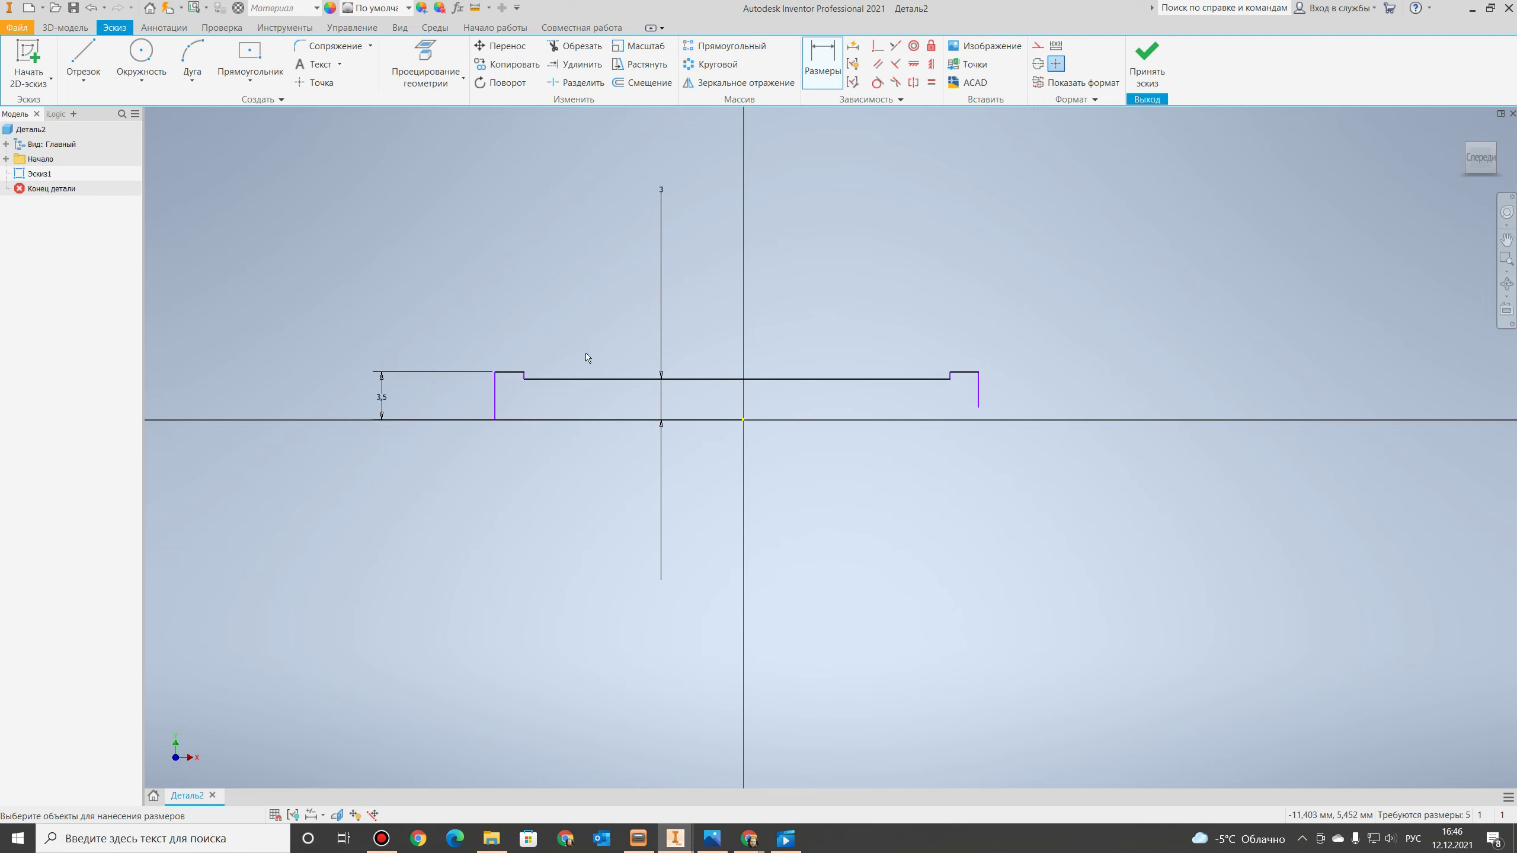
Constrain the right side's lower endpoint horizontally in line with the origin.
left_click(914, 64)
left_click(977, 408)
left_click(745, 421)
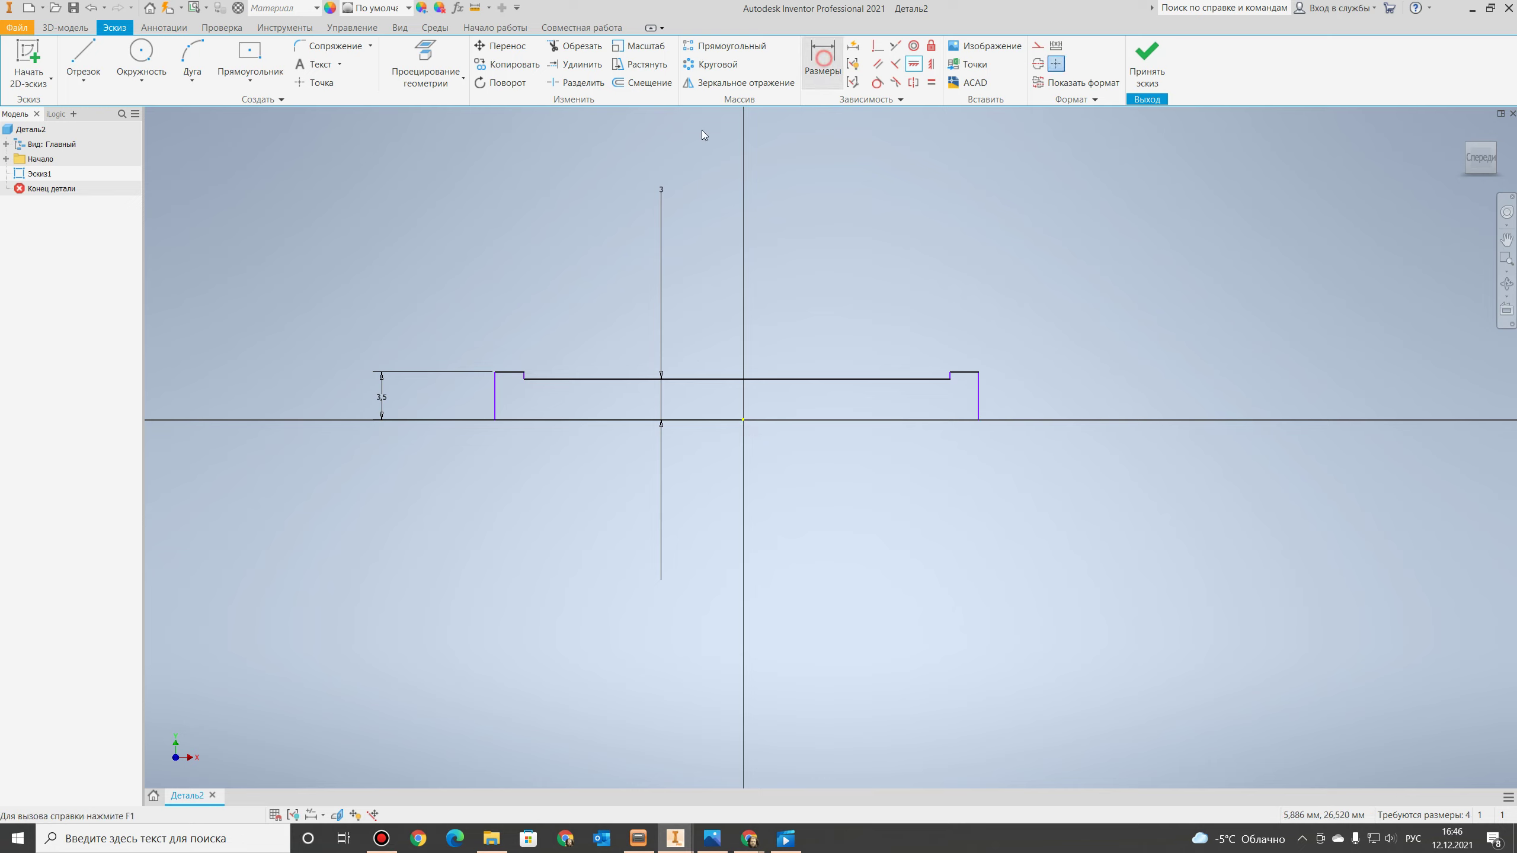
Dimension the left and right collars to a width of 1 mm each.
left_click(524, 375)
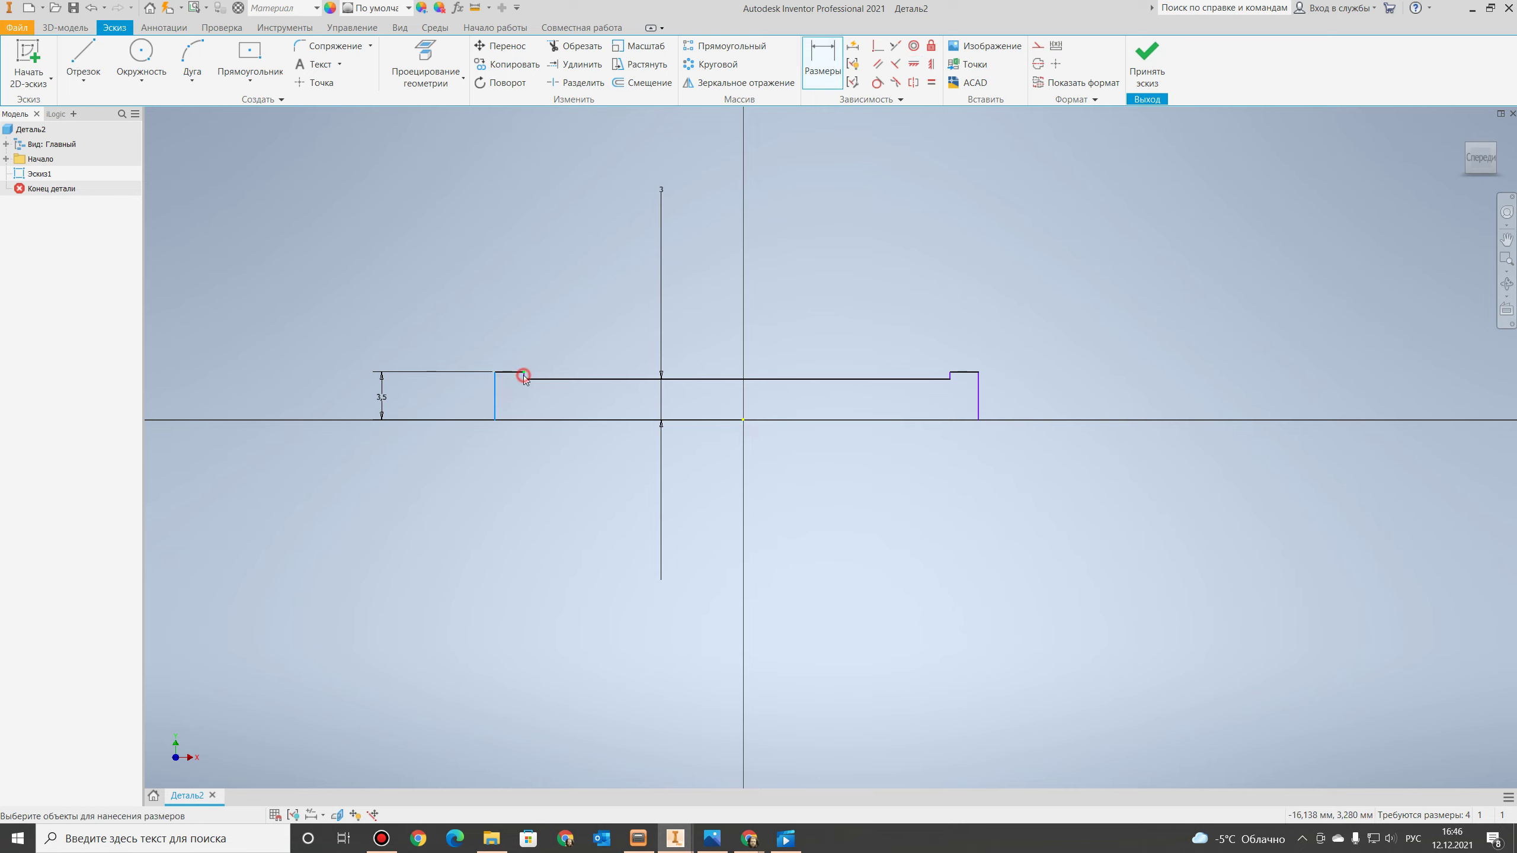
left_click(509, 274)
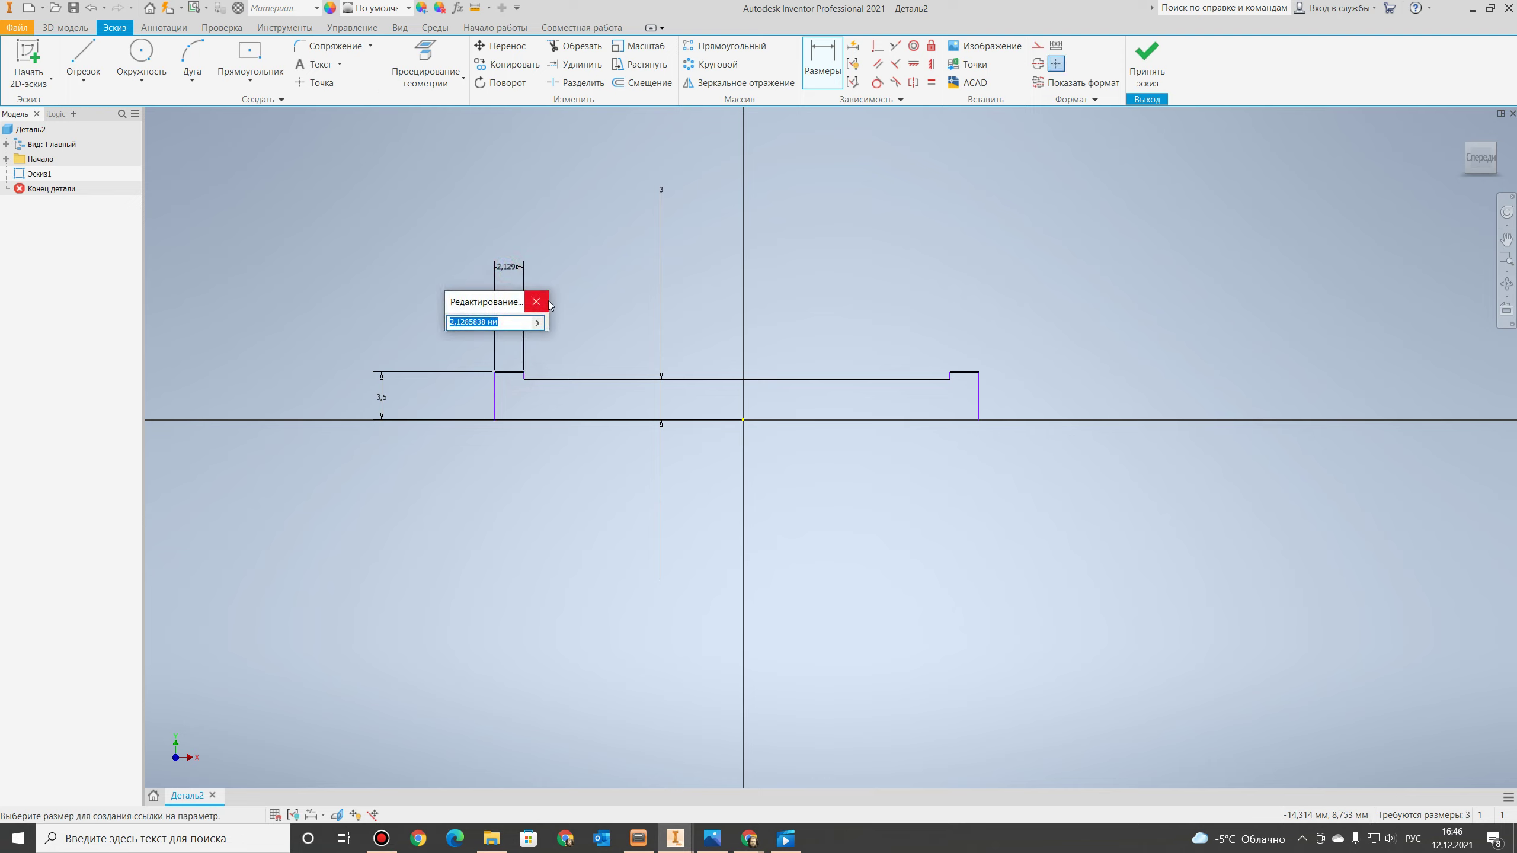
type("1")
key("Return")
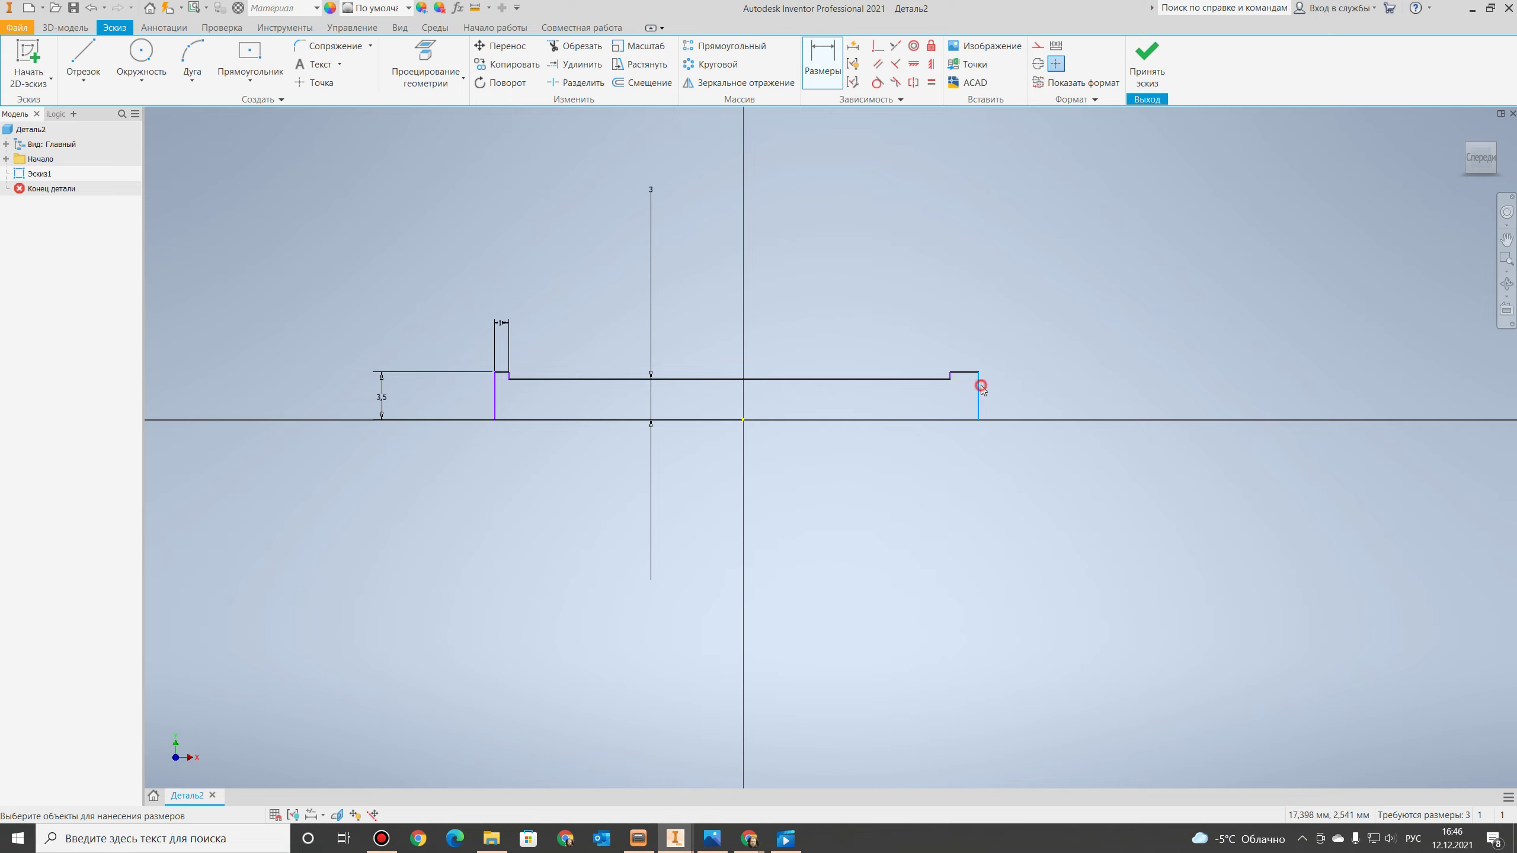
left_click(951, 370)
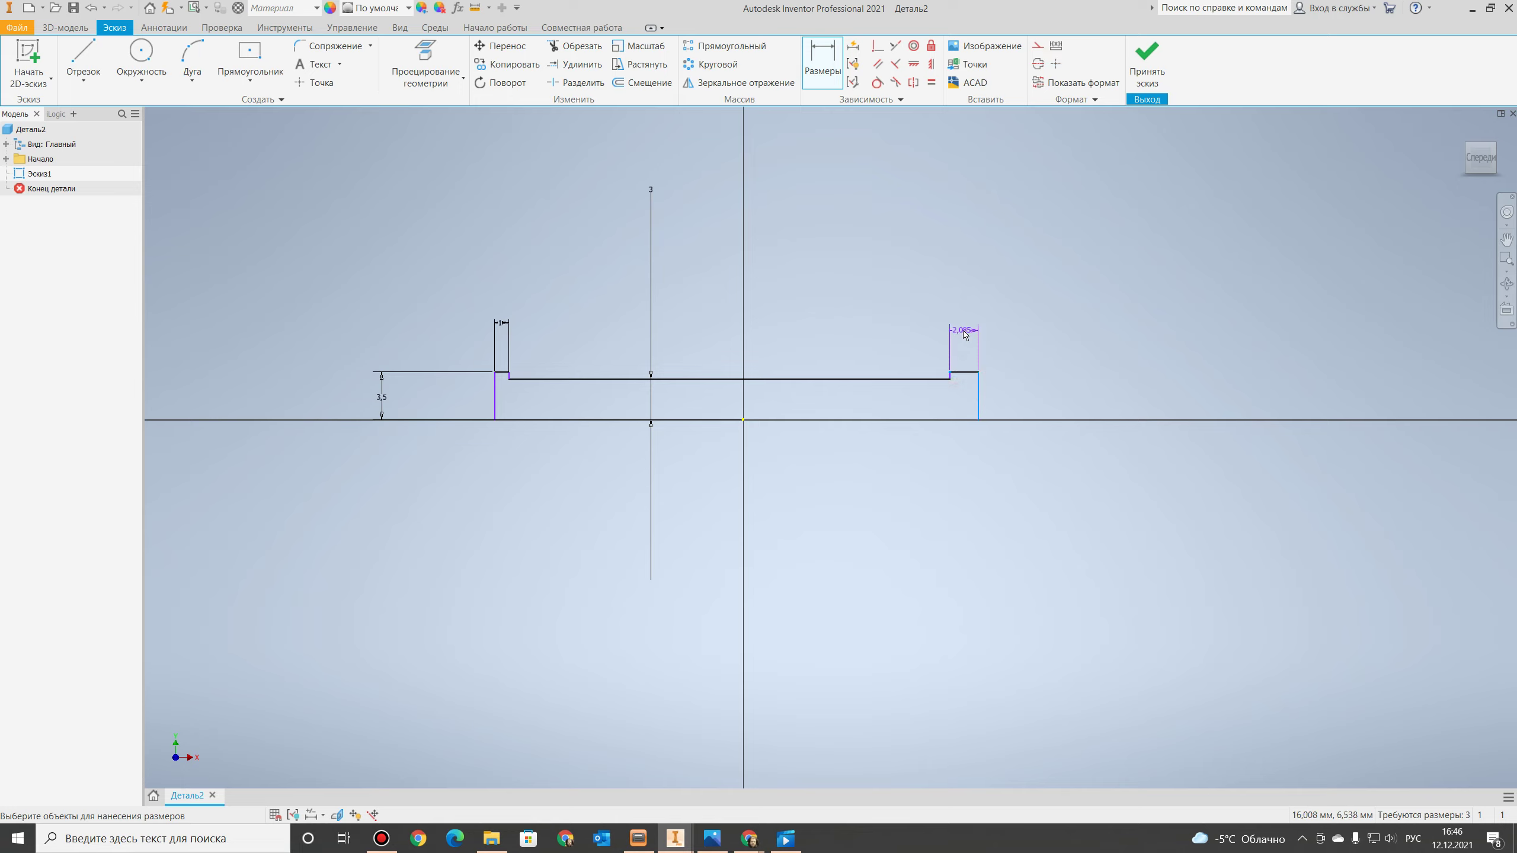
left_click(969, 338)
type("1")
key("Return")
Set the long middle line's length to 20 mm and align its midpoint vertically with the origin.
left_click(771, 383)
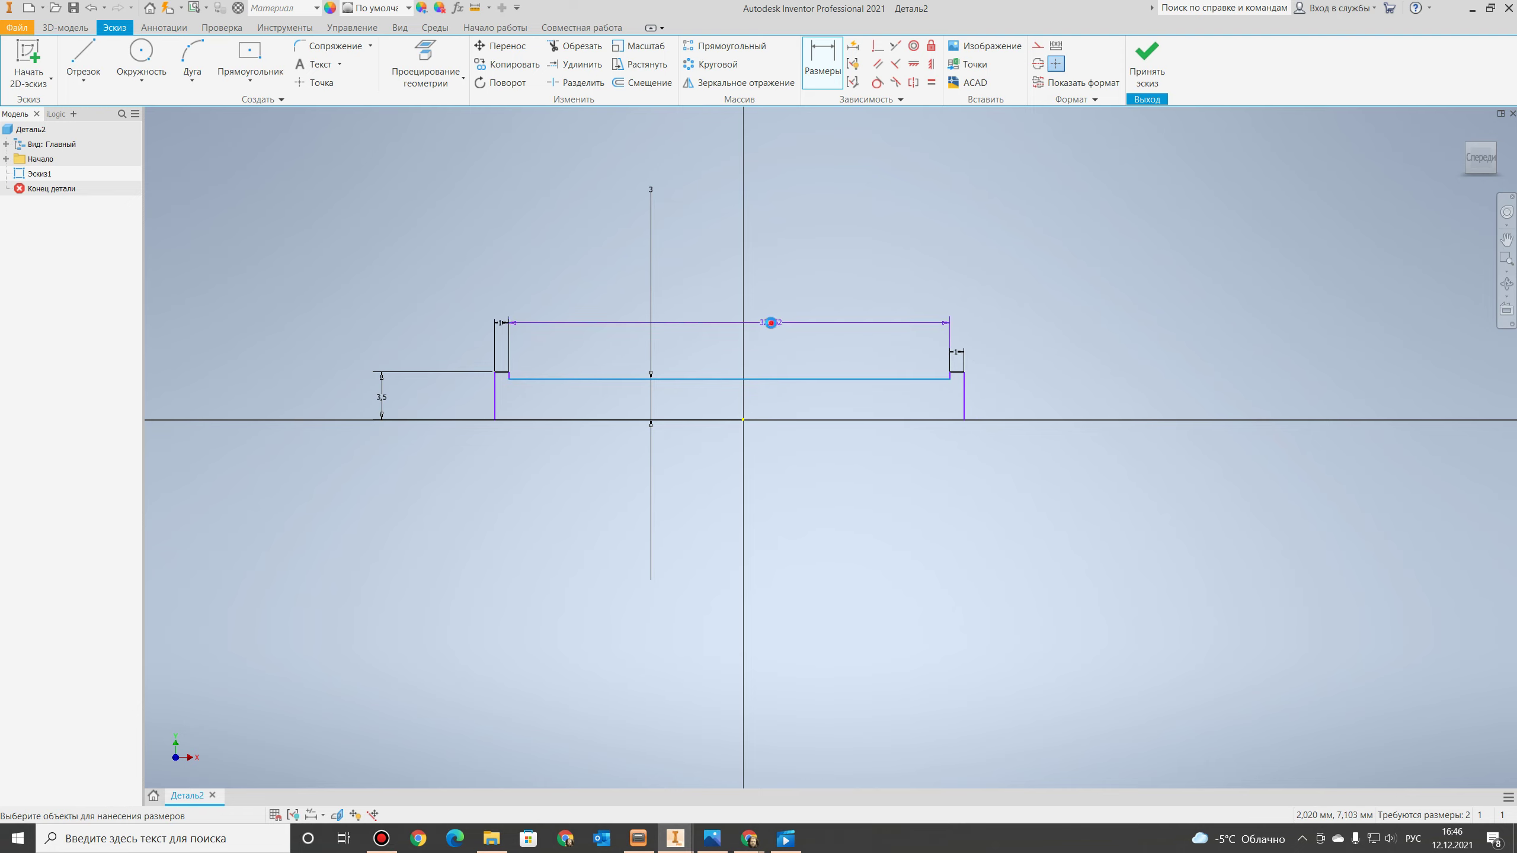
left_click(774, 328)
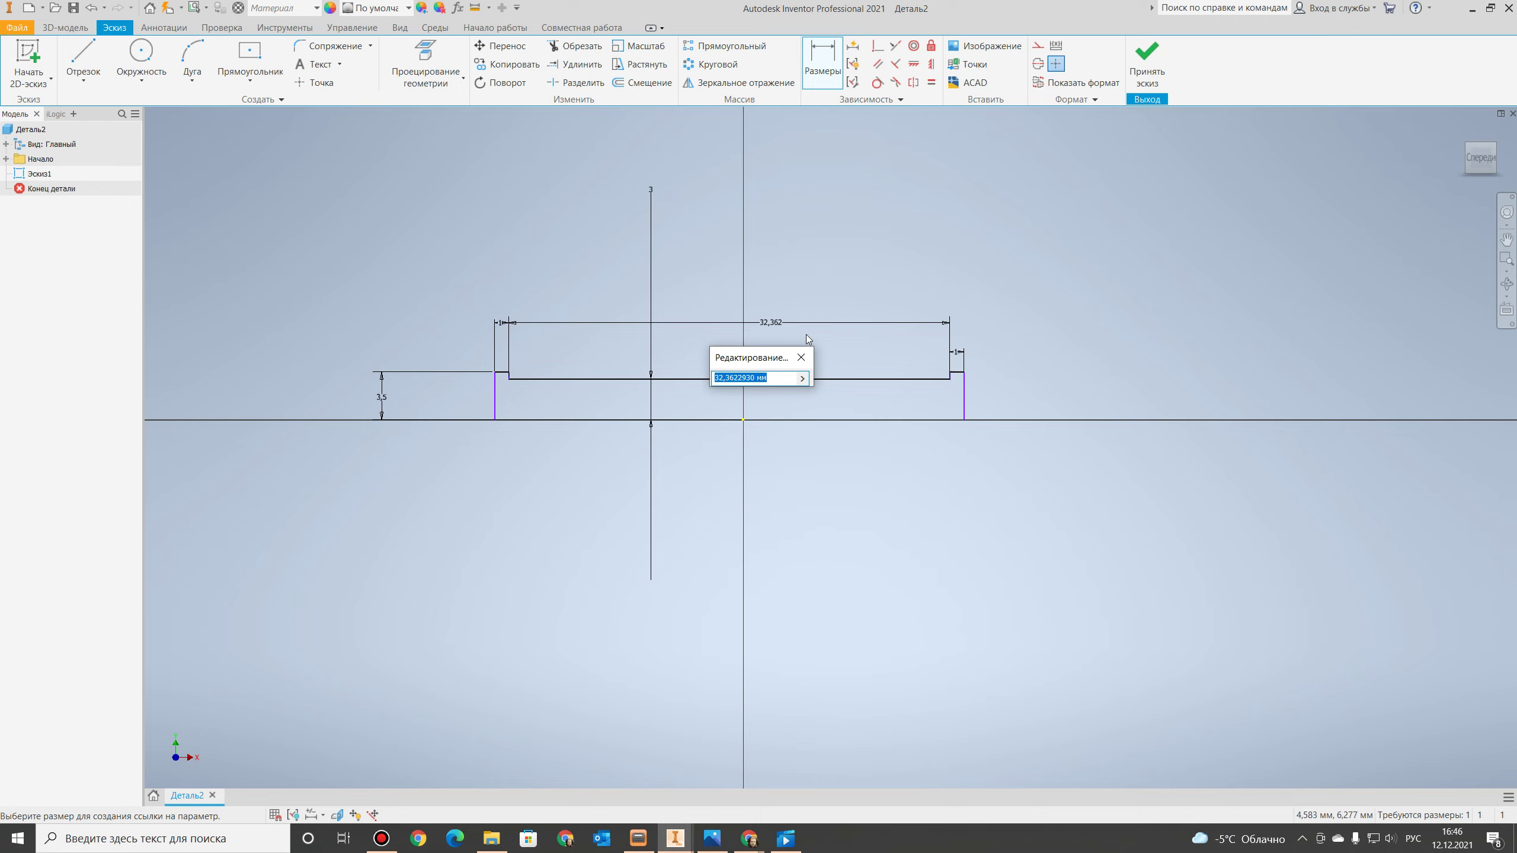
type("20")
key("Return")
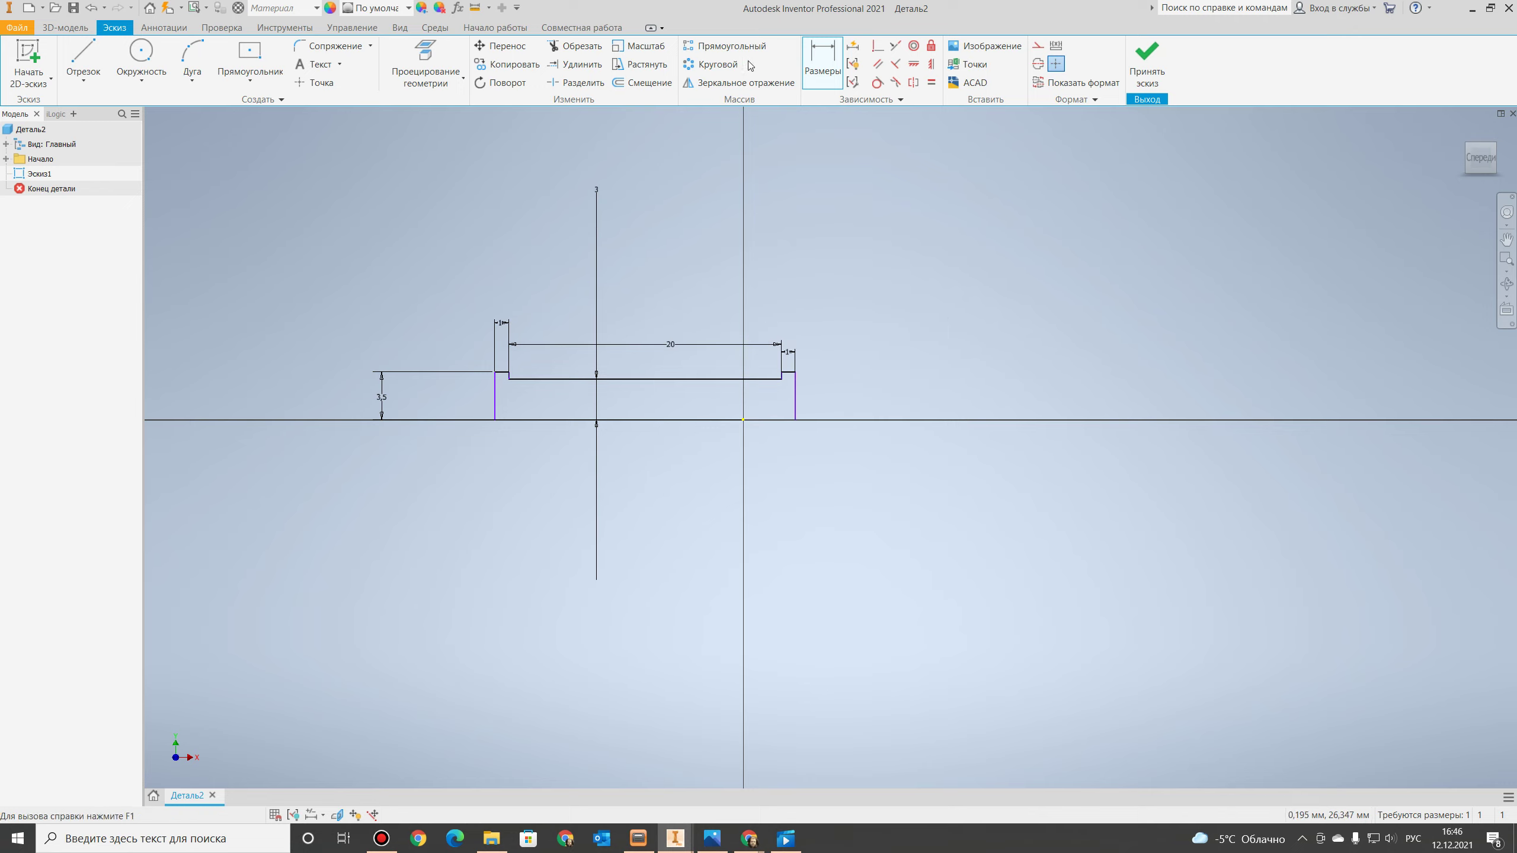
left_click(931, 64)
left_click(645, 378)
left_click(743, 423)
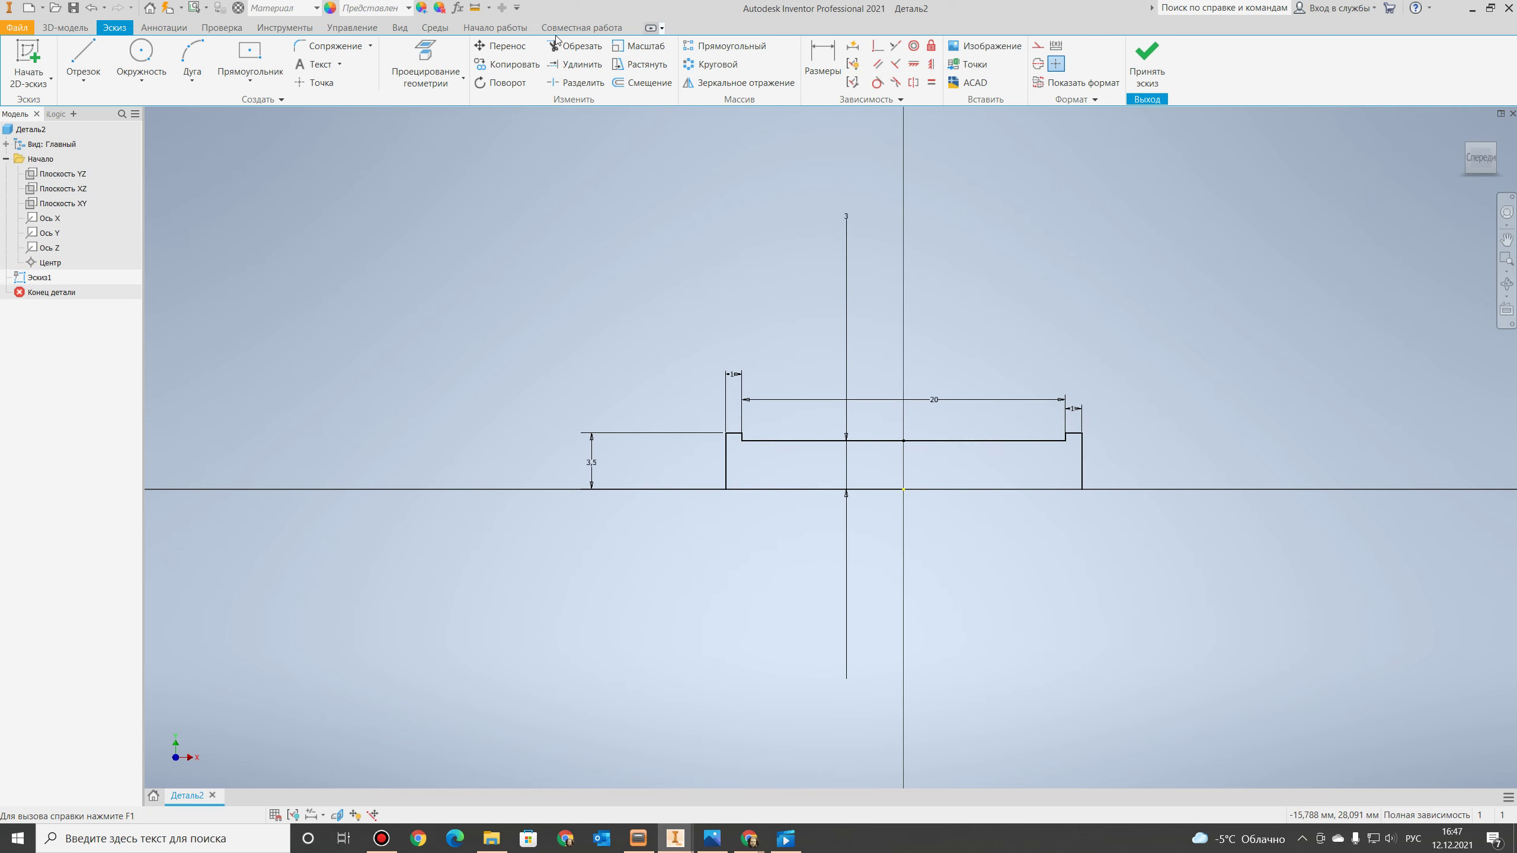
Close the profile with a line between its two lower endpoints and convert that line to a centreline.
key("Escape")
left_click(83, 57)
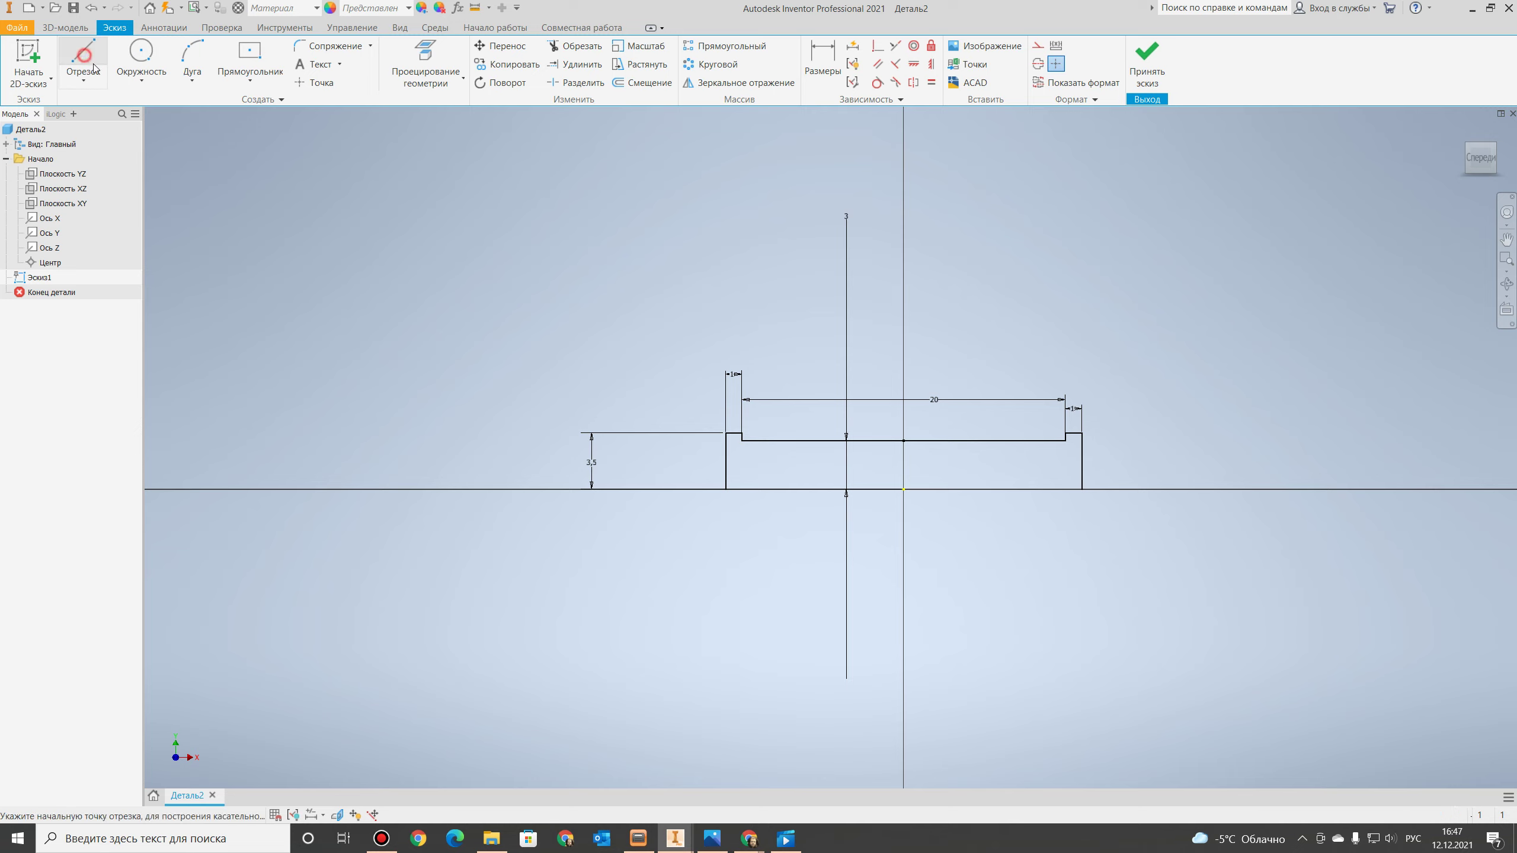
left_click(727, 490)
left_click(1082, 489)
right_click(1151, 472)
left_click(1192, 473)
left_click(1021, 490)
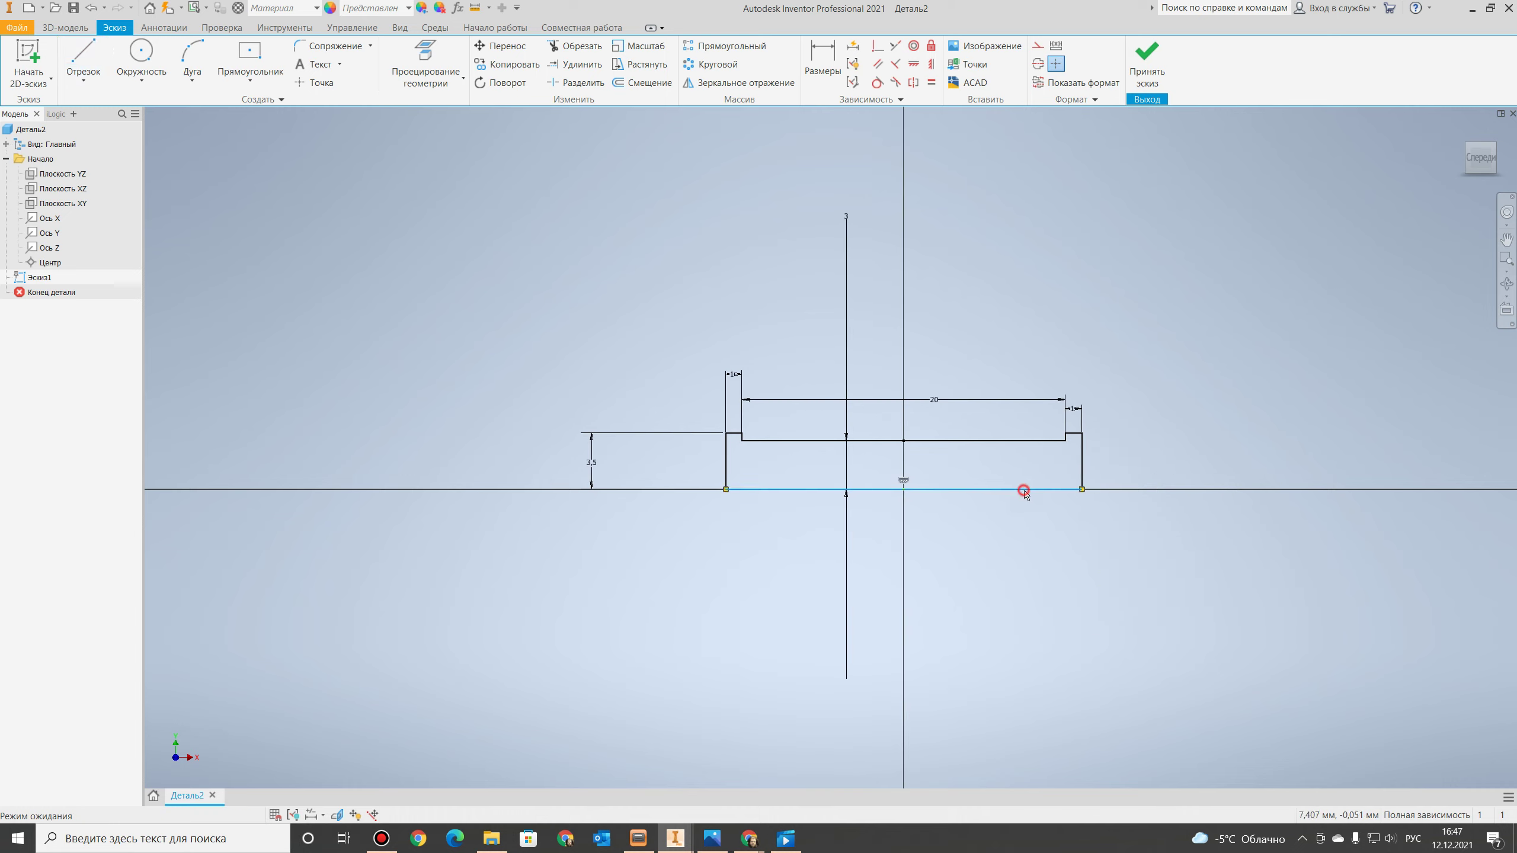
left_click(1038, 64)
Finish the sketch and revolve the closed profile a full 360° about the centreline.
left_click(1146, 60)
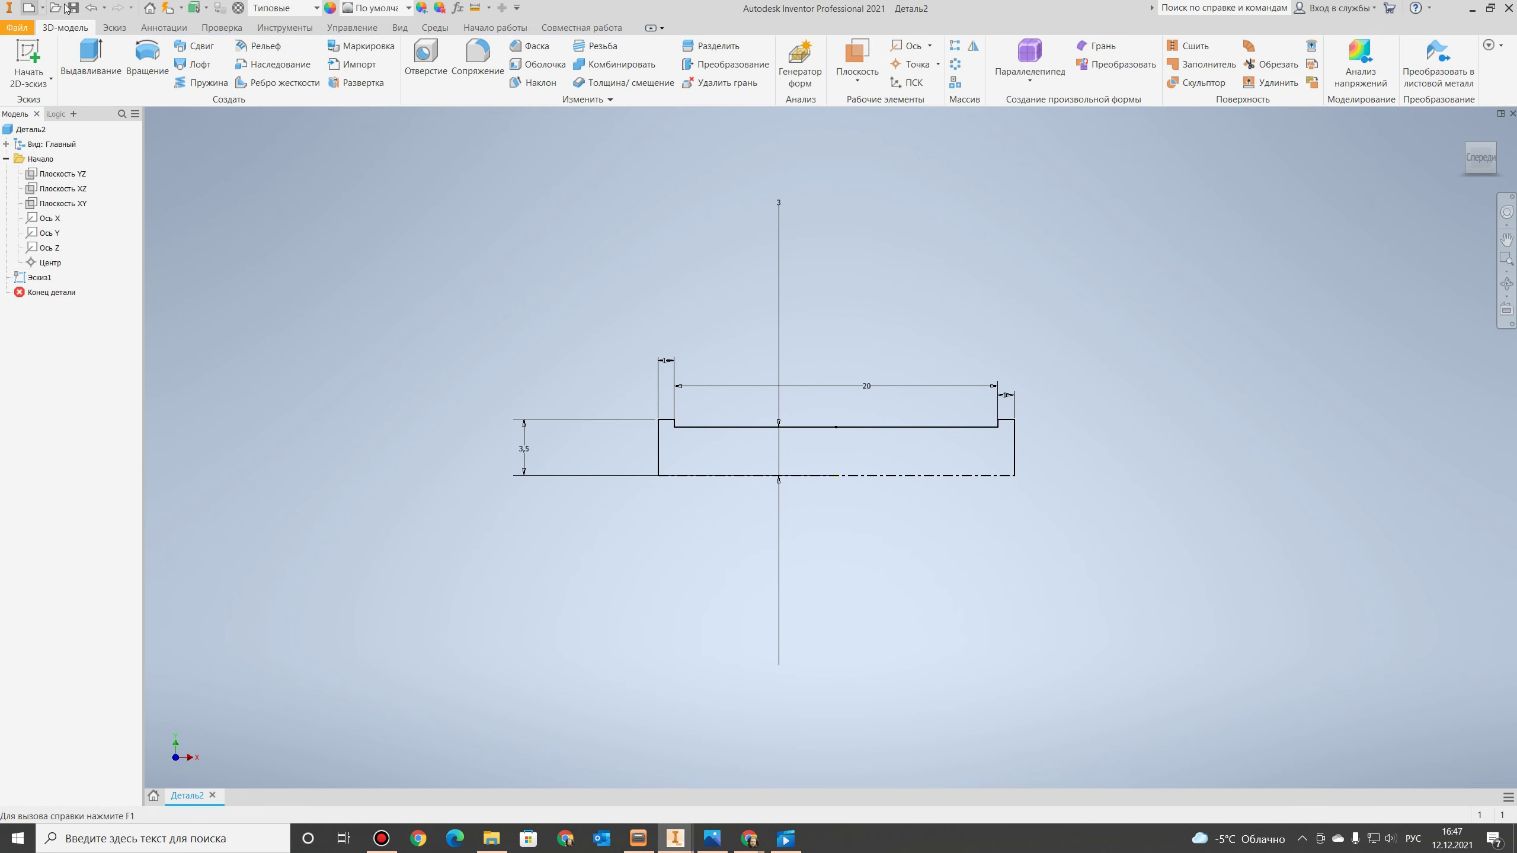
left_click(147, 57)
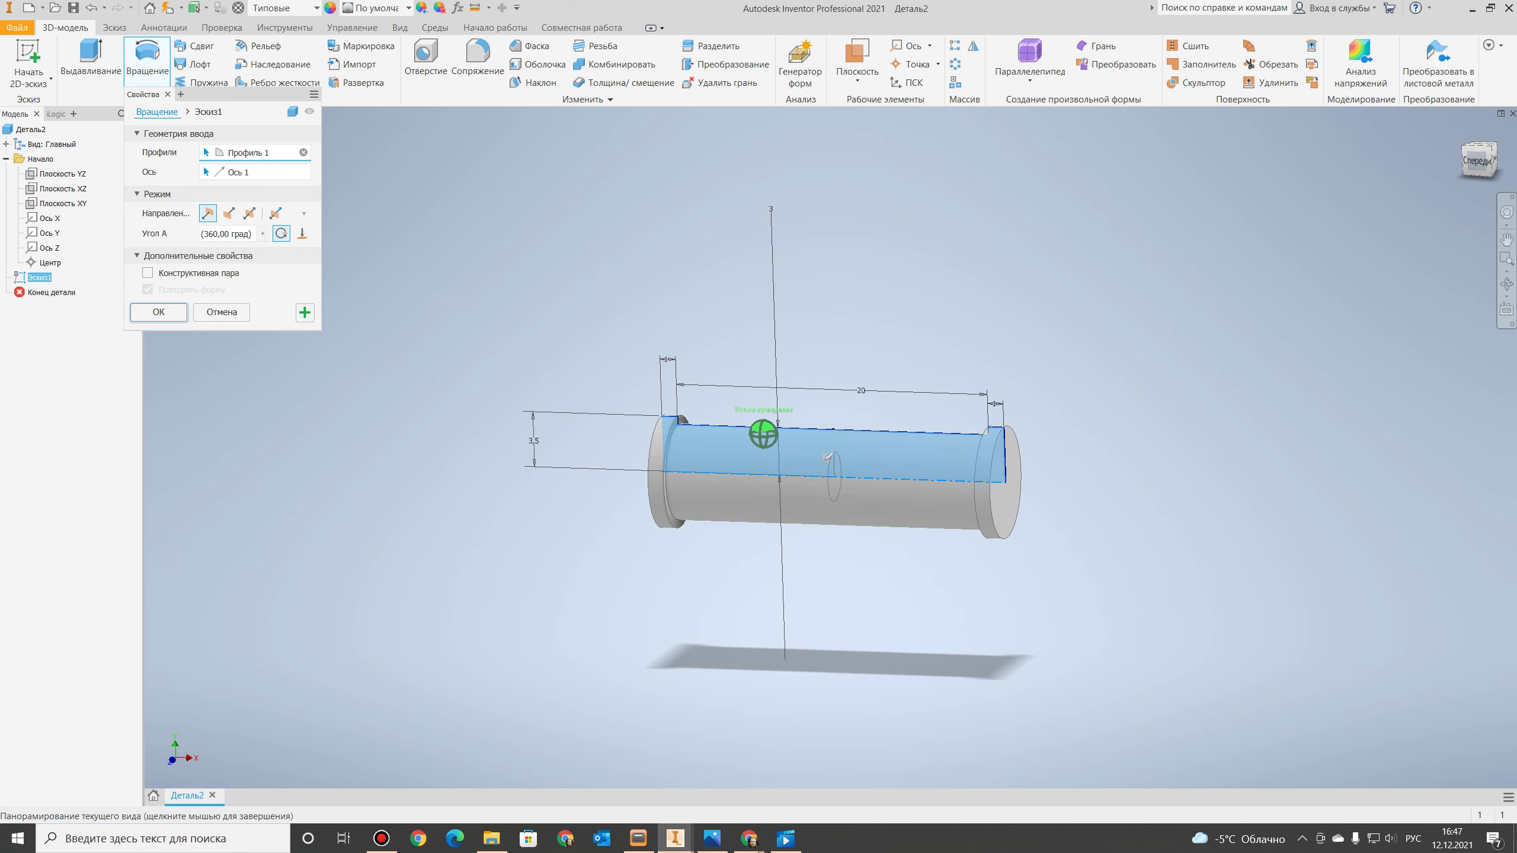
left_click(157, 312)
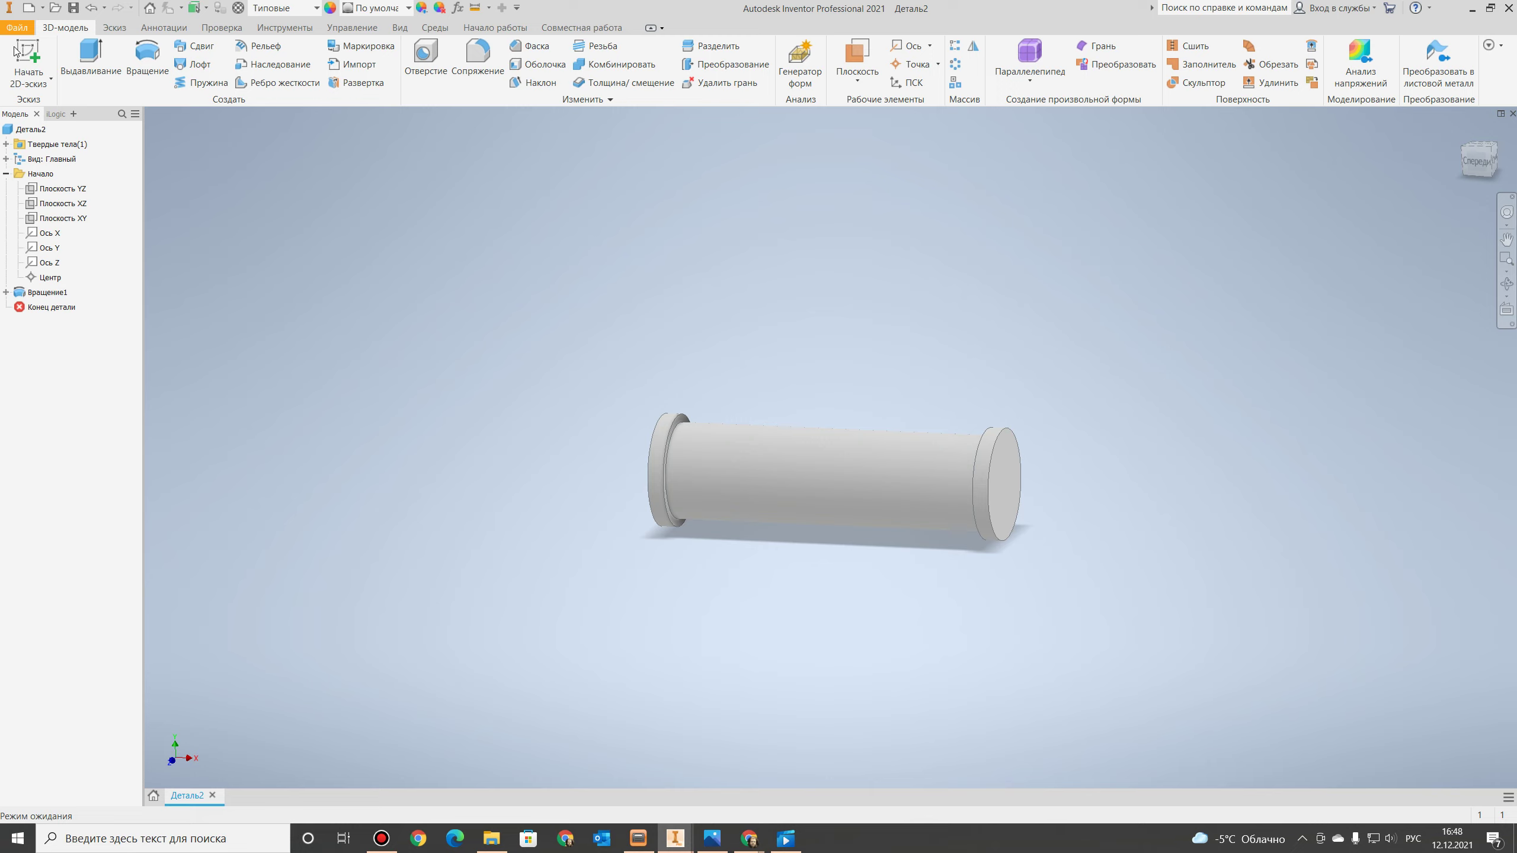
Save the axle part as Ось in the 512P folder and close the part file.
left_click(15, 27)
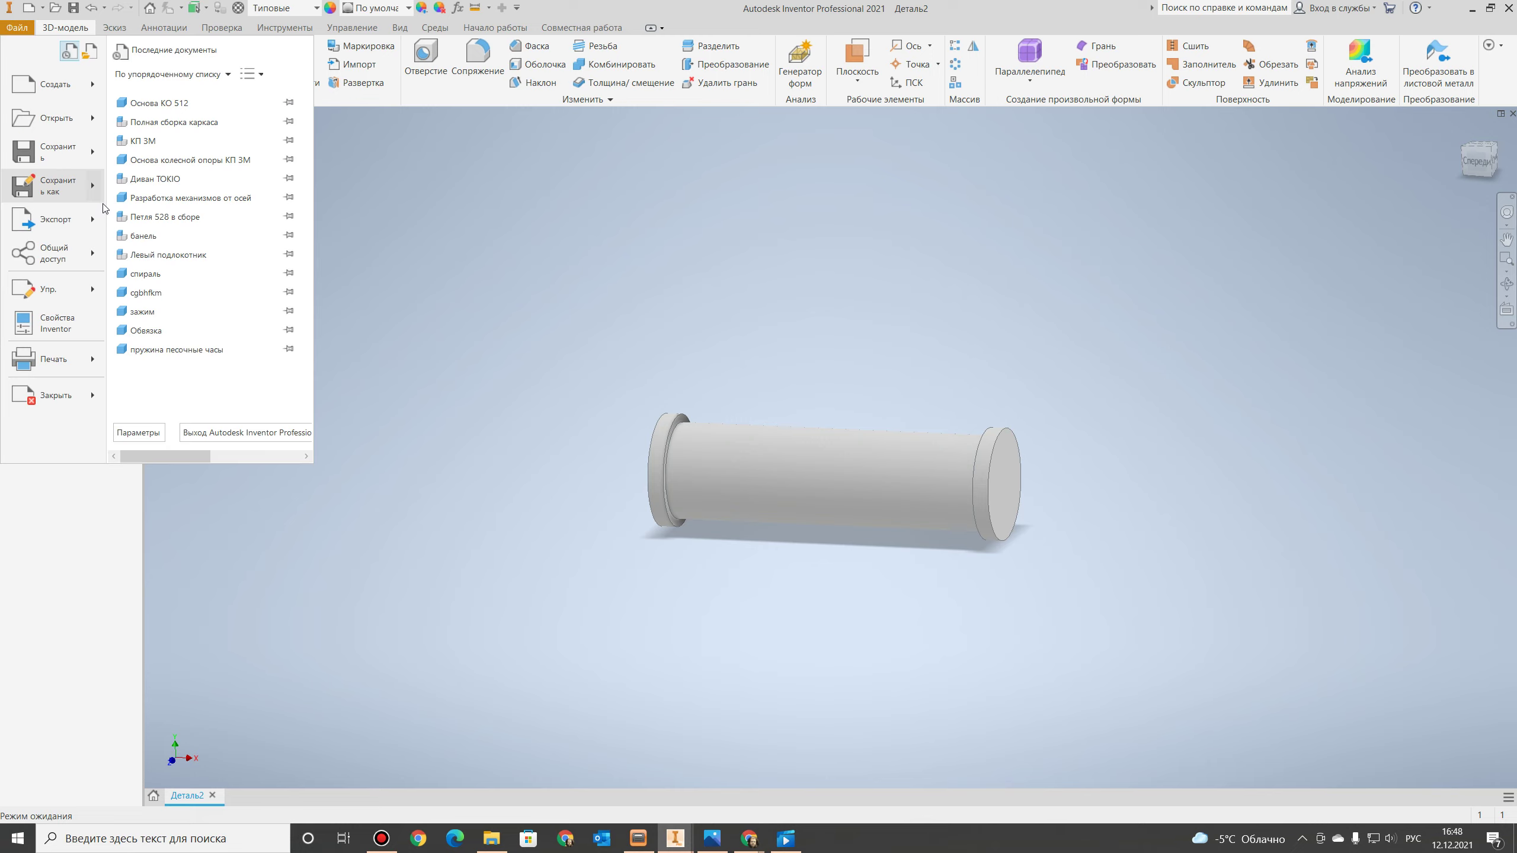
left_click(59, 190)
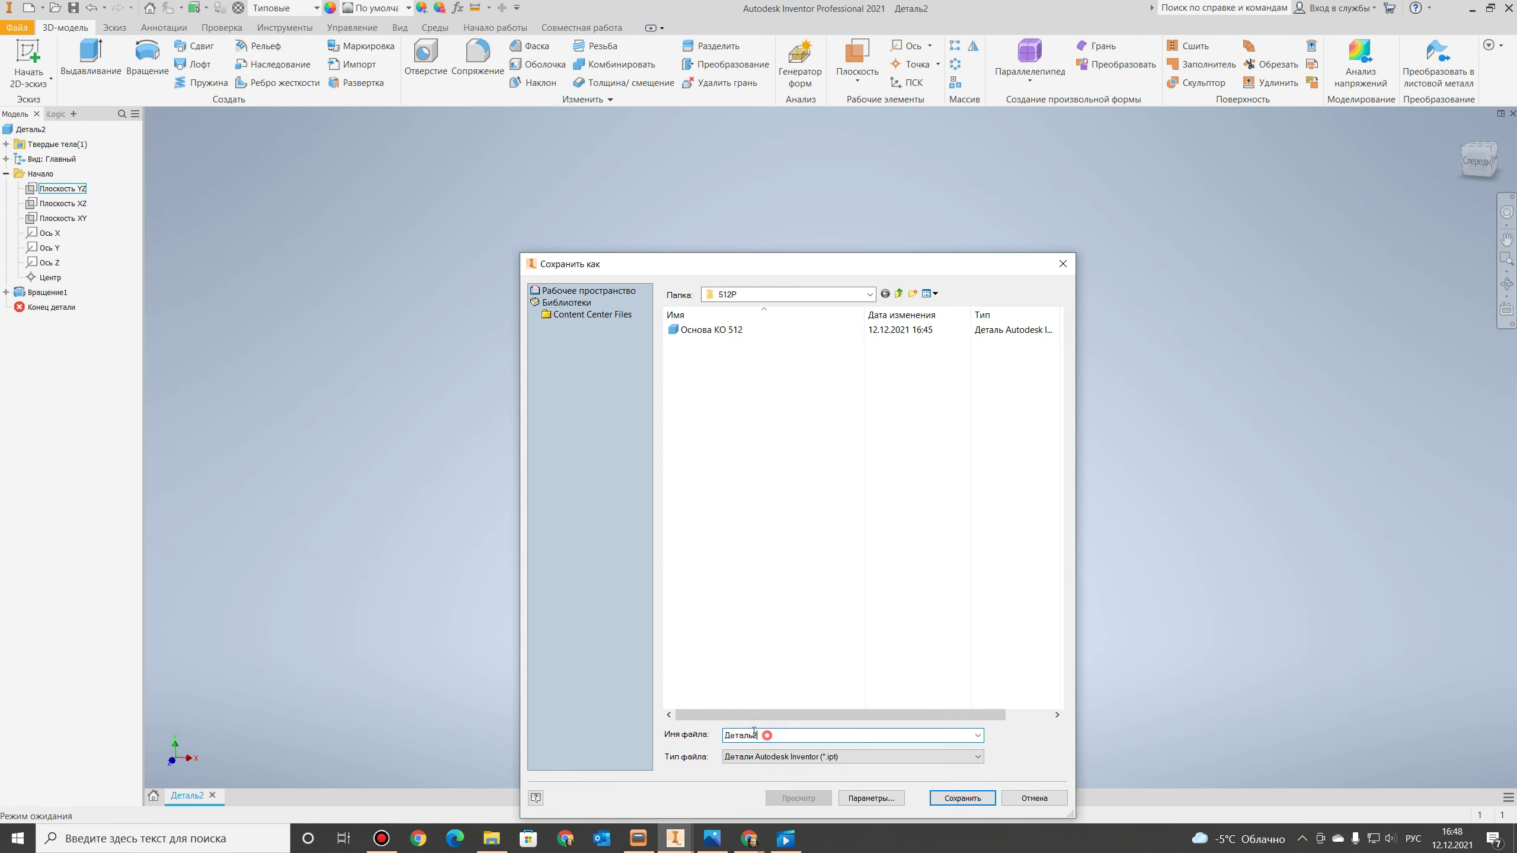
type("О")
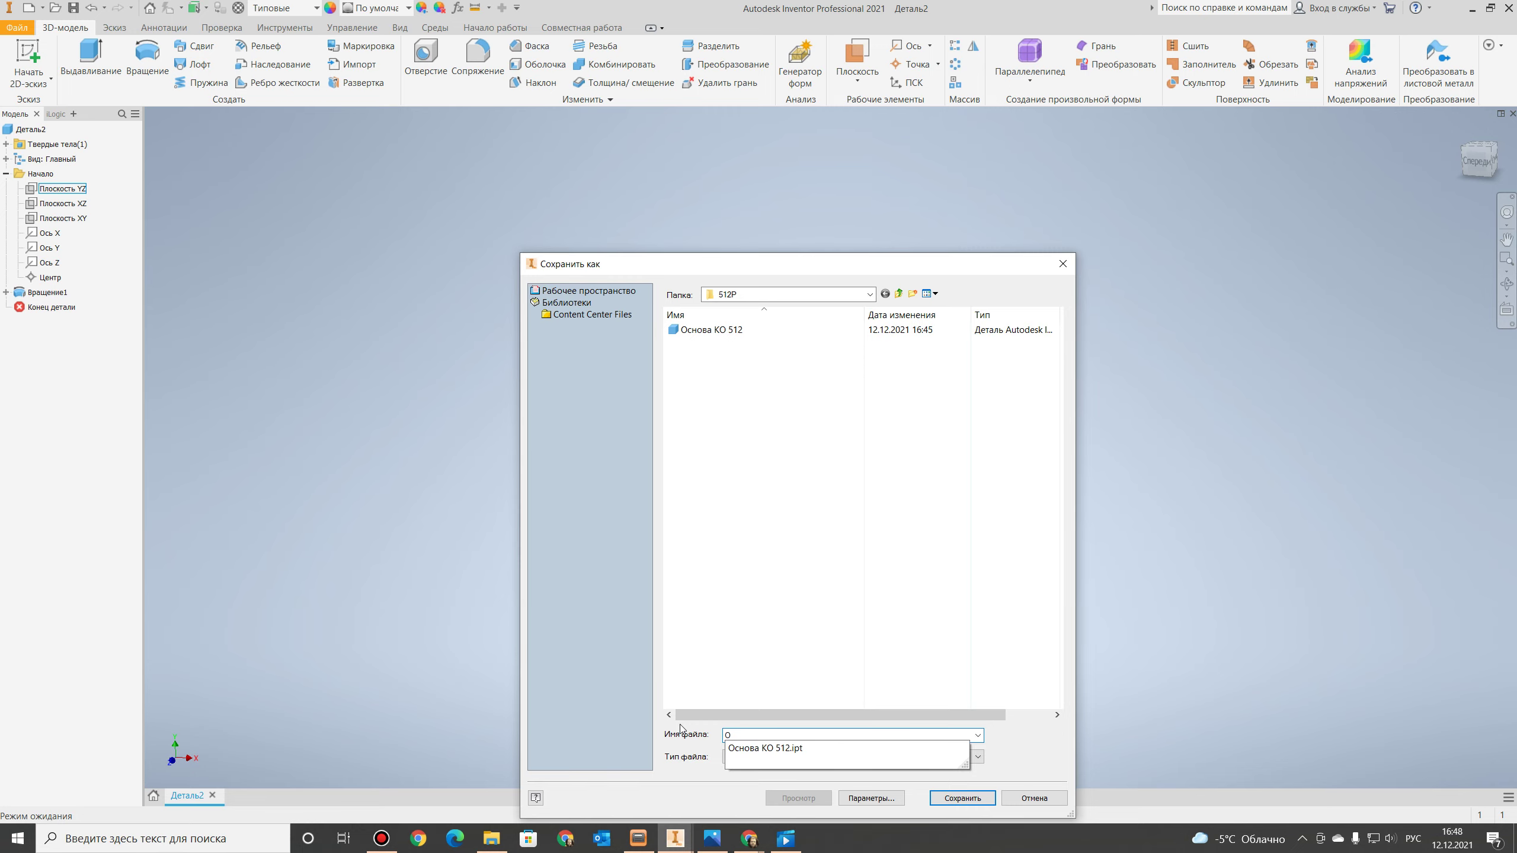
key("Down")
key("Return")
key("Return")
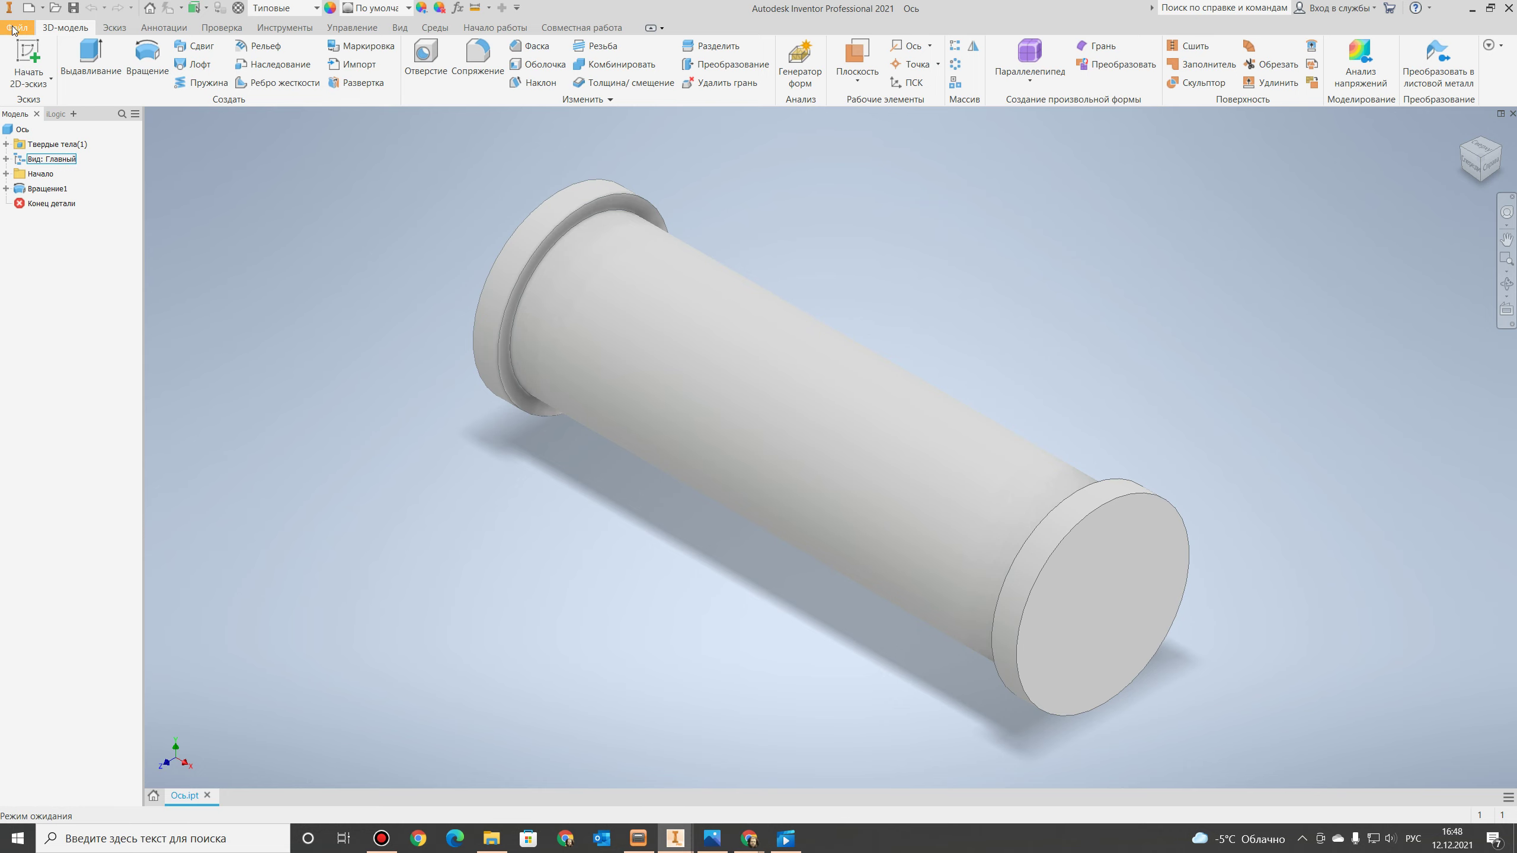
left_click(1500, 114)
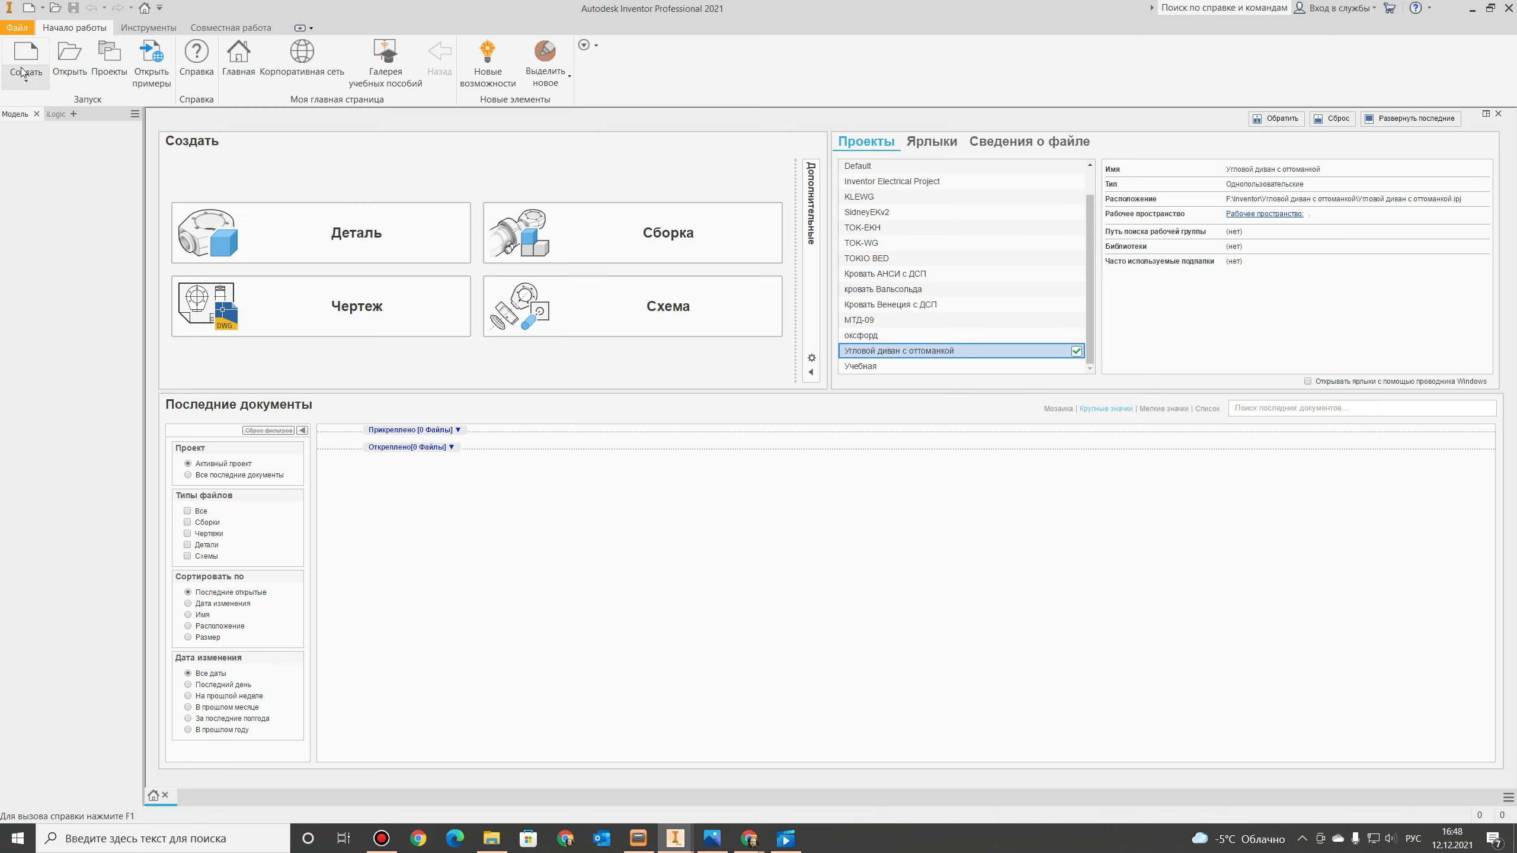
Create a new assembly and browse to the 512P folder inside Фурнитура for inserting components.
left_click(621, 251)
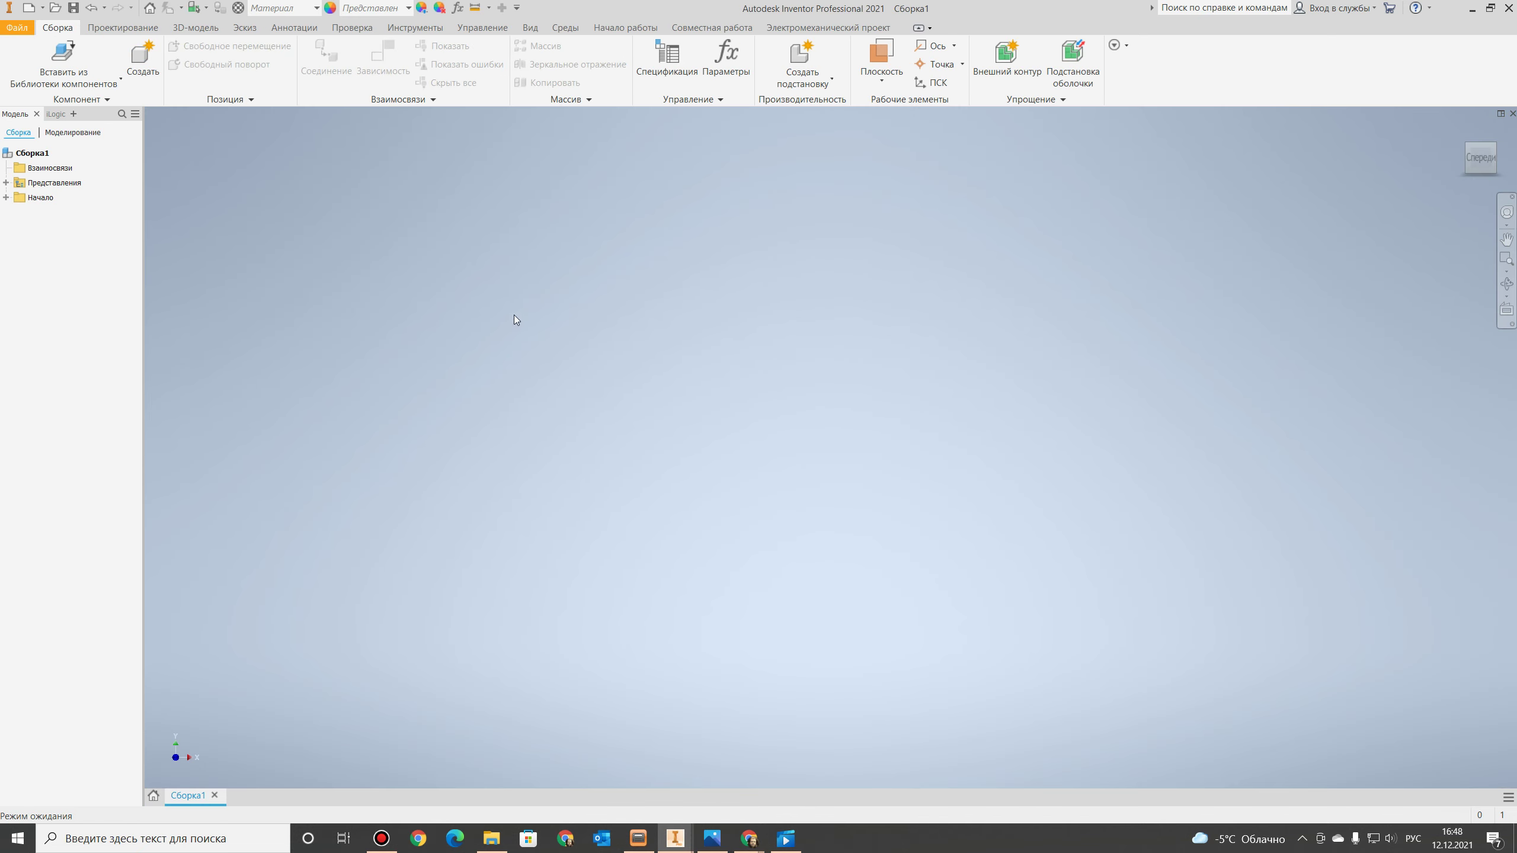
left_click(69, 82)
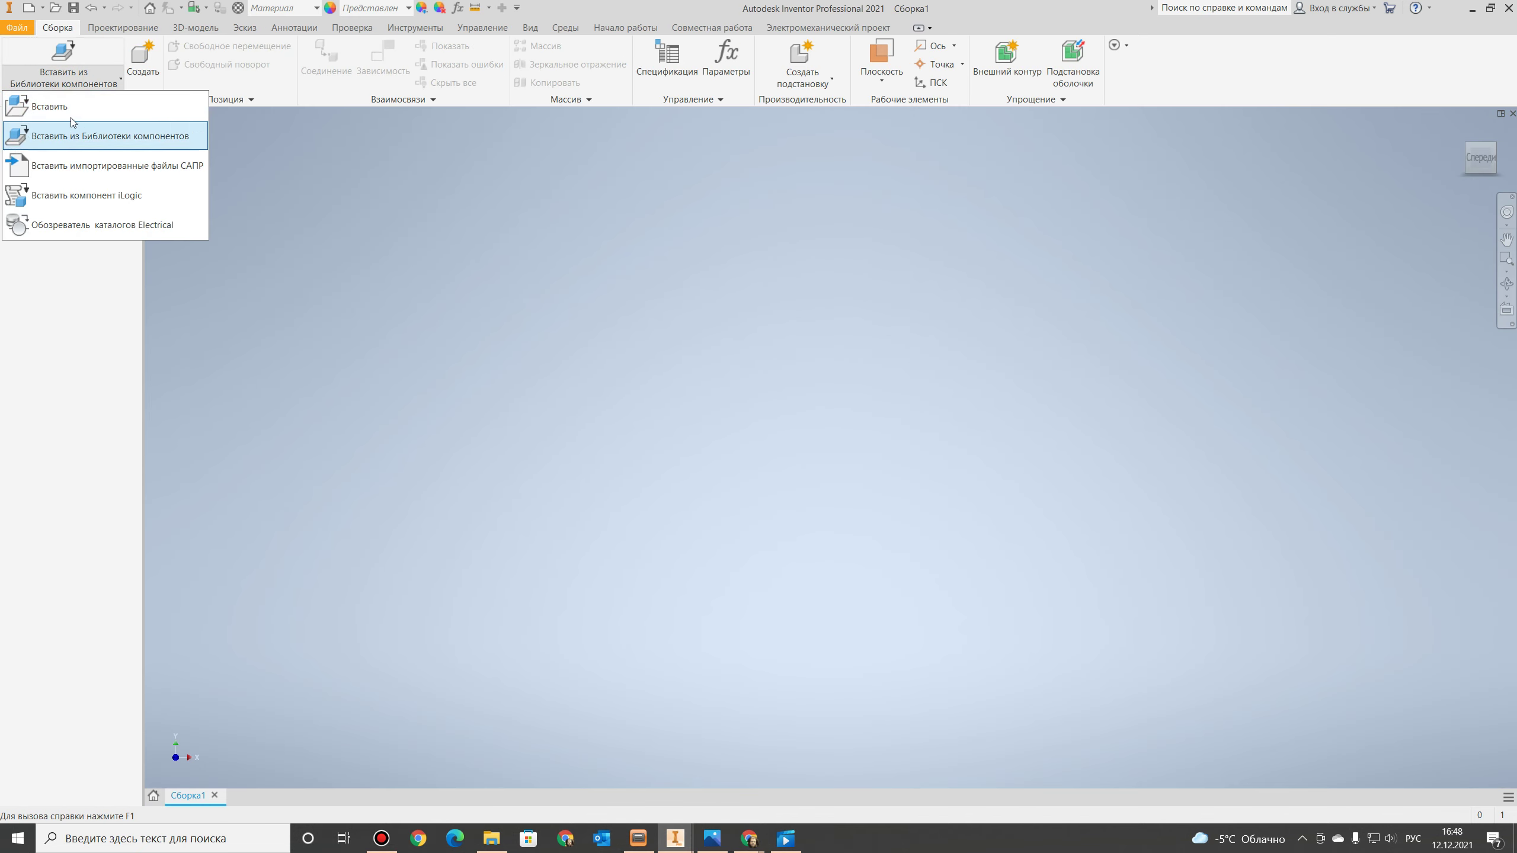
left_click(57, 108)
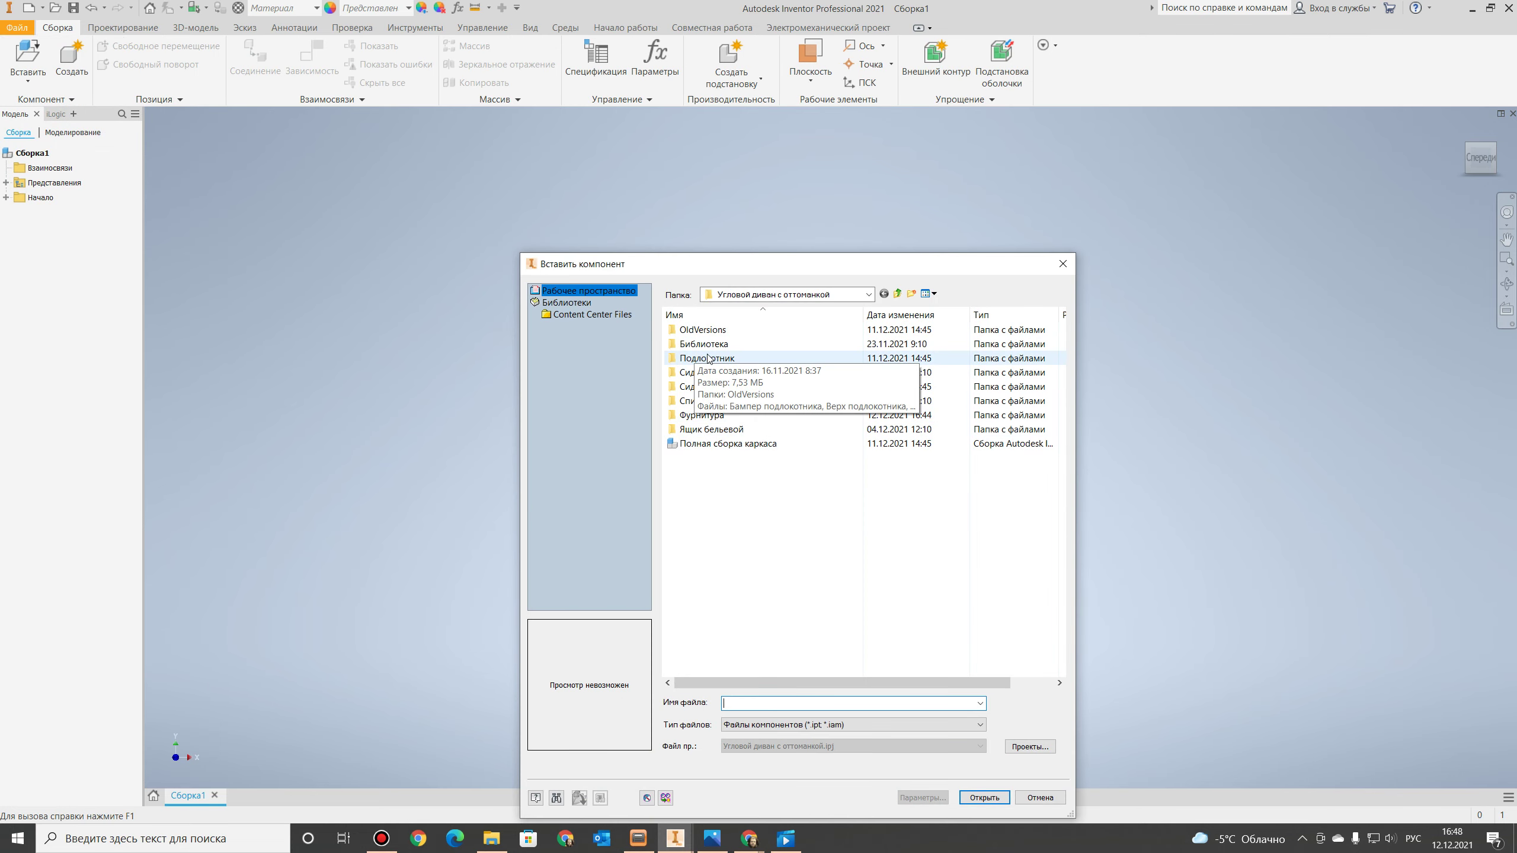
double_click(708, 415)
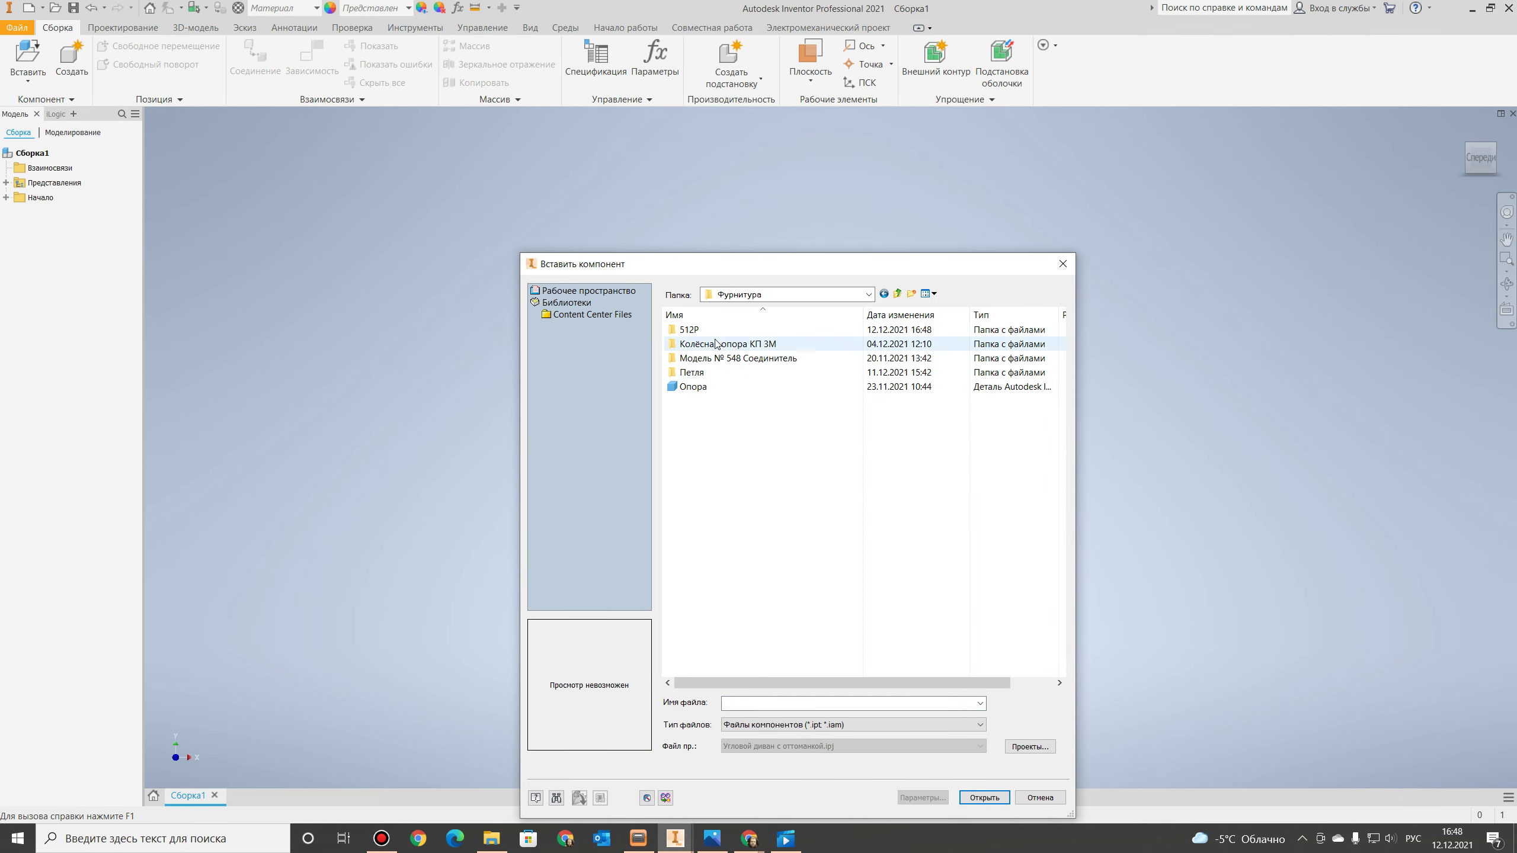
double_click(713, 330)
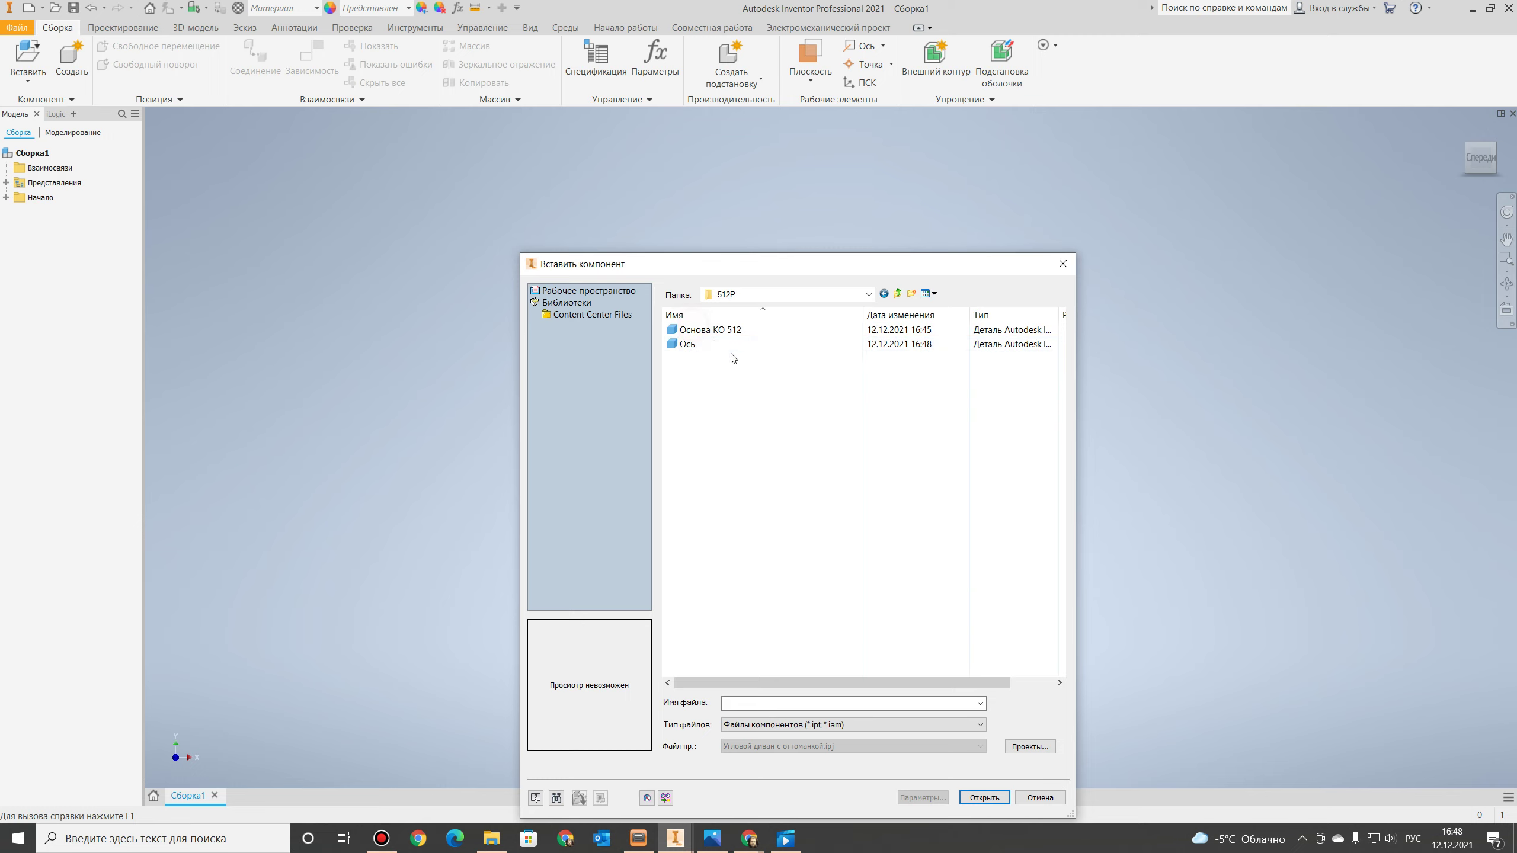
Insert one instance each of Основа КО 512 and Ось into the assembly.
left_click(712, 331)
left_click(707, 344, "ctrl")
right_click(705, 345)
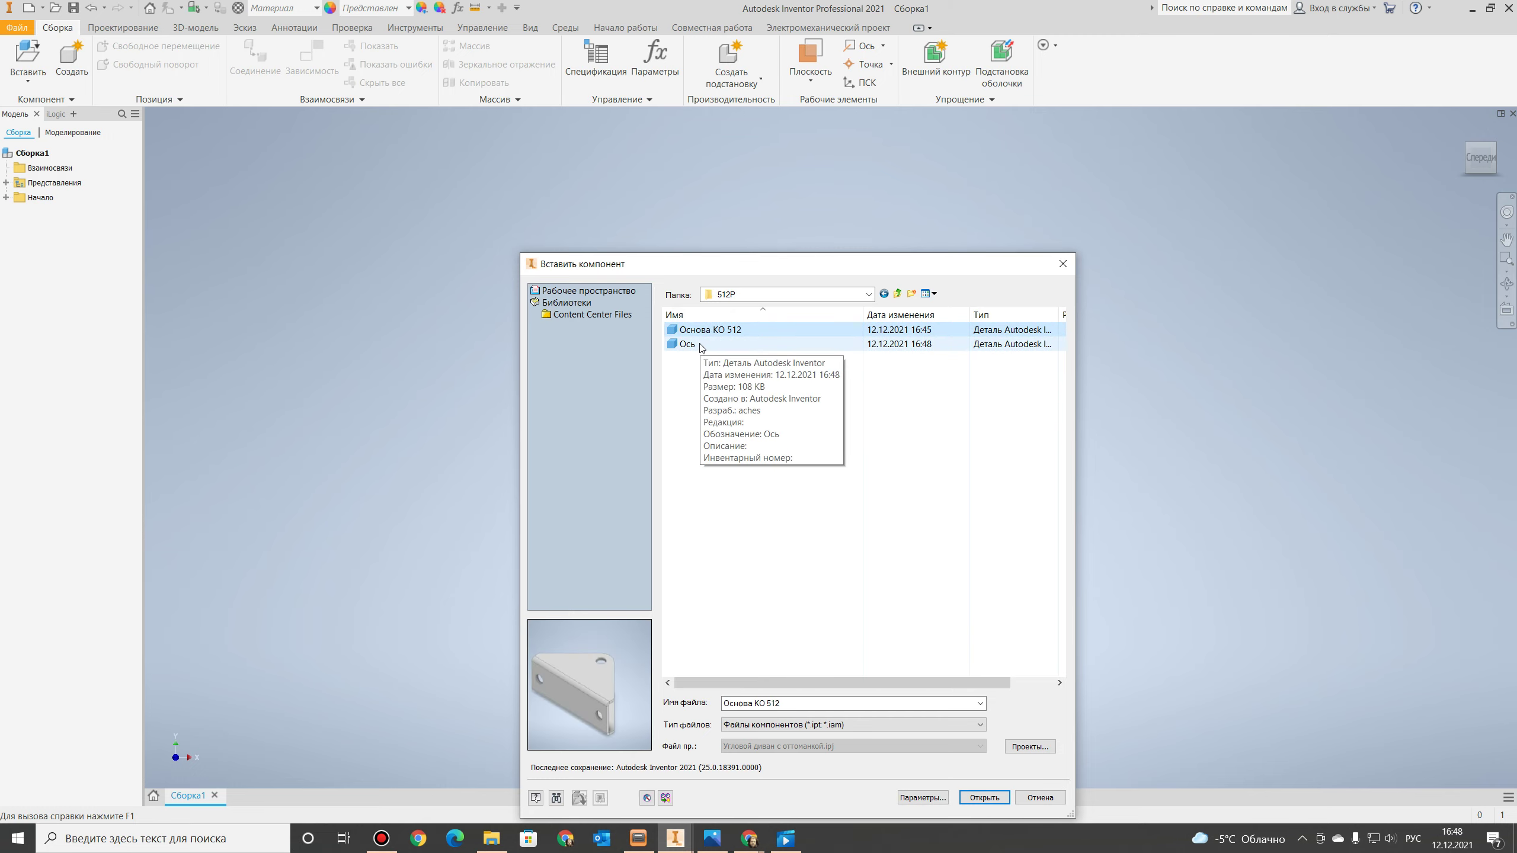
left_click(705, 350)
left_click(984, 797)
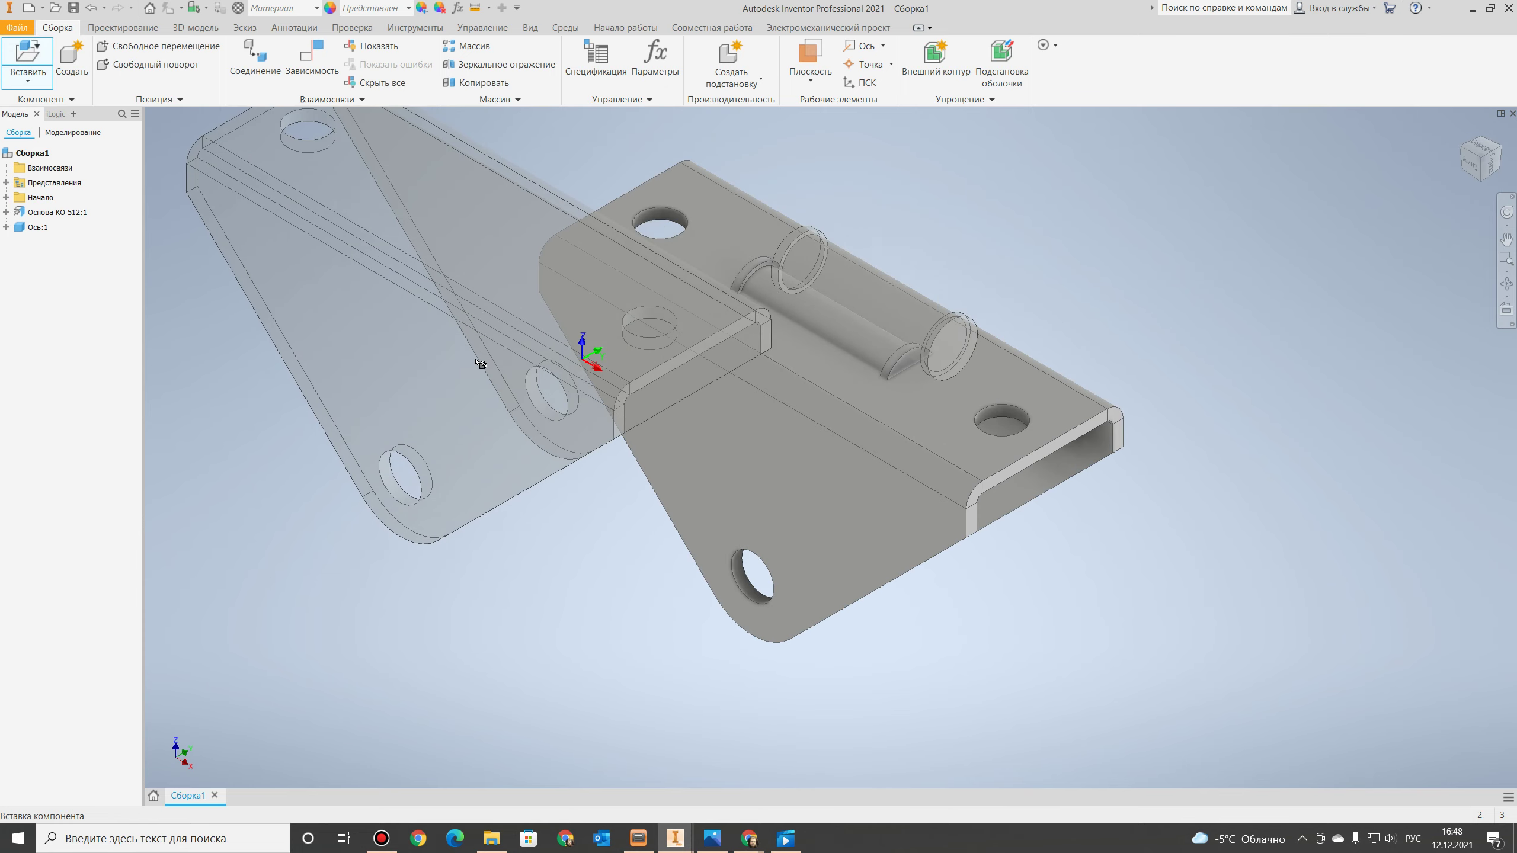
right_click(508, 340)
left_click(526, 347)
Move the axle off the base into free space beside it and select the base component.
left_click(853, 318)
left_click_drag(852, 318, 1038, 343)
left_click(87, 212)
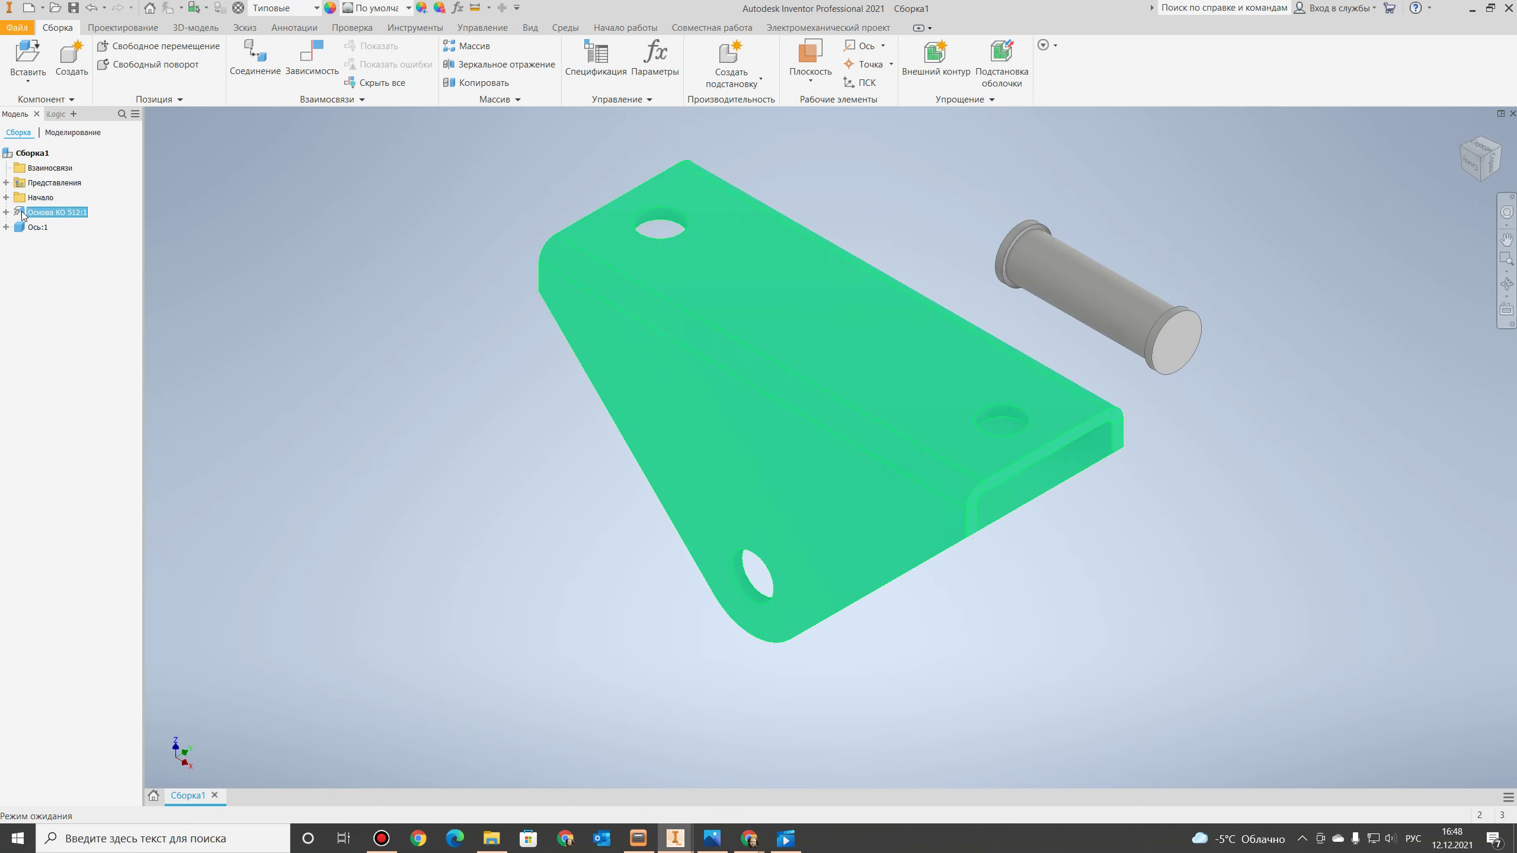
Join the inner edge of the axle's collar to the outer edge of the base's side hole with a rotational joint.
left_click(234, 73)
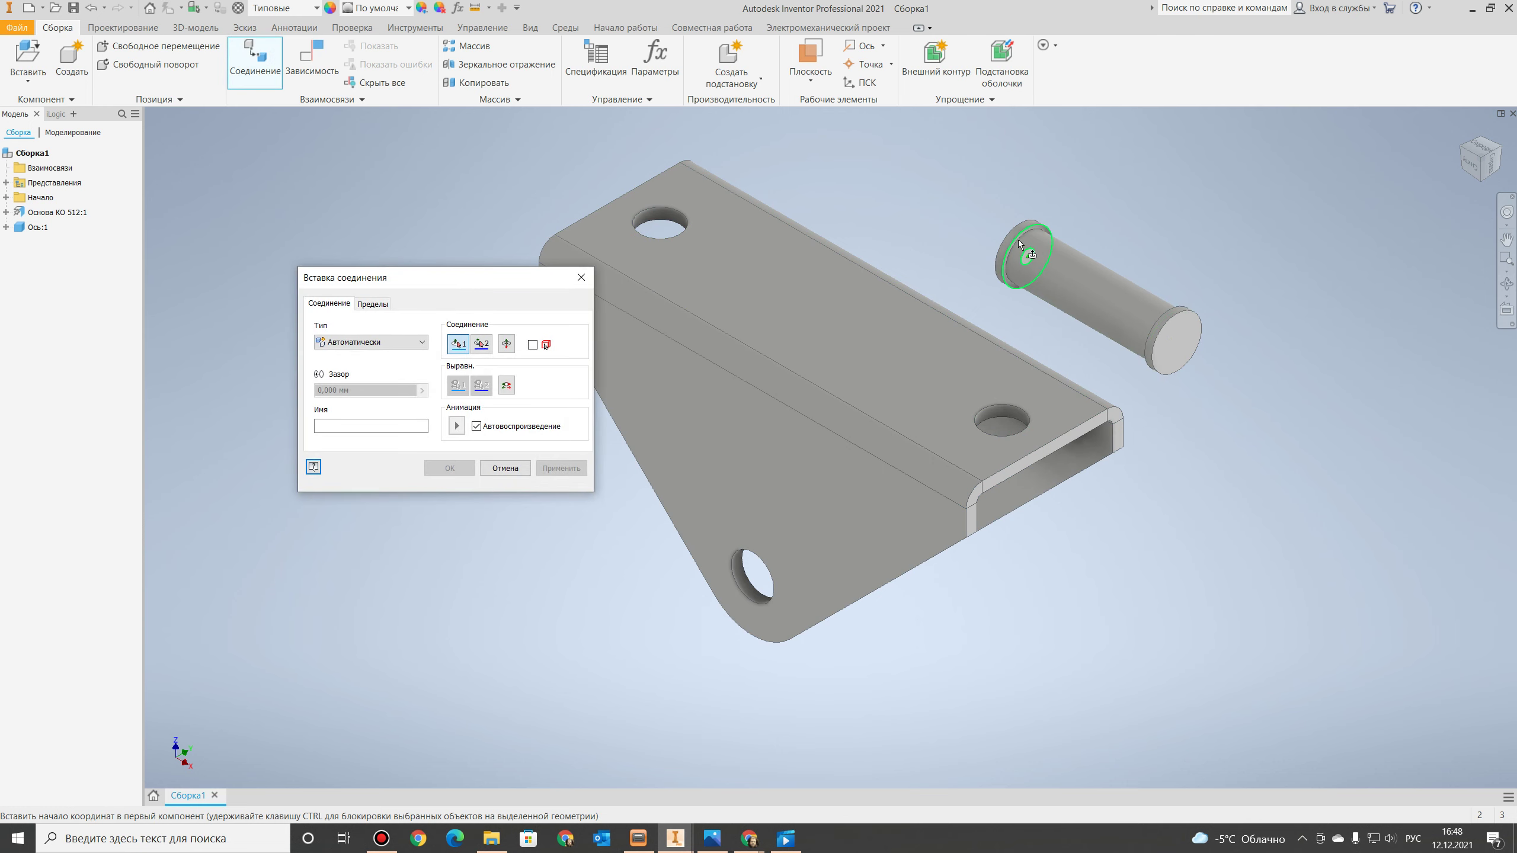
scroll(1021, 237, "down", 5)
left_click(1005, 249)
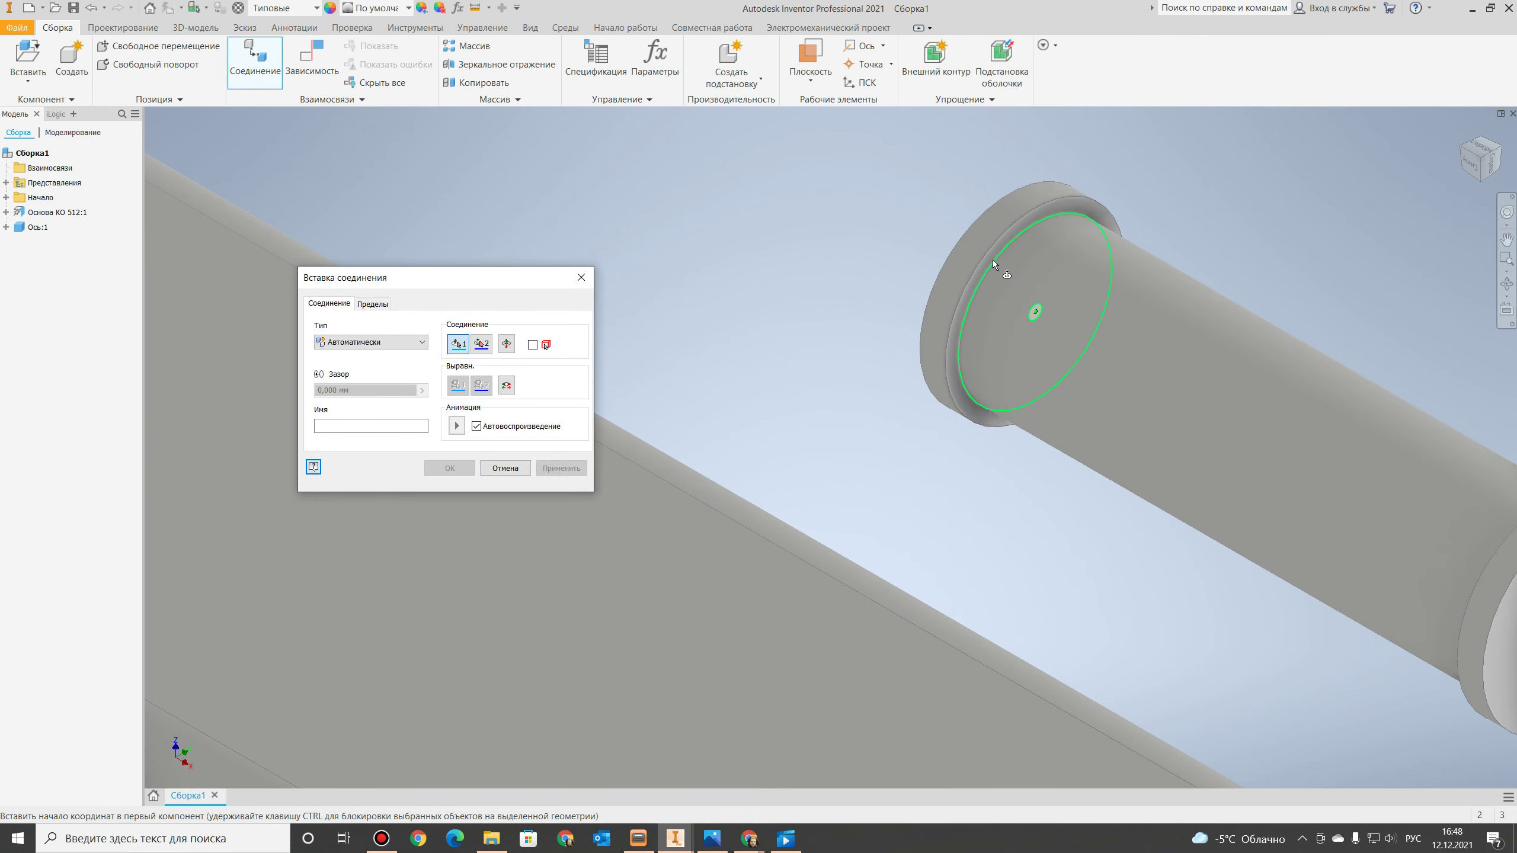
scroll(1001, 278, "up", 5)
scroll(881, 452, "down", 4)
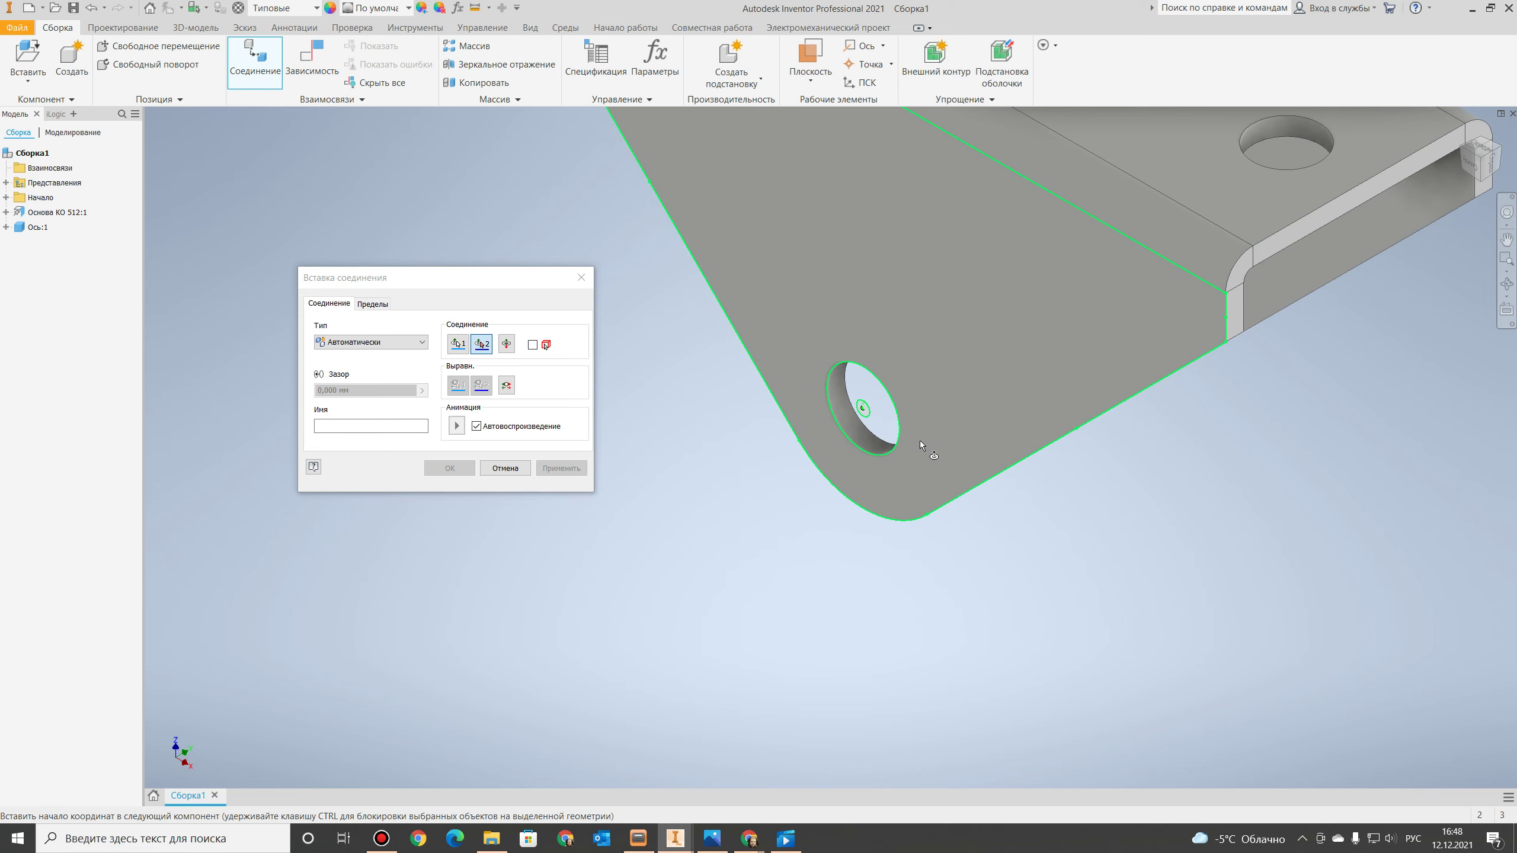
left_click(900, 438)
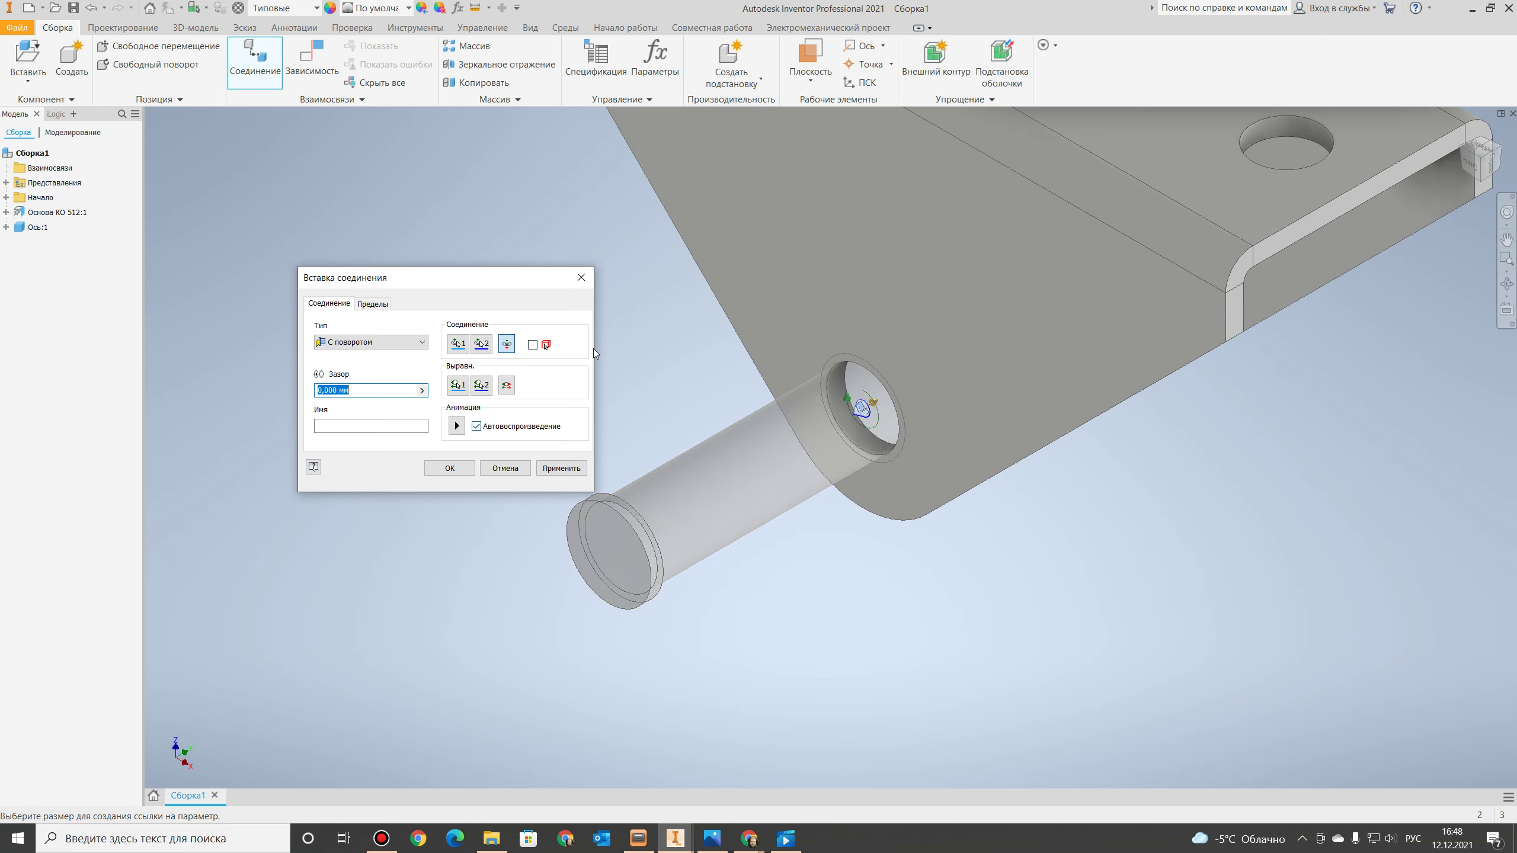
left_click(562, 468)
Measure the distance between the outer faces of the base's two side walls in an end view.
left_click(1478, 157)
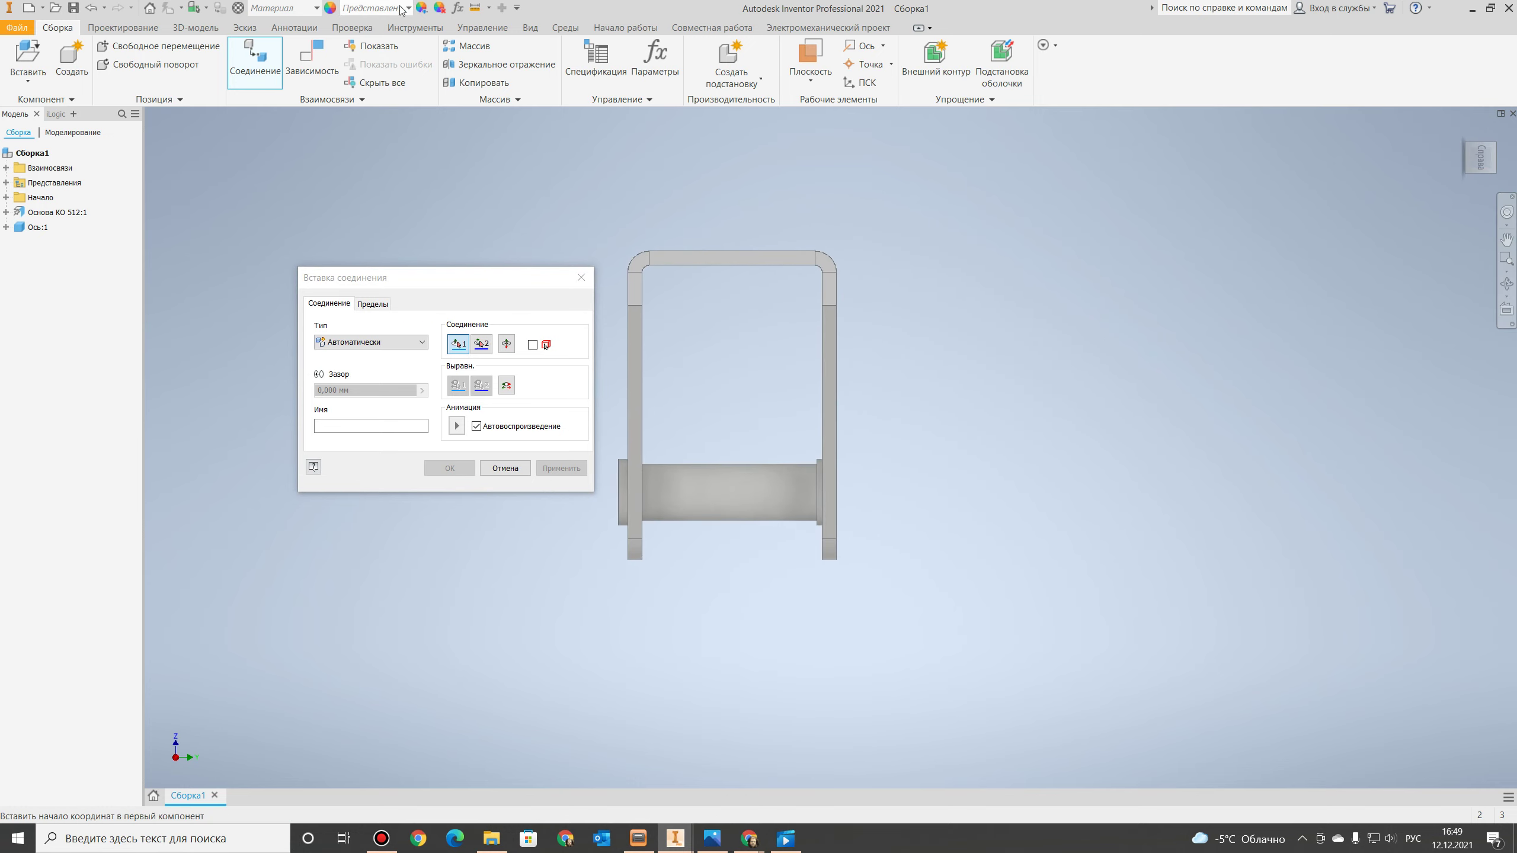
left_click(475, 7)
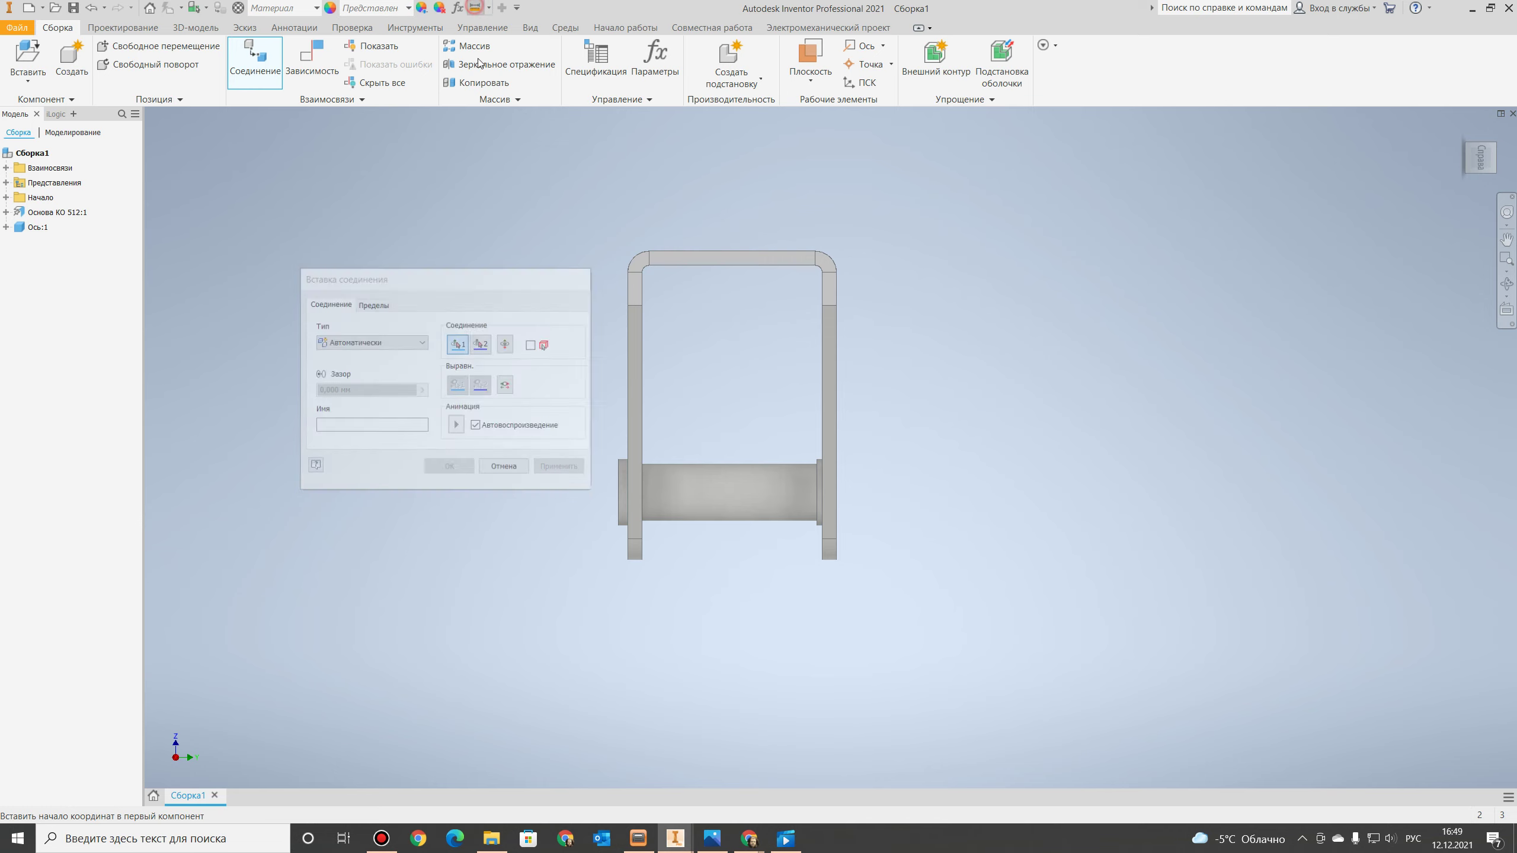
left_click(626, 329)
left_click(837, 347)
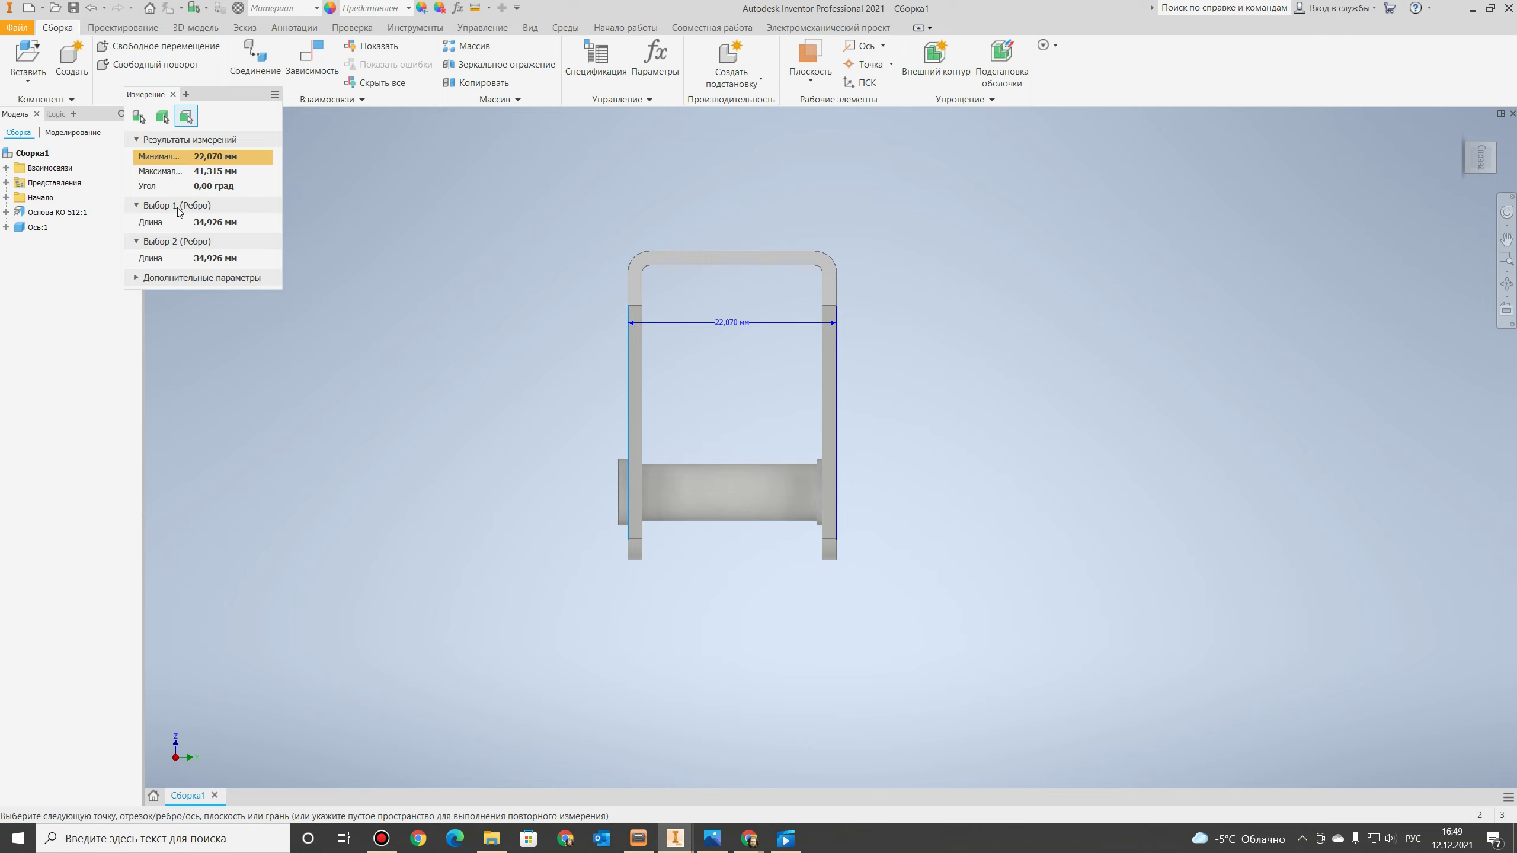
left_click(173, 94)
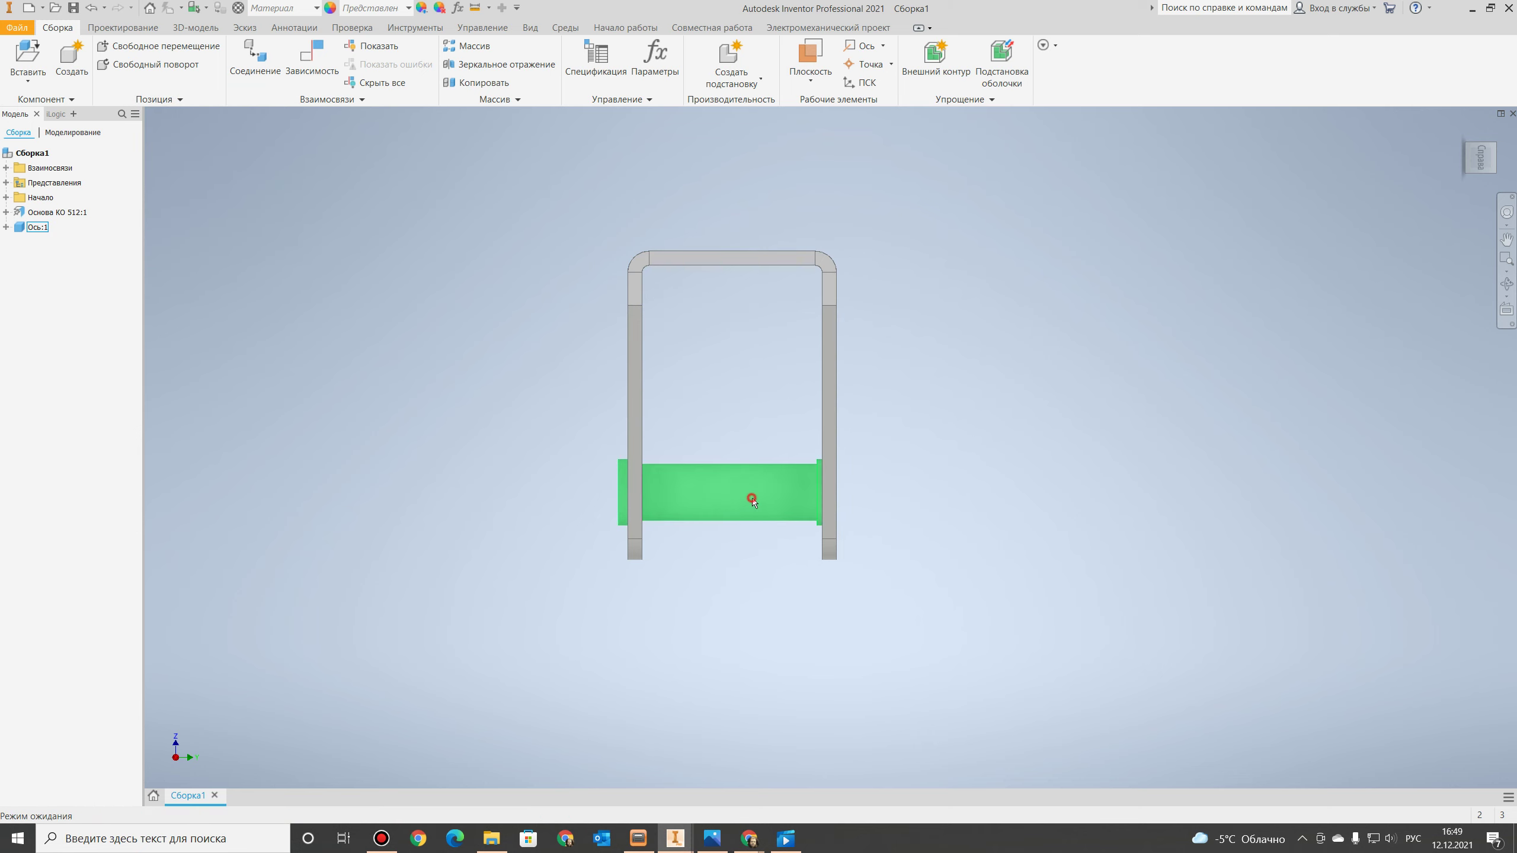
Edit the axle's revolve sketch within the assembly, setting the length between the collars to 22 mm, and return to the assembly.
double_click(752, 499)
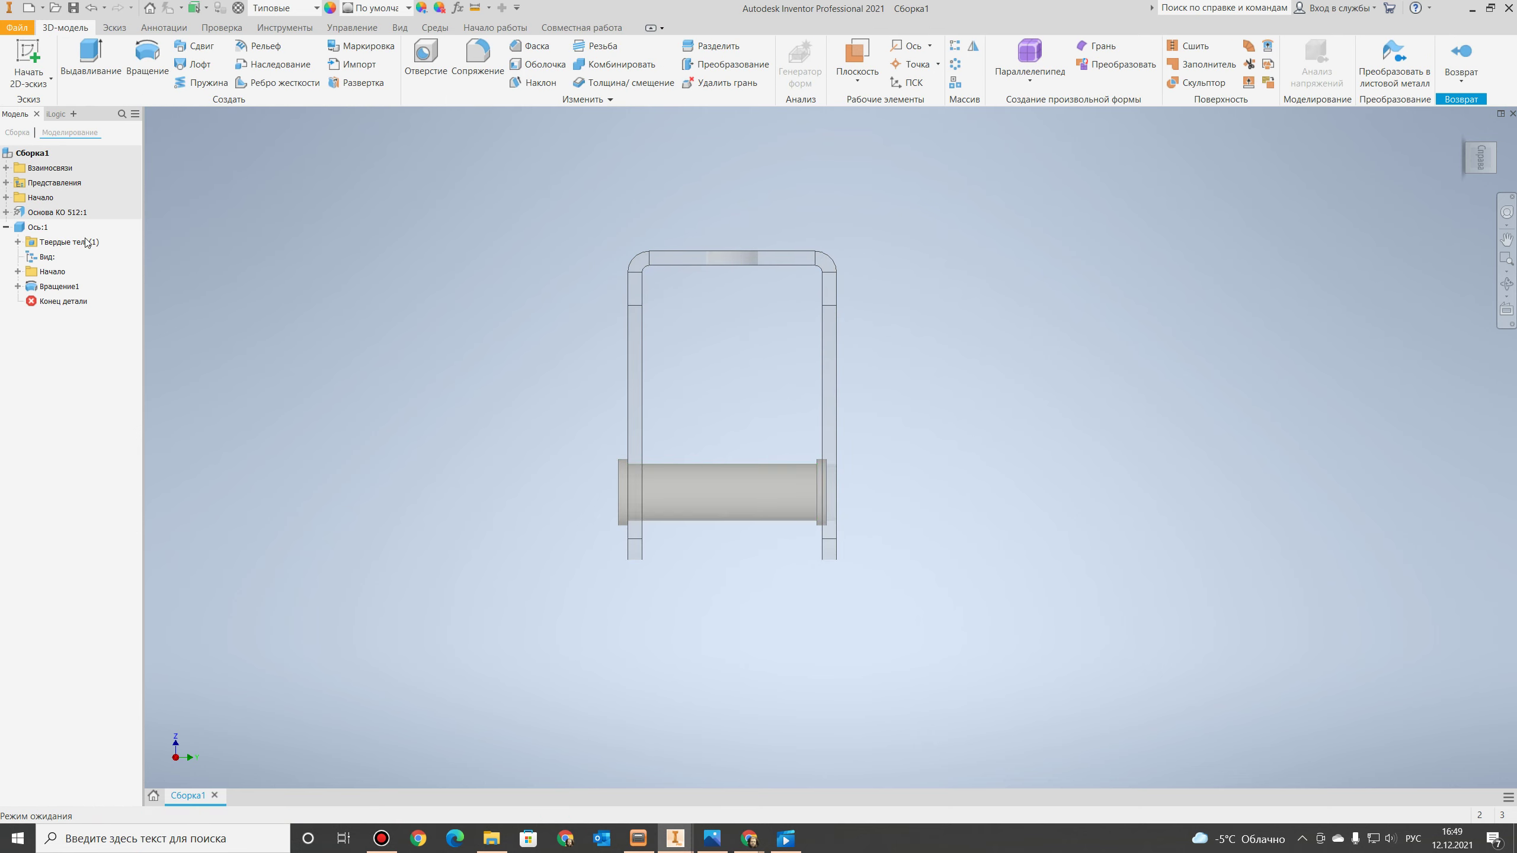
left_click(16, 287)
double_click(62, 301)
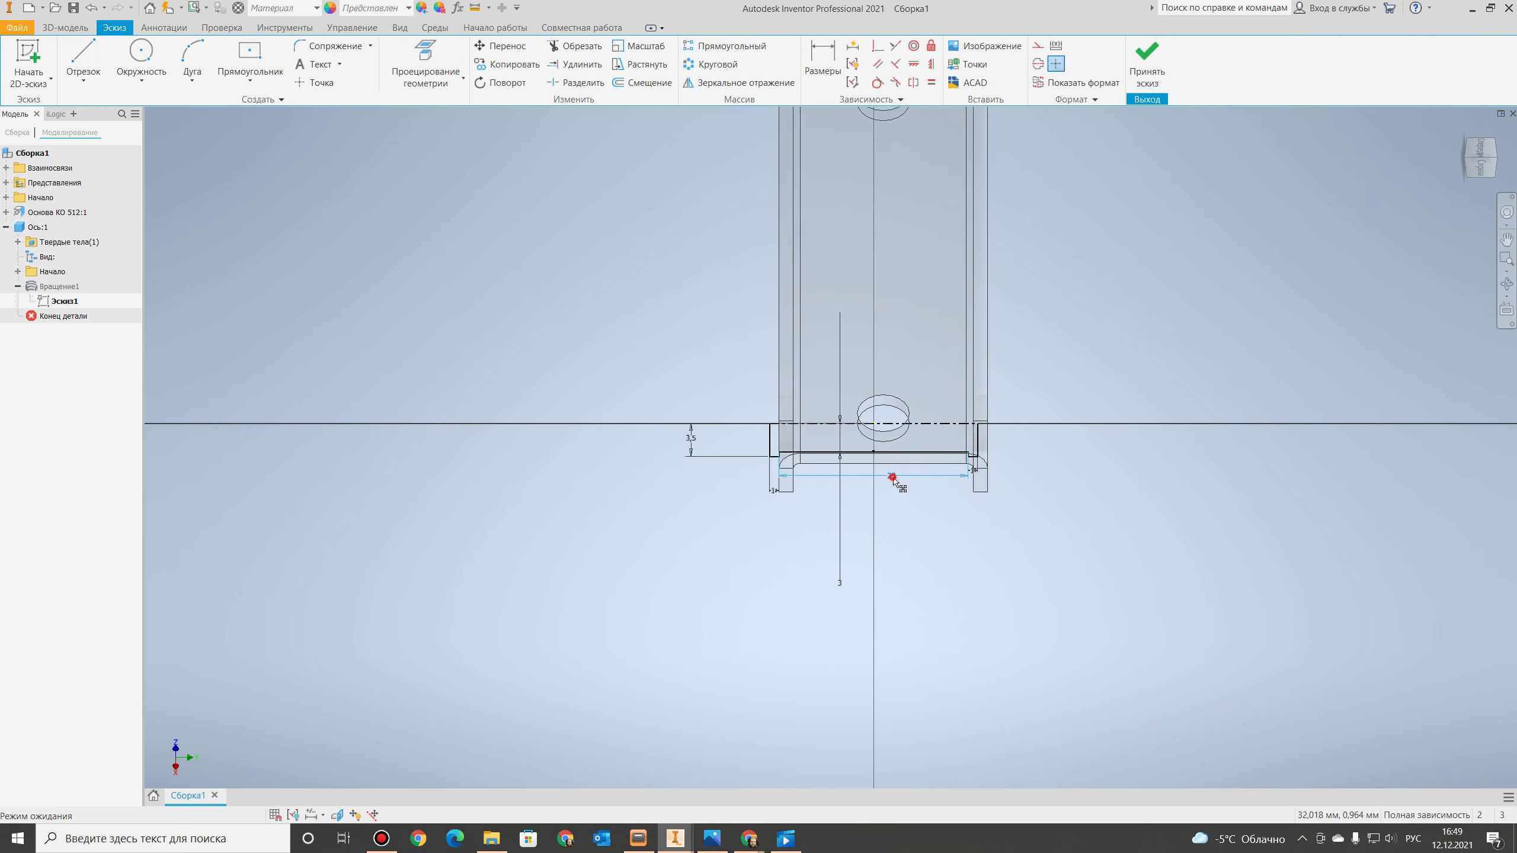
double_click(896, 478)
type("22")
key("Return")
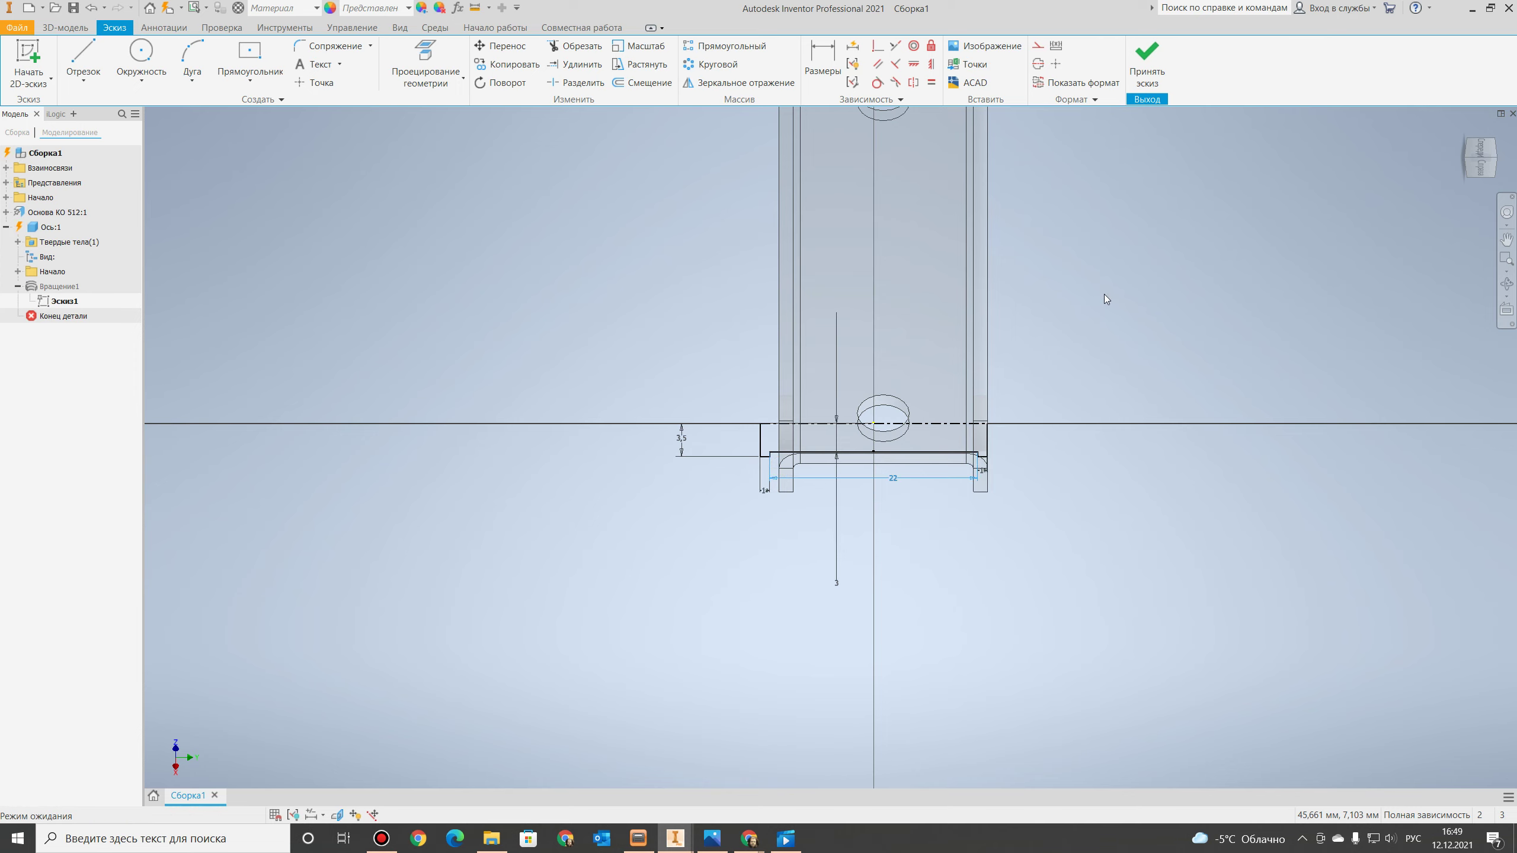
left_click(1147, 60)
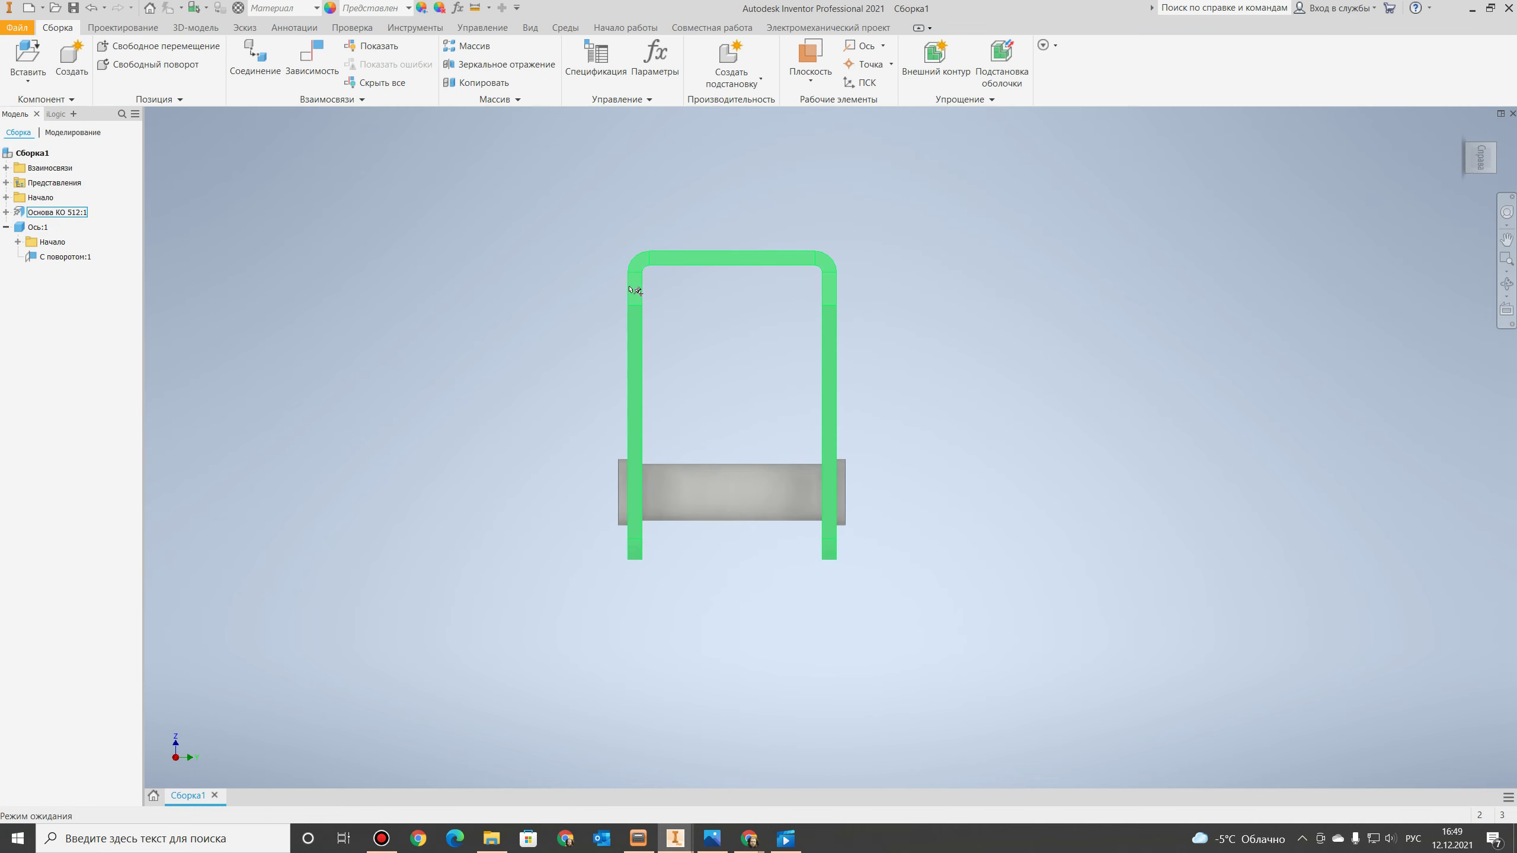
key("F2")
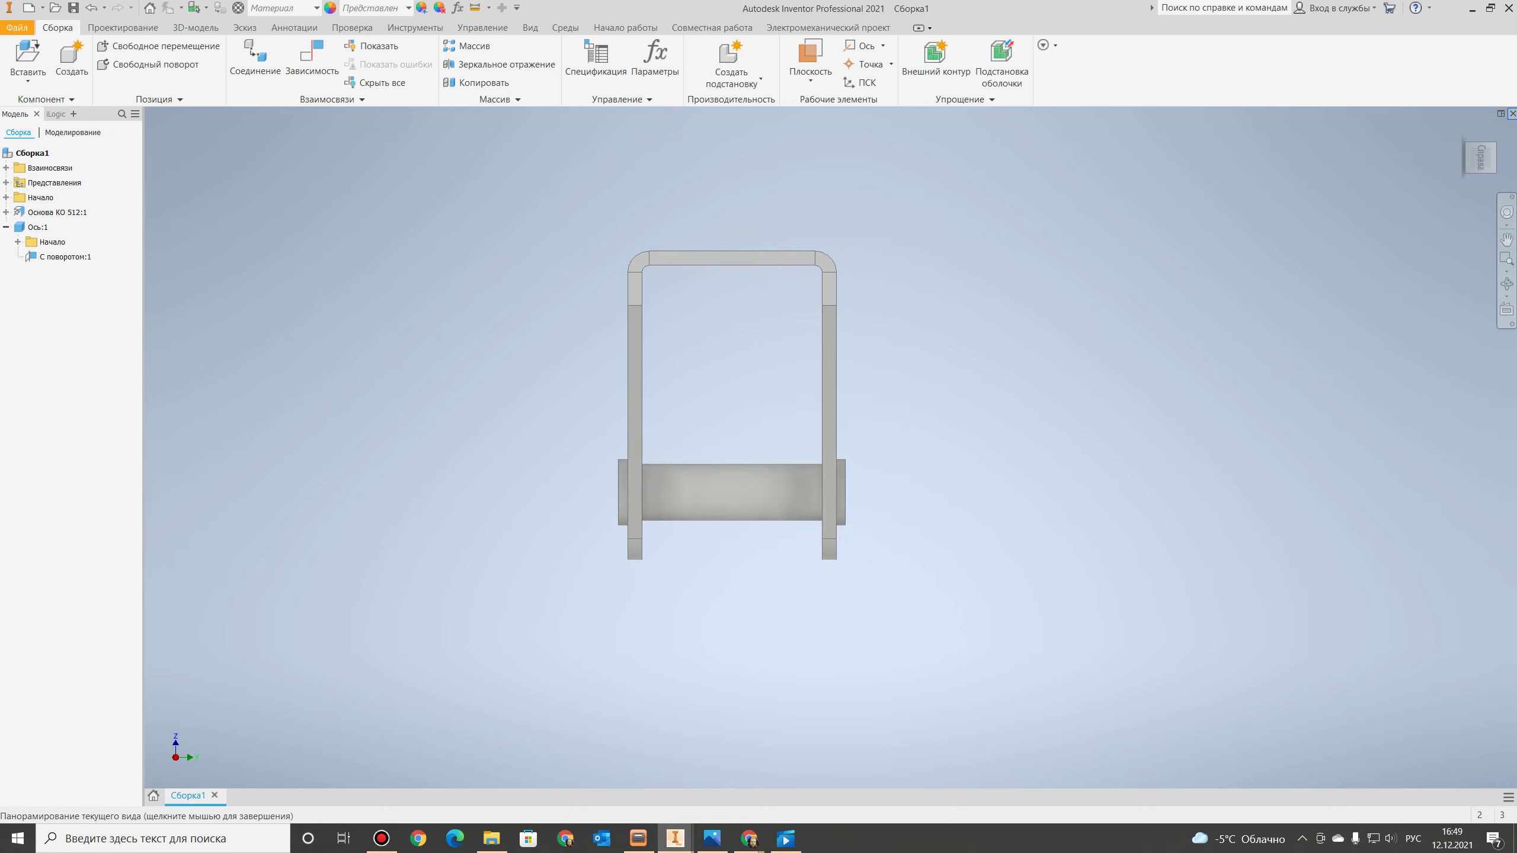
middle_click_drag(728, 403, 708, 546, "shift")
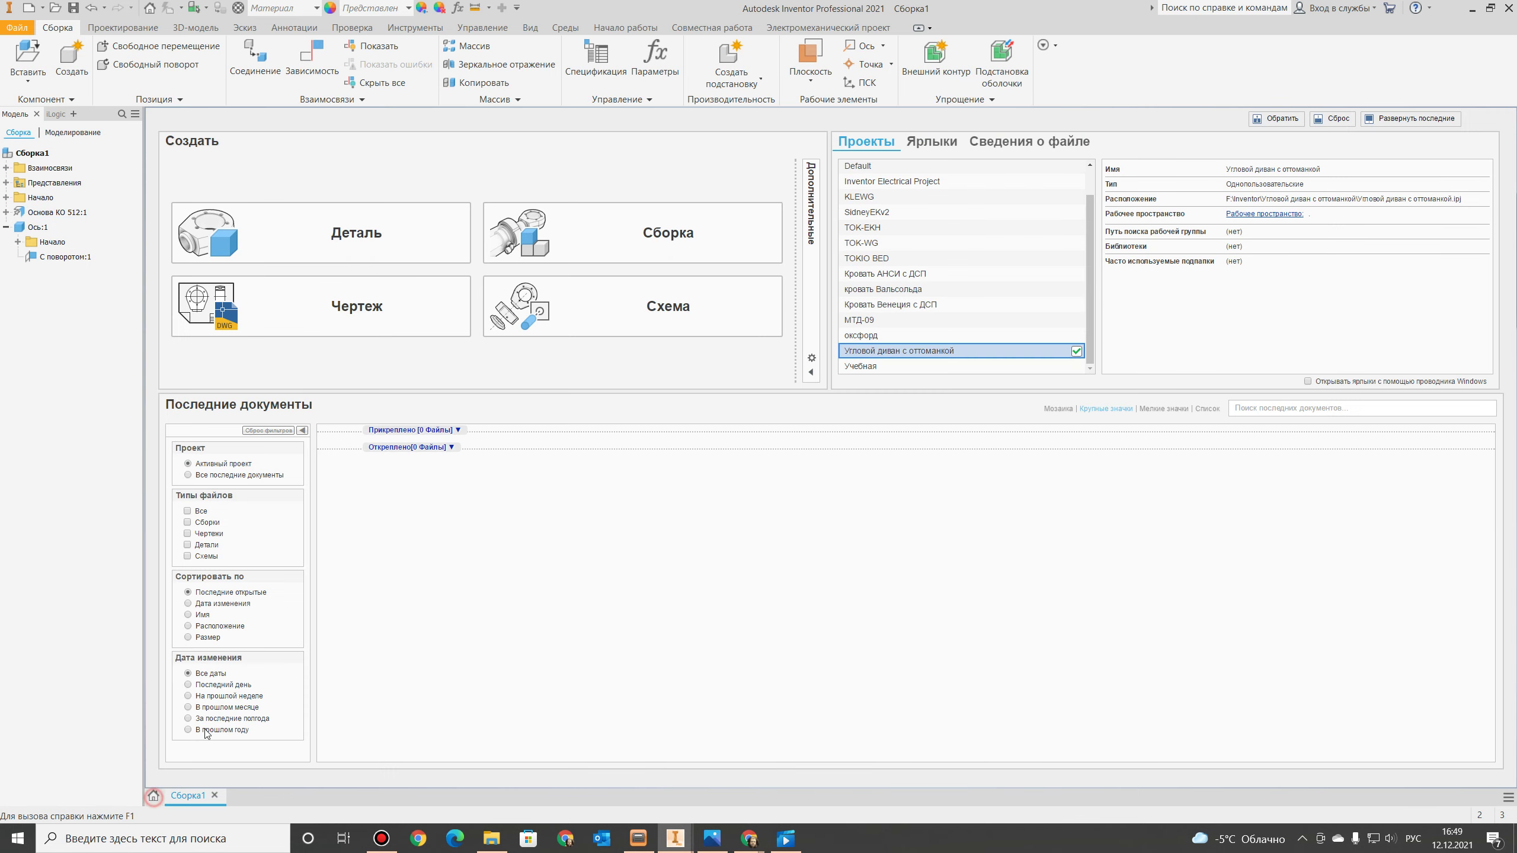
Create a new part with a sketch and check the wheel dimensions of castor No. 512P in the browser's PDF catalogue.
left_click(154, 795)
left_click(349, 236)
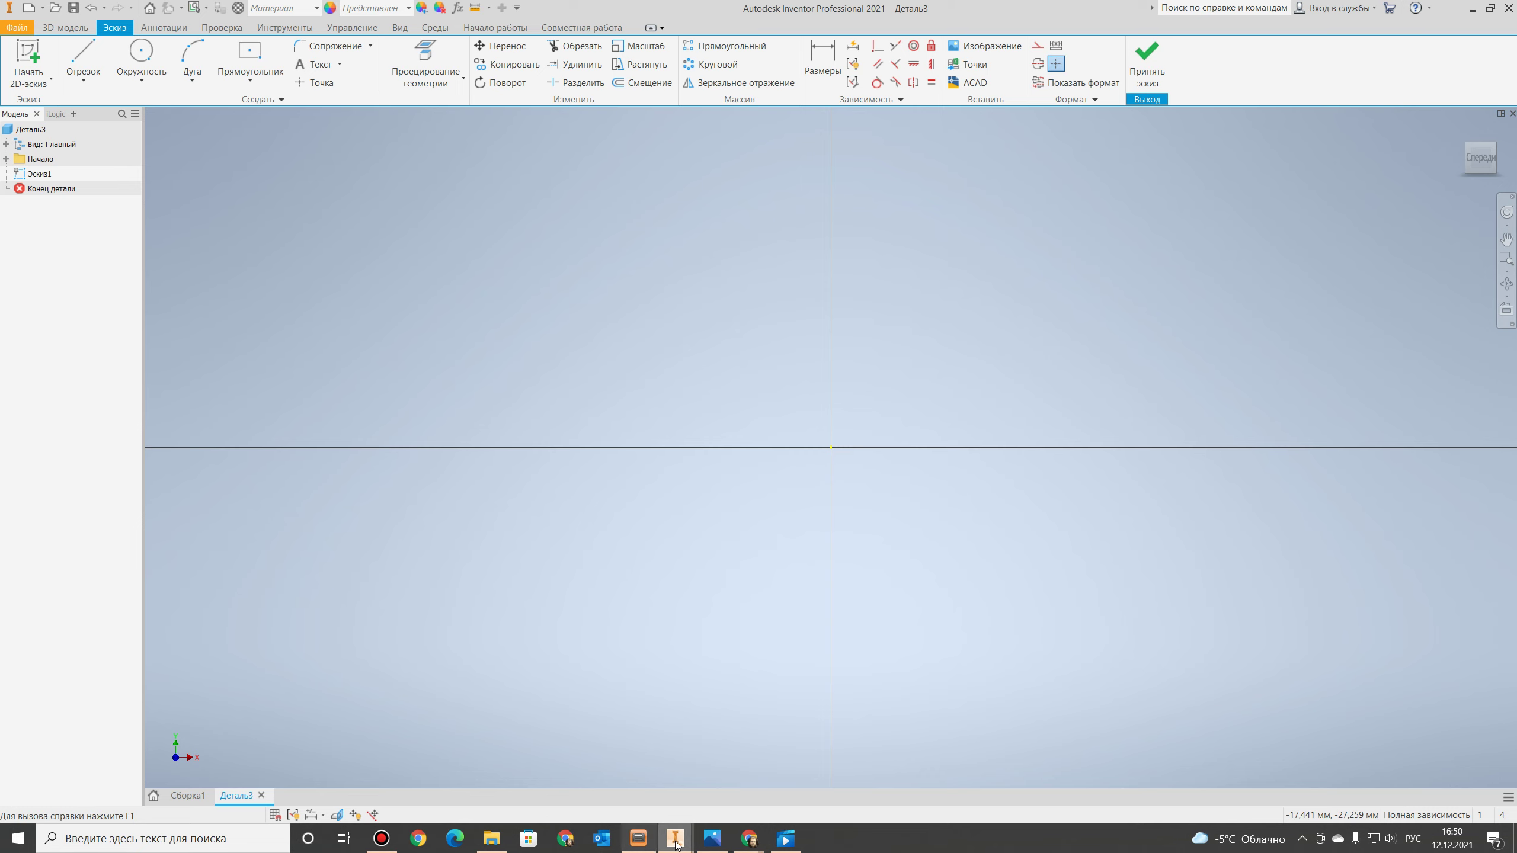
mouse_move(749, 839)
left_click(751, 765)
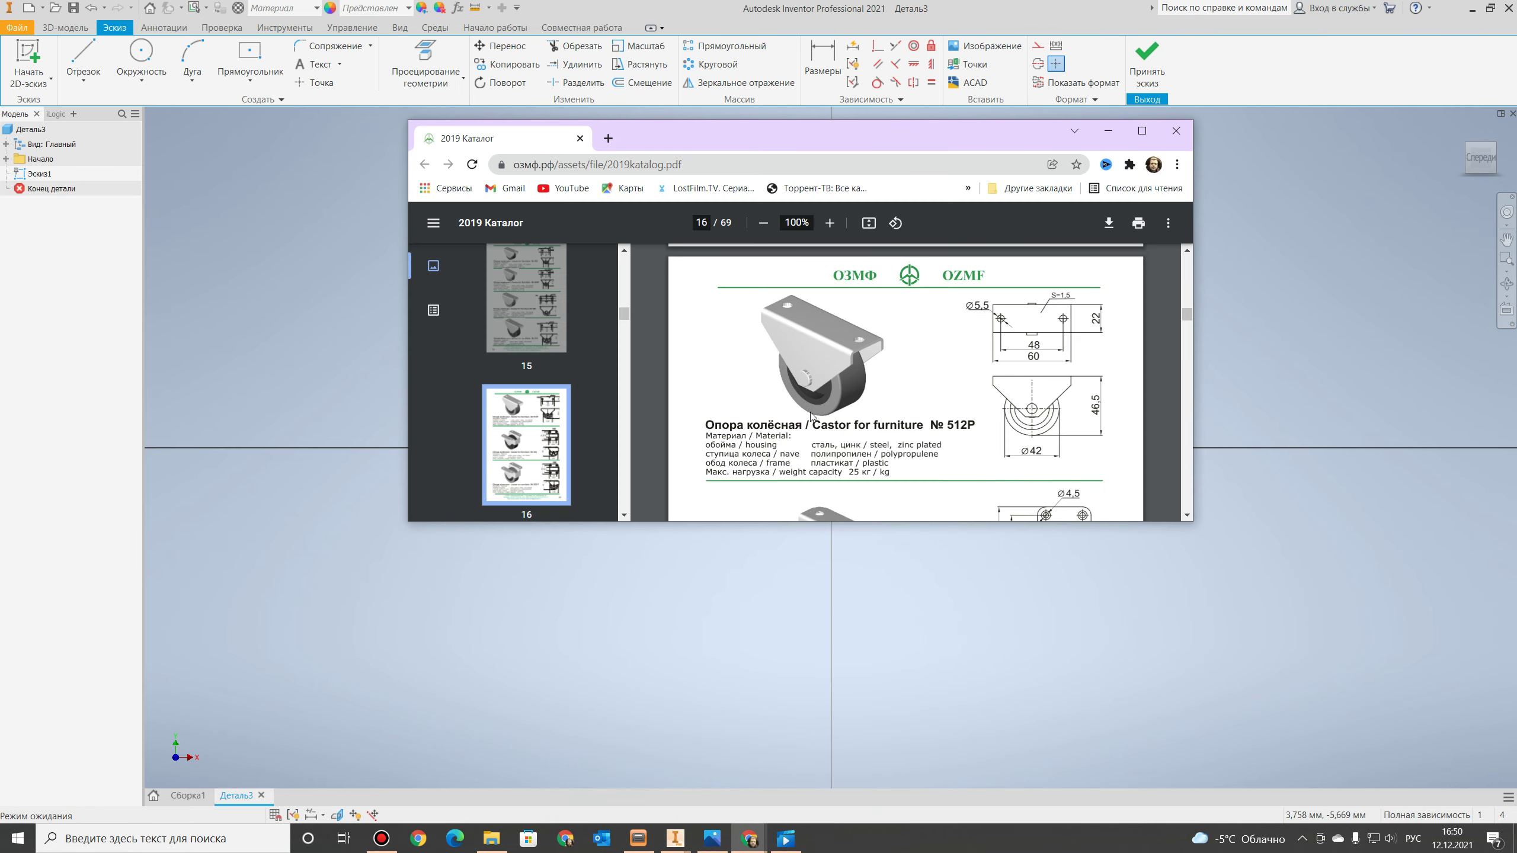
scroll(817, 410, "down", 1)
Sketch two concentric circles of 6 mm and 42 mm diameter at the origin and finish the sketch.
left_click(141, 57)
left_click(830, 448)
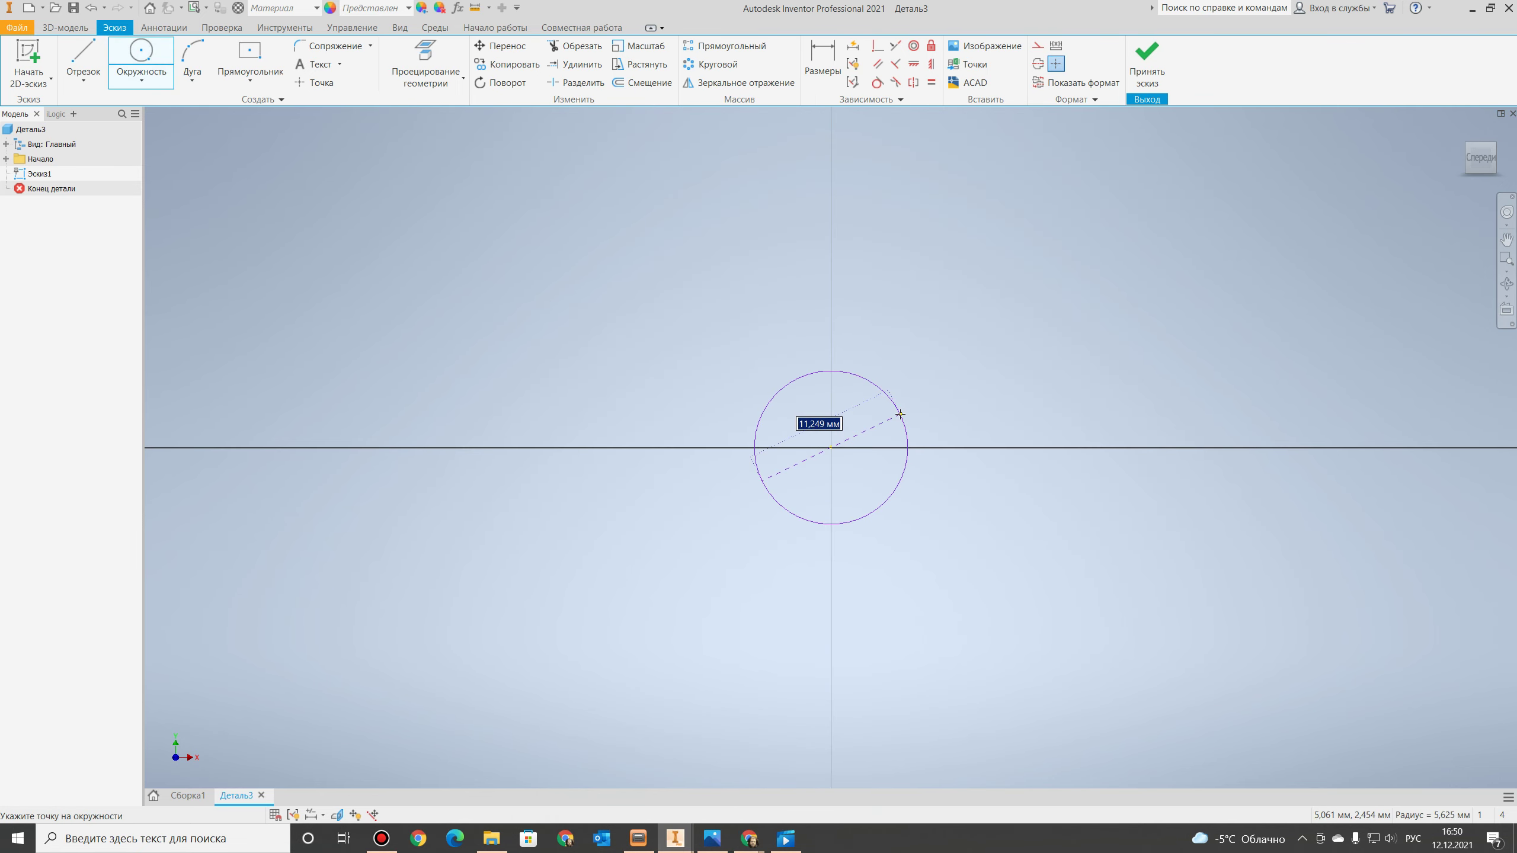
type("6")
key("Return")
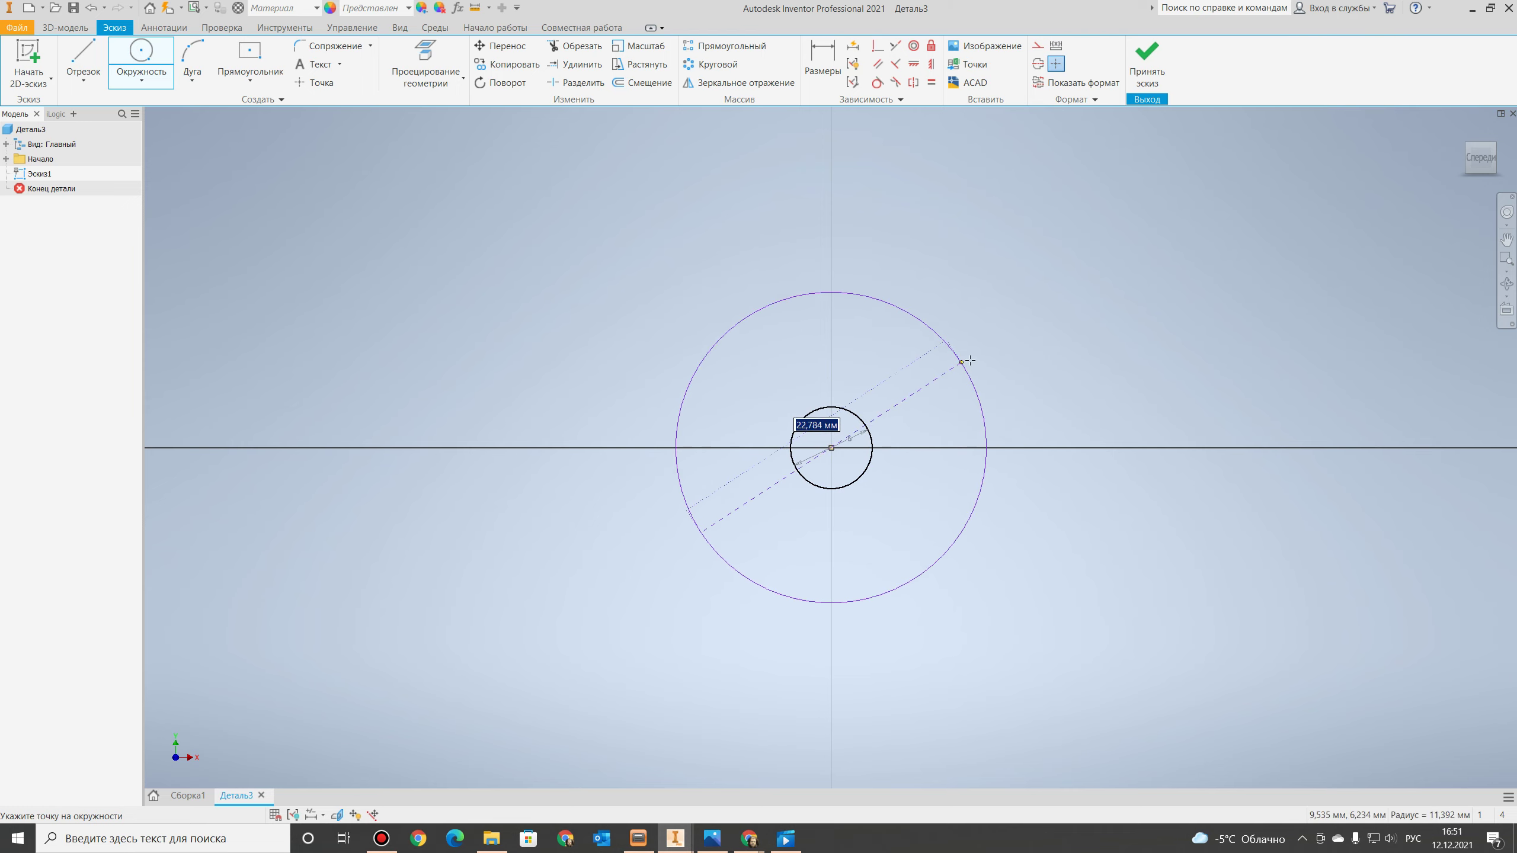
type("42")
key("Return")
left_click(1147, 57)
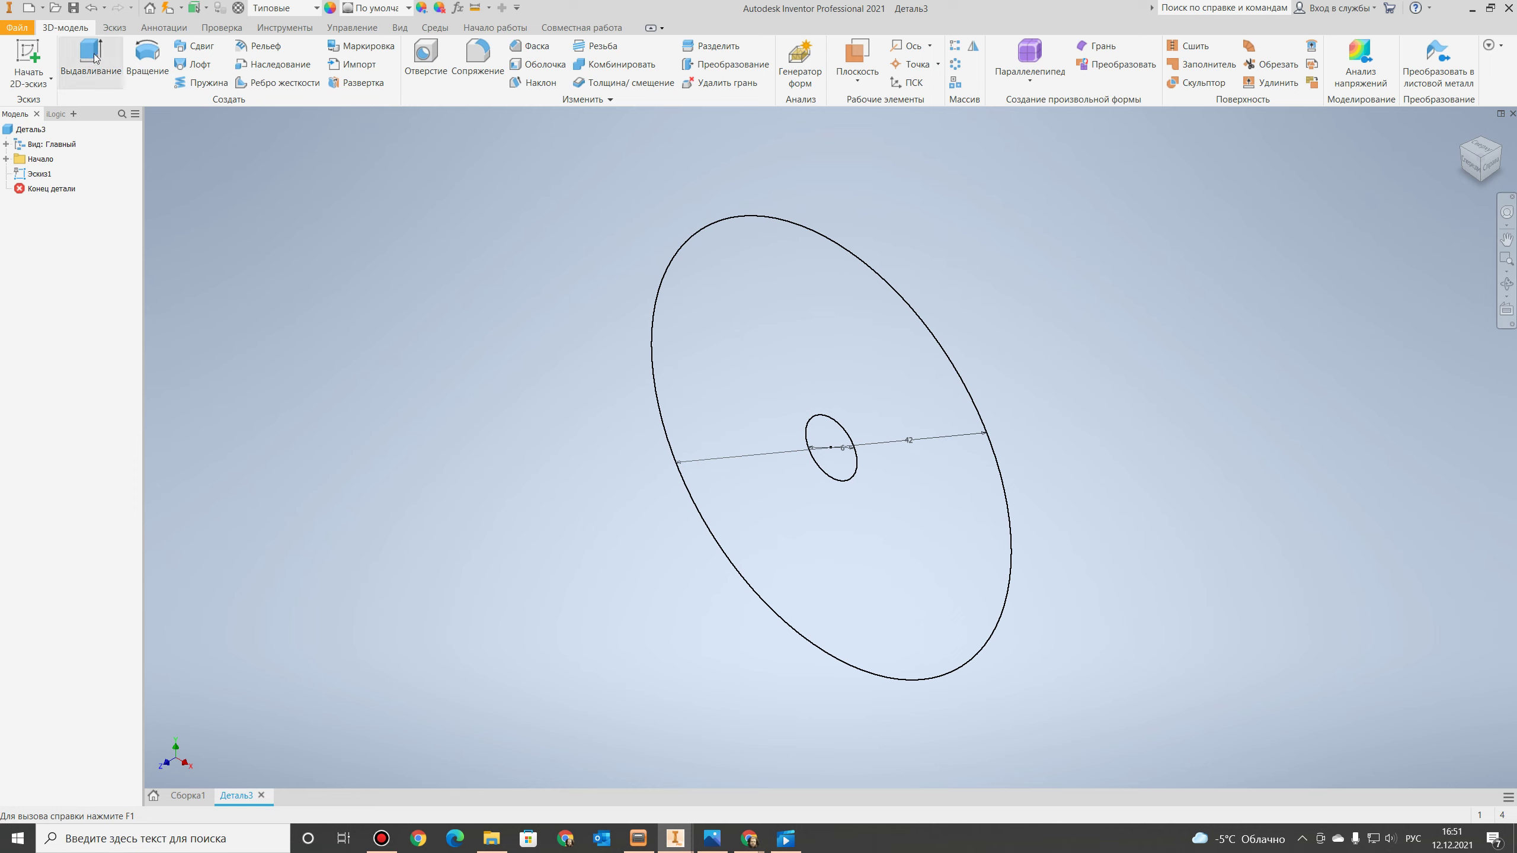
Extrude the ring between the two circles 17 mm to form the wheel.
left_click(91, 60)
left_click(824, 330)
type("20")
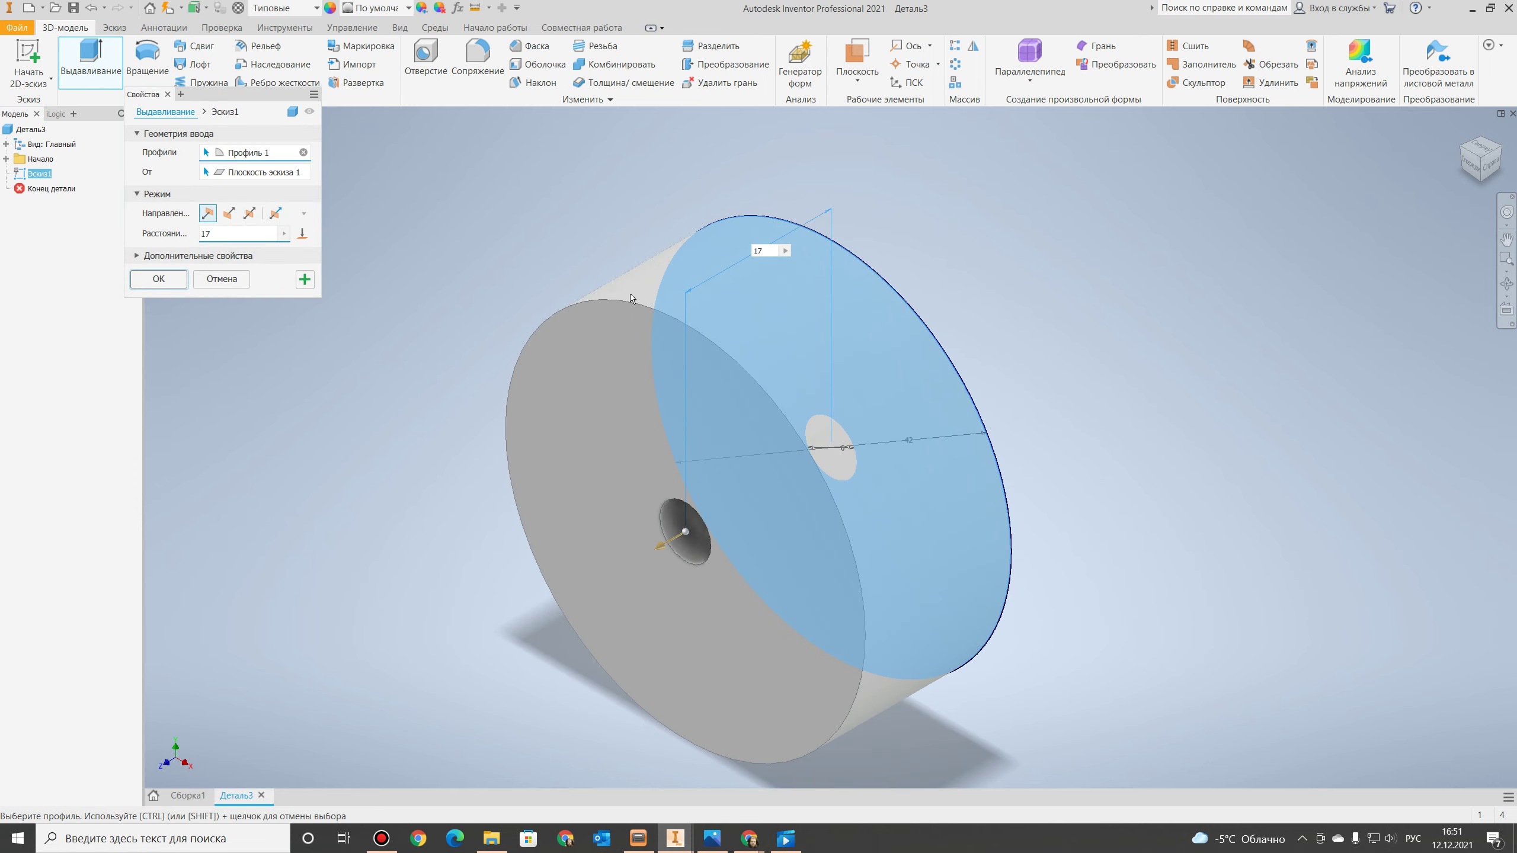
key("Return")
Fillet the wheel's outer rim edge with a 0.5 mm radius.
left_click(478, 57)
type("0,5")
left_click(714, 353)
key("Return")
Save the wheel part as Колесо in the 512P folder.
key("ctrl+s")
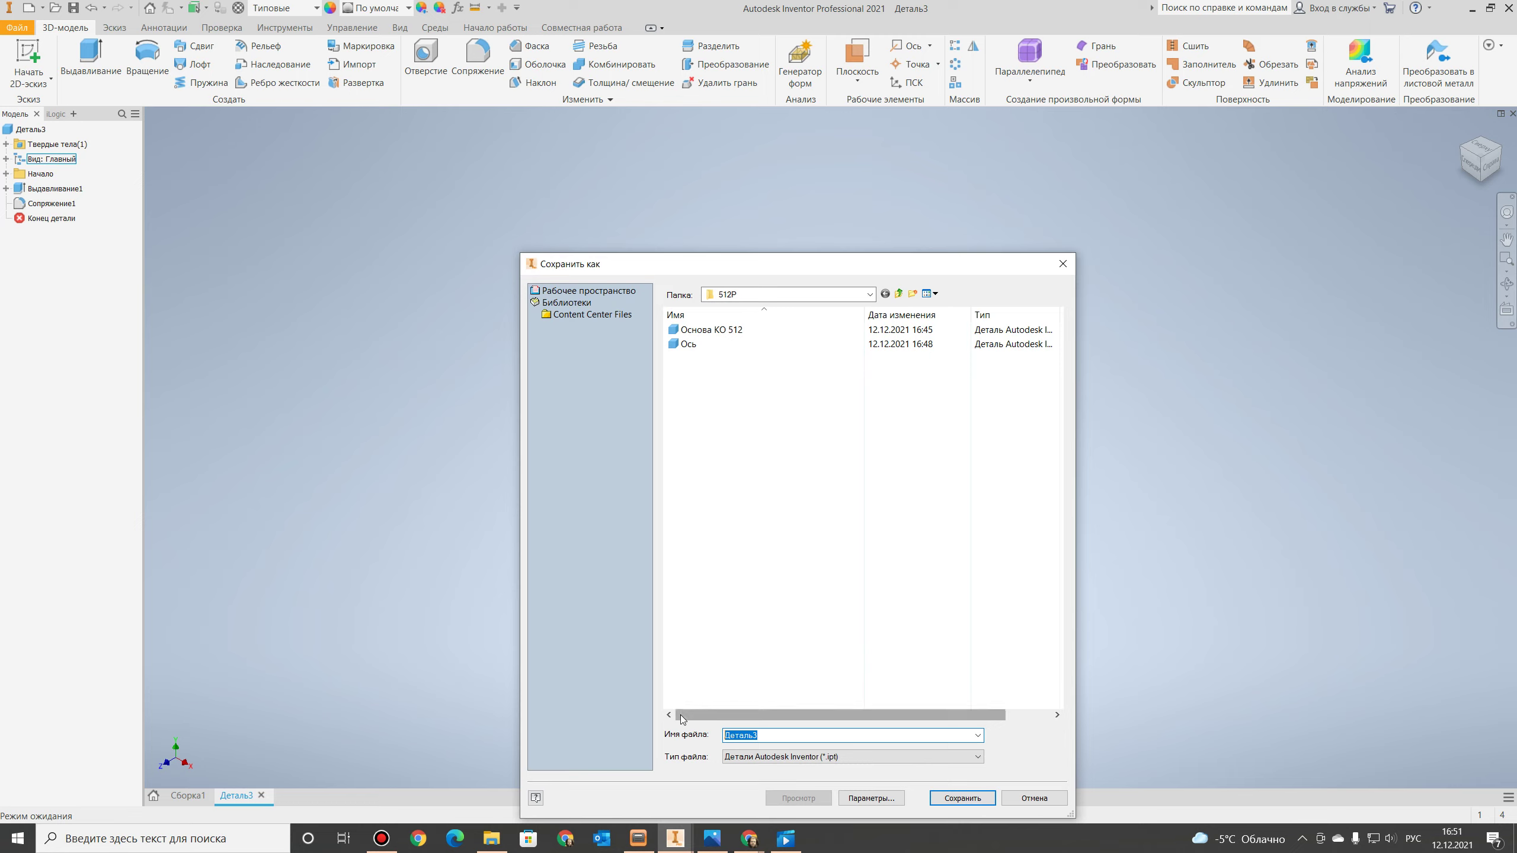
type("Колесо")
key("Return")
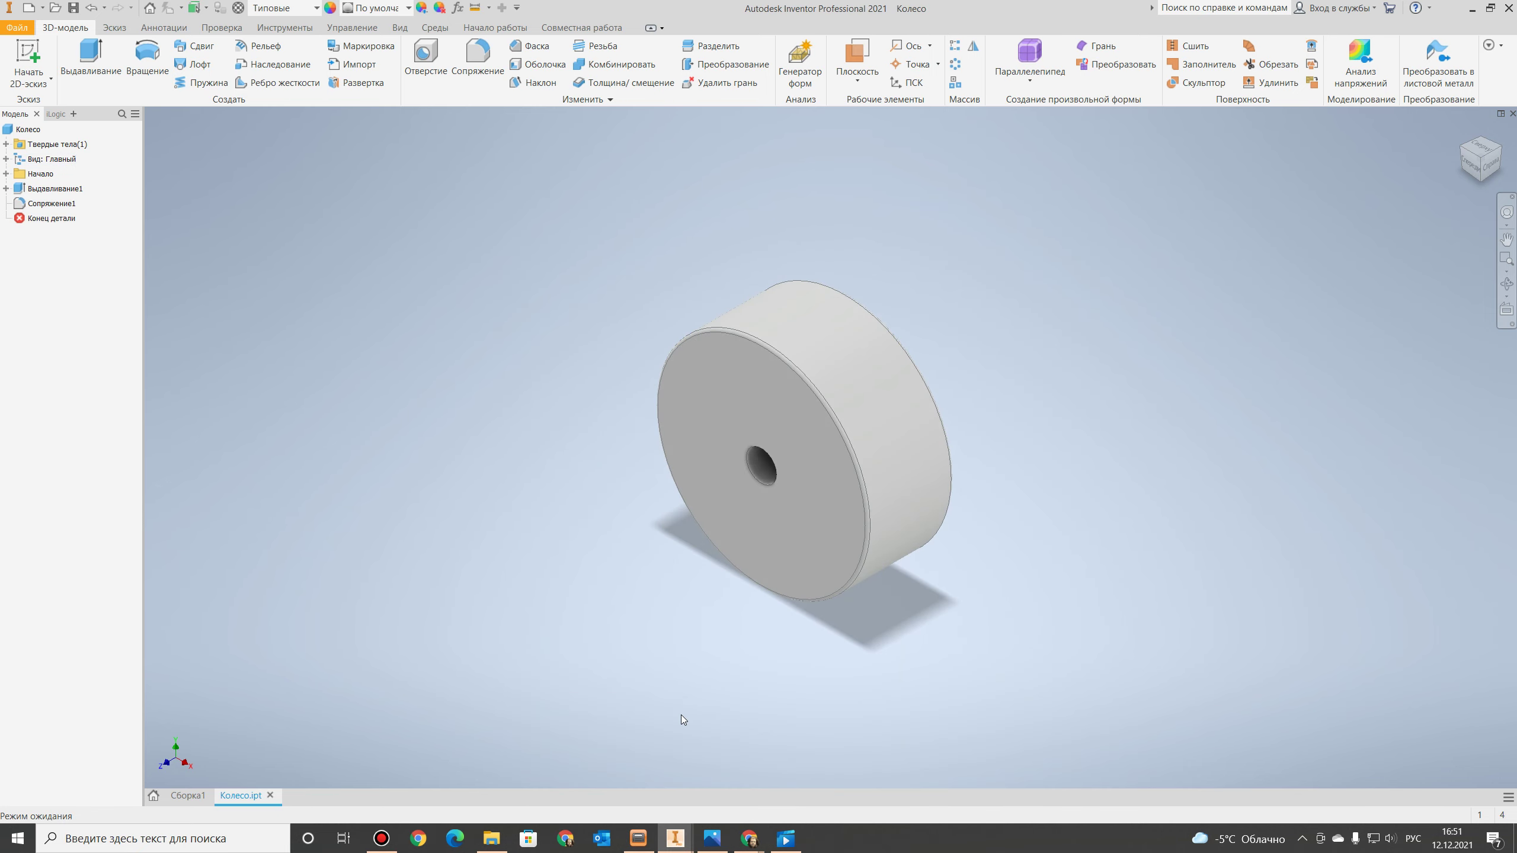
Insert the Колесо part from the 512P folder into the castor assembly beside the base.
key("ctrl+Tab")
left_click(24, 82)
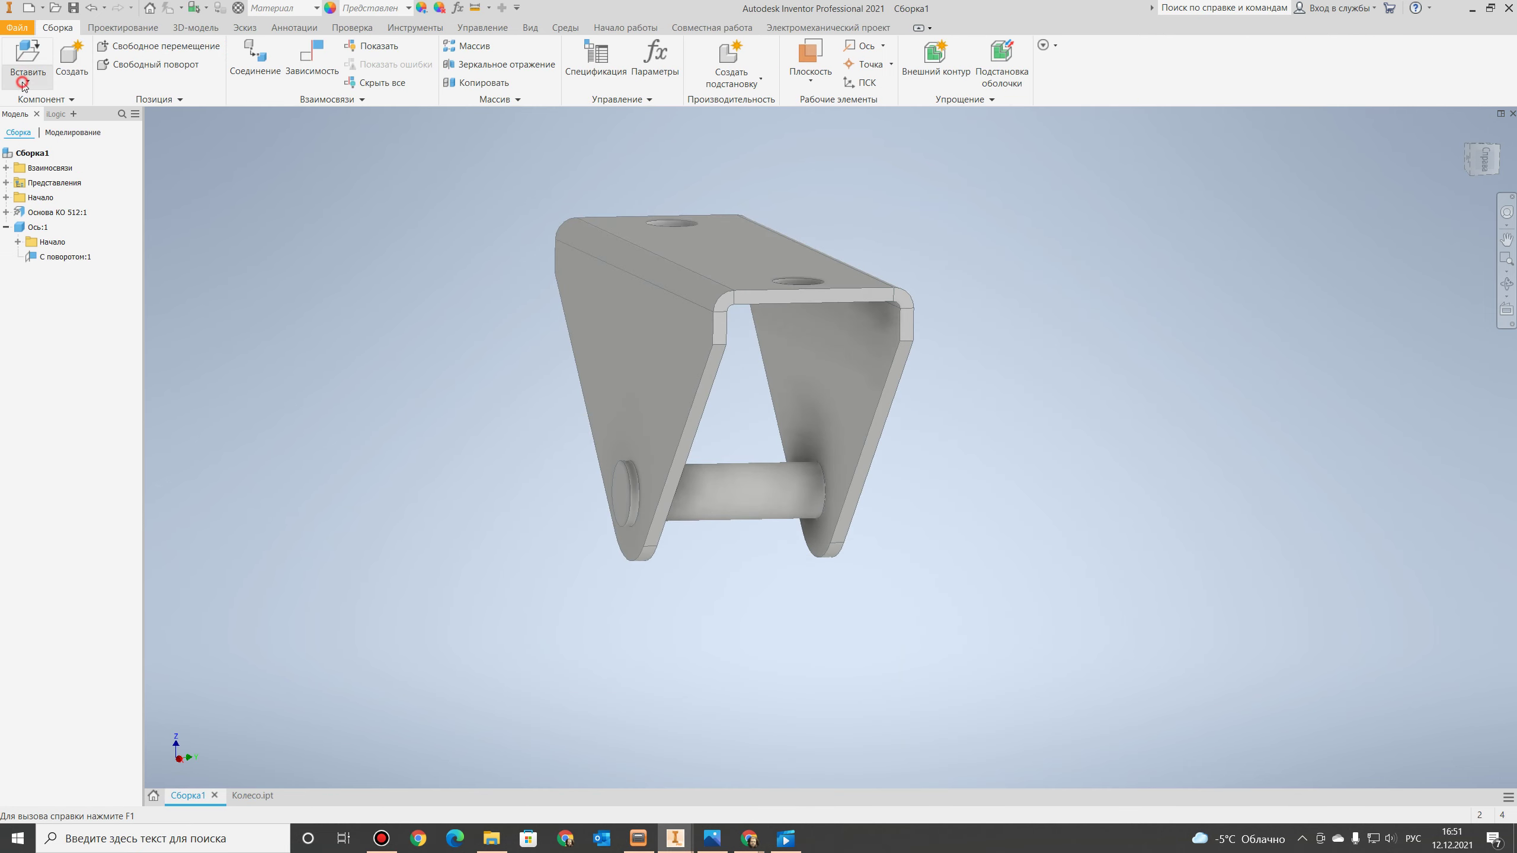
left_click(59, 108)
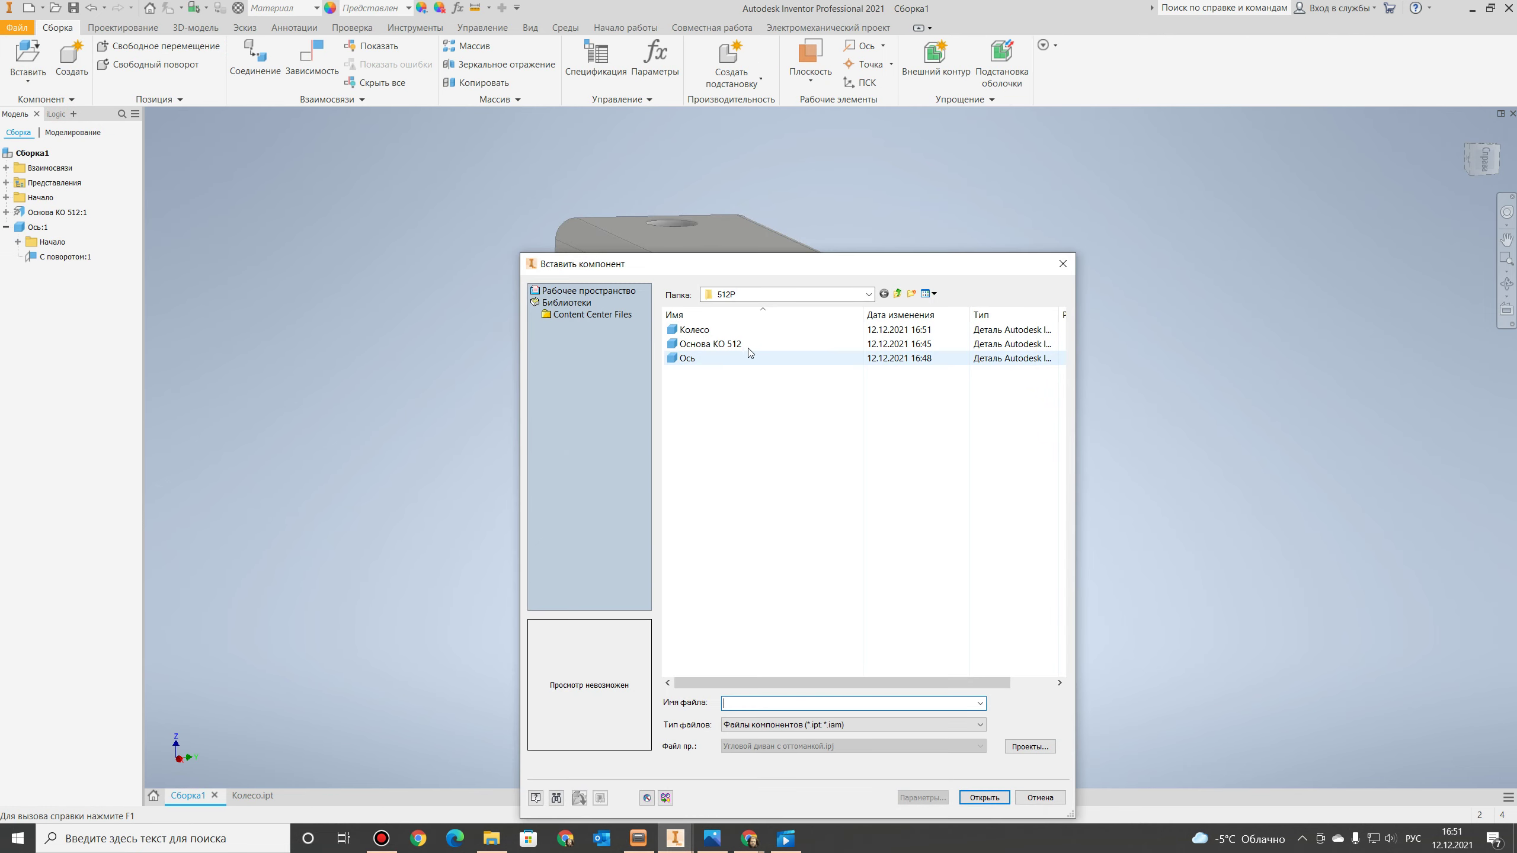
left_click(696, 329)
left_click(985, 797)
left_click(394, 536)
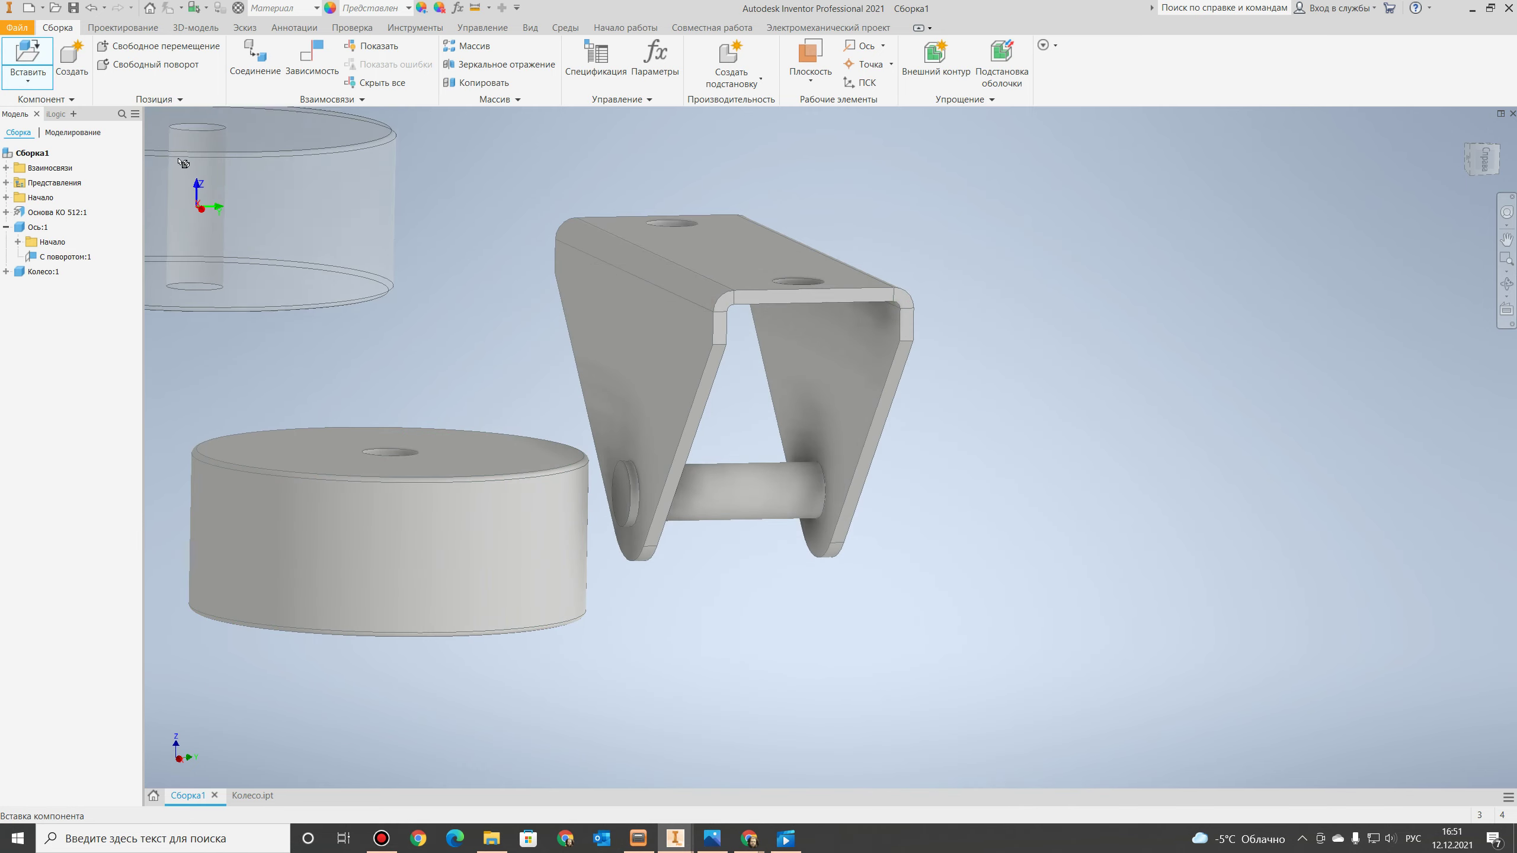
Join the wheel's bore centre to the axle at the base's inner side wall with a rotational joint and a -1 mm gap.
left_click(257, 63)
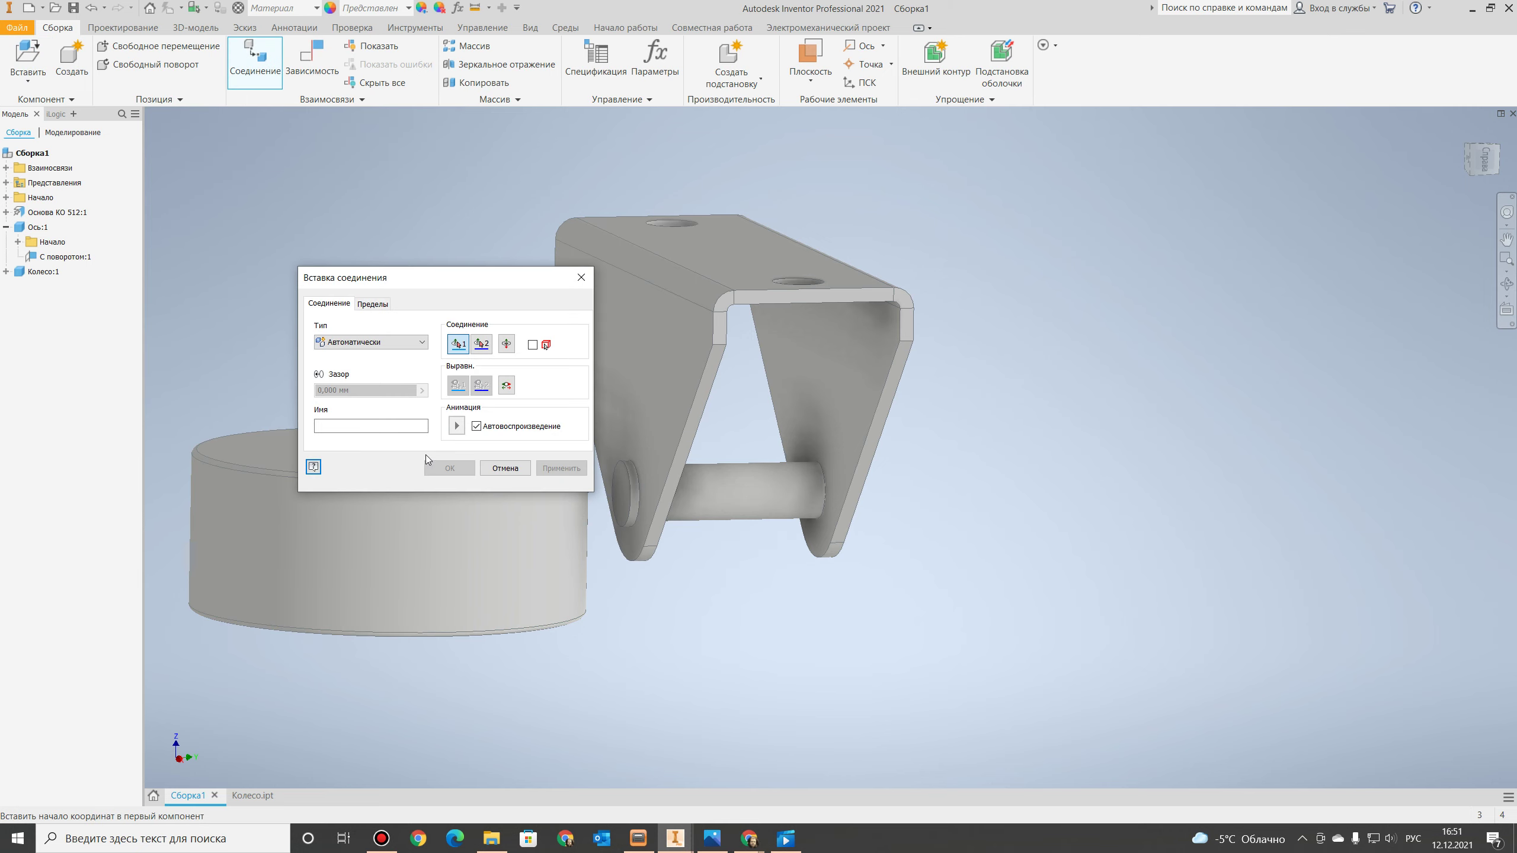
left_click_drag(488, 278, 1456, 346)
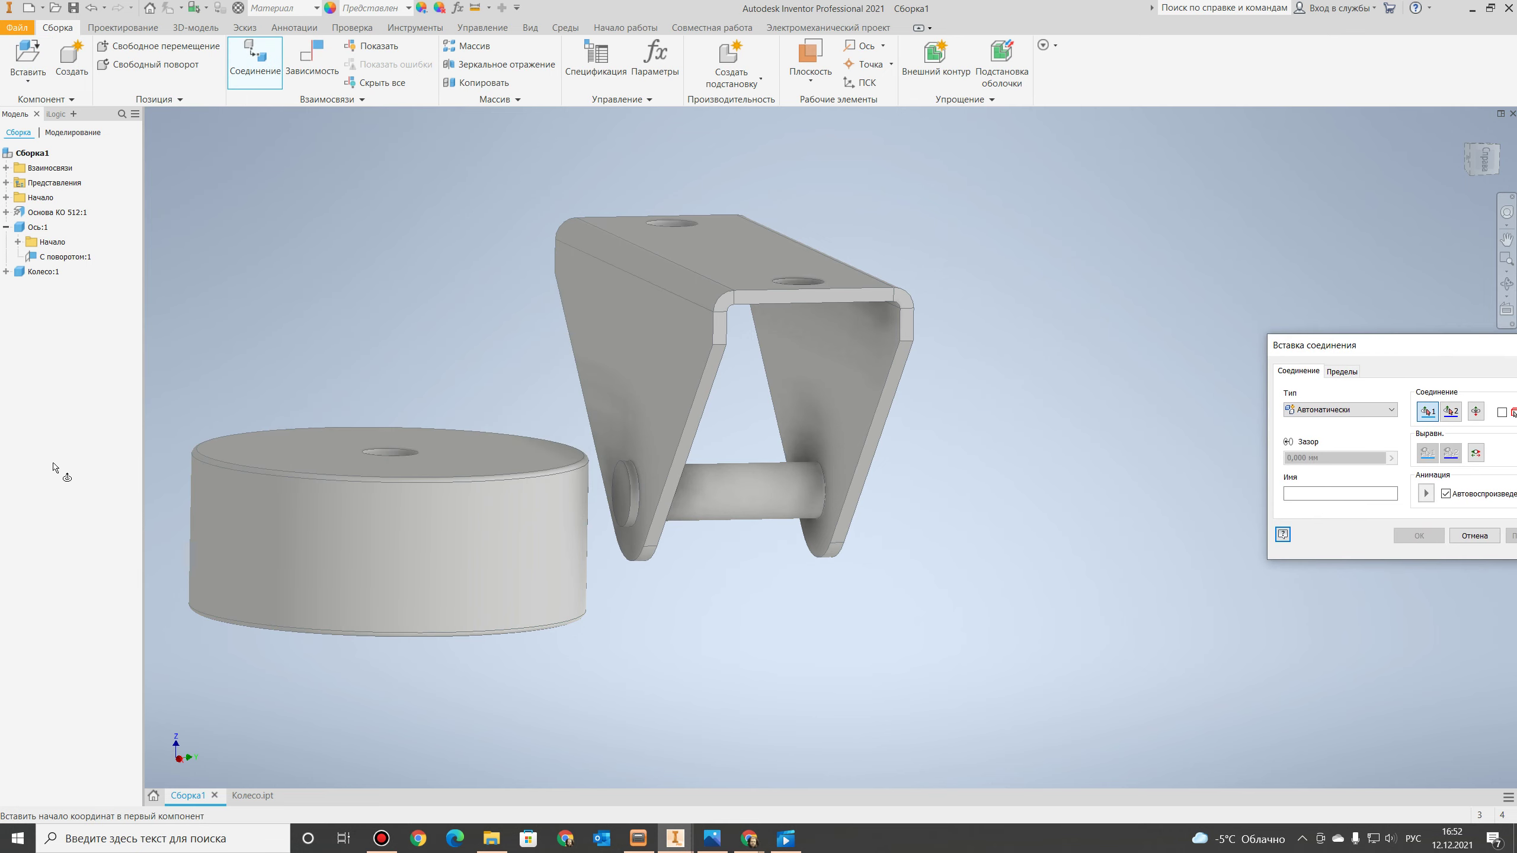
left_click(377, 457)
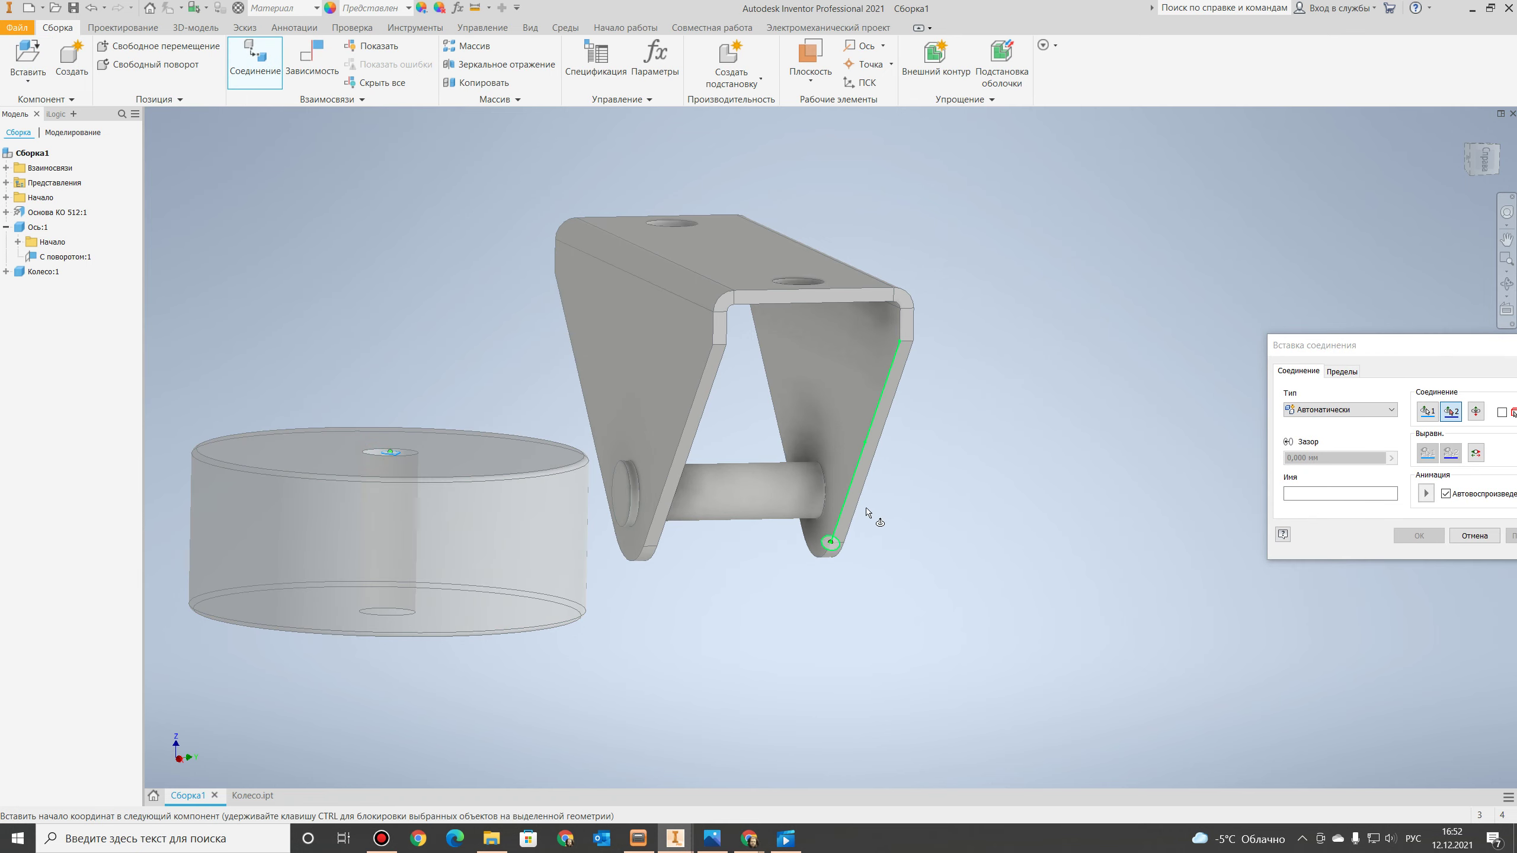
left_click(825, 488)
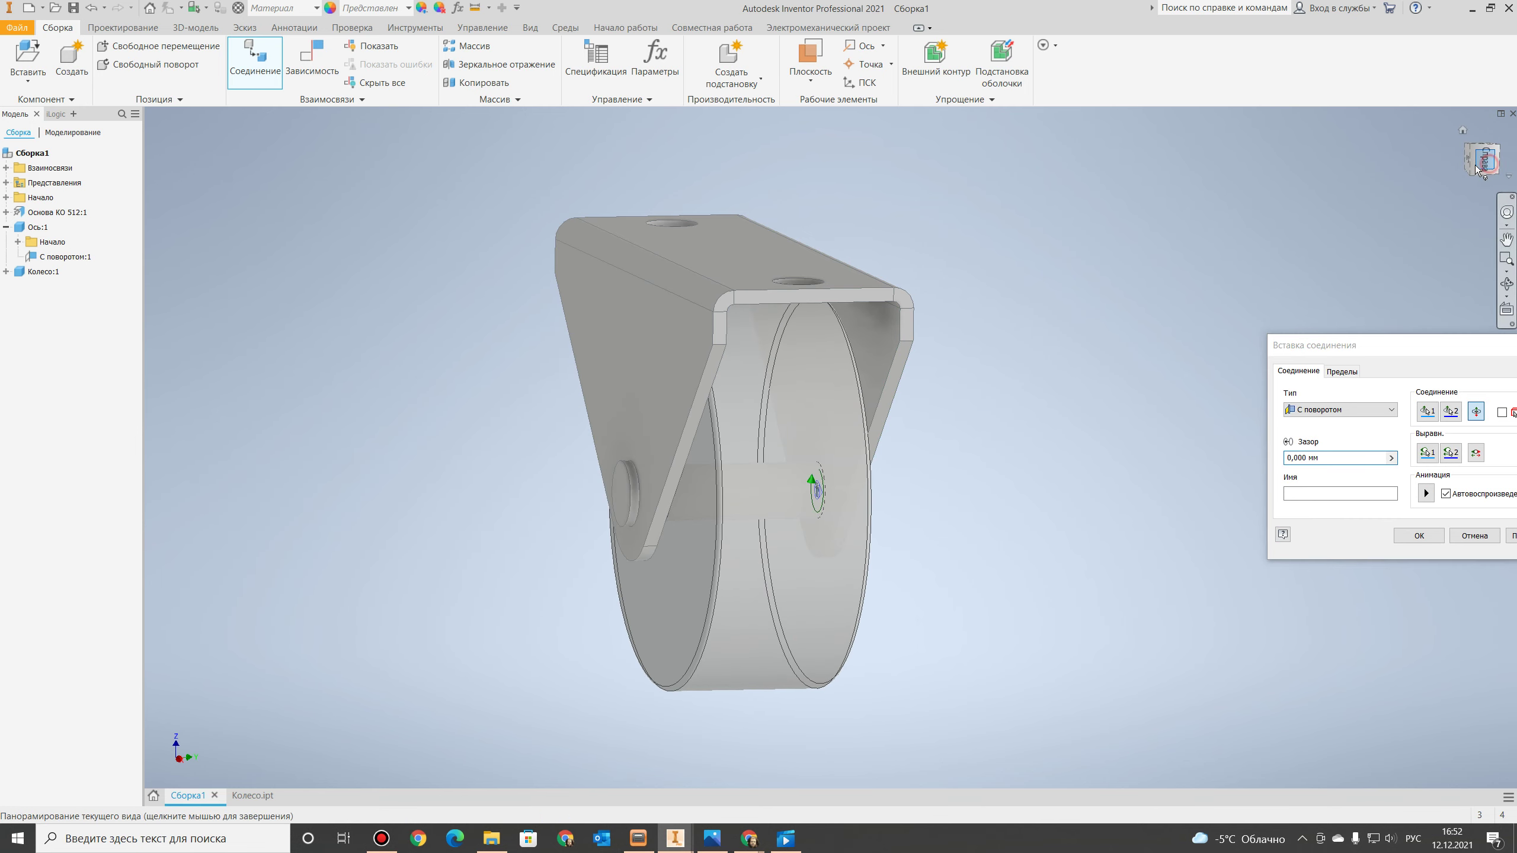
double_click(899, 375)
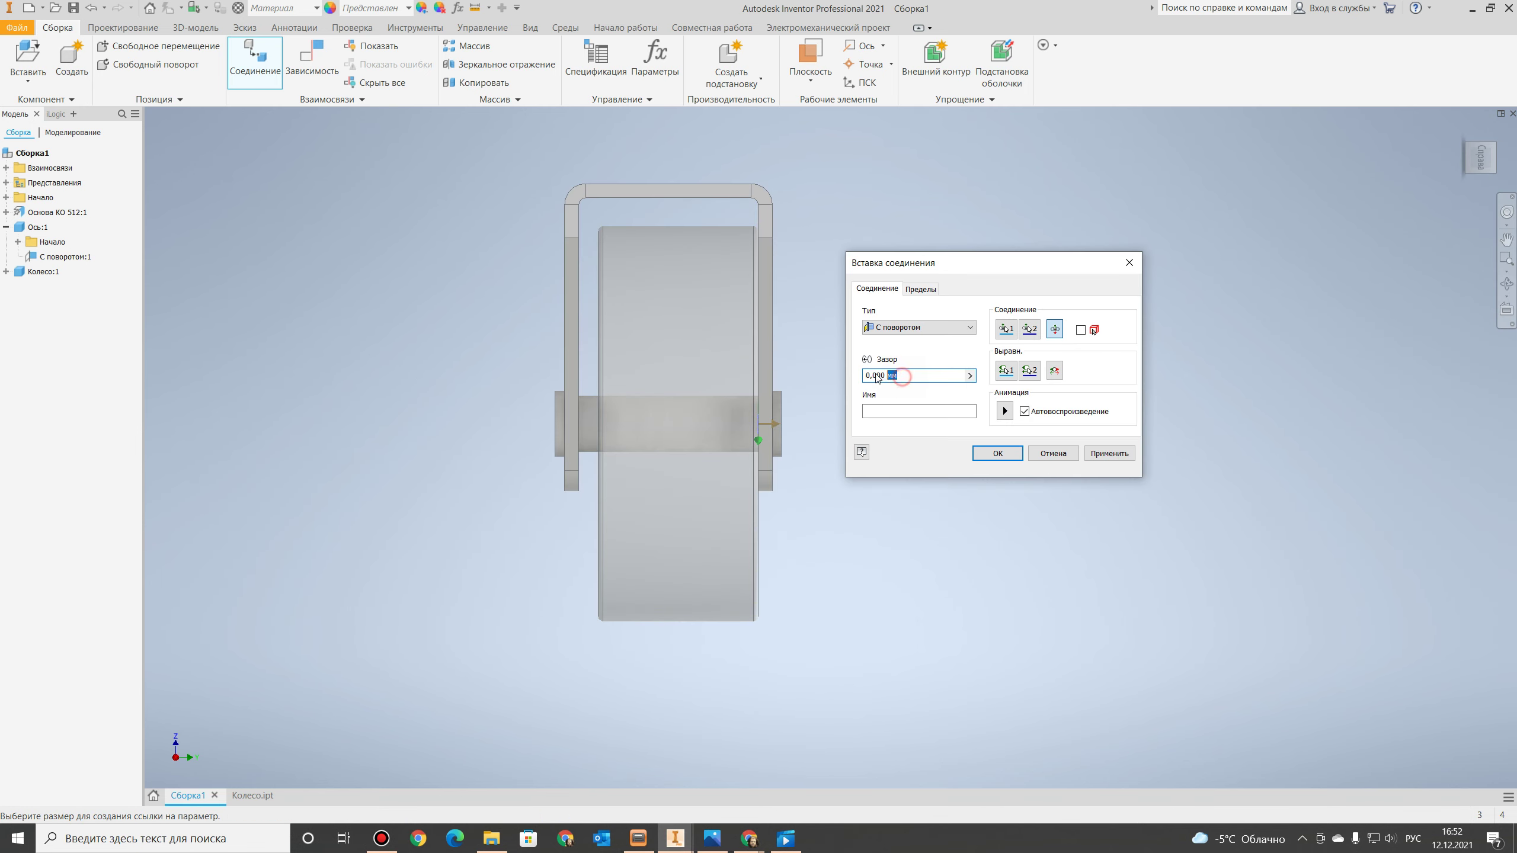
left_click_drag(877, 378, 864, 376)
type("1")
left_click(865, 376)
type("-")
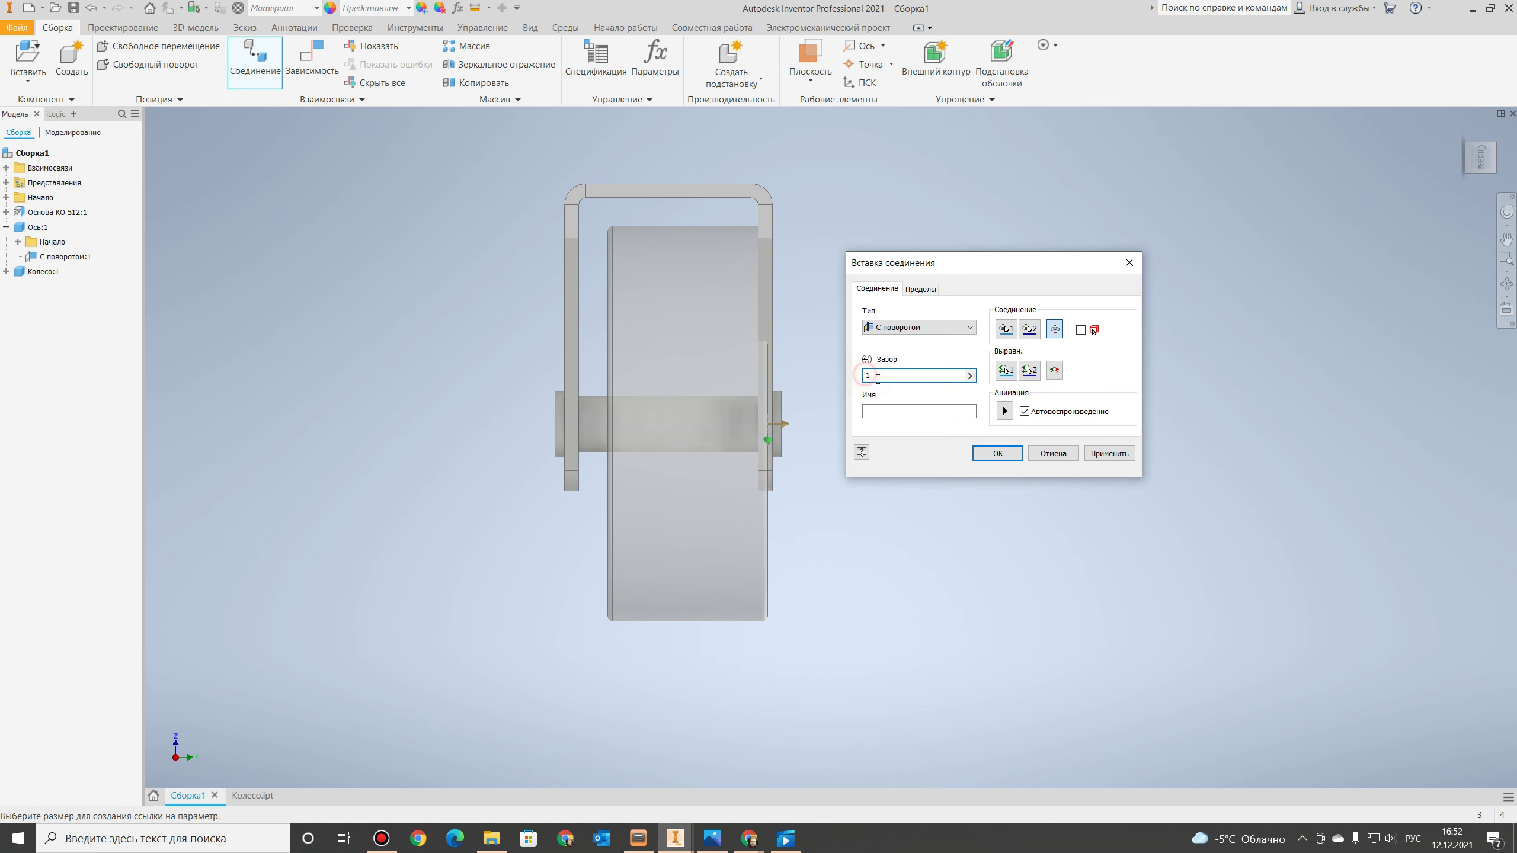
left_click(1117, 455)
left_click(1462, 162)
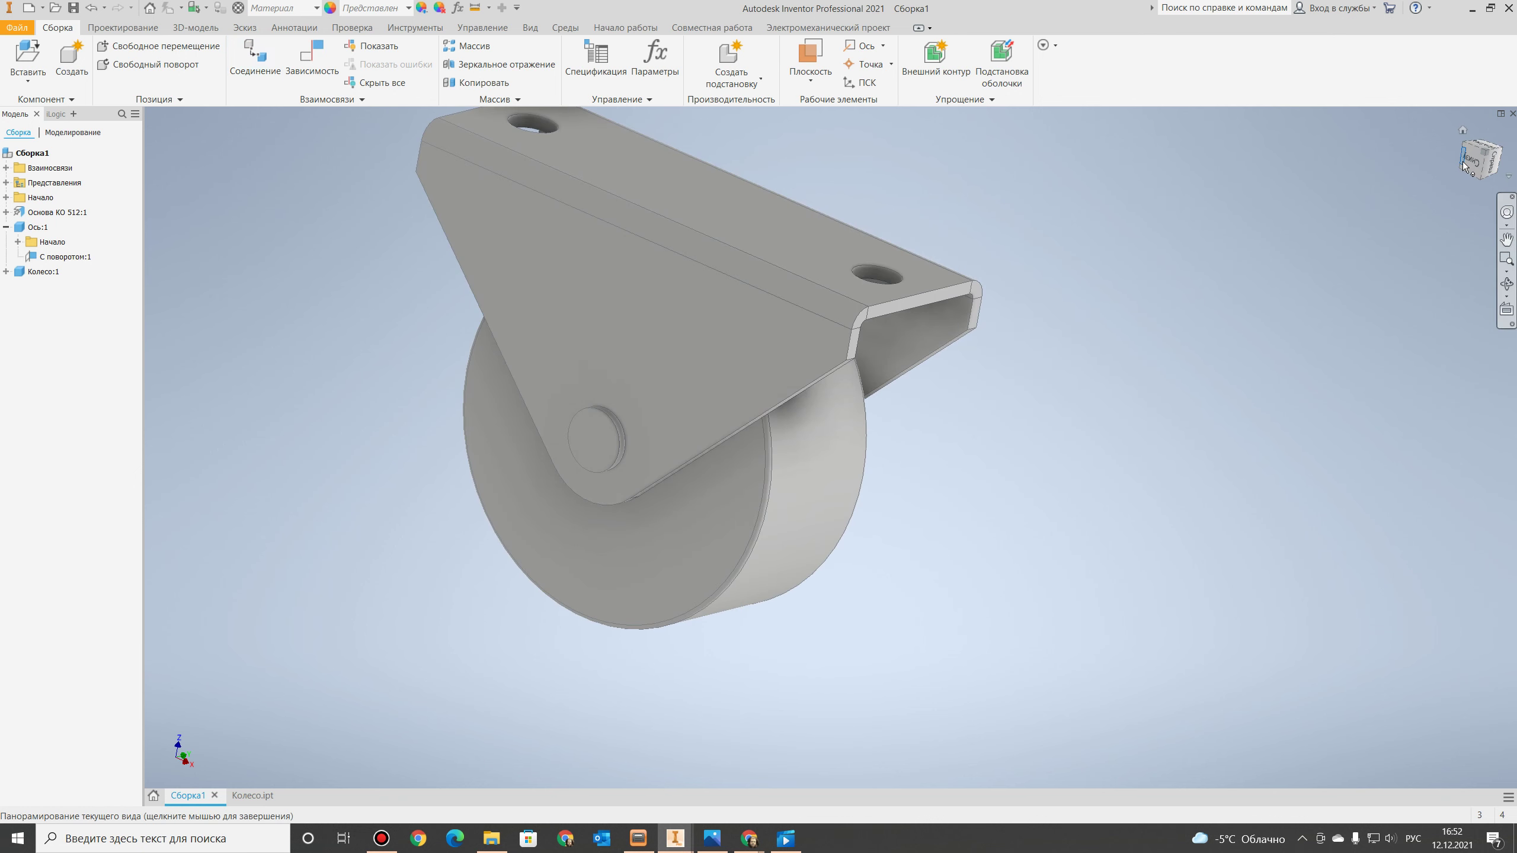
scroll(891, 417, "down", 5)
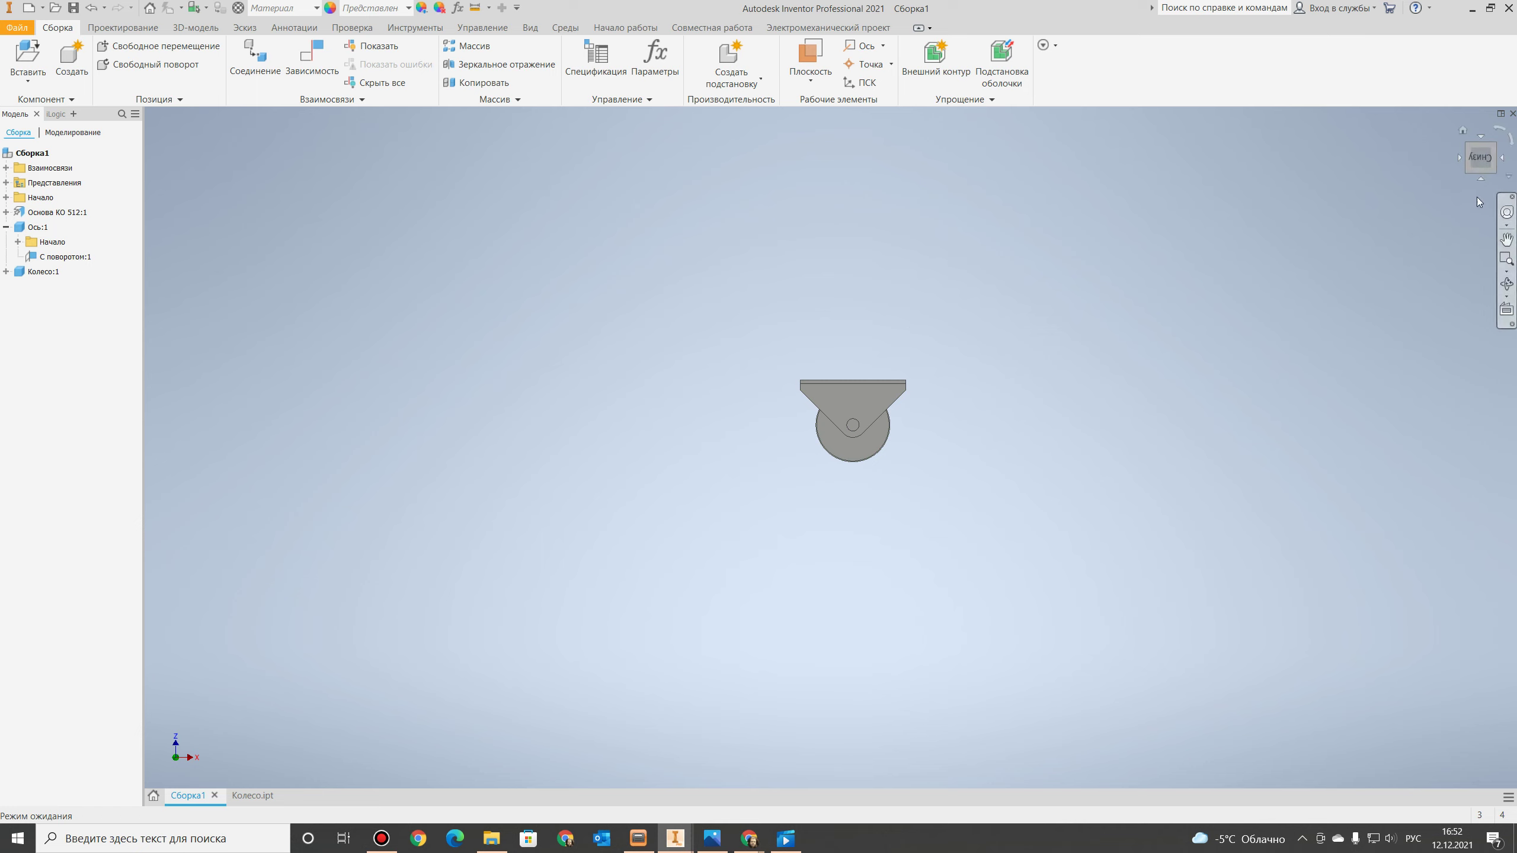
left_click_drag(1486, 156, 1489, 153)
left_click(1490, 153)
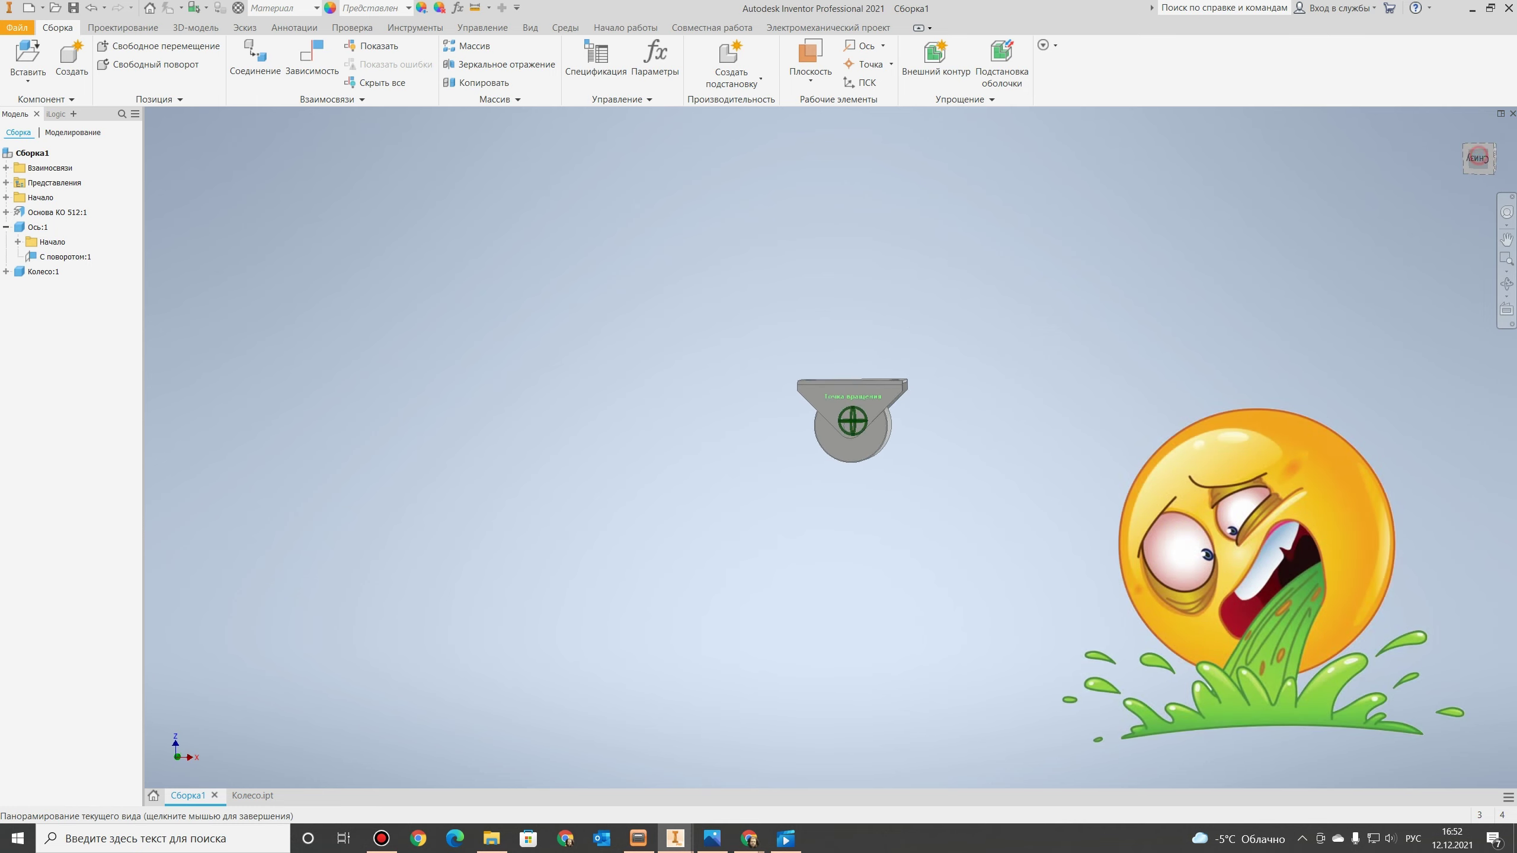
scroll(954, 451, "up", 5)
middle_click_drag(955, 451, 858, 475)
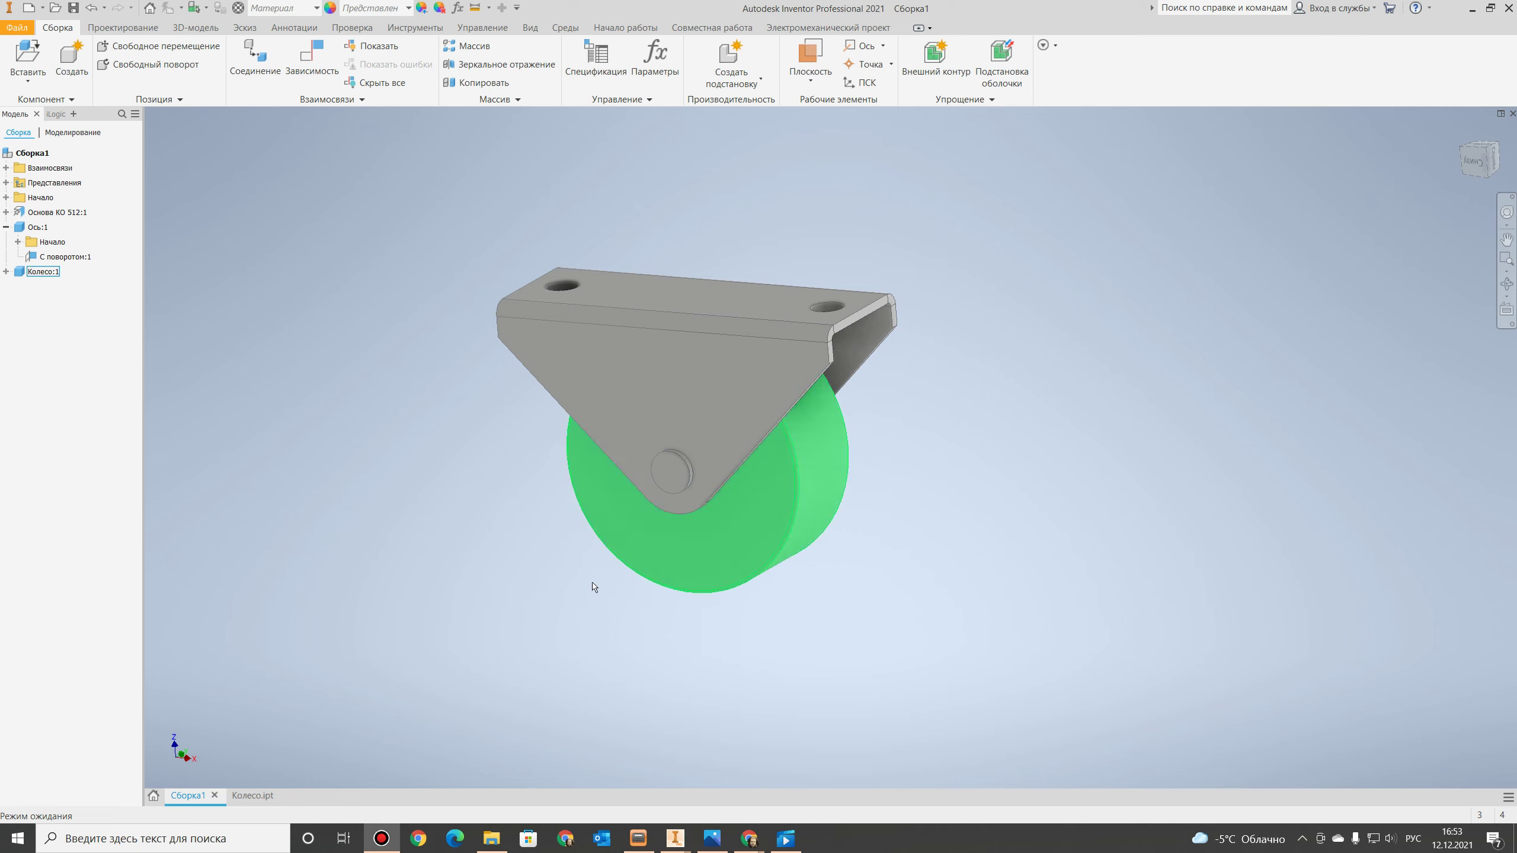
Start a new assembly and create an in-place part named ступица колеса in the 512P folder from the Обычный.ipt template.
left_click(153, 795)
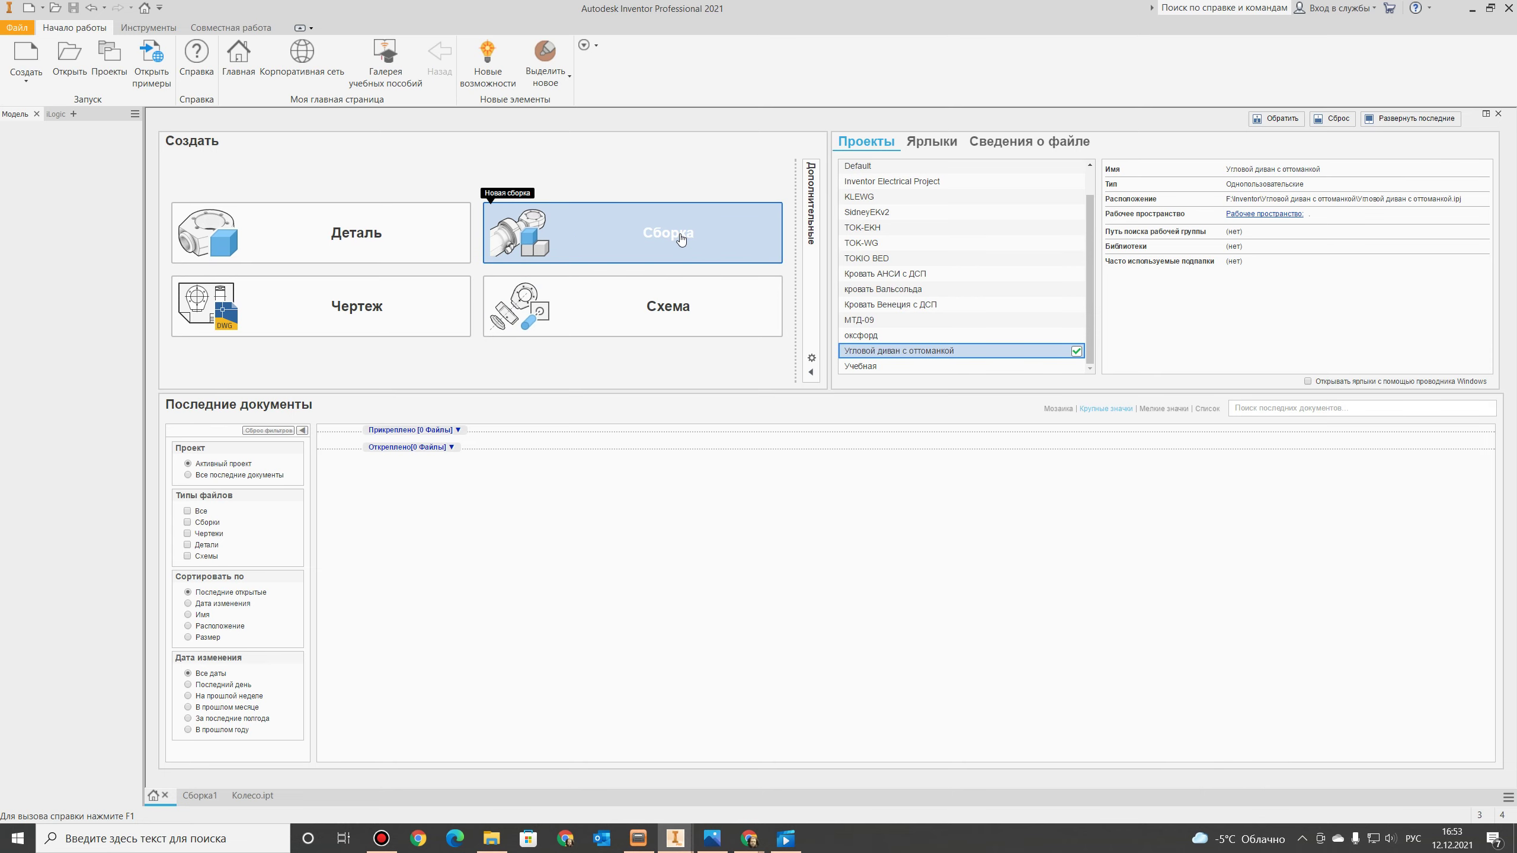
left_click(681, 242)
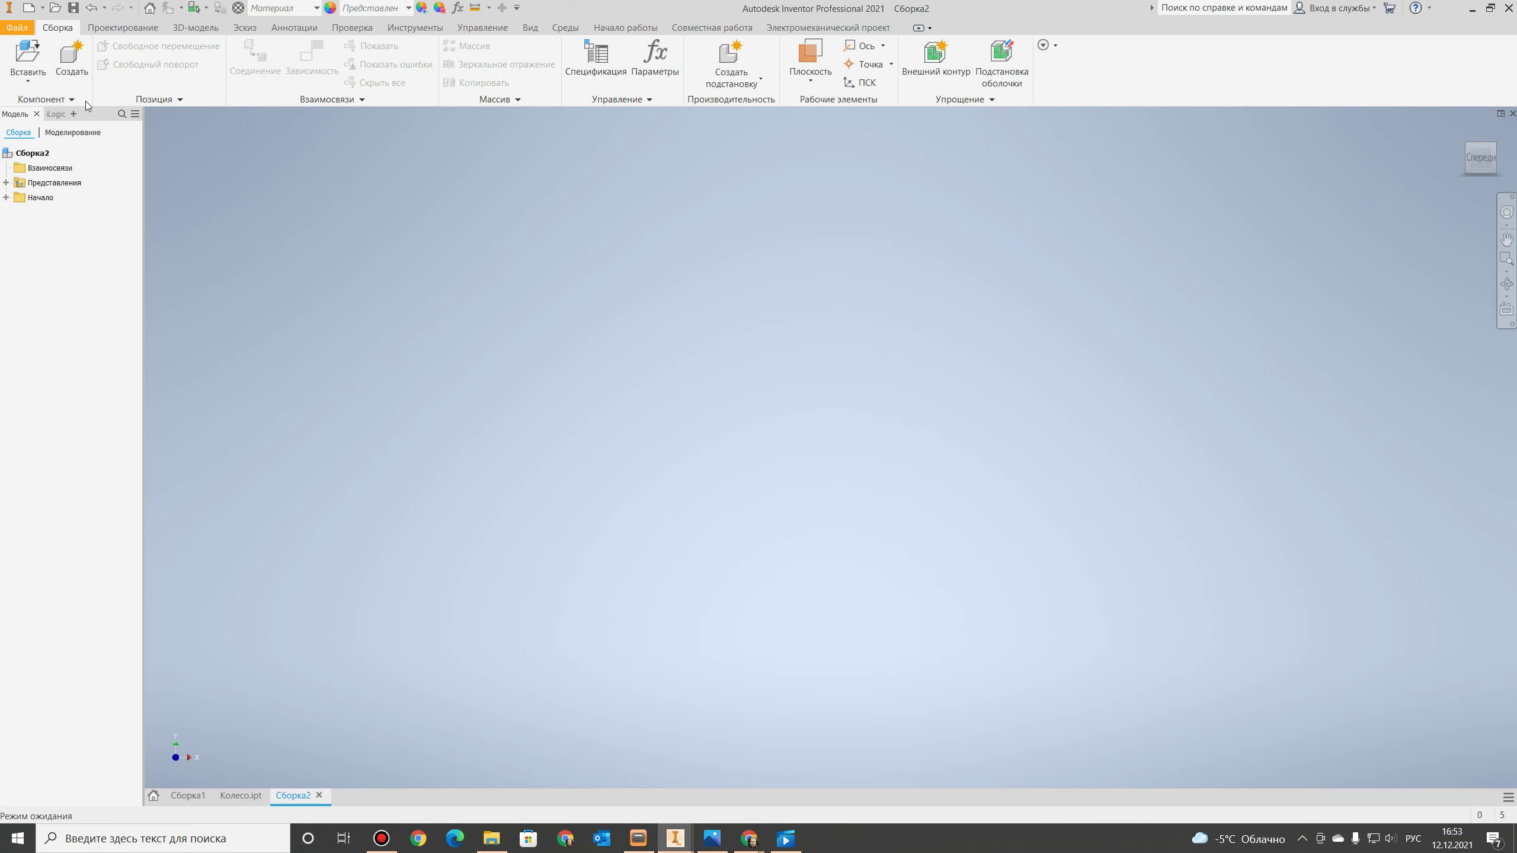
left_click(72, 56)
type("ступица колеса")
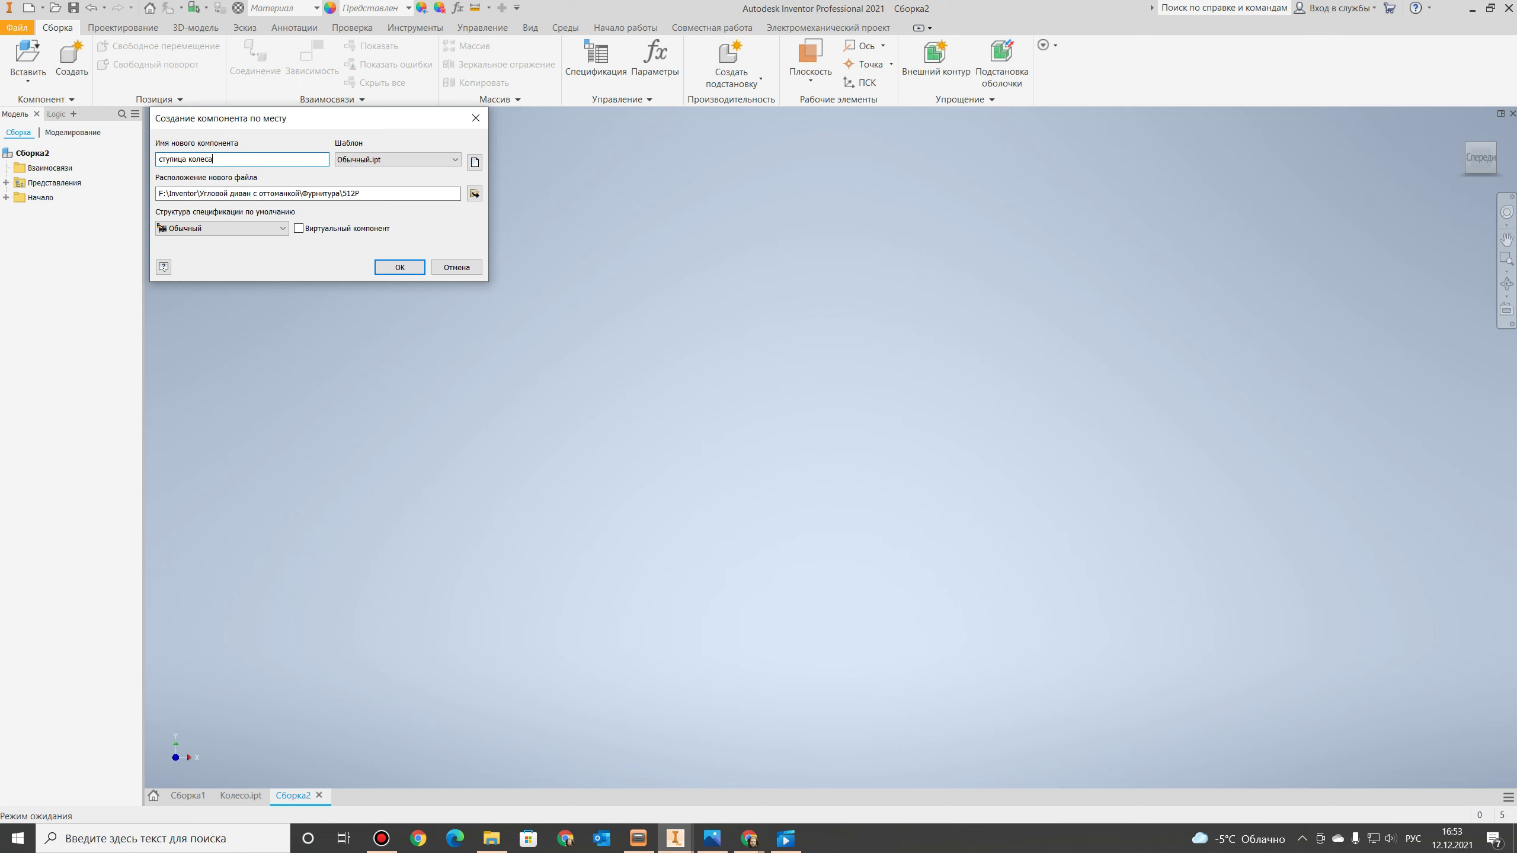
key("Return")
Sketch two concentric circles of 6 mm and 10 mm diameter at the origin for the hub.
key("c")
left_click(831, 447)
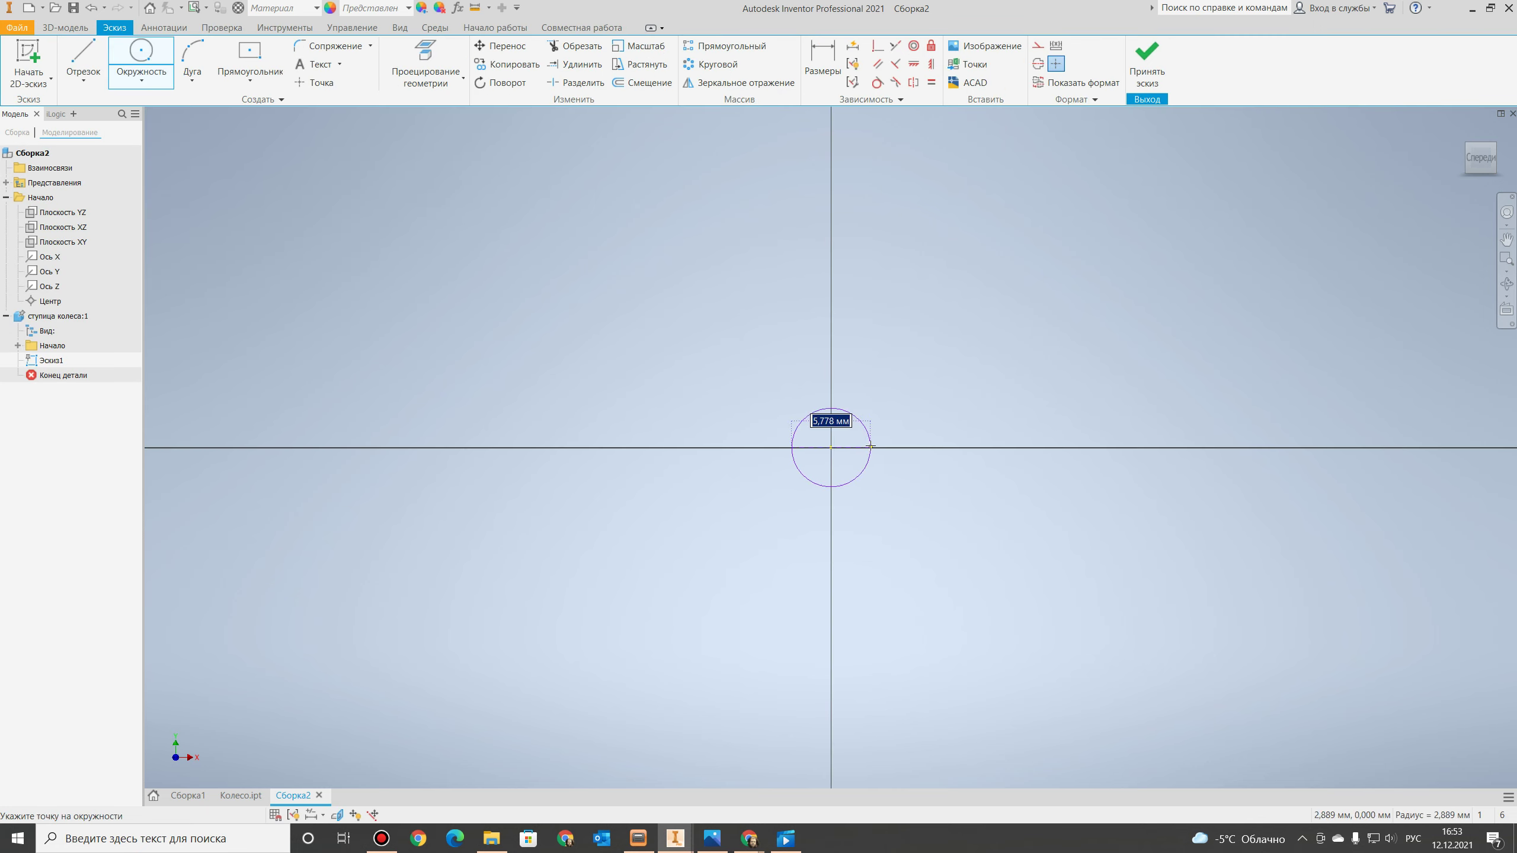
type("6")
key("Return")
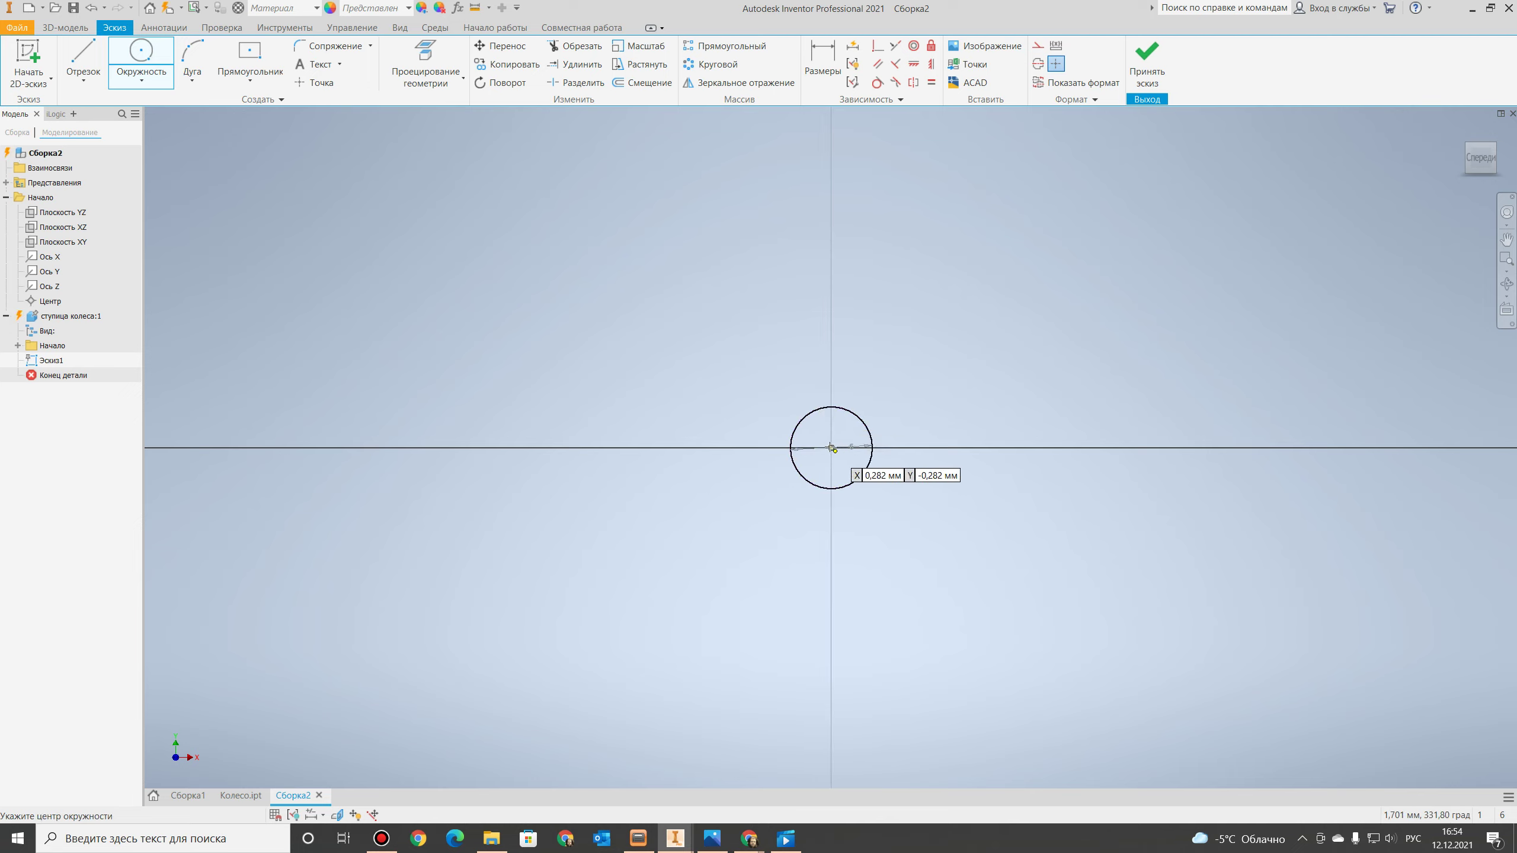
left_click(830, 448)
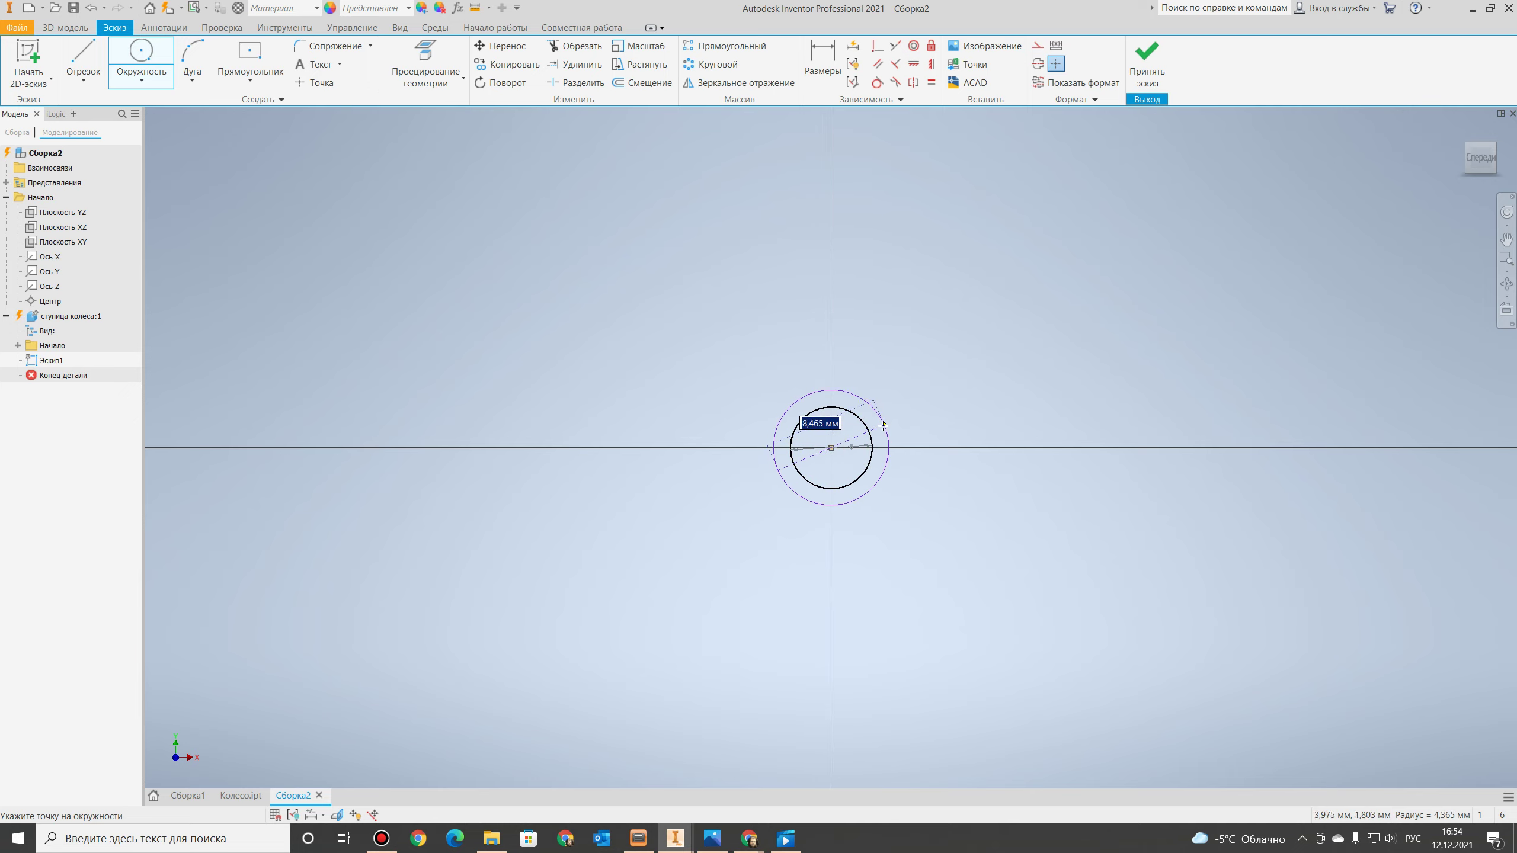
type("10")
key("Return")
Add concentric circles of 24 mm and 30 mm diameter at the origin and finish the hub sketch.
left_click(831, 447)
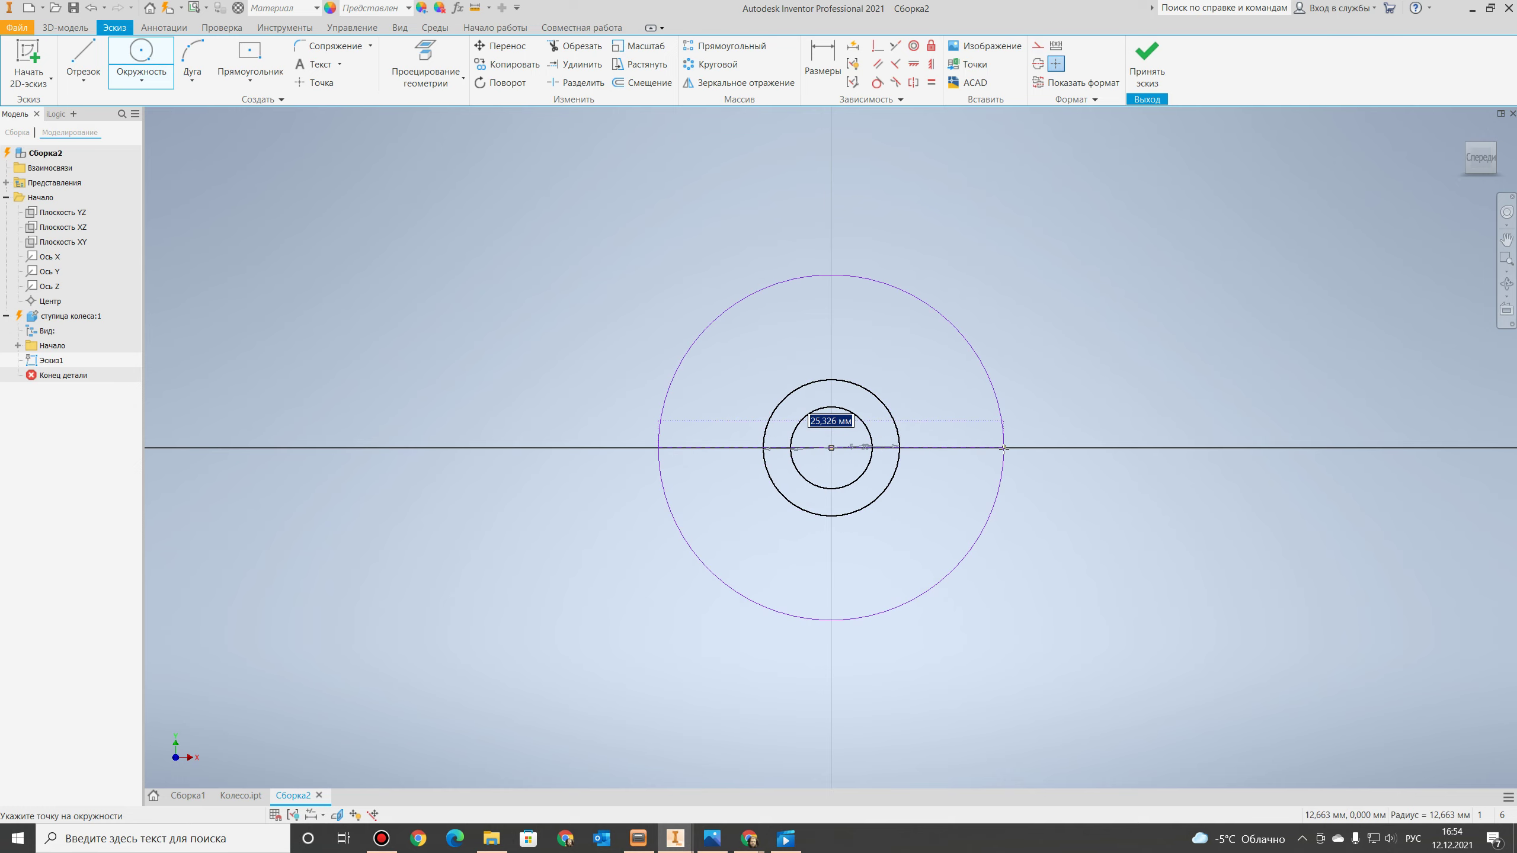
type("24")
key("Return")
left_click(830, 447)
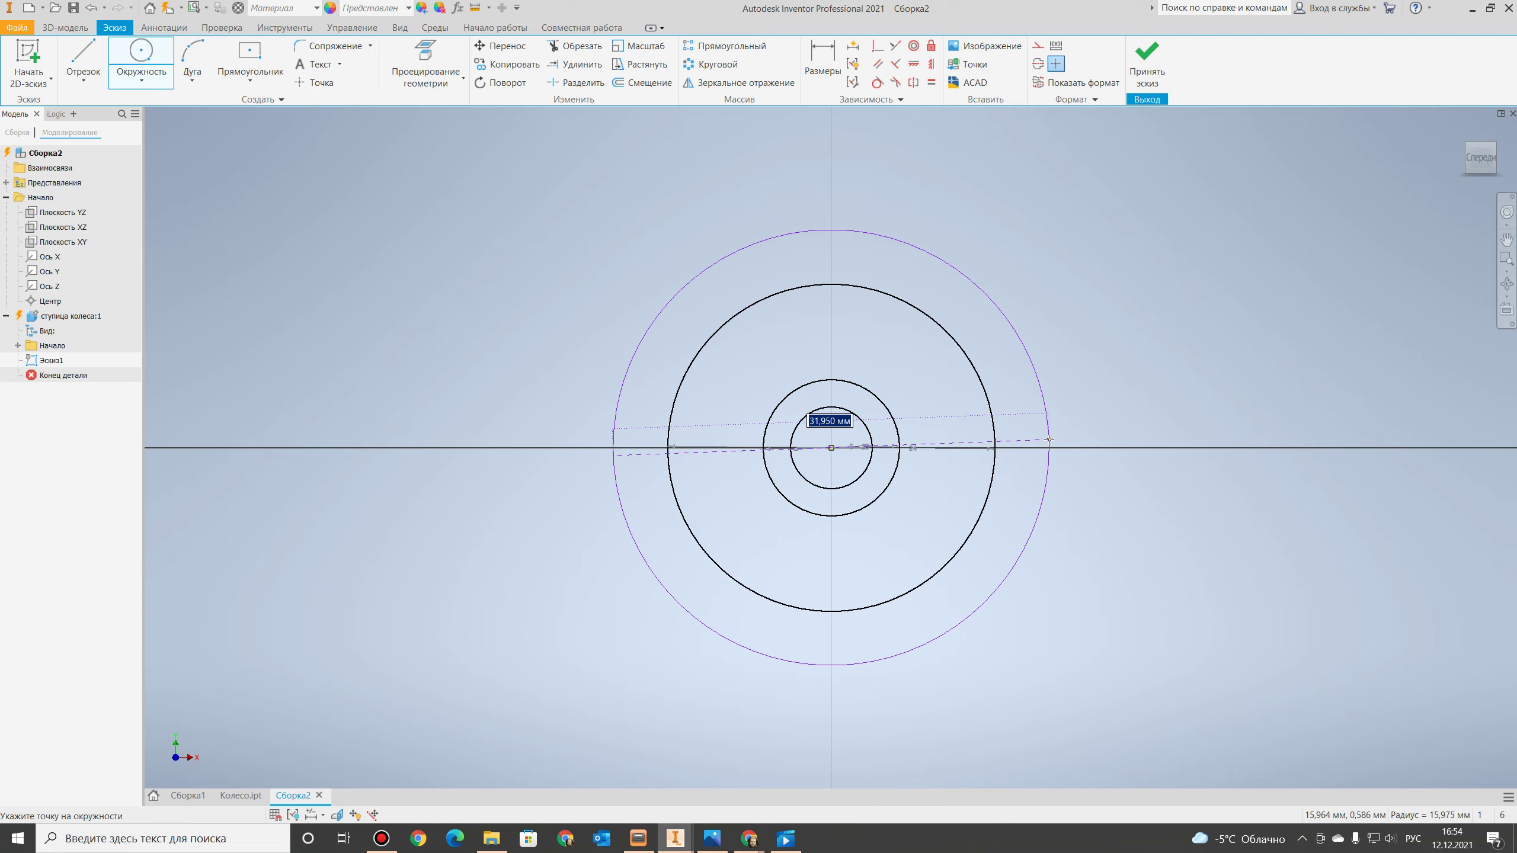
type("30")
key("Return")
key("Escape")
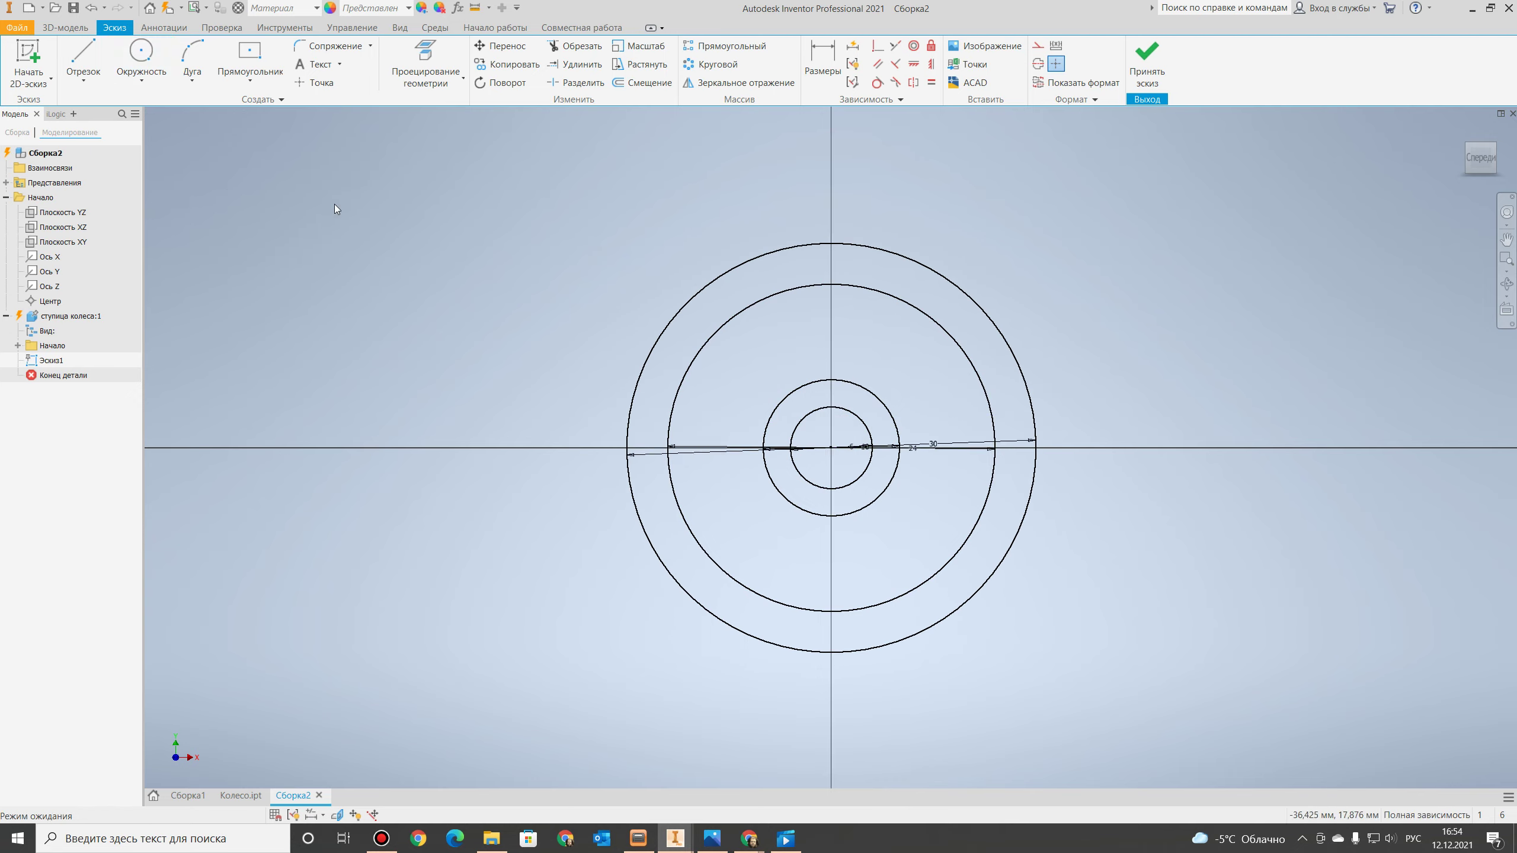
middle_click_drag(776, 335, 662, 392, "shift")
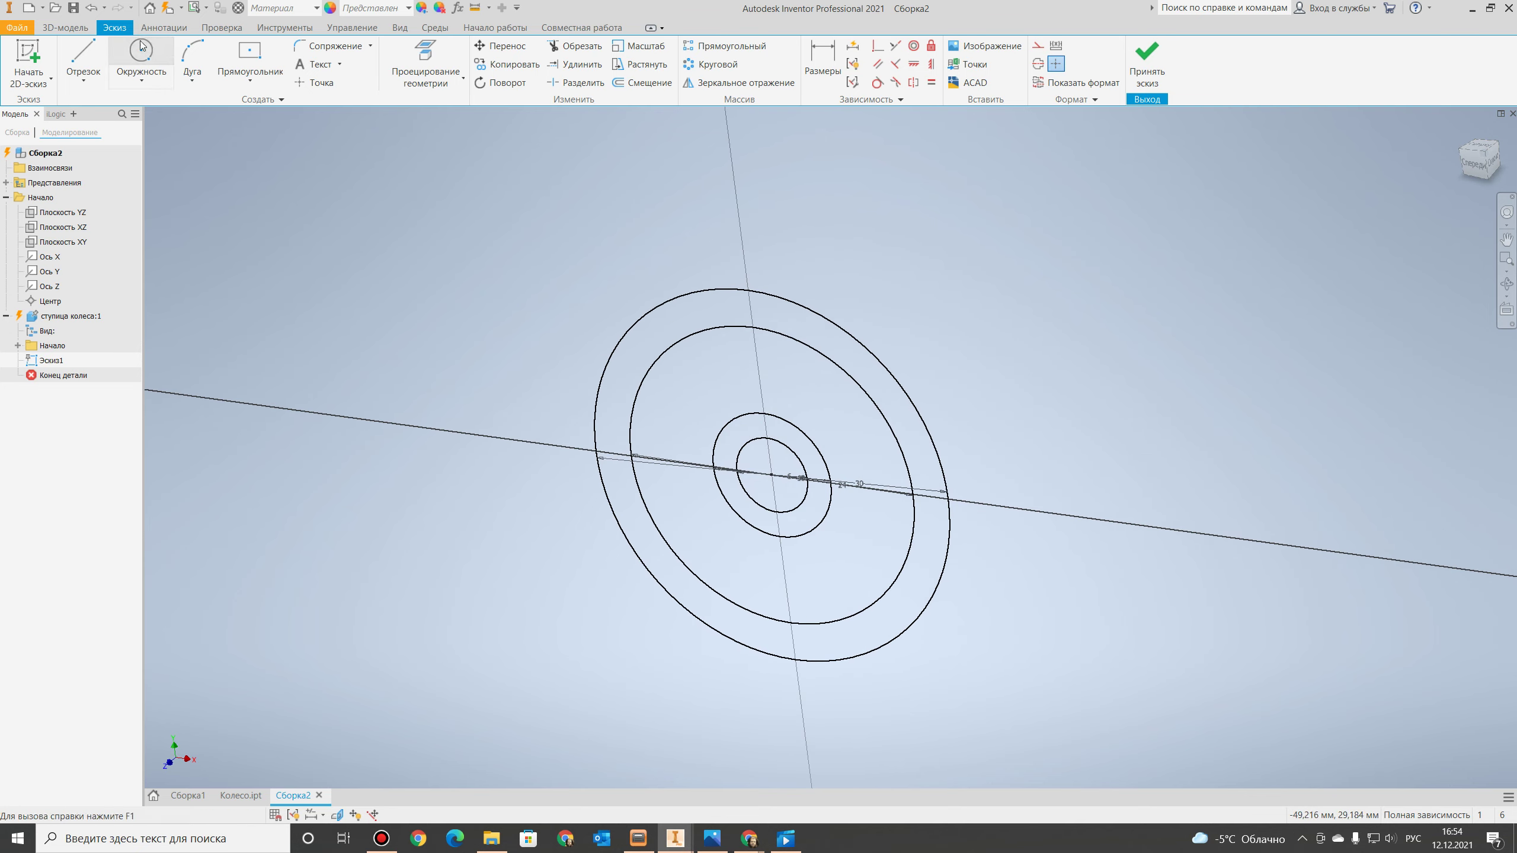
left_click(1147, 63)
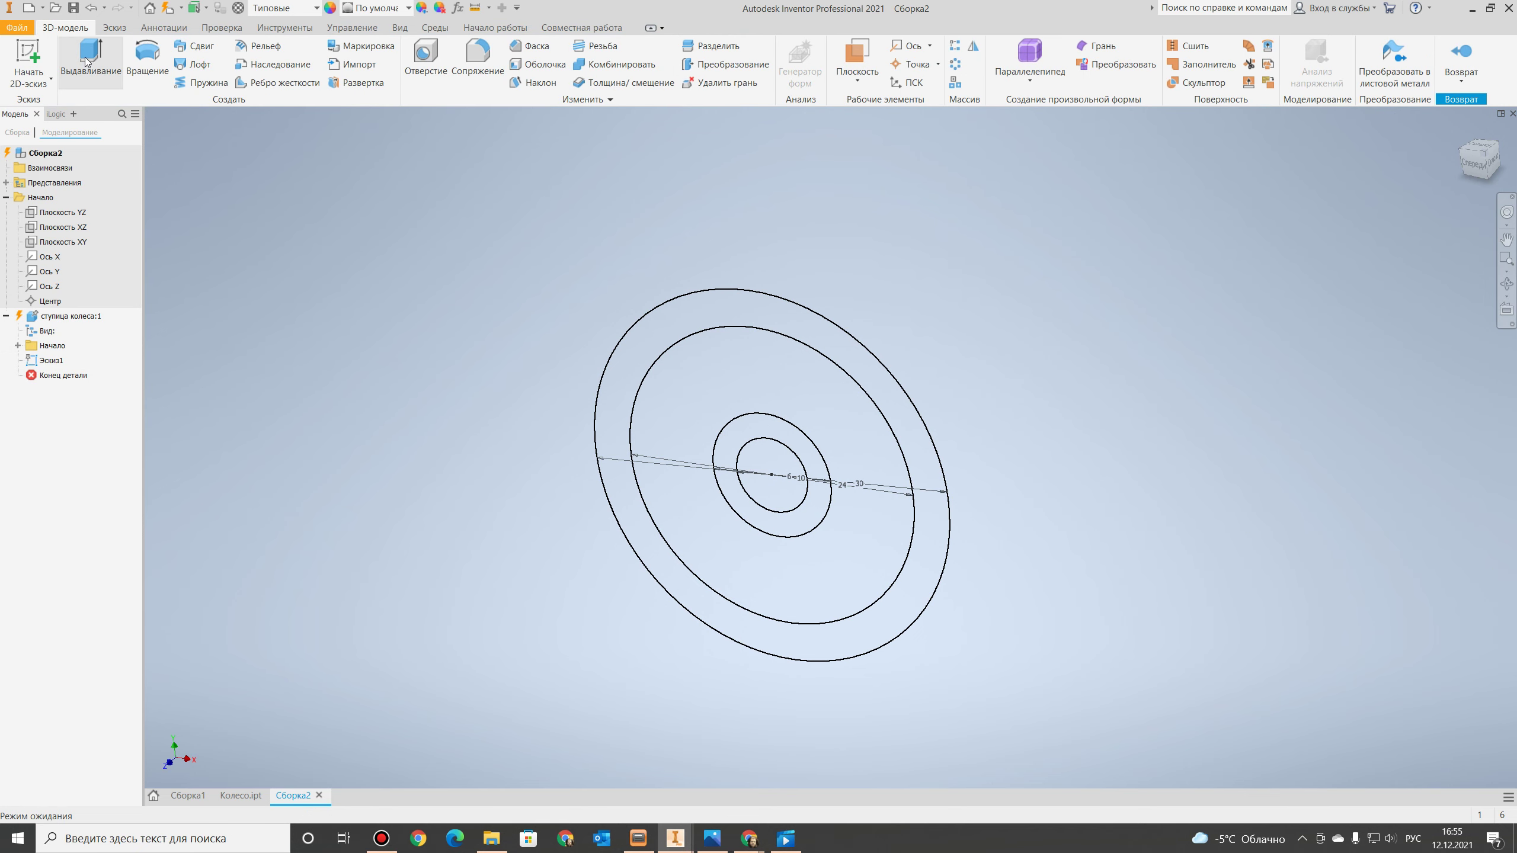
Extrude the ring between the 6 mm and 10 mm circles symmetrically to a total of 17 mm.
left_click(90, 62)
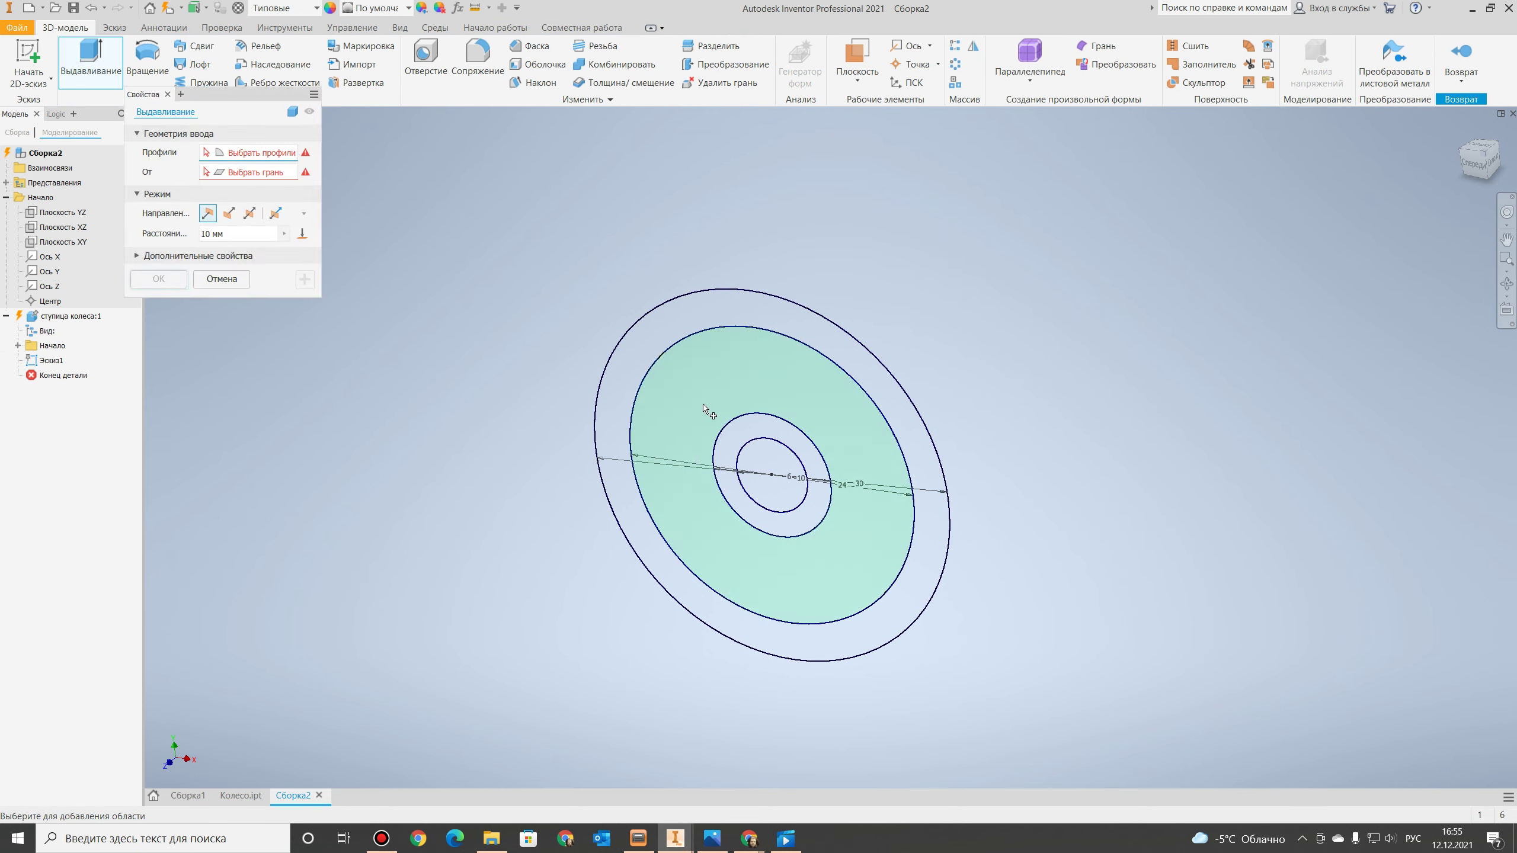
left_click(774, 426)
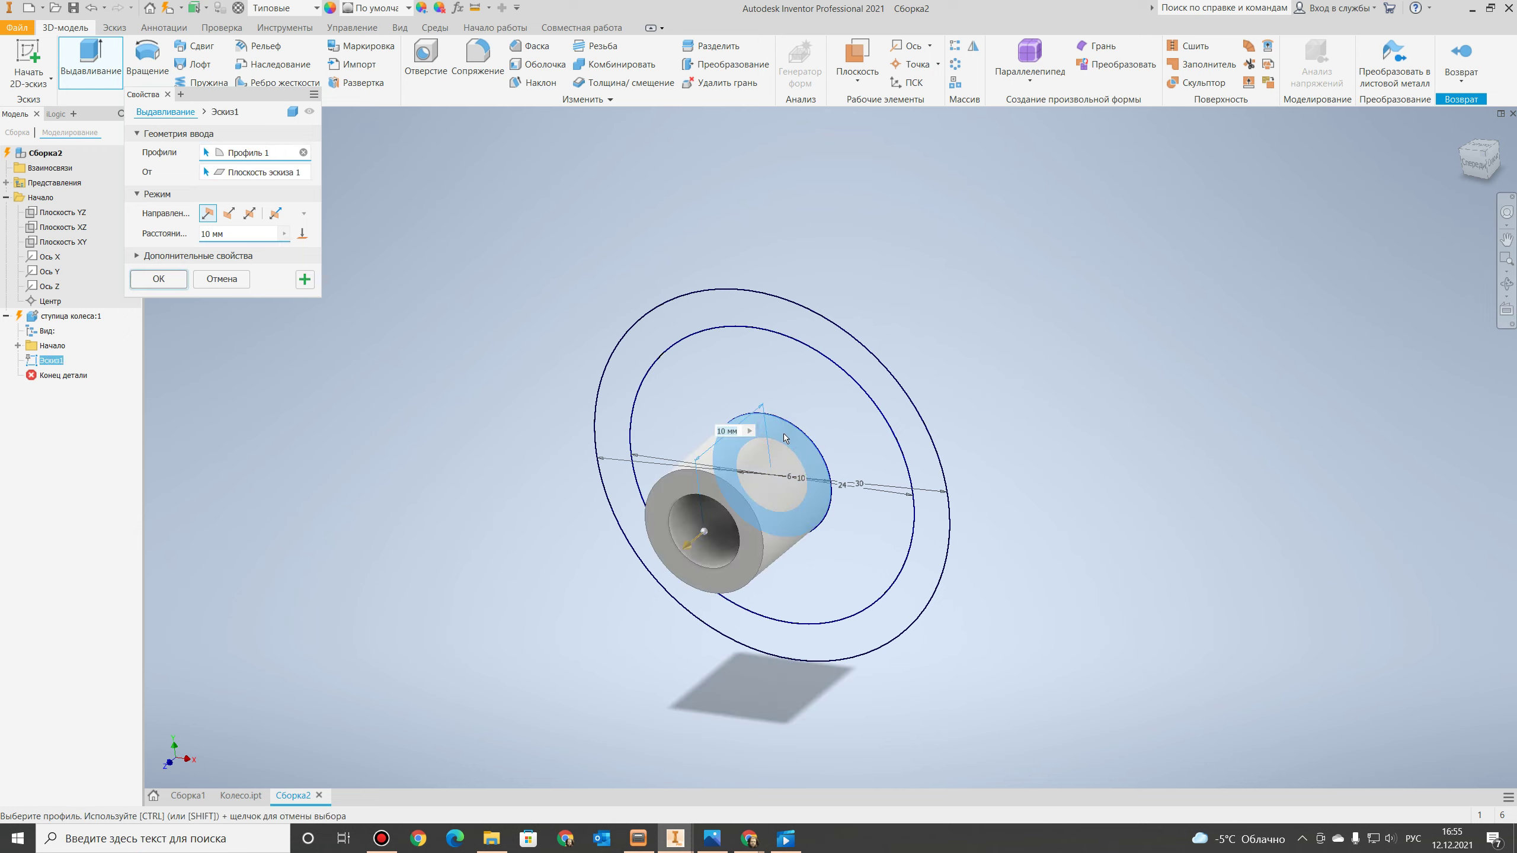
left_click(248, 213)
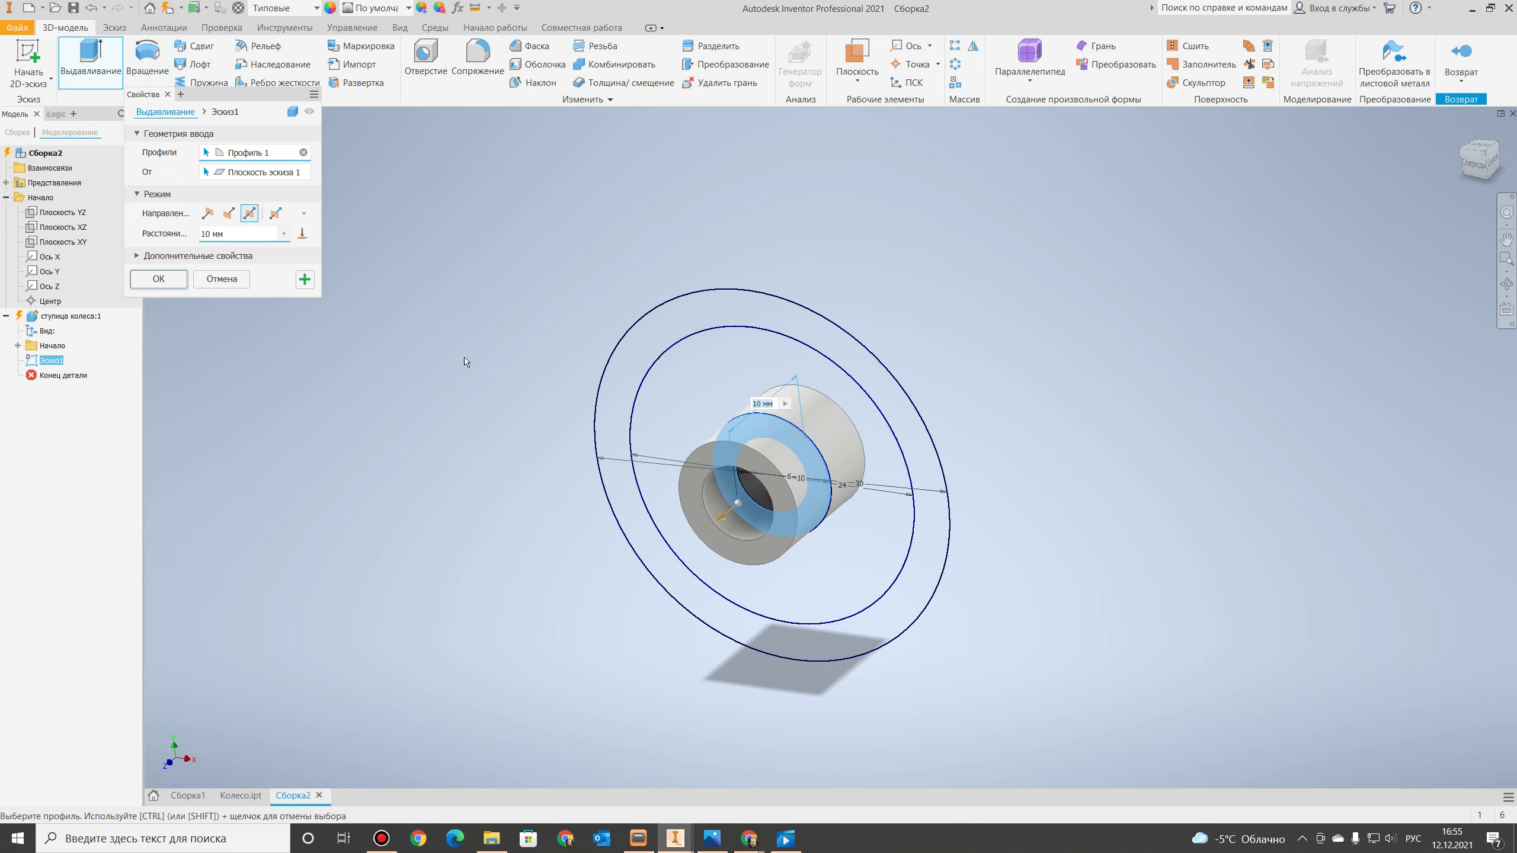
left_click_drag(229, 234, 170, 234)
type("17")
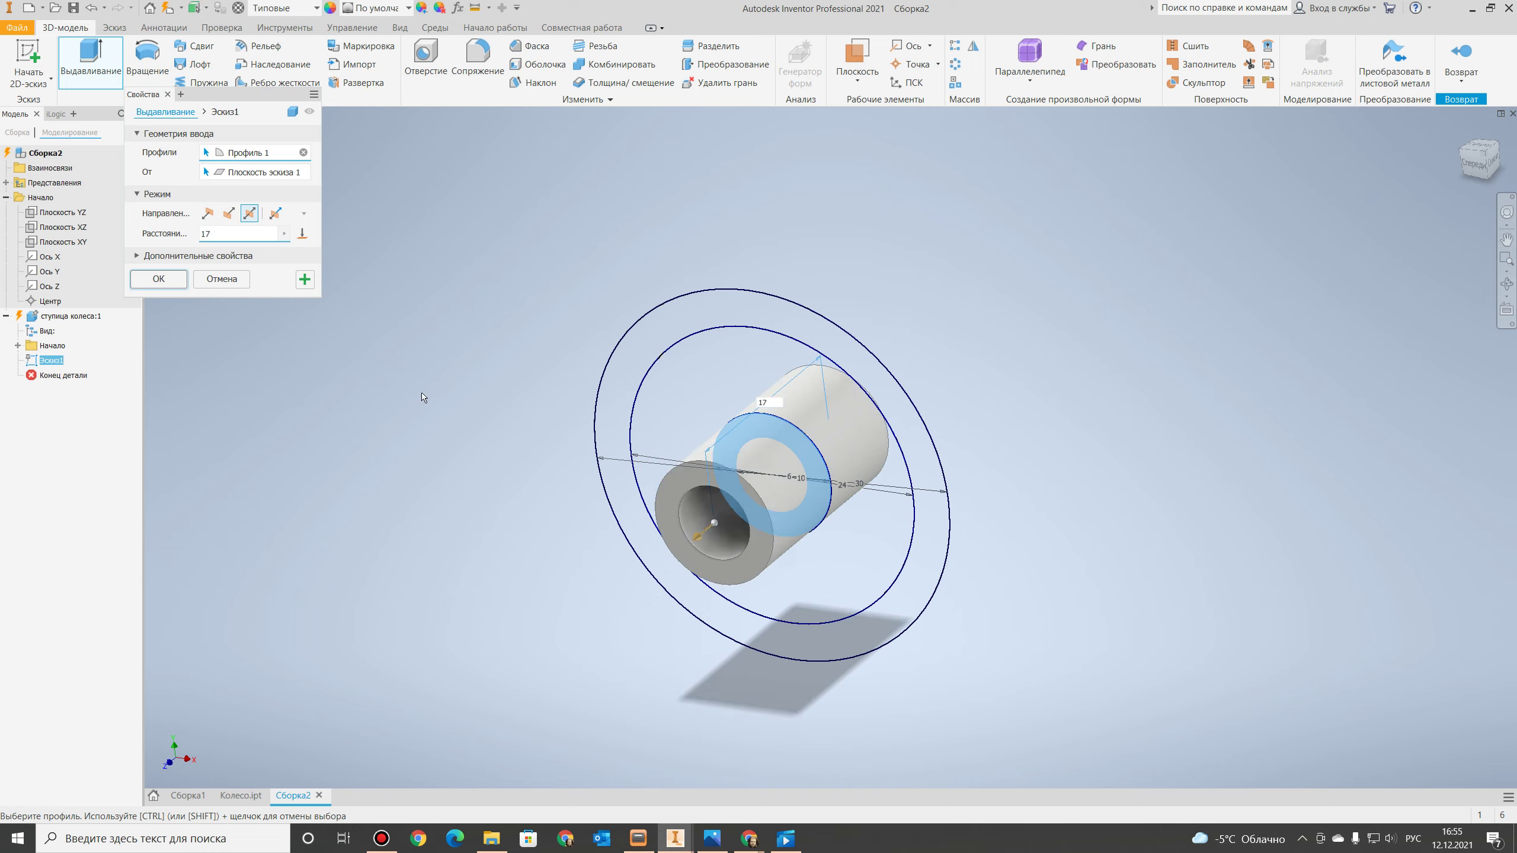
left_click(159, 280)
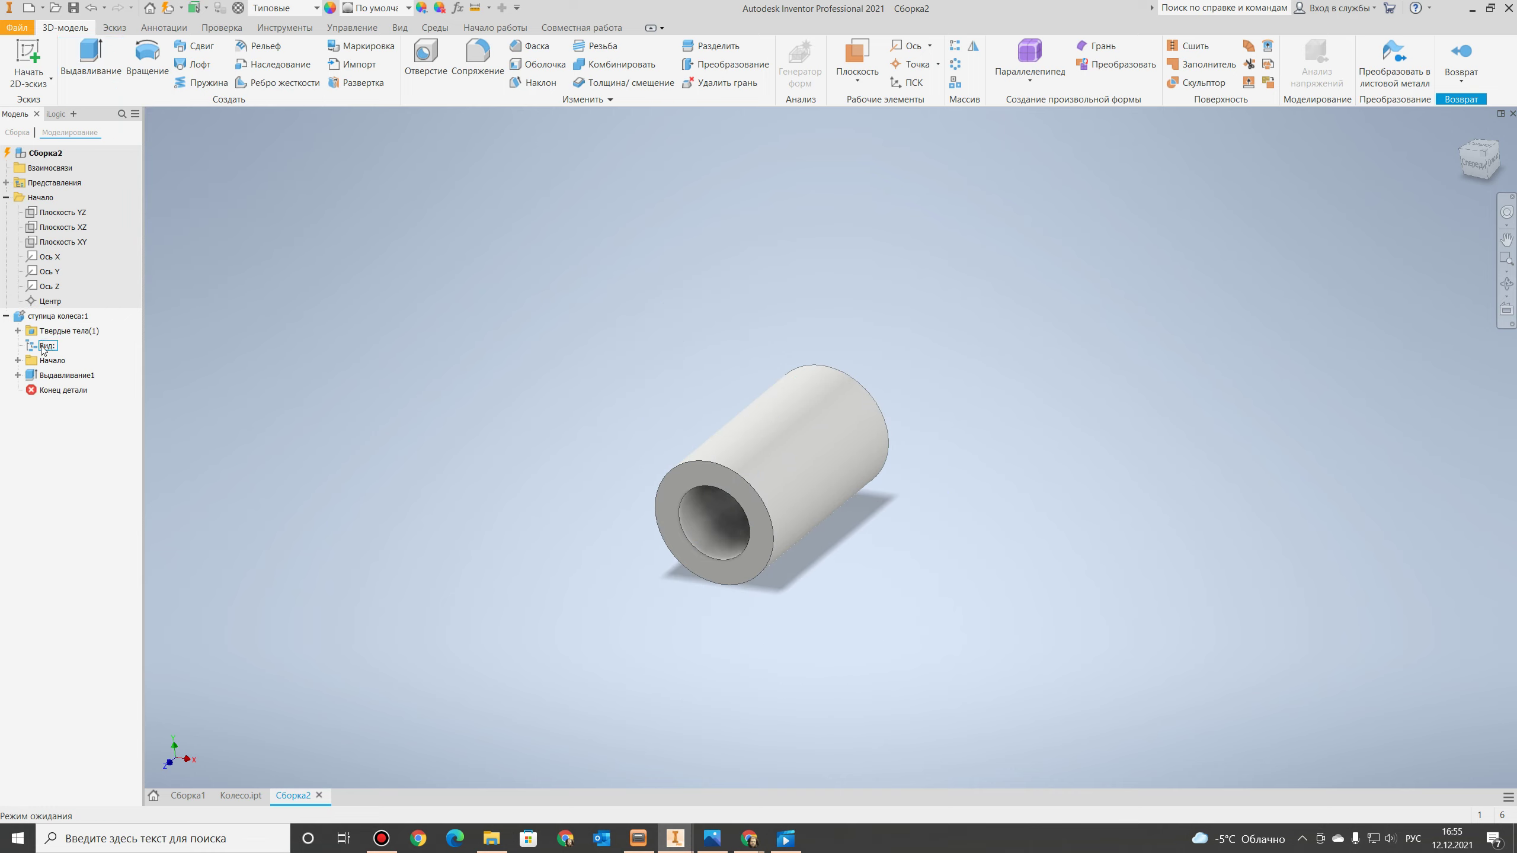
Share the sketch used by the hub's extrusion so its other profiles can be reused.
left_click(18, 375)
left_click(55, 393)
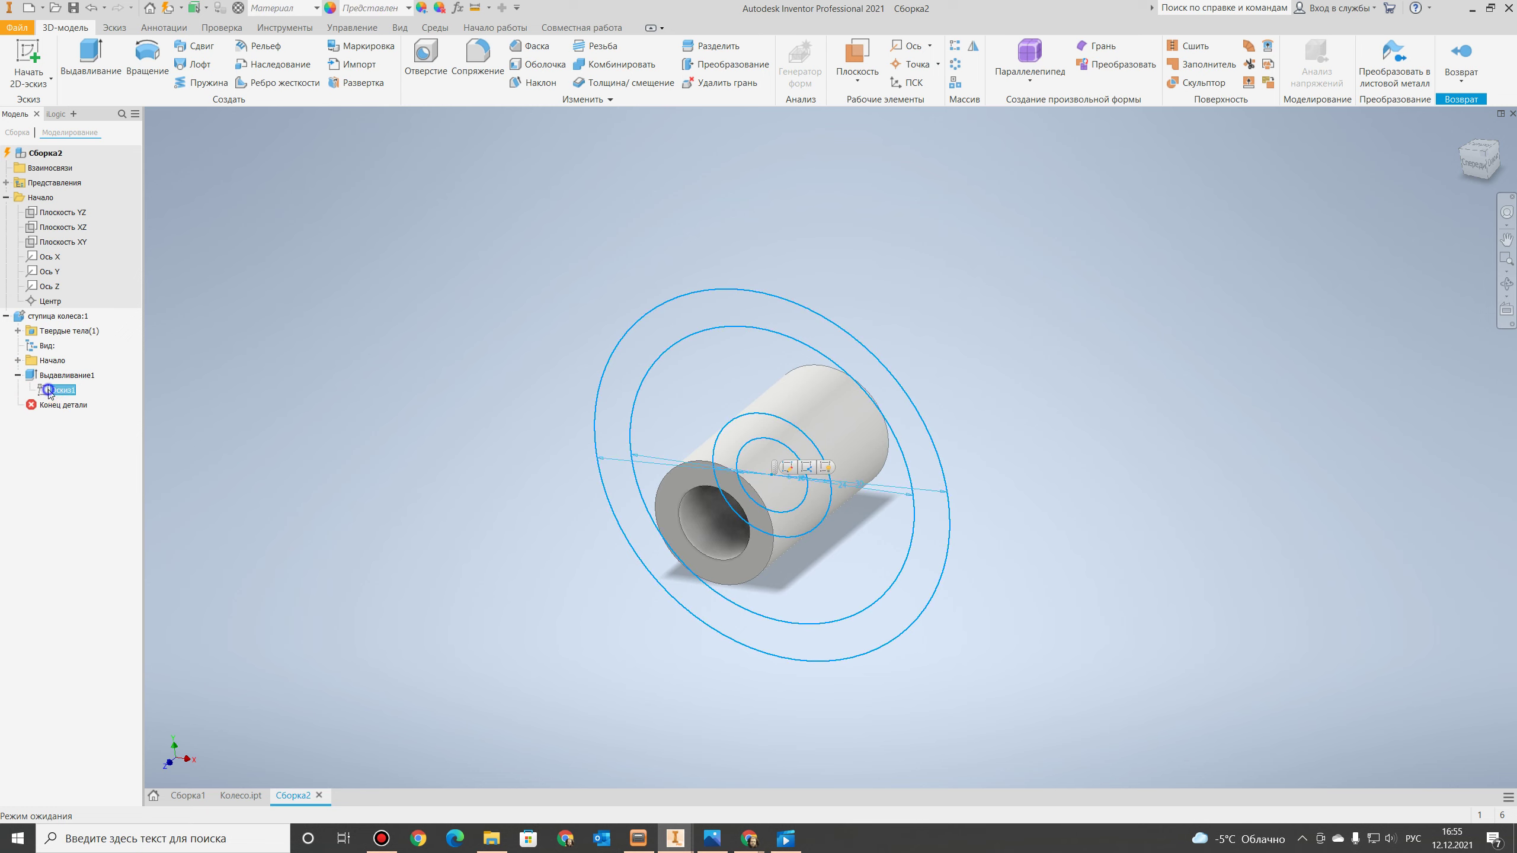
right_click(55, 393)
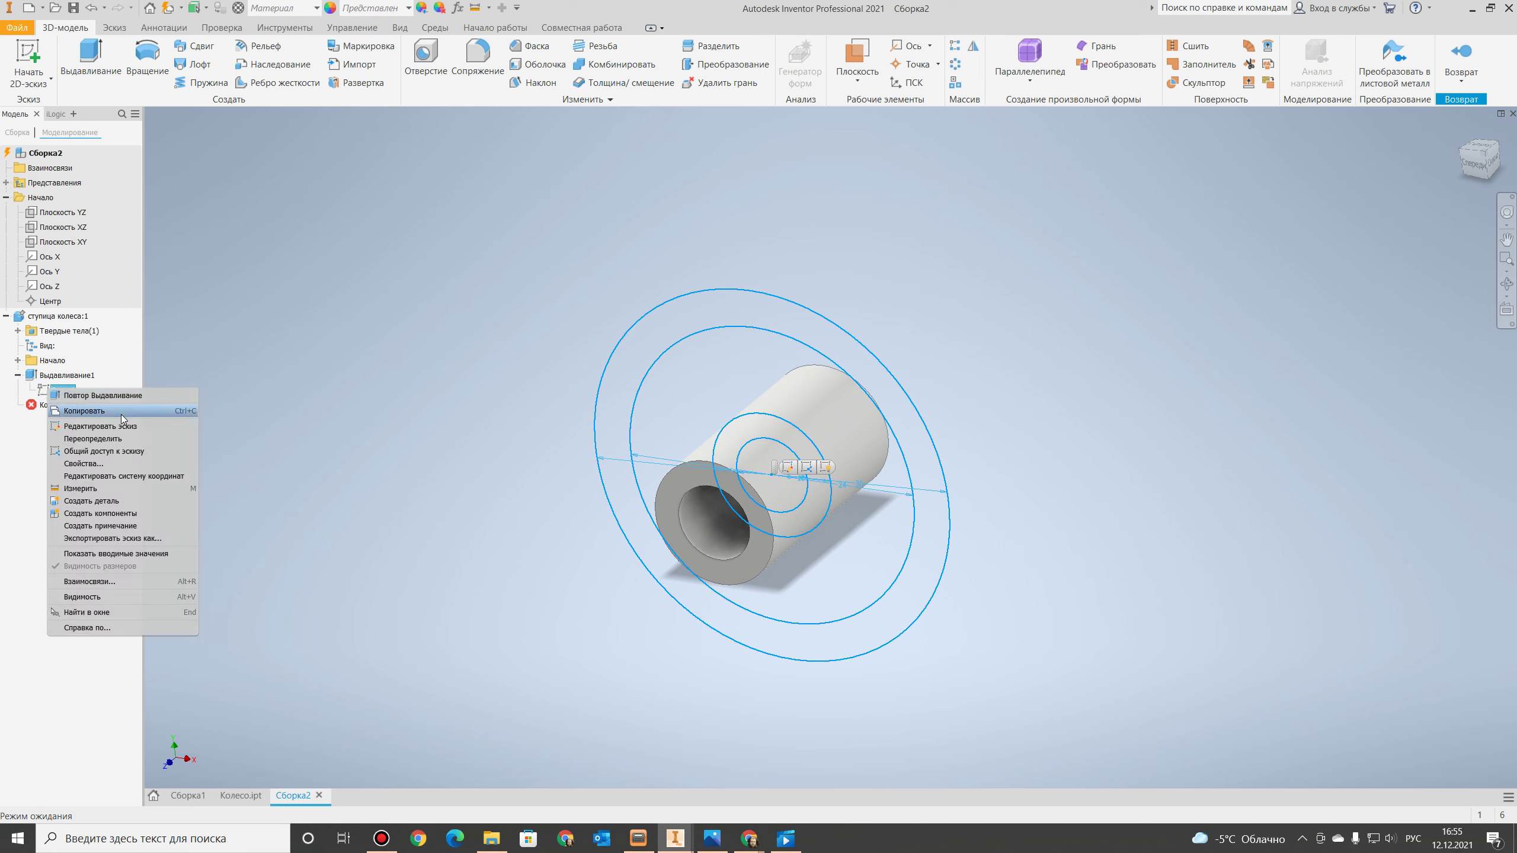
left_click(101, 453)
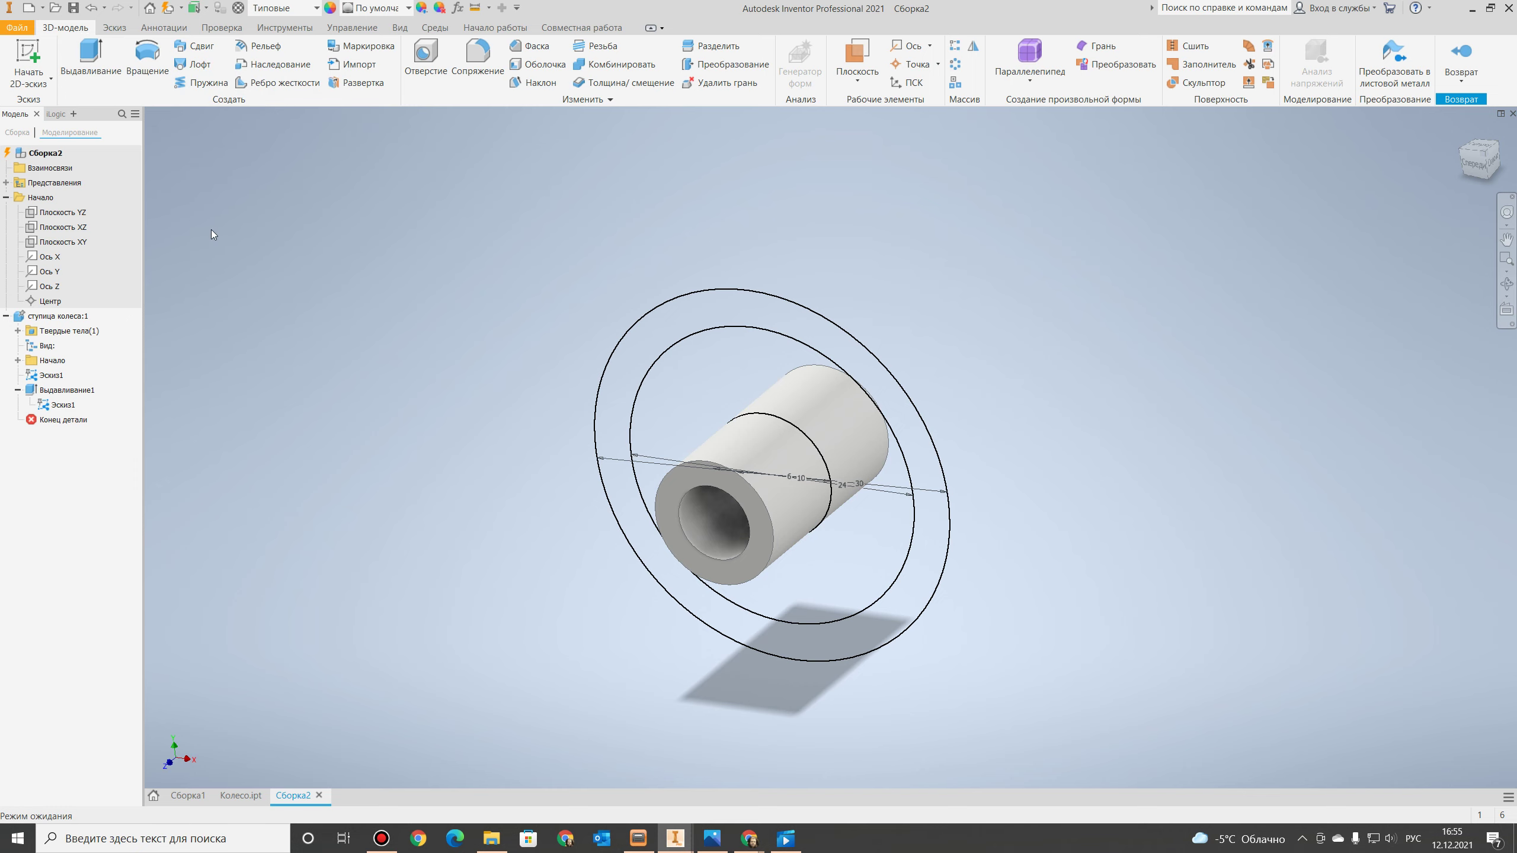
Extrude the ring between the 10 mm and 24 mm circles symmetrically to a total of 4 mm, joined to the hub.
left_click(91, 56)
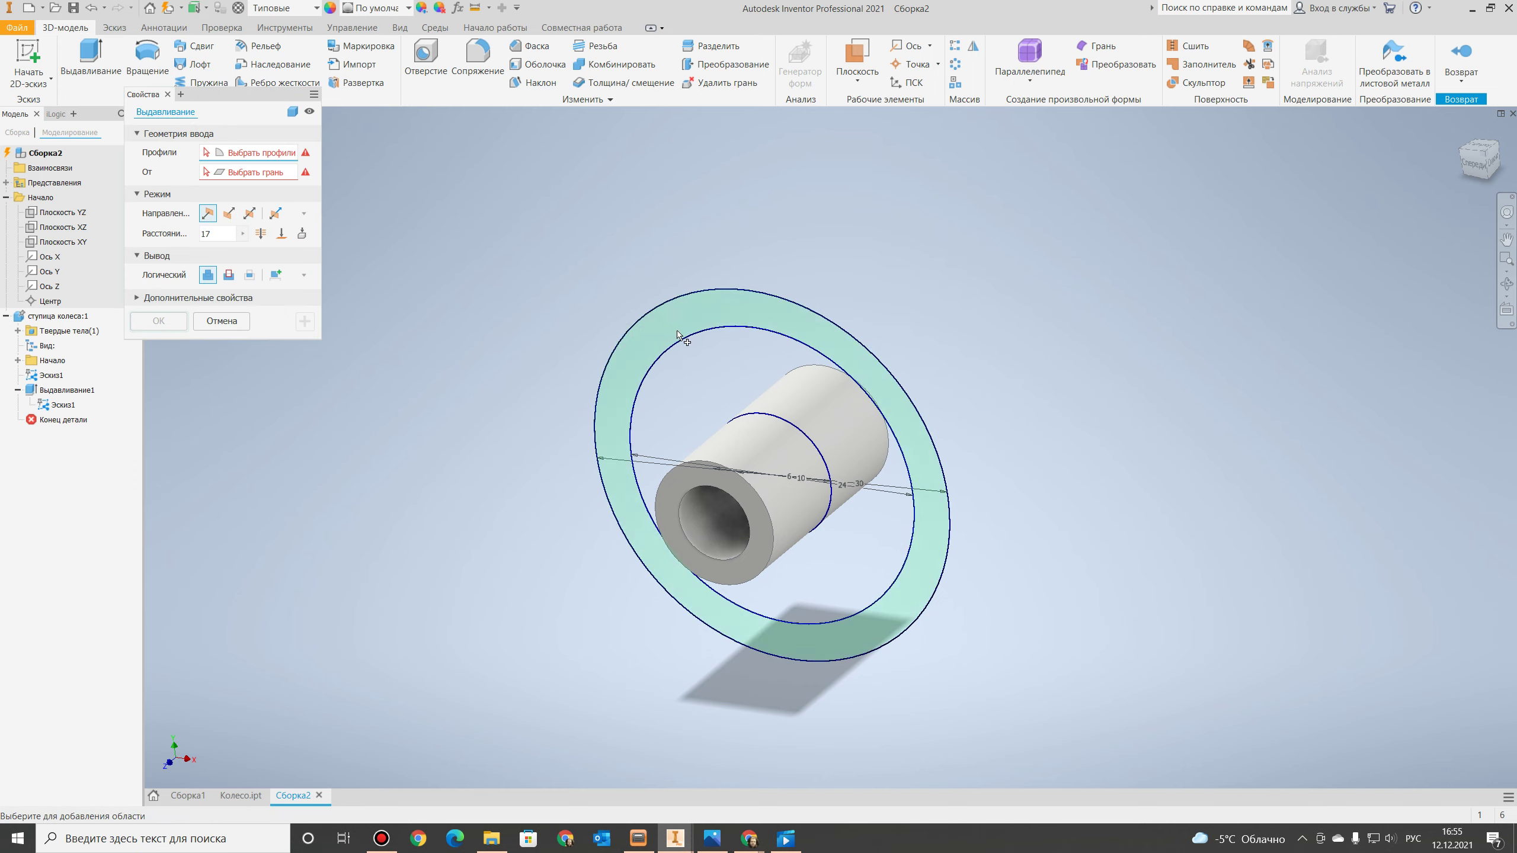
left_click(714, 388)
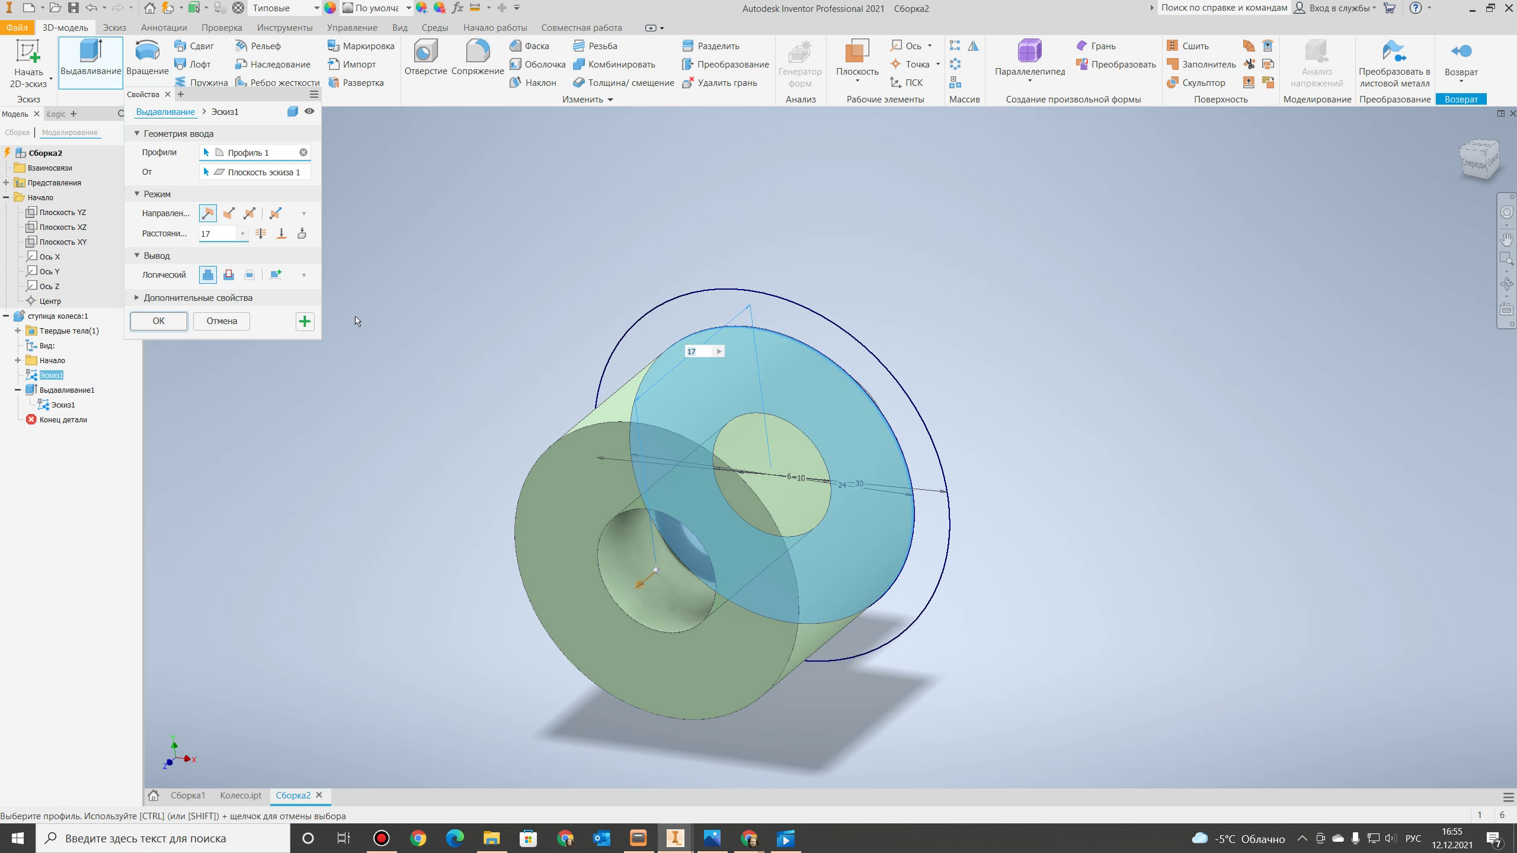
left_click(249, 213)
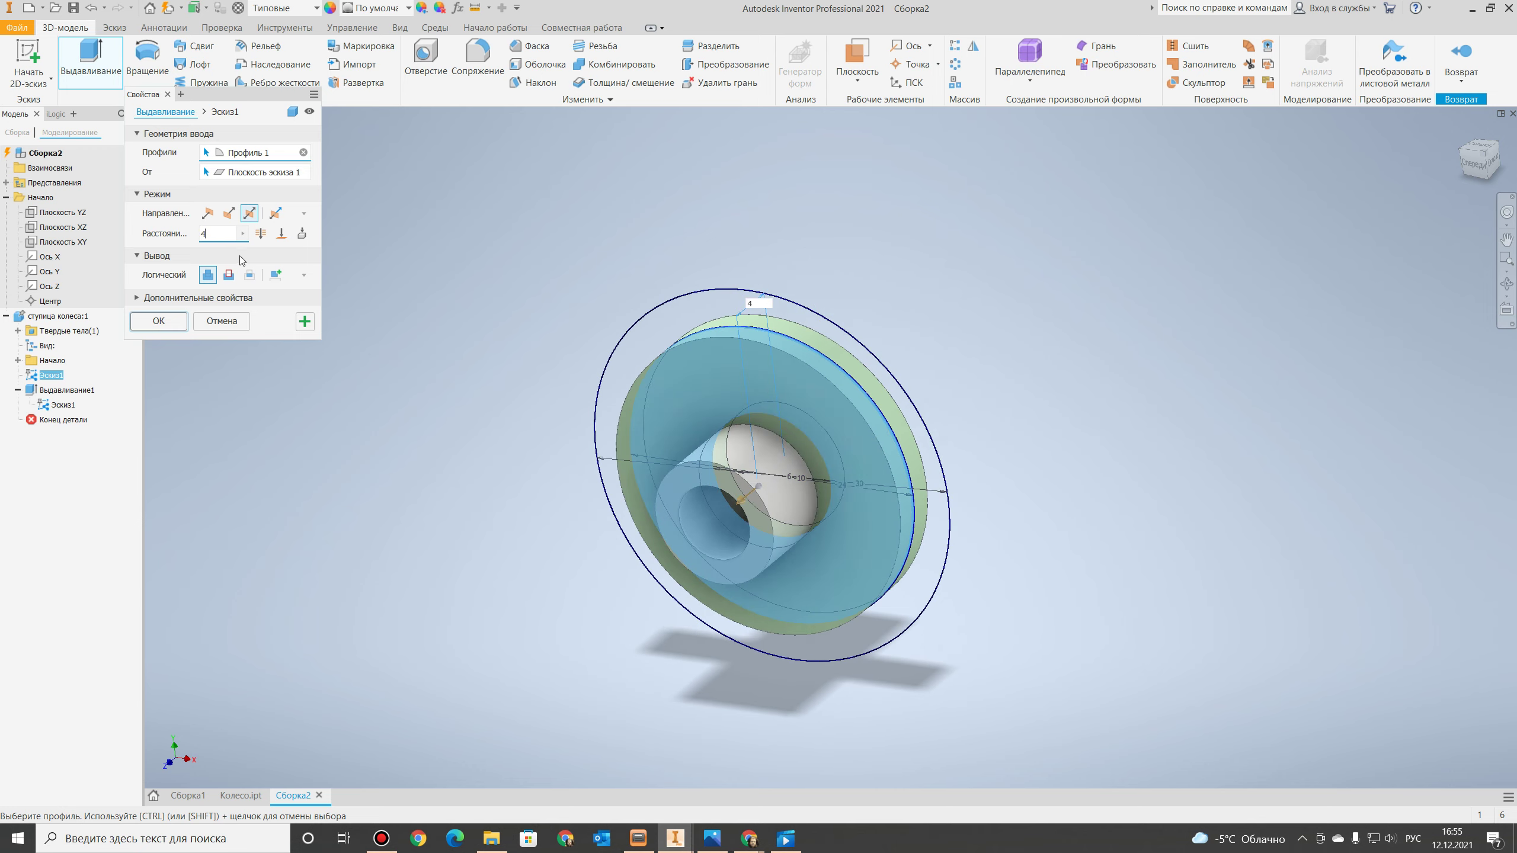
left_click(159, 321)
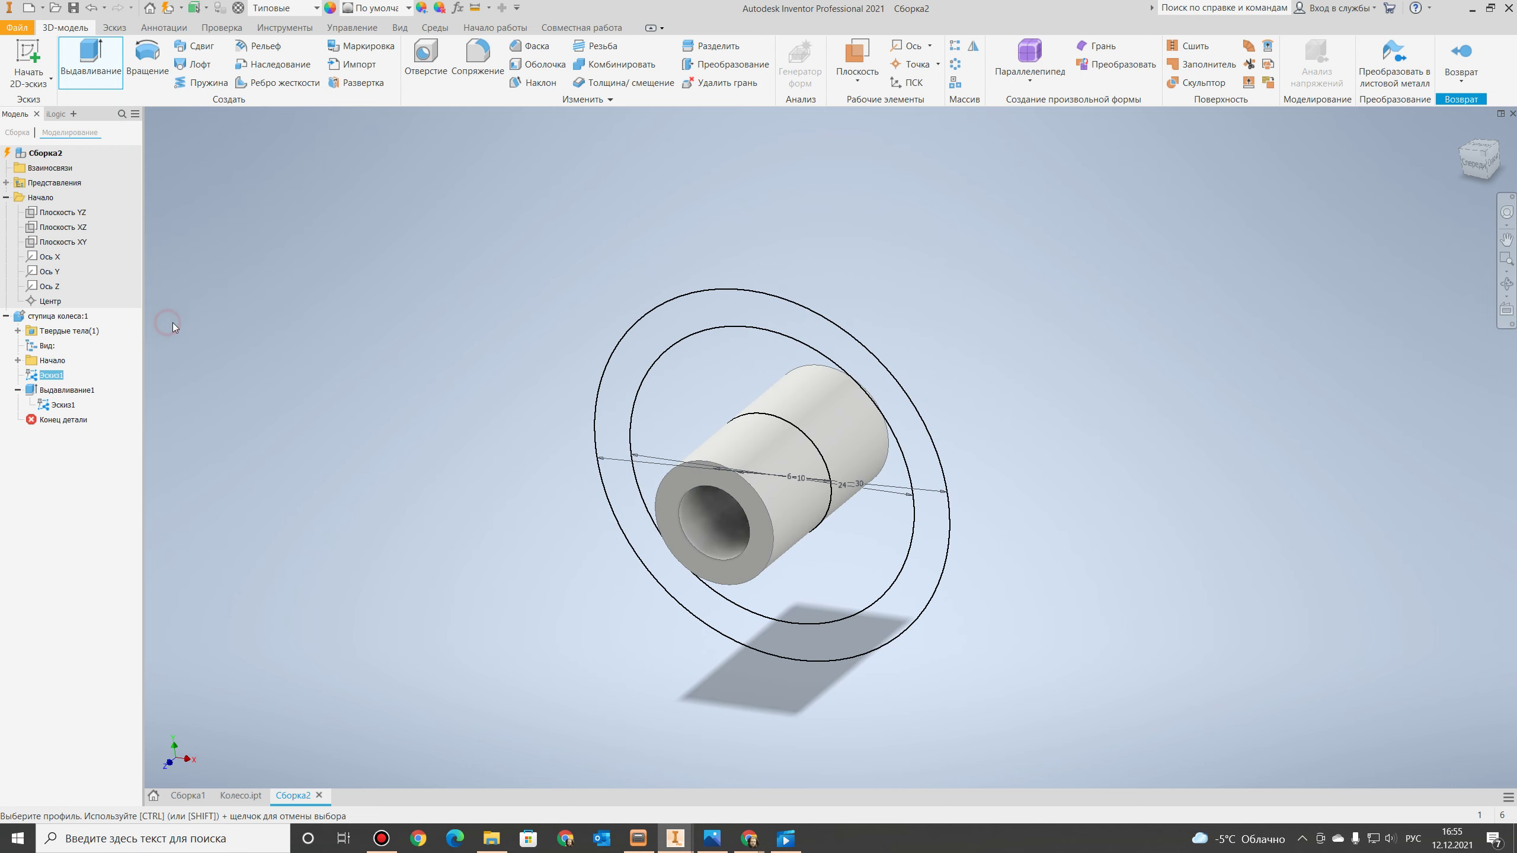
Extrude the outer ring between the 24 mm and 30 mm circles symmetrically to a total of 17 mm.
key("e")
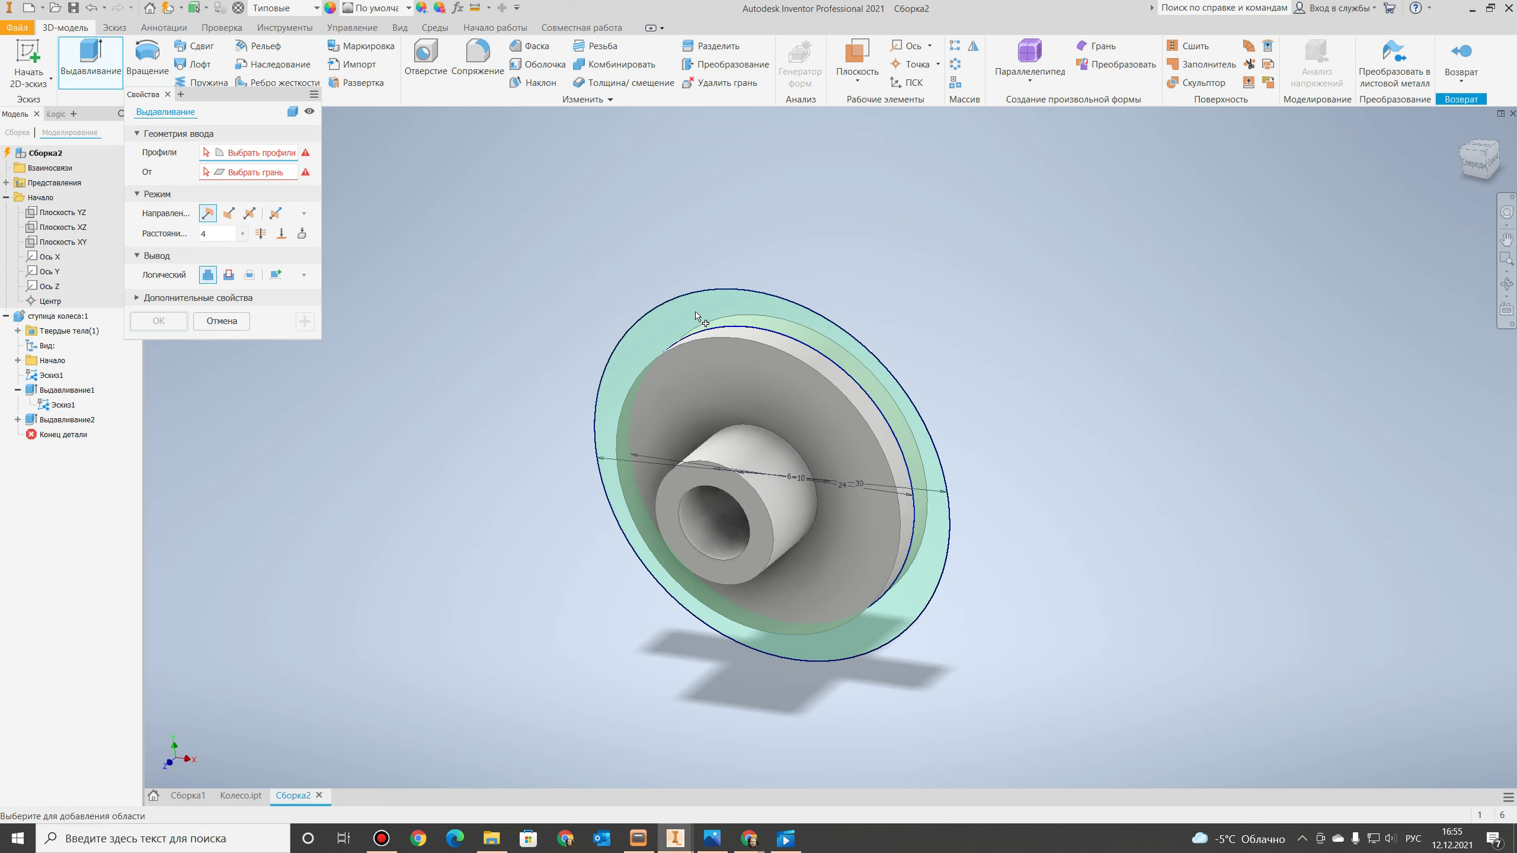
left_click(697, 311)
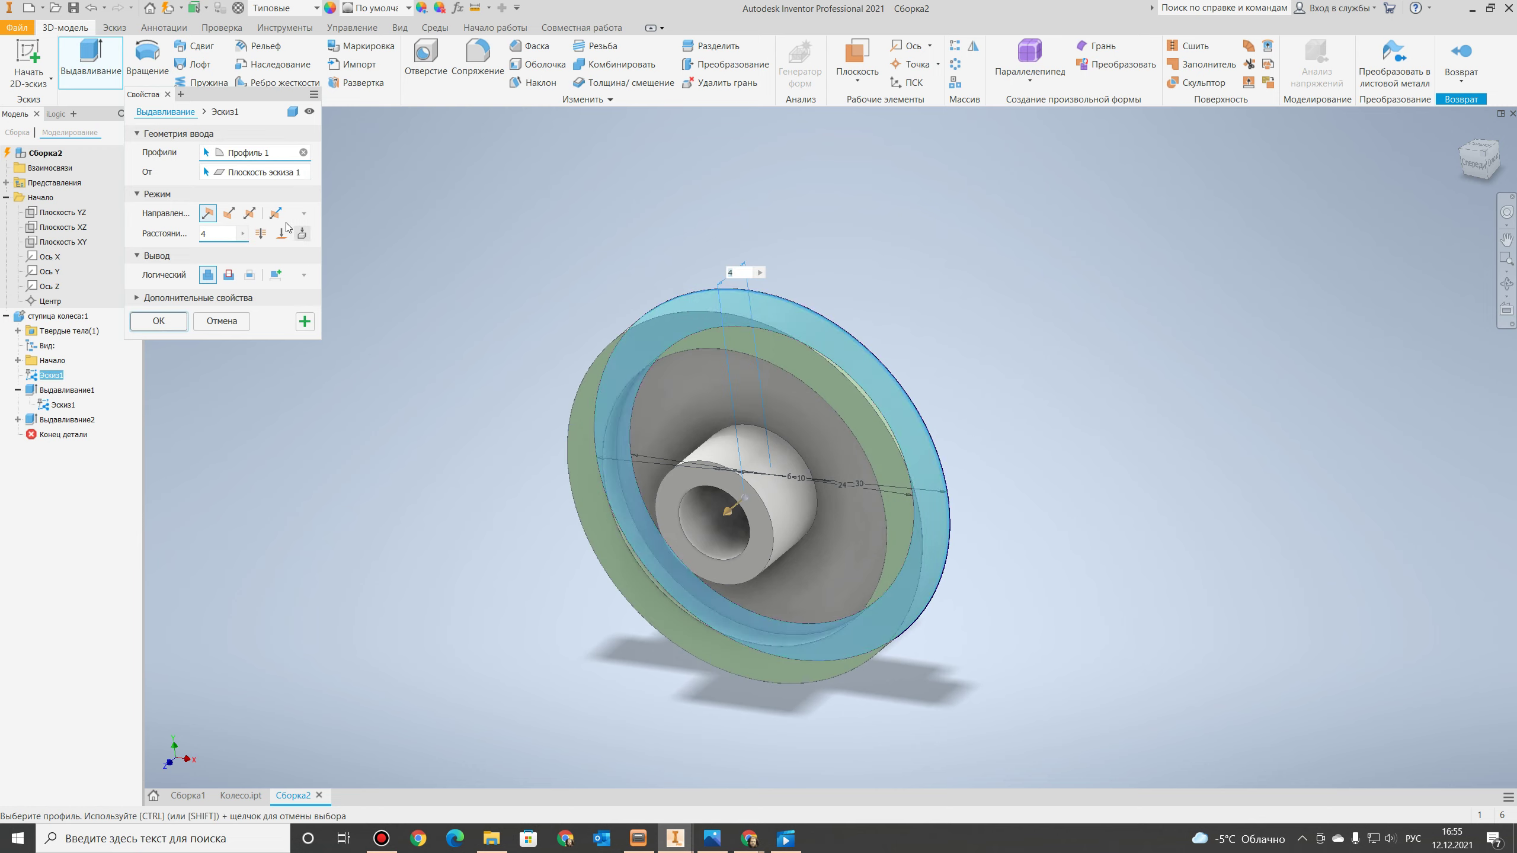
left_click(250, 213)
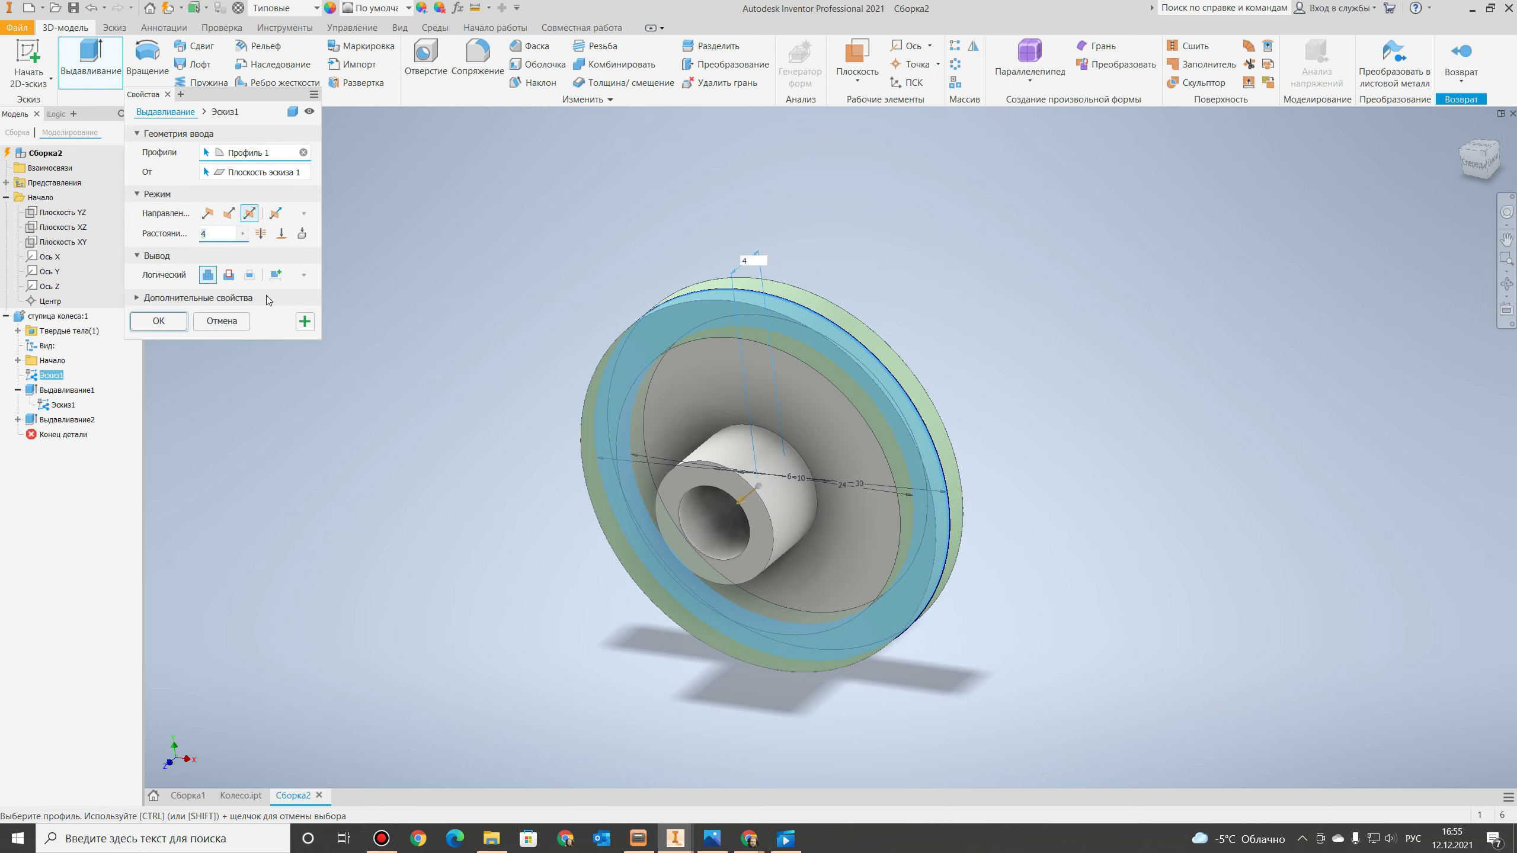
key("Return")
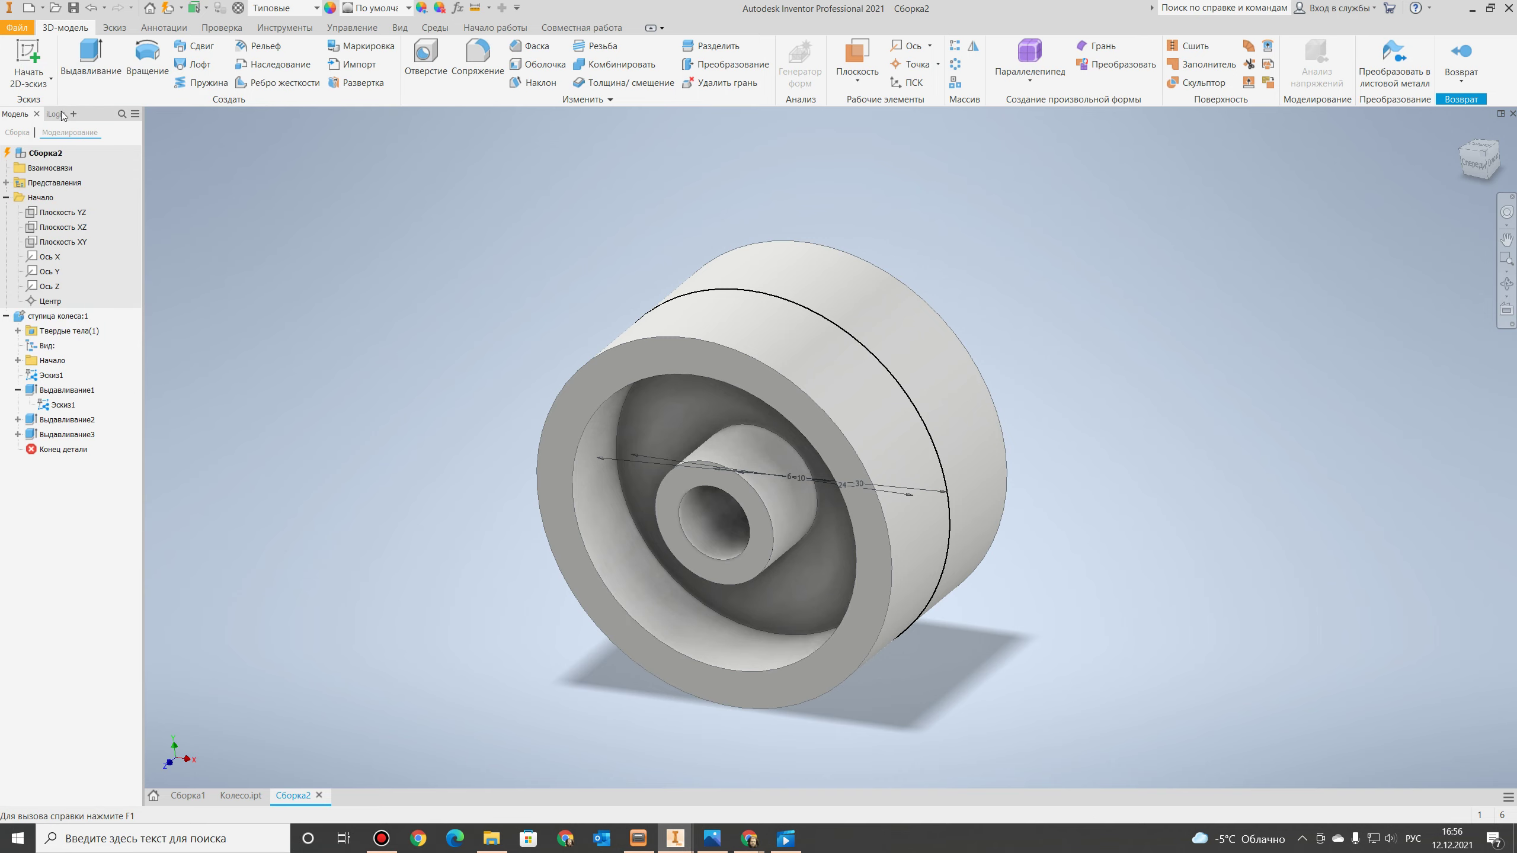
Start a sketch on the assembly's XY plane and draw a rectangle about 8.4 by 2 mm bridging the hub and outer ring.
left_click(28, 62)
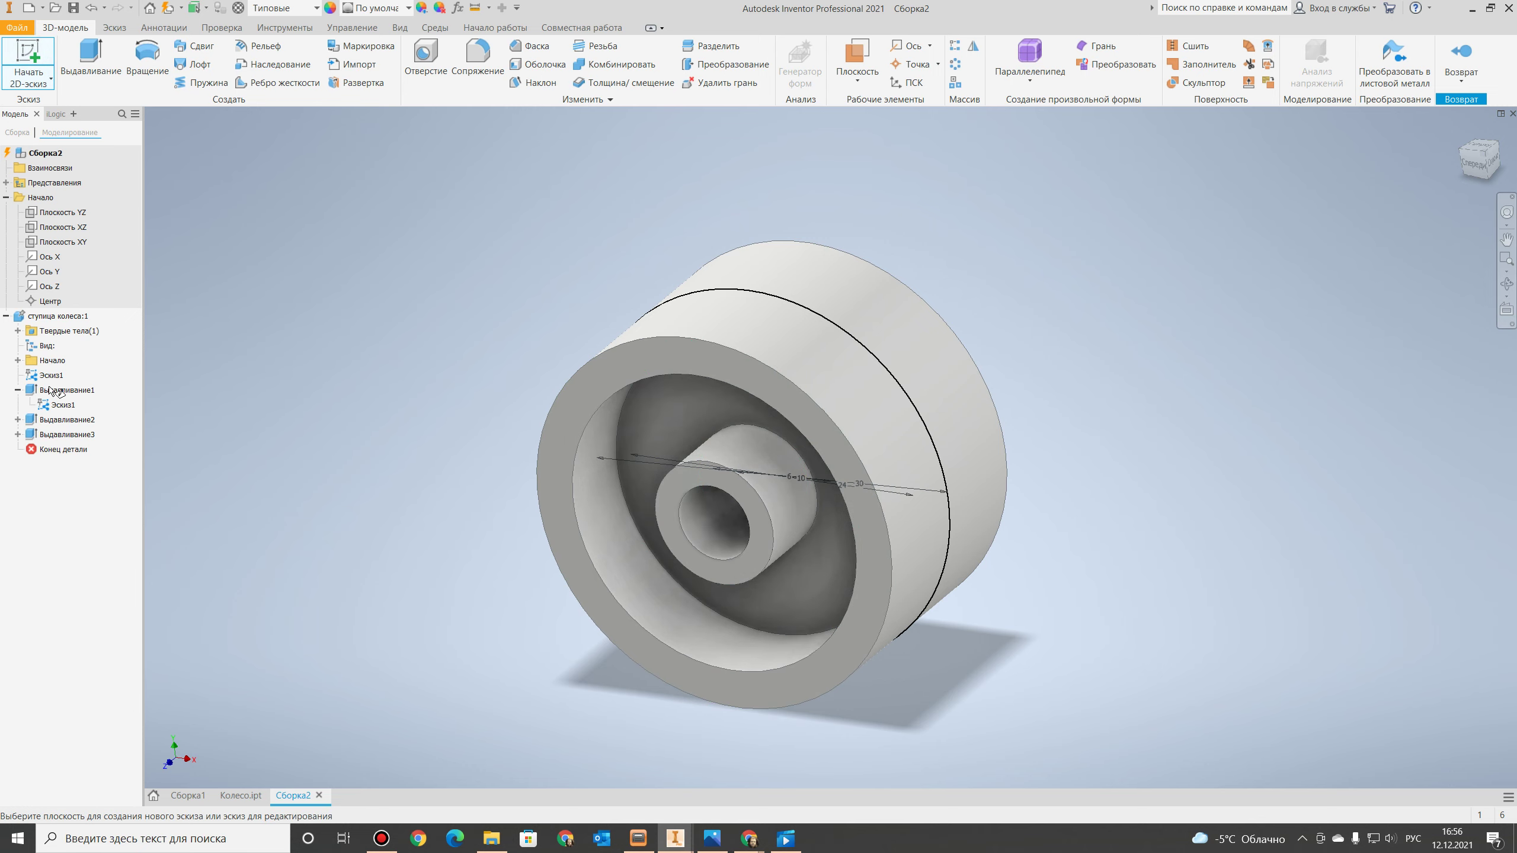
left_click(54, 240)
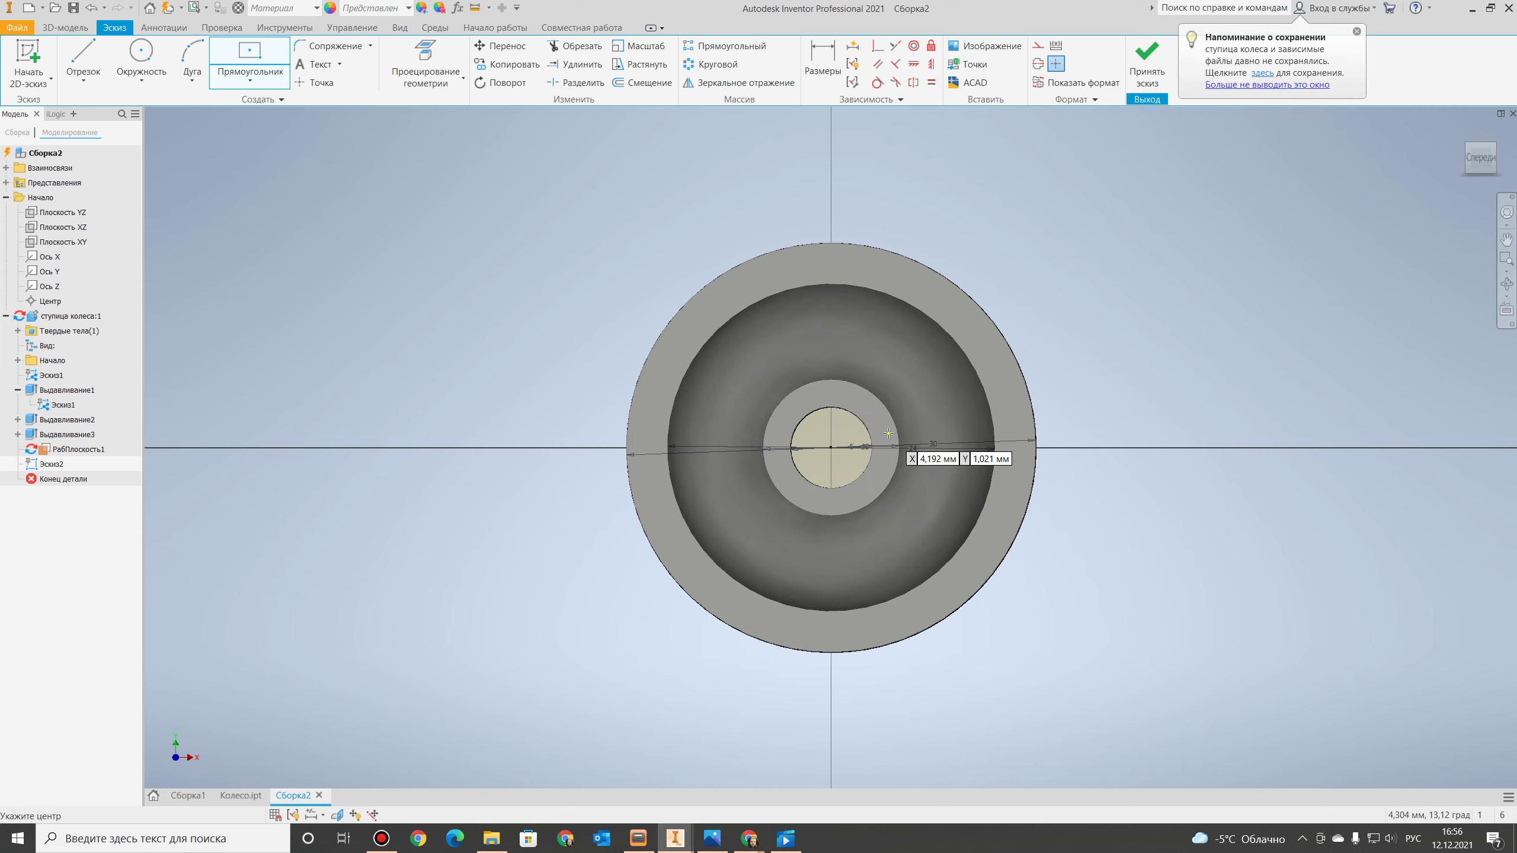
left_click(262, 79)
left_click(251, 105)
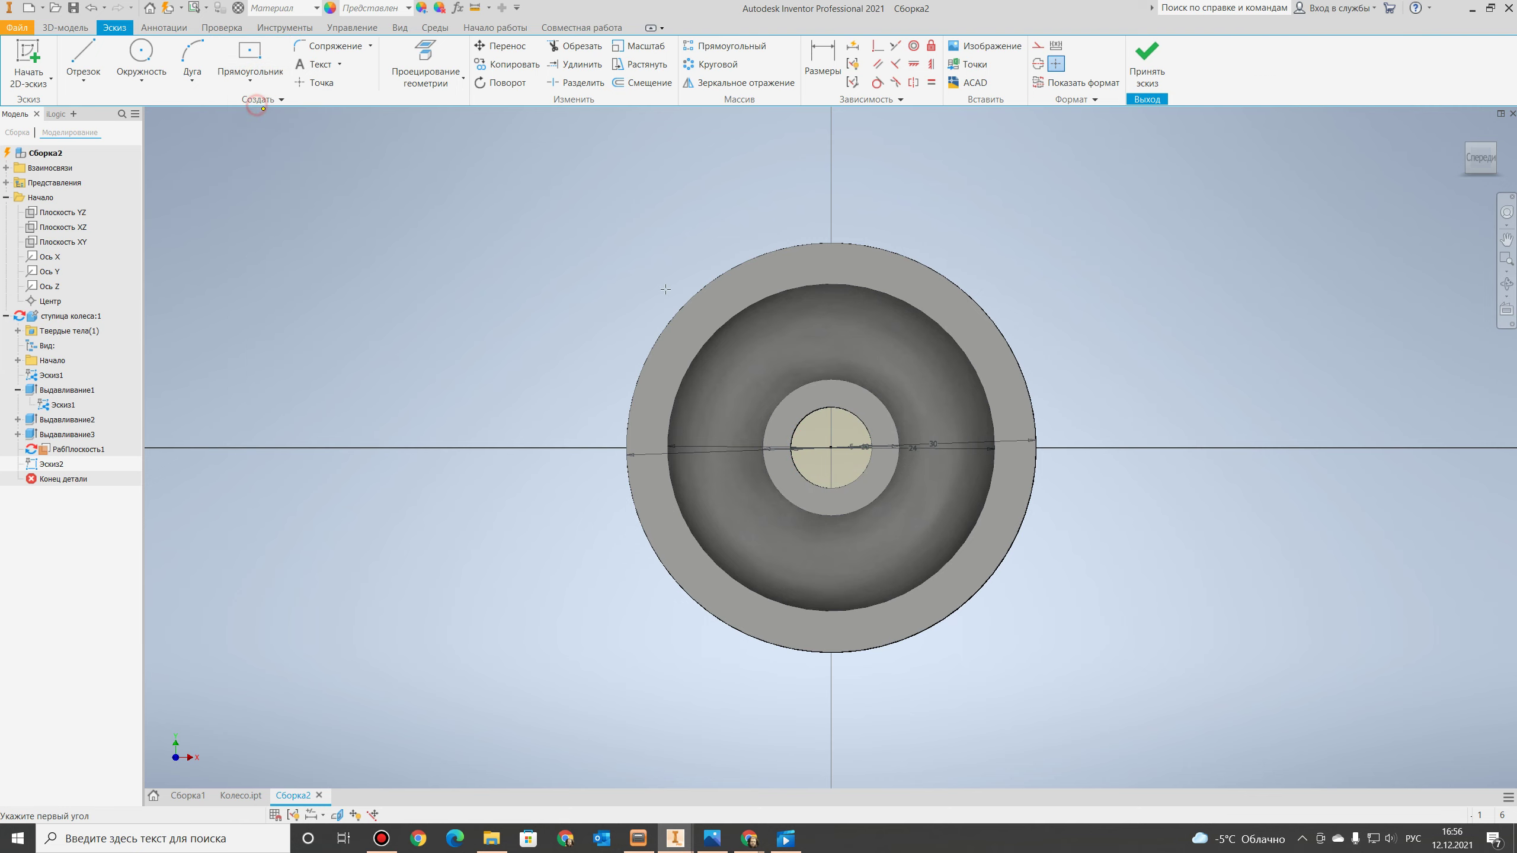
left_click(893, 436)
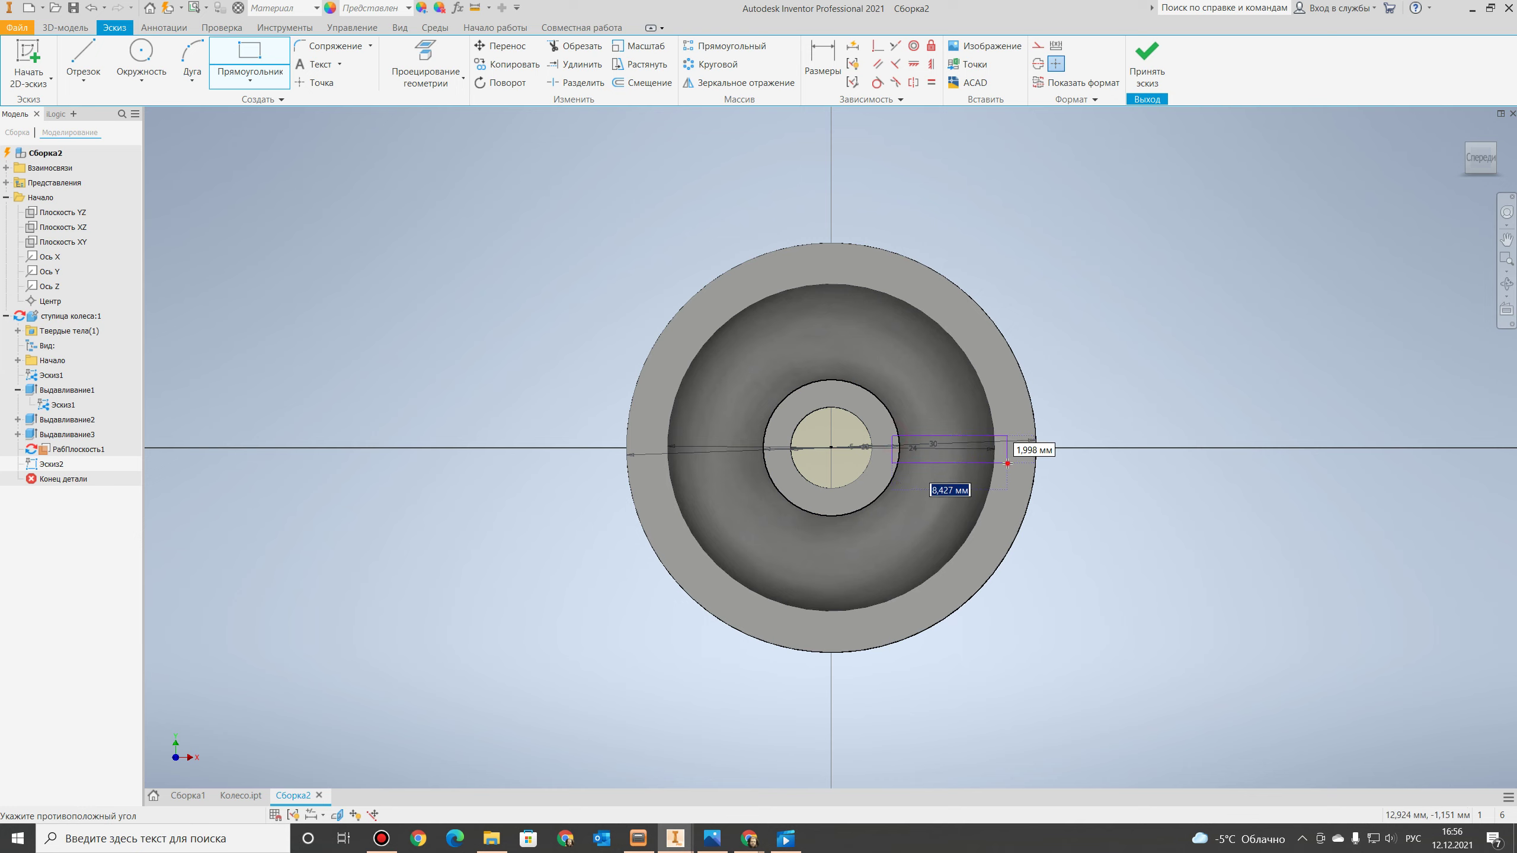
left_click(1013, 457)
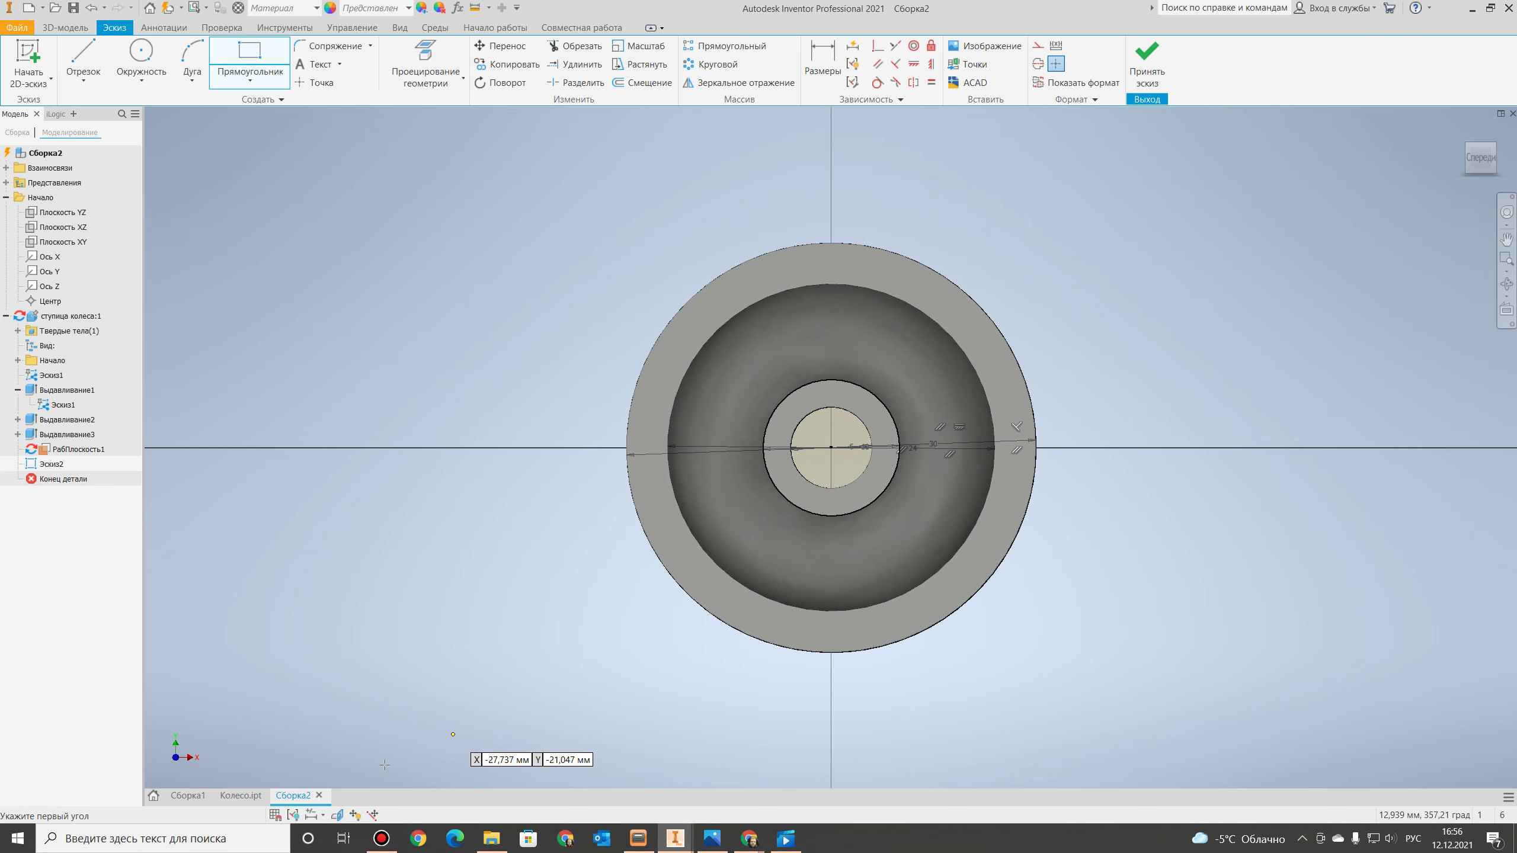
Slice the model at the sketch plane and align the midpoint of the rectangle's inner side horizontally with the origin.
left_click(337, 815)
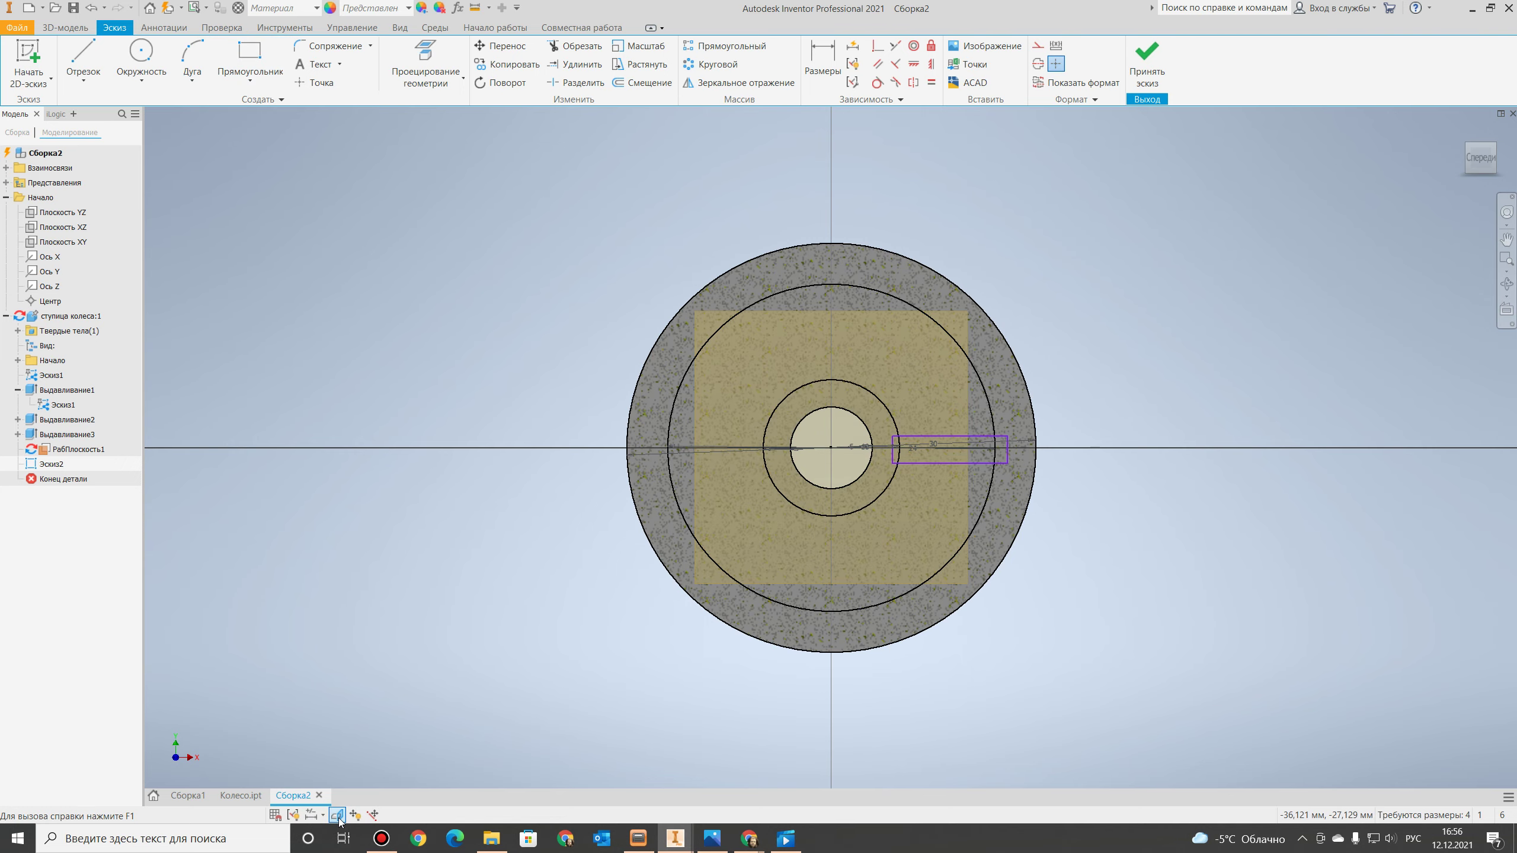
scroll(987, 456, "up", 3)
scroll(987, 455, "up", 3)
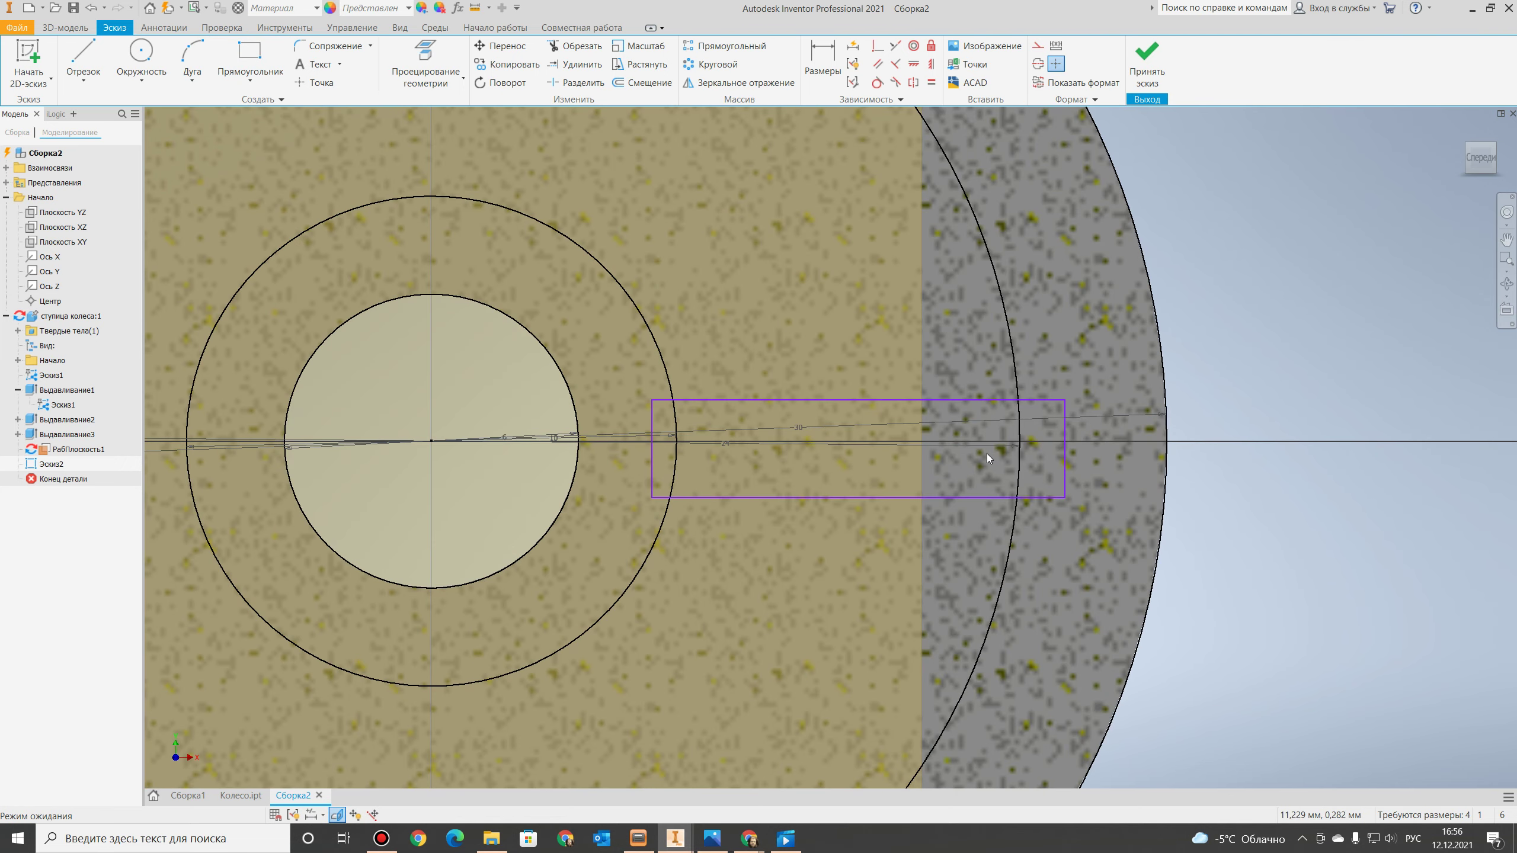
middle_click_drag(986, 453, 935, 389)
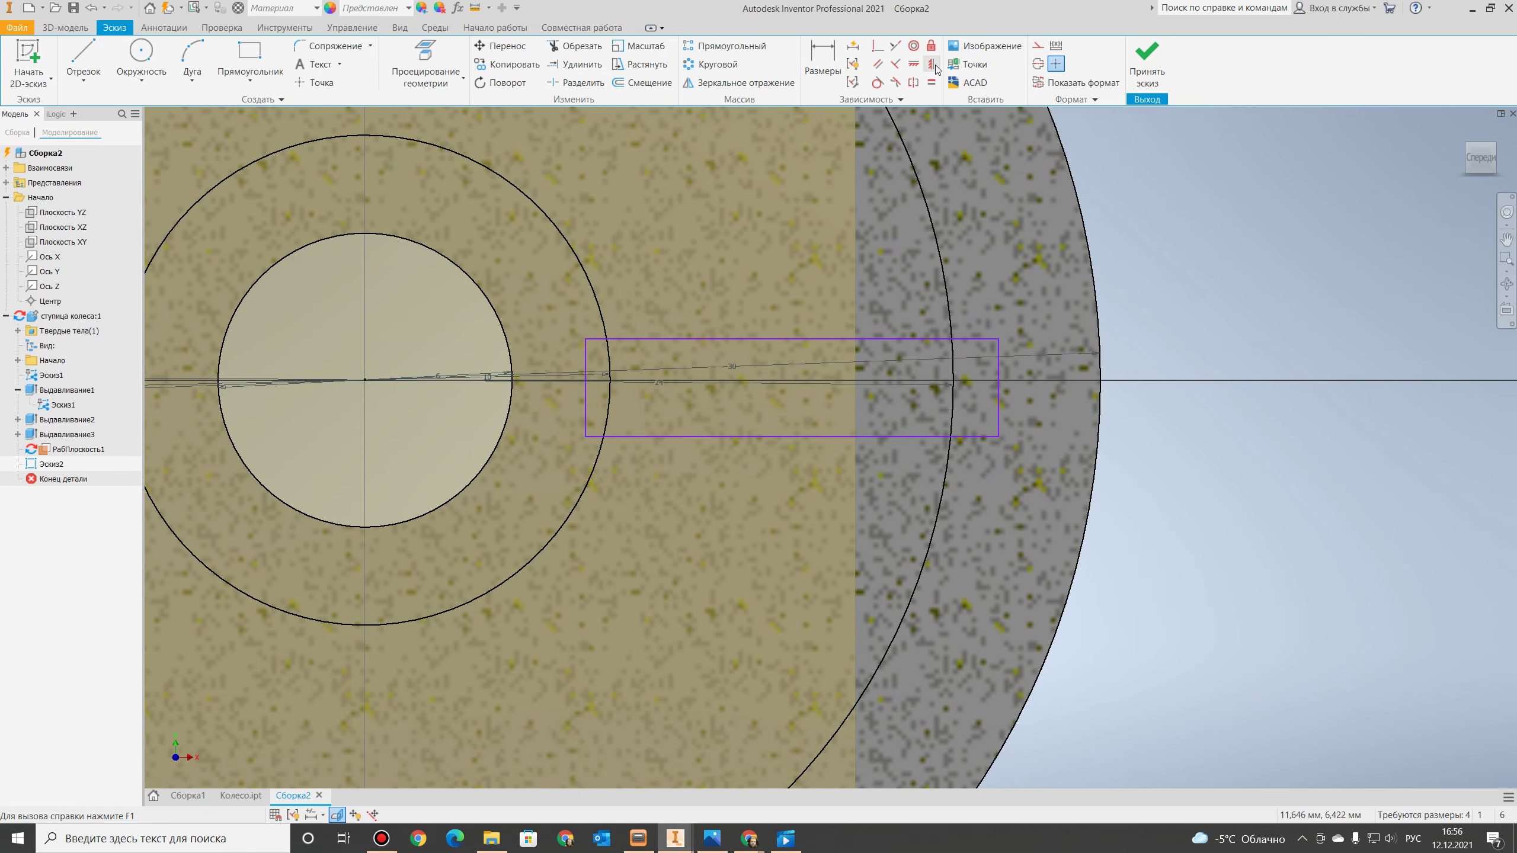
left_click(913, 67)
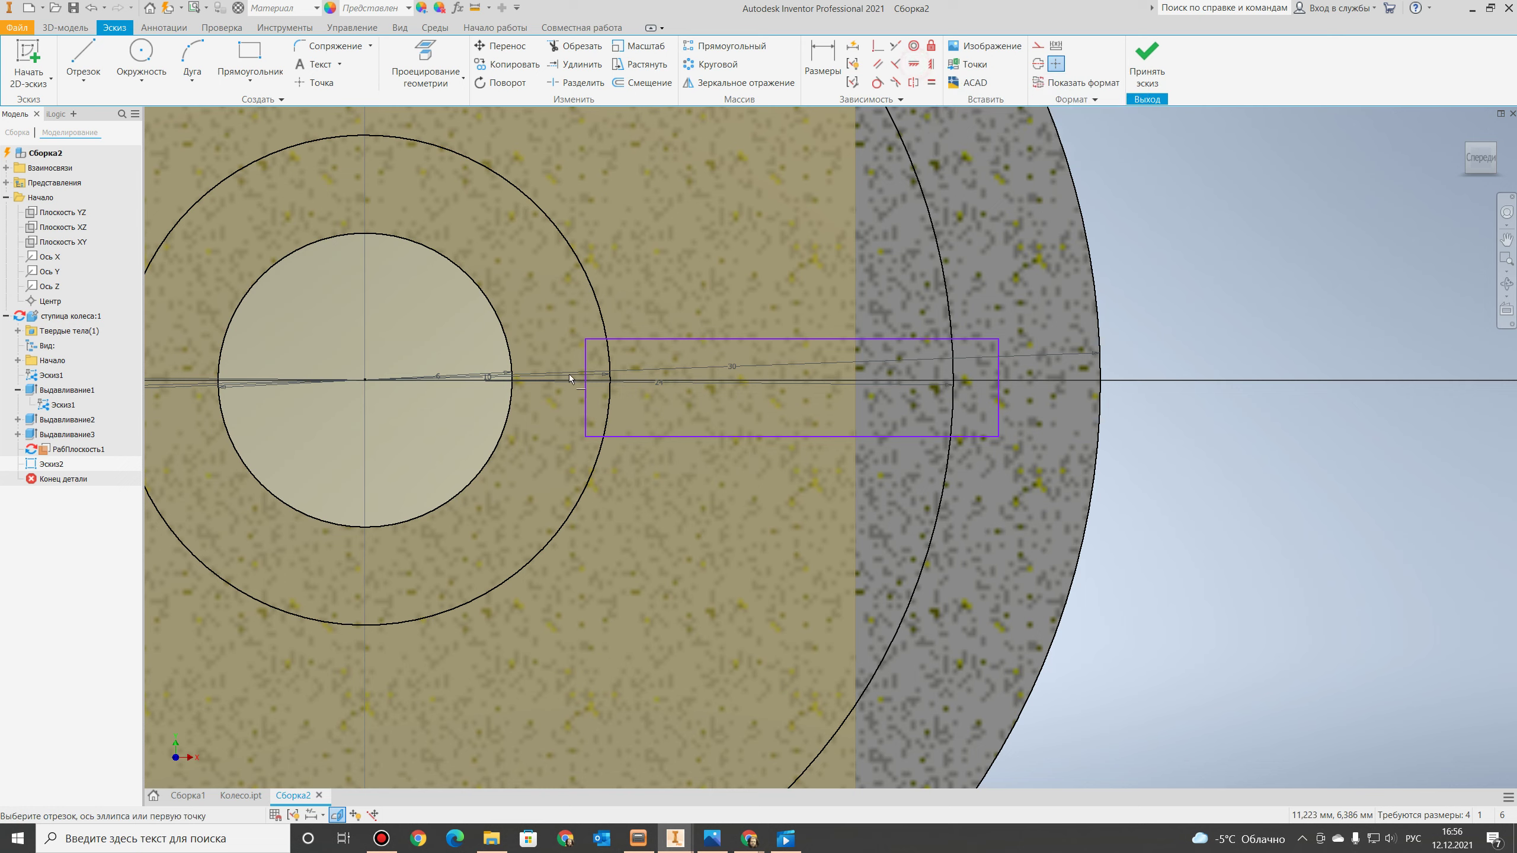
left_click(365, 380)
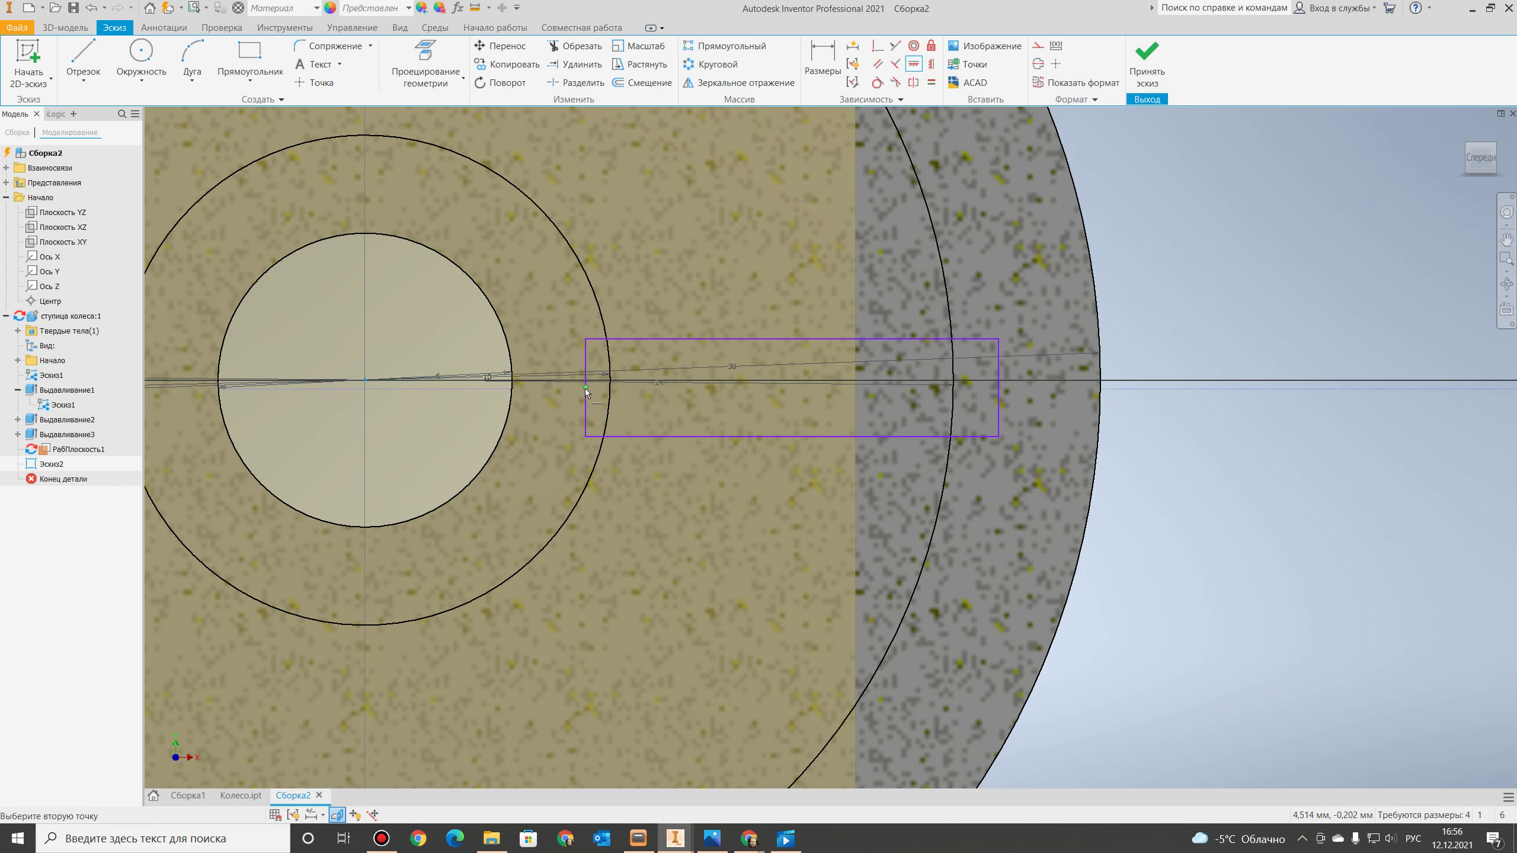
left_click(585, 388)
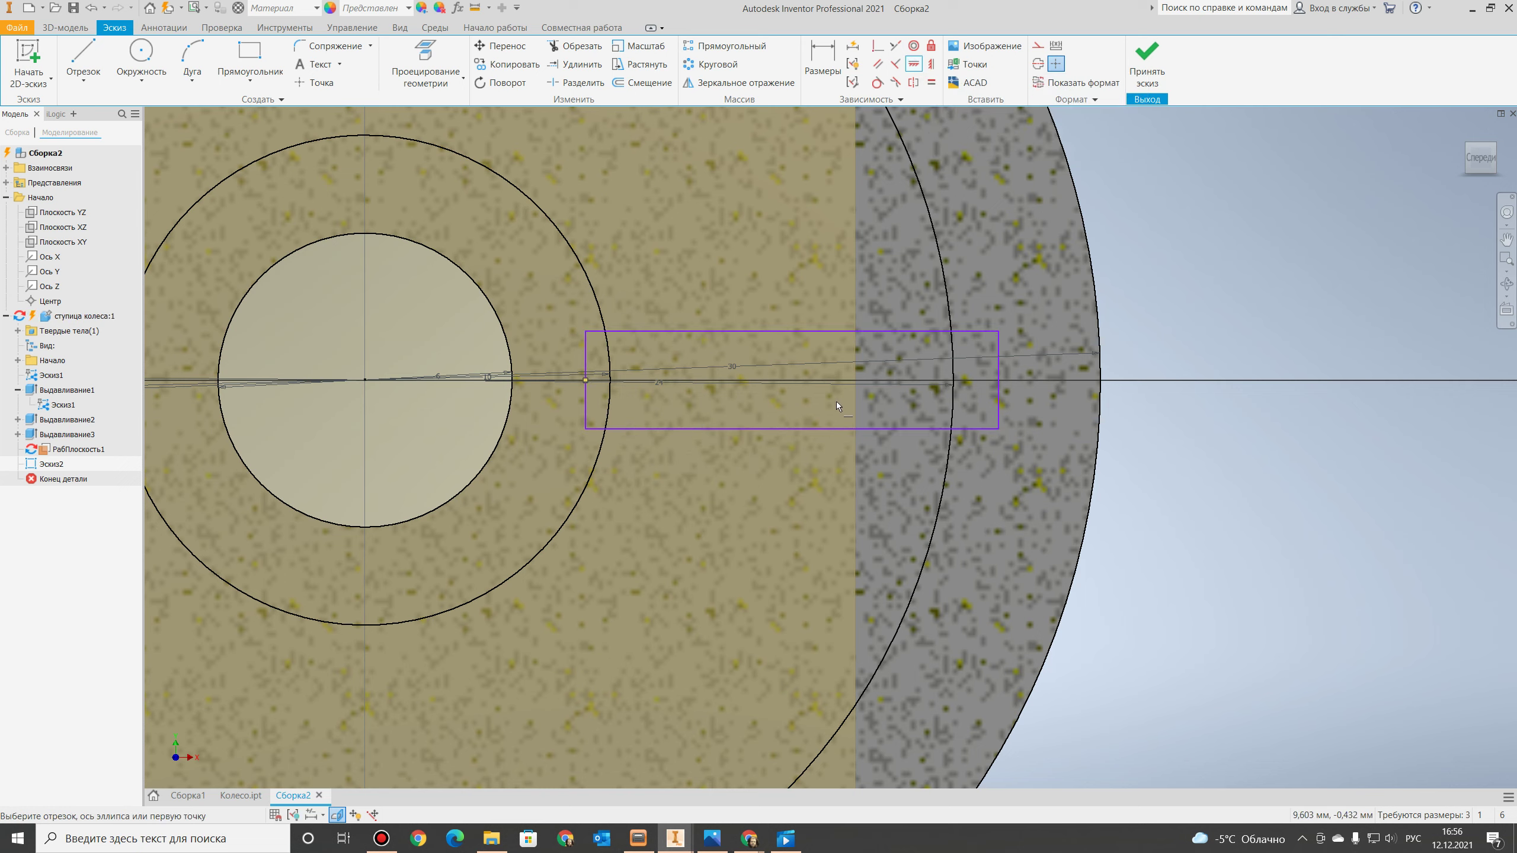
Dimension the rectangle's height as 2 mm.
key("d")
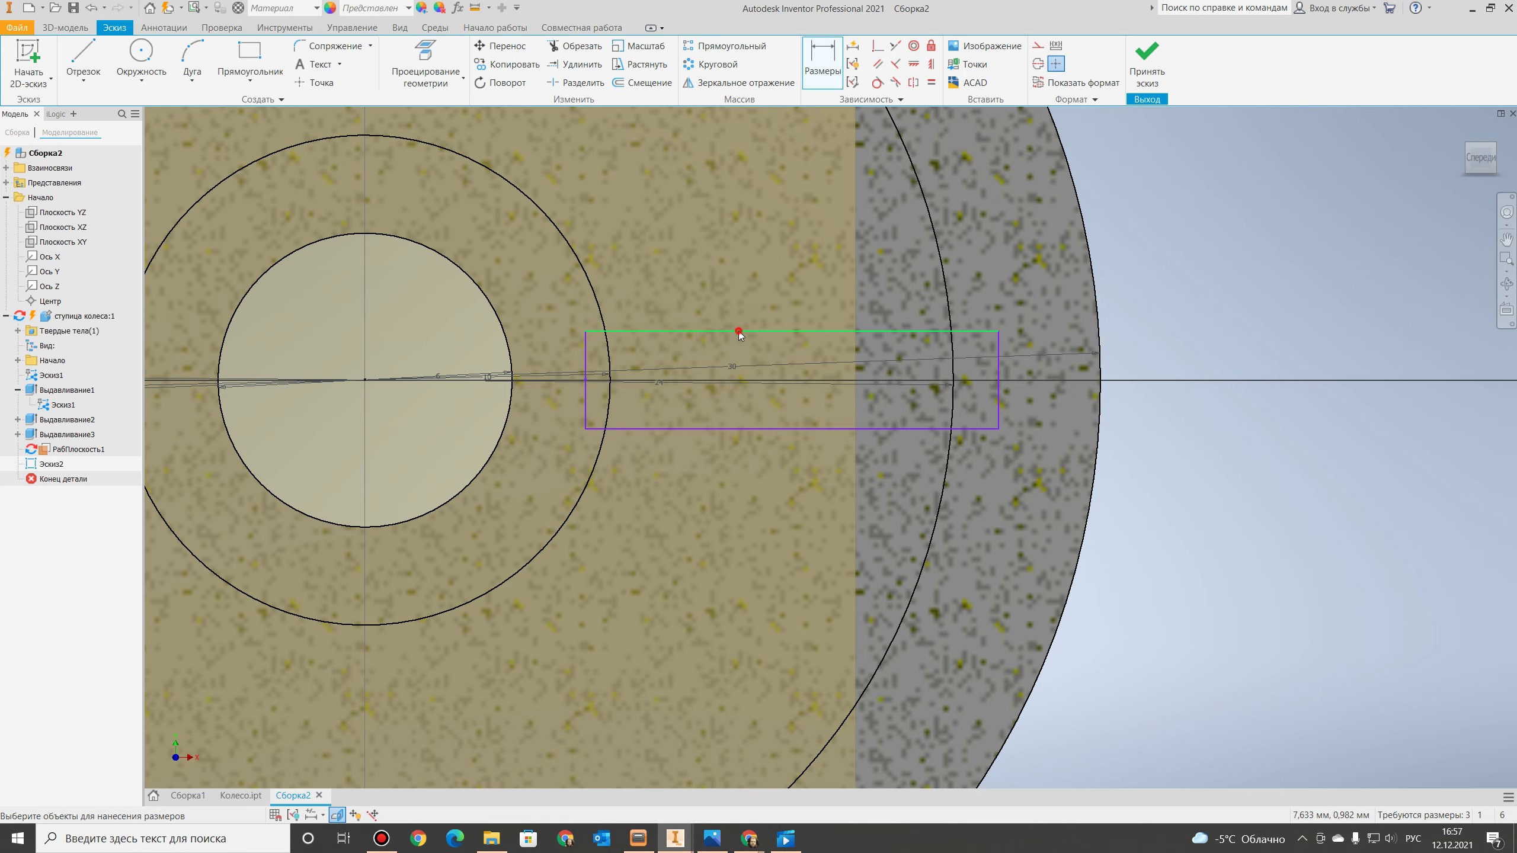
left_click(999, 406)
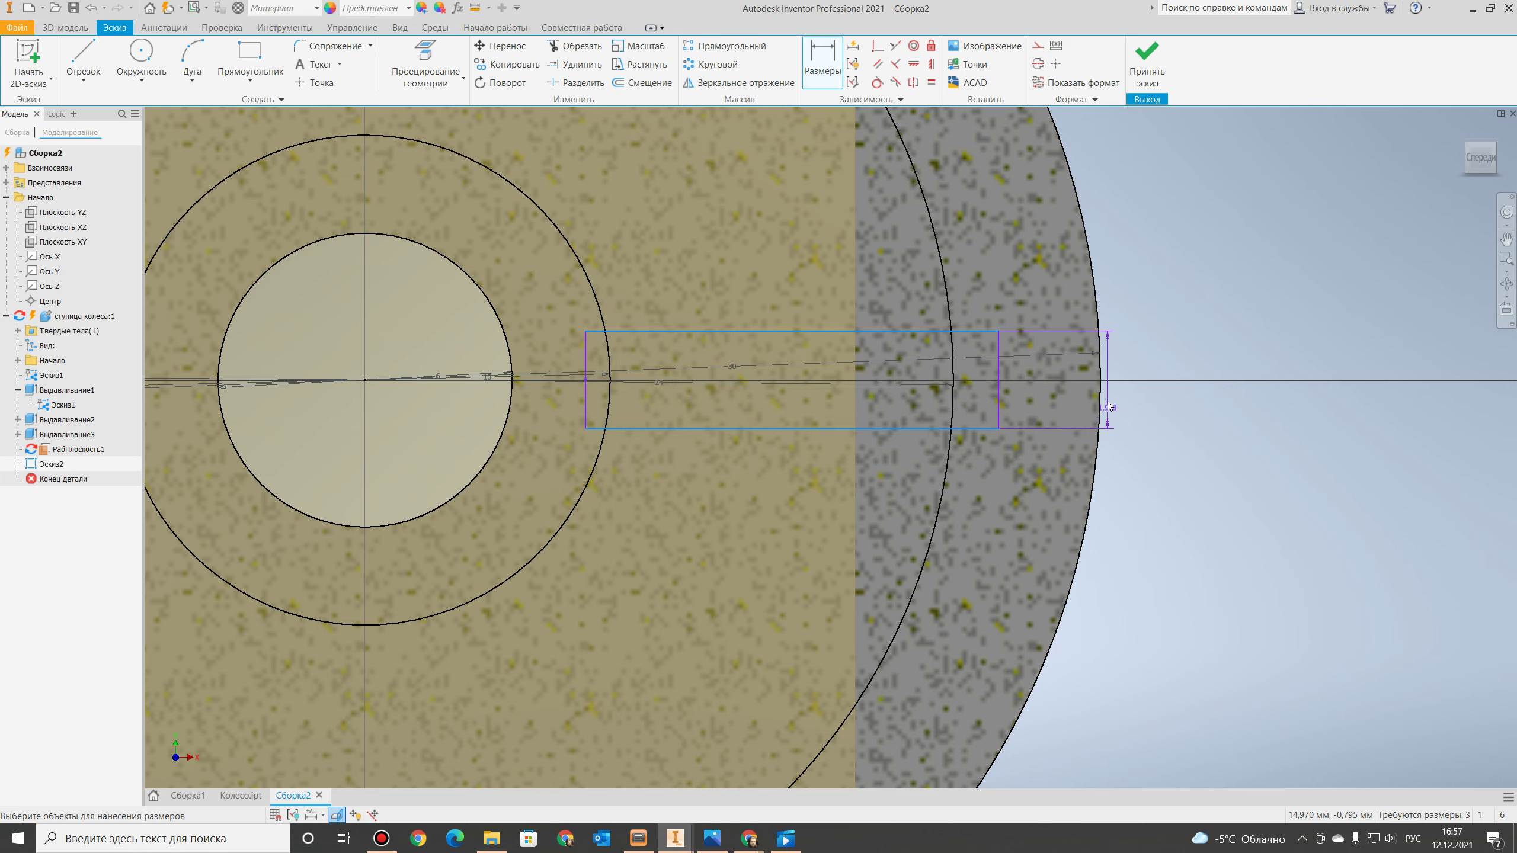
left_click(1153, 389)
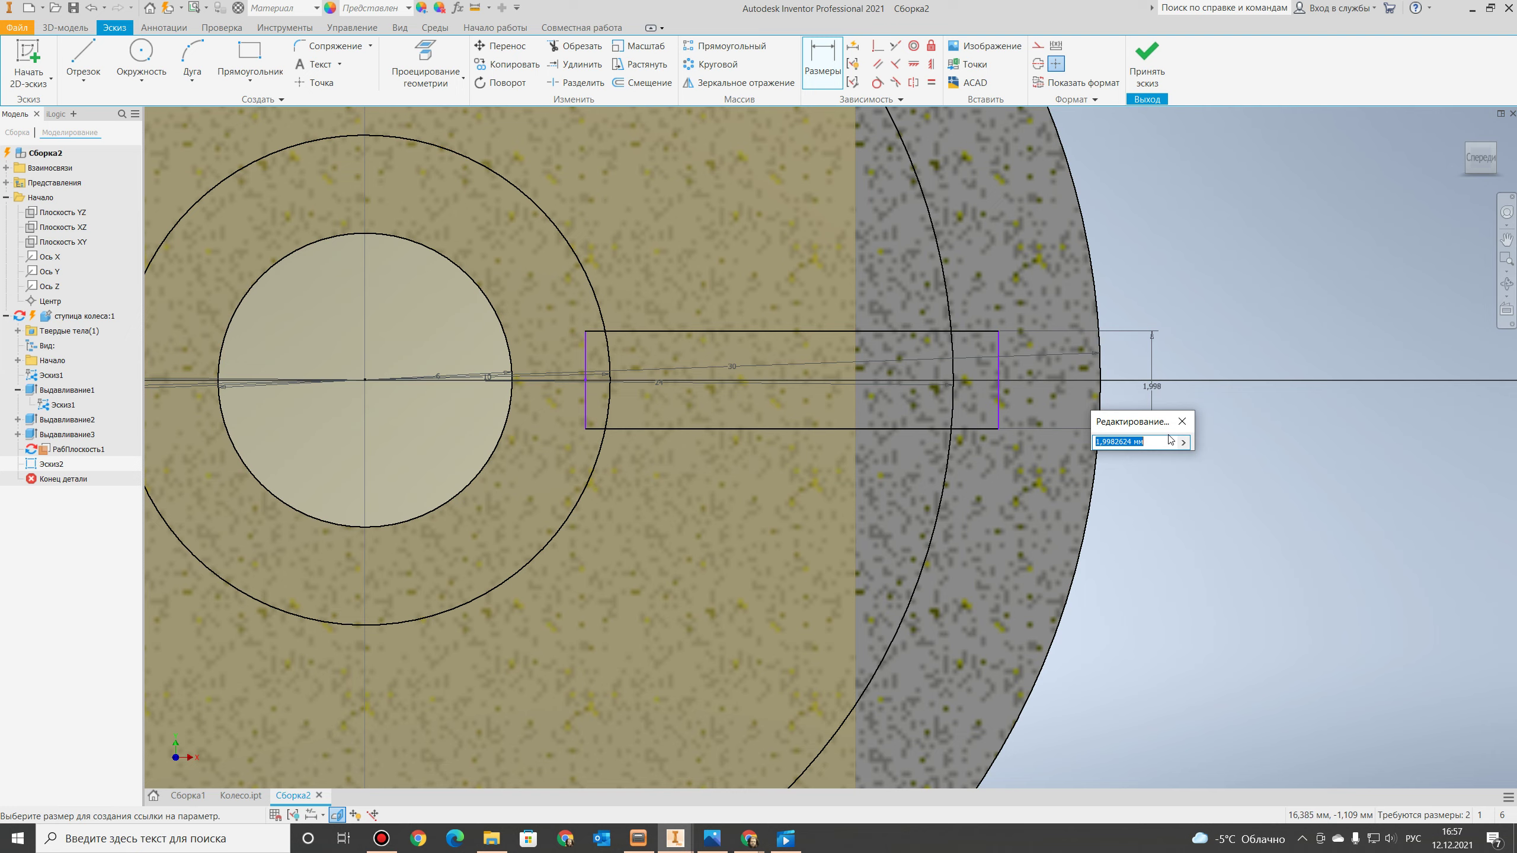
type("2")
key("Return")
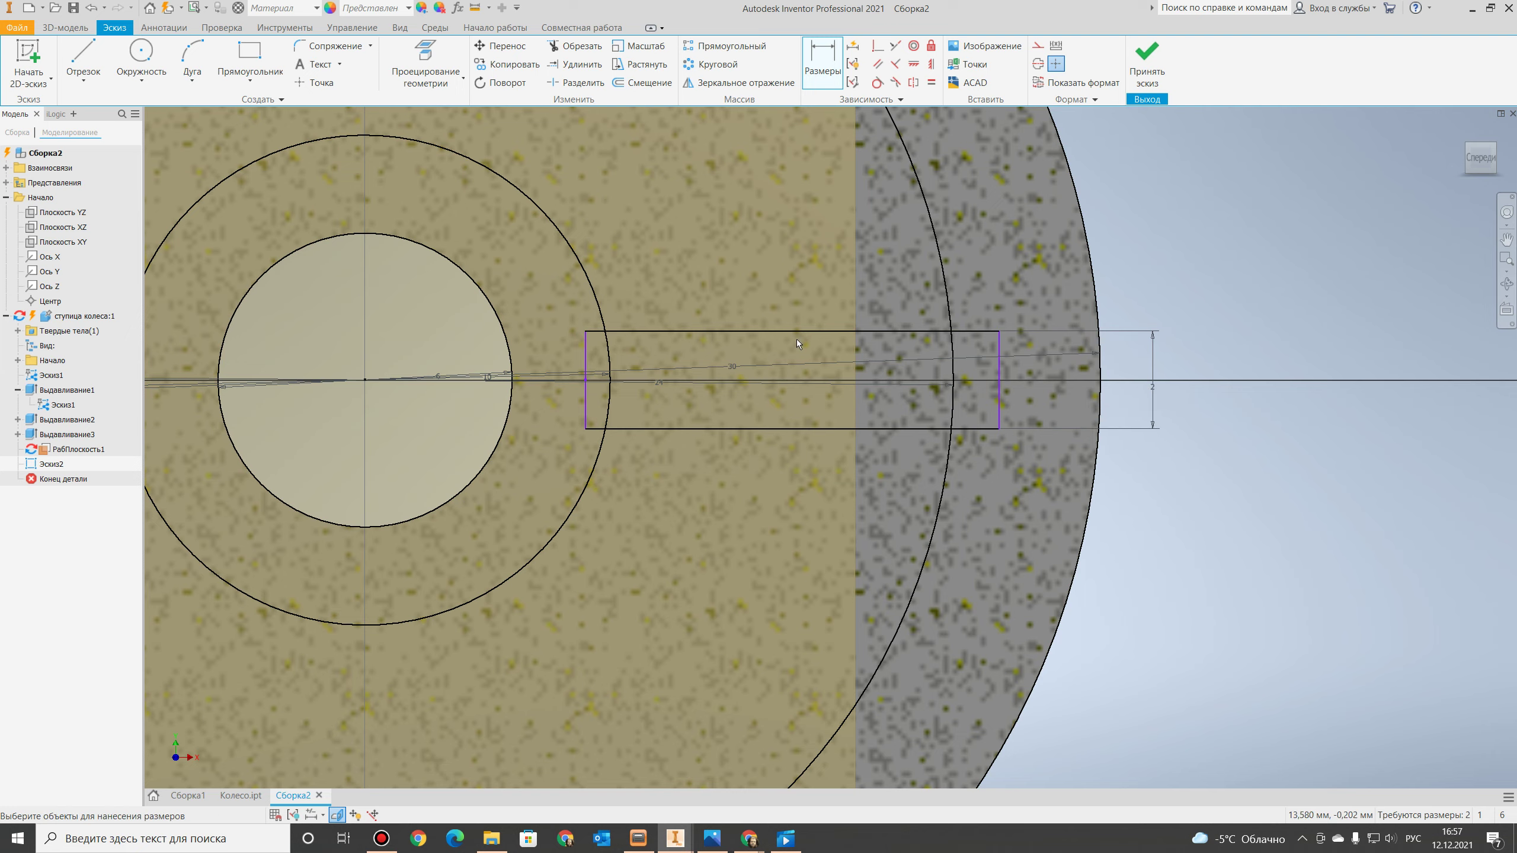
Dimension the distance from the origin to the rectangle's inner side as 5 mm.
left_click(585, 365)
left_click(364, 380)
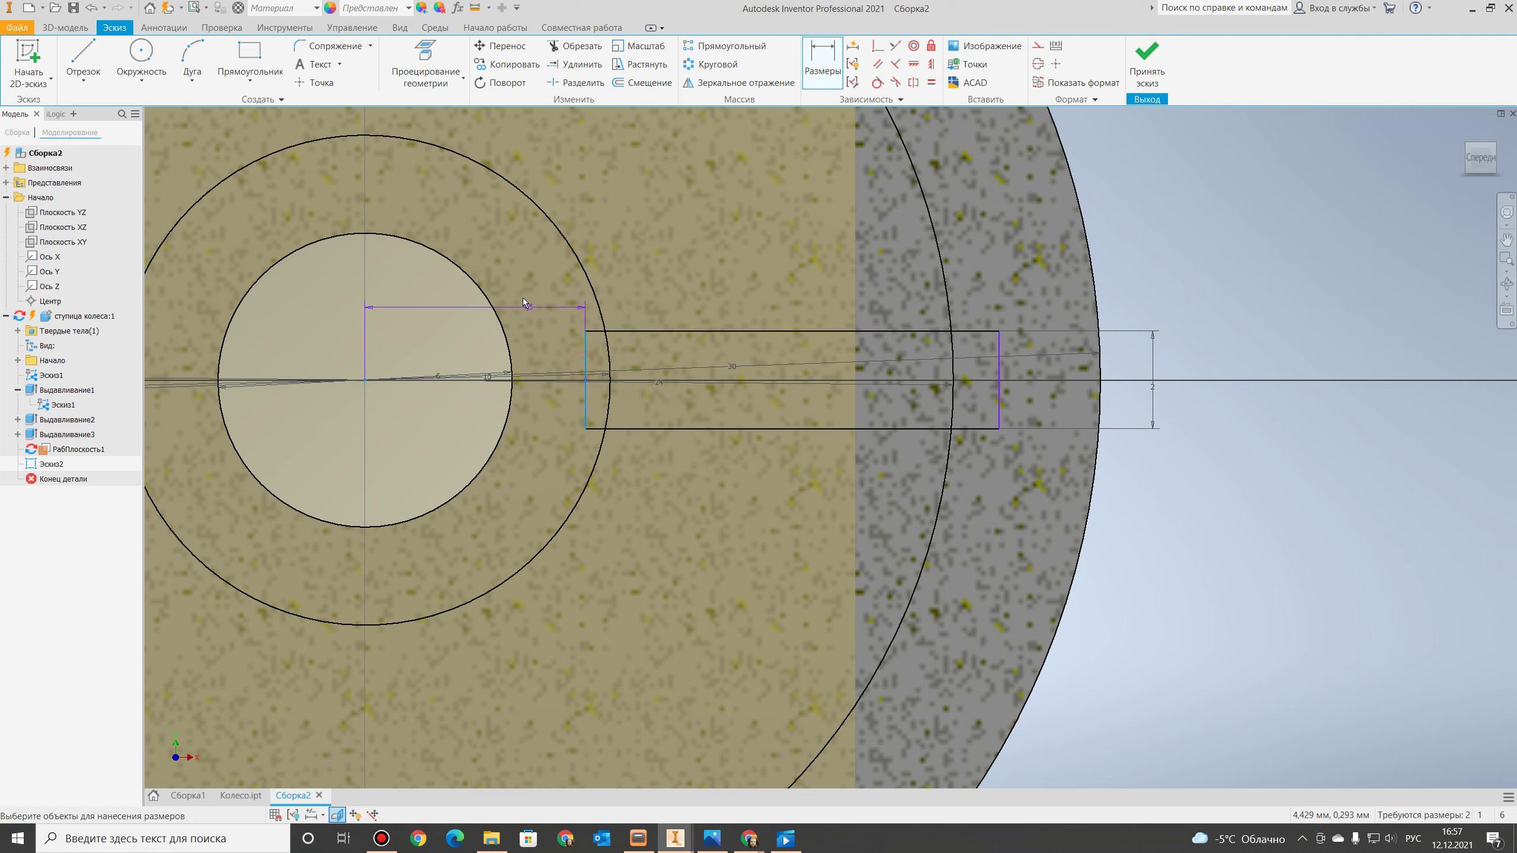
left_click(509, 292)
type("5")
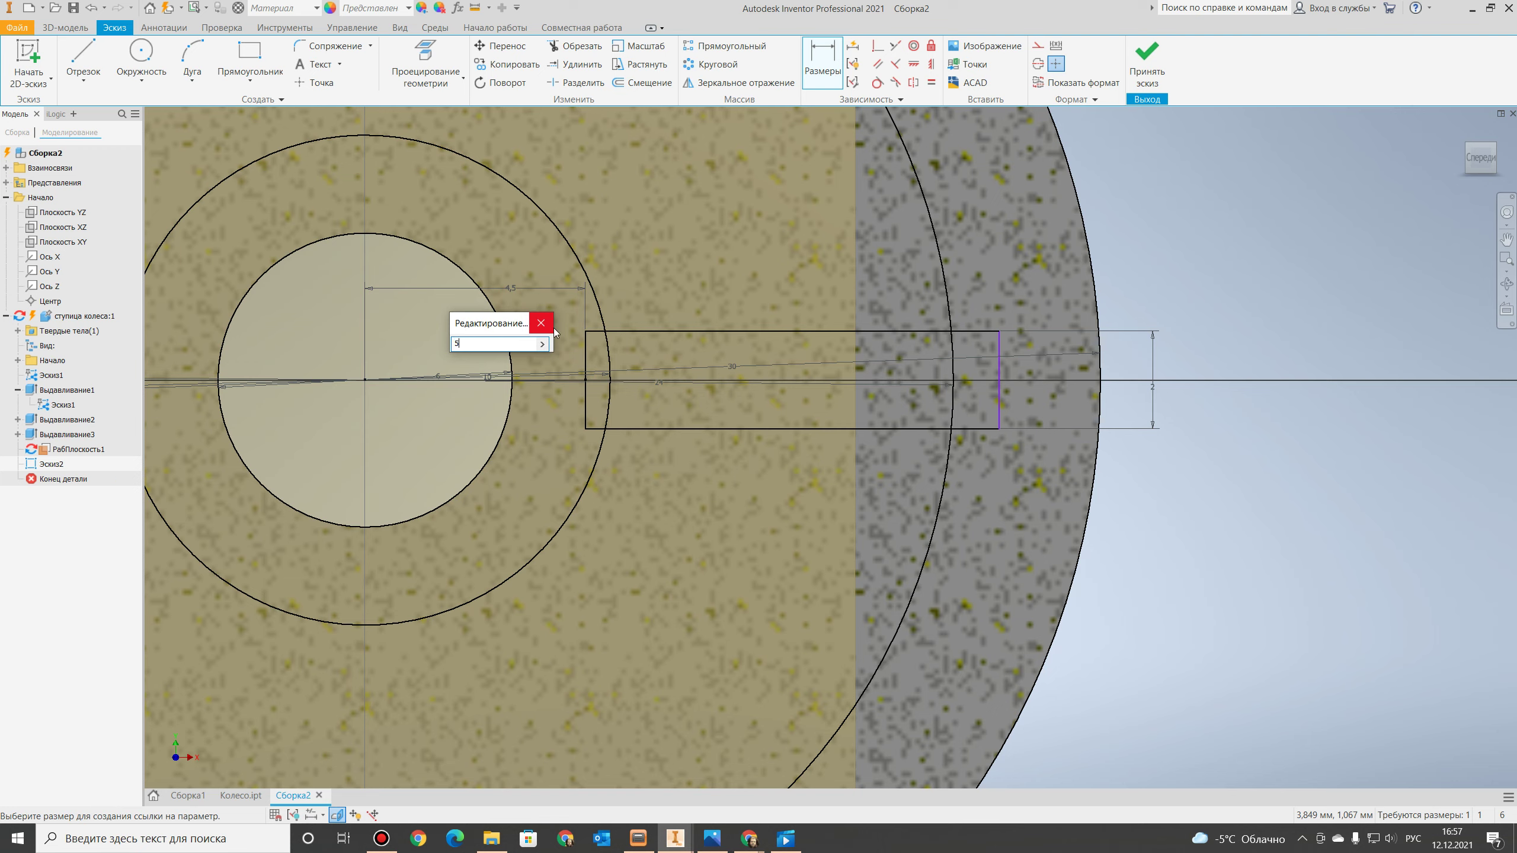
key("Return")
Change the distance between the origin and the rectangle's inner side to 4.5 mm.
double_click(539, 282)
left_click(497, 343)
left_click_drag(484, 340, 429, 344)
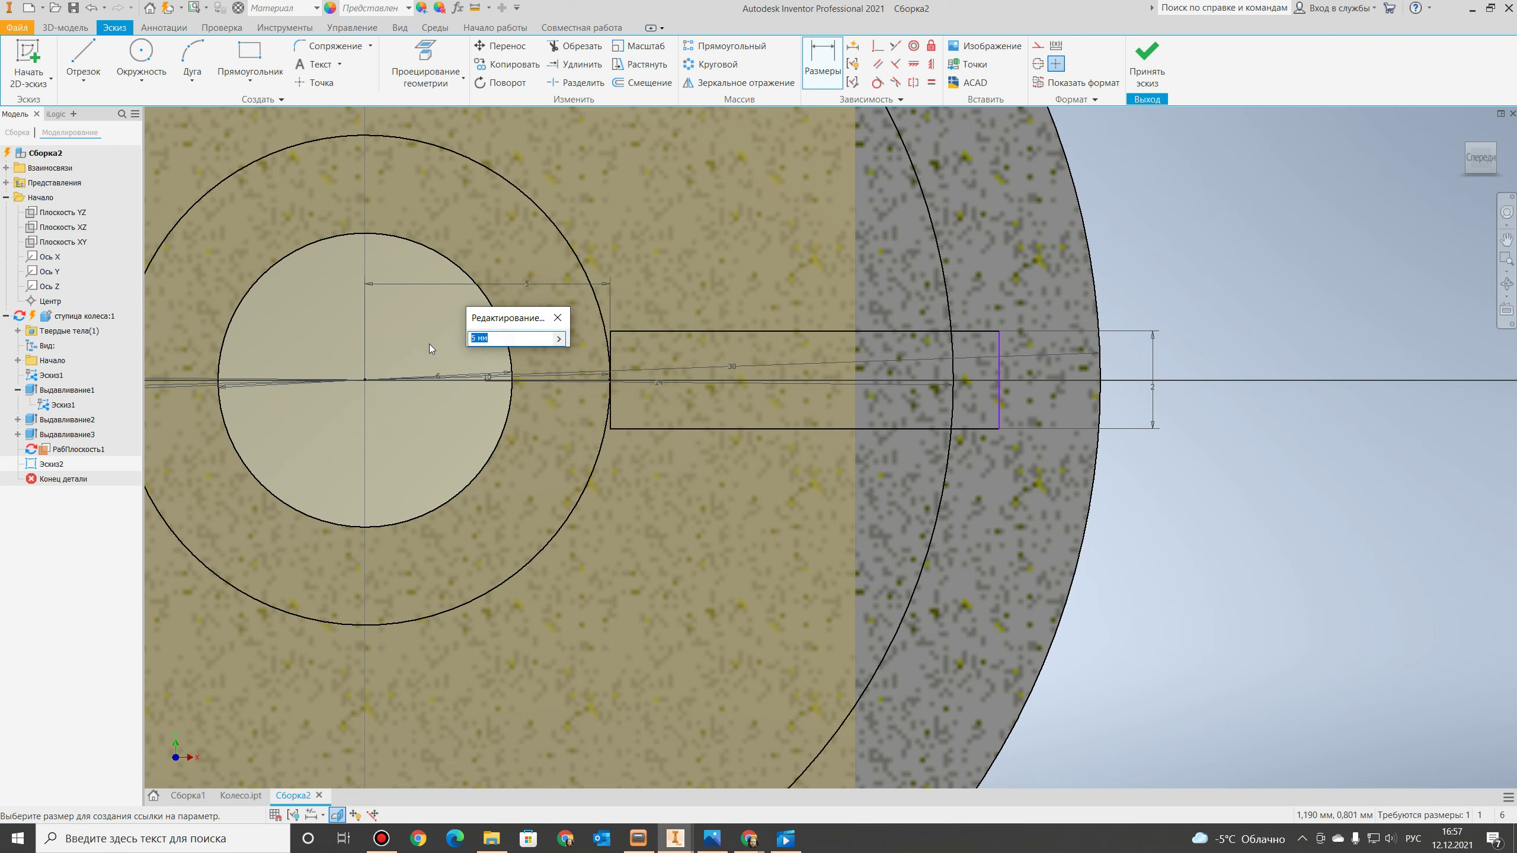
type("4,5")
key("Return")
Dimension the rectangle's length as 8 mm and finish the sketch.
left_click(803, 331)
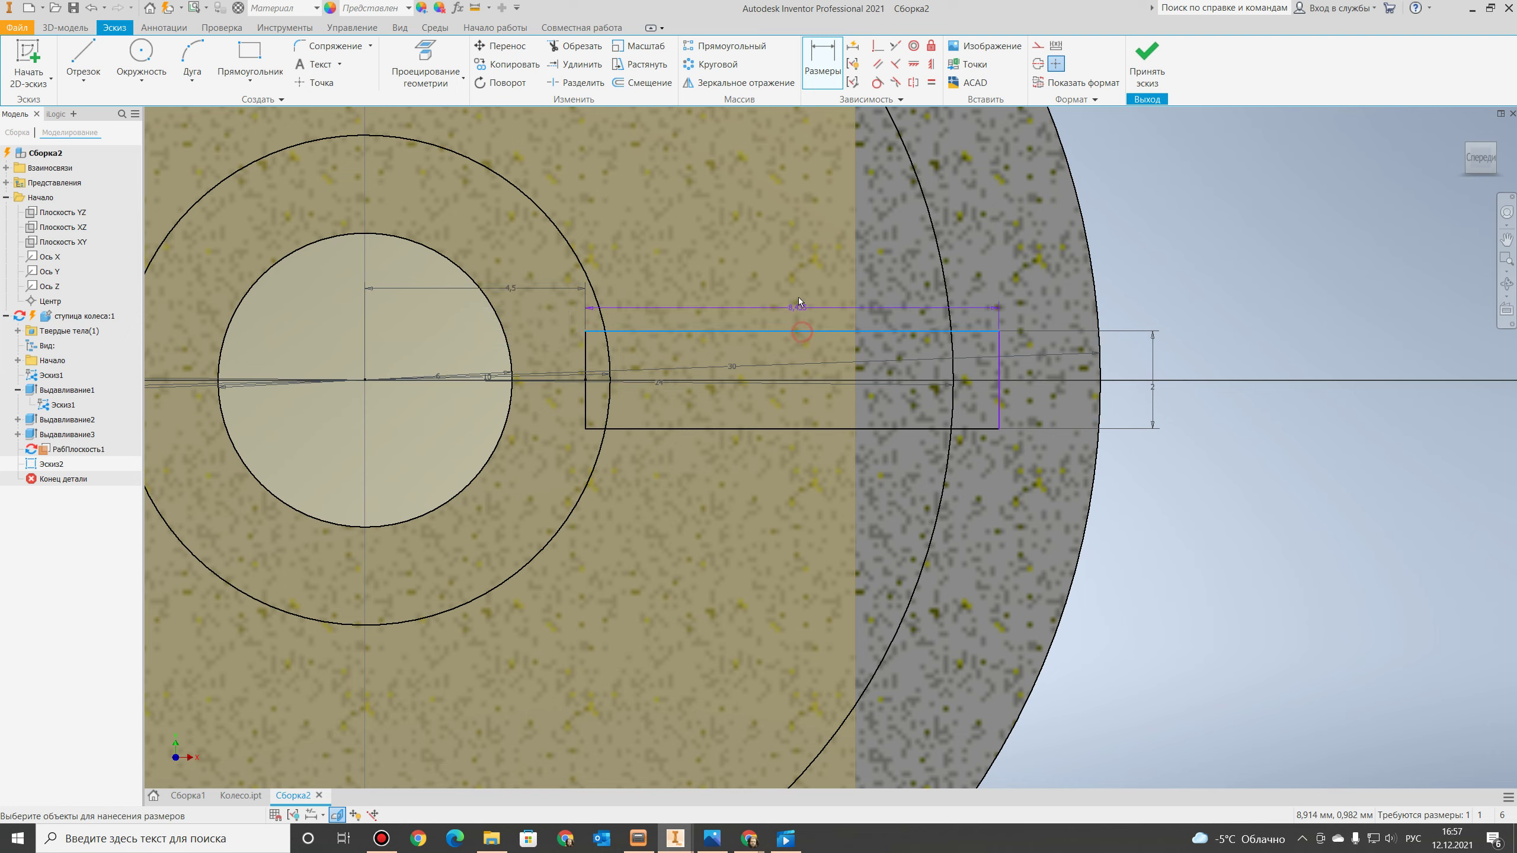
left_click(805, 293)
type("8")
key("Return")
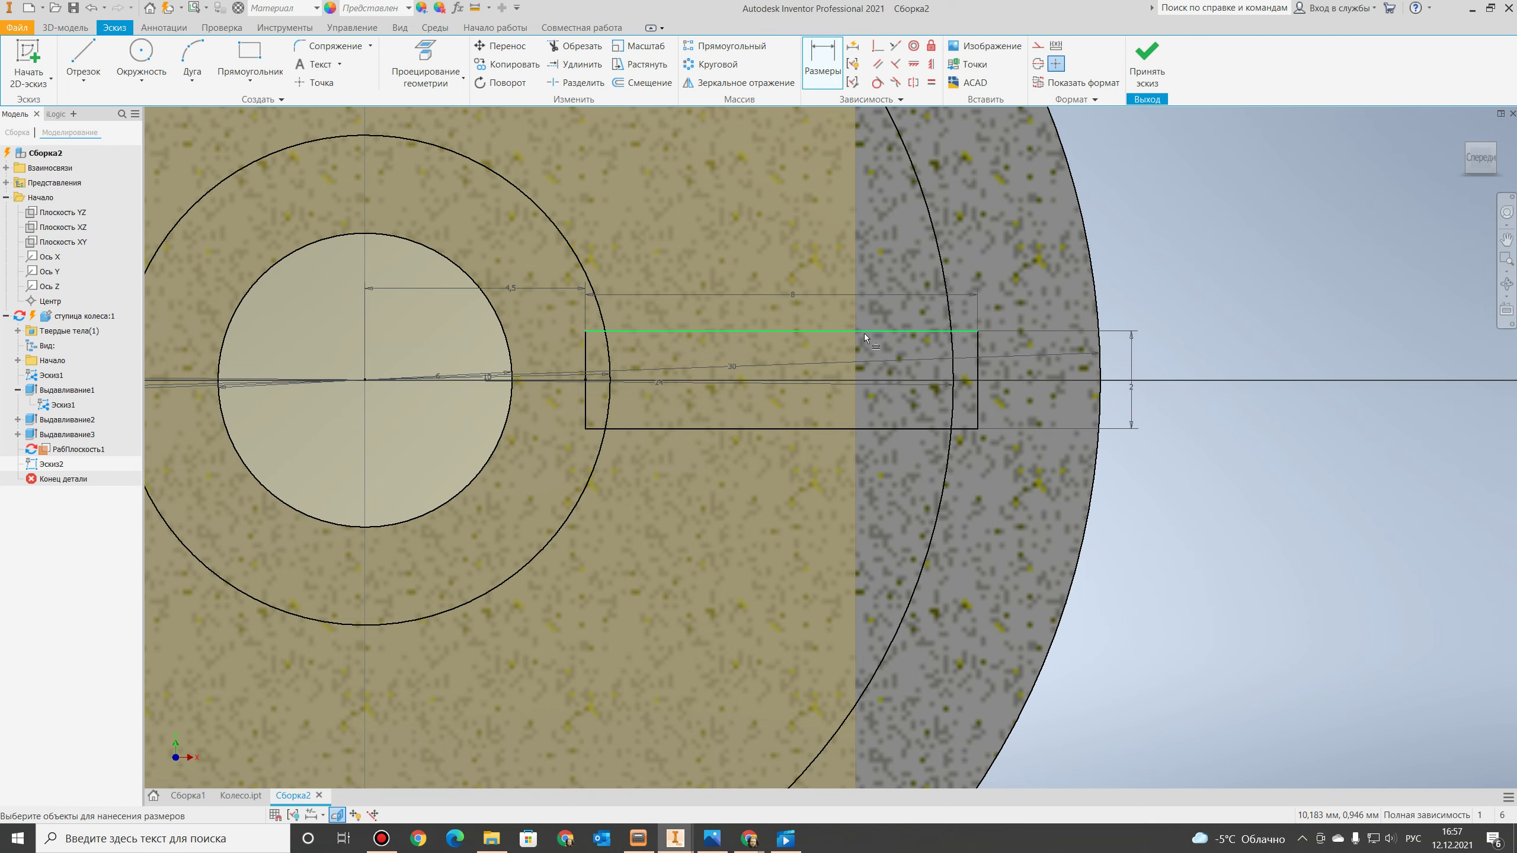
left_click(1147, 62)
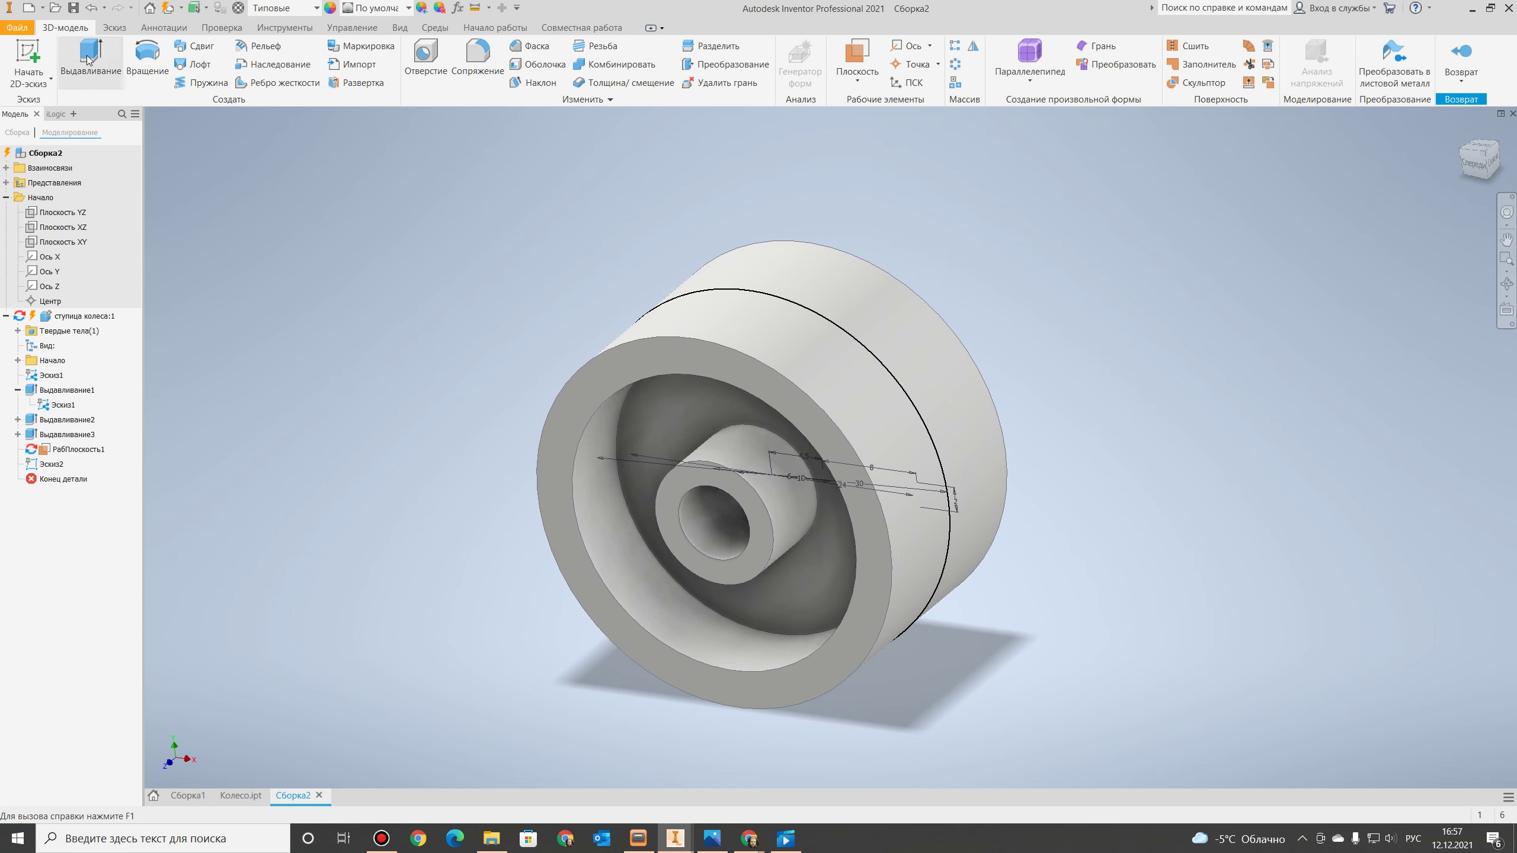
Extrude the rectangle symmetrically to a total of 15 mm as a rib joining the hub and outer ring.
left_click(85, 55)
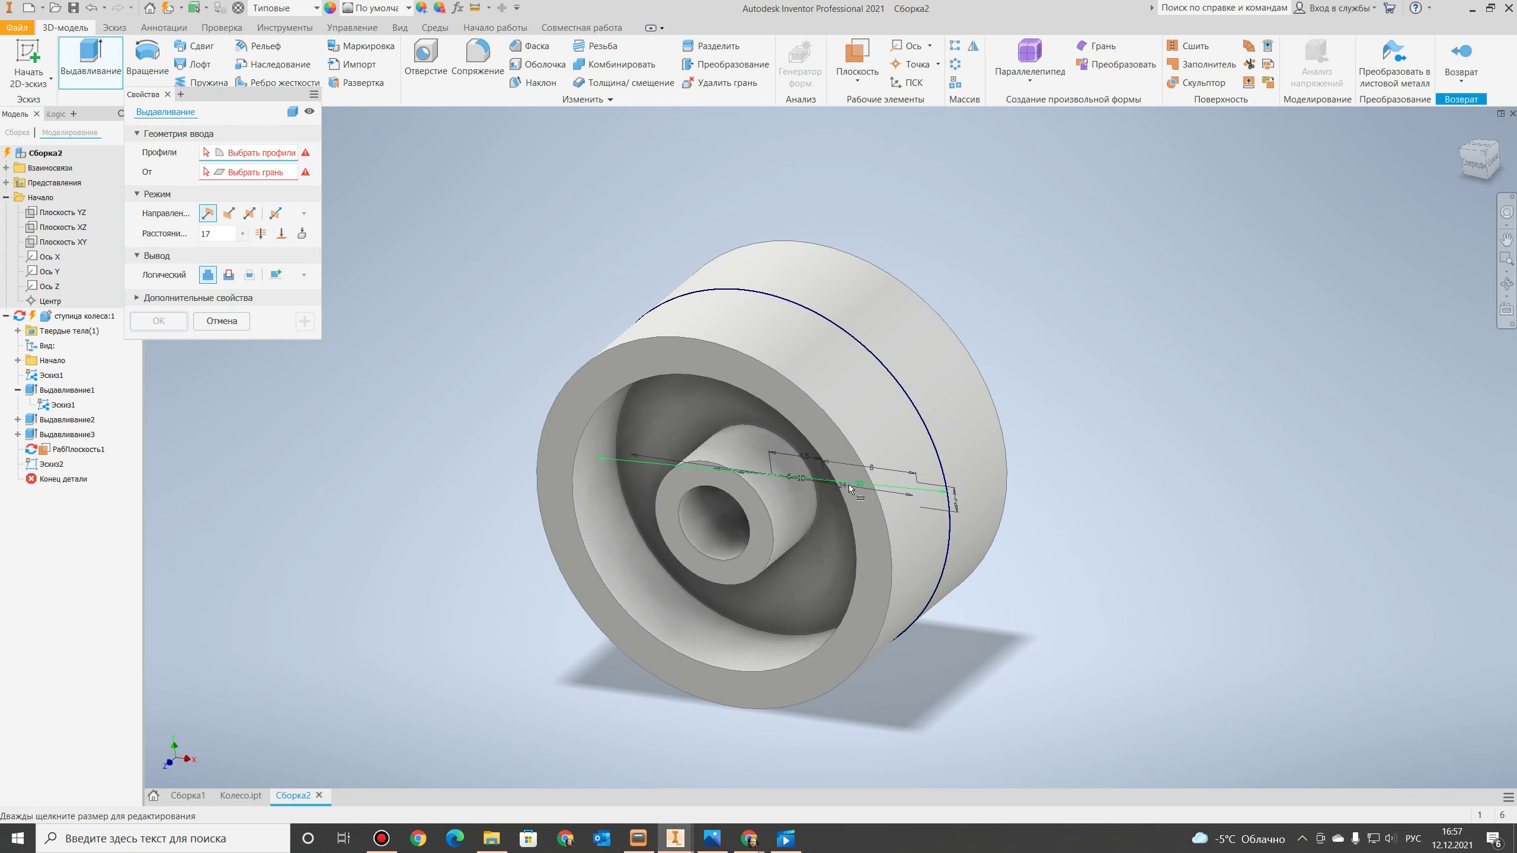
left_click(1475, 160)
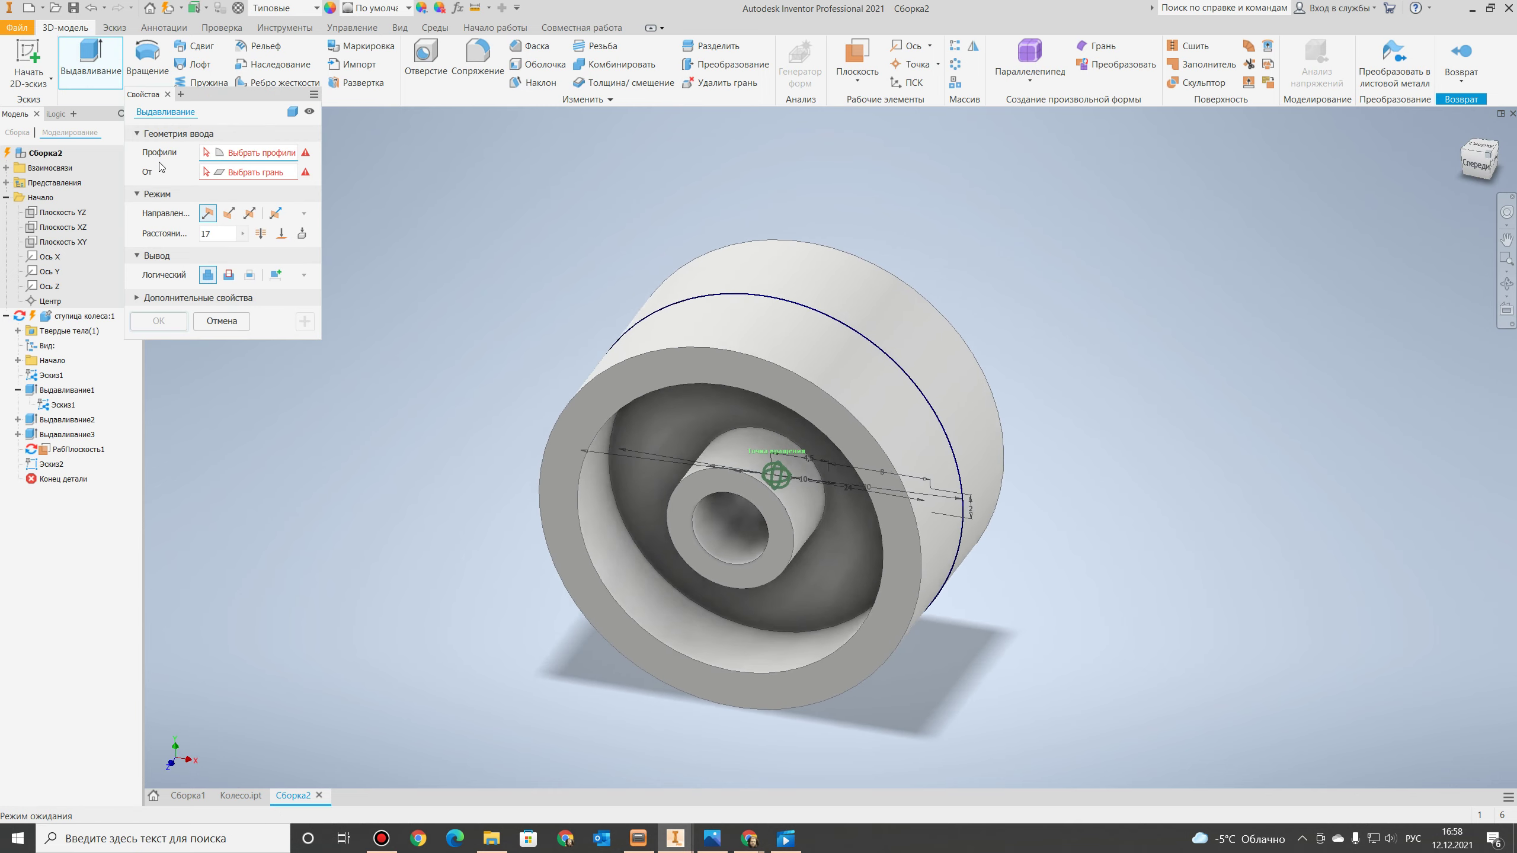
left_click(890, 501)
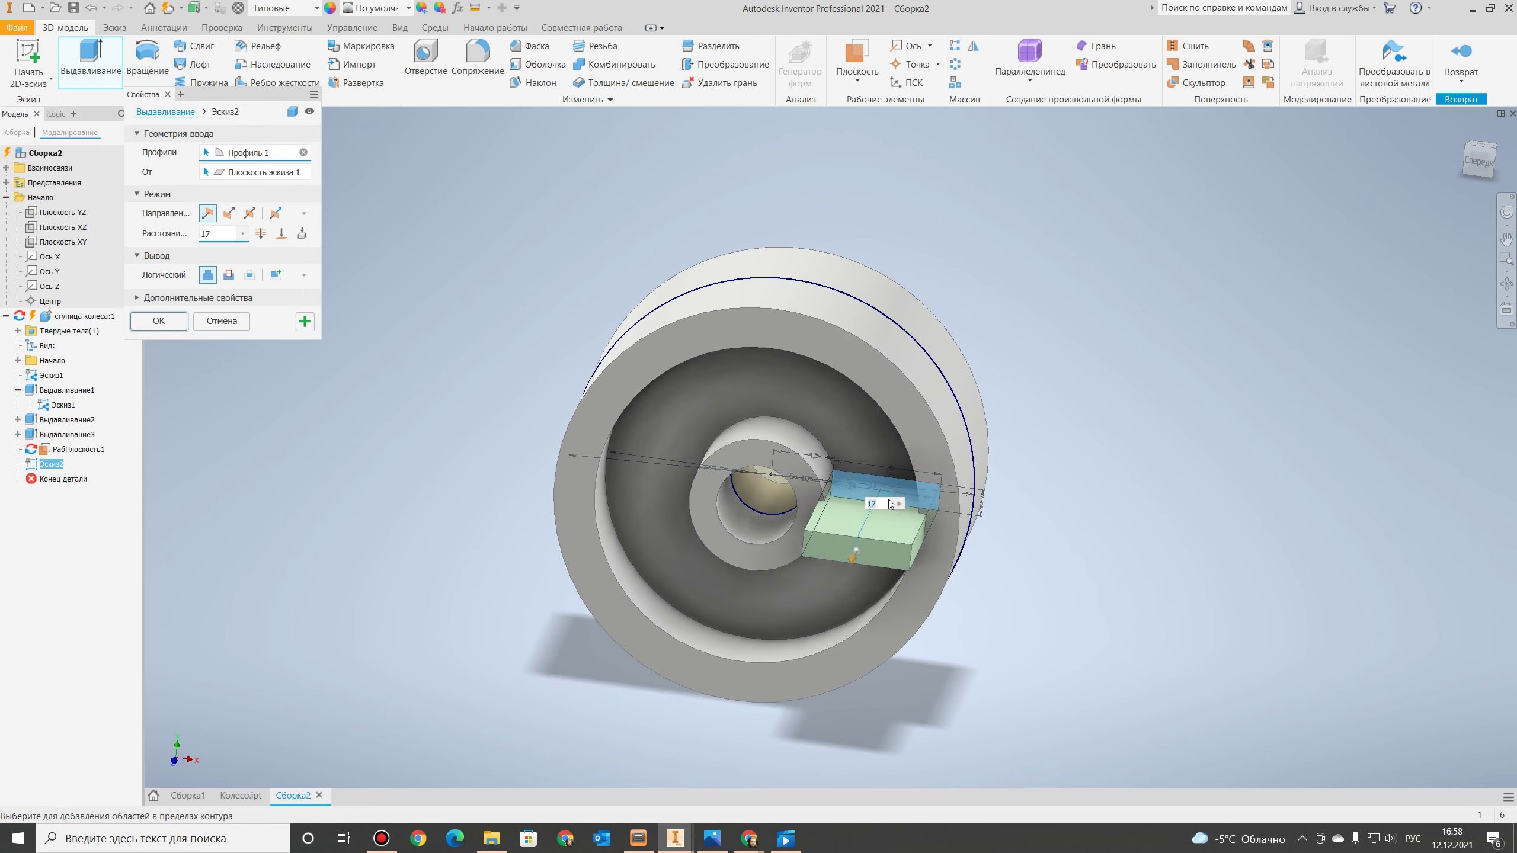
left_click(250, 214)
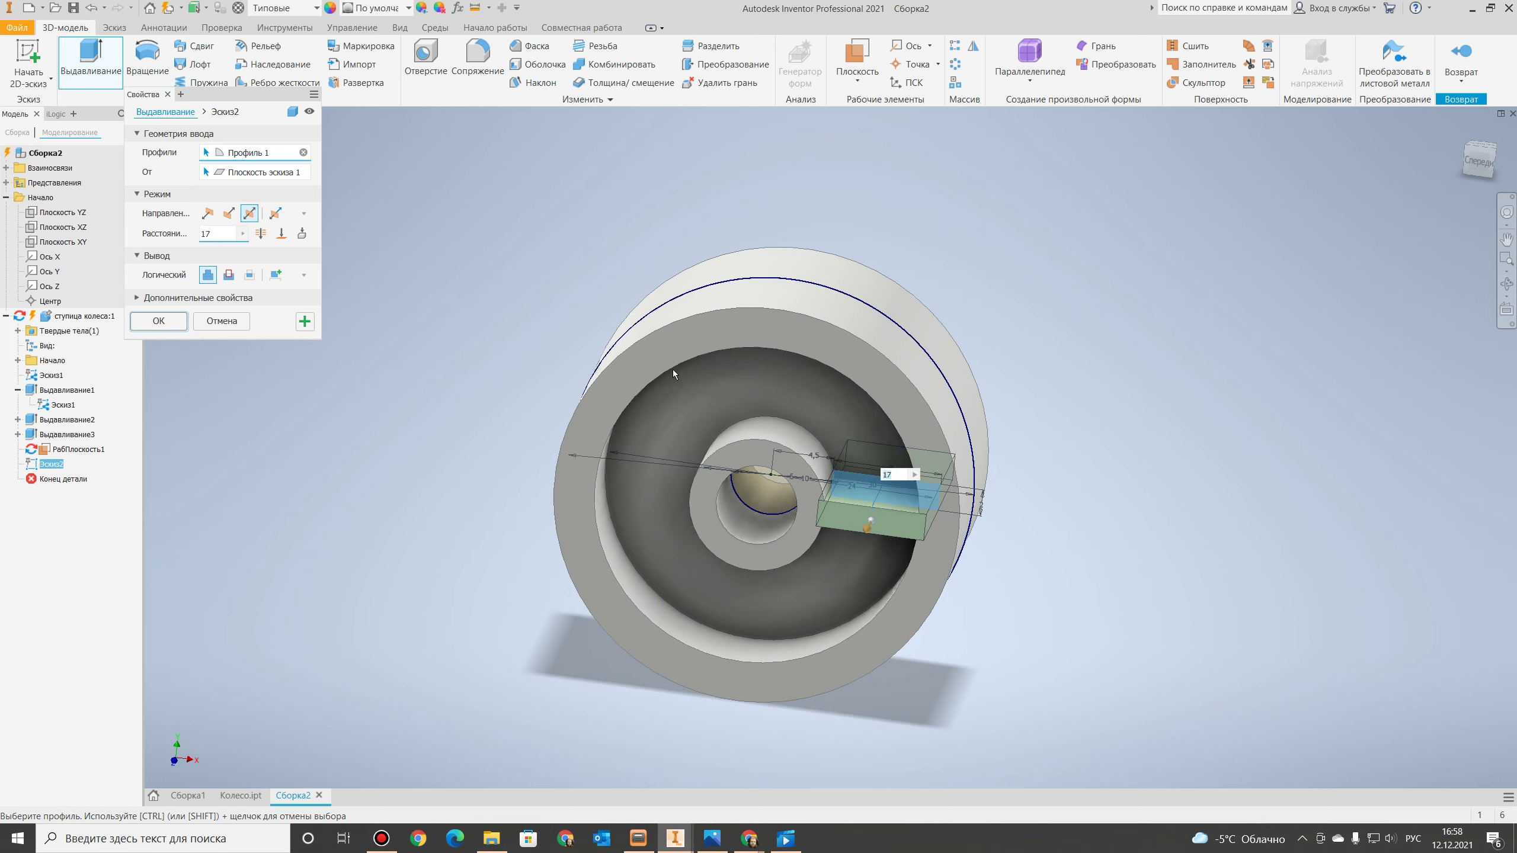
type("15")
middle_click_drag(503, 428, 606, 349, "shift")
left_click(165, 323)
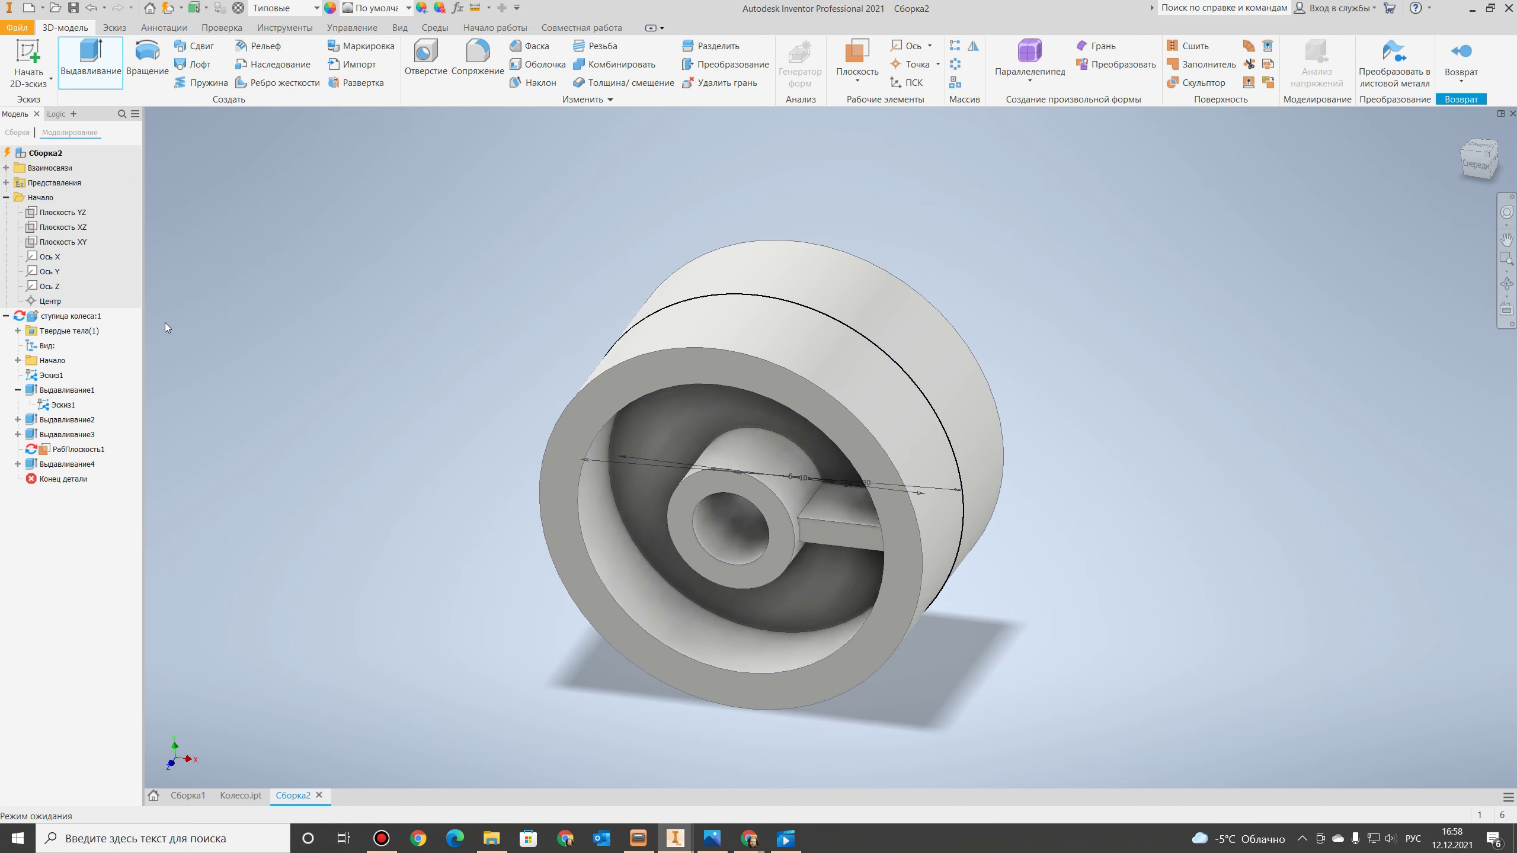
Create a circular pattern of the rib around the hub's axis with 6 instances over 360 degrees.
left_click(66, 465)
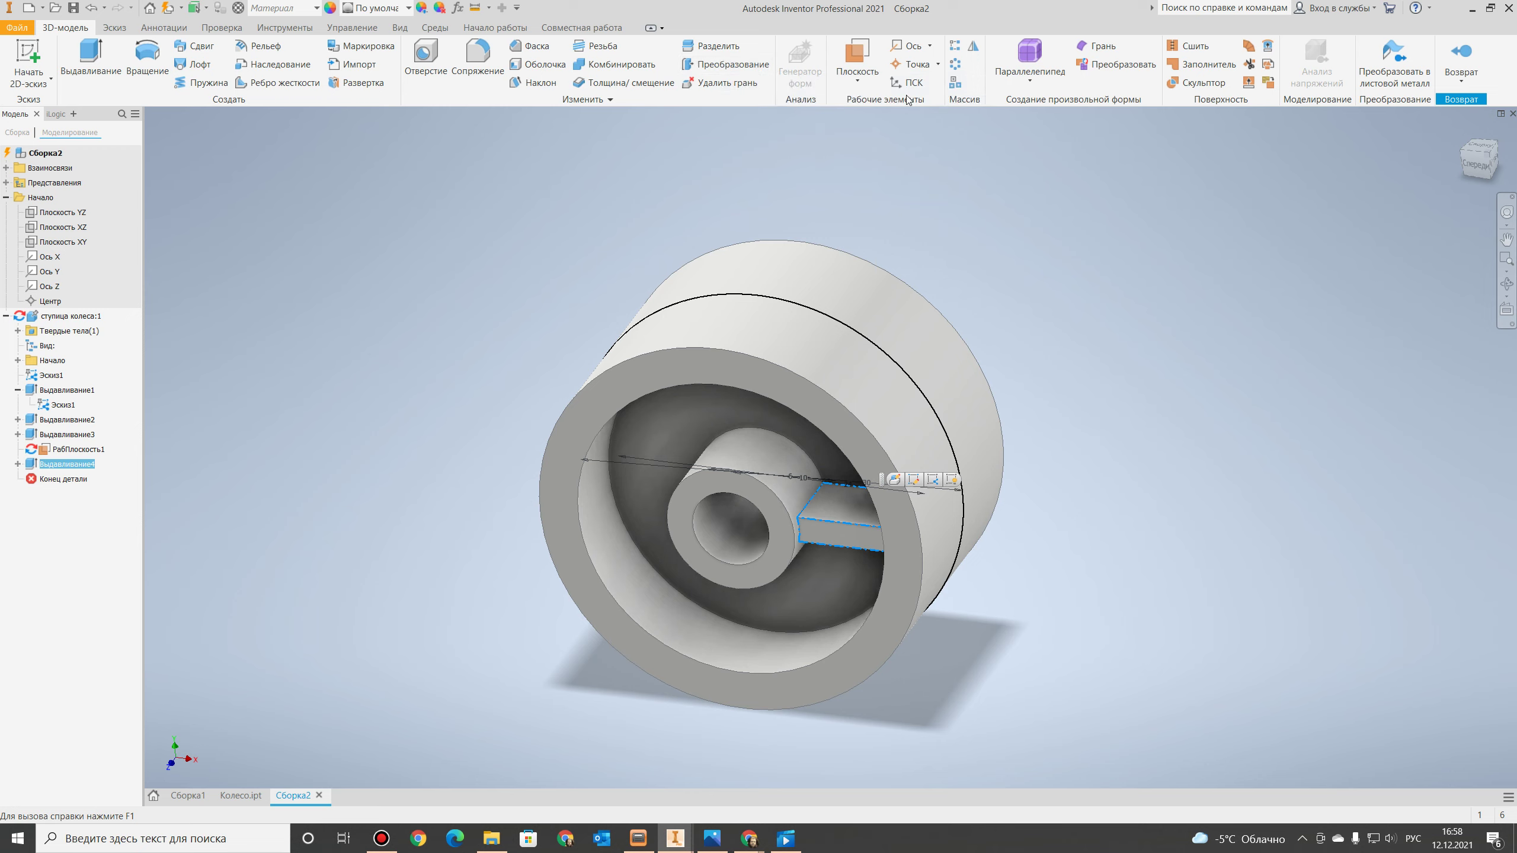
left_click(956, 65)
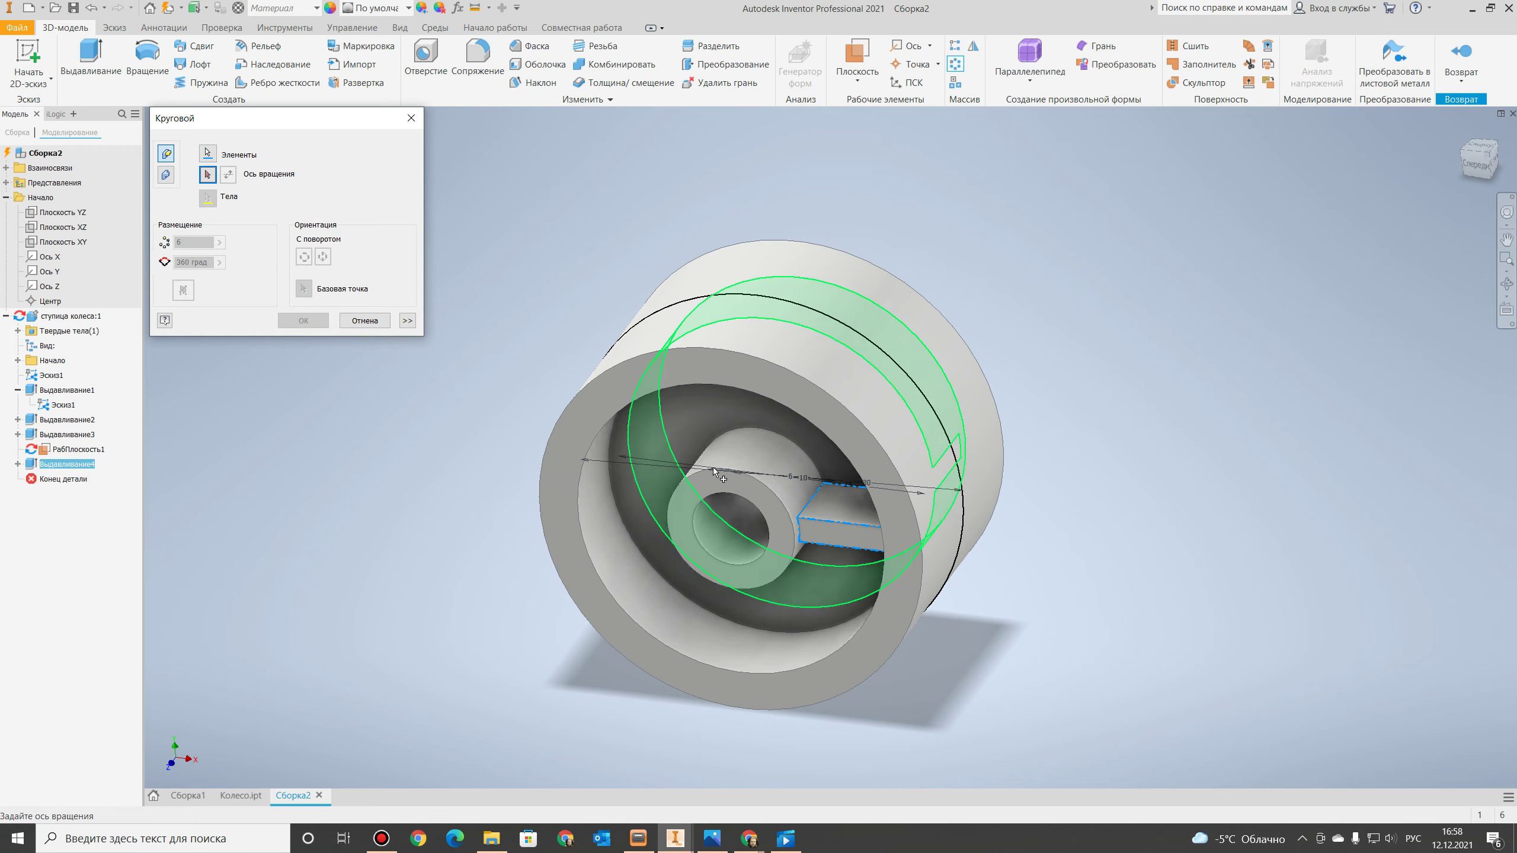
left_click(770, 494)
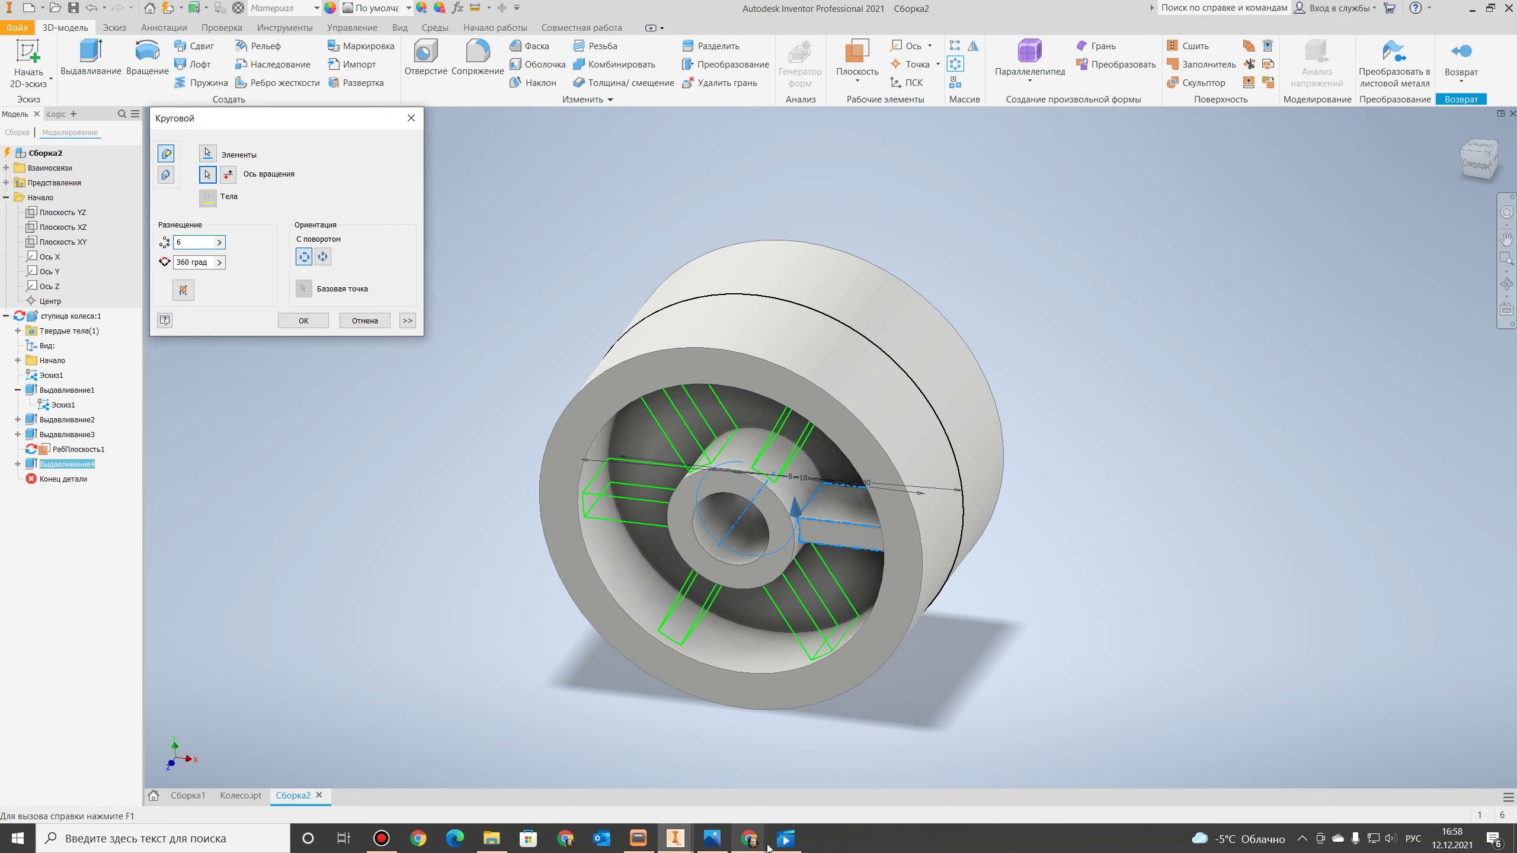
mouse_move(751, 846)
left_click(914, 776)
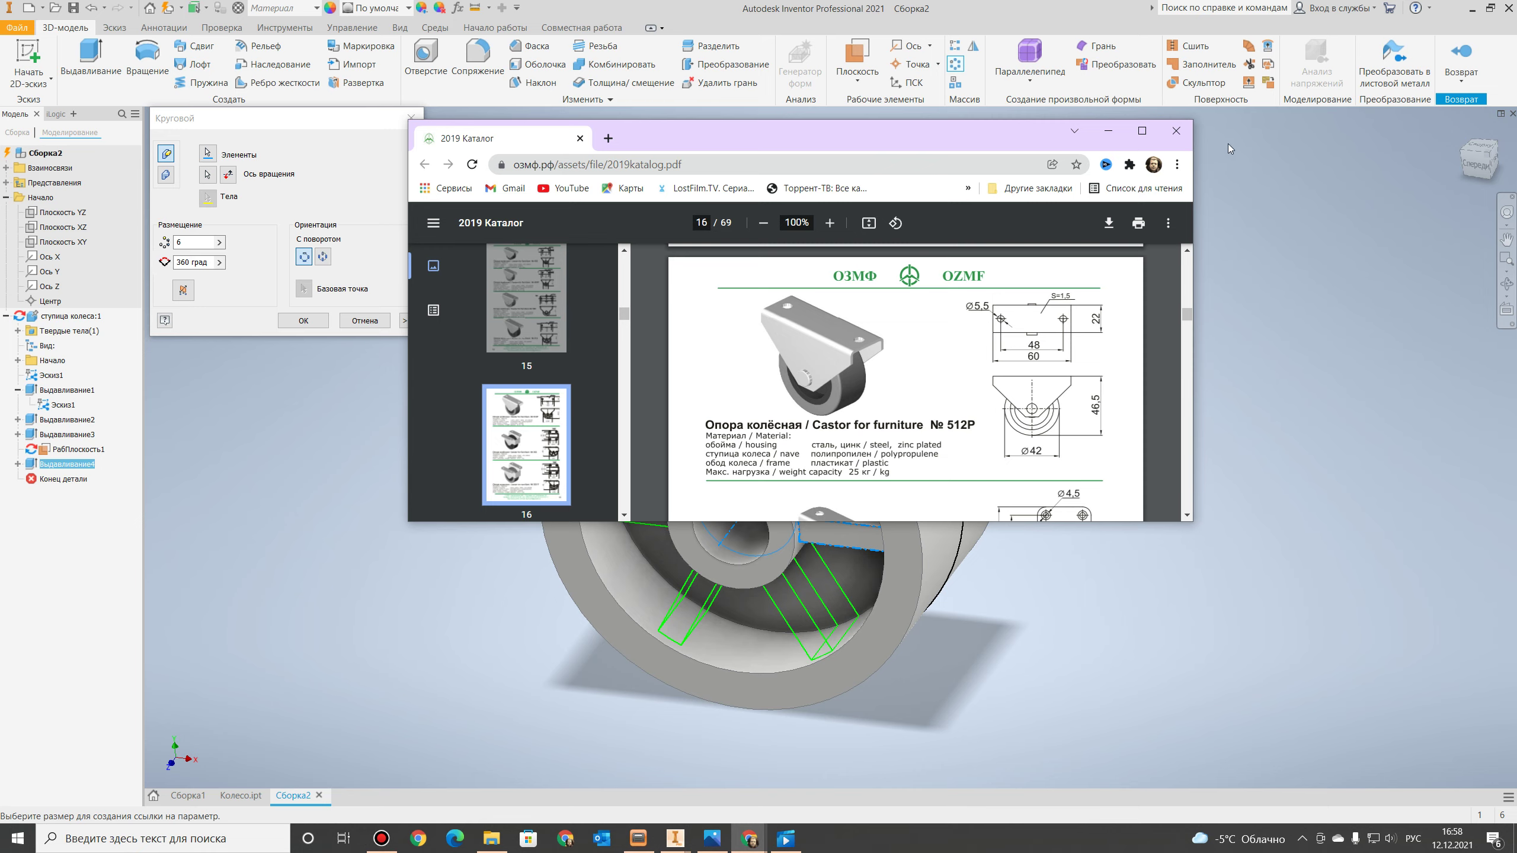
left_click(1176, 130)
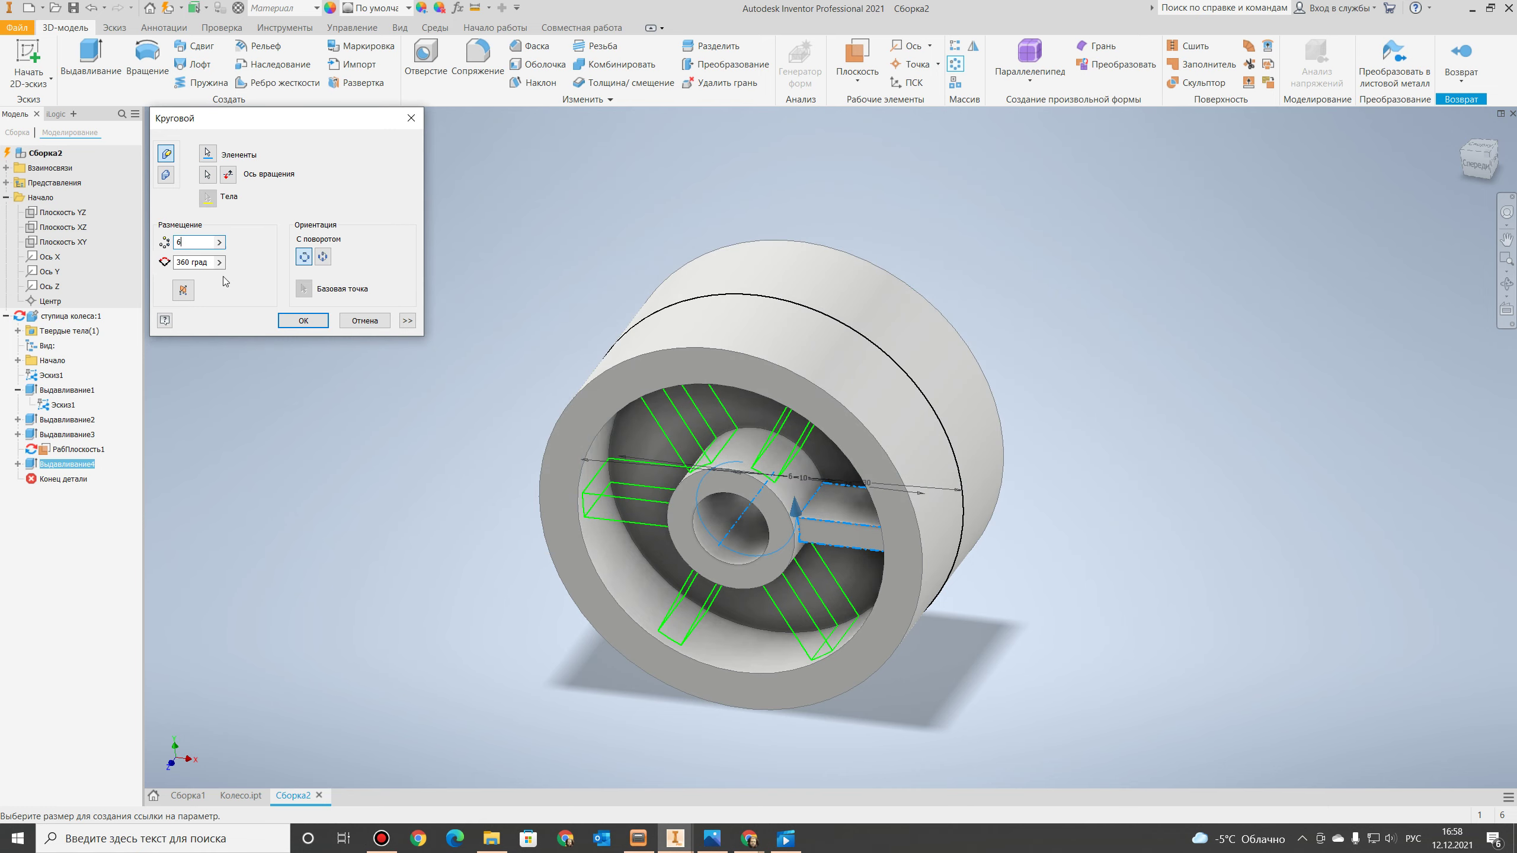
left_click(316, 321)
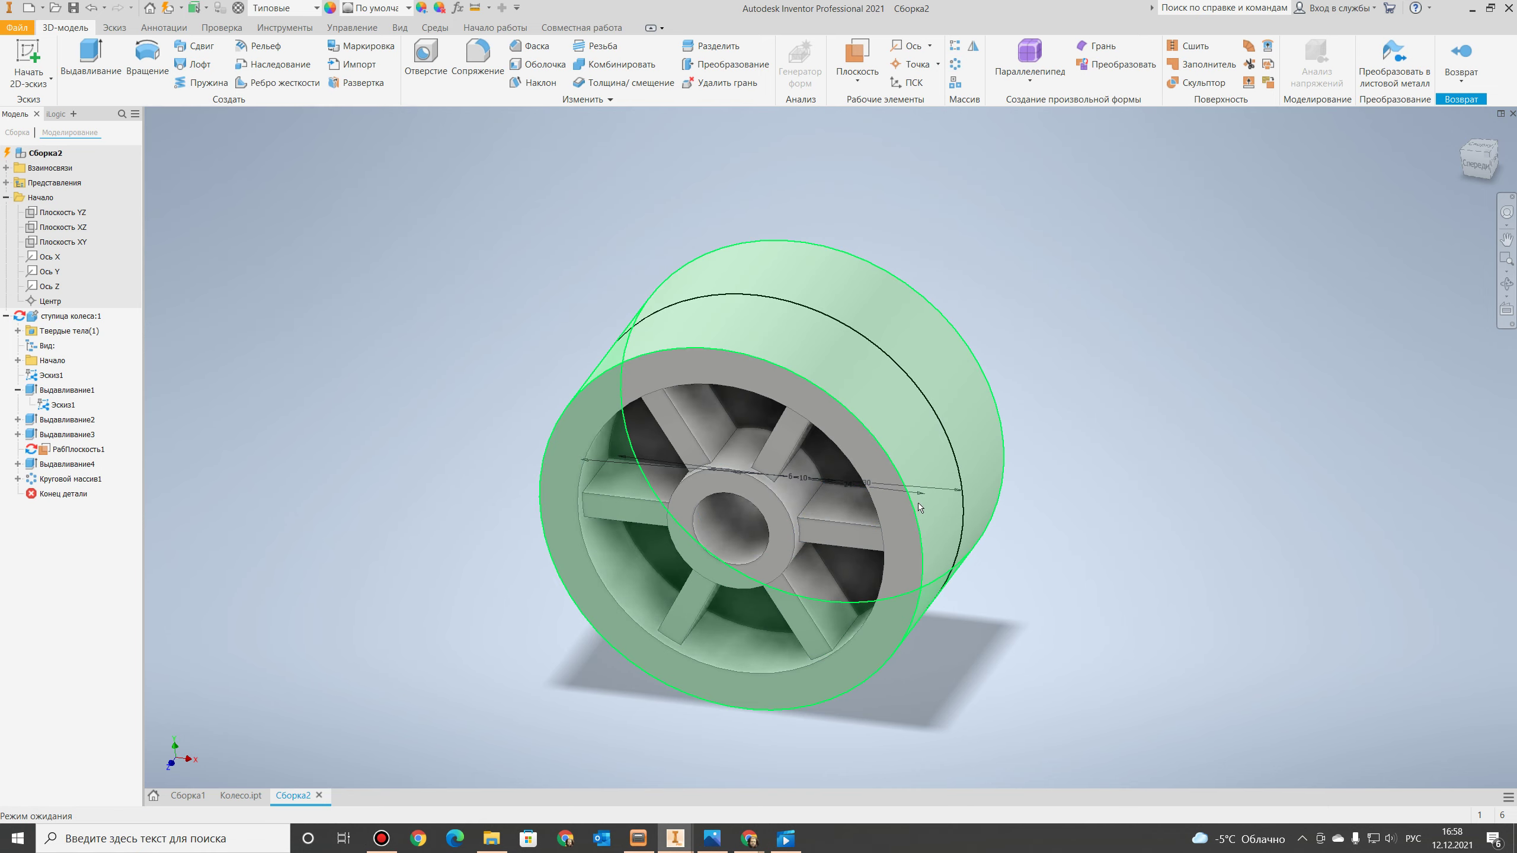
Hide the shared sketch Эскиз1 of the wheel hub part.
scroll(1017, 470, "up", 3)
left_click(1481, 162)
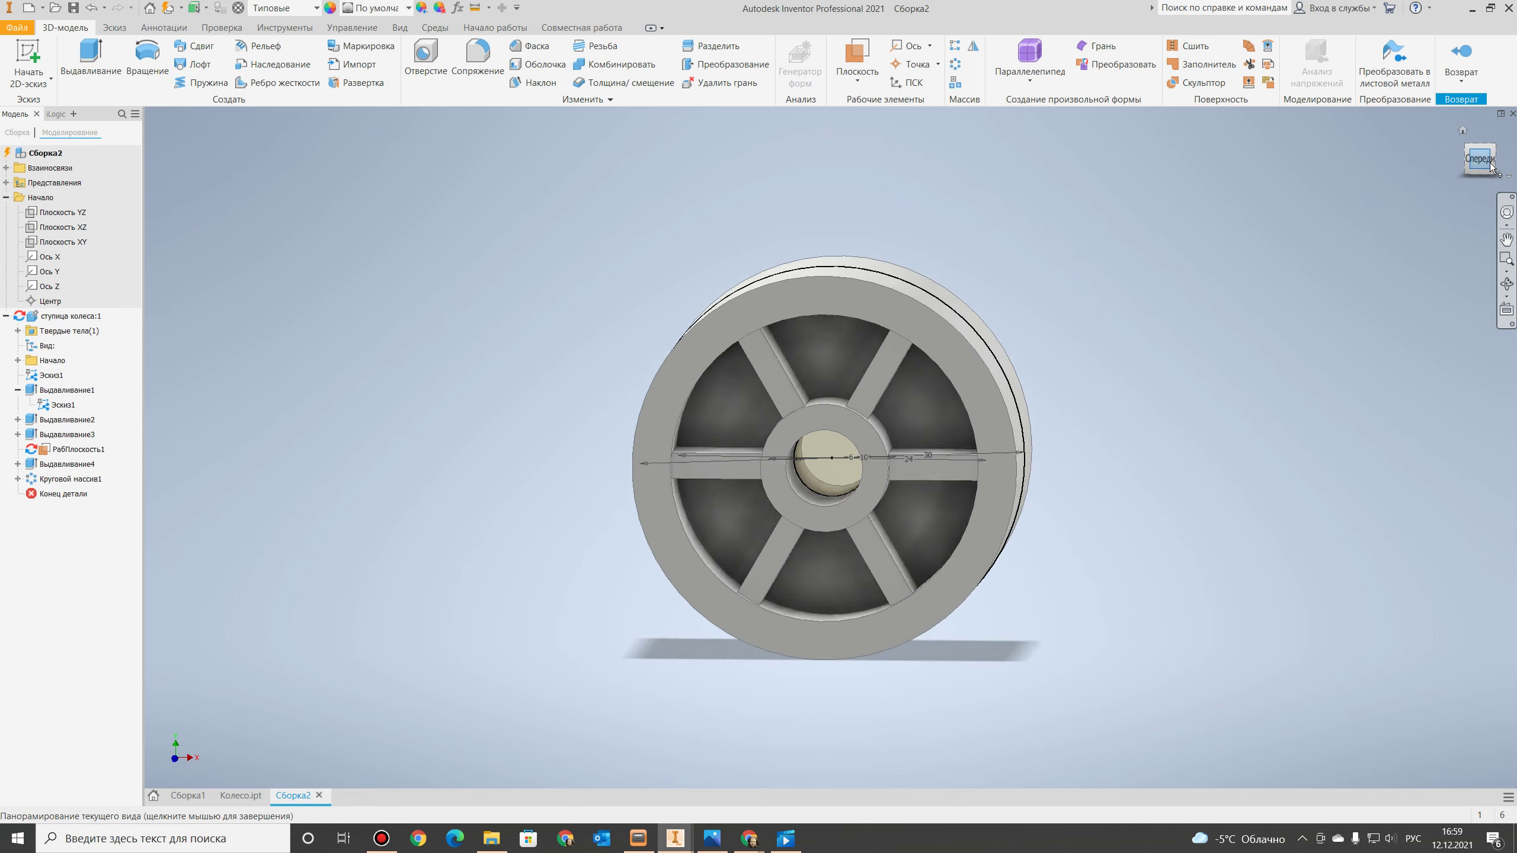
left_click(1462, 130)
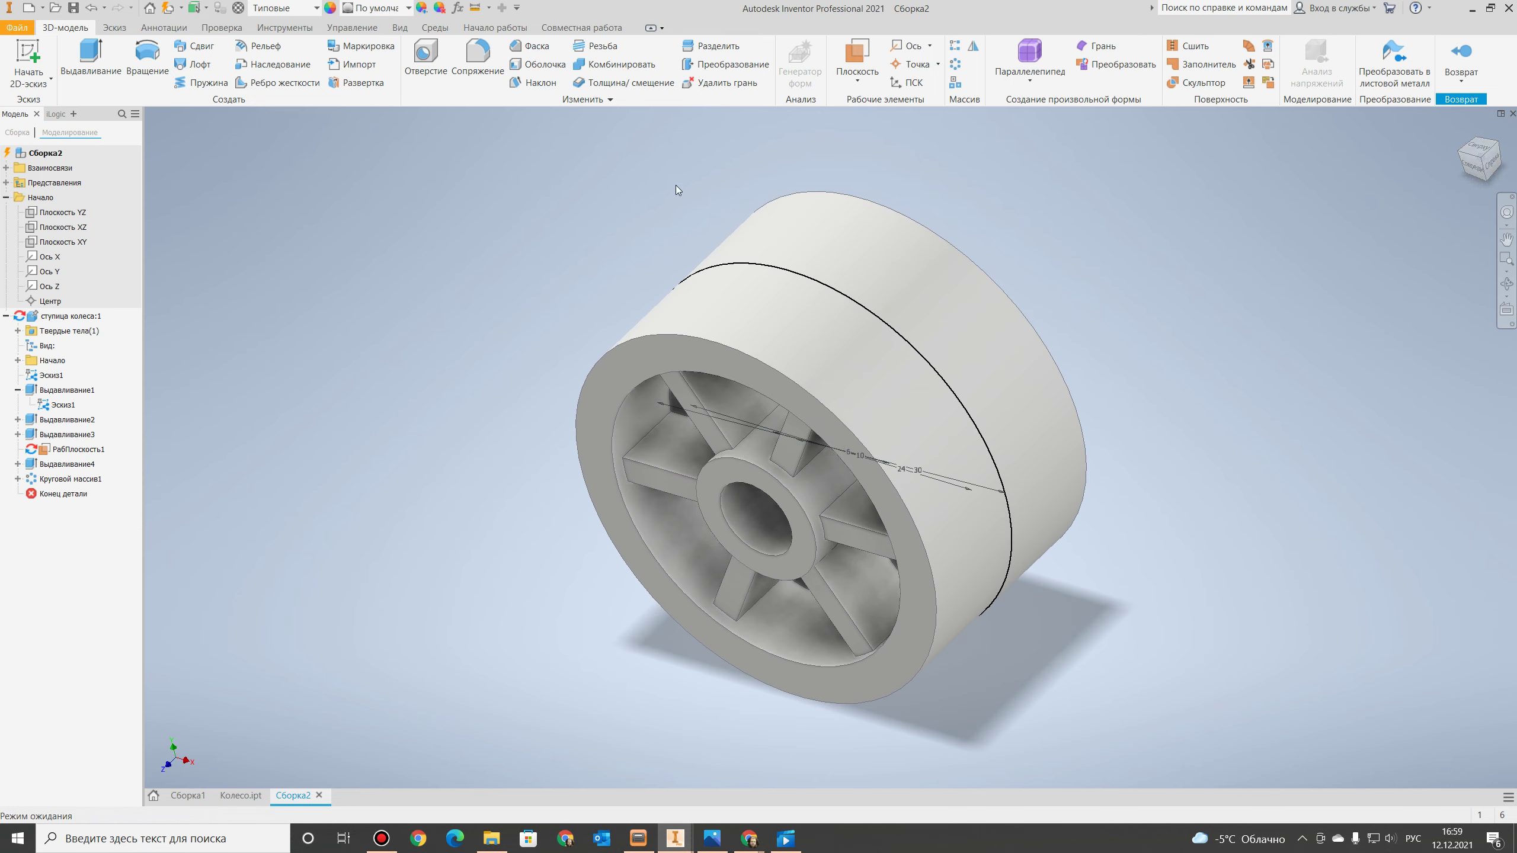
left_click(44, 376)
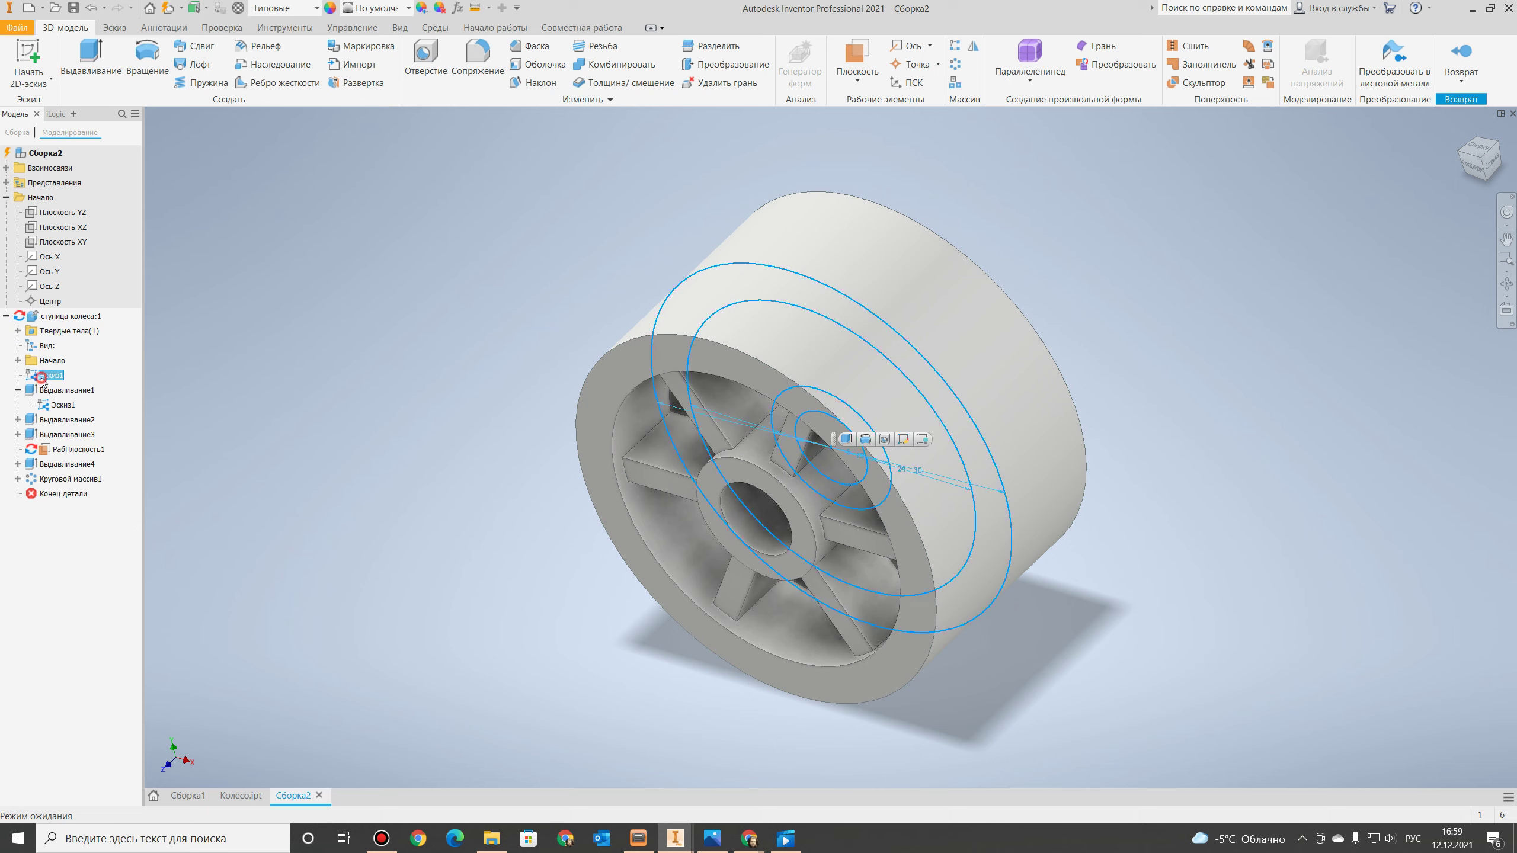
right_click(37, 376)
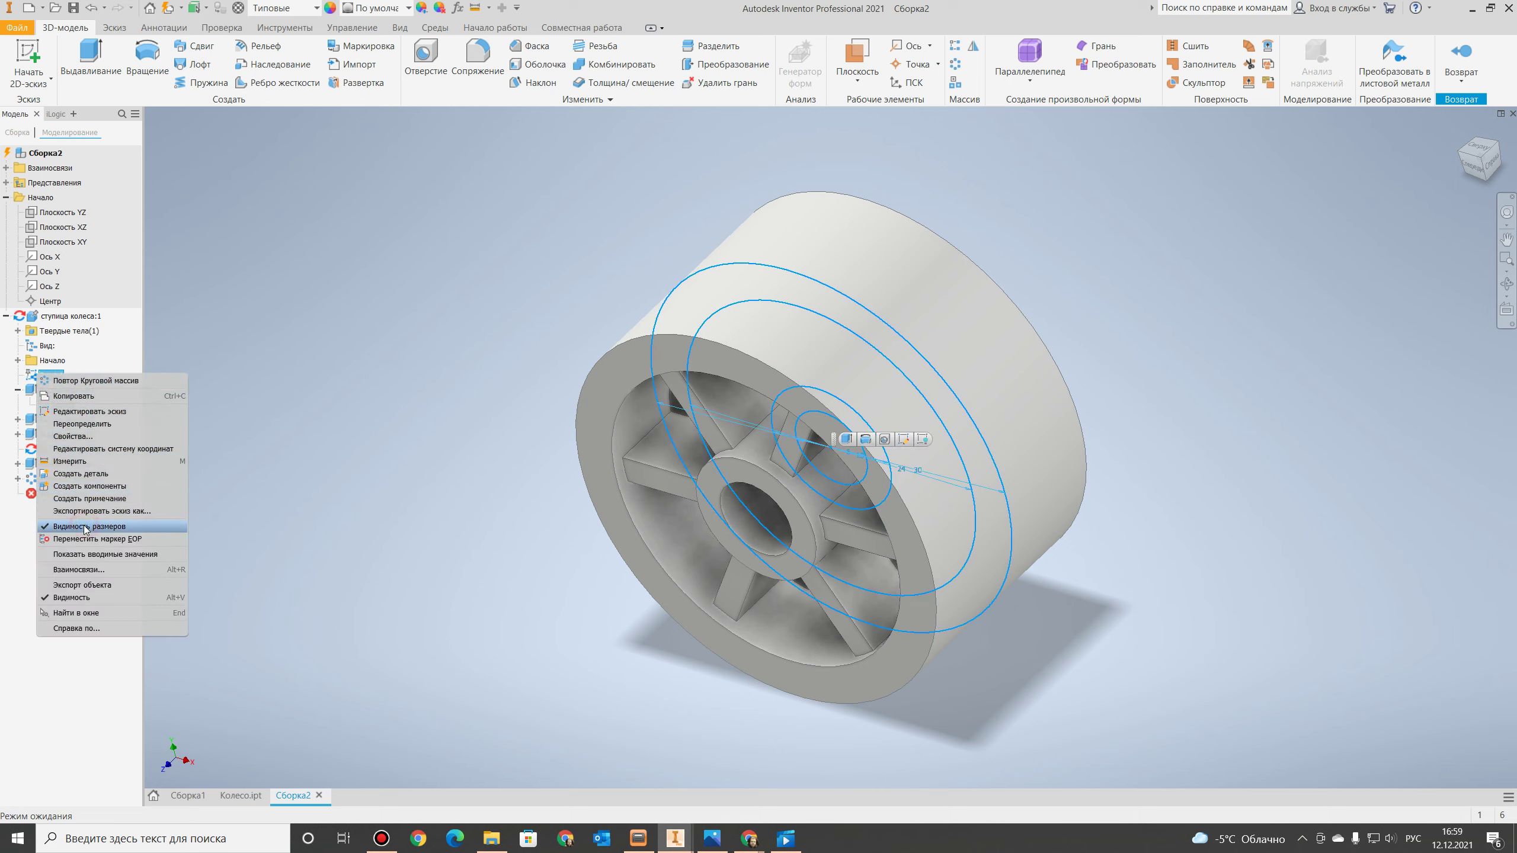
left_click(89, 598)
Apply the appearance Анодированный - черный to the wheel hub.
left_click(408, 7)
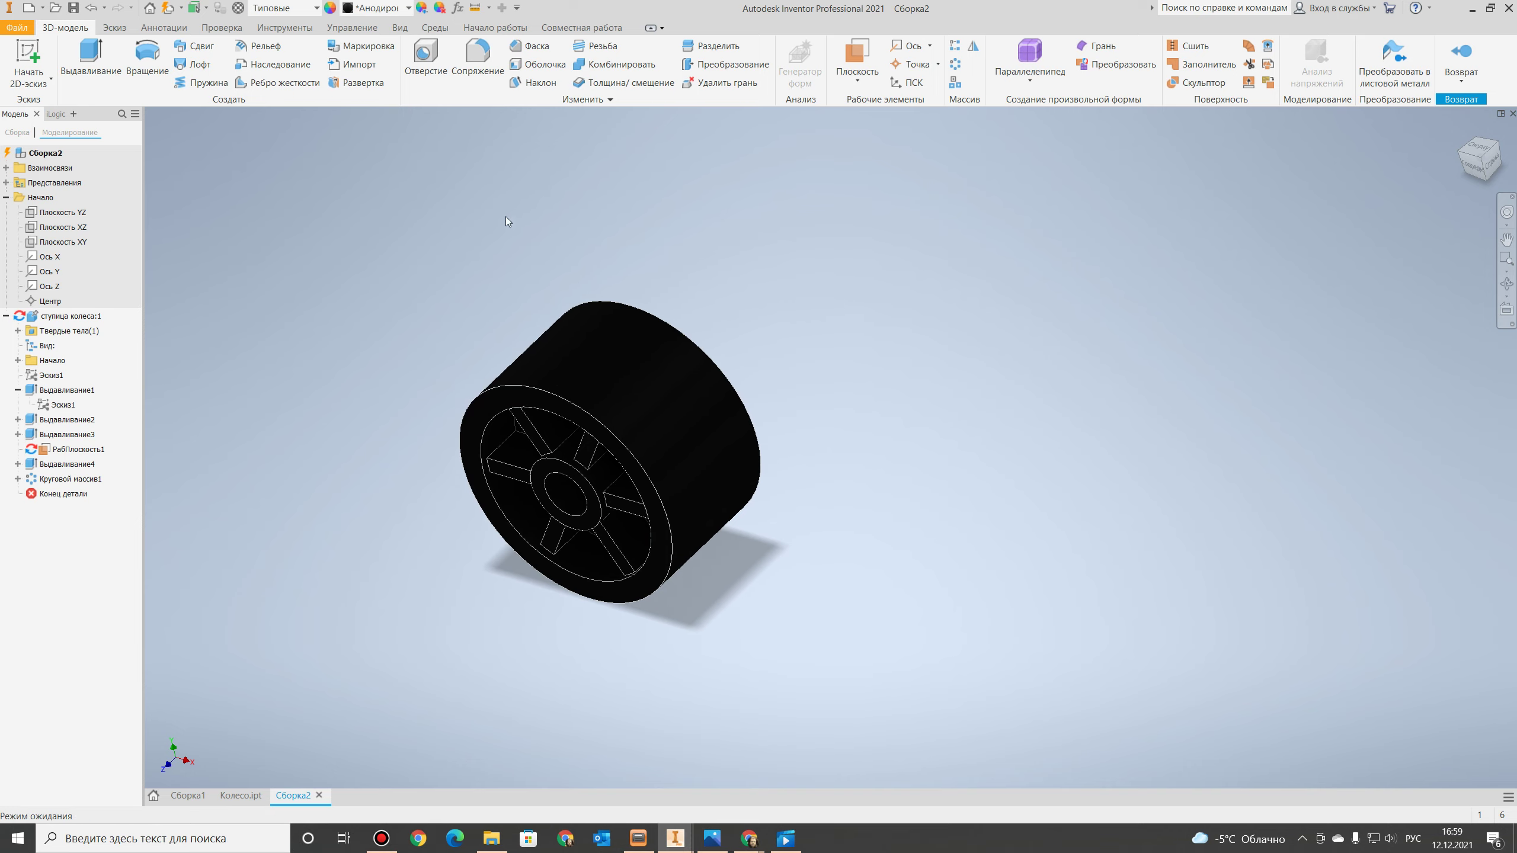
left_click(1473, 169)
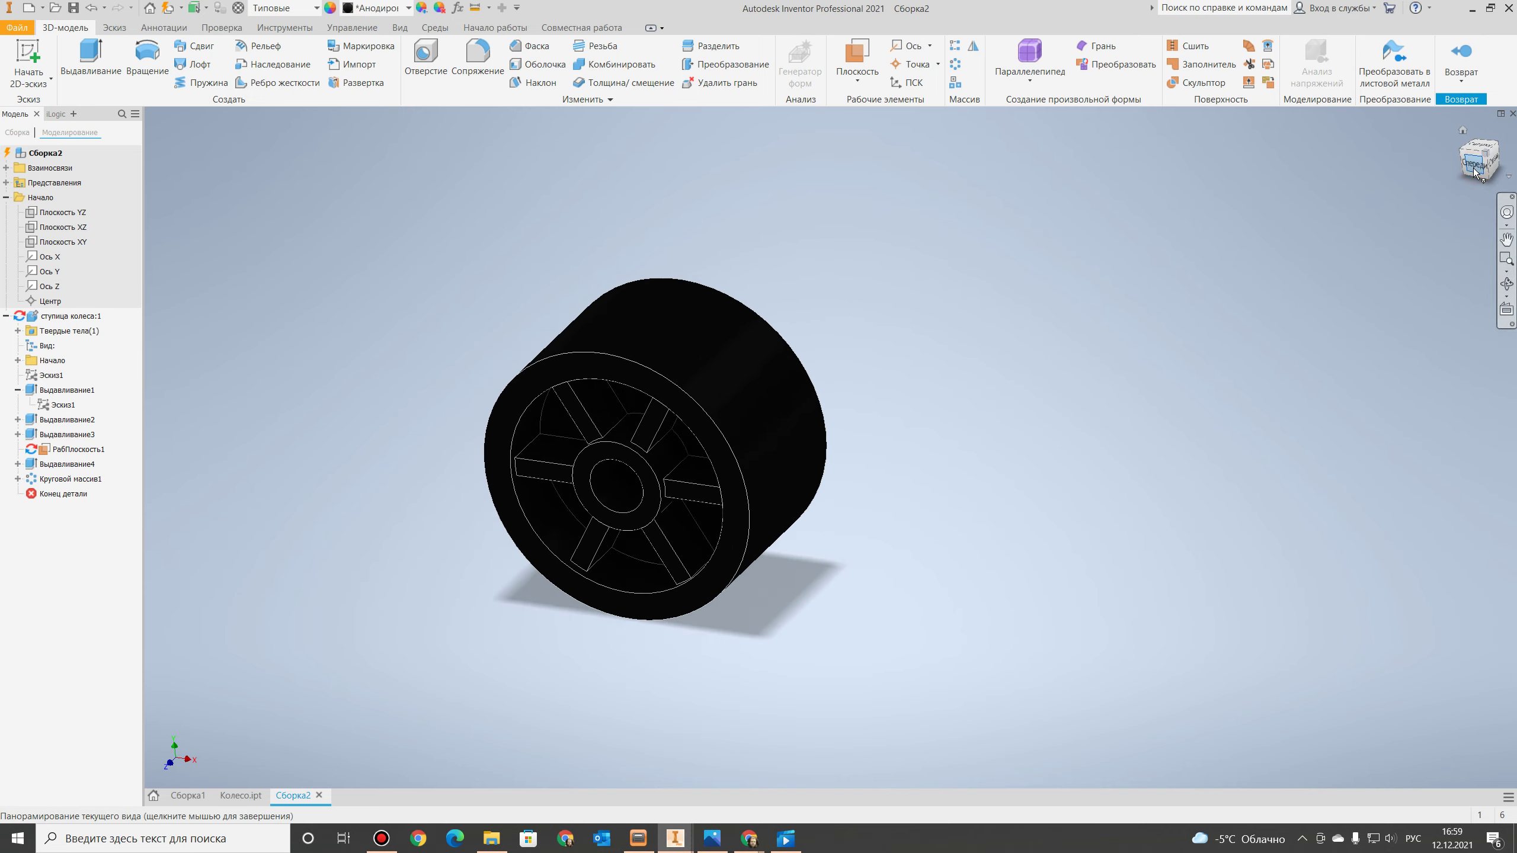
left_click(1488, 160)
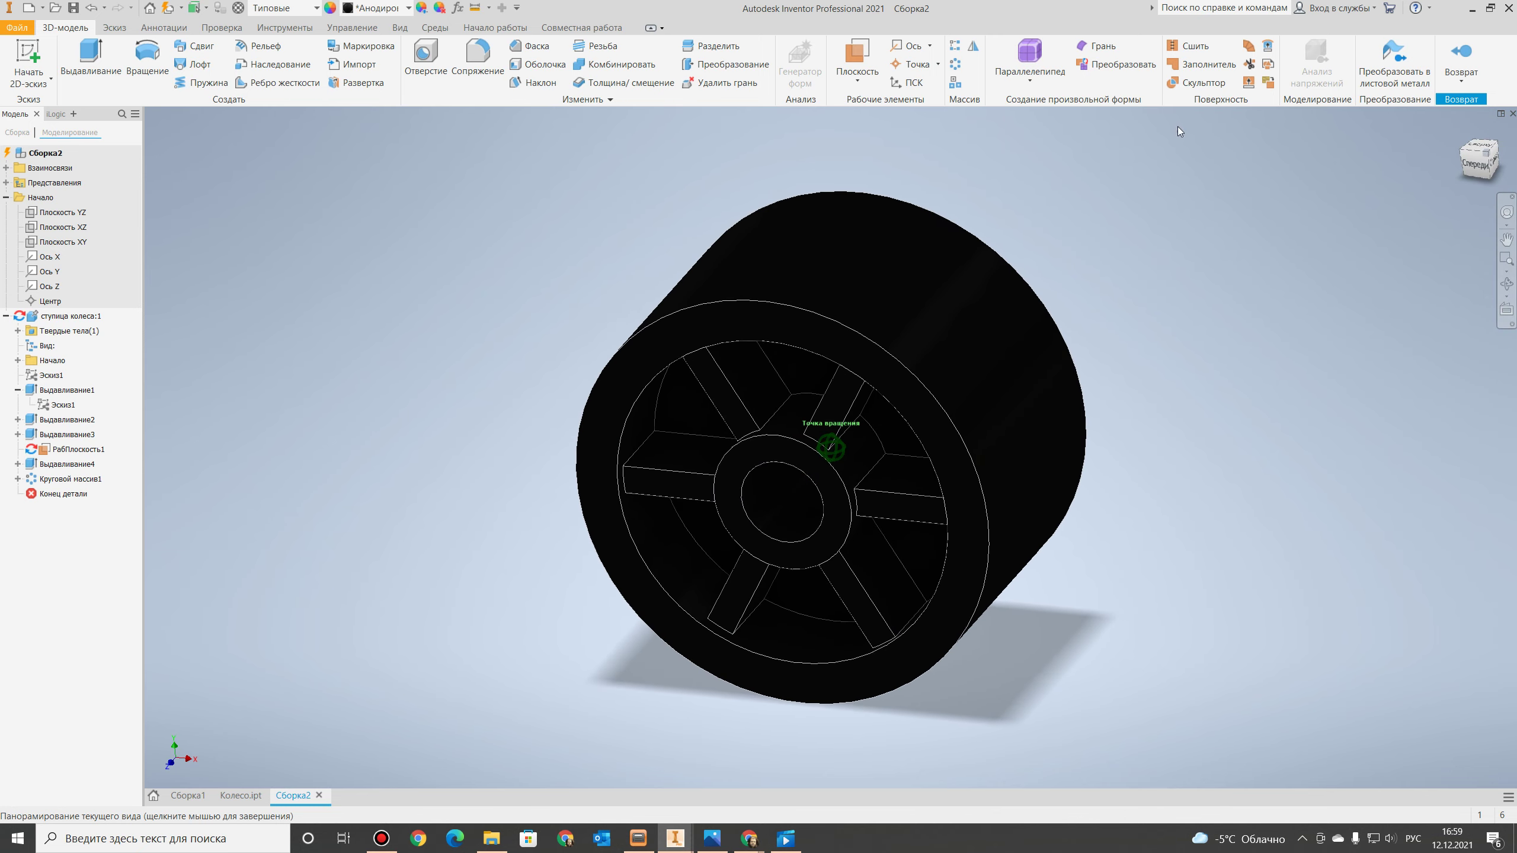
Change the wheel hub's appearance to Гладкая - черная.
left_click(378, 8)
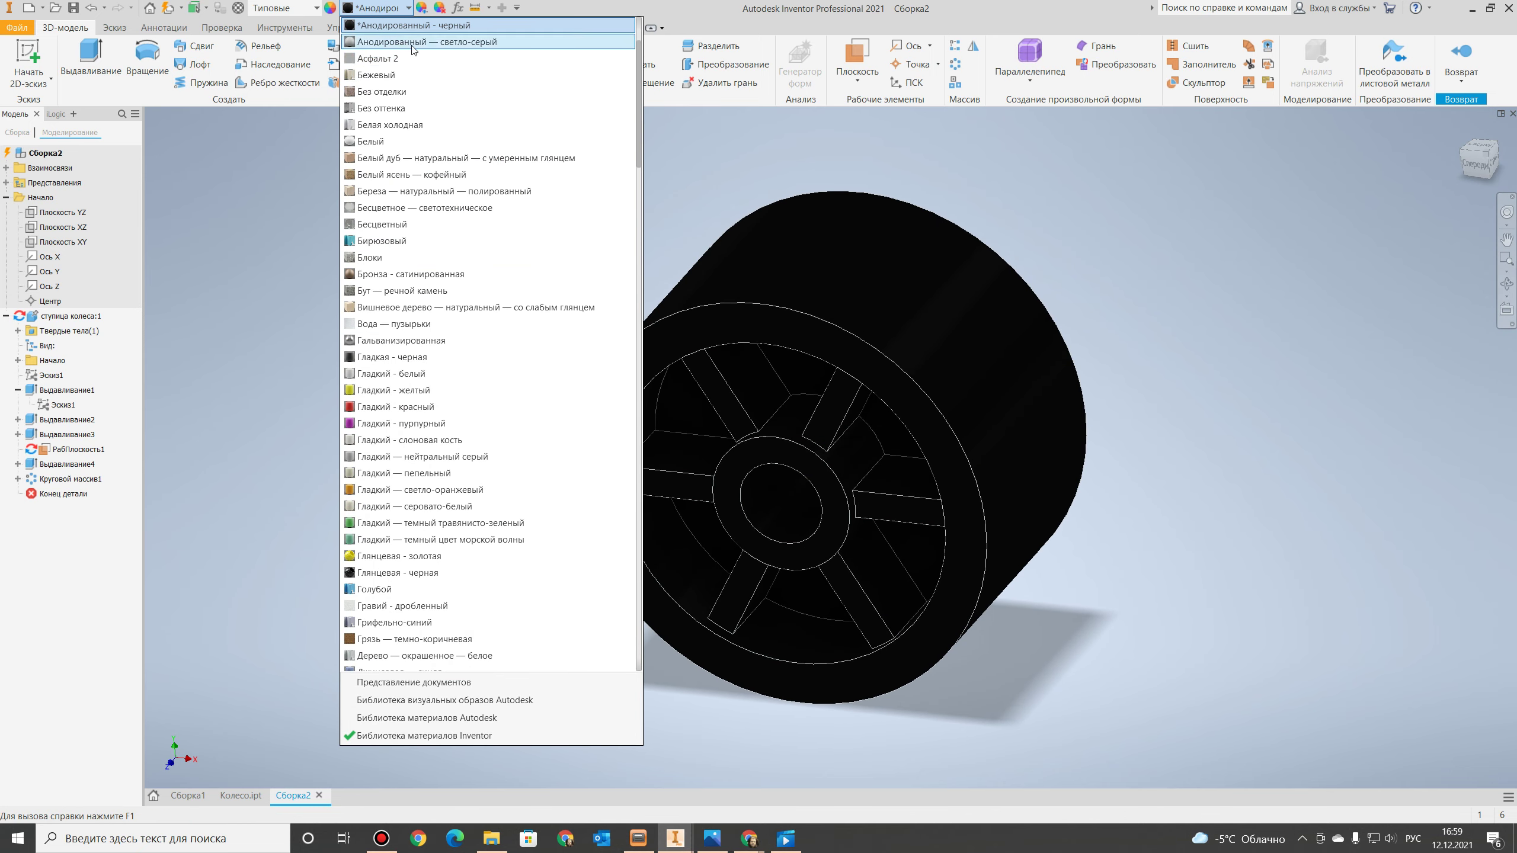
left_click(422, 357)
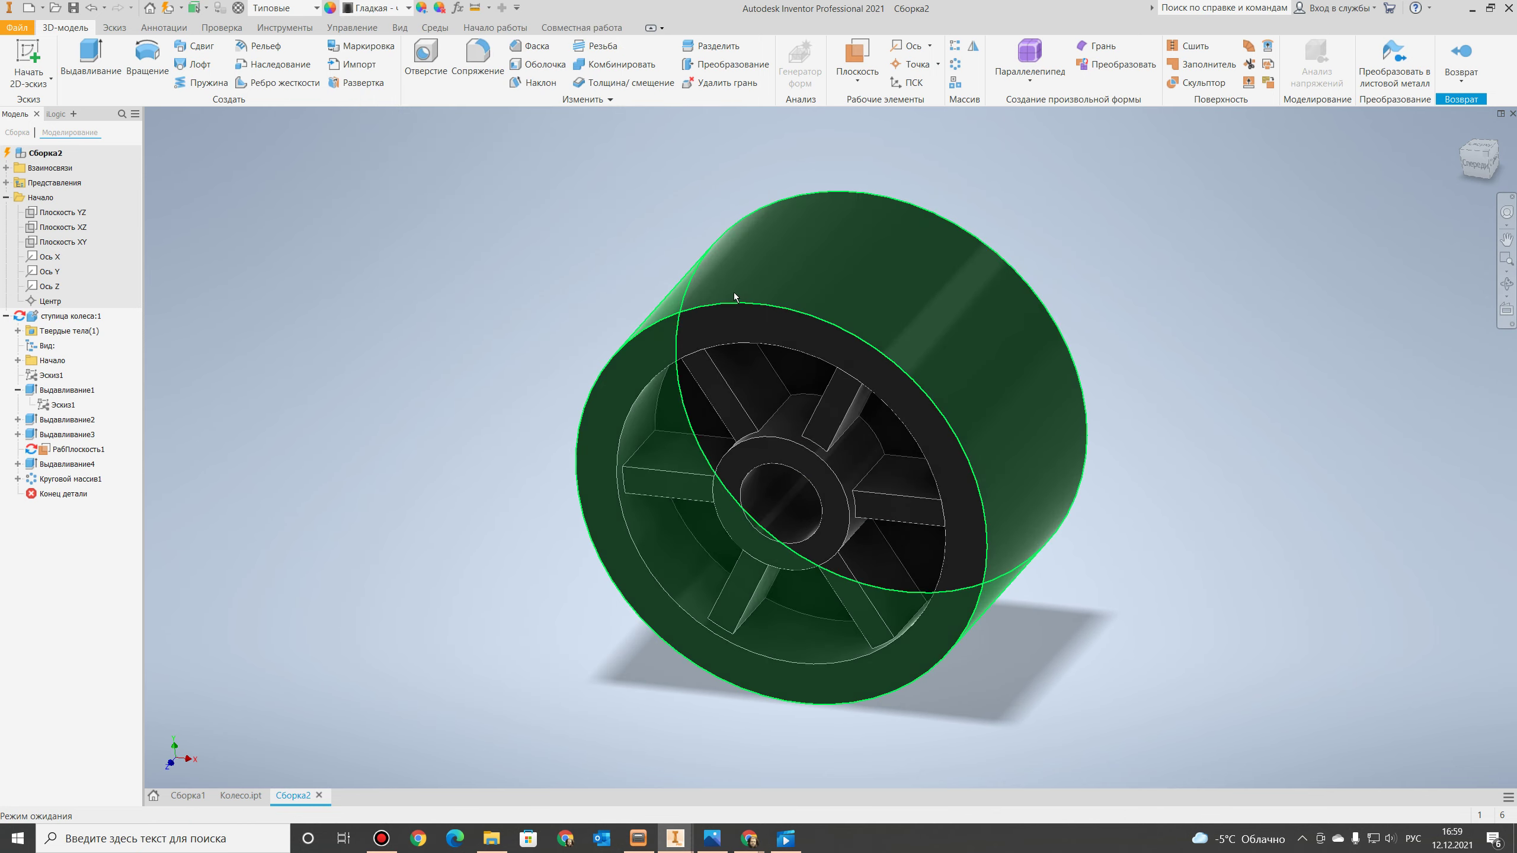
scroll(738, 284, "down", 5)
middle_click_drag(919, 270, 808, 317)
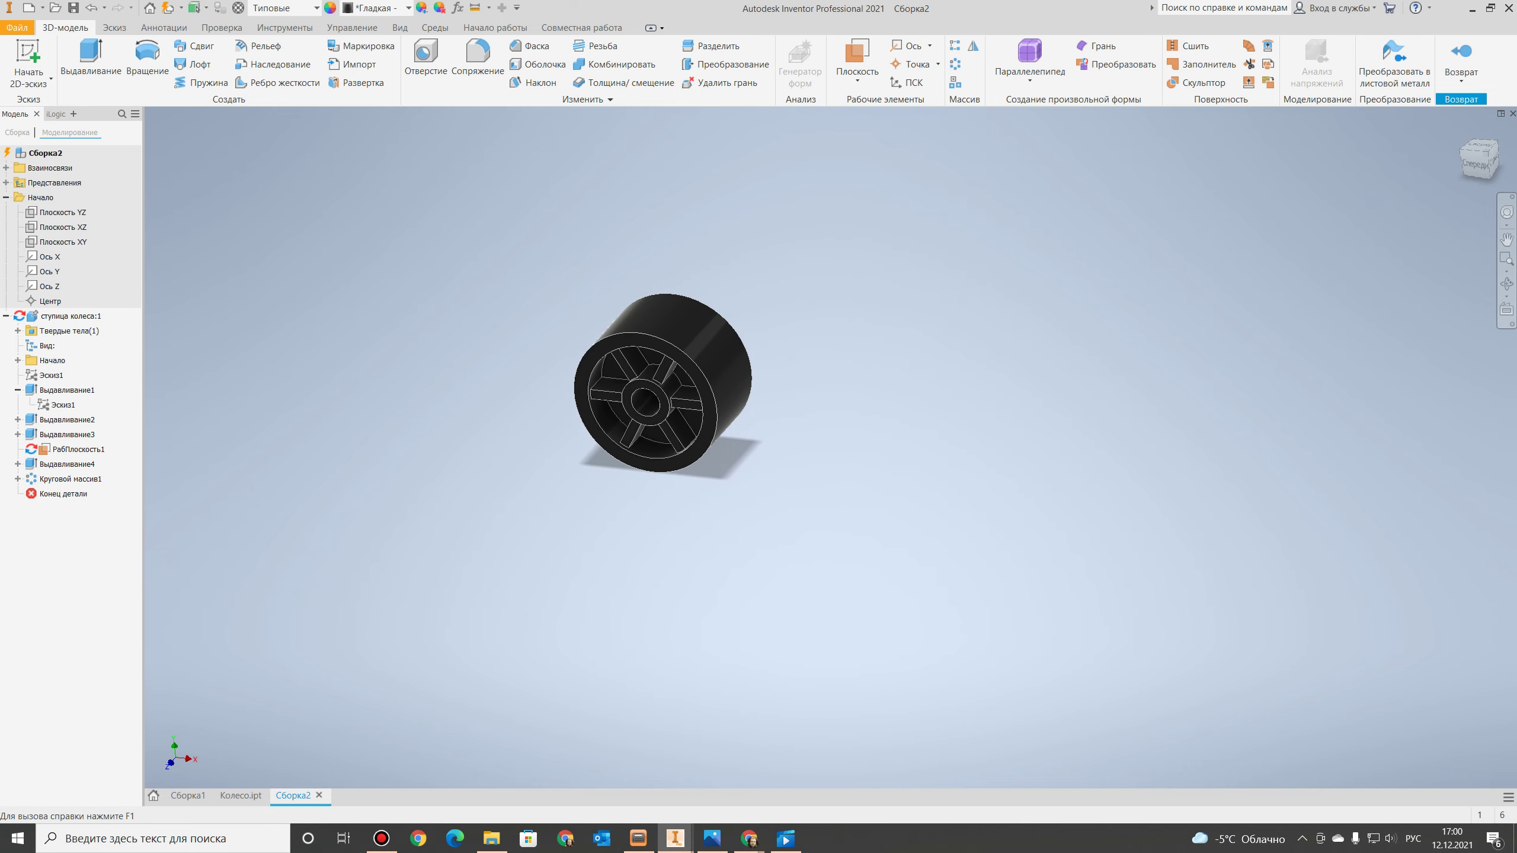
Return to the assembly and create an in-place component named Обод колеса from the Обычный.ipt template.
left_click(1464, 54)
left_click(72, 59)
type("Обод колеса")
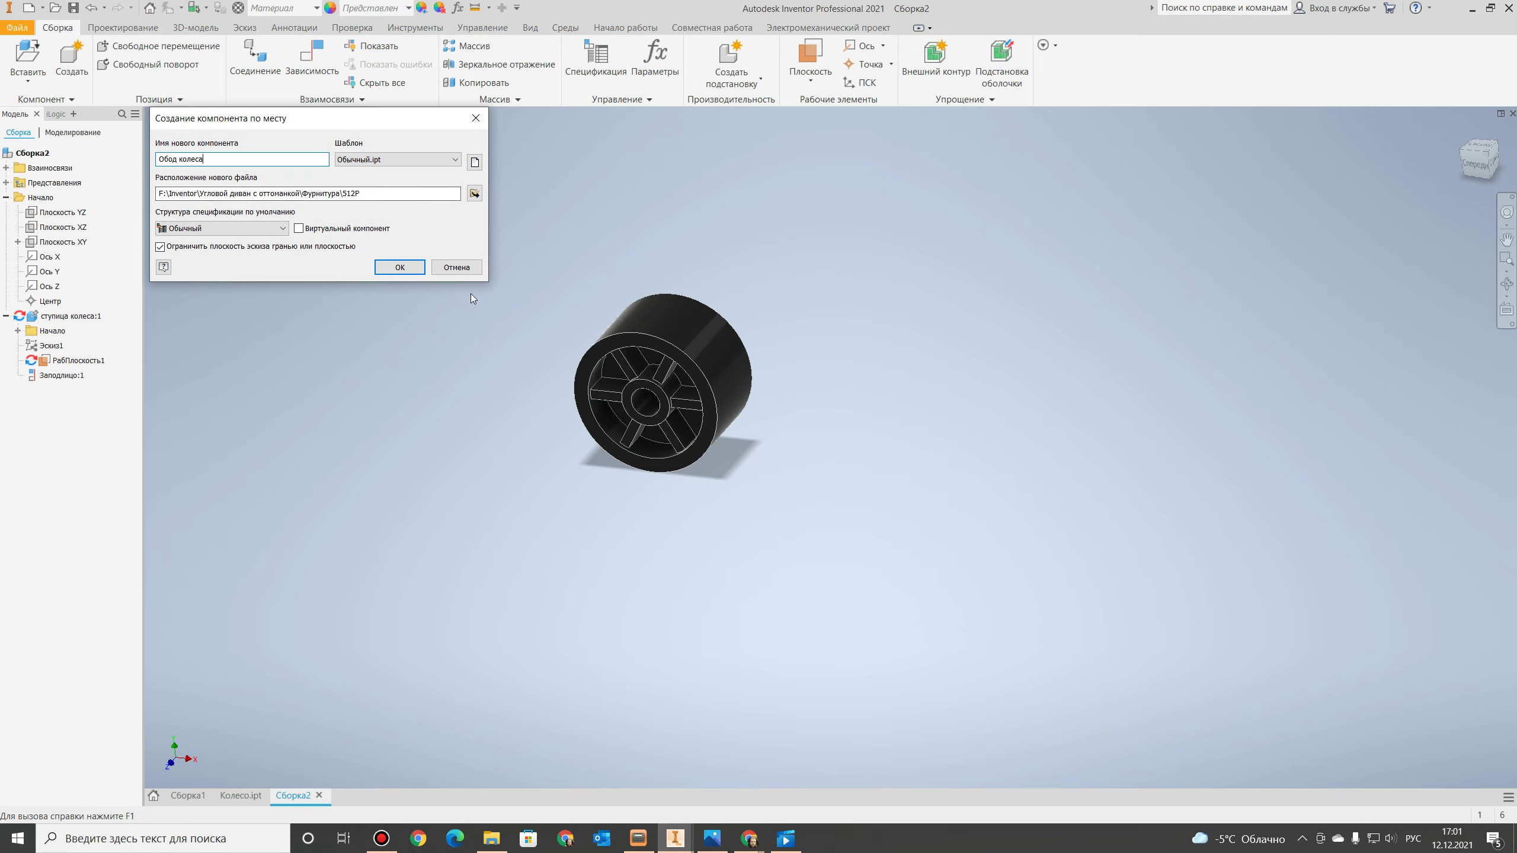
left_click(410, 268)
left_click(276, 159)
Sketch a 42 mm diameter circle centred on the wheel's origin for the rim's outer contour.
key("c")
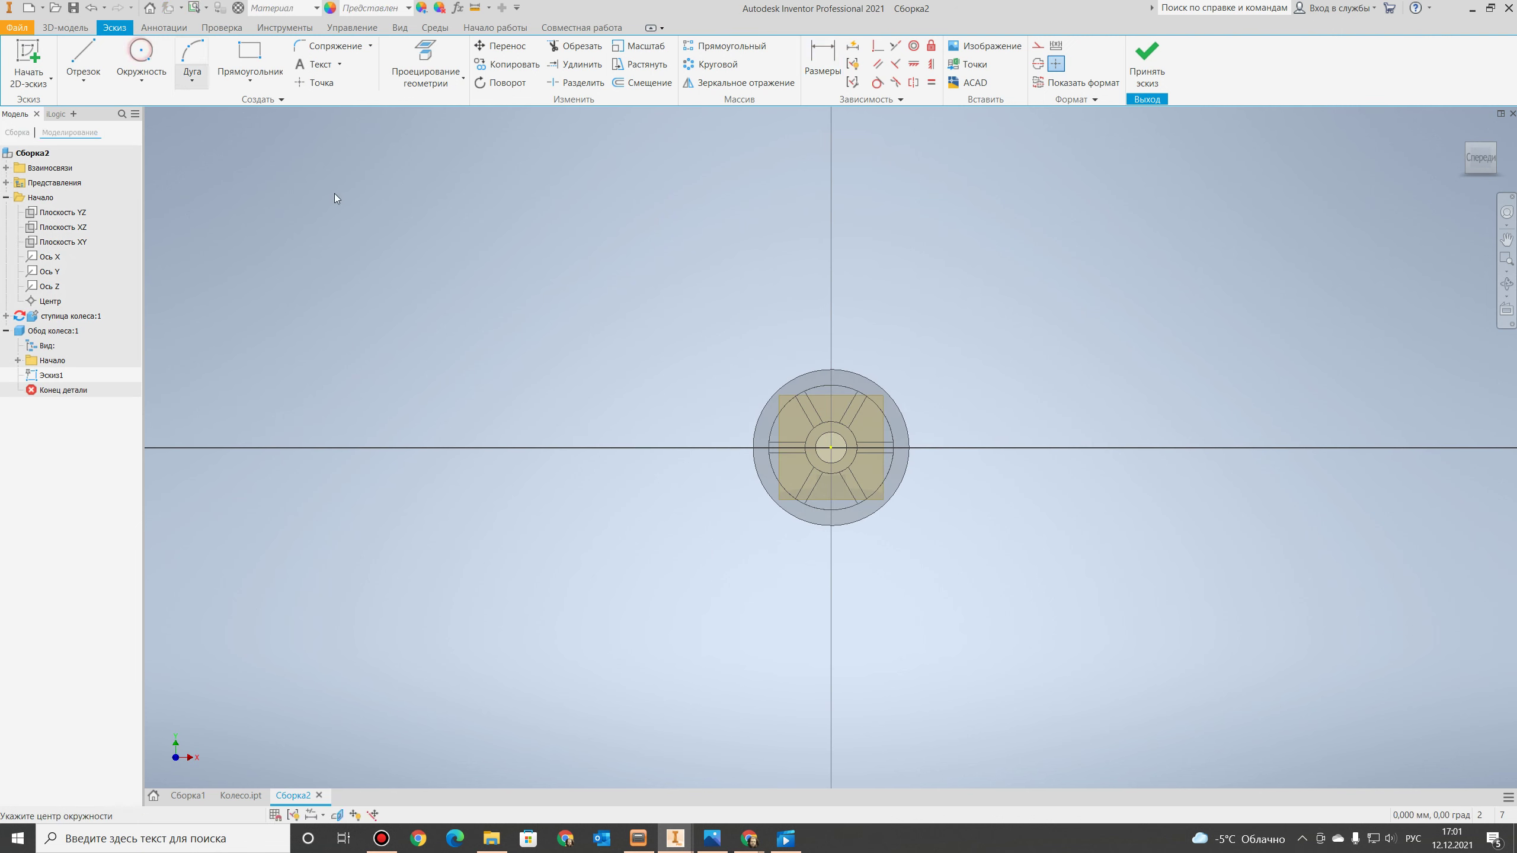
left_click(830, 447)
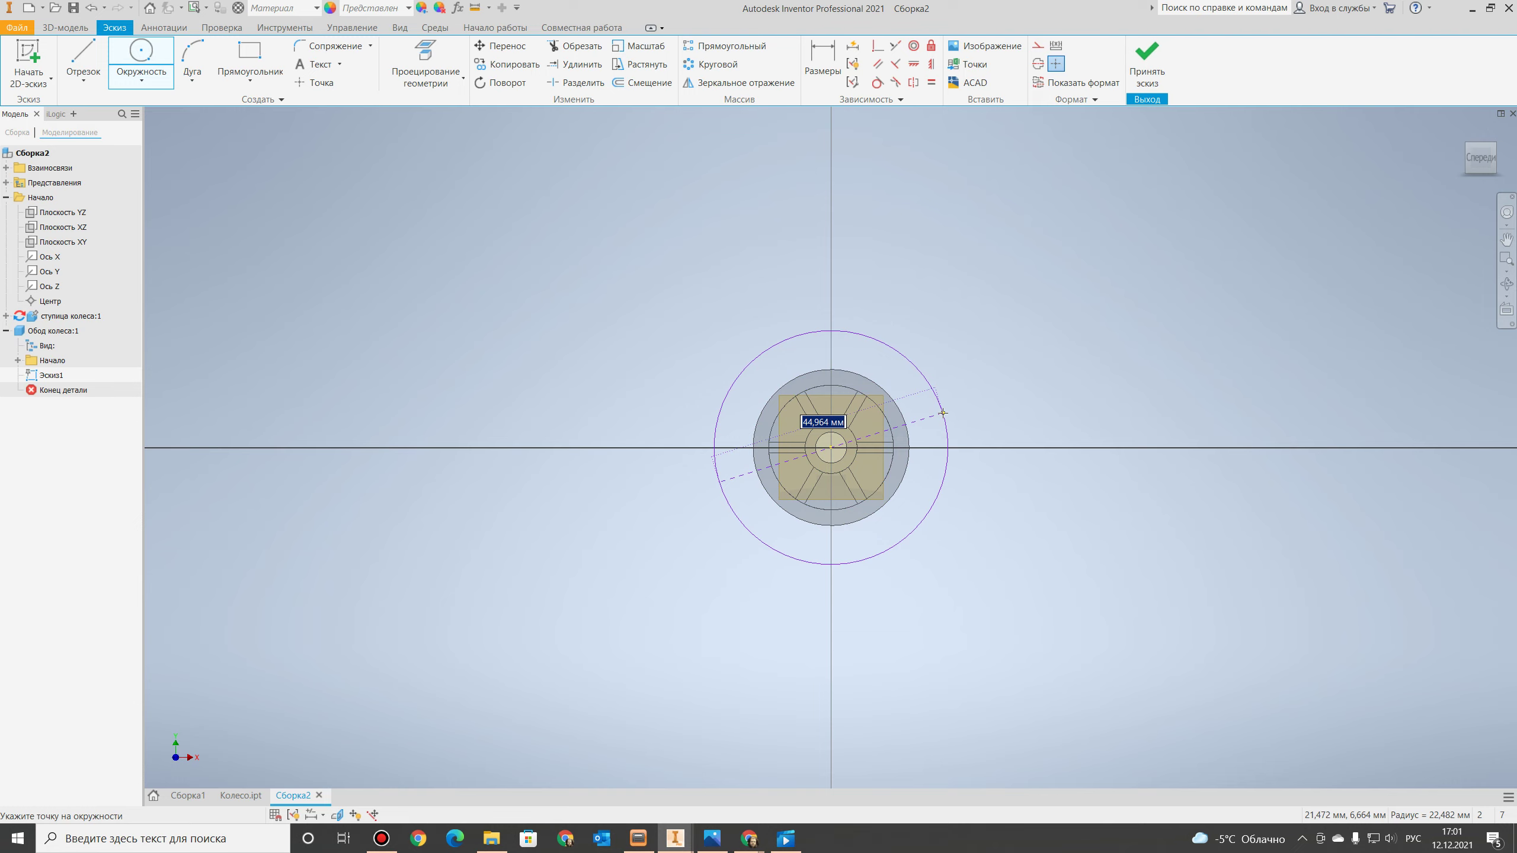
type("42")
key("Return")
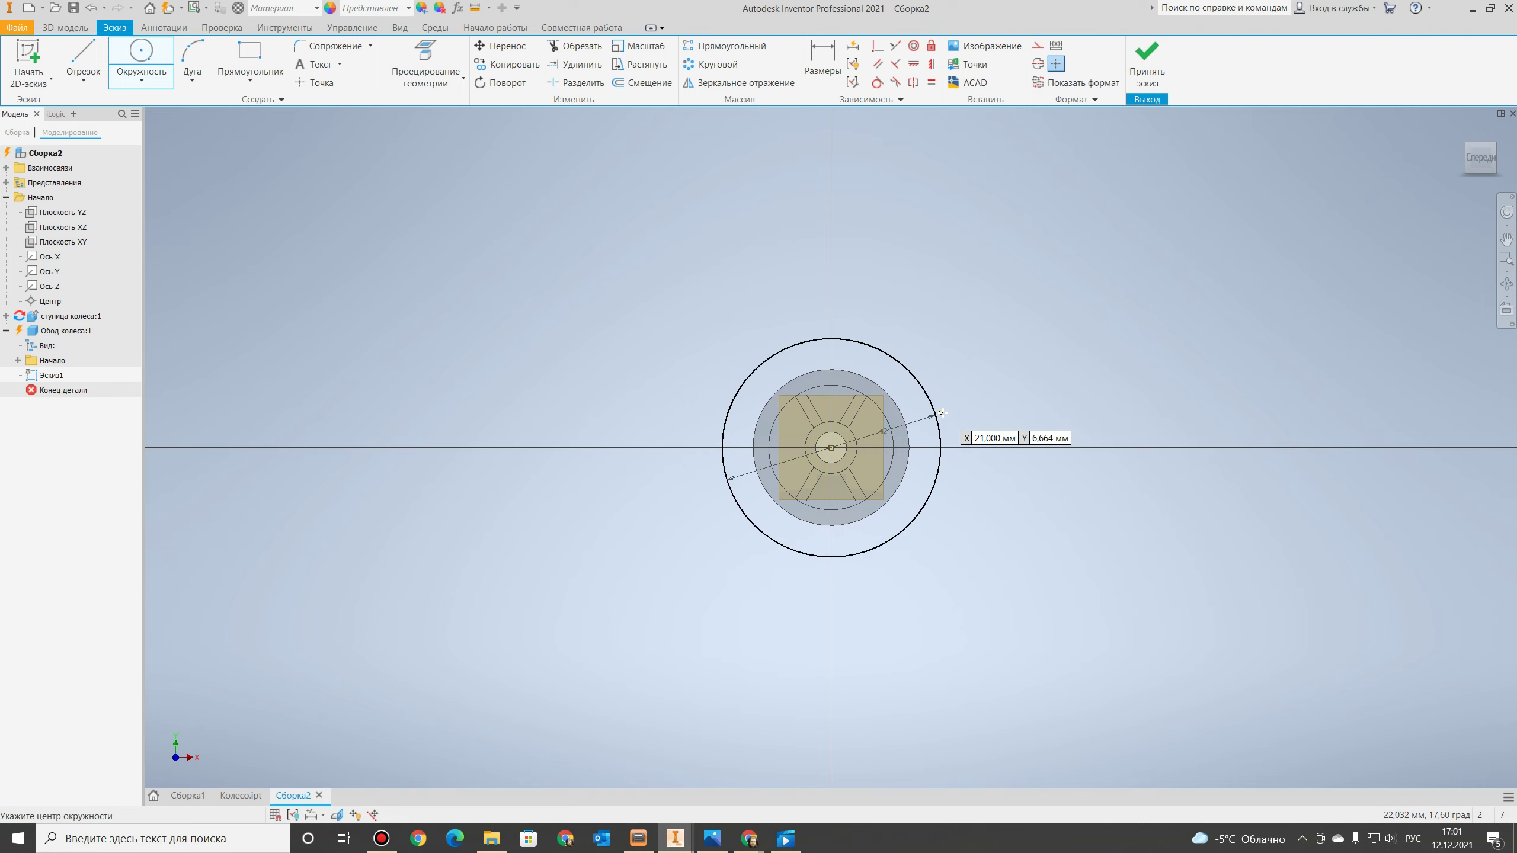
right_click(564, 176)
left_click(638, 195)
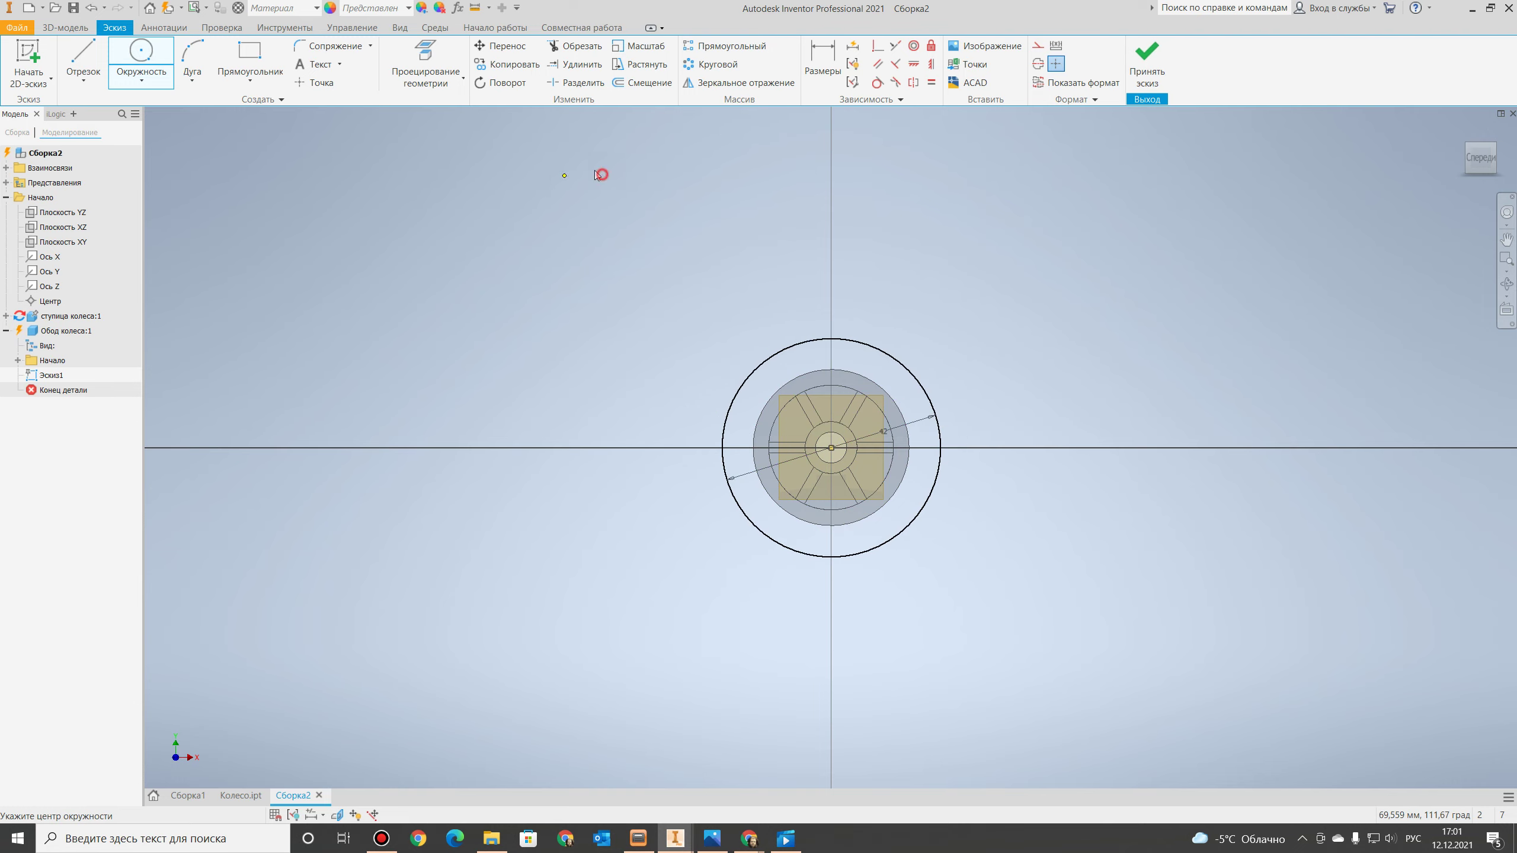
Project the hub's outer circular edge into the sketch, switch it from construction to normal geometry and finish the sketch.
left_click(900, 419)
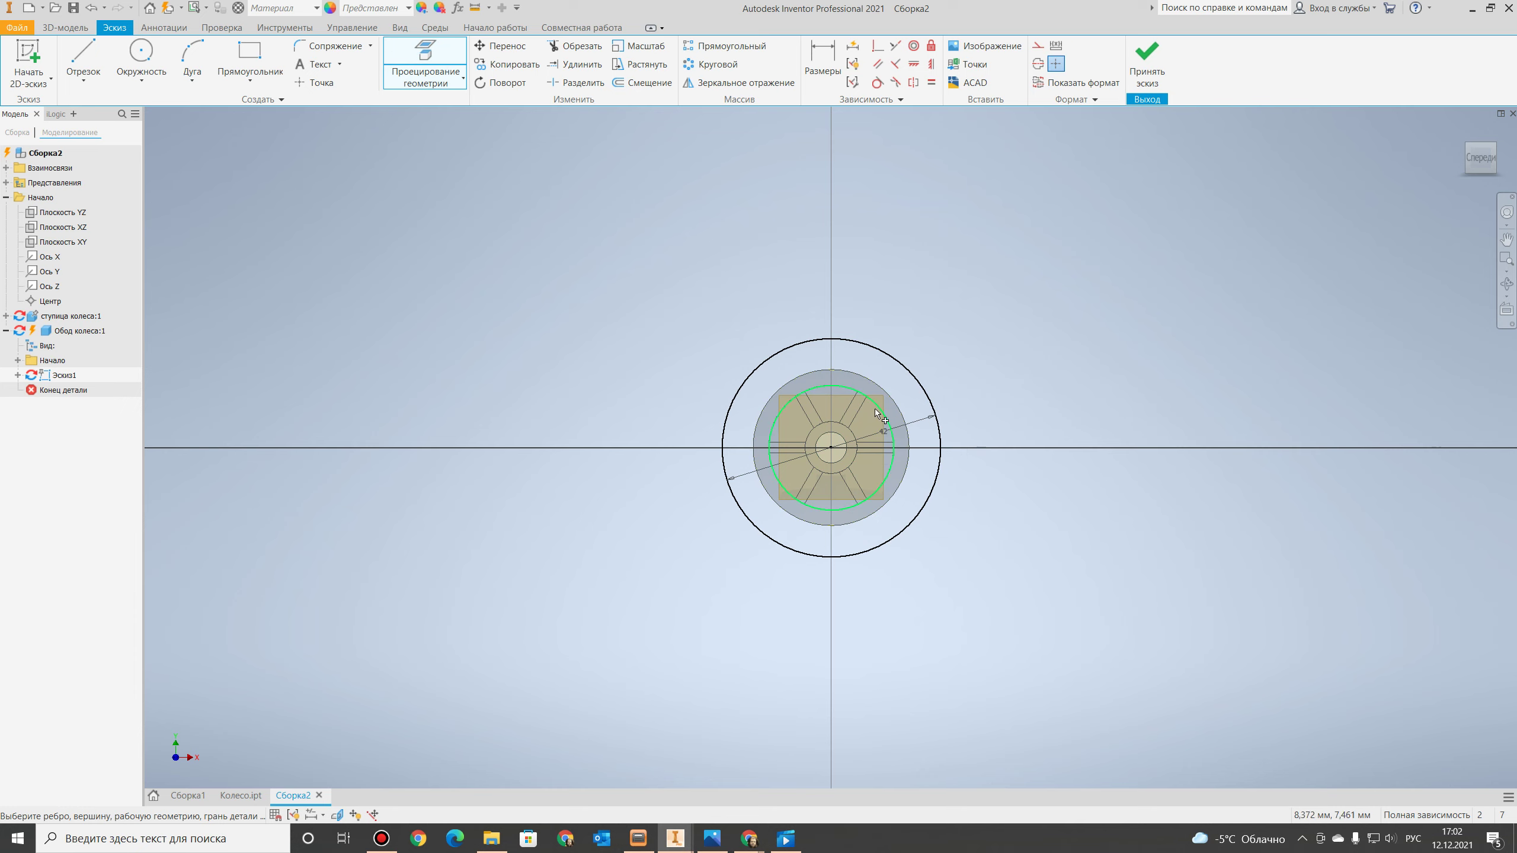
key("Home")
key("Escape")
left_click(860, 259)
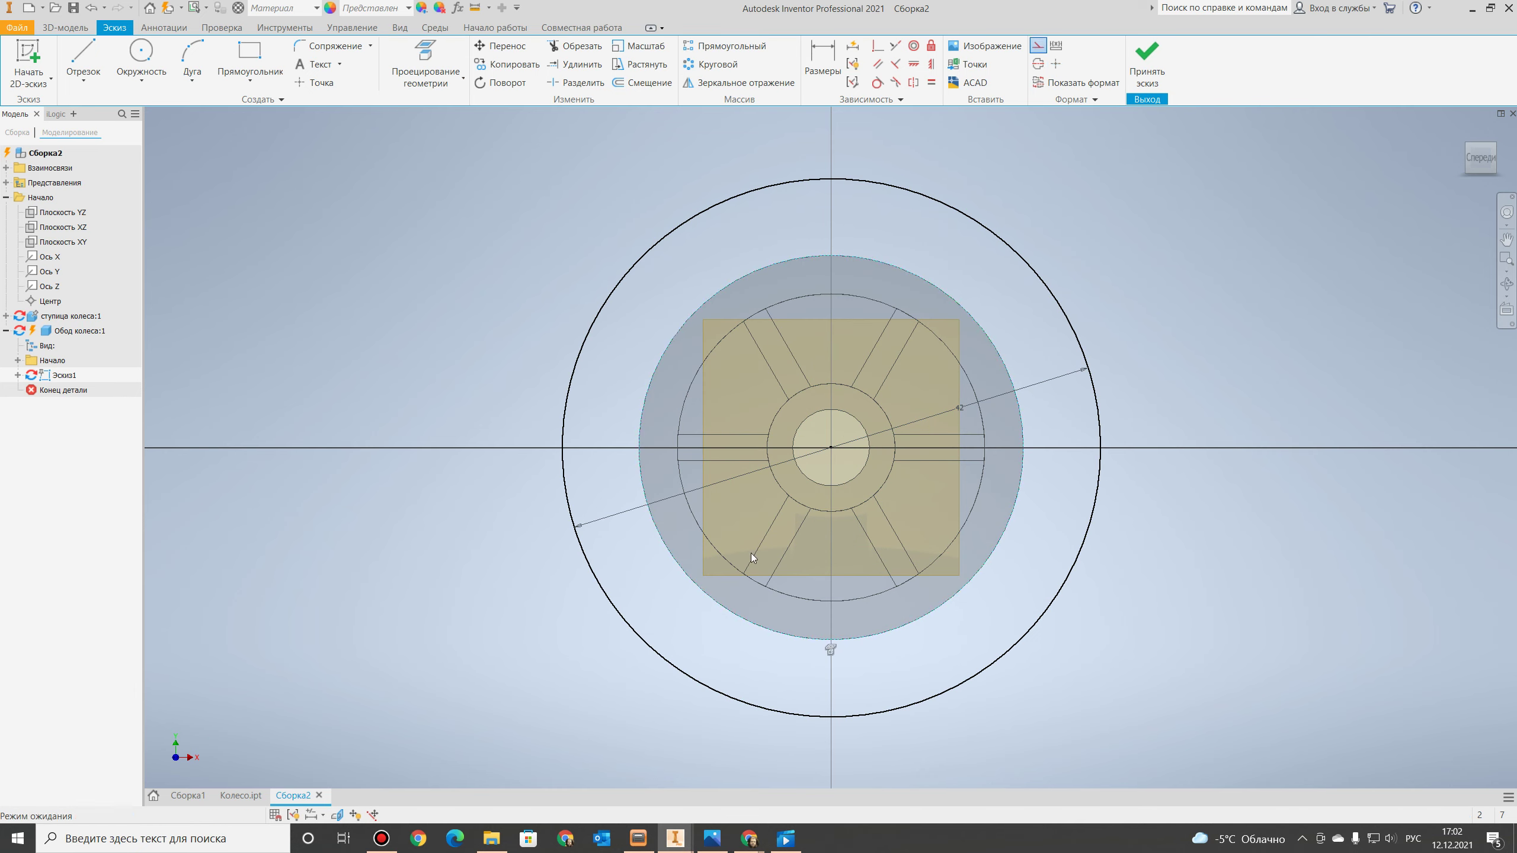
left_click(1040, 48)
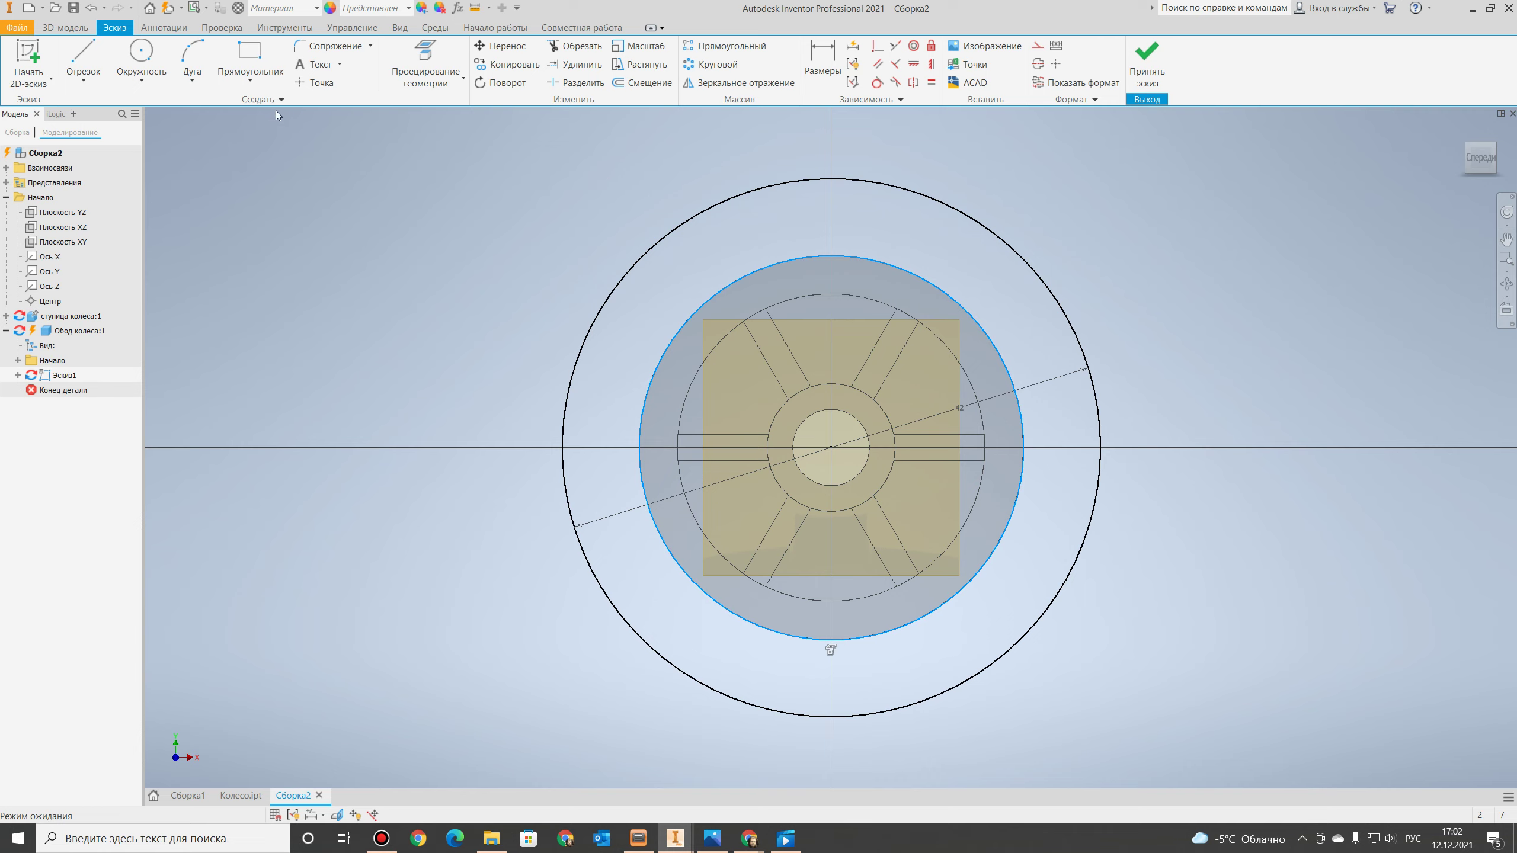
left_click(1147, 63)
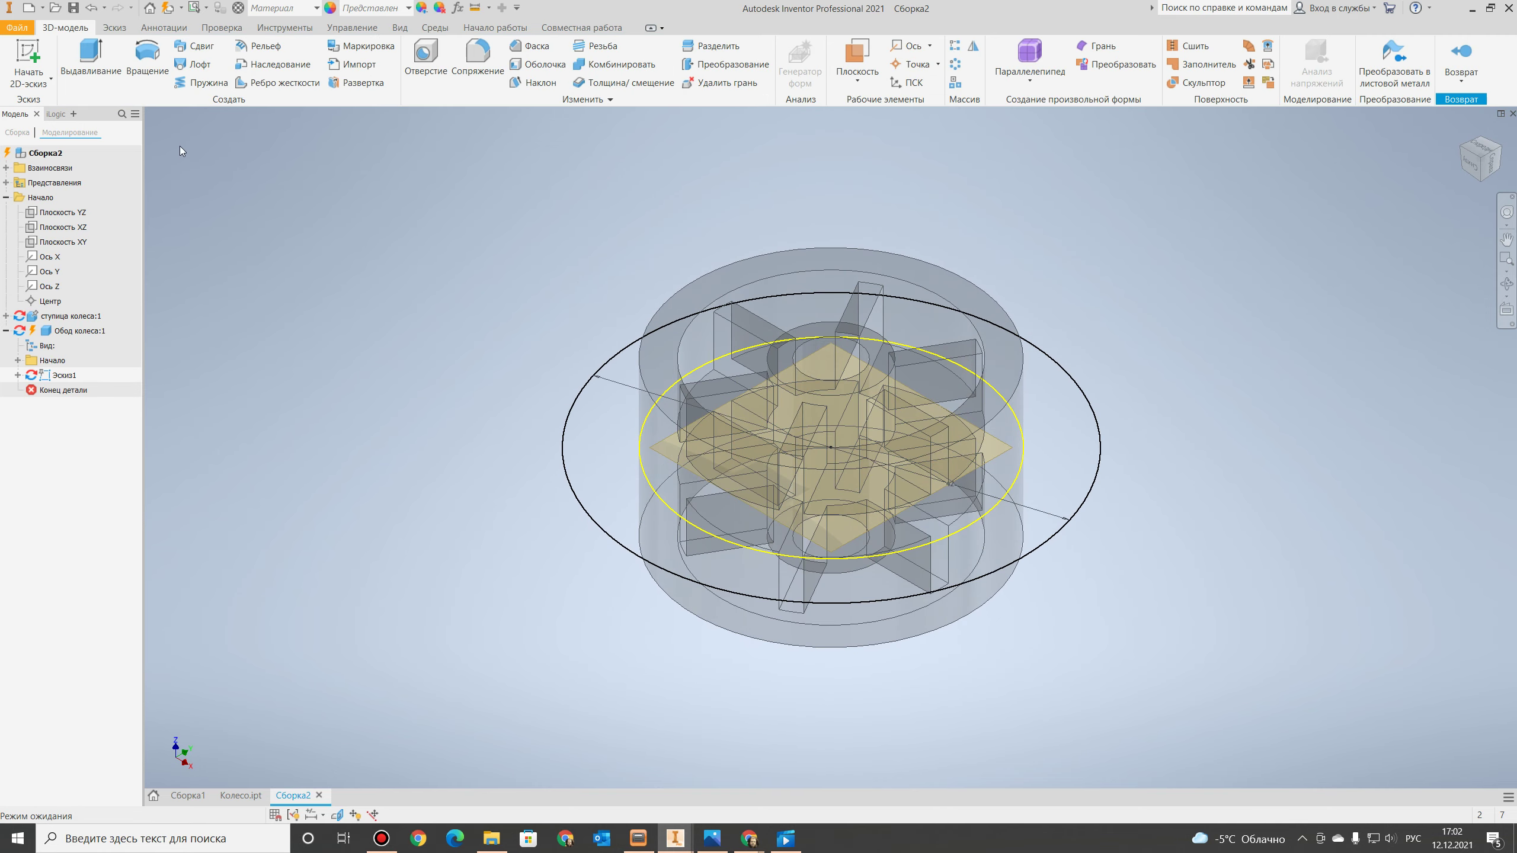
Extrude the ring between the two circles symmetrically to a total of 17 mm as the wheel rim.
left_click(96, 67)
left_click(643, 342)
left_click(250, 213)
left_click(233, 233)
type("17")
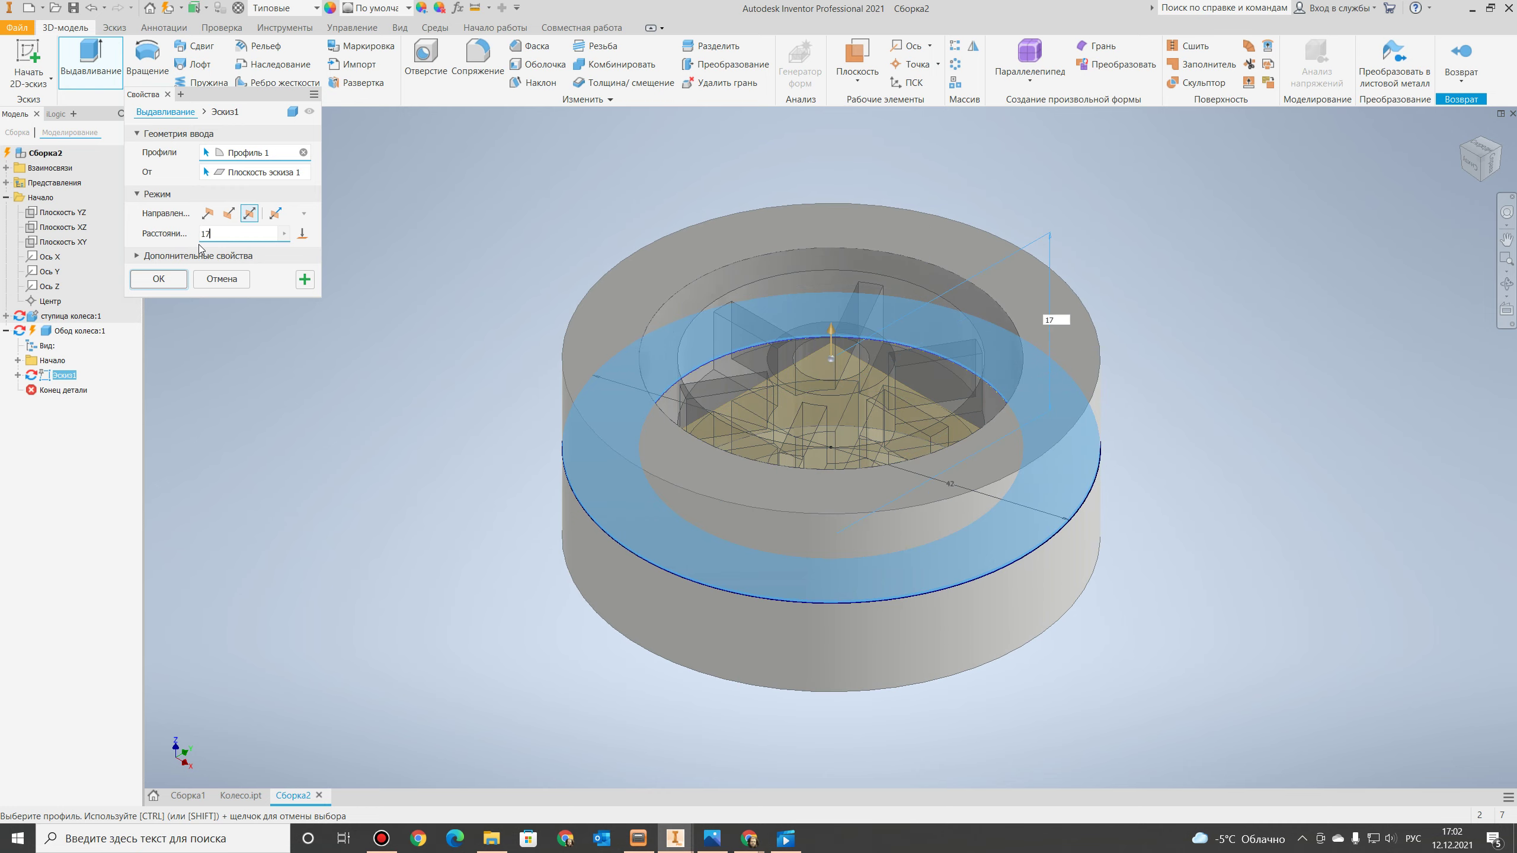
key("Return")
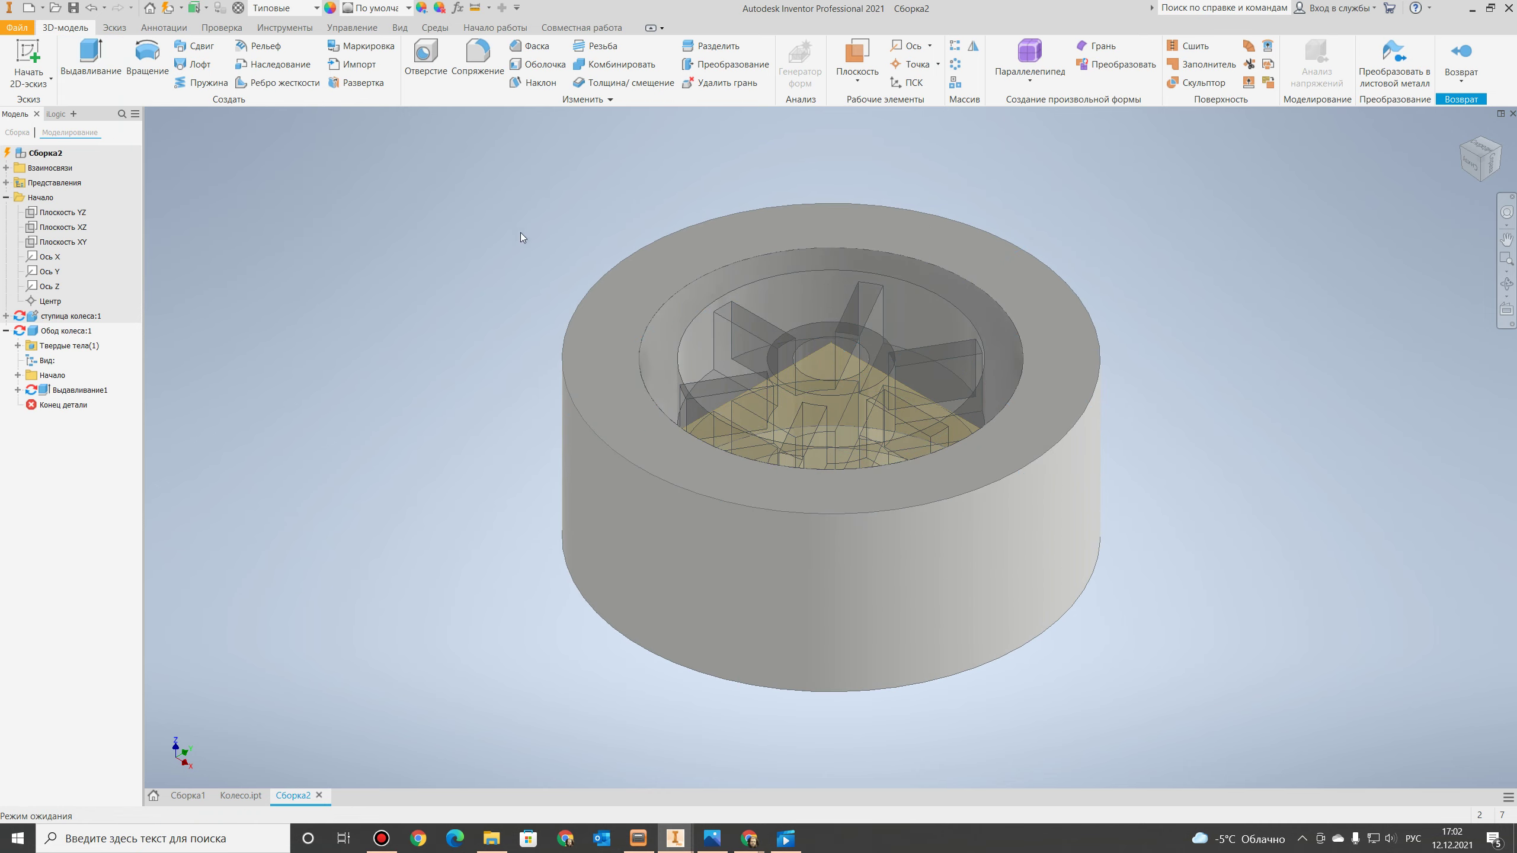
Set the rim's appearance to Нейлон 6 and return to the assembly.
left_click(407, 7)
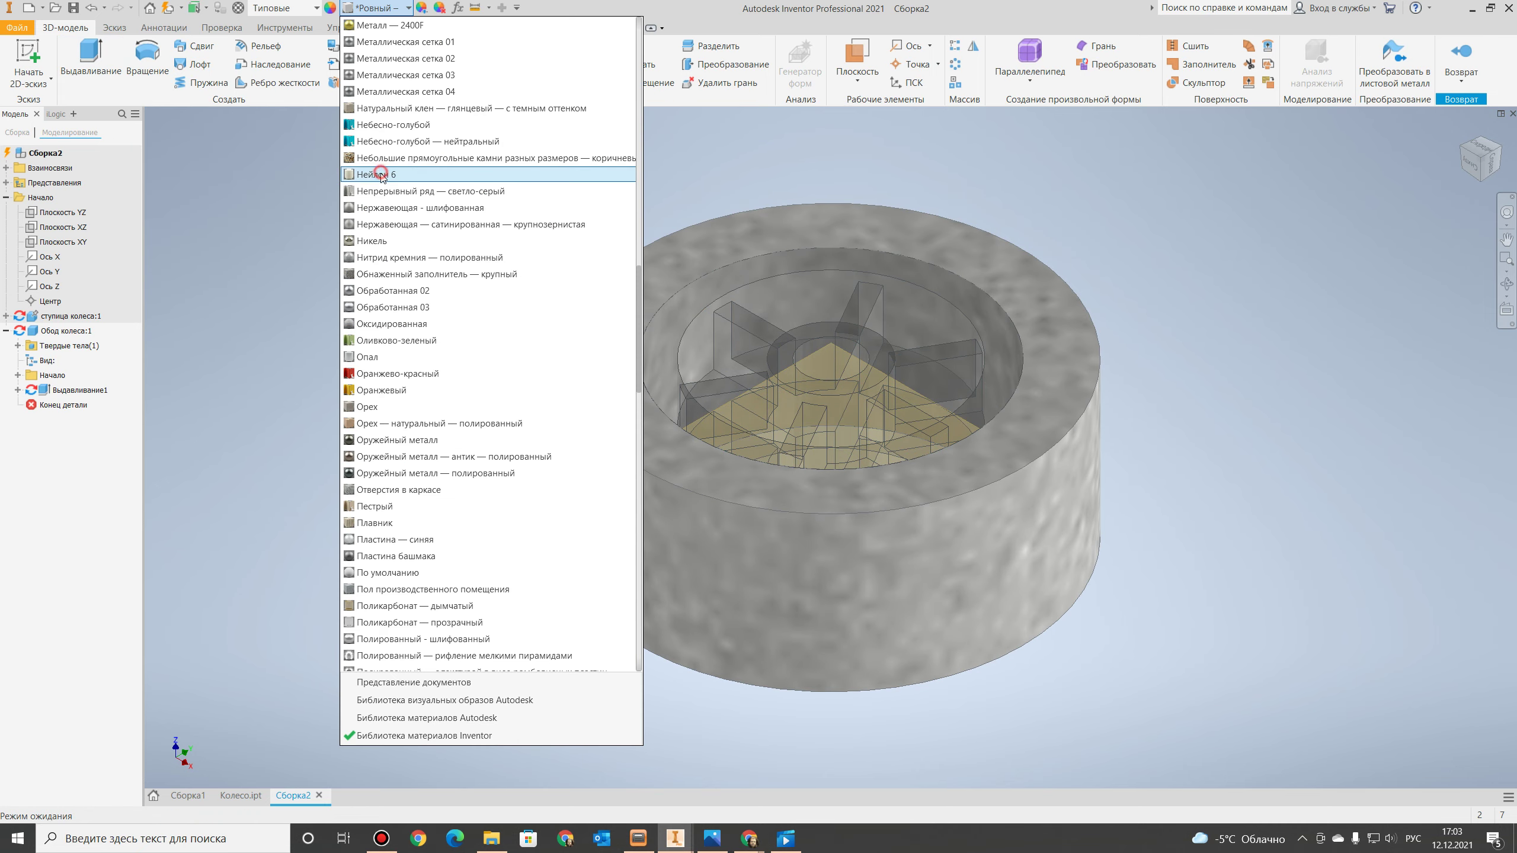
left_click(380, 174)
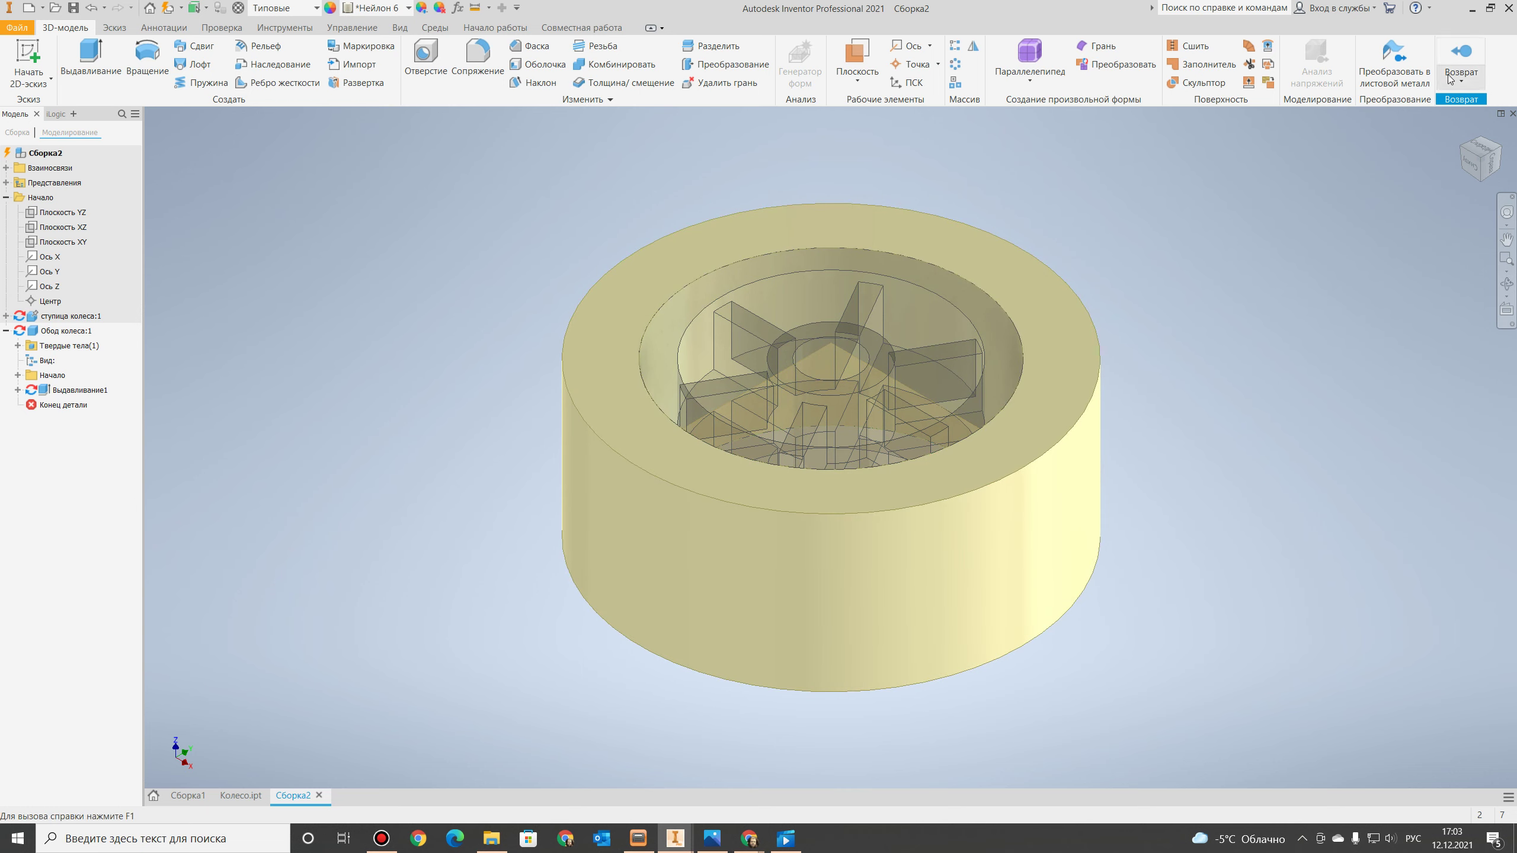
left_click(1462, 56)
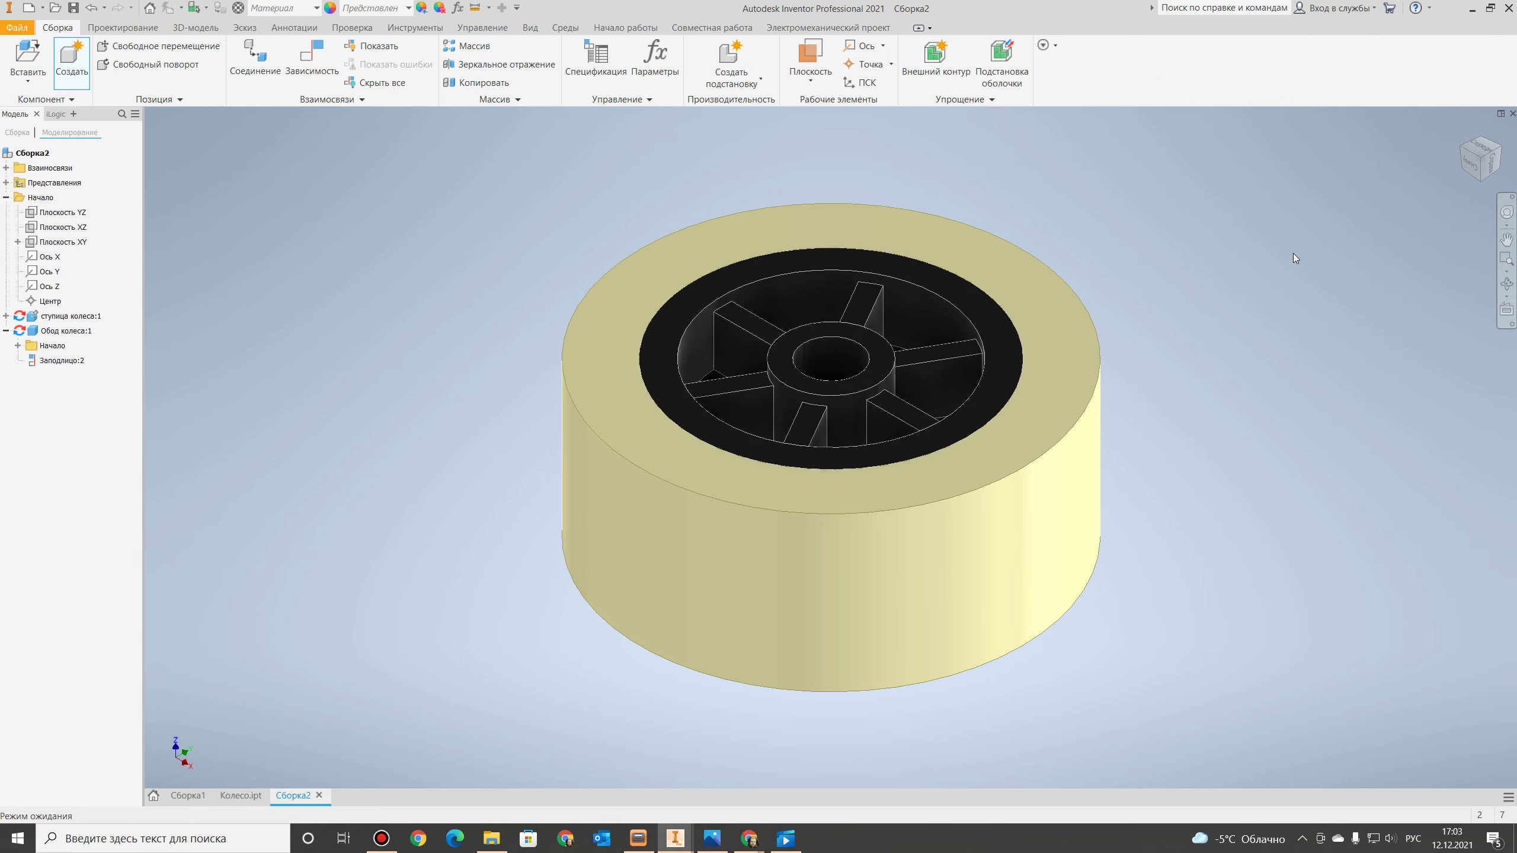
left_click(1487, 160)
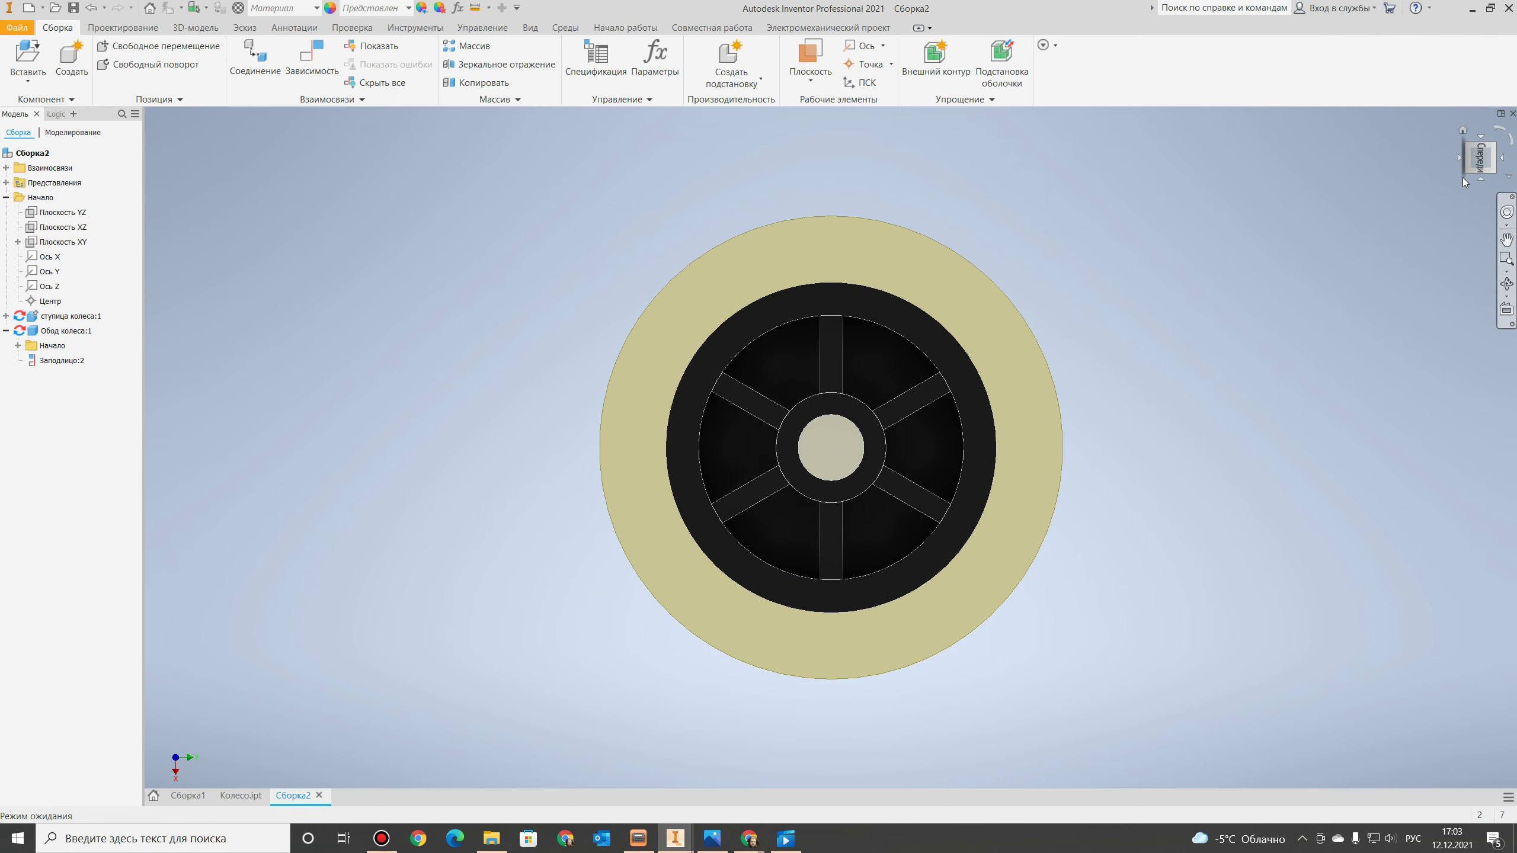
left_click(1462, 130)
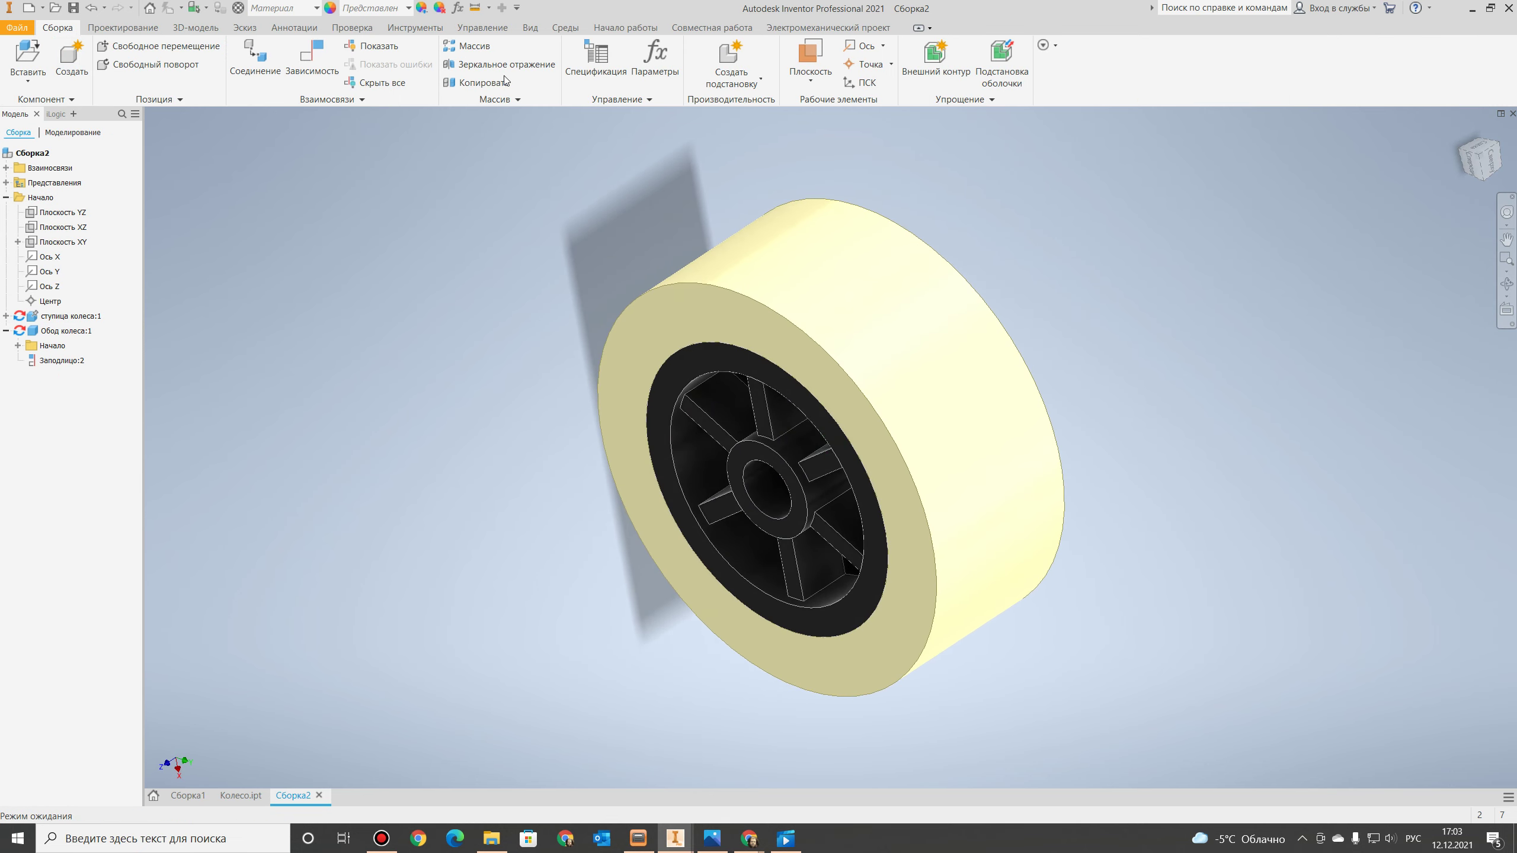
Fillet the edges of the wheel rim and save the wheel assembly as Колесо 42мм together with all its parts.
double_click(723, 254)
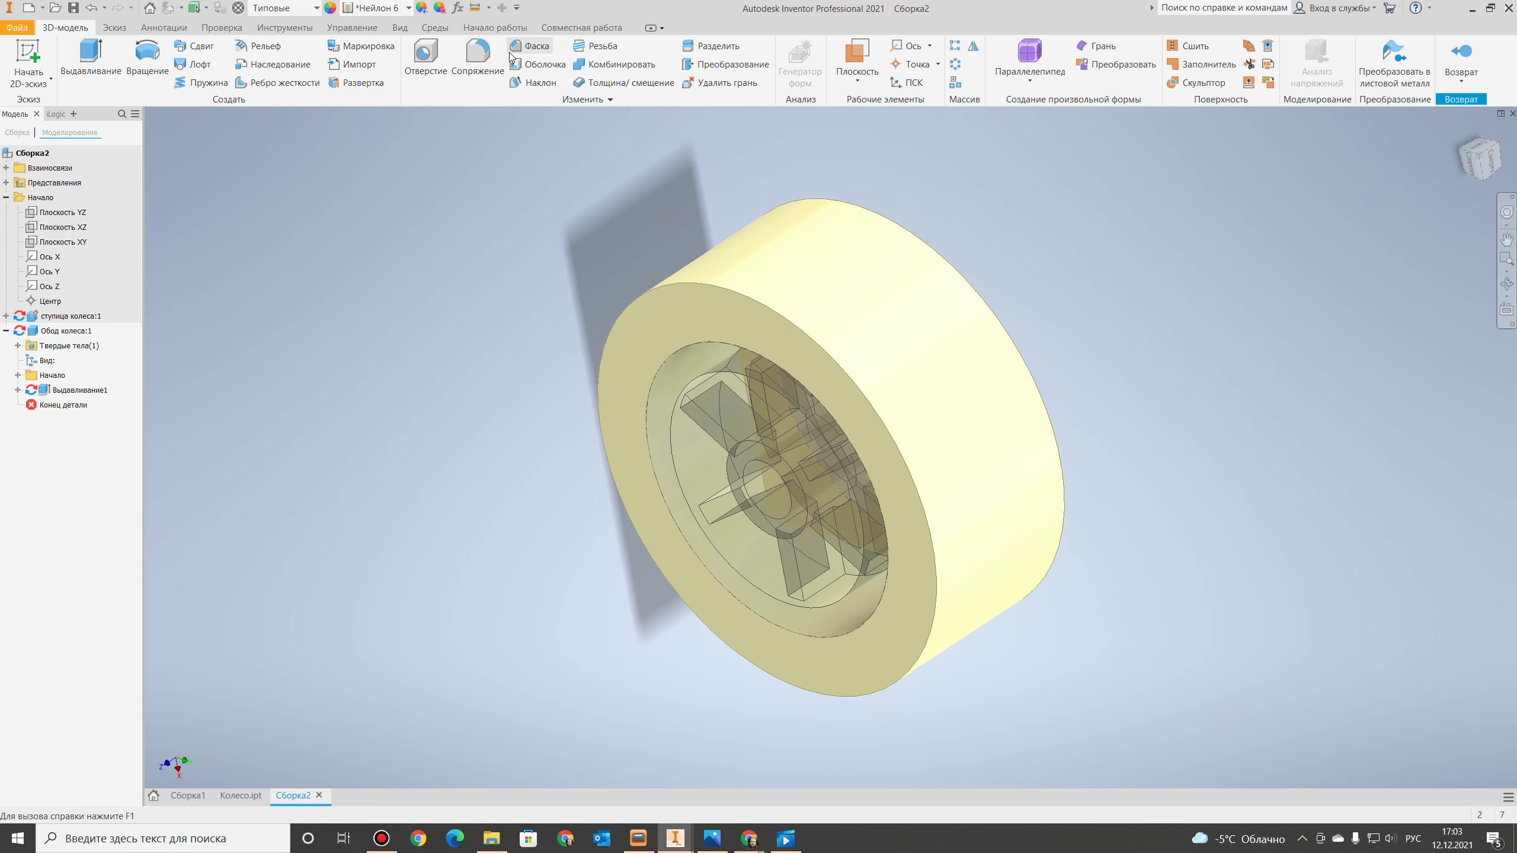
left_click(485, 57)
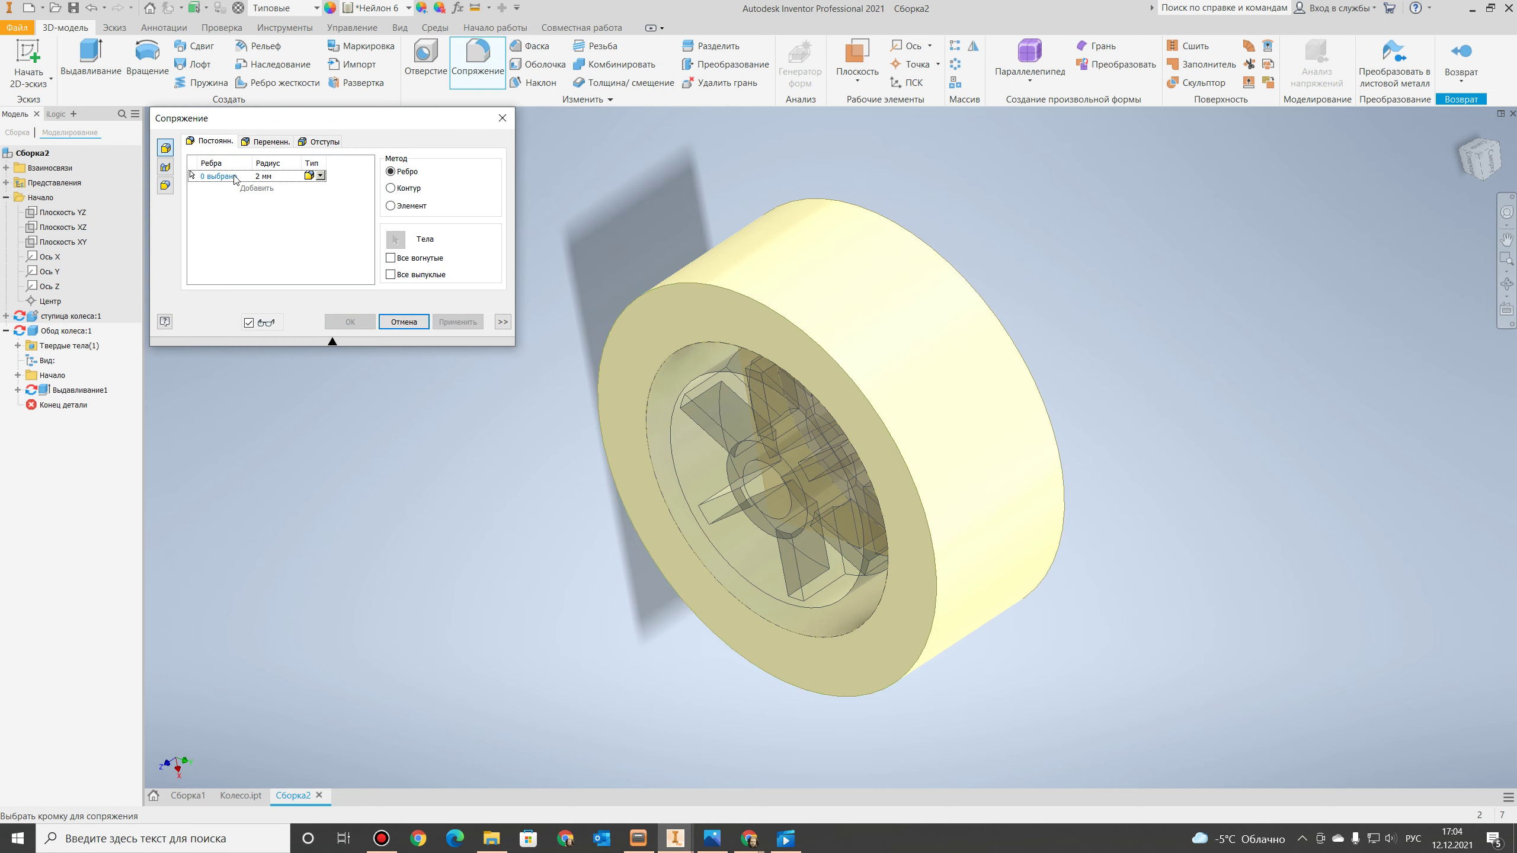
left_click(278, 176)
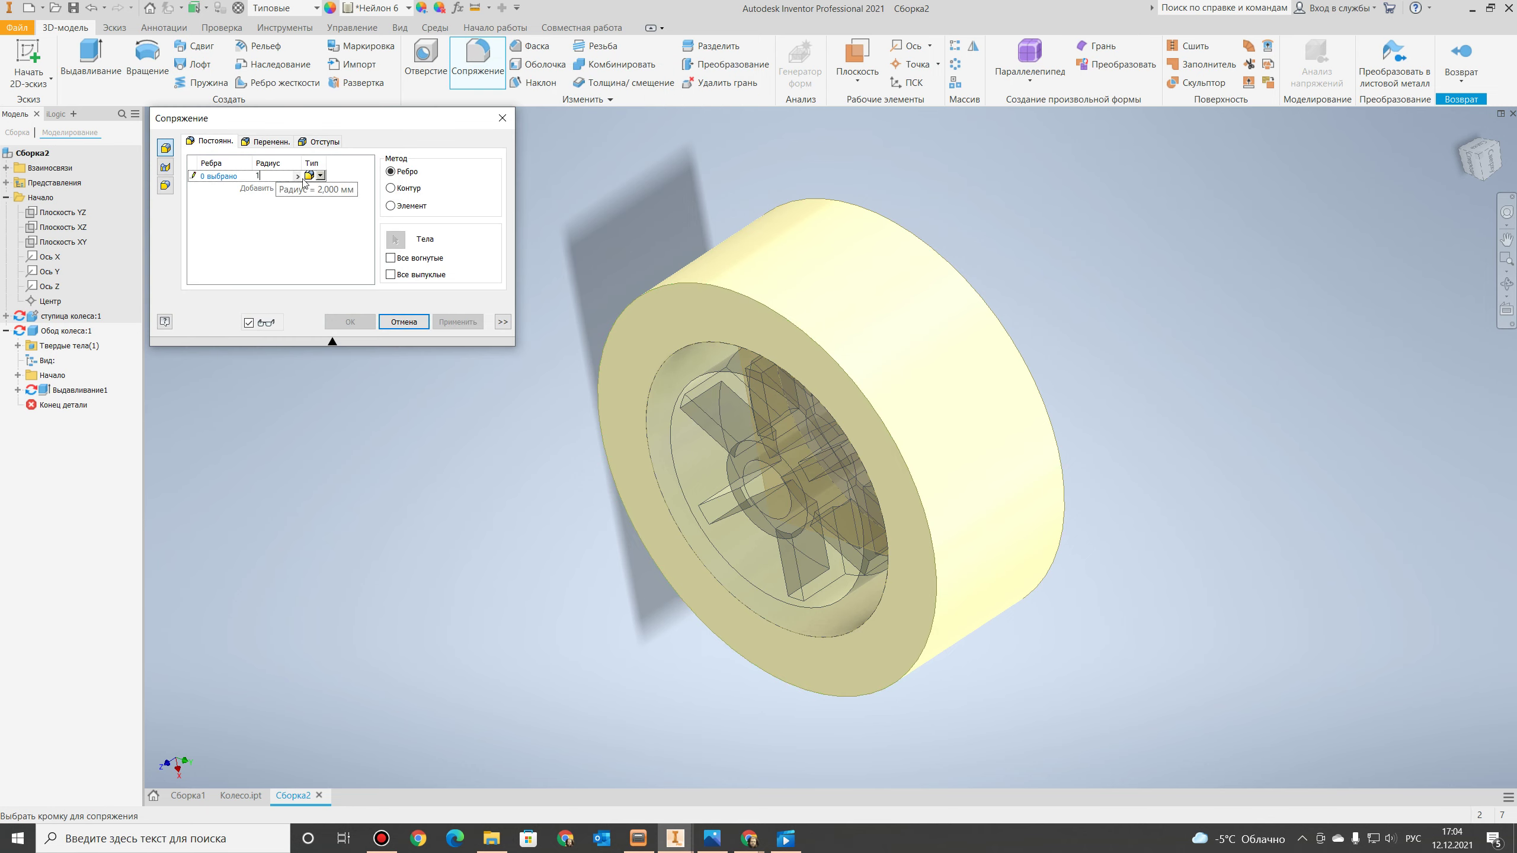
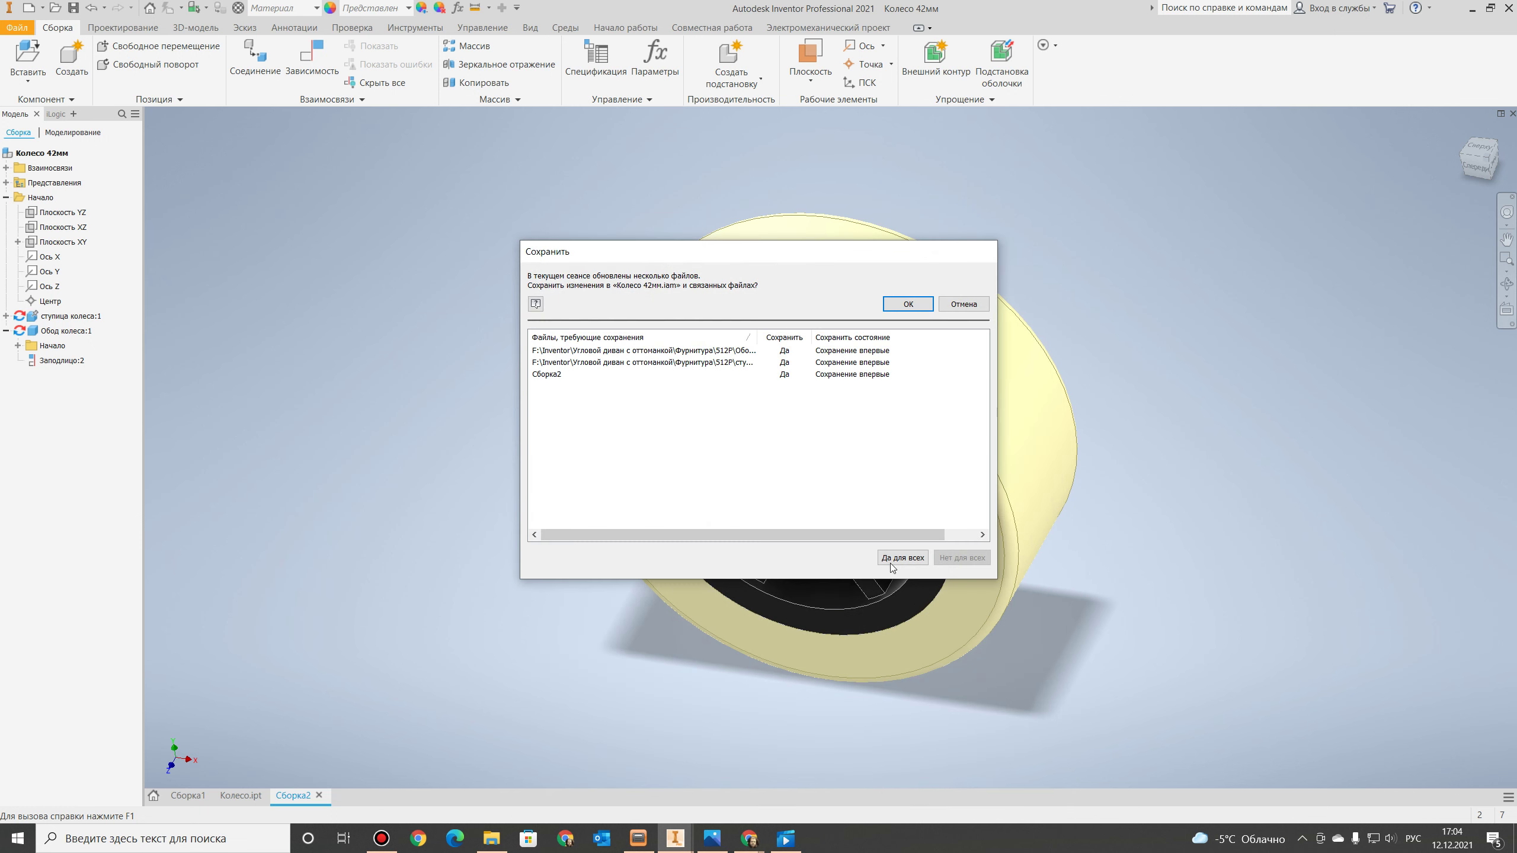
left_click(890, 564)
Replace the Колесо component in the castor assembly with the Колесо 42мм assembly, accepting the reported errors.
left_click(720, 528)
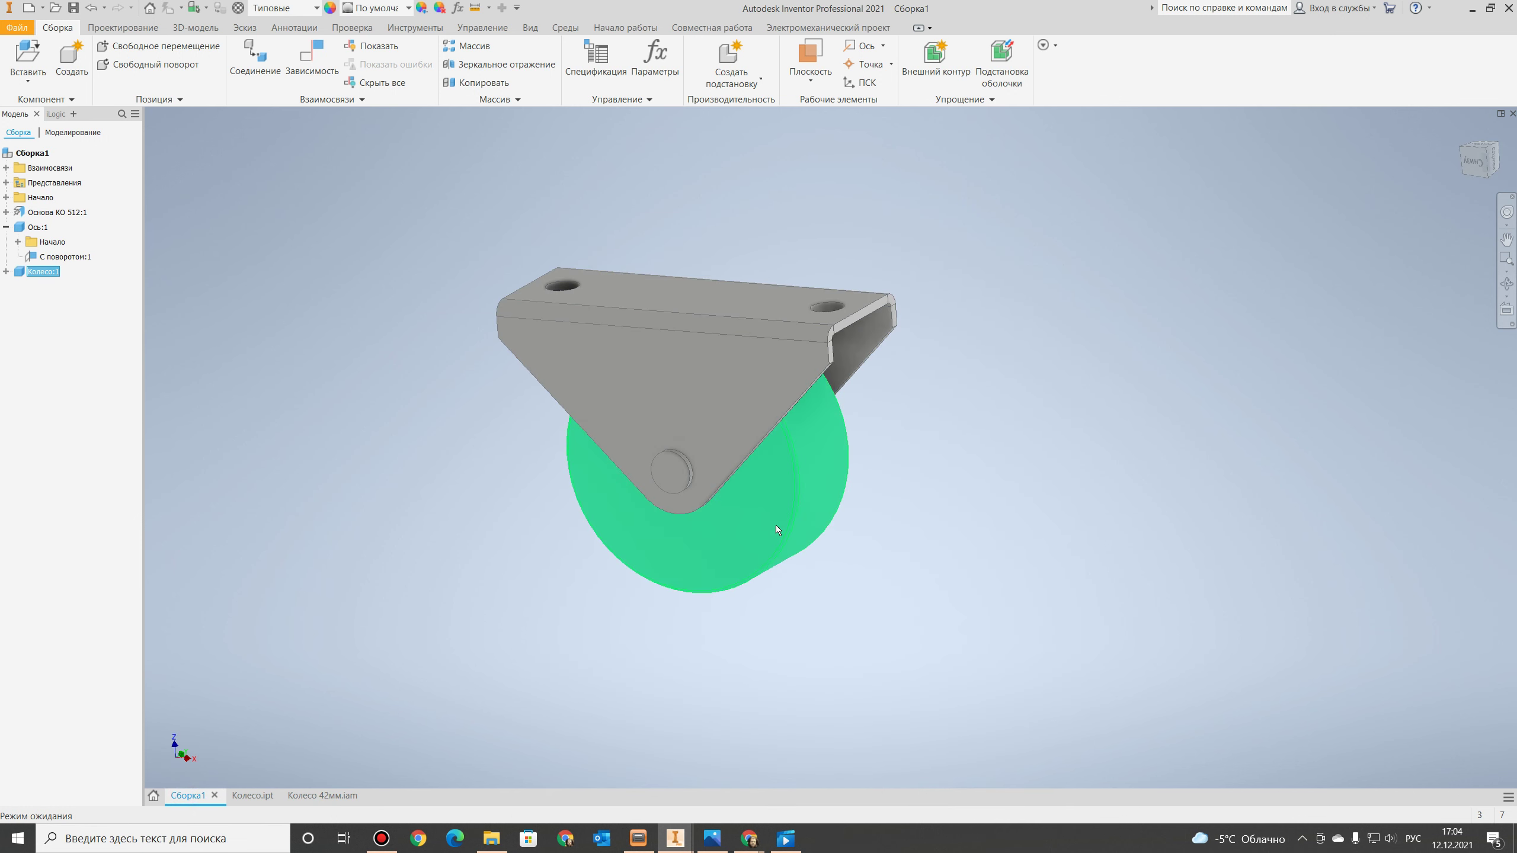
right_click(38, 272)
mouse_move(82, 460)
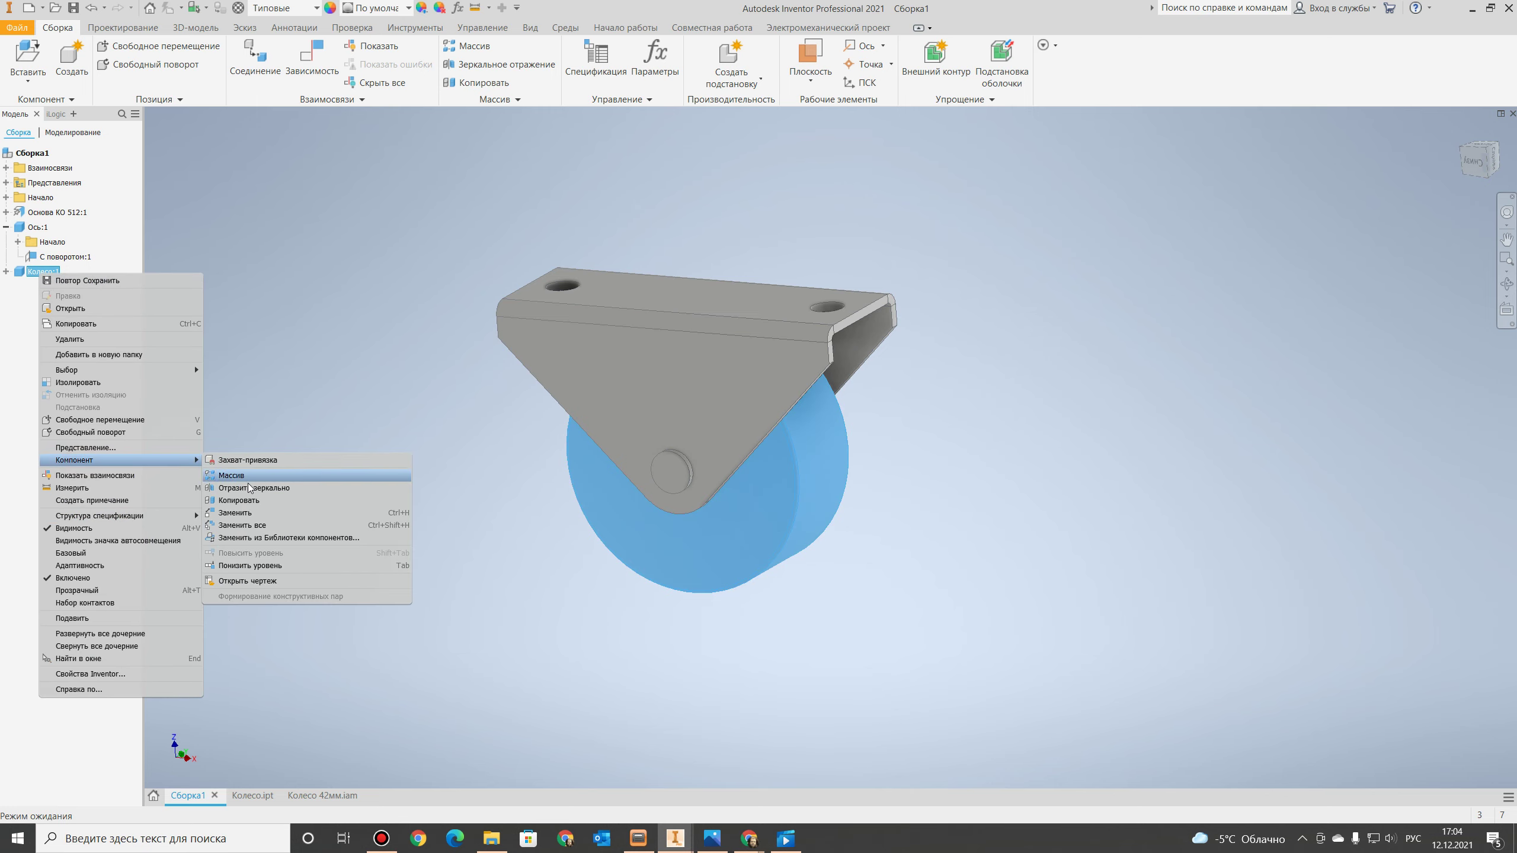
left_click(246, 512)
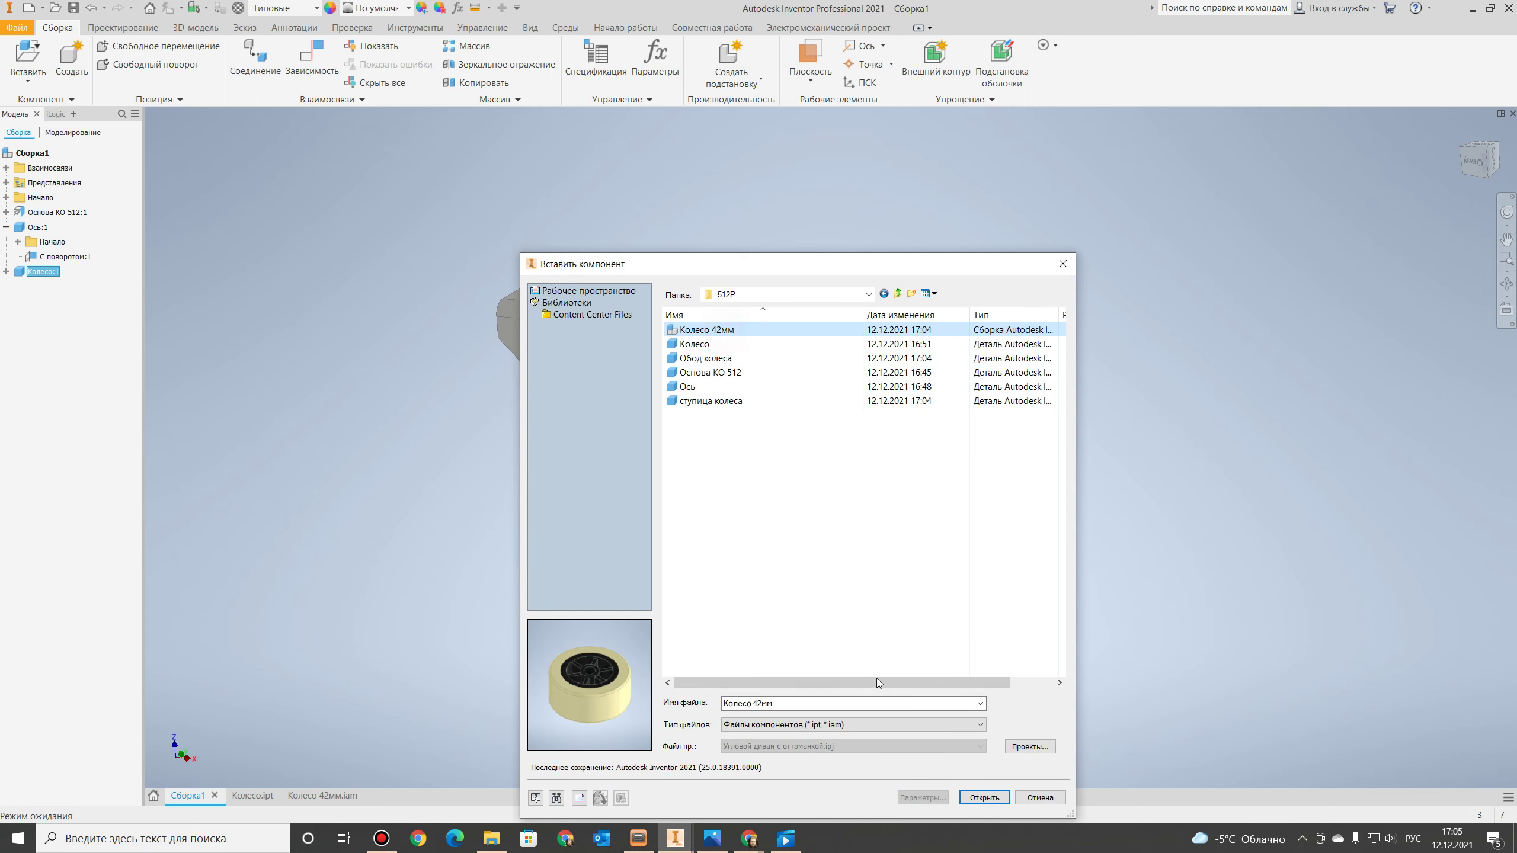
left_click(985, 798)
left_click(742, 469)
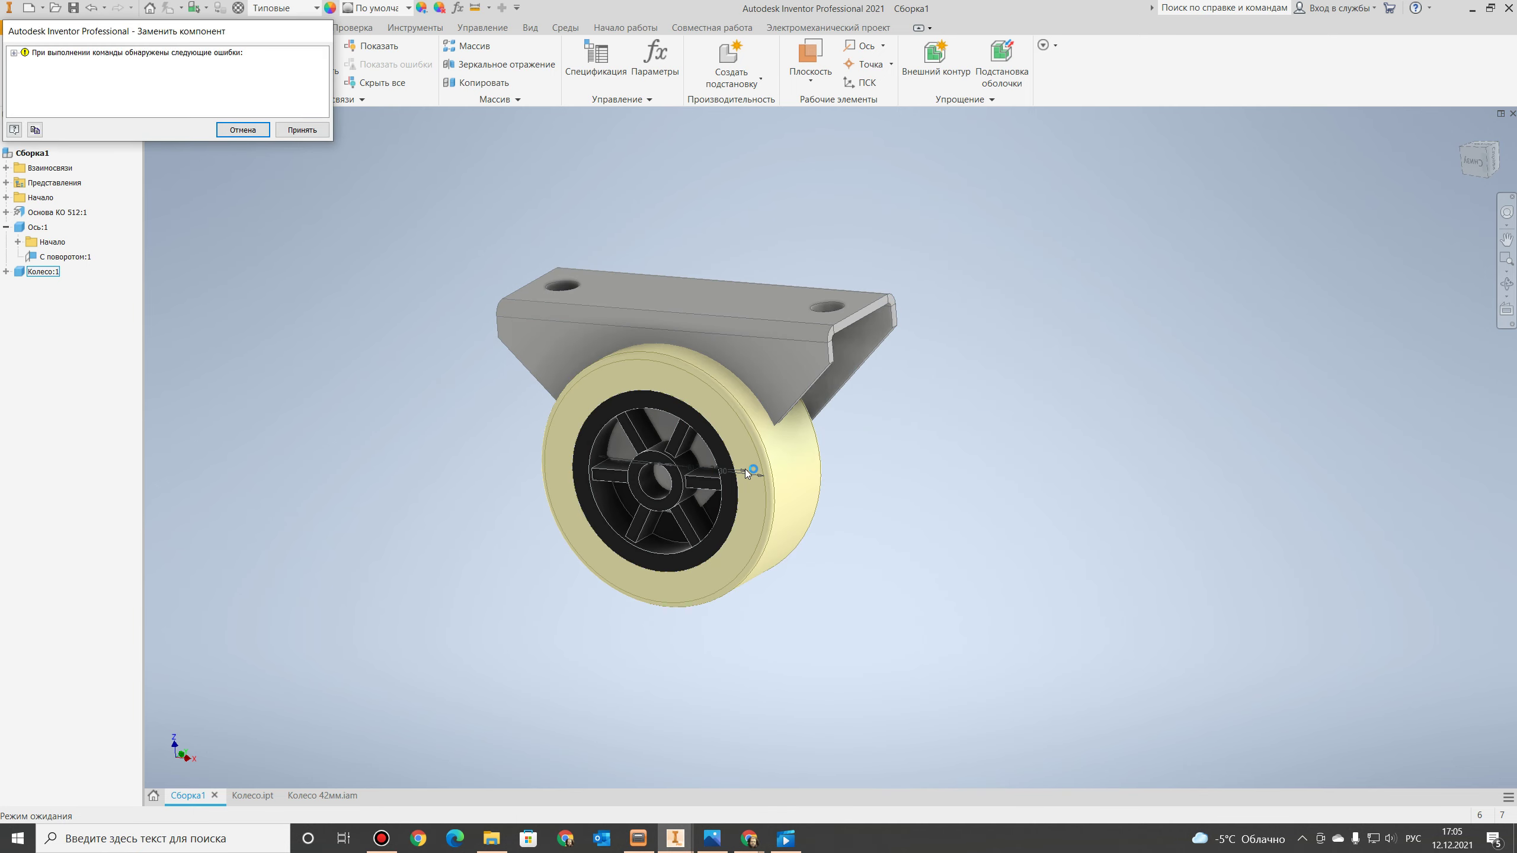
left_click(302, 130)
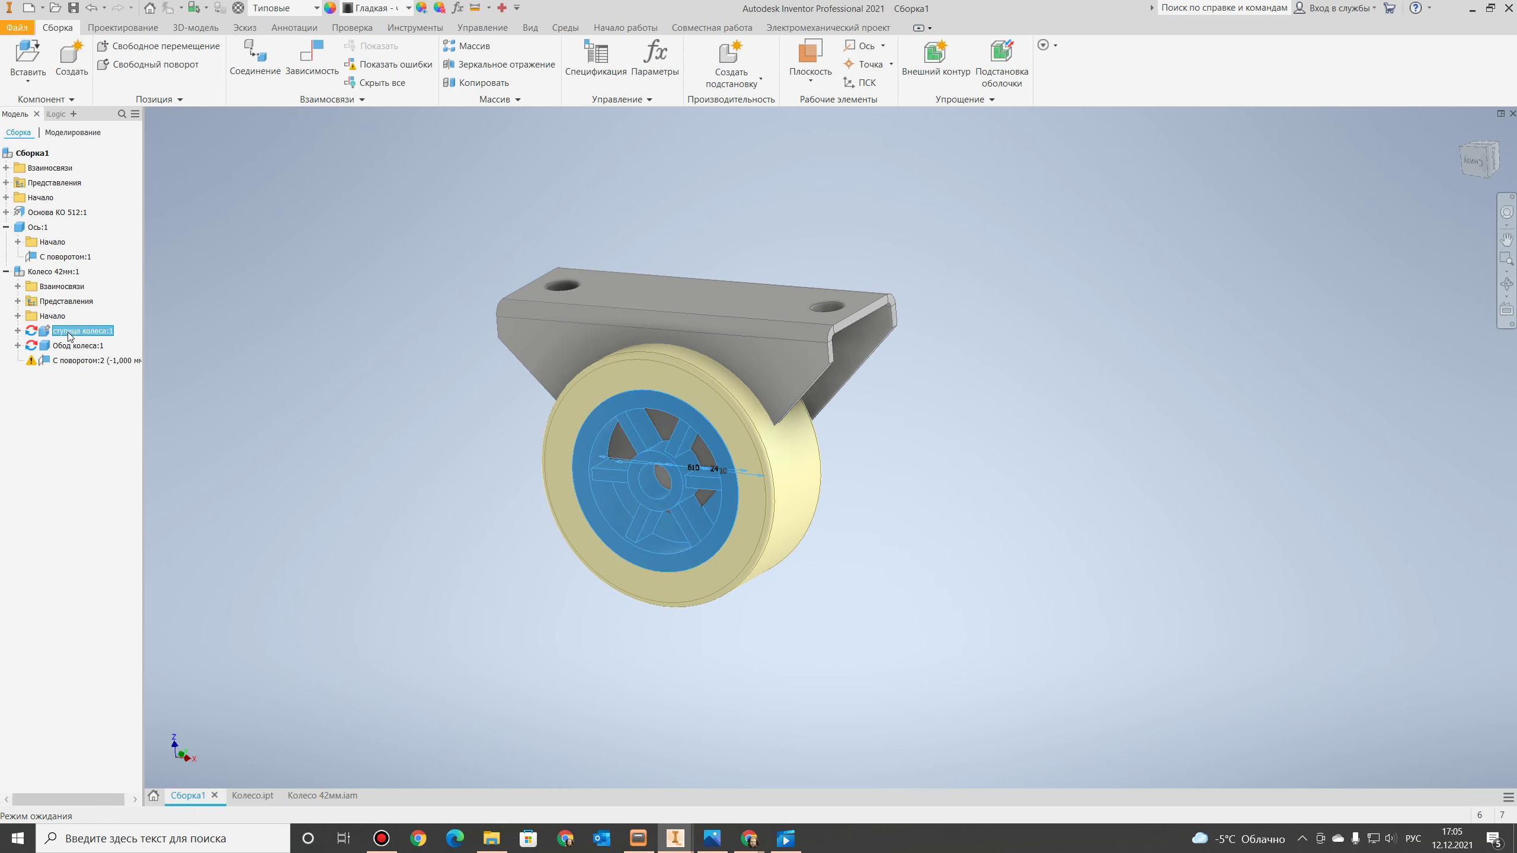
Delete the broken rotational joint under the Колесо 42мм component.
right_click(67, 333)
key("Escape")
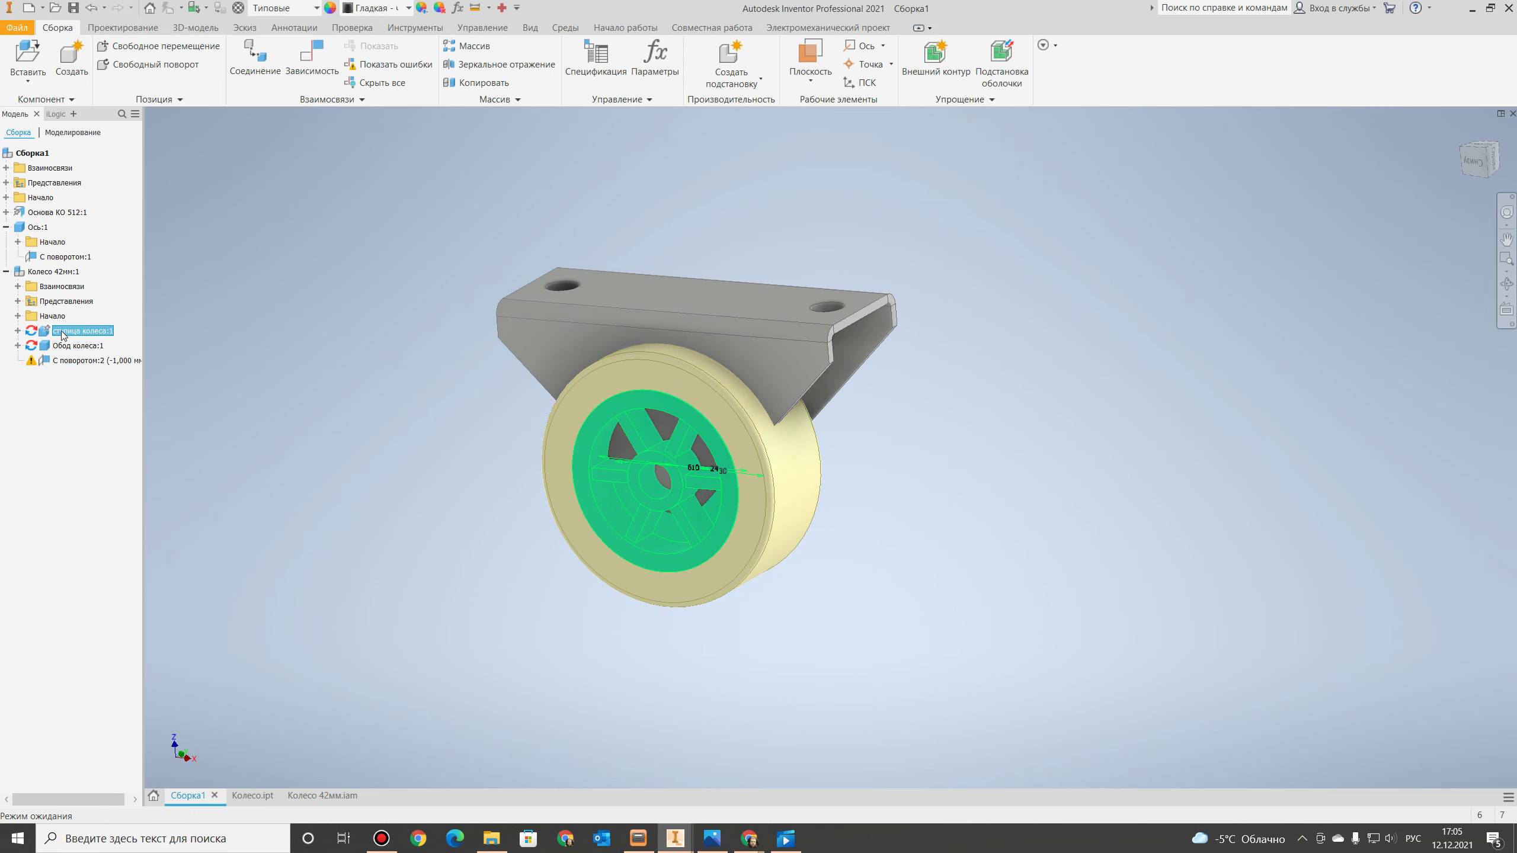
left_click(80, 361, "shift")
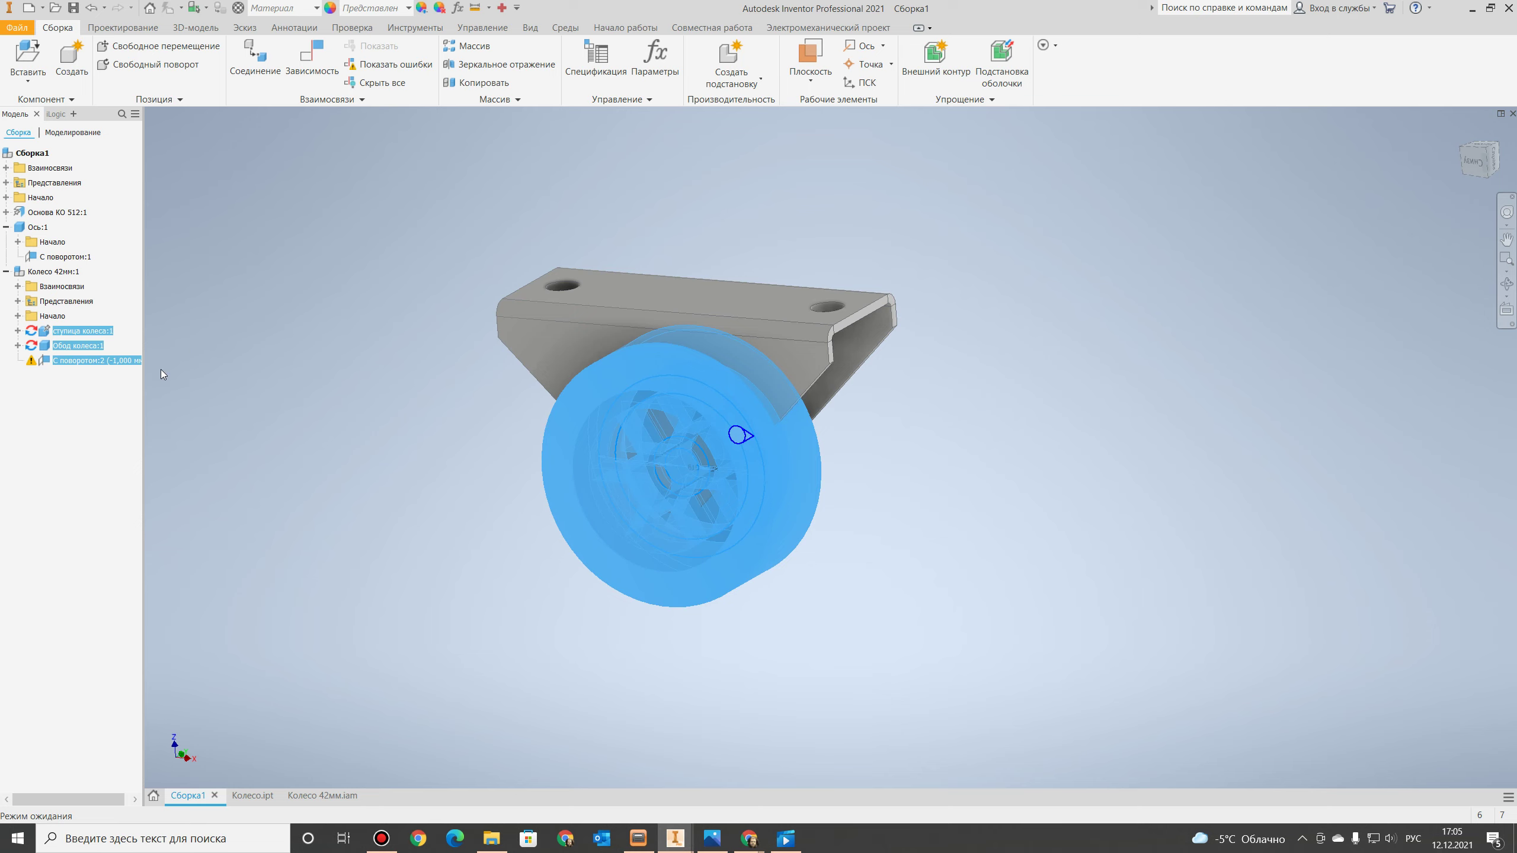
key("Delete")
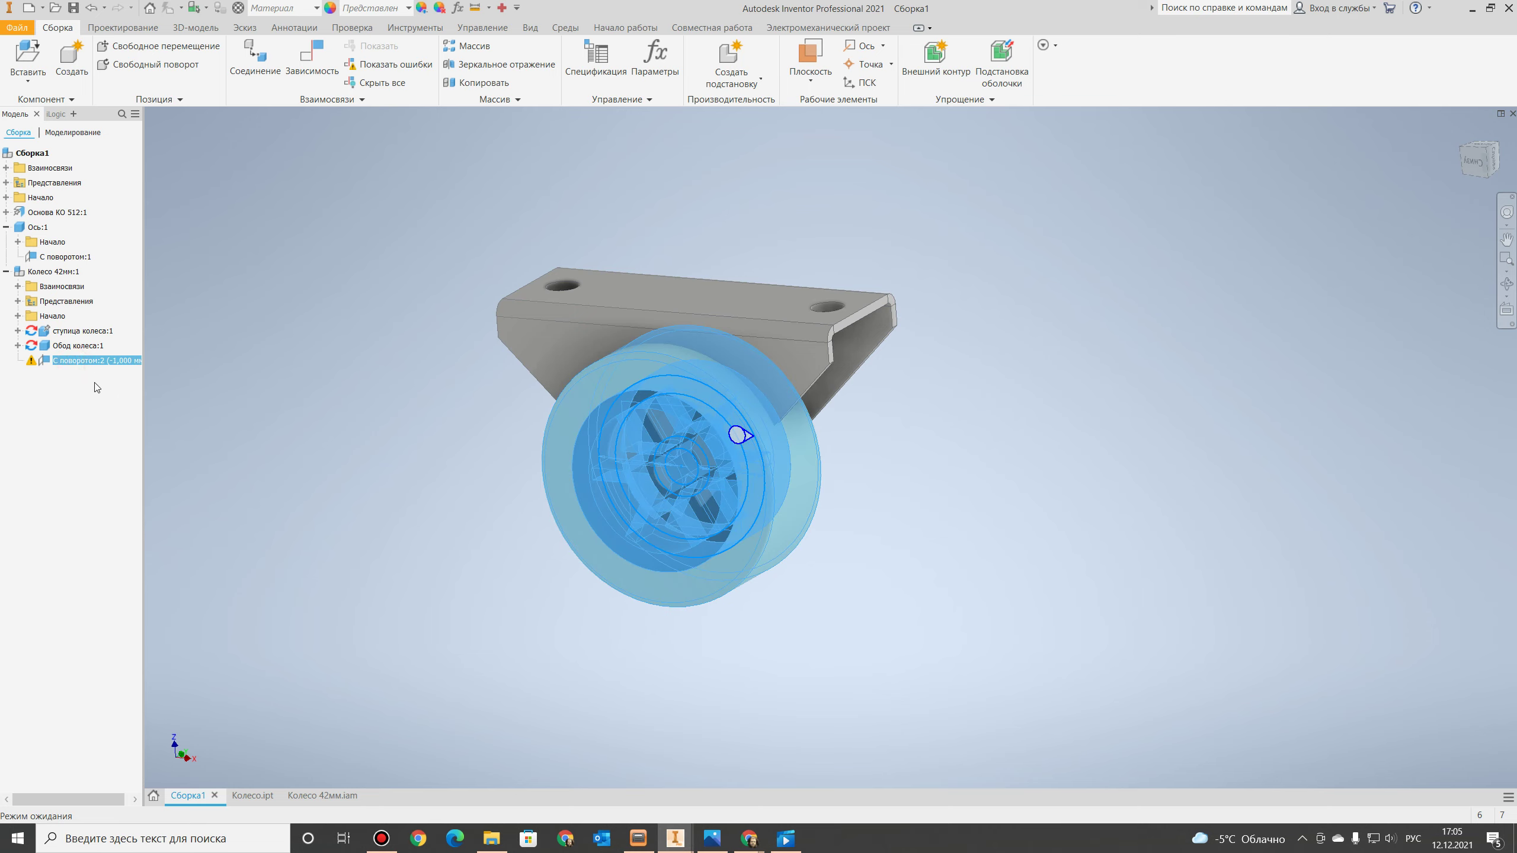
Move the wheel assembly out of the bracket, leaving the axle and the hub bore accessible.
left_click_drag(770, 475, 1173, 466)
key("Escape")
middle_click_drag(822, 446, 770, 460, "shift")
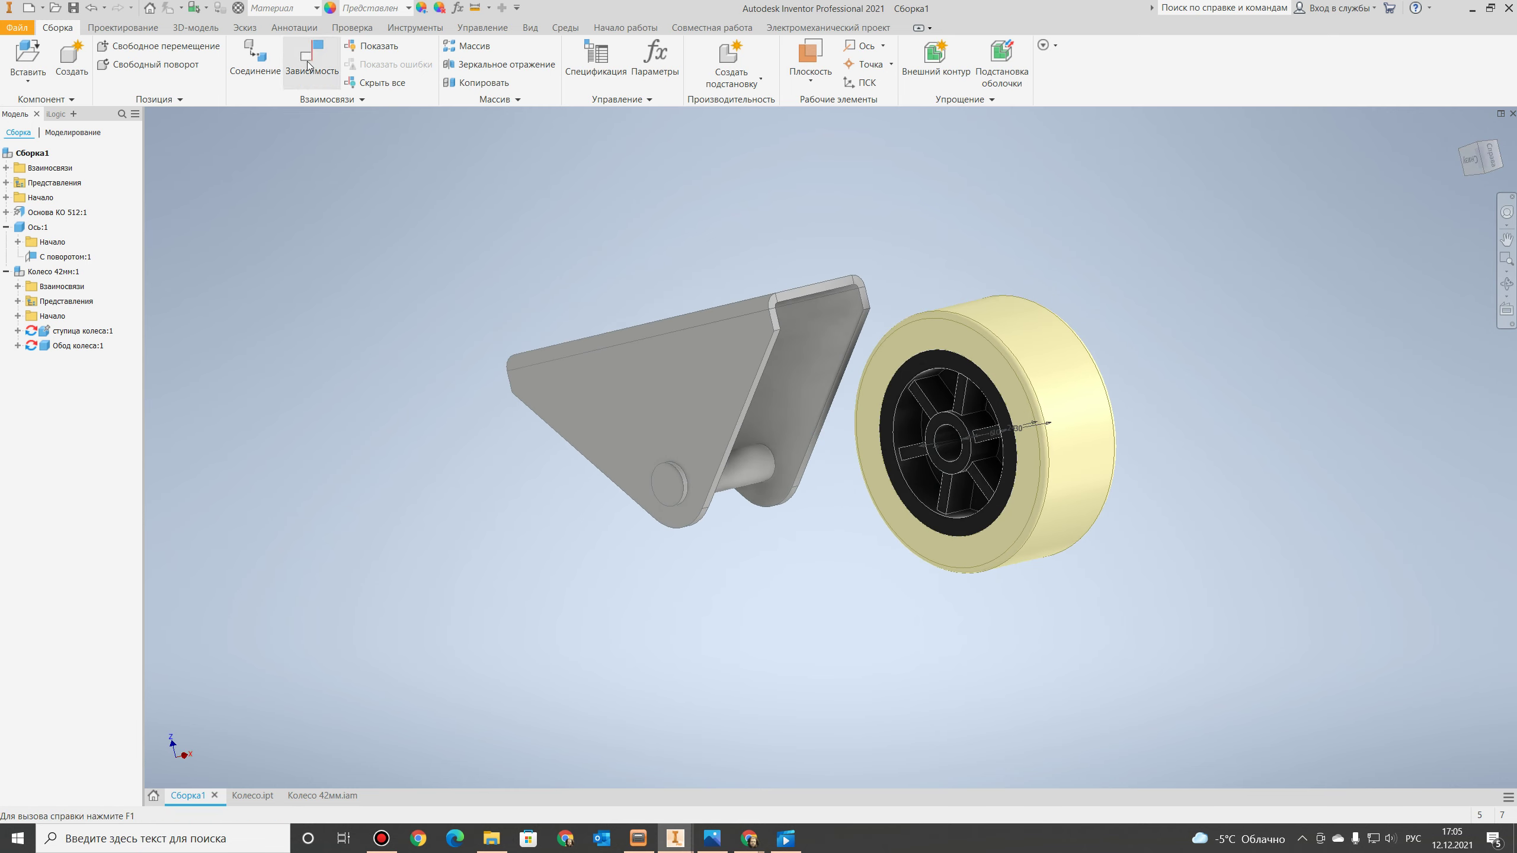
left_click(311, 57)
key("Escape")
scroll(635, 484, "up", 3)
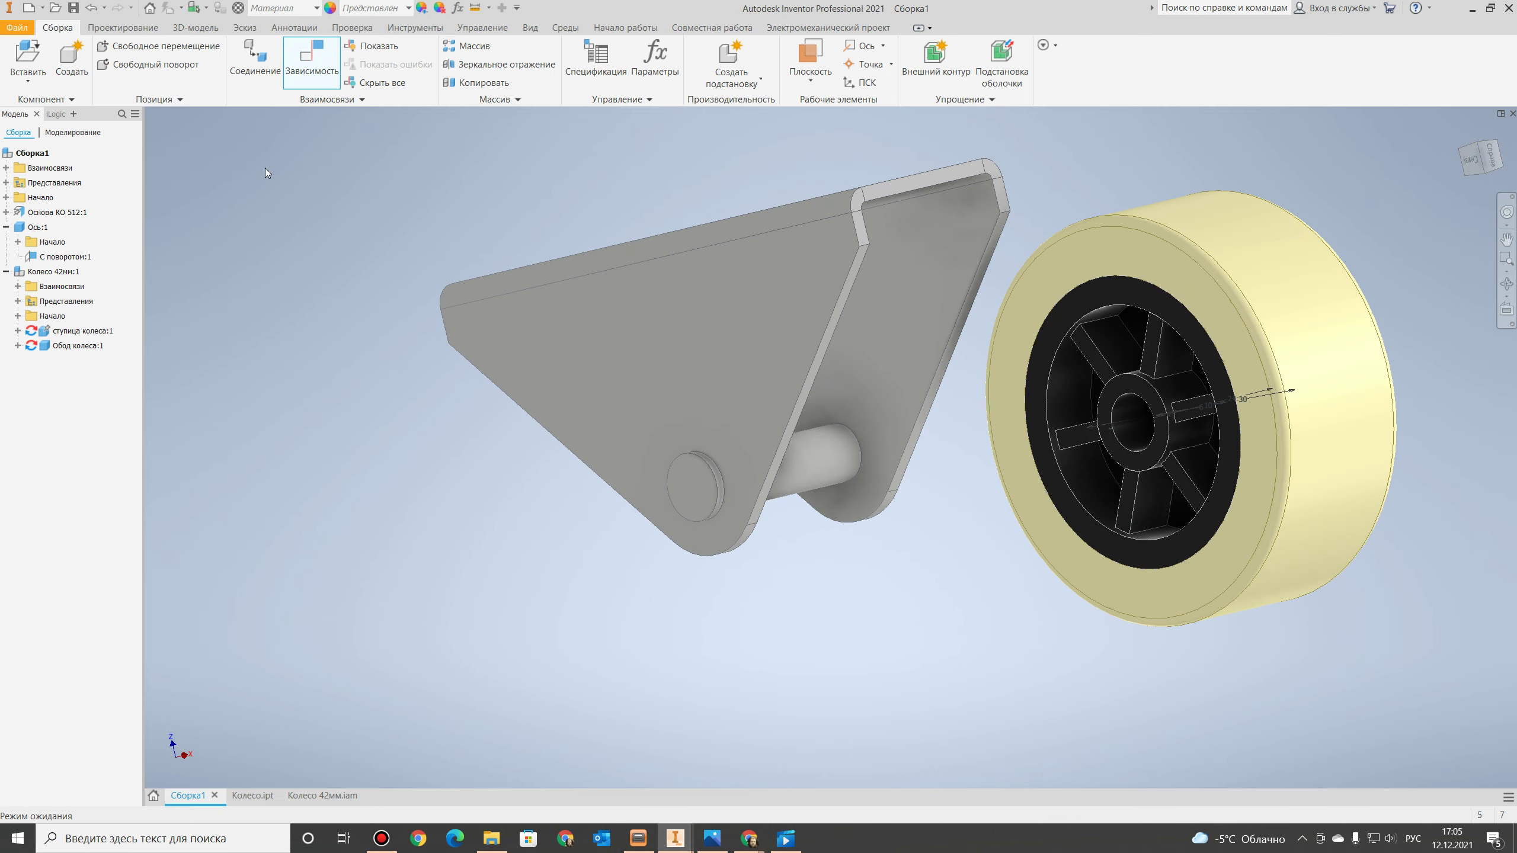
Add a rotational joint between the wheel hub's bore and the axle with a gap of -1 mm.
left_click(254, 57)
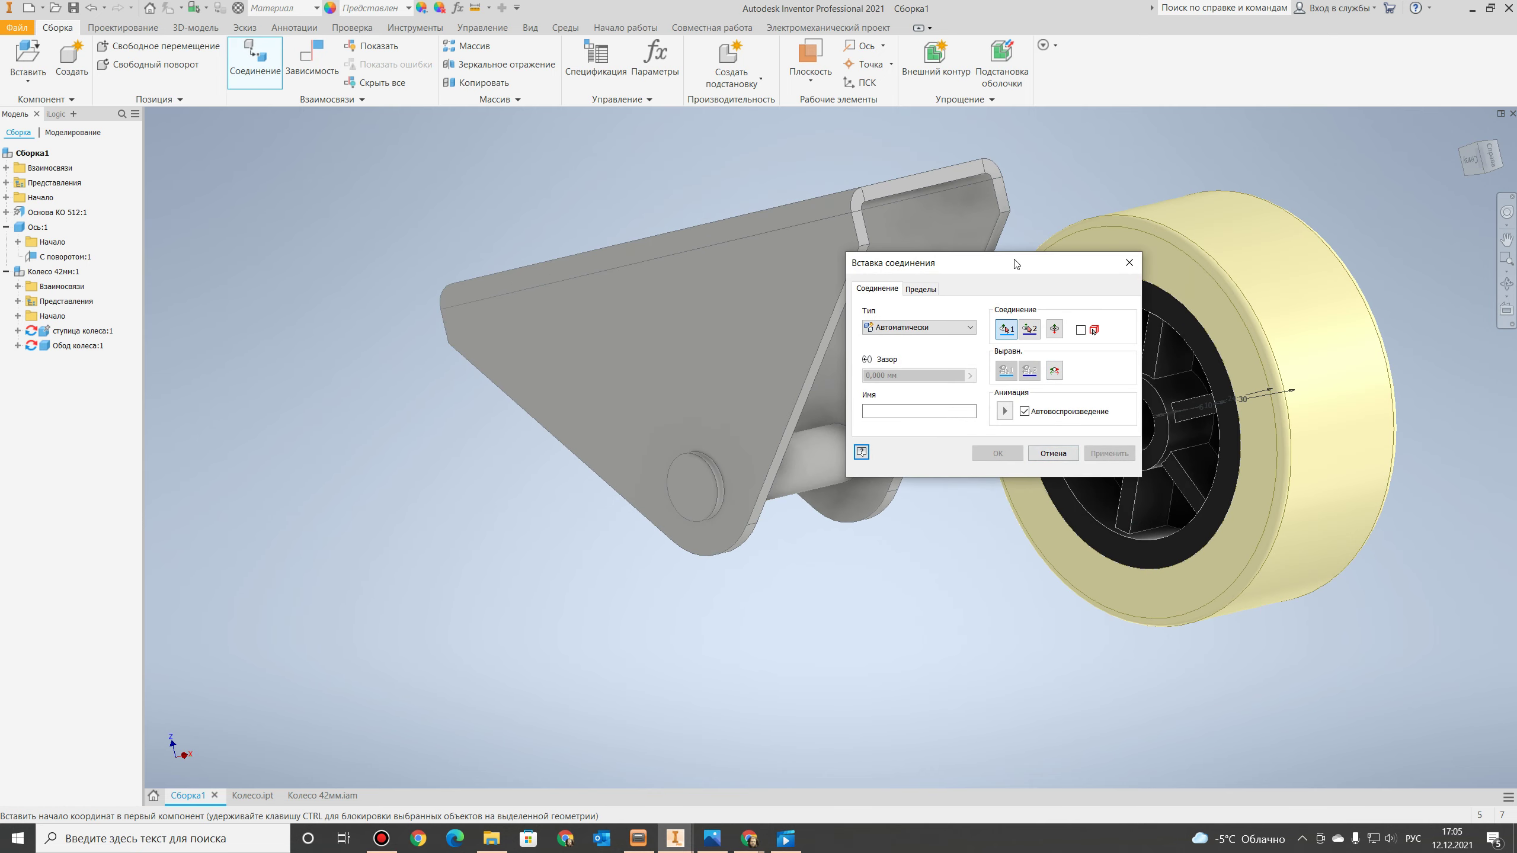
left_click_drag(1015, 265, 482, 296)
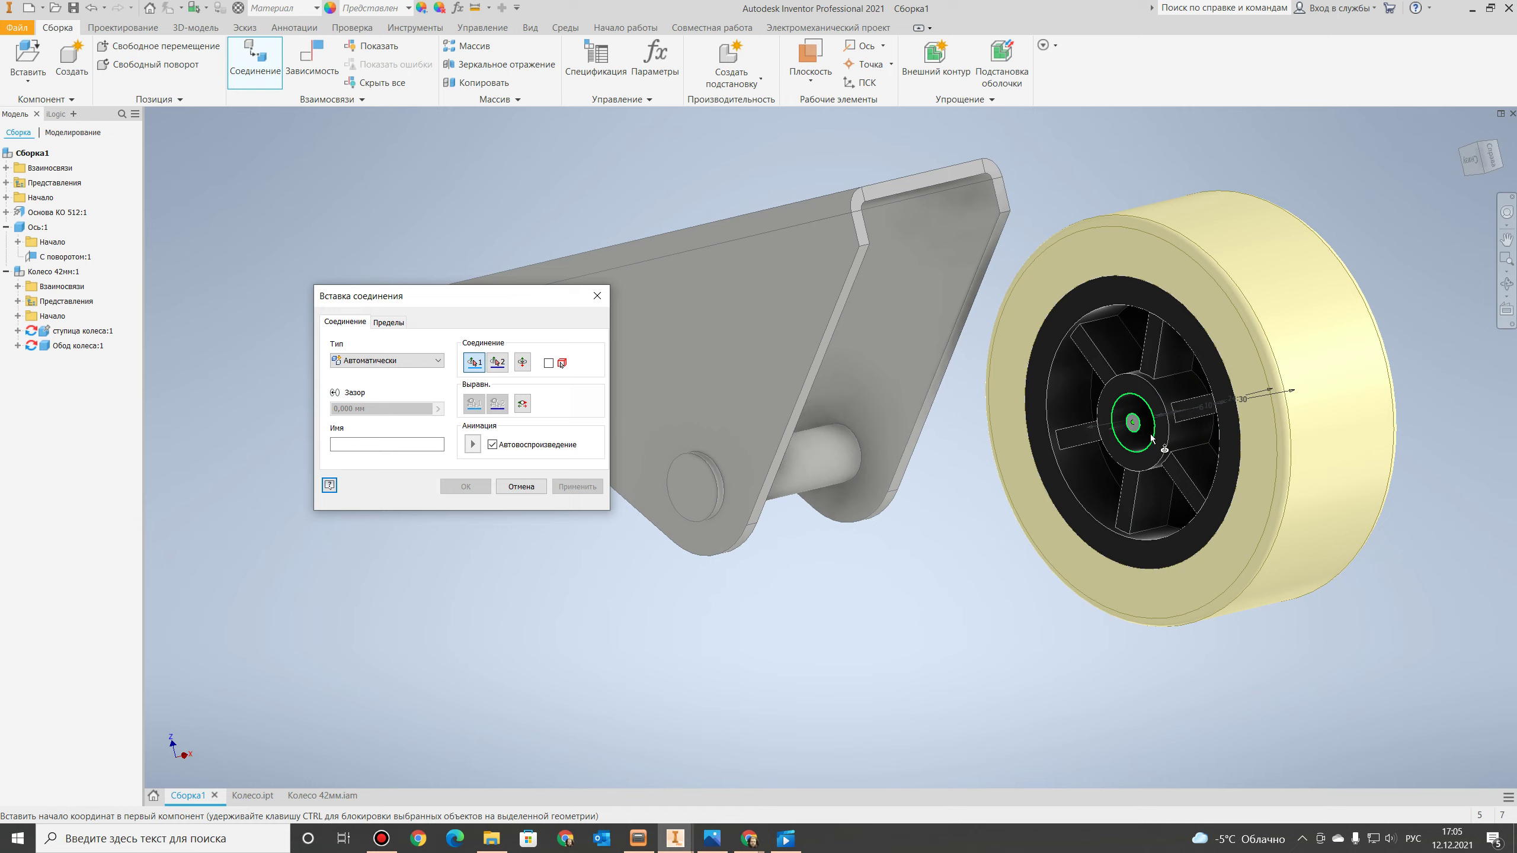
left_click(1133, 422)
left_click(861, 457)
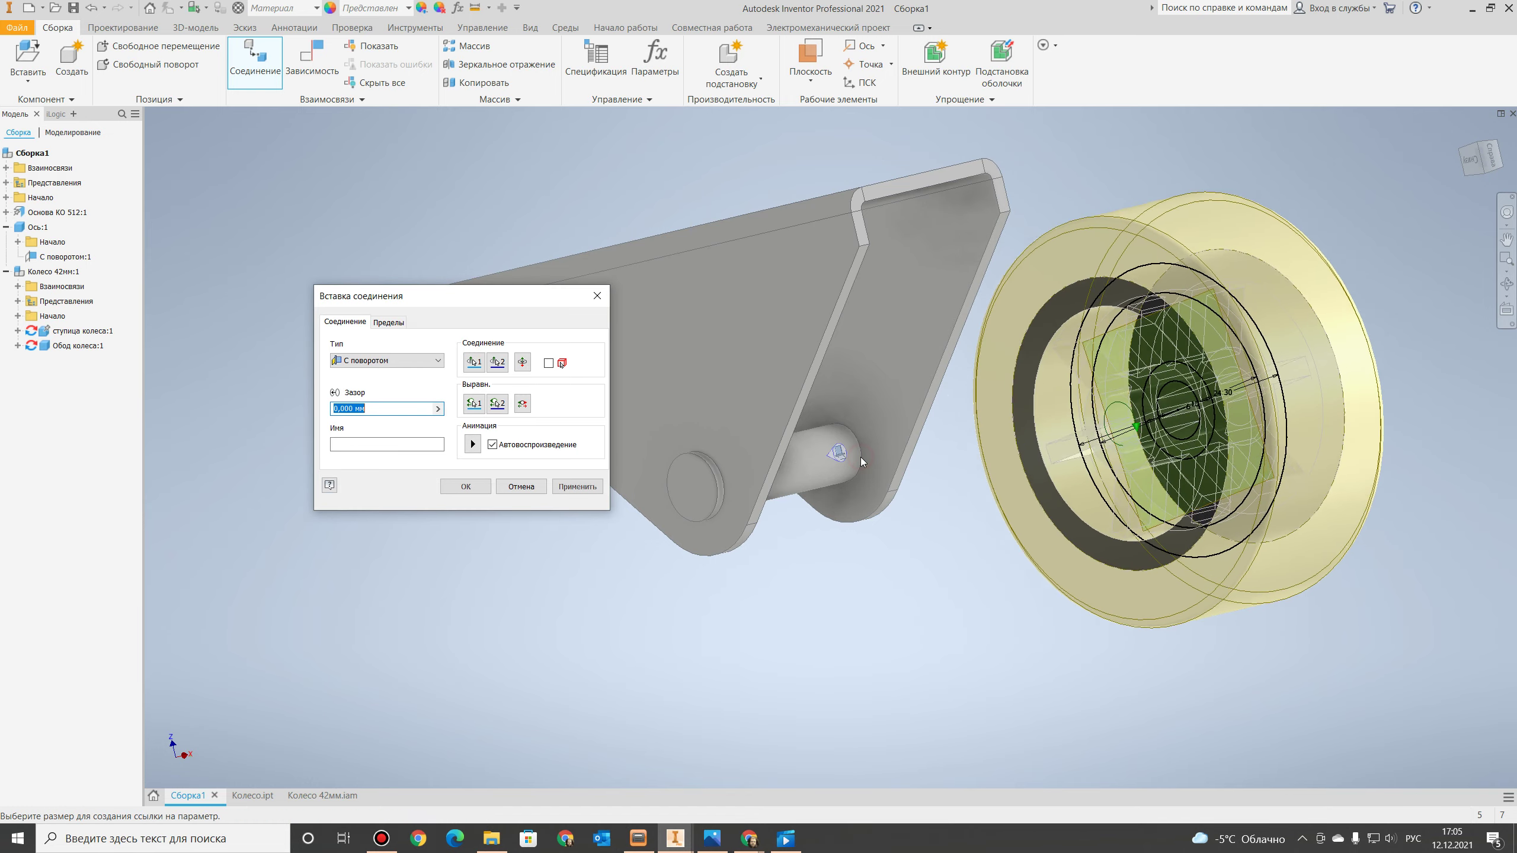
left_click(523, 362)
left_click(359, 409)
type("1")
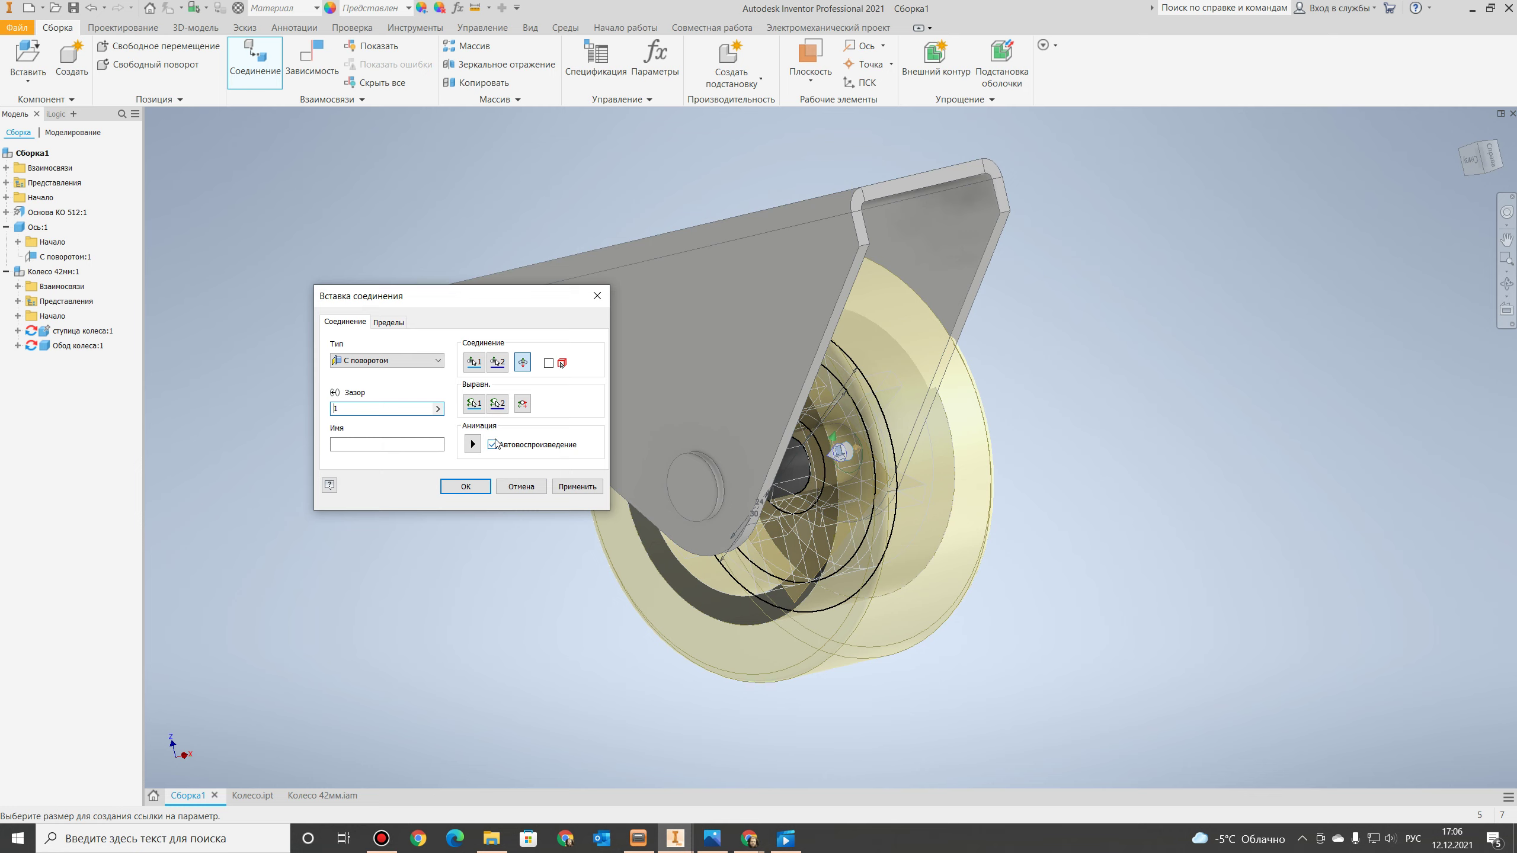
key("Home")
type("-")
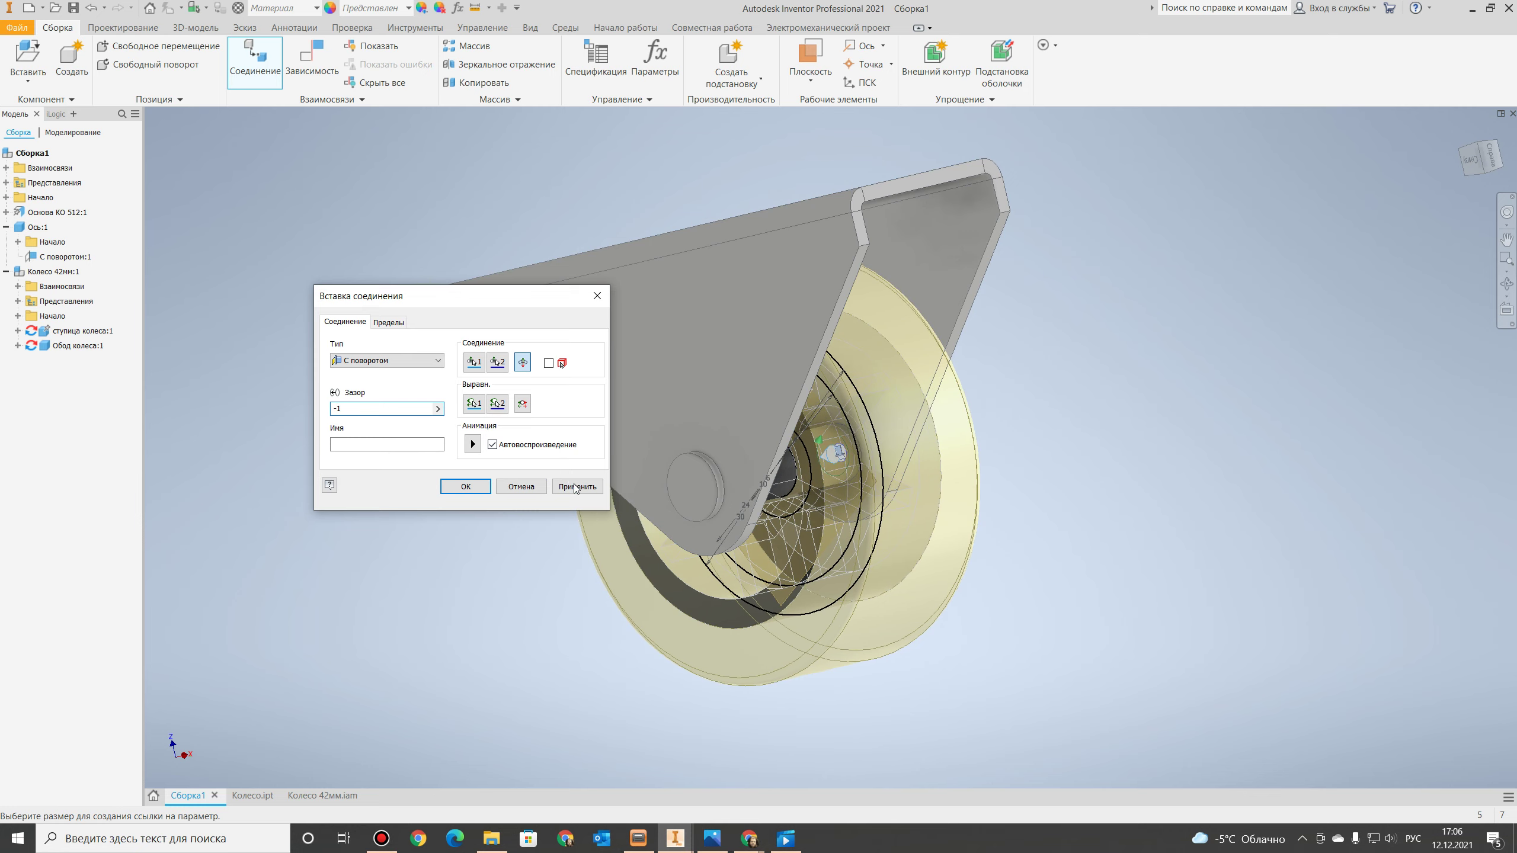
left_click(577, 487)
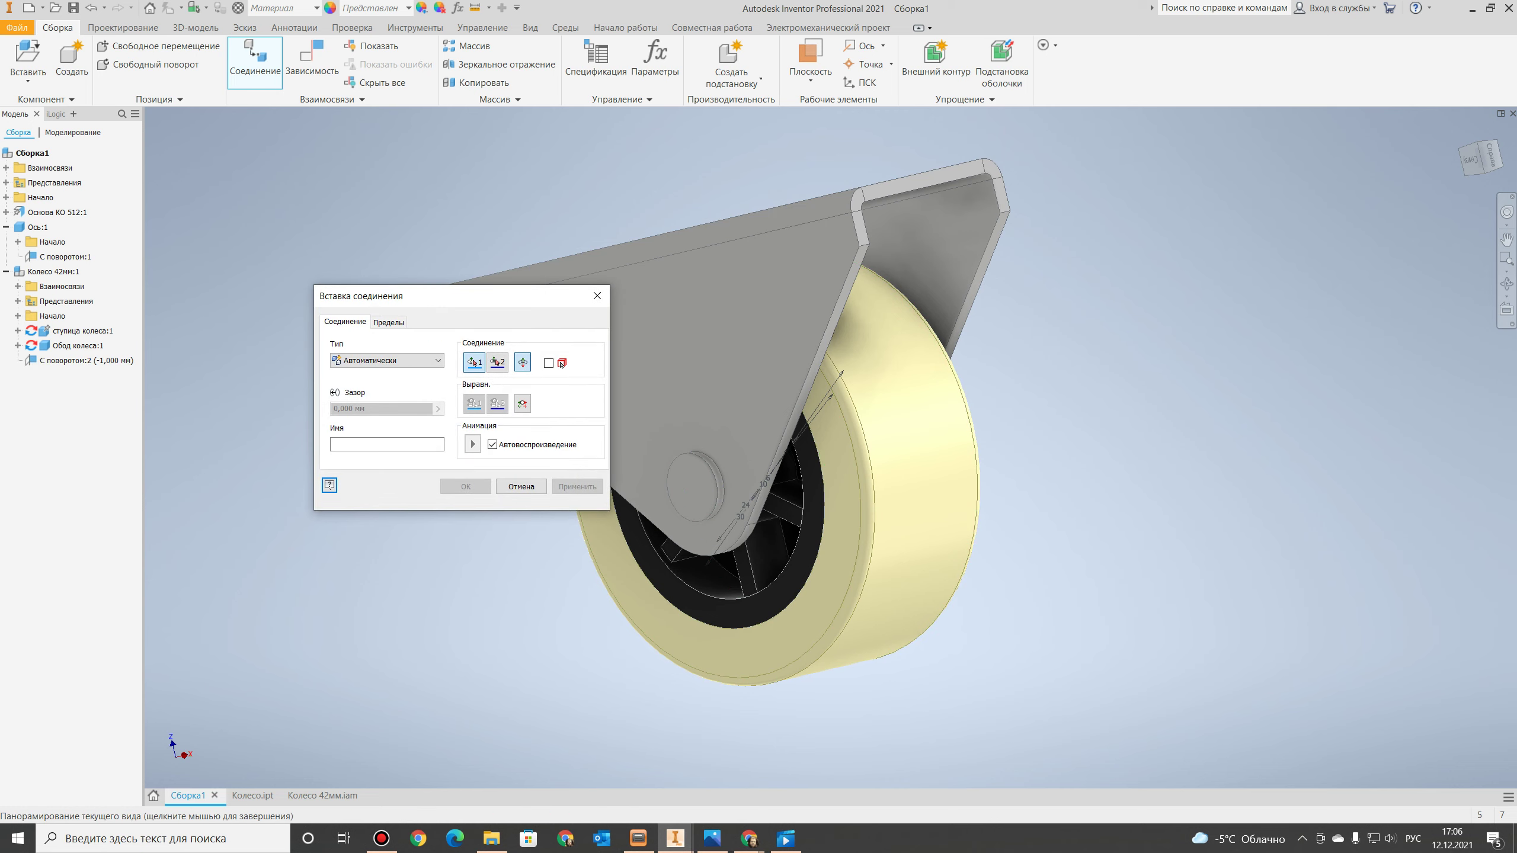
left_click(1501, 177)
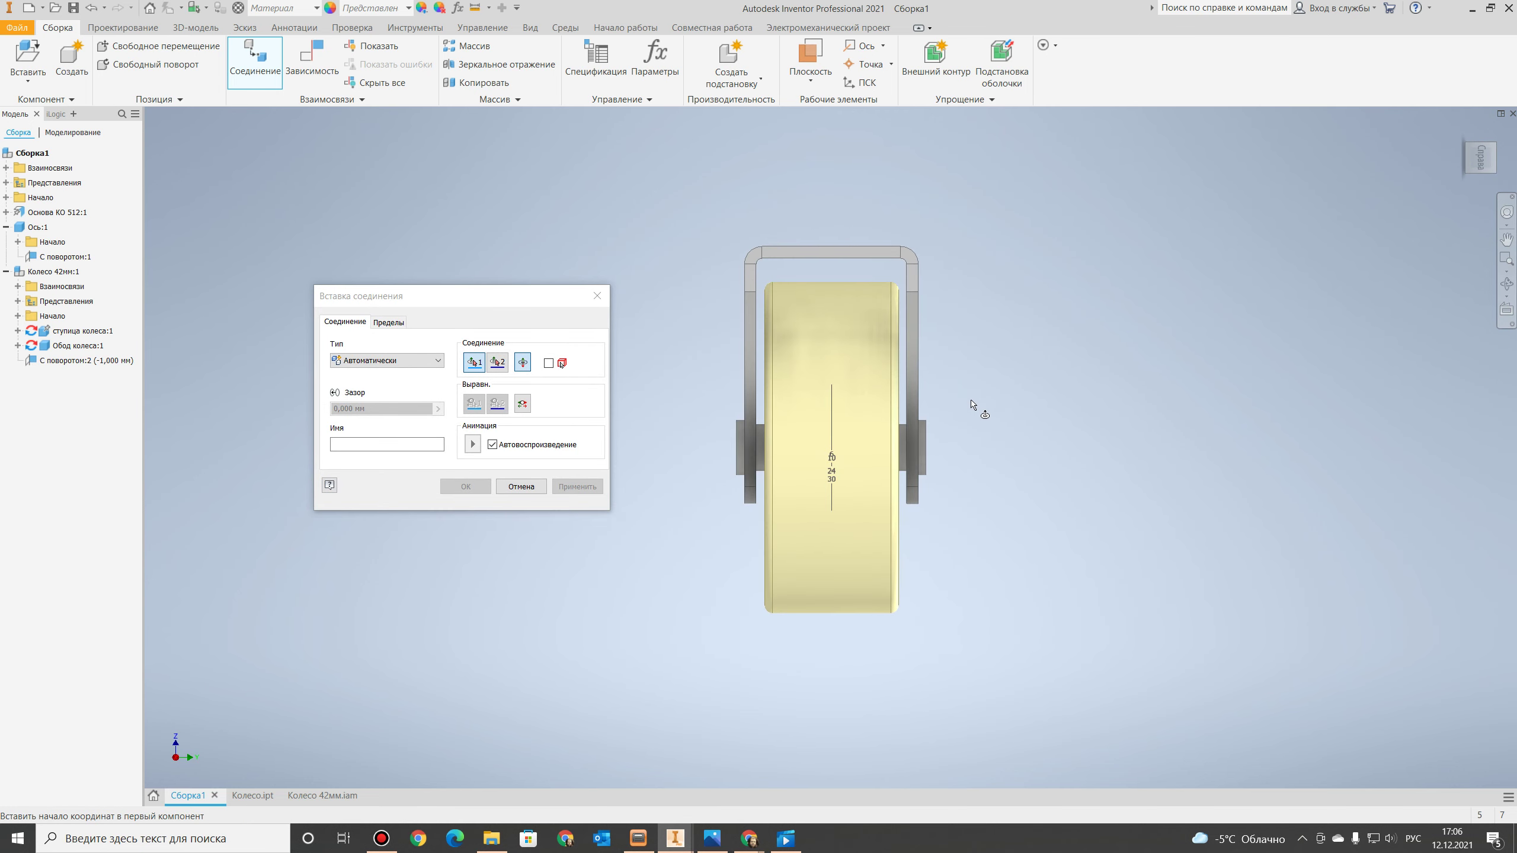
left_click(521, 486)
Hide the sketch Эскиз1 of the wheel hub inside the wheel assembly.
left_click(18, 345)
left_click(18, 331)
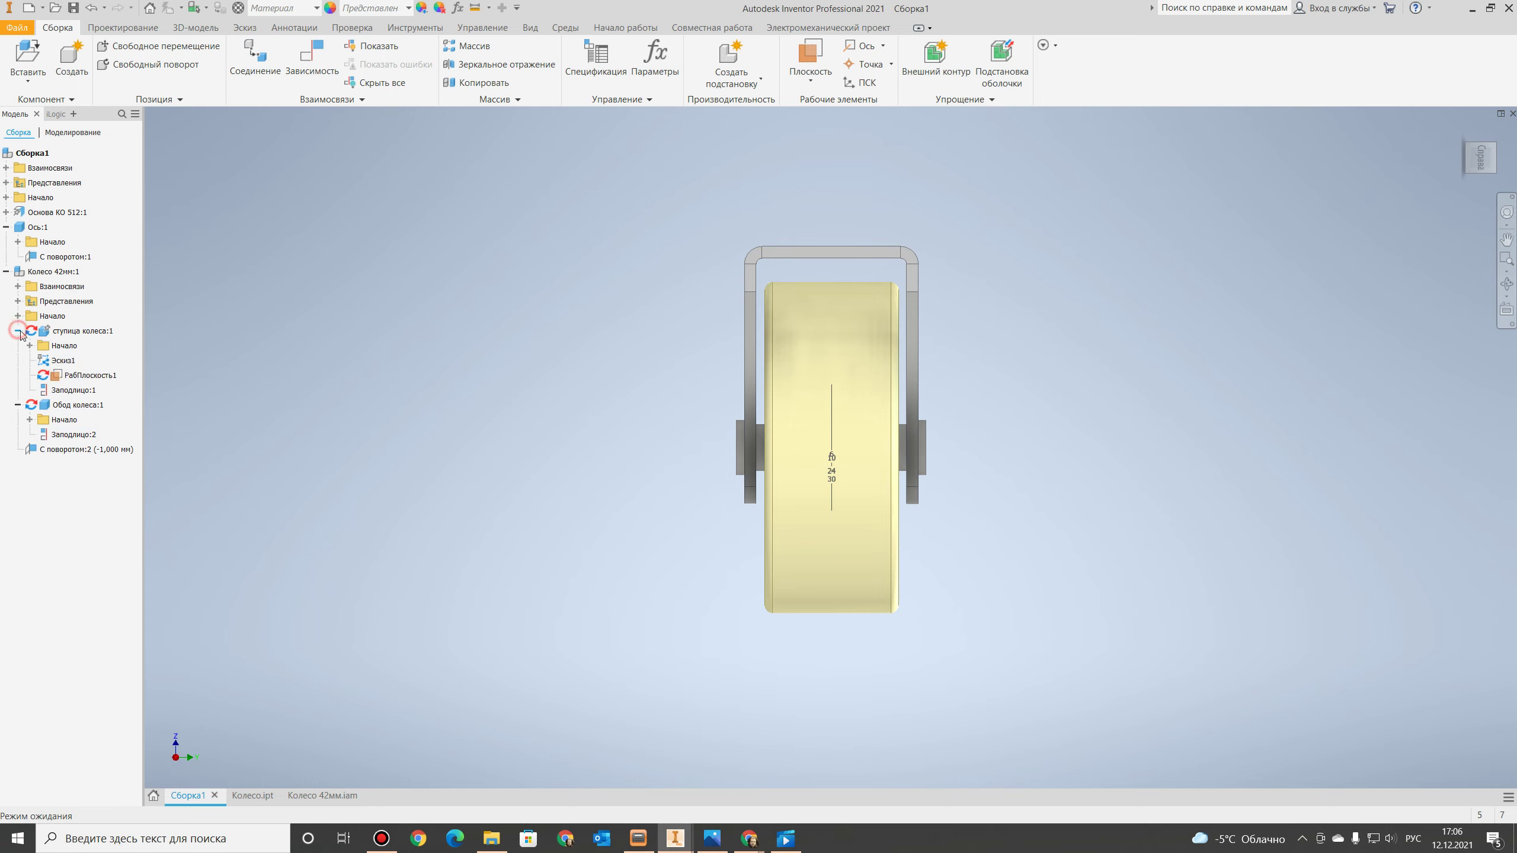
left_click(54, 360)
right_click(53, 361)
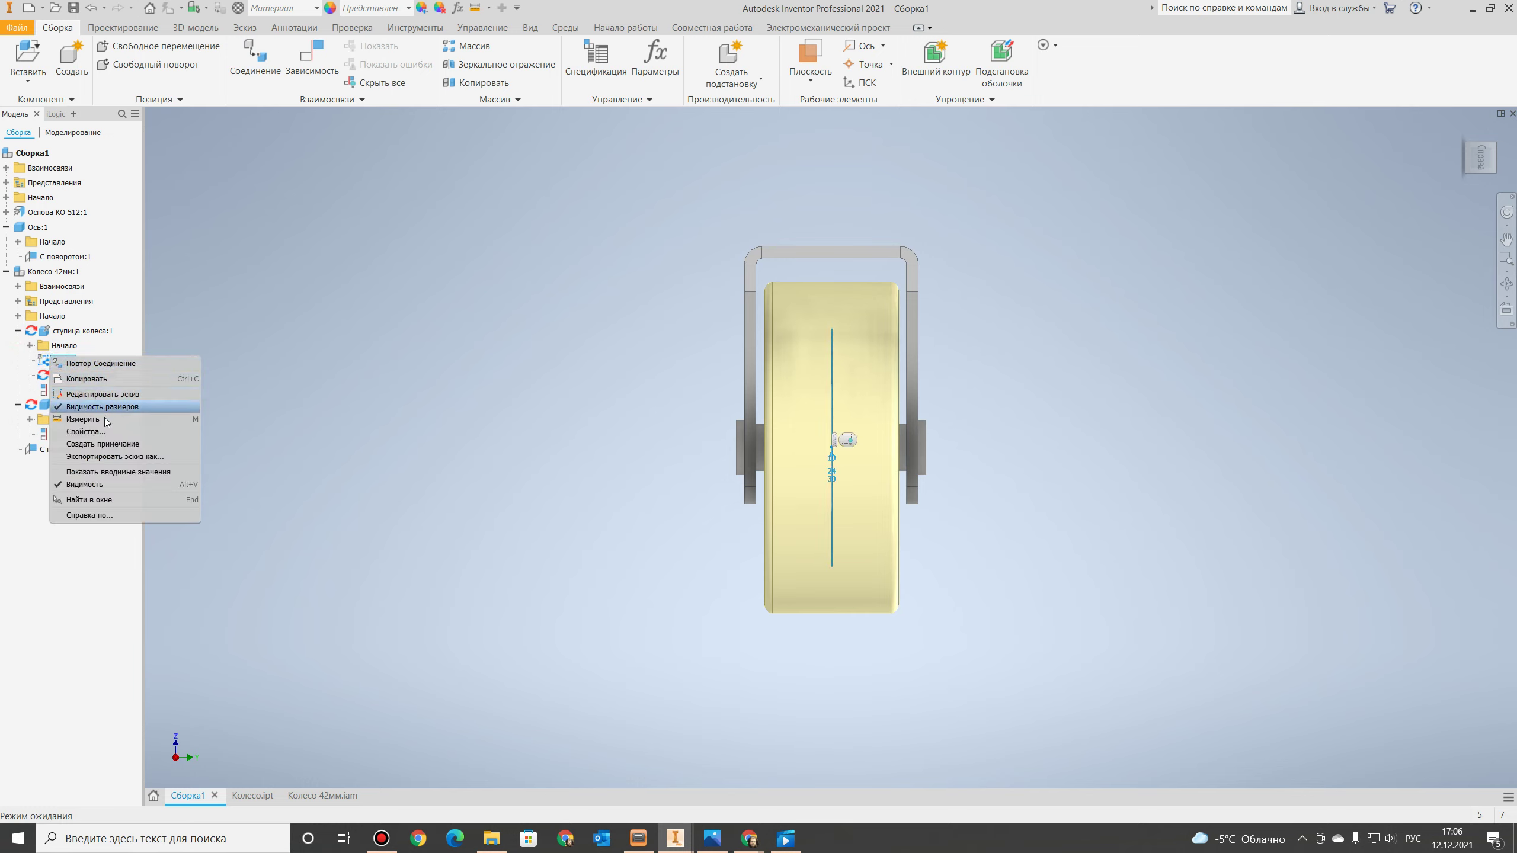
left_click(92, 484)
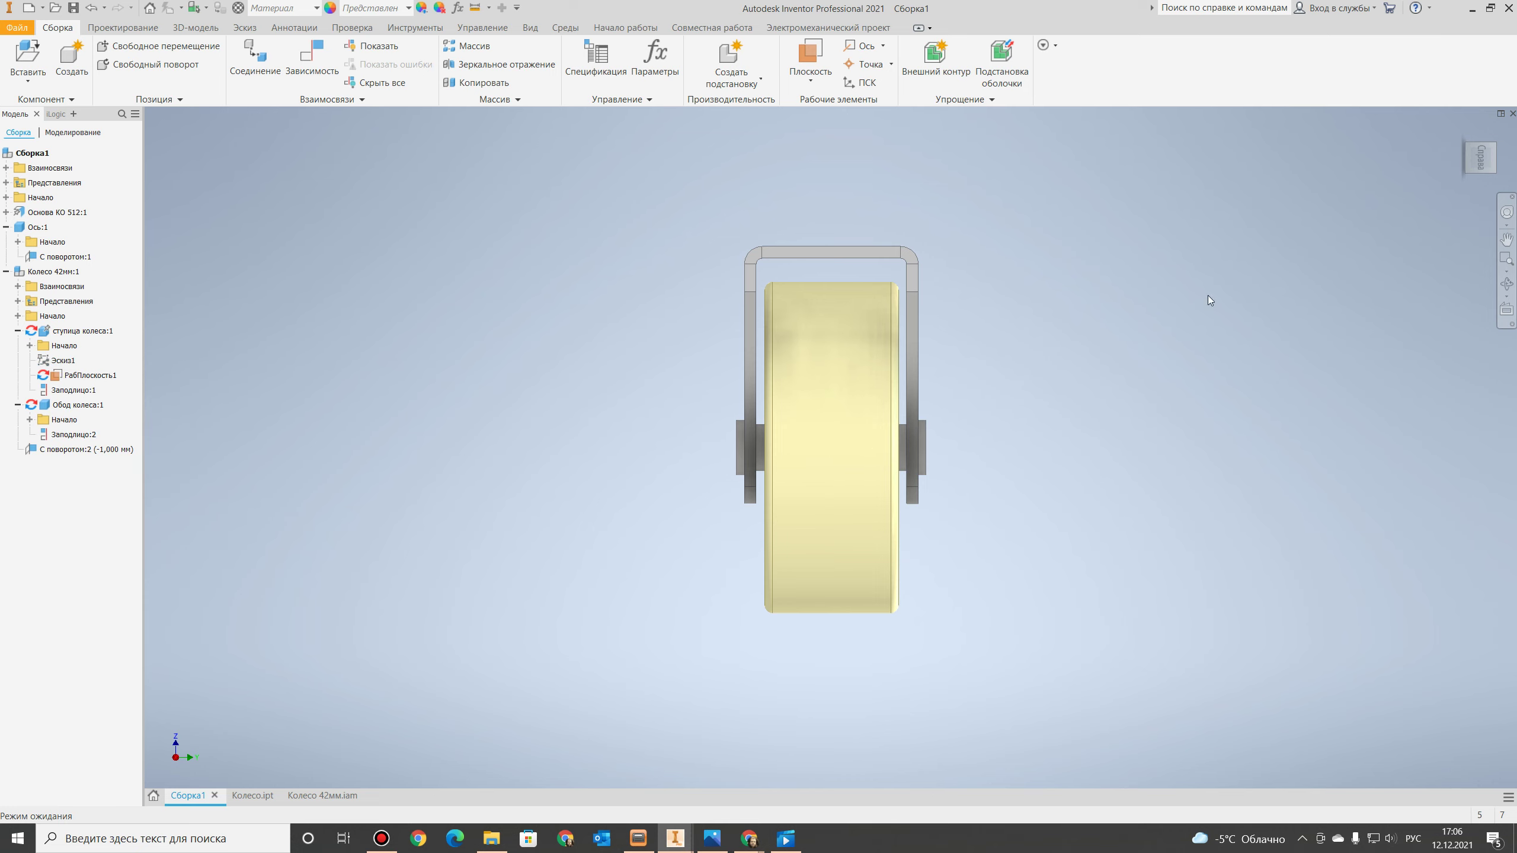
Examine the assembled castor from several sides, checking how the wheel sits in the bracket.
left_click(1484, 157)
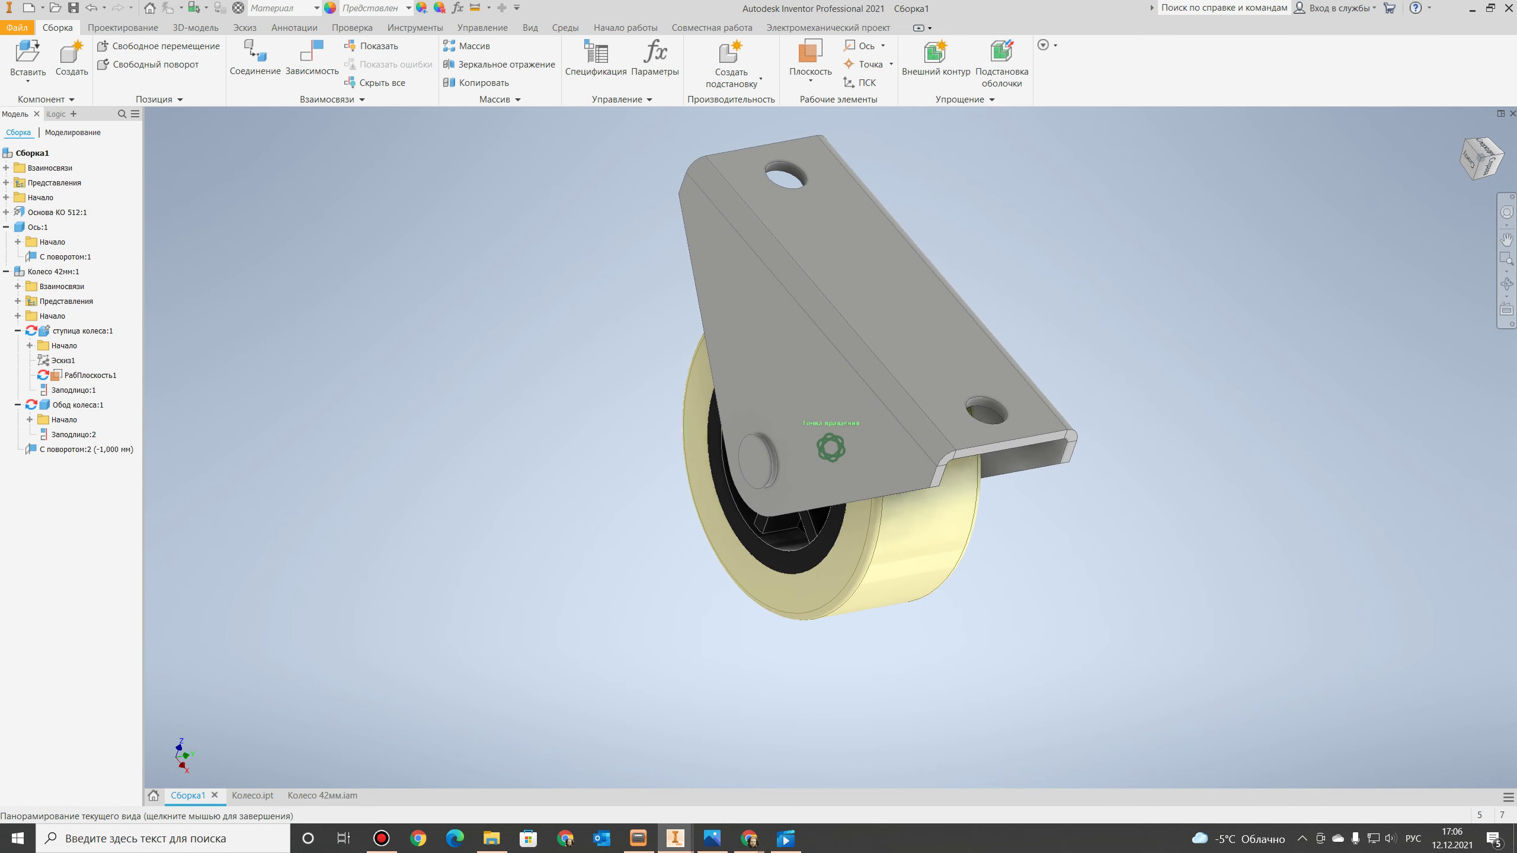
left_click(1472, 164)
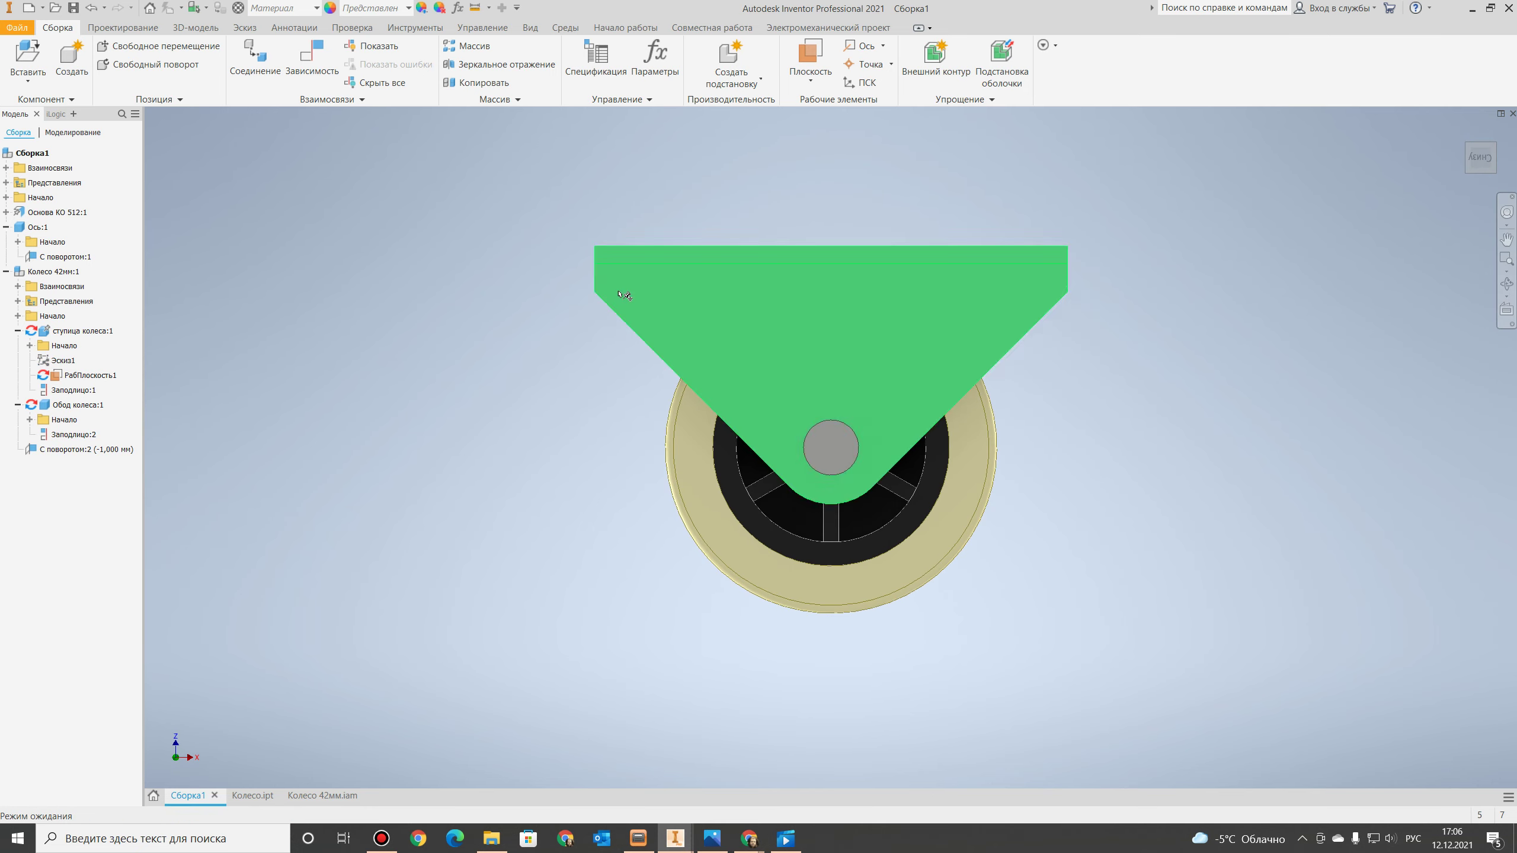
middle_click_drag(677, 309, 490, 265)
left_click(488, 265)
scroll(654, 356, "down", 5)
left_click(633, 413)
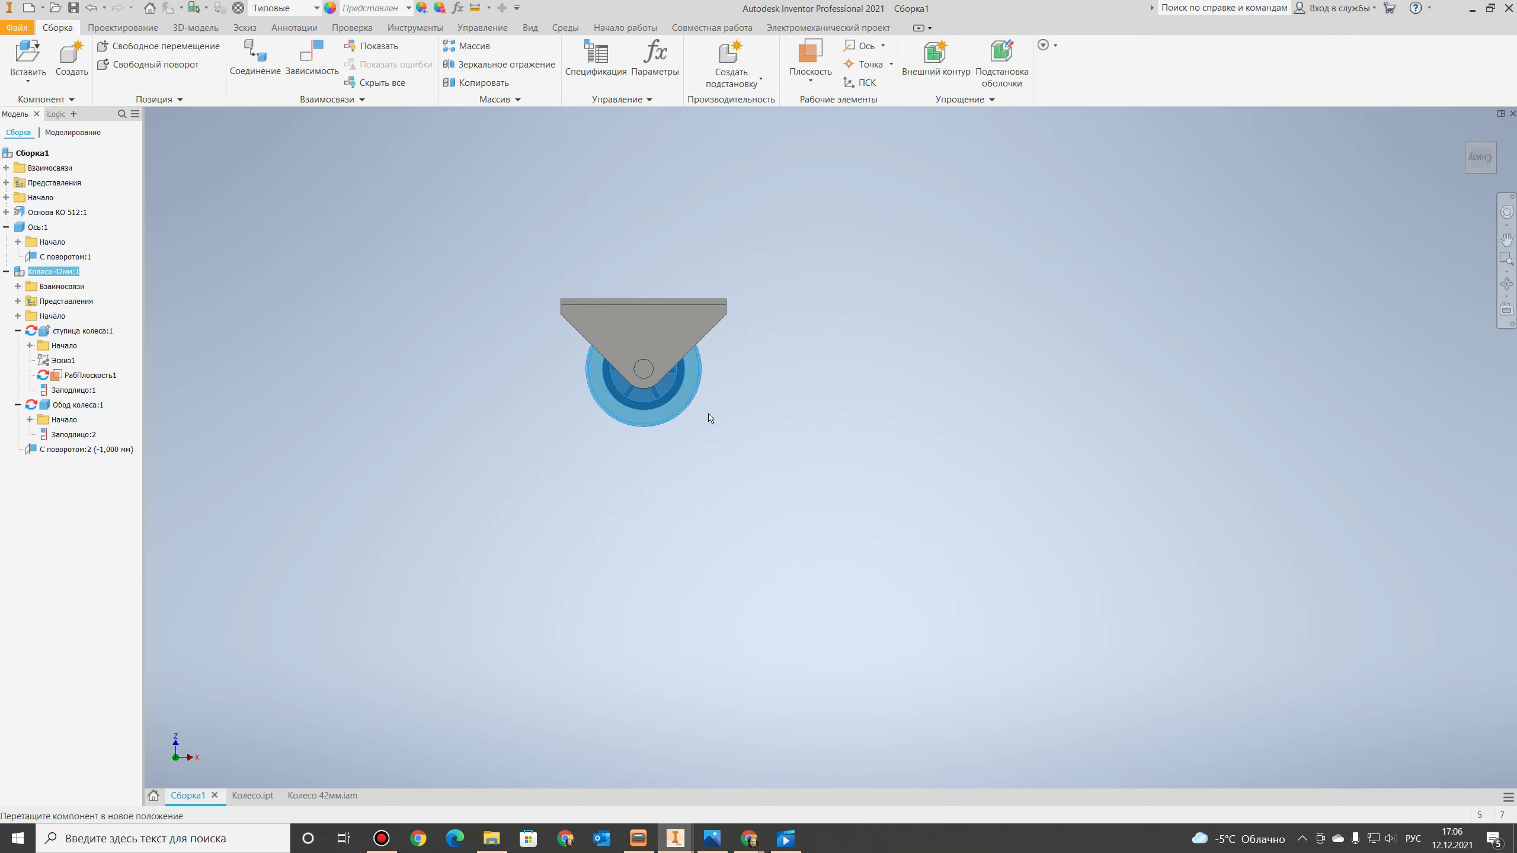
key("Escape")
left_click(1477, 162)
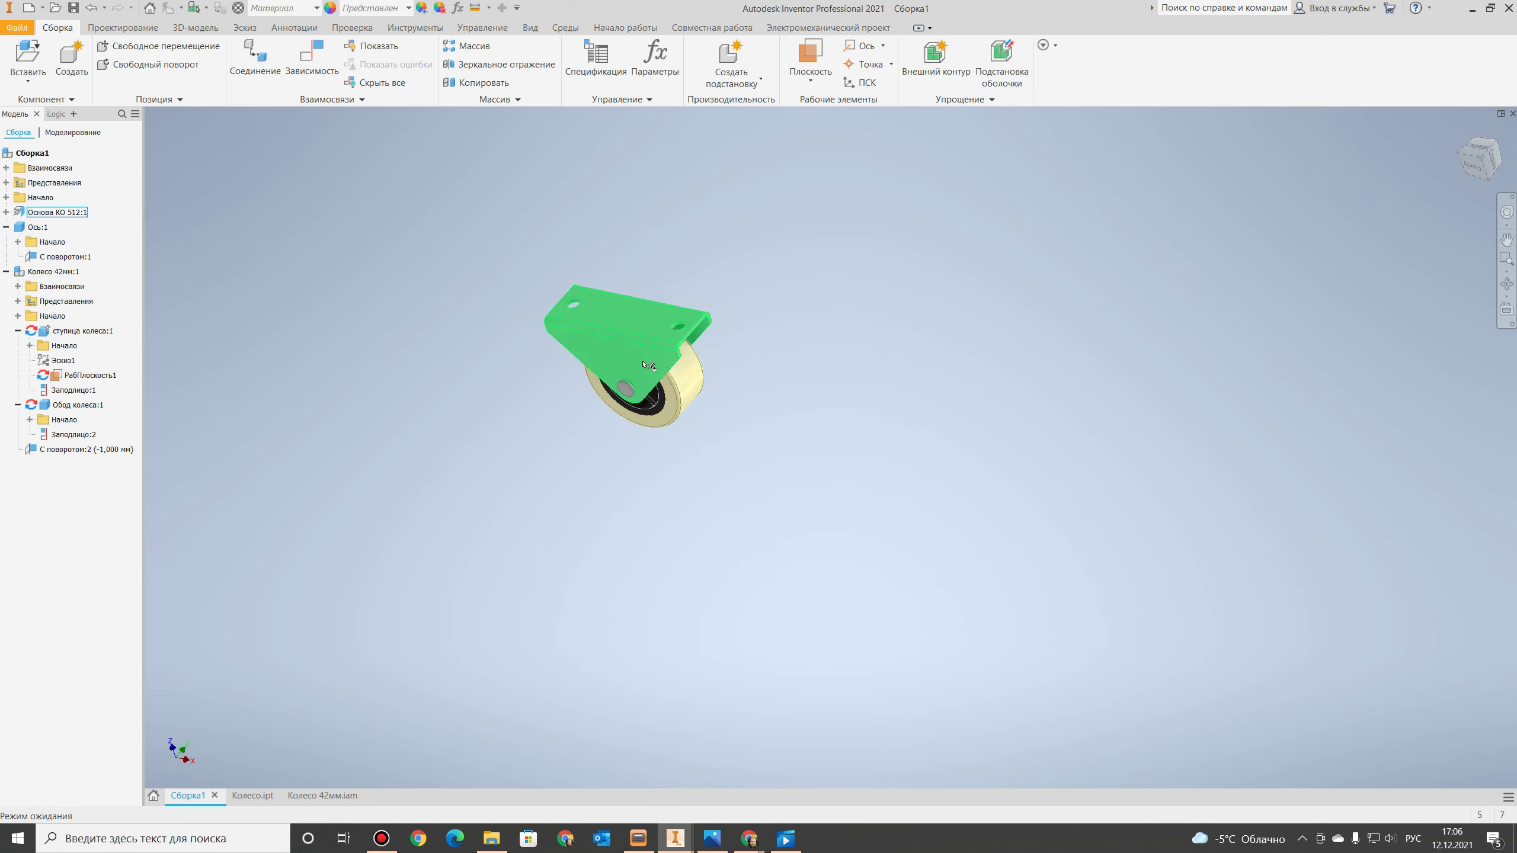
scroll(657, 358, "down", 3)
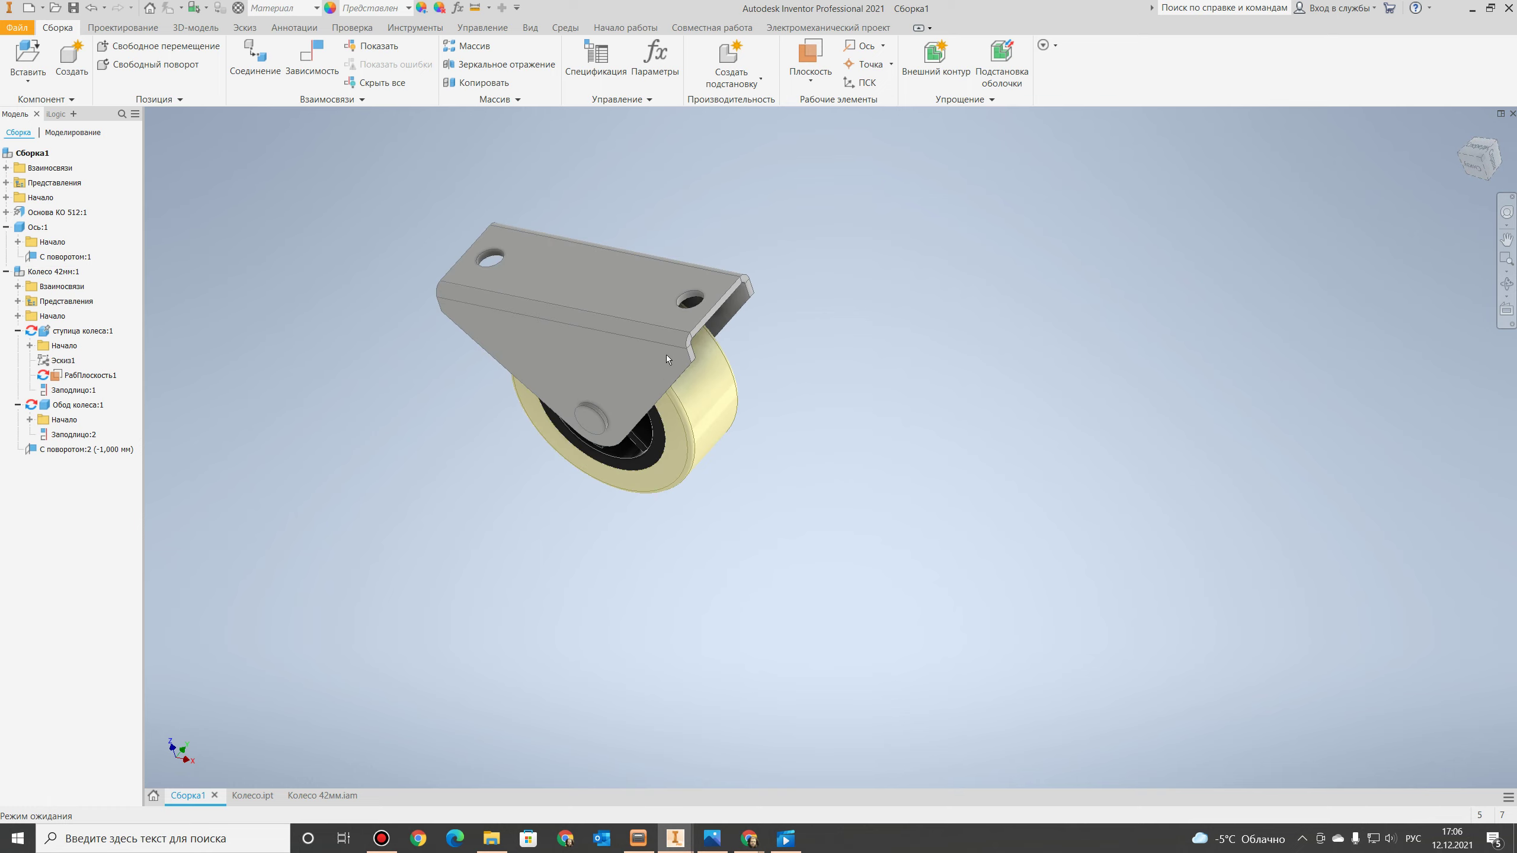
left_click(1484, 166)
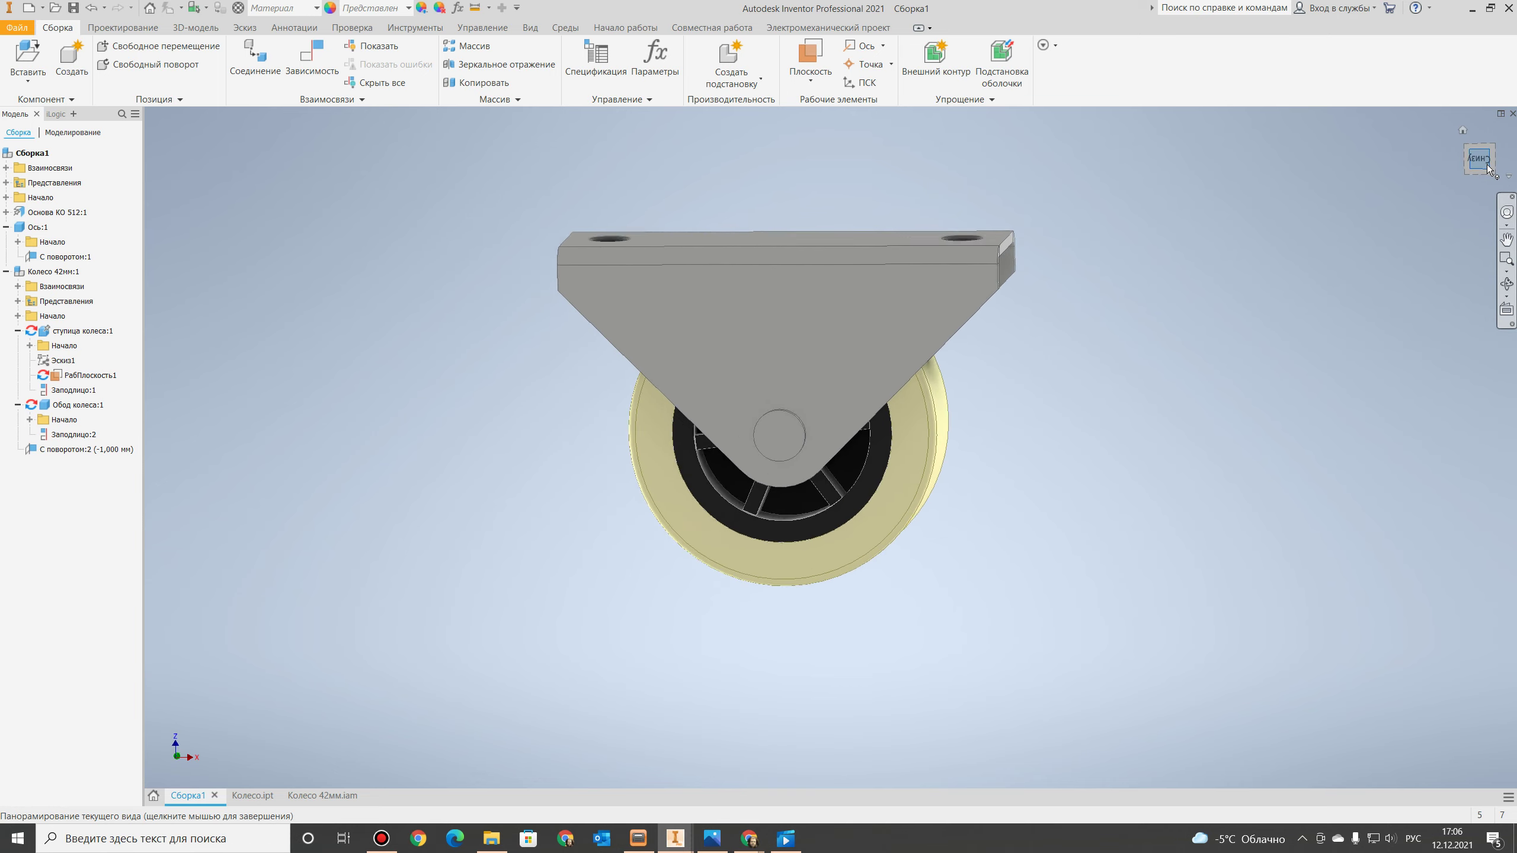
middle_click_drag(1135, 370, 1044, 290, "shift")
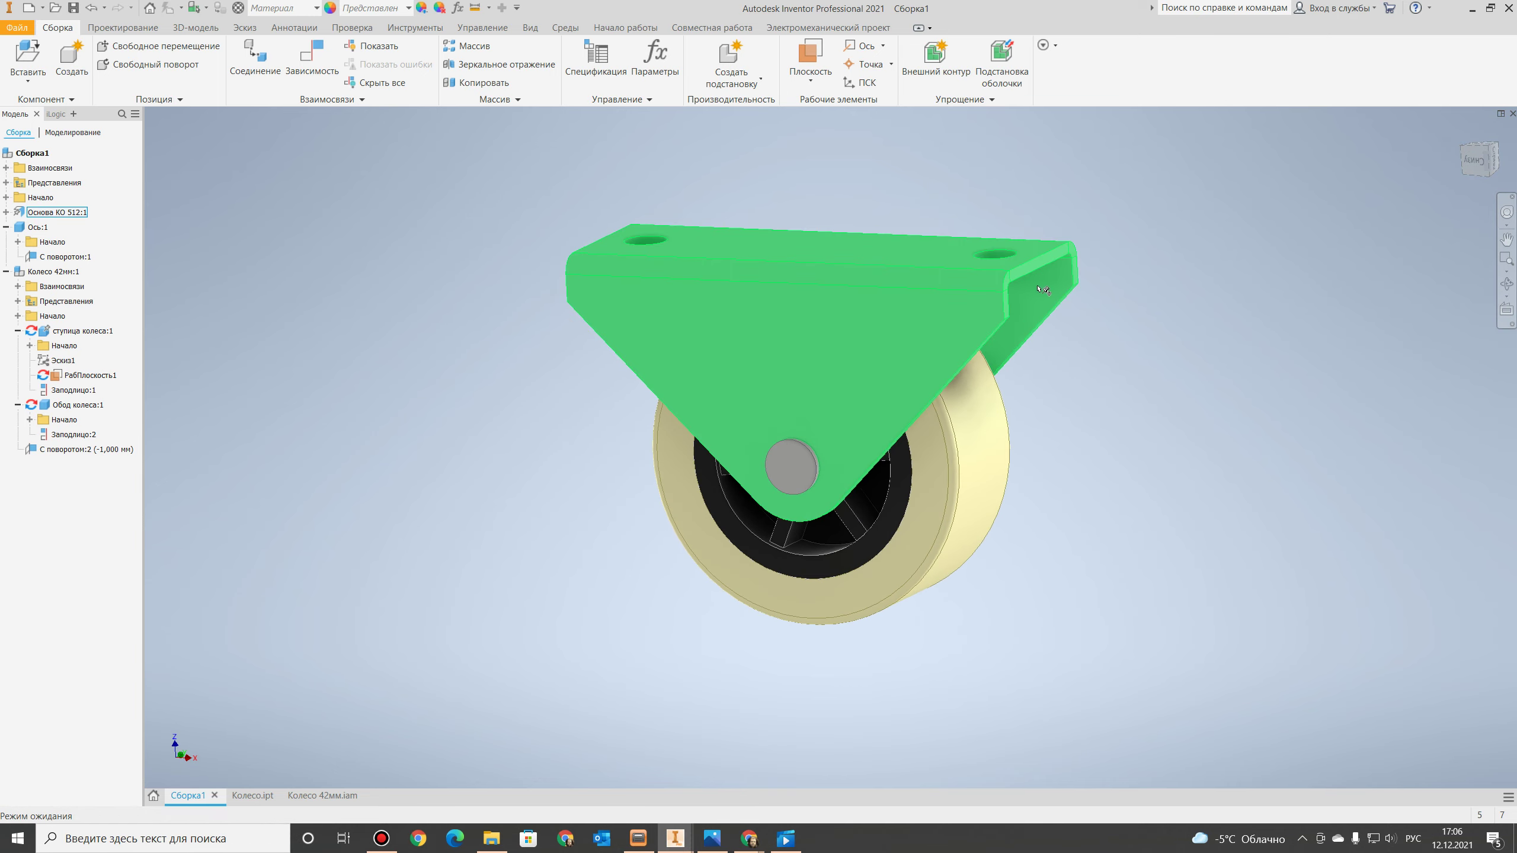
Assign the material Сталь нержавеющая, 440C to the castor's bracket.
left_click(905, 284)
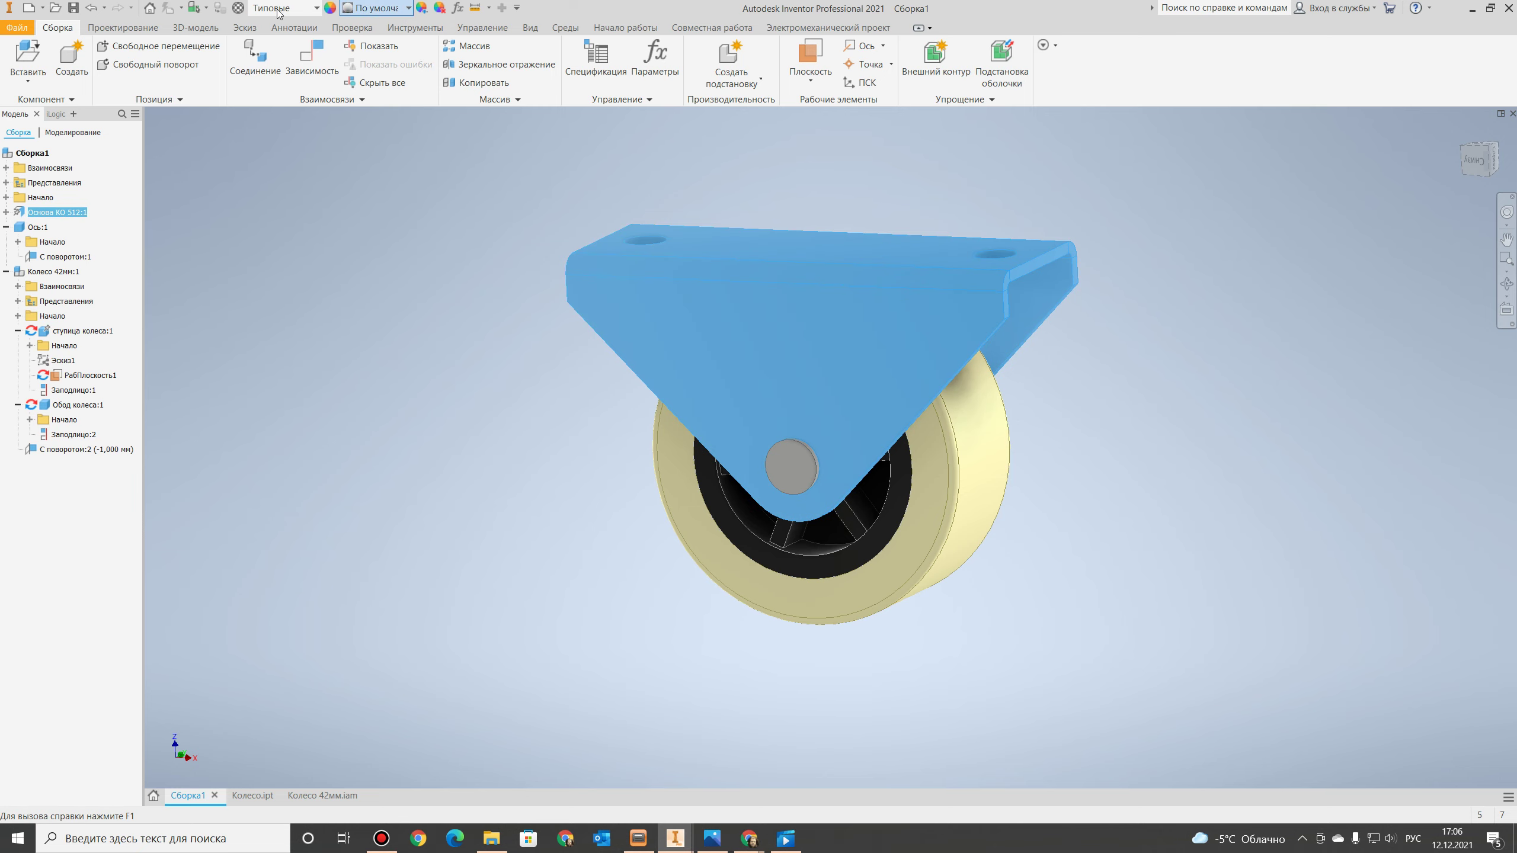
left_click(298, 8)
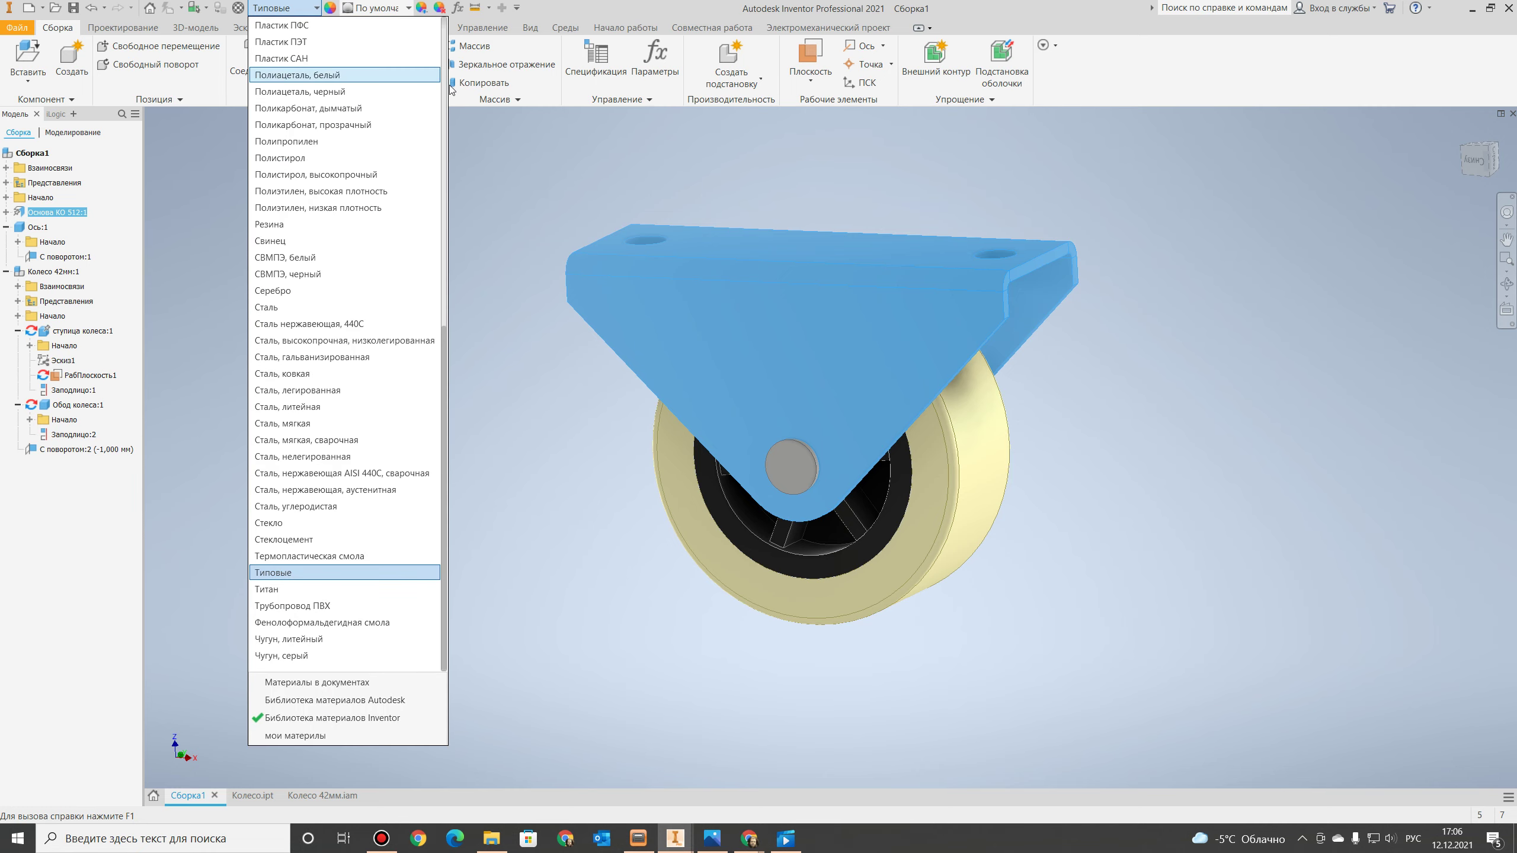
left_click(306, 327)
left_click(1223, 293)
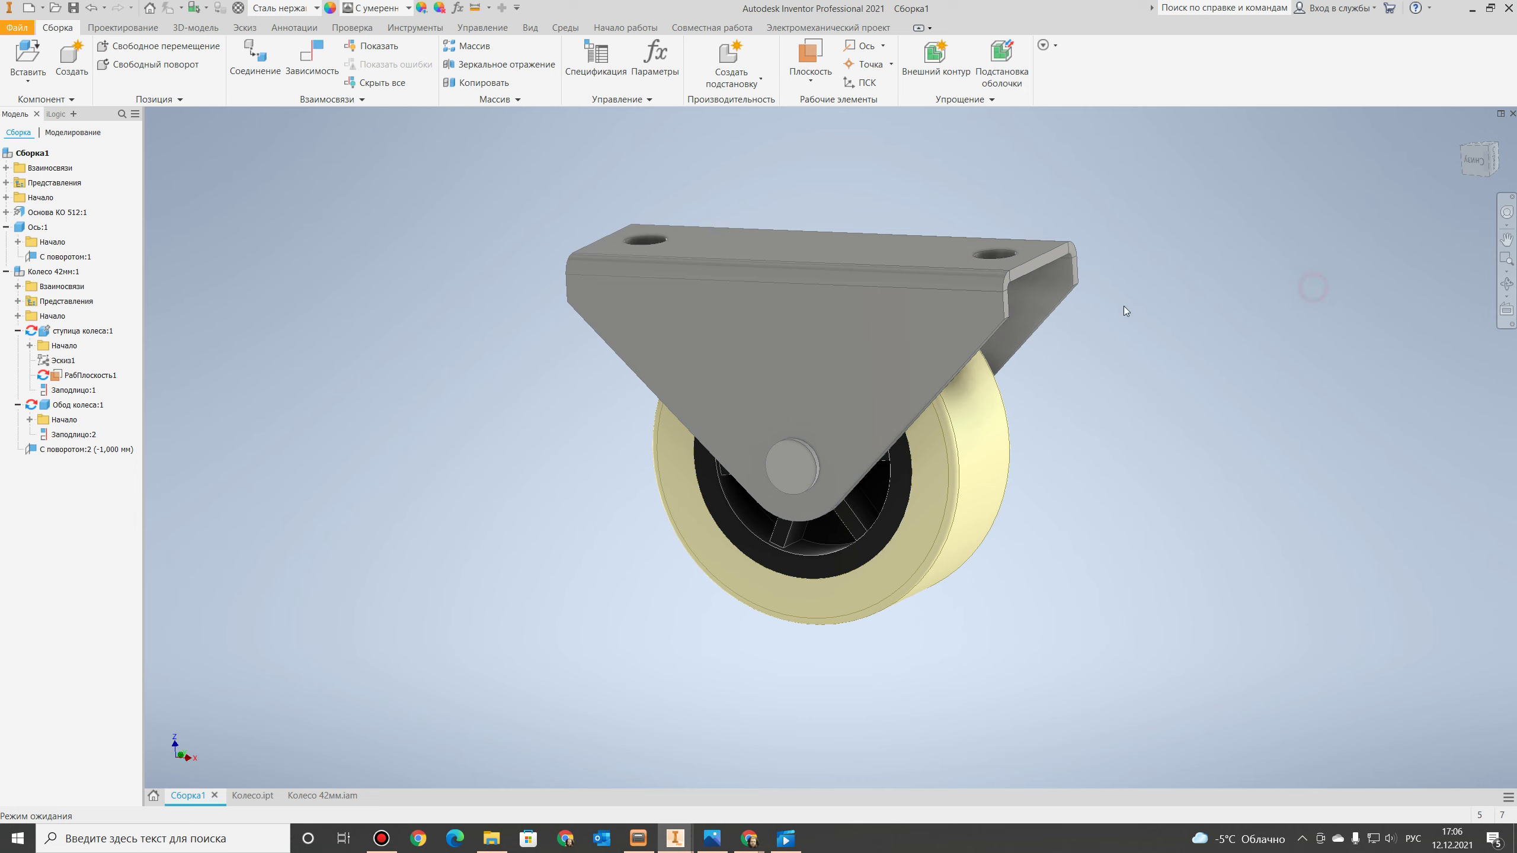
Assign the material Сталь нержавеющая, 440C to the castor's axle.
left_click(784, 469)
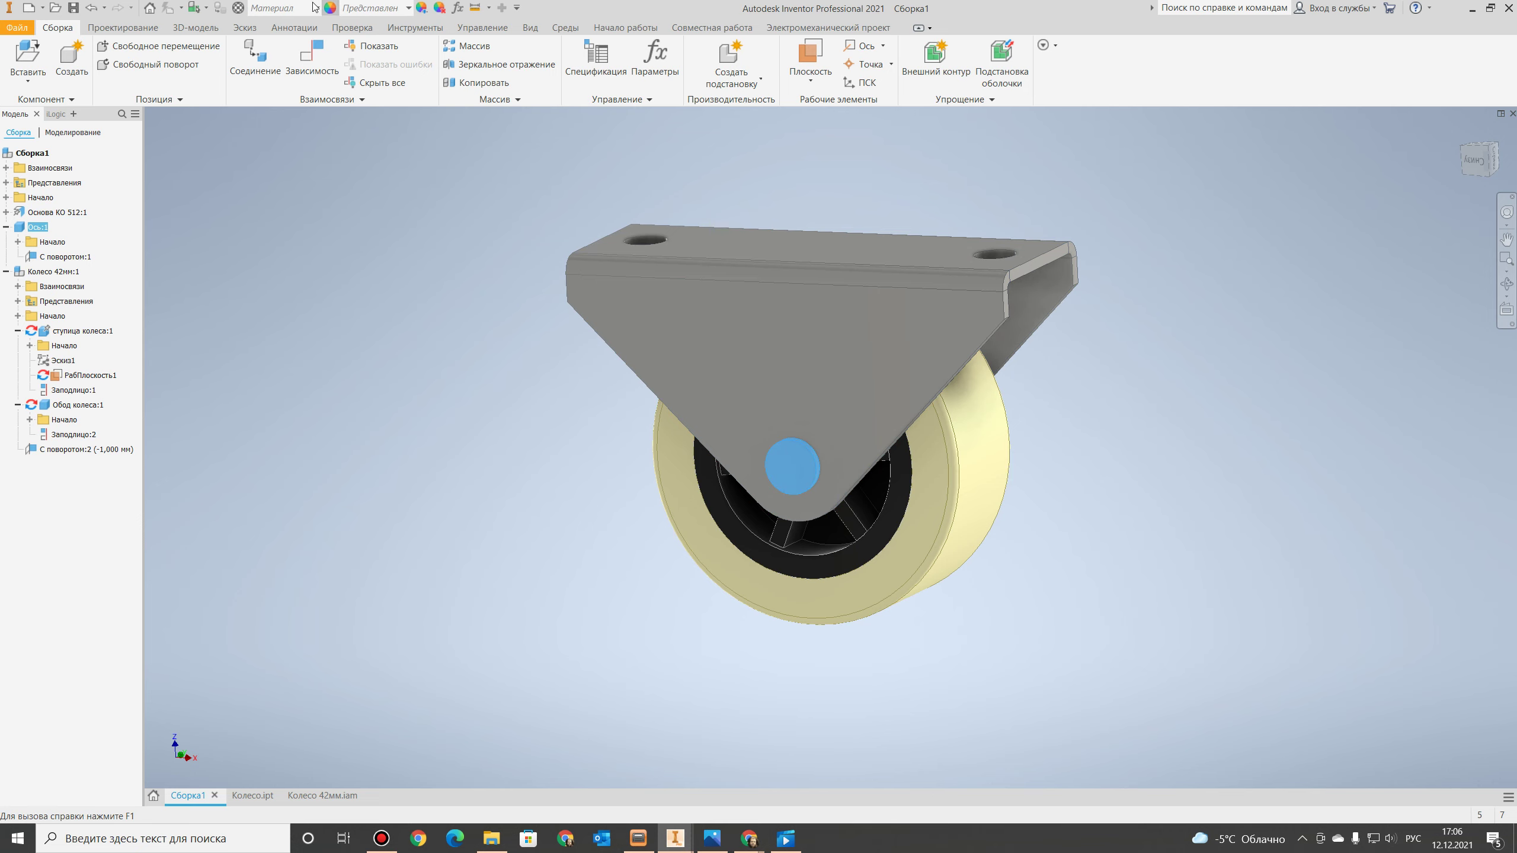
left_click(300, 10)
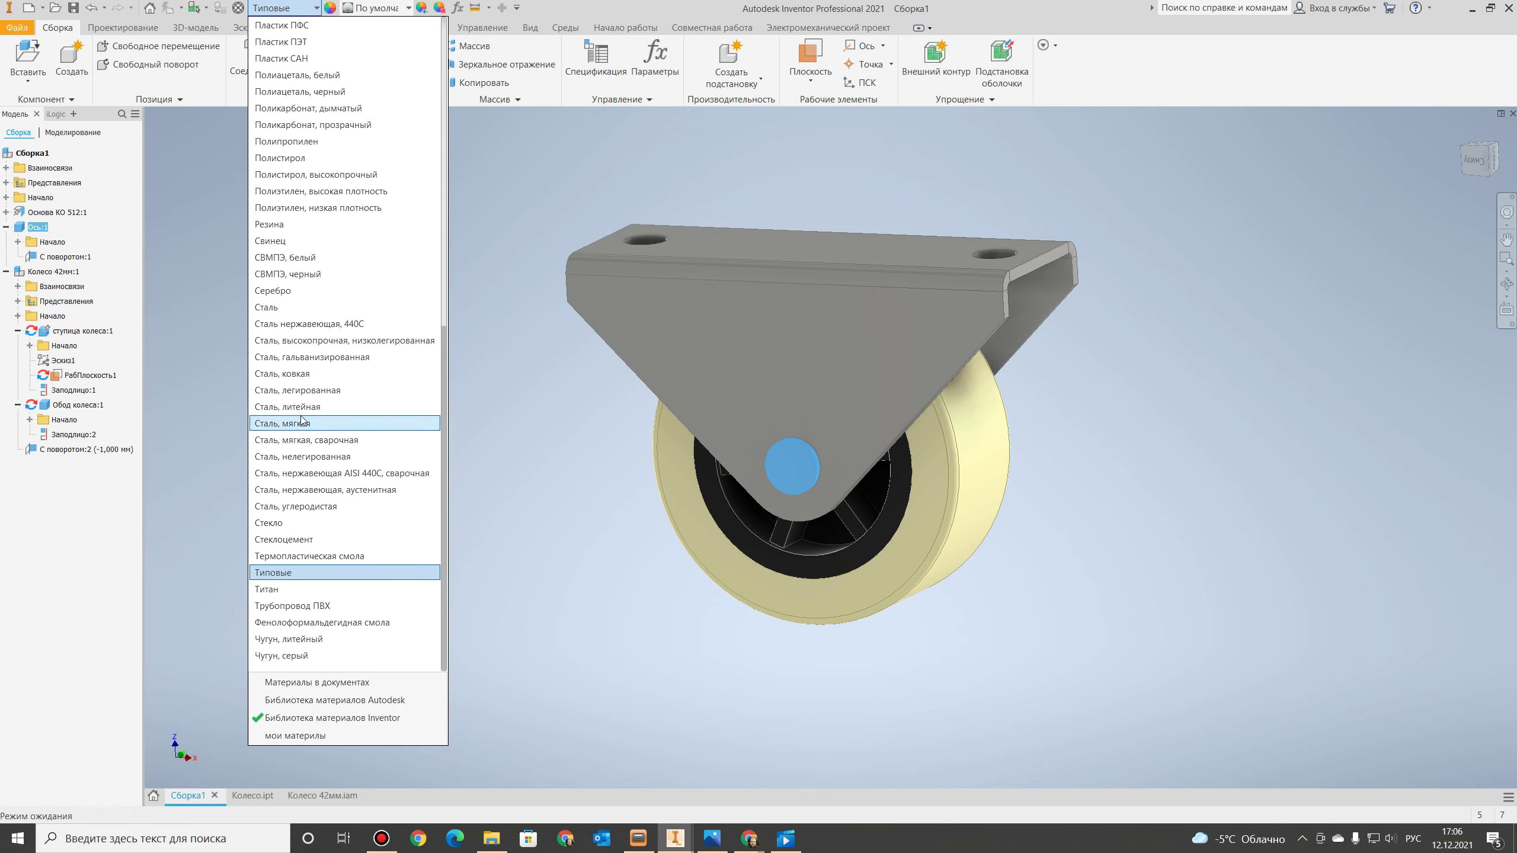
left_click(309, 323)
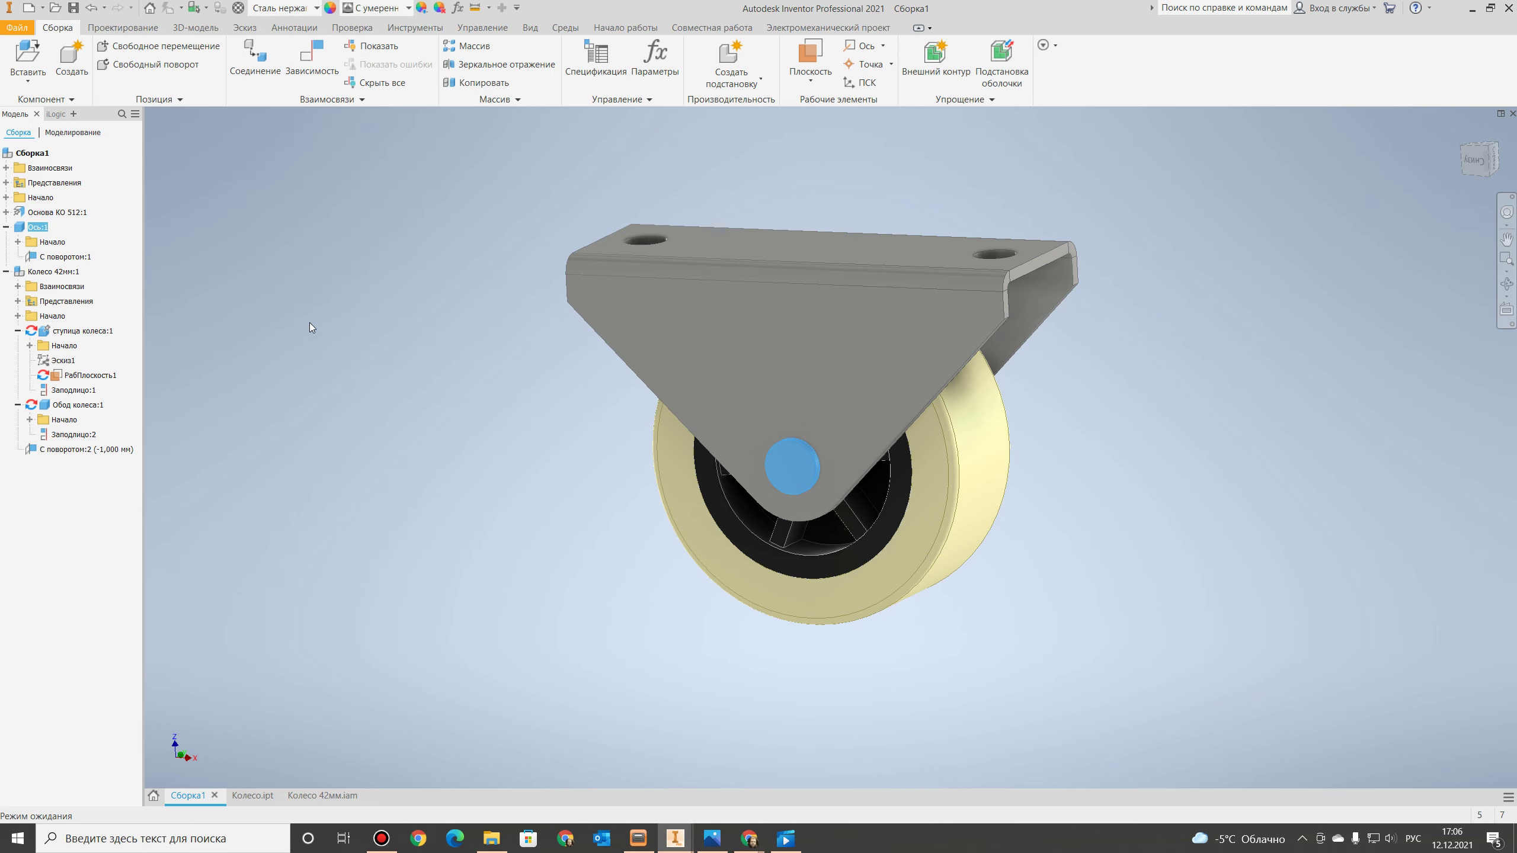
left_click(1193, 266)
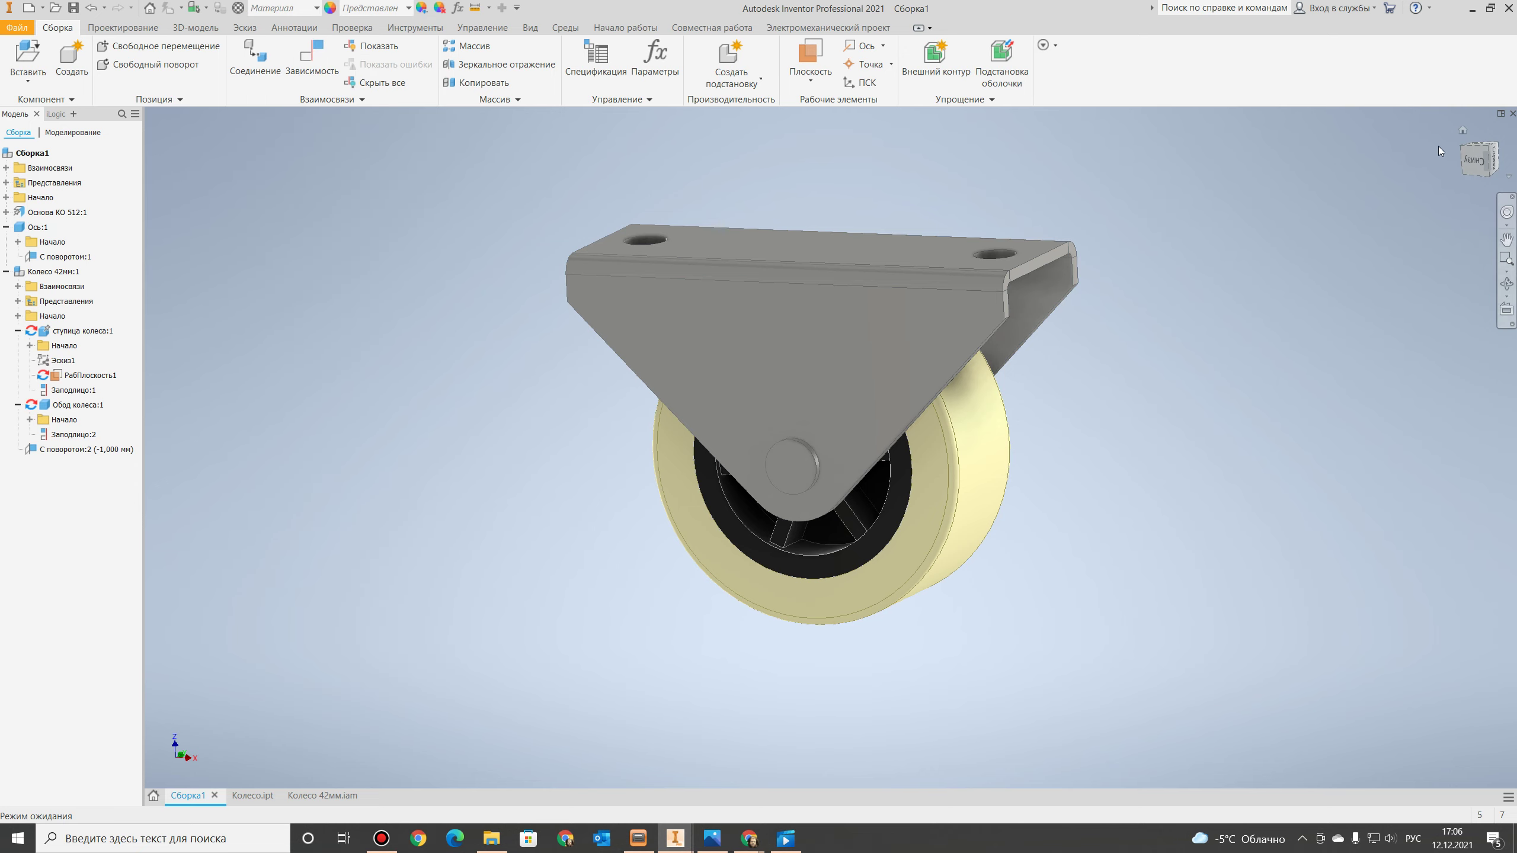
Save the assembly as колесная опора 512P in the 512P folder, including changes to all linked part files.
mouse_move(1477, 164)
left_mouse_down()
mouse_move(1466, 170)
mouse_move(1491, 179)
mouse_move(1472, 161)
mouse_move(1491, 166)
left_mouse_up()
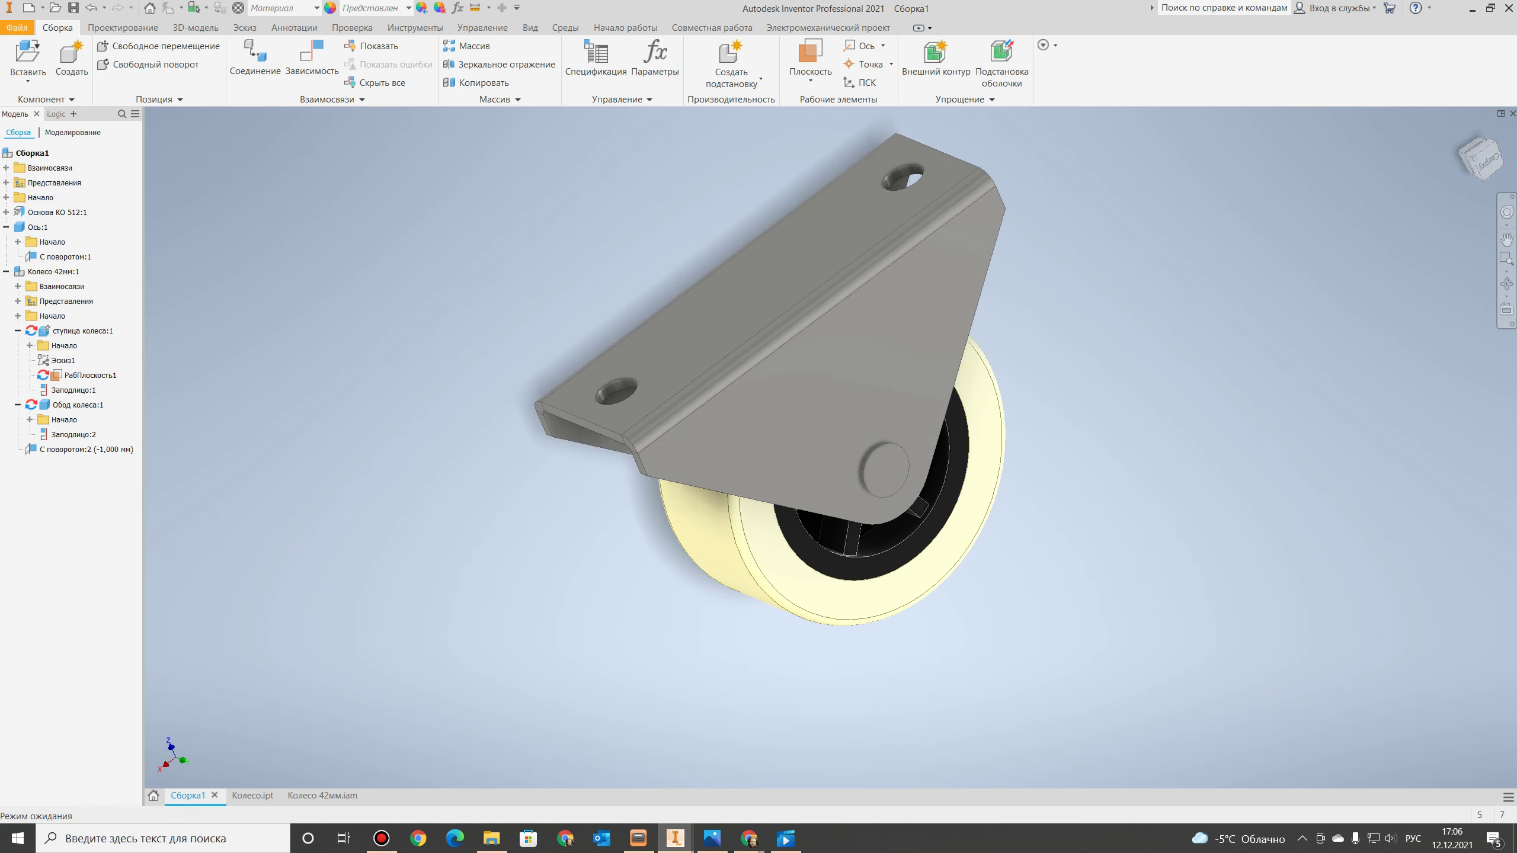
left_click(1492, 165)
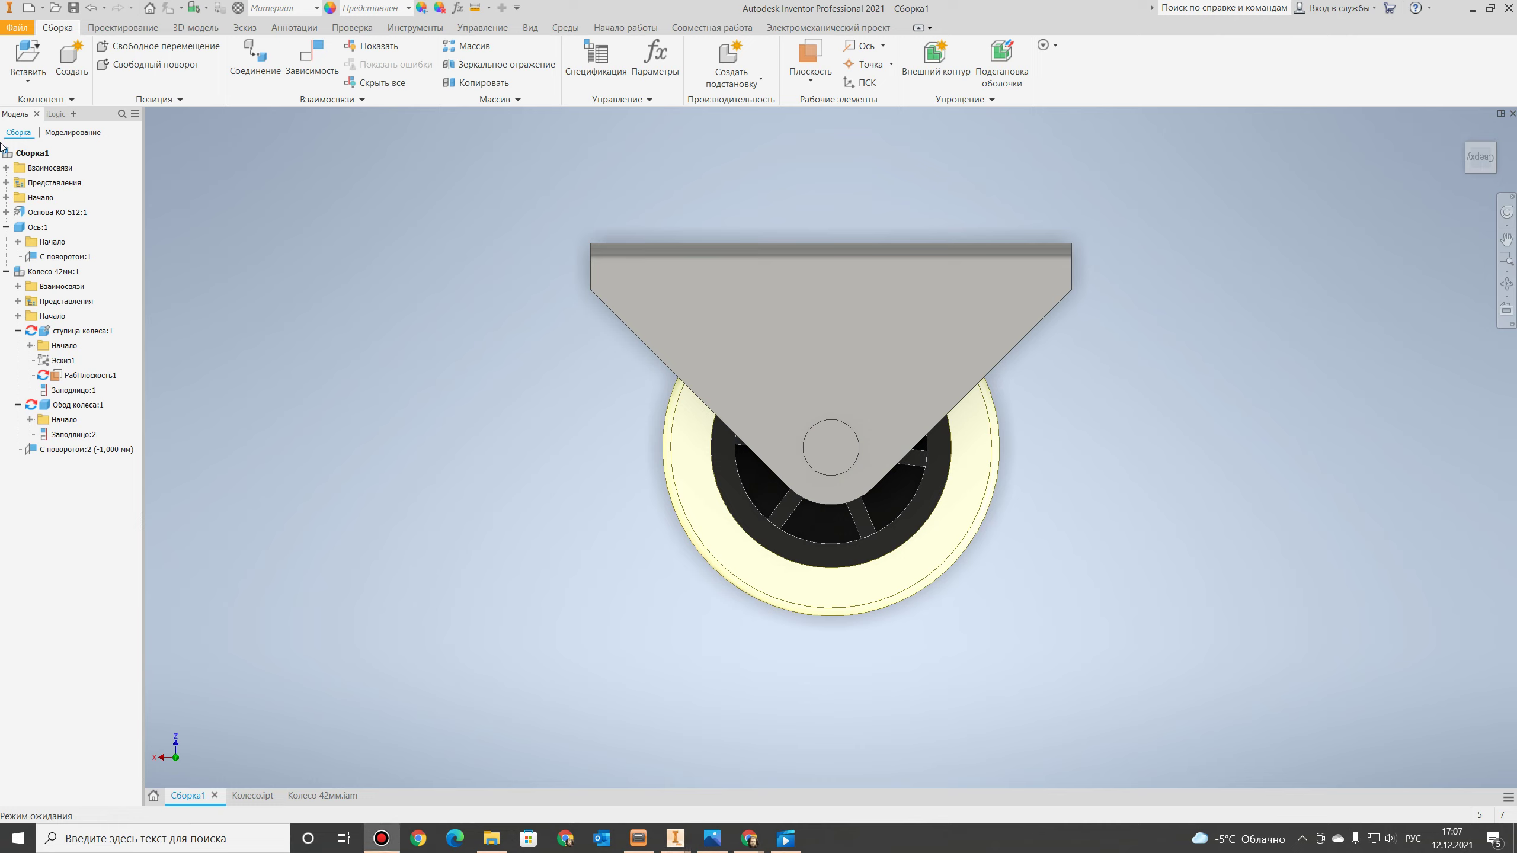
left_click_drag(1483, 159, 1504, 174)
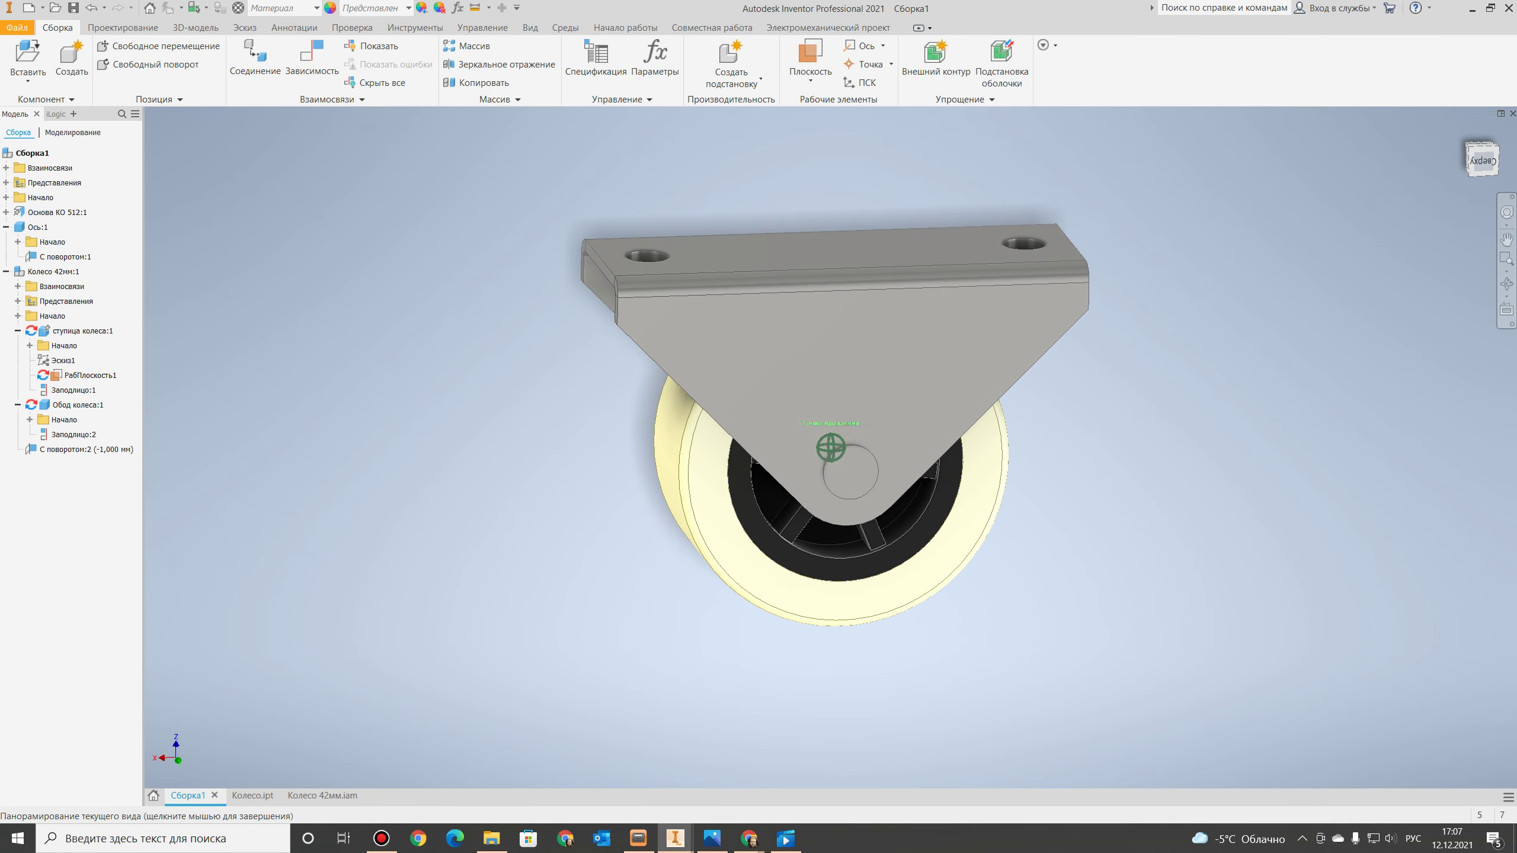
left_click(13, 29)
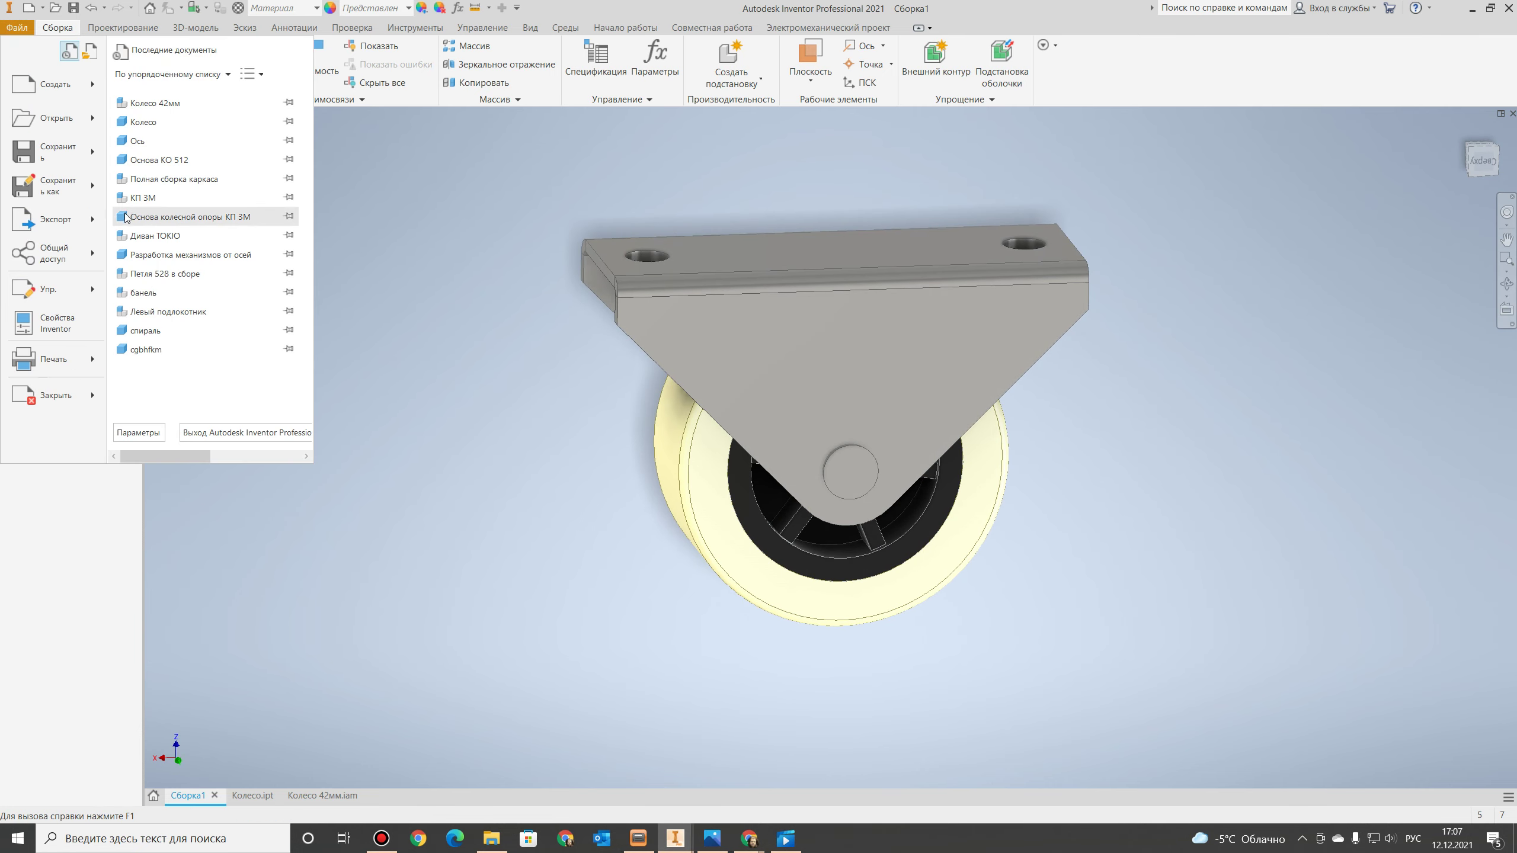
left_click(54, 190)
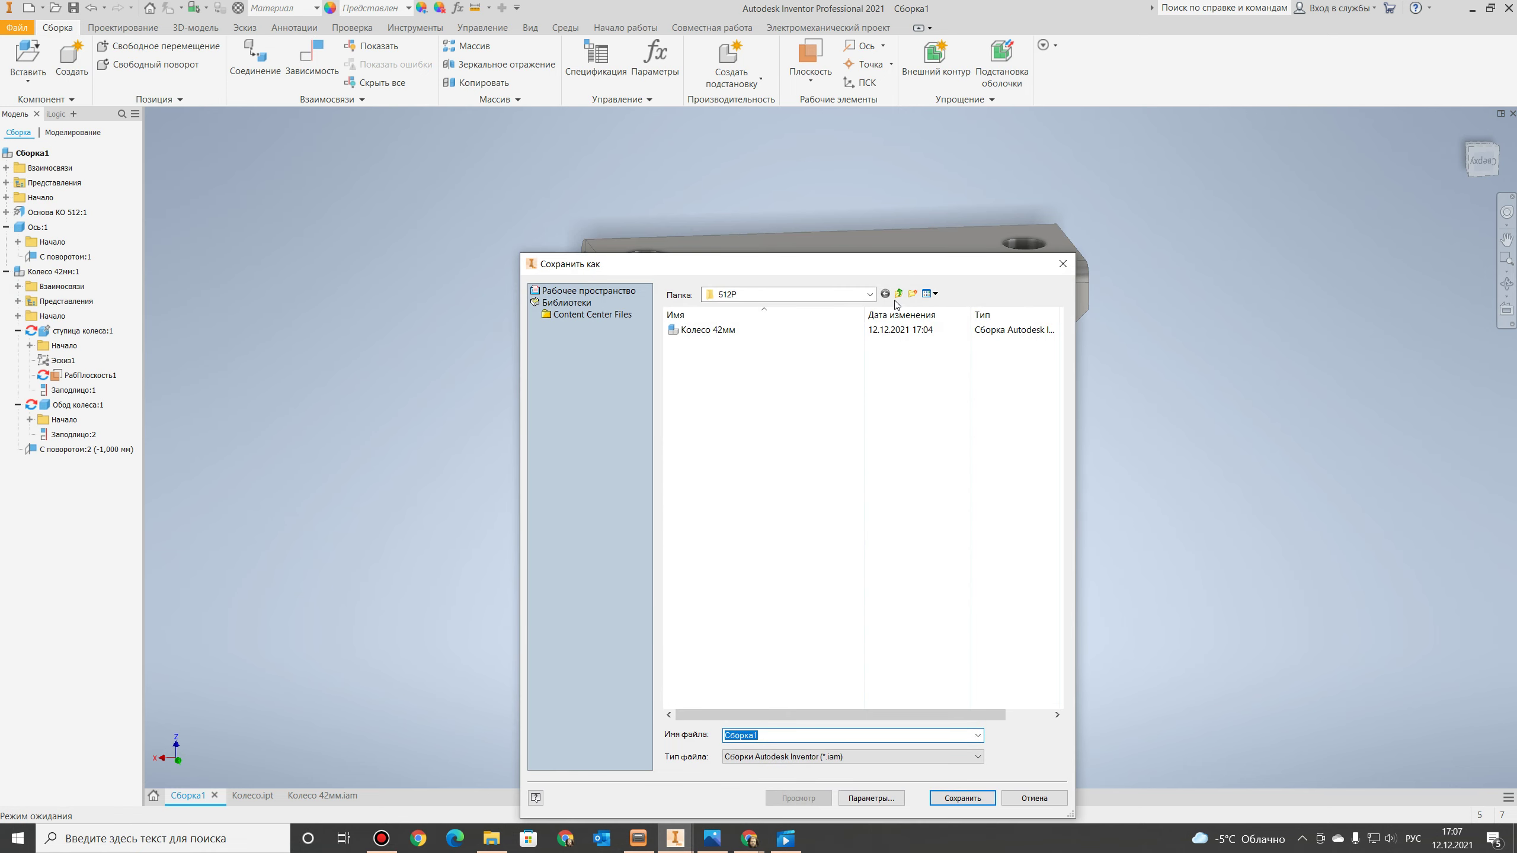
left_click(766, 736)
double_click(766, 735)
type("колесная опо")
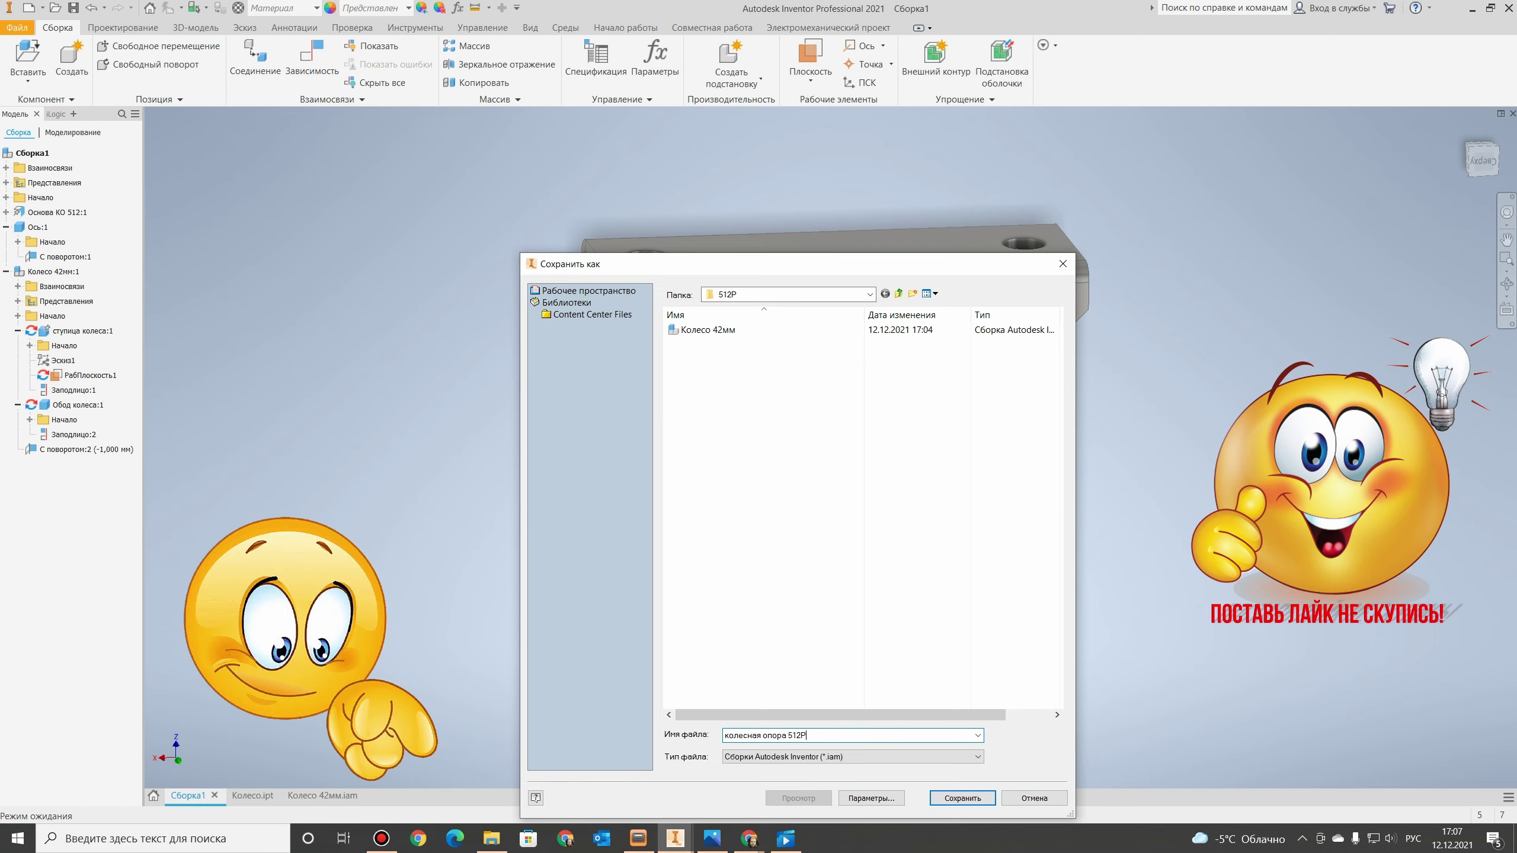
key("Return")
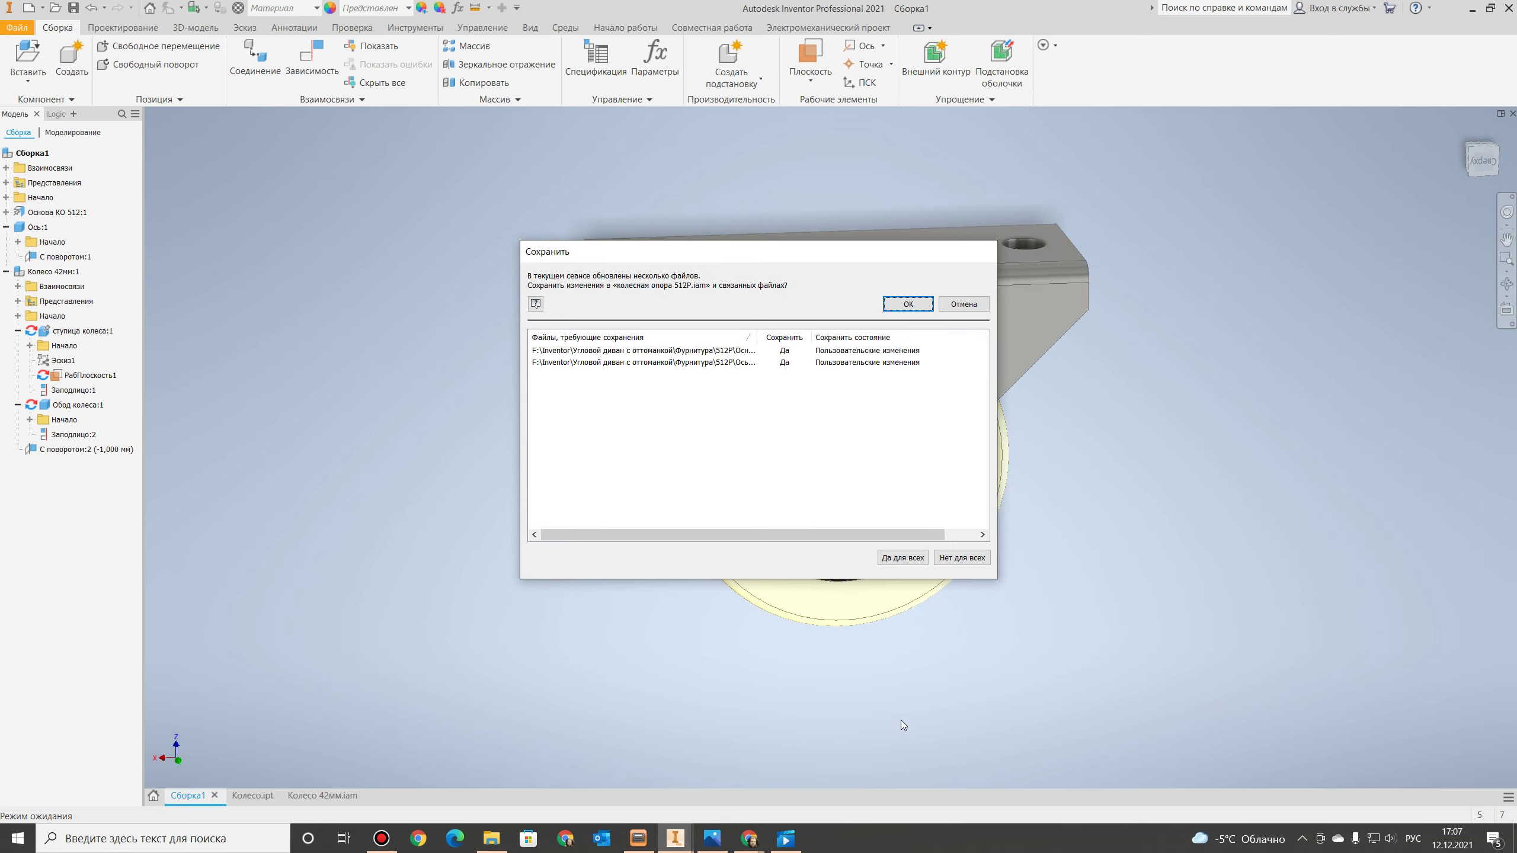
left_click(902, 557)
left_click(909, 304)
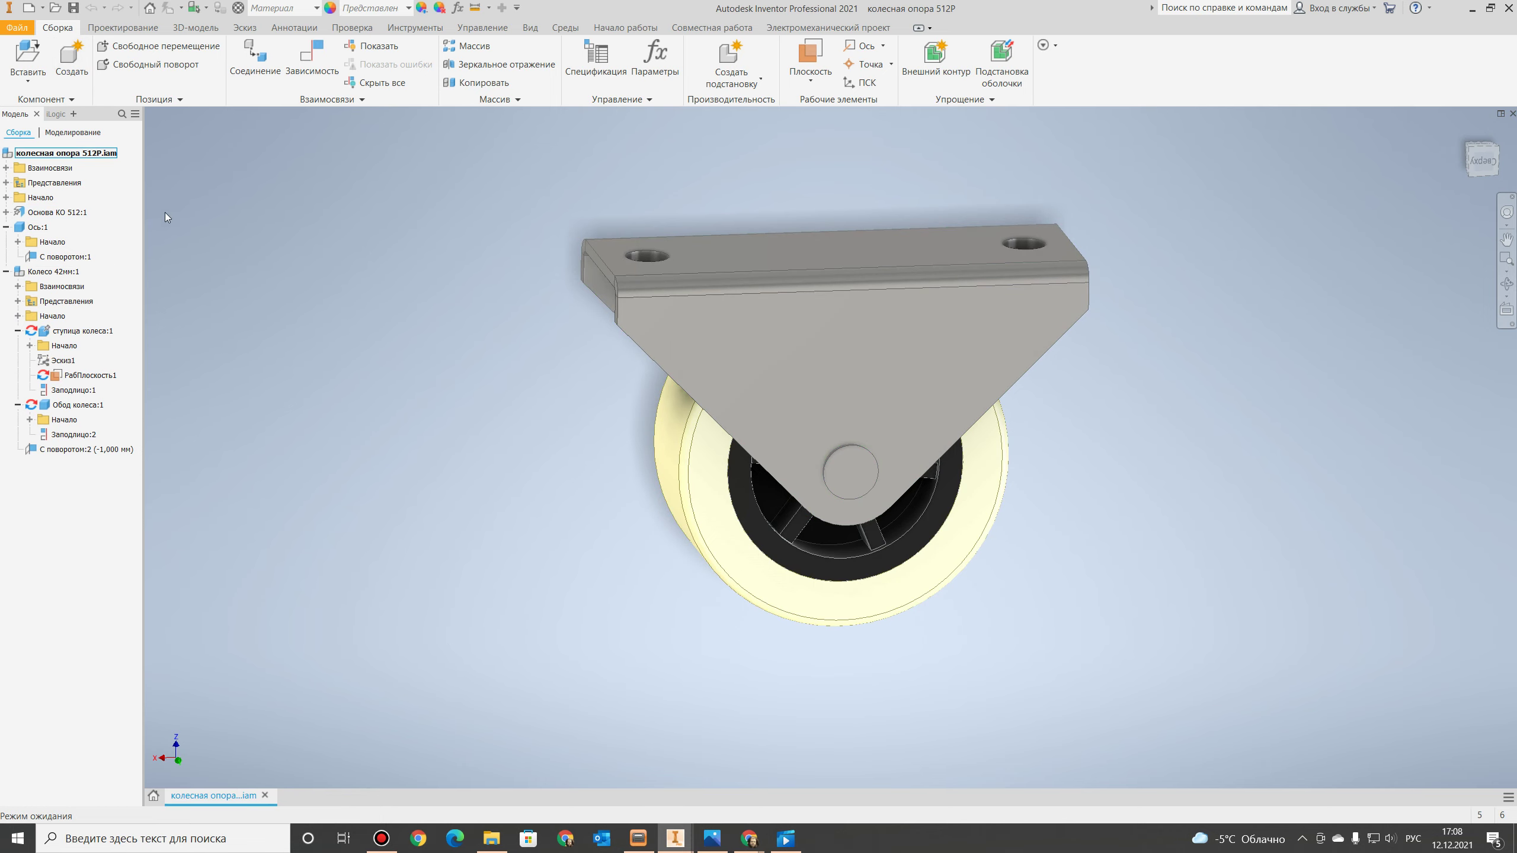
Create a new drawing and place a 1:1 base view of the castor facing the bracket's triangular side, with projected views below and beside it.
left_click(154, 795)
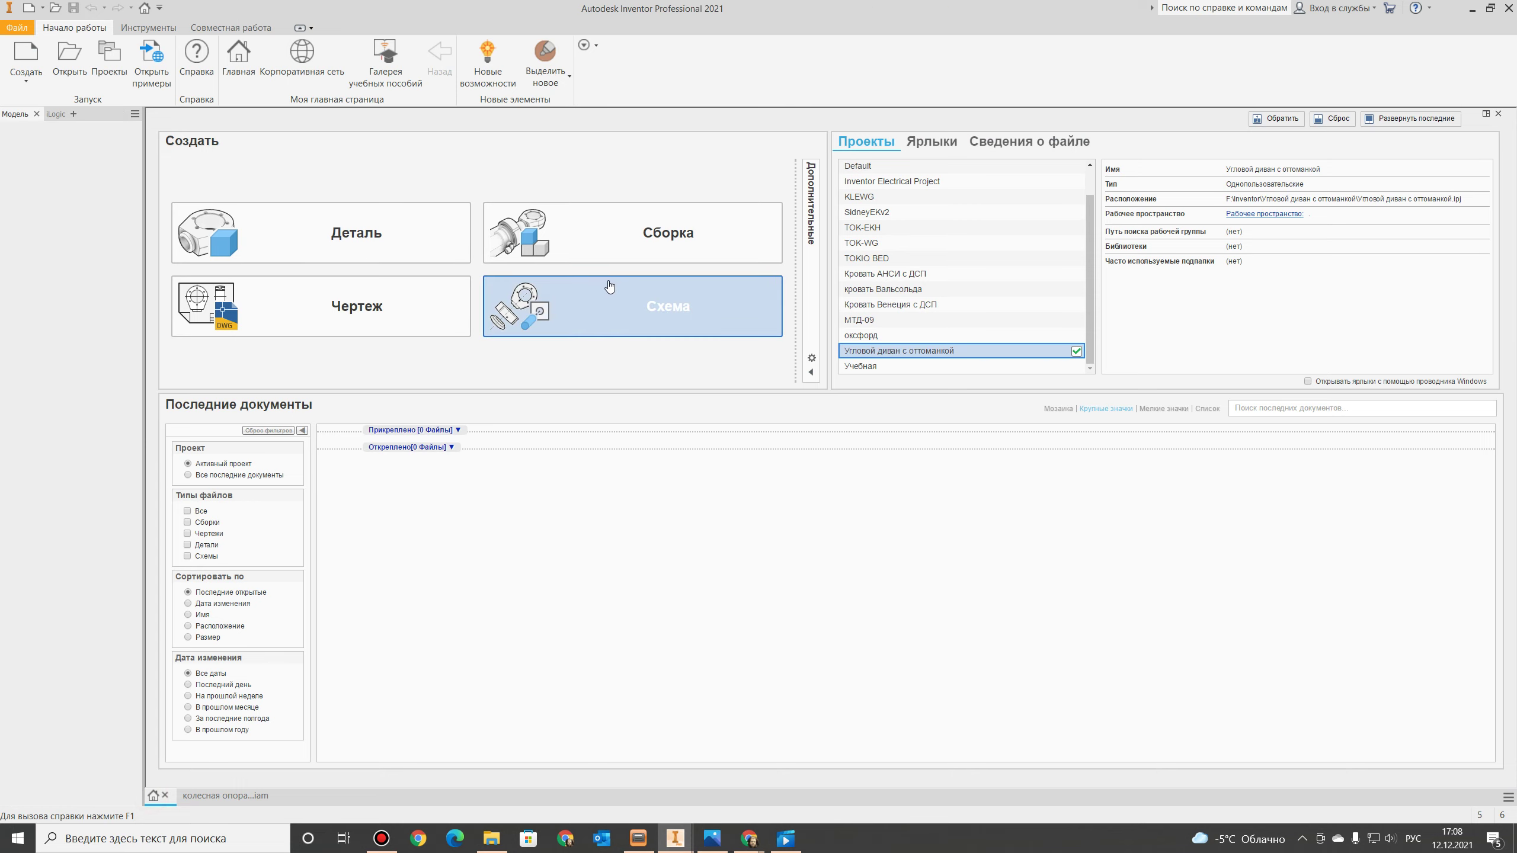
left_click(385, 313)
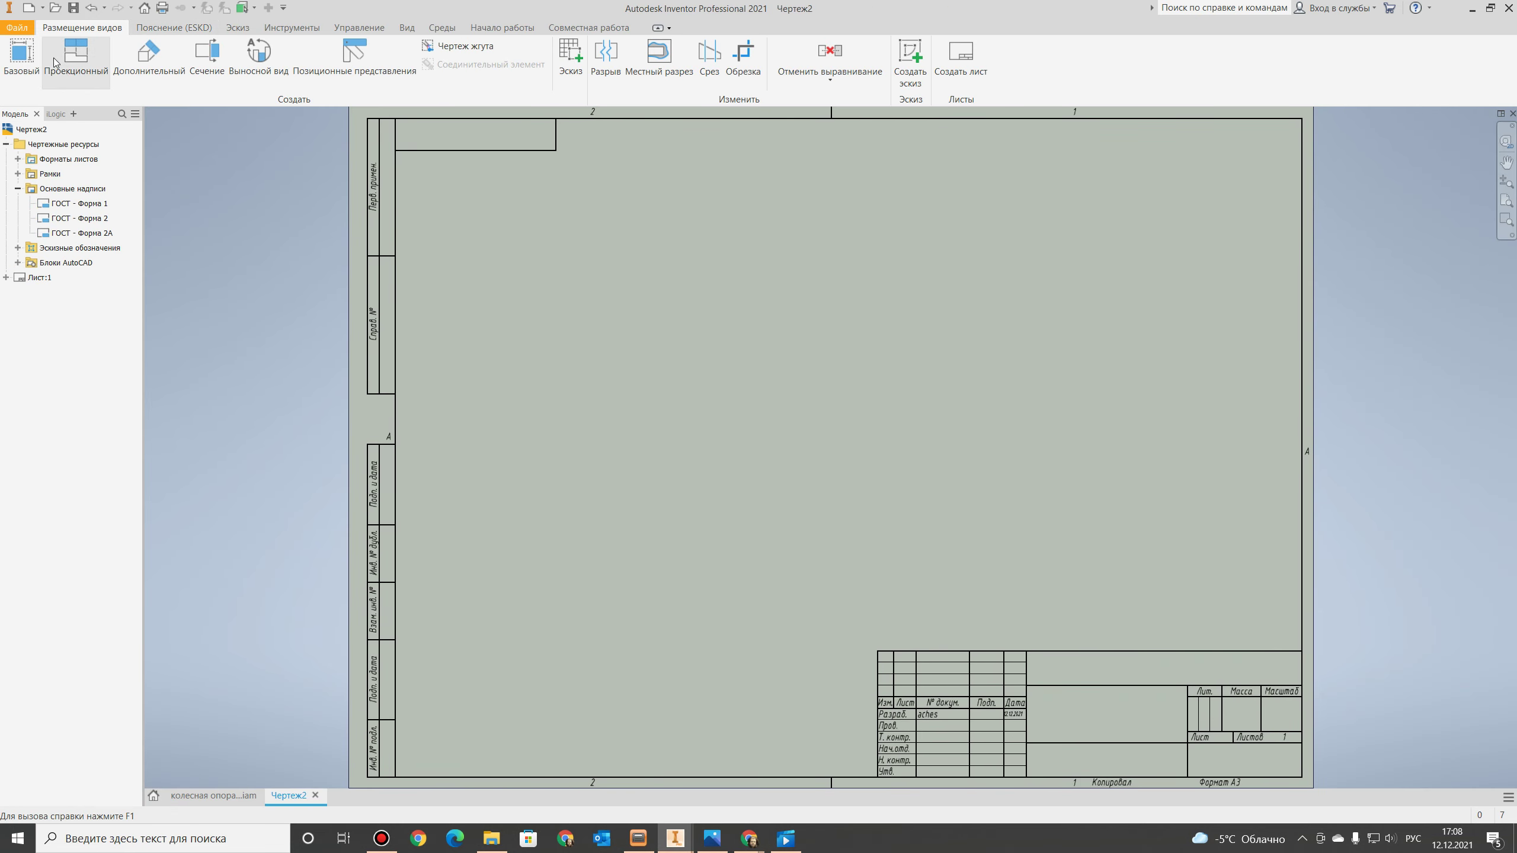
left_click(23, 55)
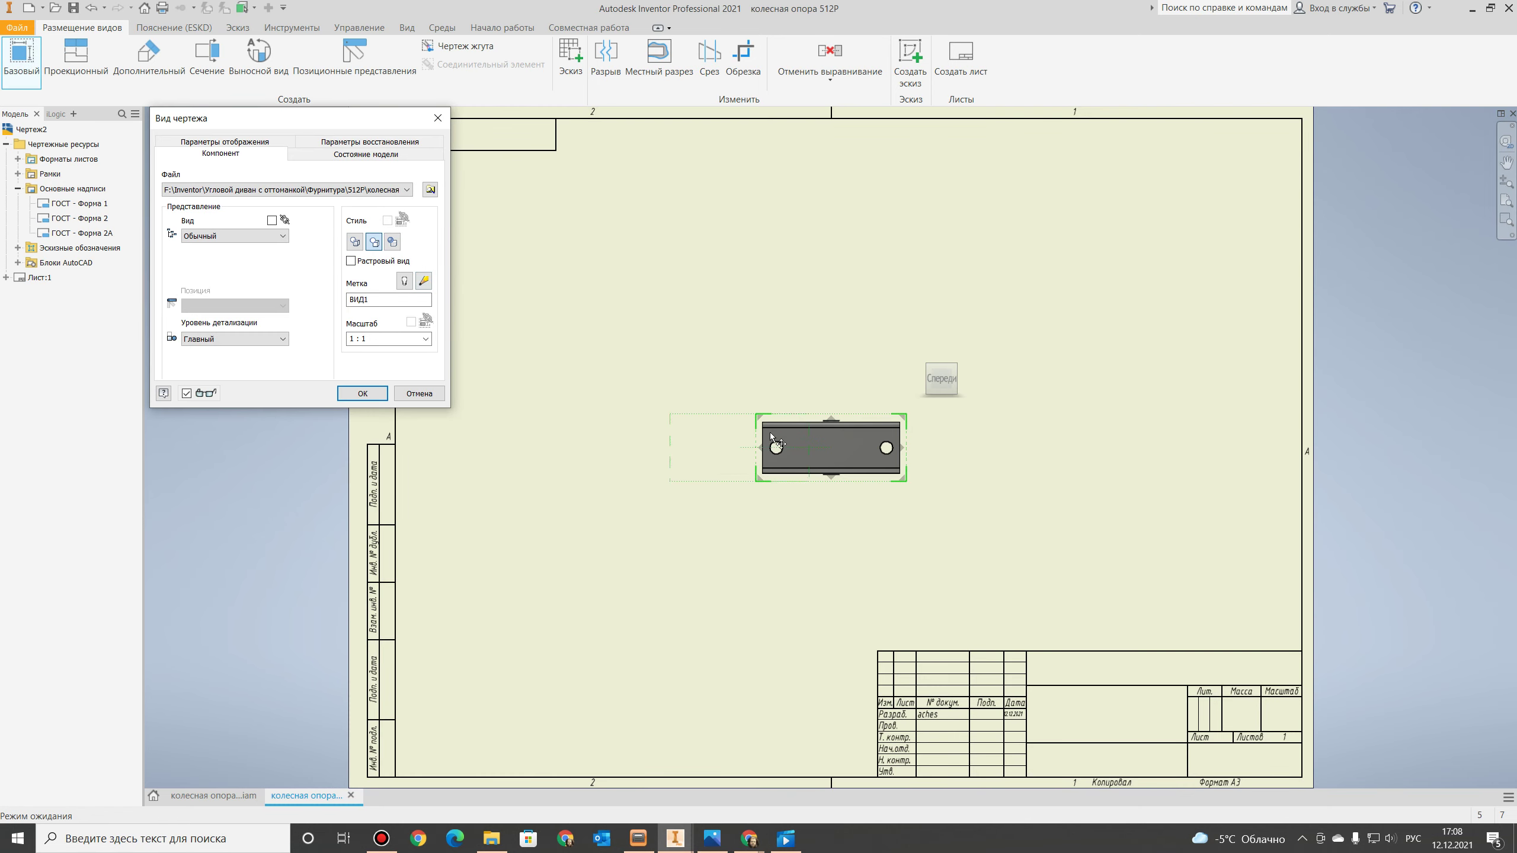
left_click(834, 568)
left_click(1036, 457)
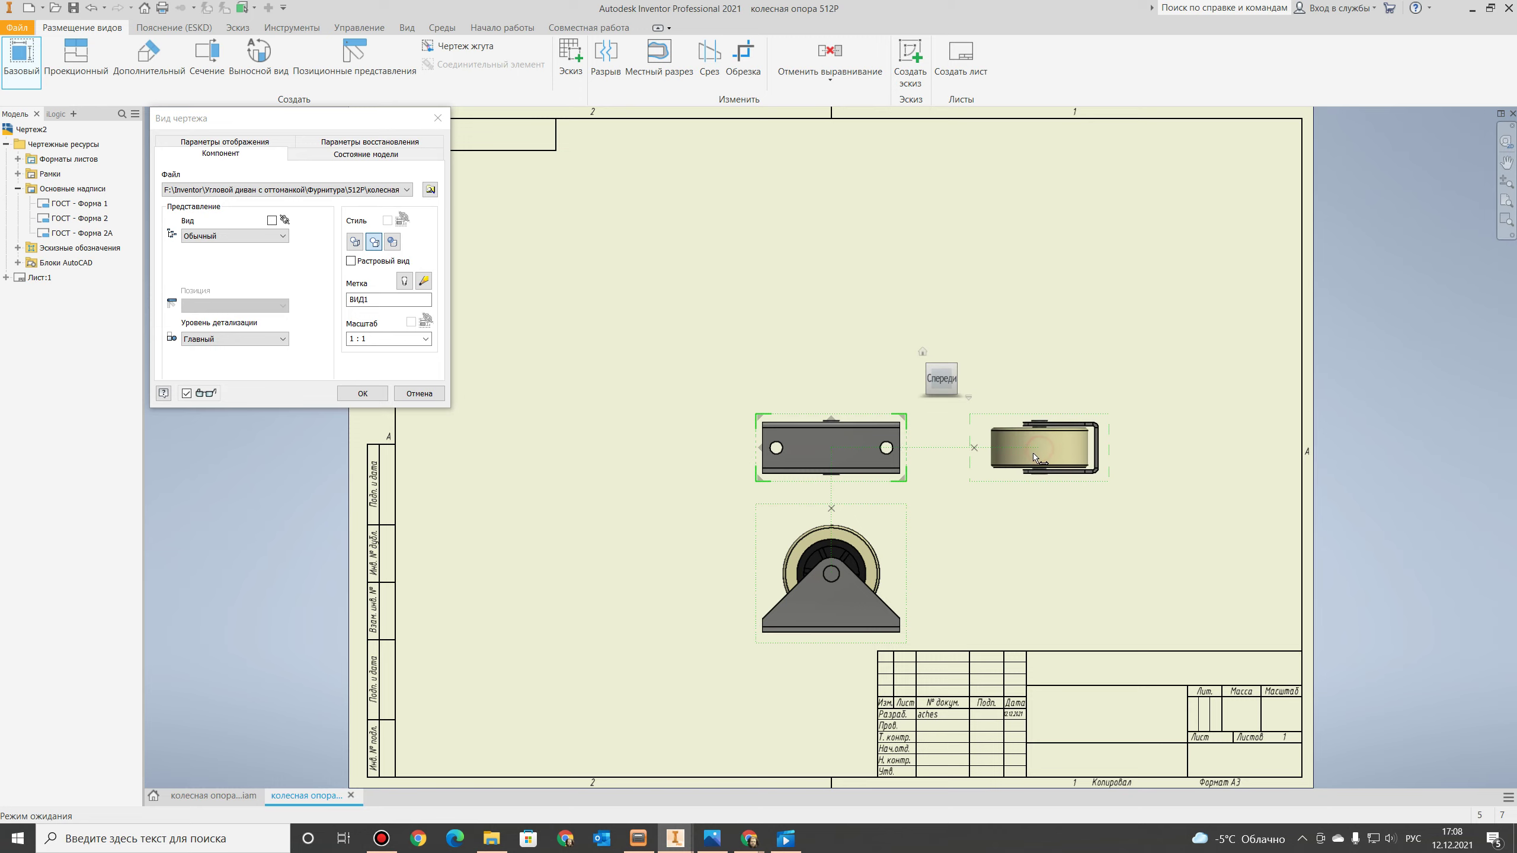
left_click(942, 401)
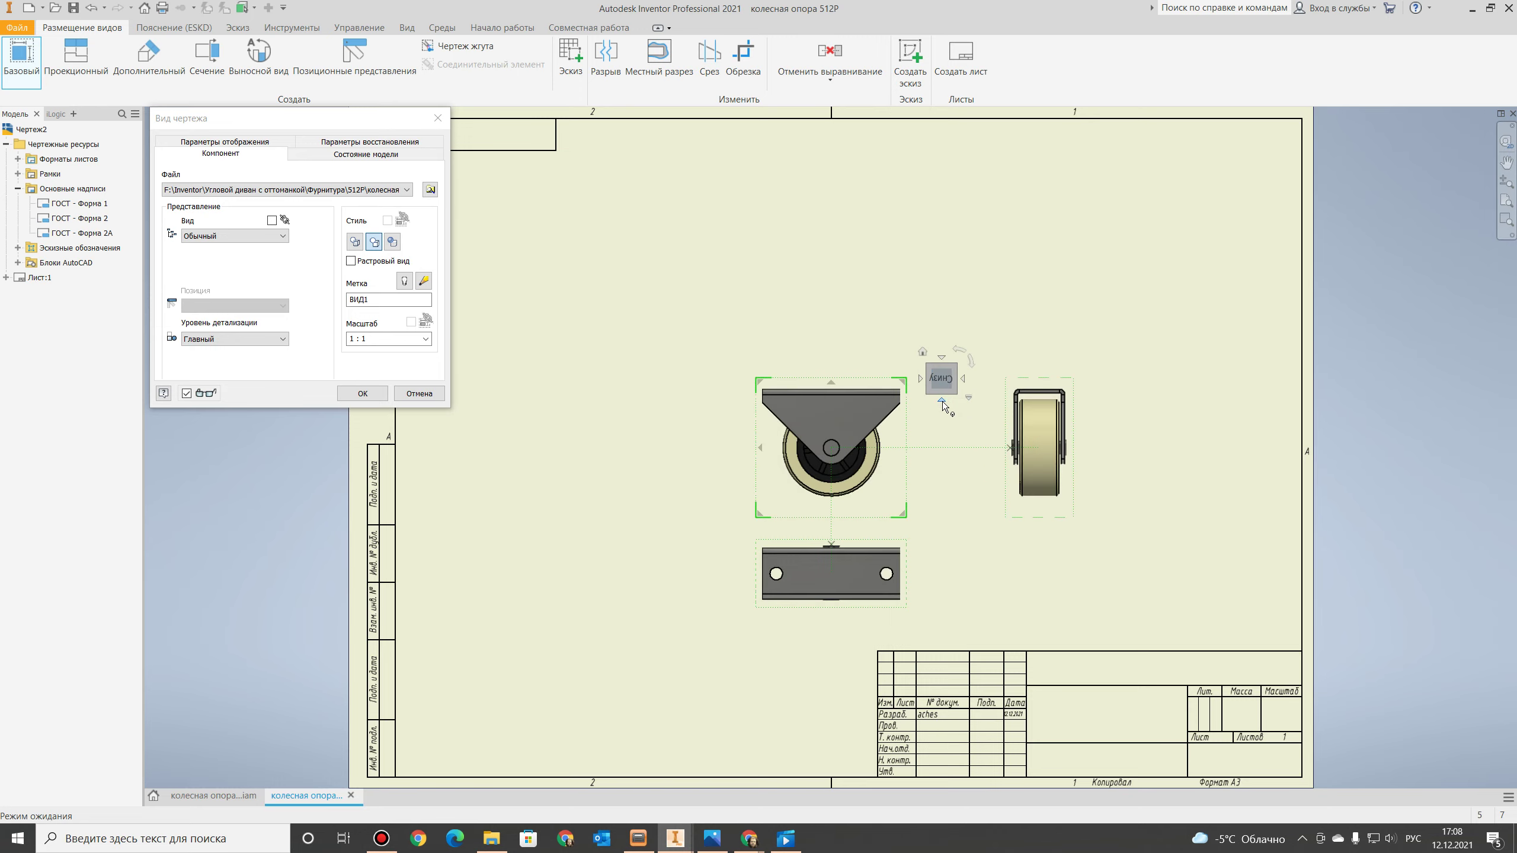
middle_click_drag(908, 499, 748, 437)
left_click(363, 393)
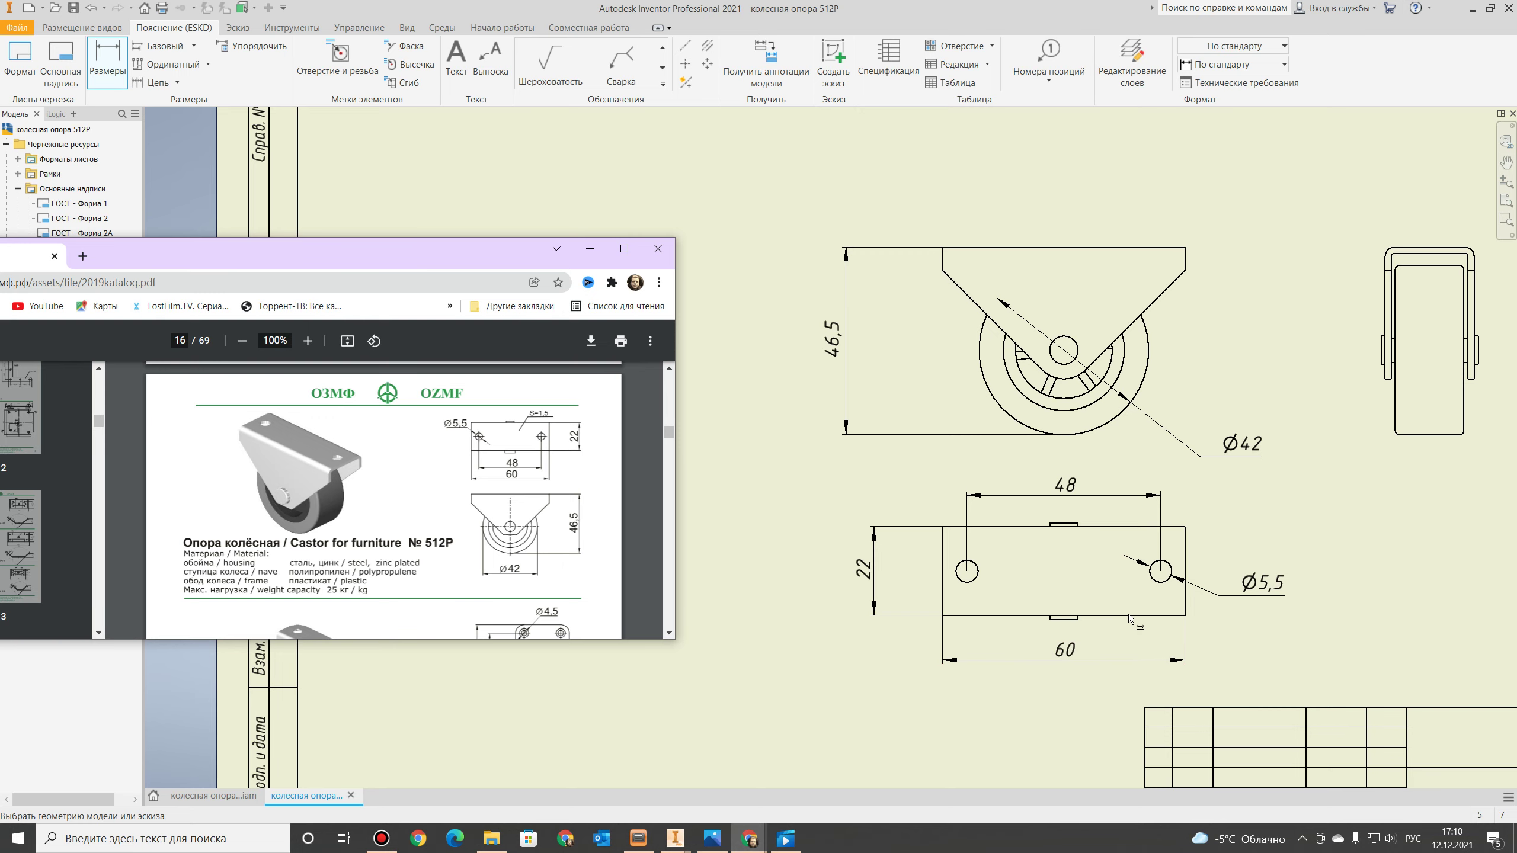
Compare the dimensioned castor drawing with the catalogue page for castor No. 512P and look over the whole sheet.
middle_click_drag(935, 510, 867, 527)
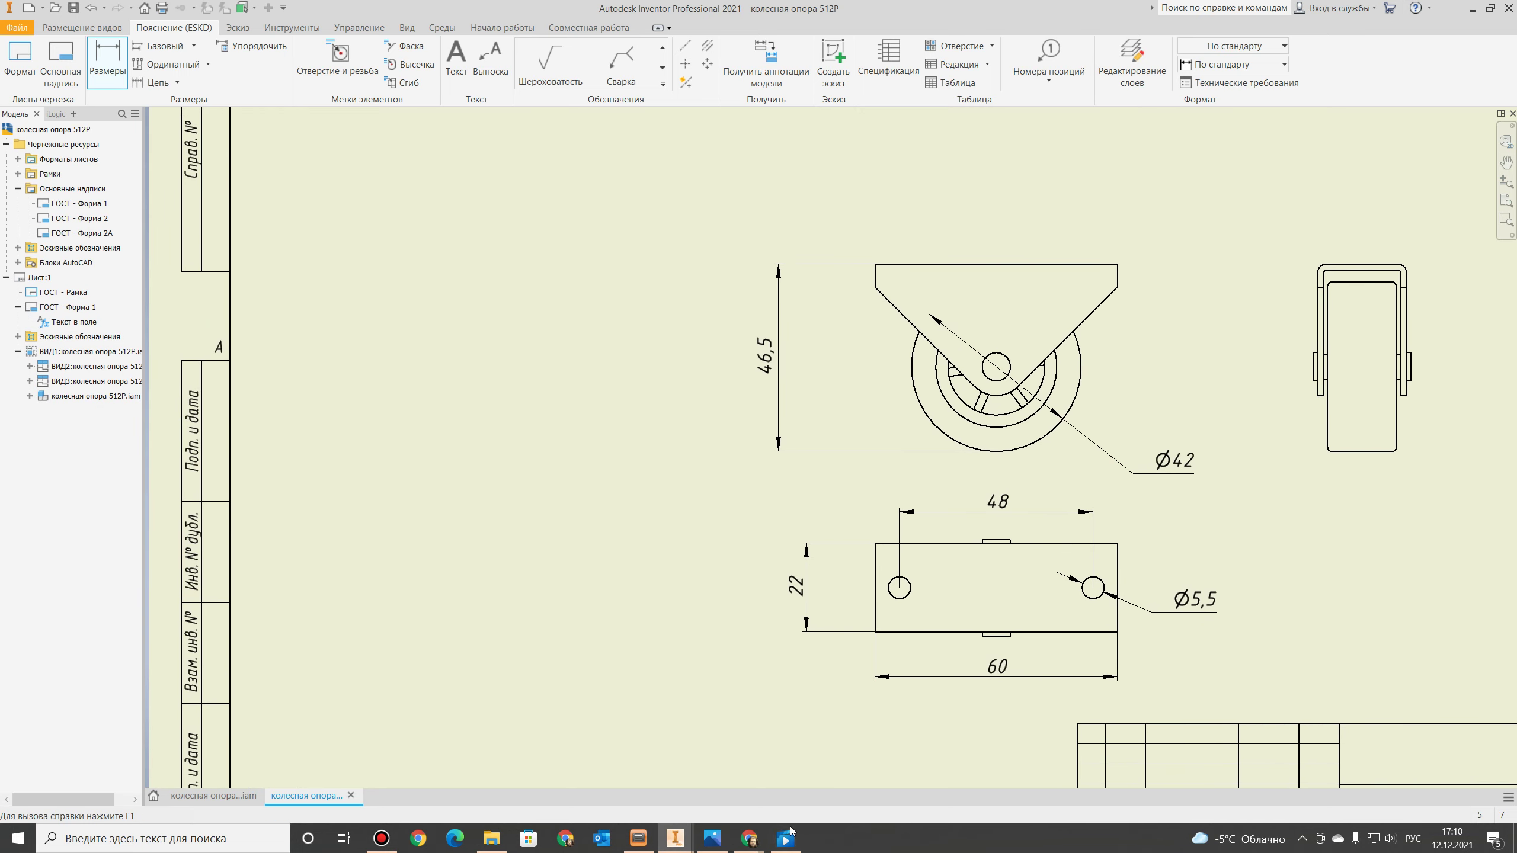
mouse_move(749, 838)
left_click(919, 801)
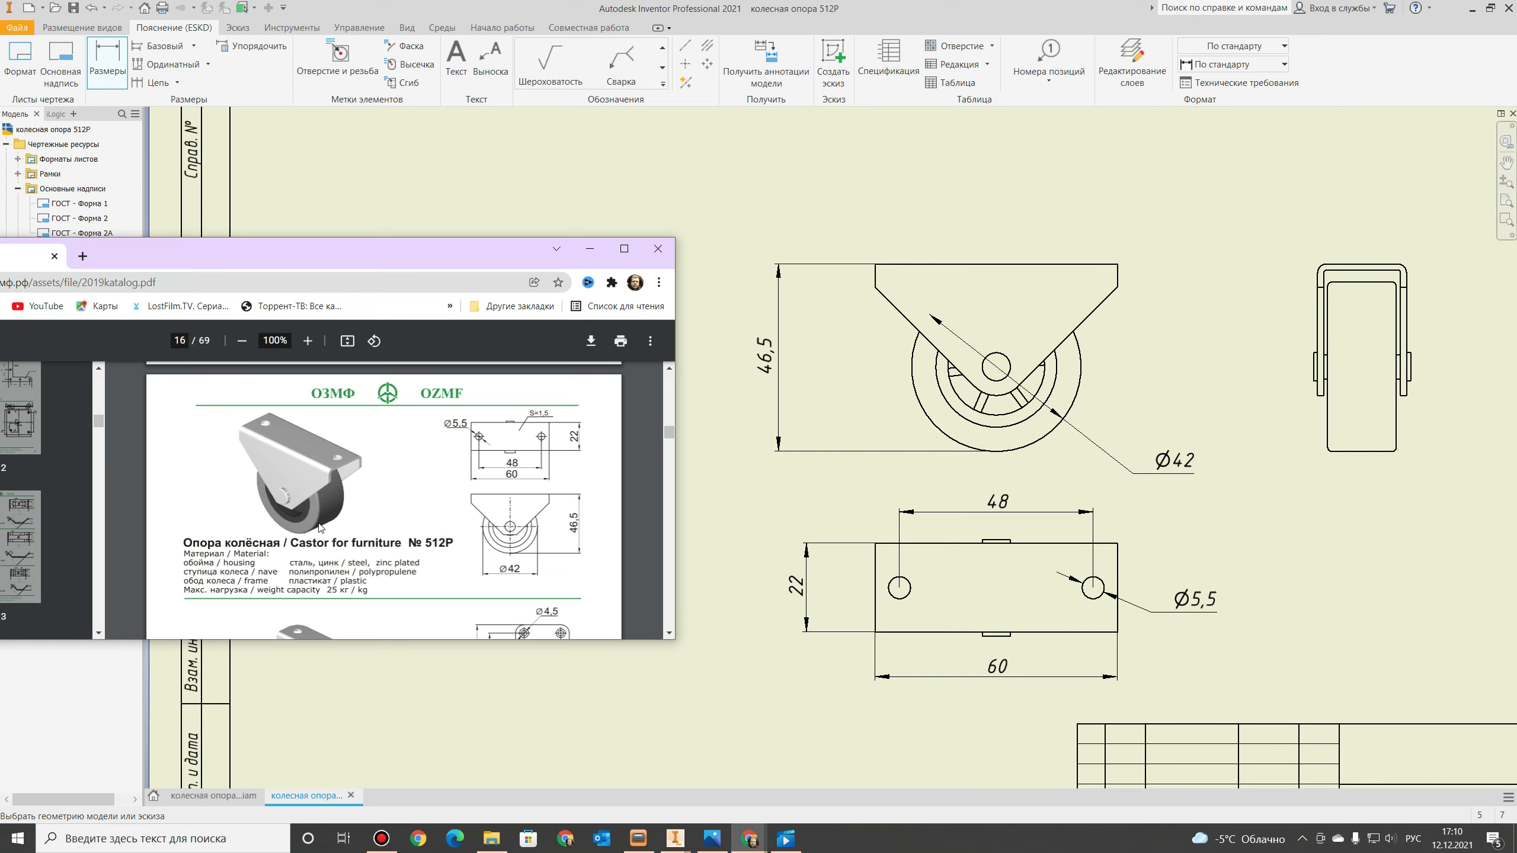
left_click(660, 256)
scroll(849, 566, "down", 3)
scroll(849, 566, "down", 3)
scroll(1015, 580, "up", 3)
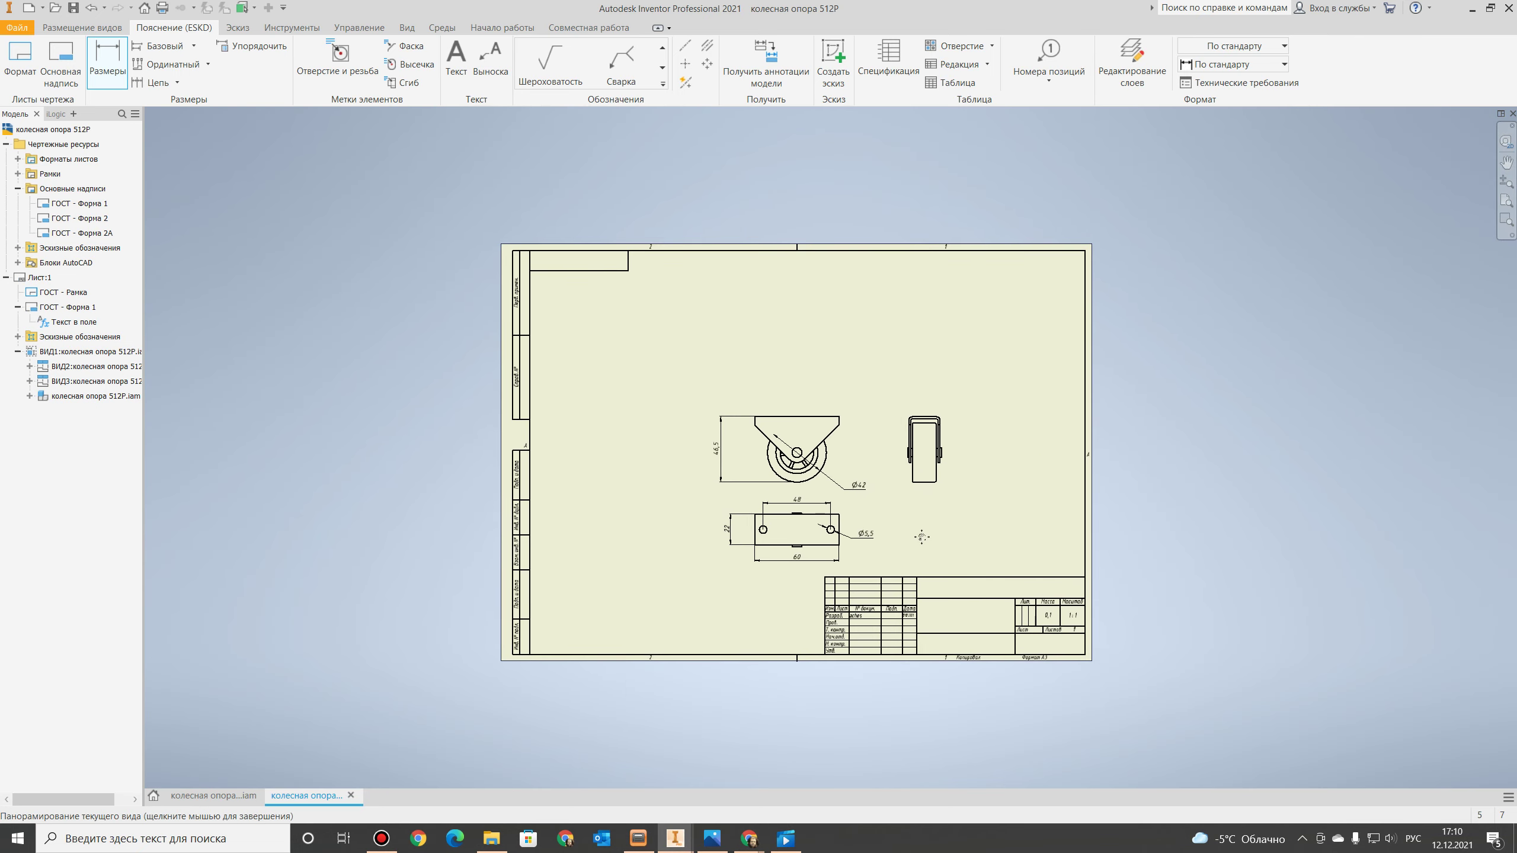
middle_click_drag(940, 533, 1031, 585)
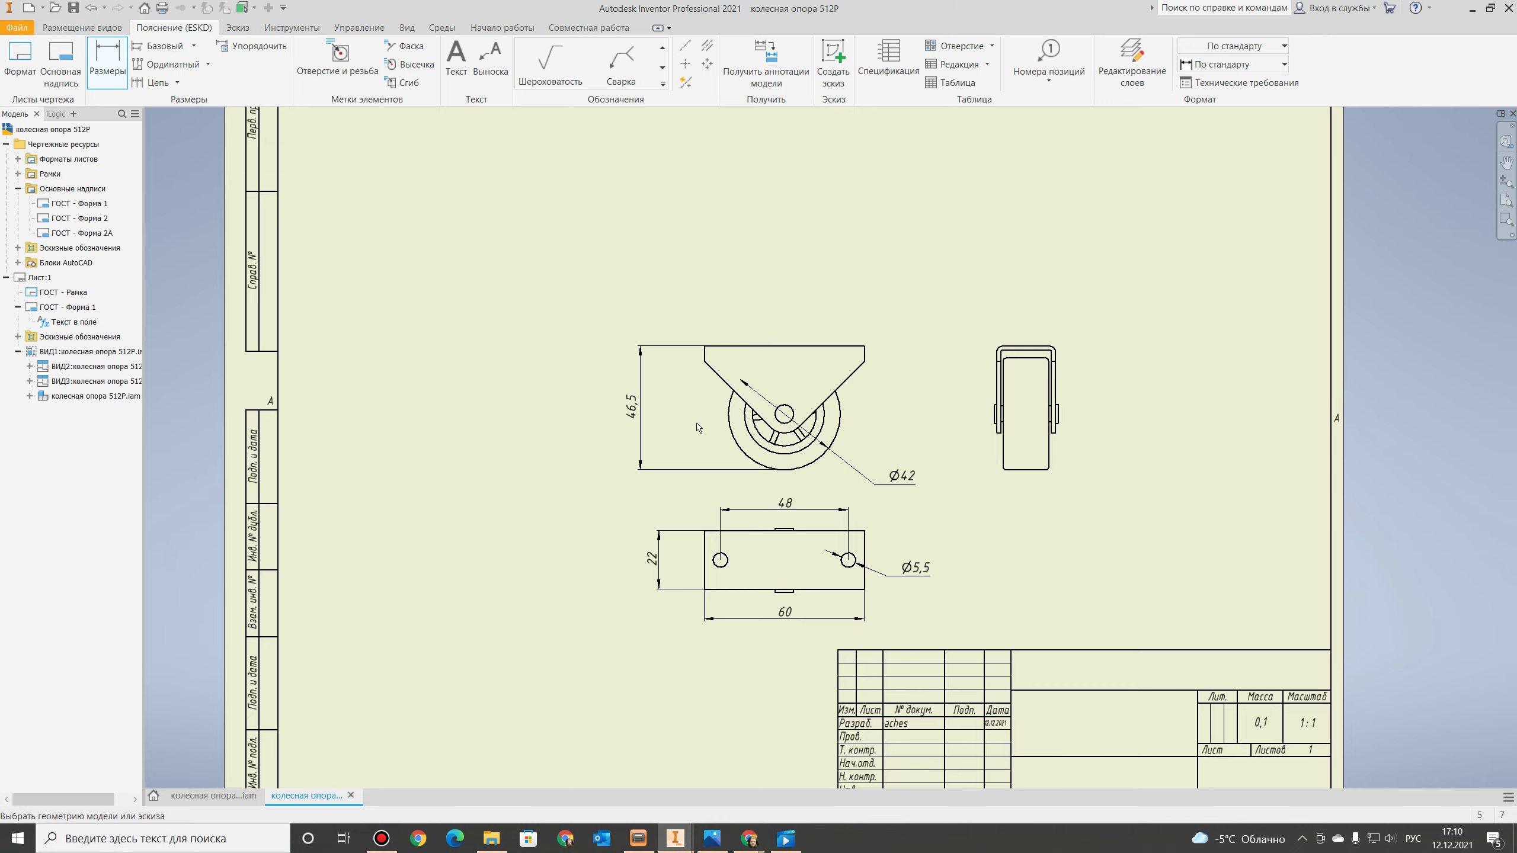
middle_click_drag(1049, 576, 1072, 535)
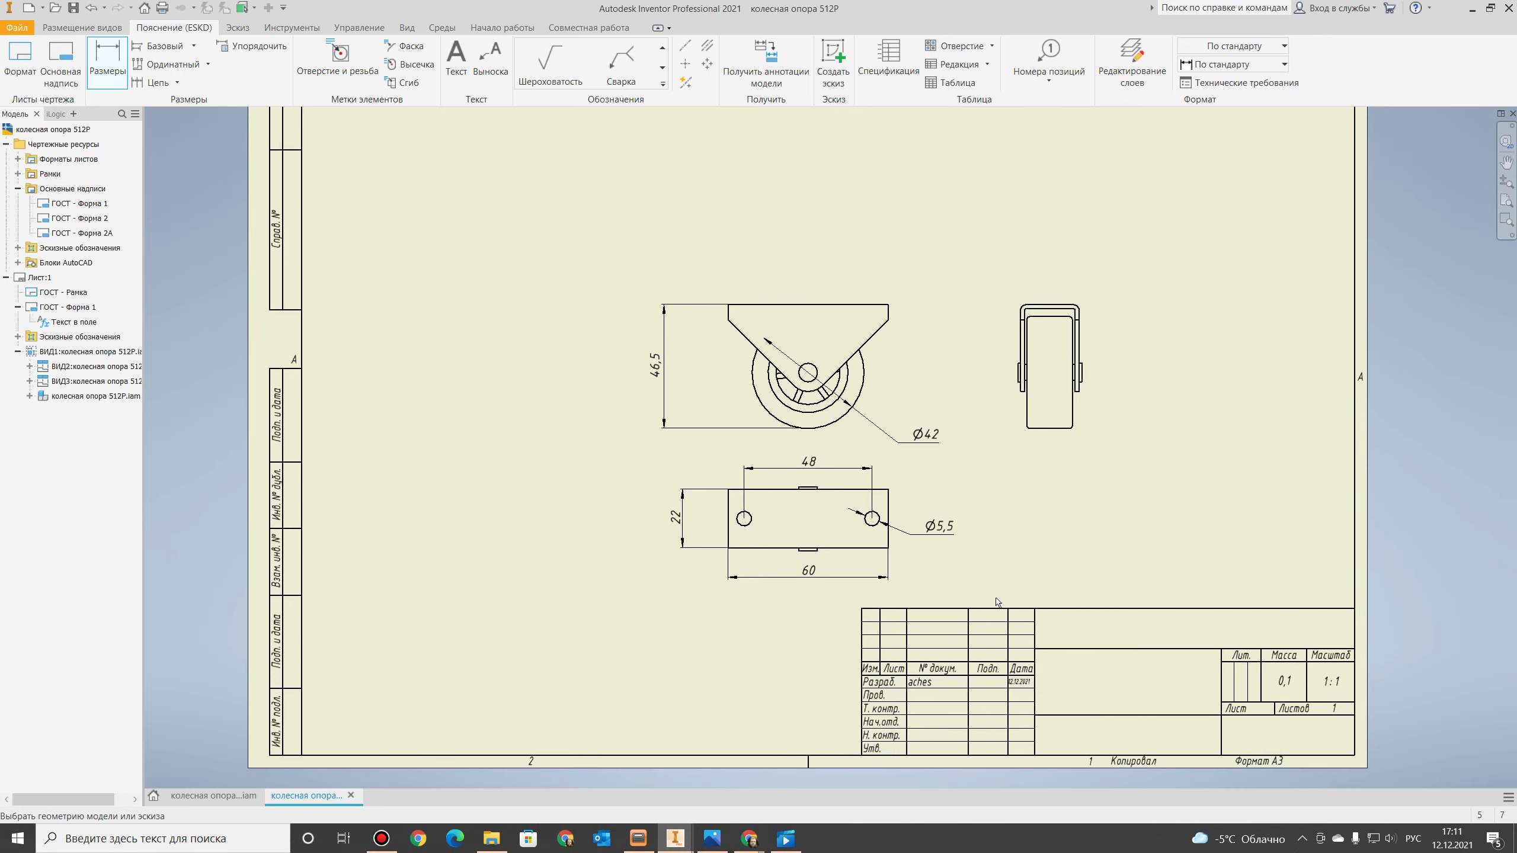